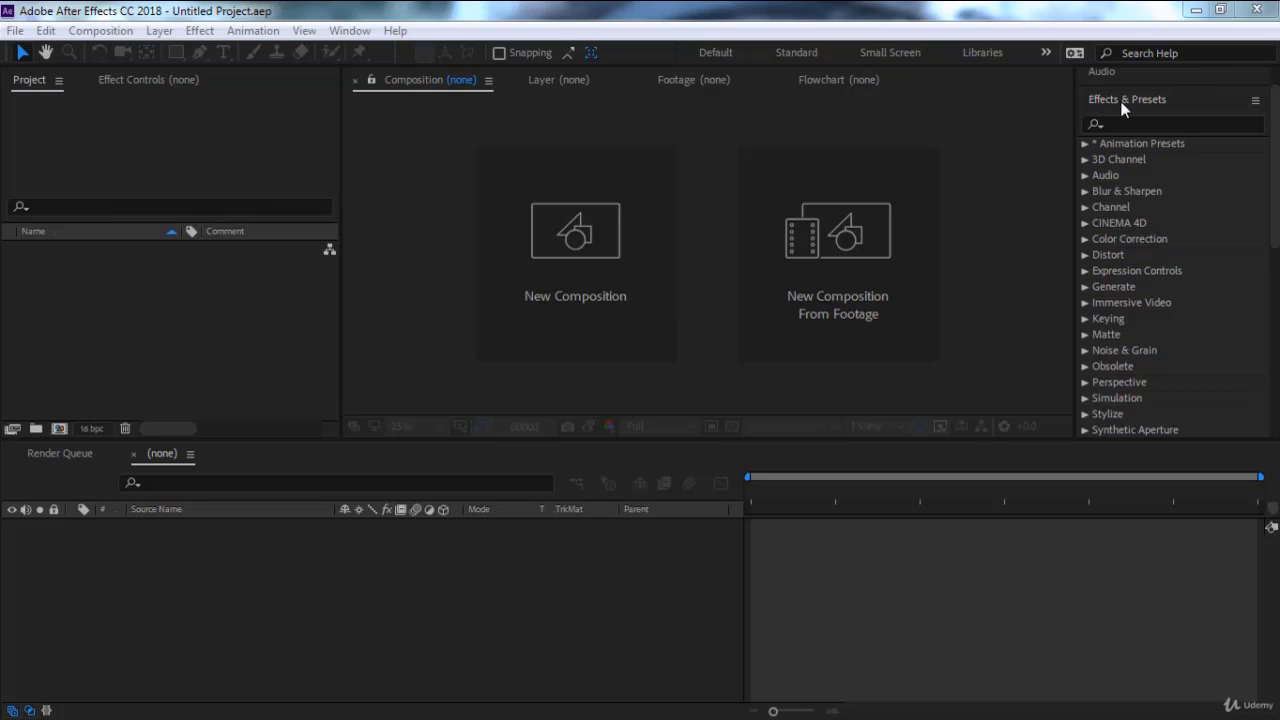
Examine the preset folders listed under Animation Presets in Effects & Presets.
{"action": "left_click", "coordinate": [1084, 143]}
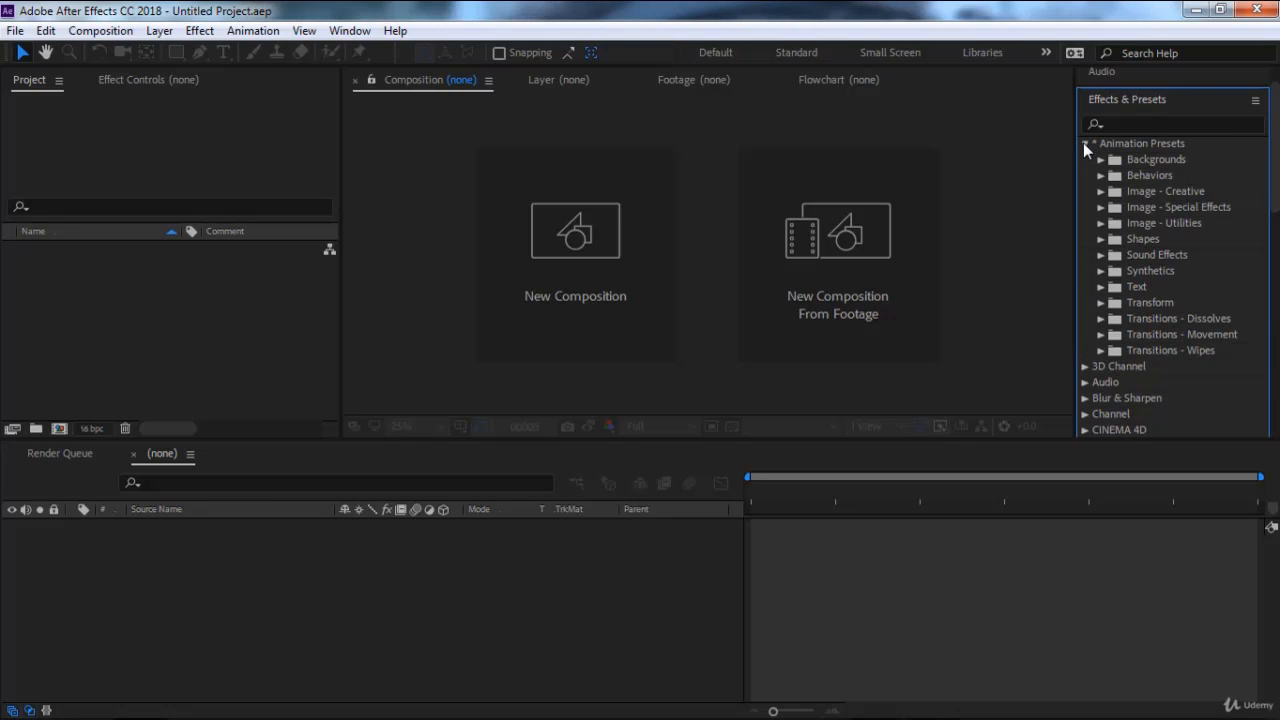
{"action": "left_click", "coordinate": [1084, 143]}
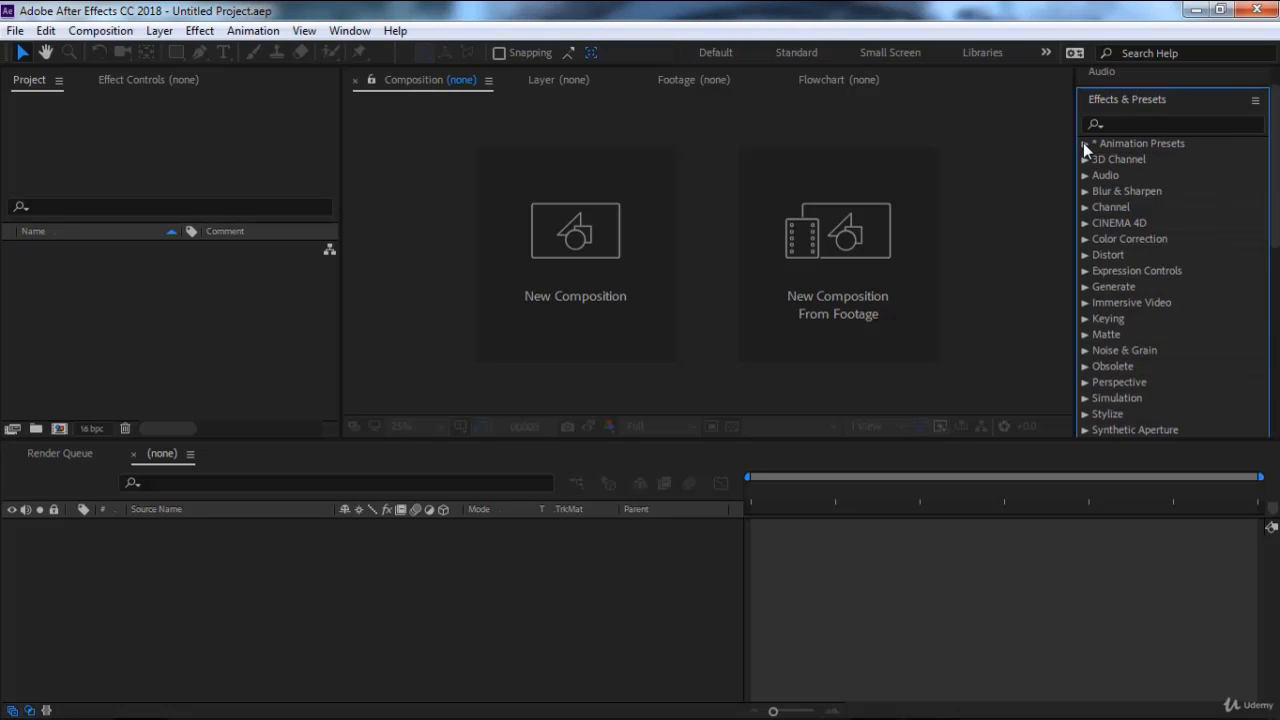
{"action": "left_click", "coordinate": [1084, 144]}
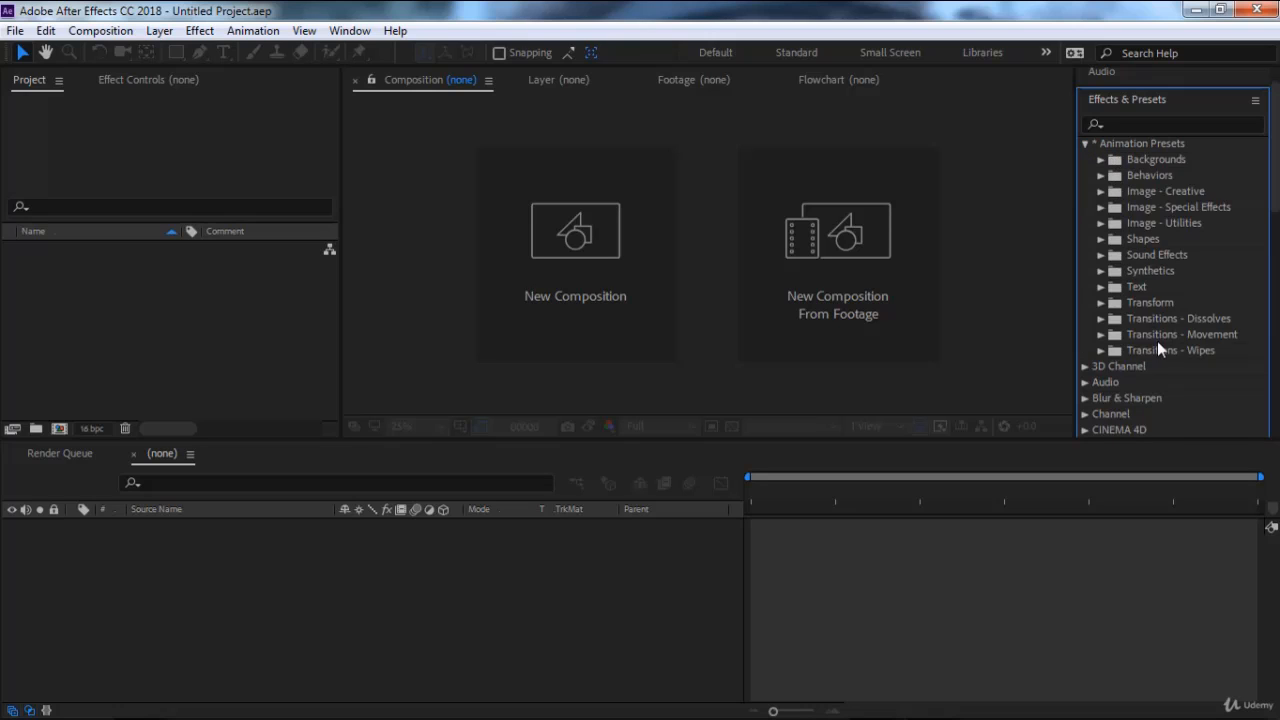
{"action": "scroll", "coordinate": [1160, 342], "scroll_direction": "down", "scroll_amount": 1}
{"action": "scroll", "coordinate": [1150, 261], "scroll_direction": "up", "scroll_amount": 2}
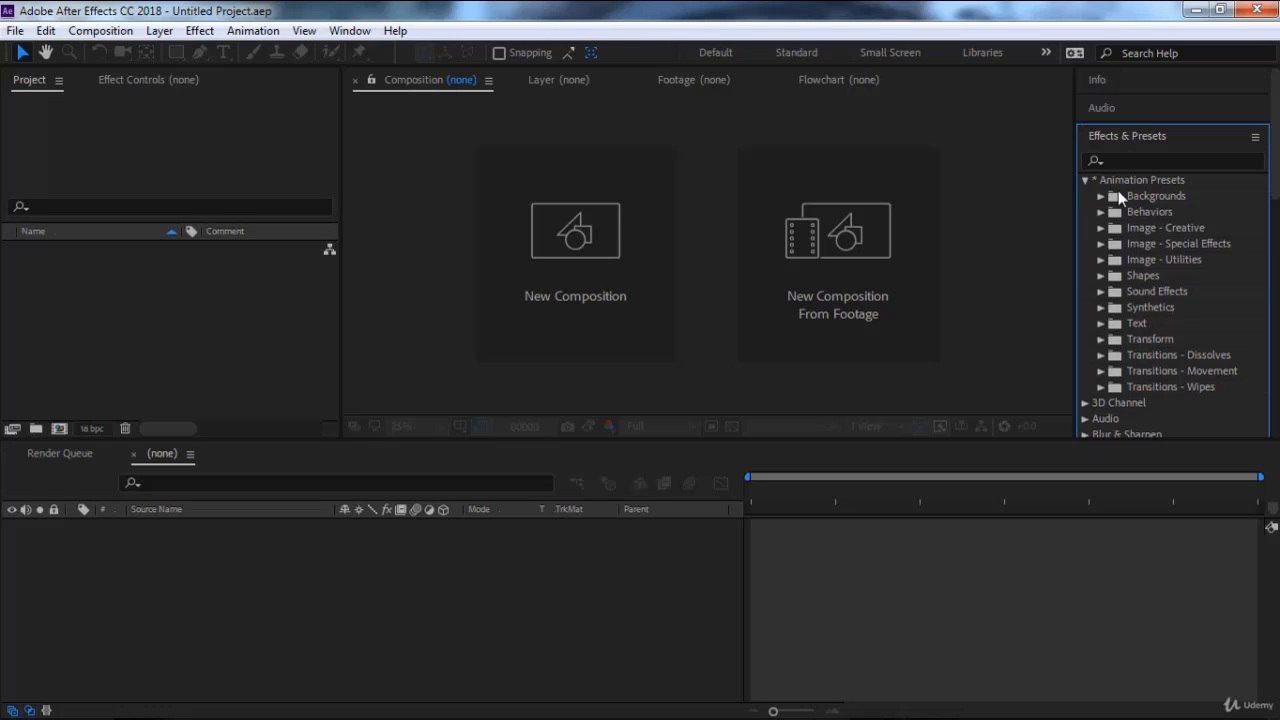
{"action": "left_click", "coordinate": [1086, 183]}
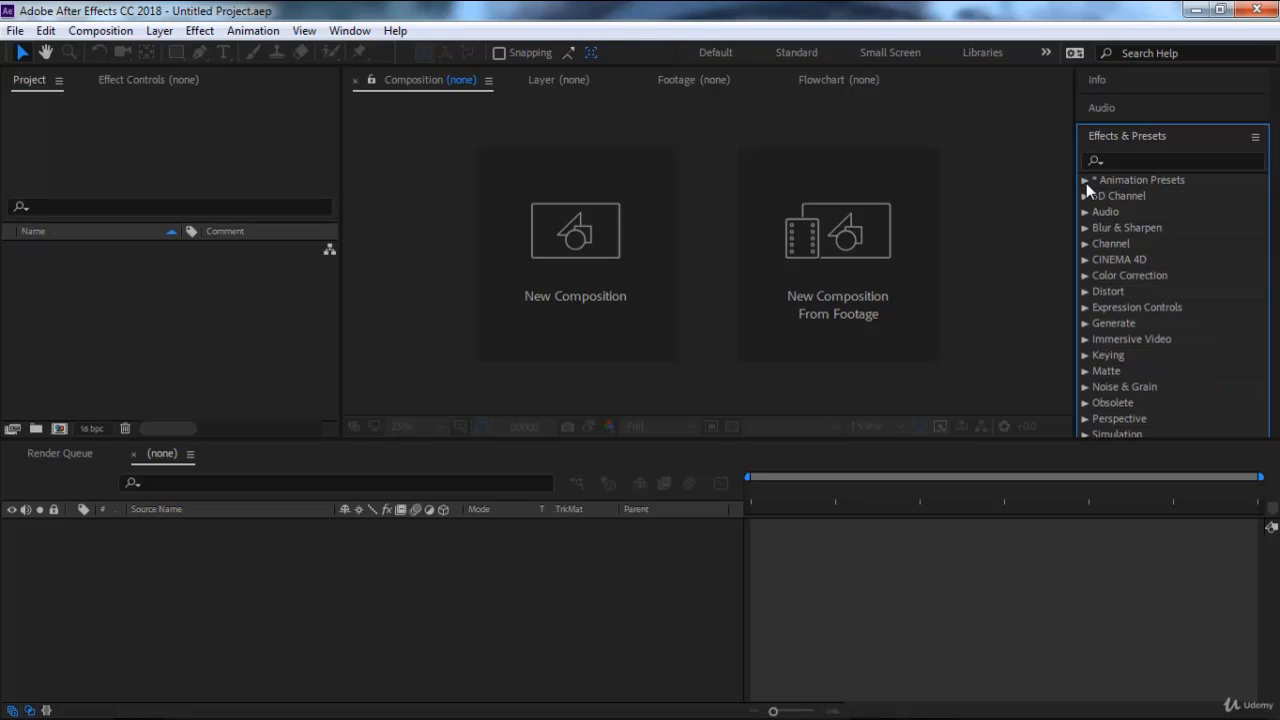
{"action": "left_click", "coordinate": [1086, 183]}
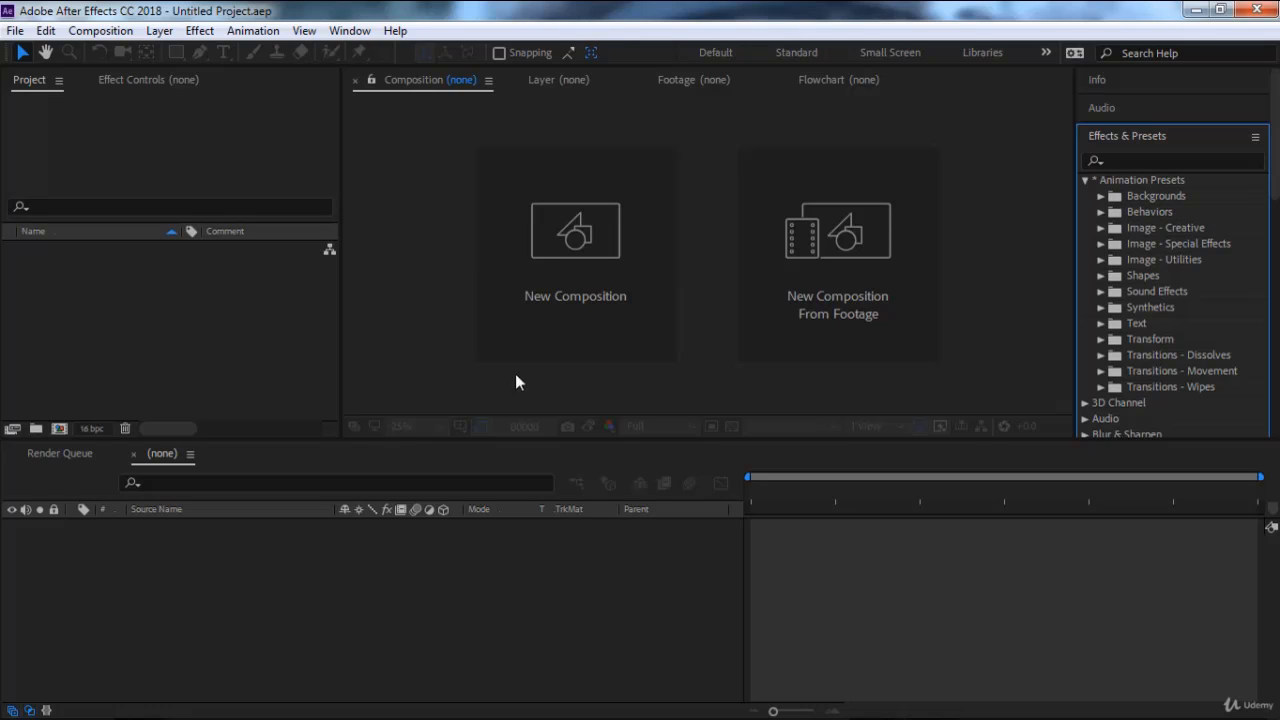
Import the image pexels-pixabay-236940 from the BG folder as footage into the project.
{"action": "left_click", "coordinate": [570, 312]}
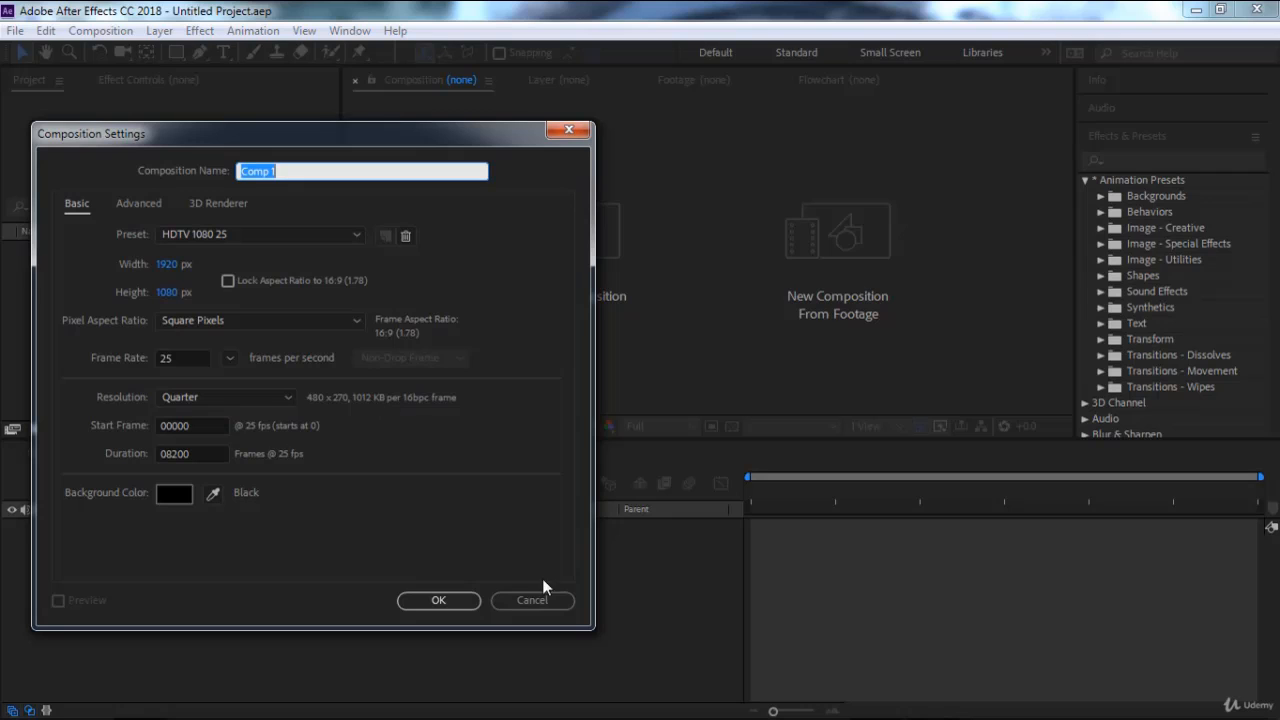
{"action": "left_click", "coordinate": [531, 598]}
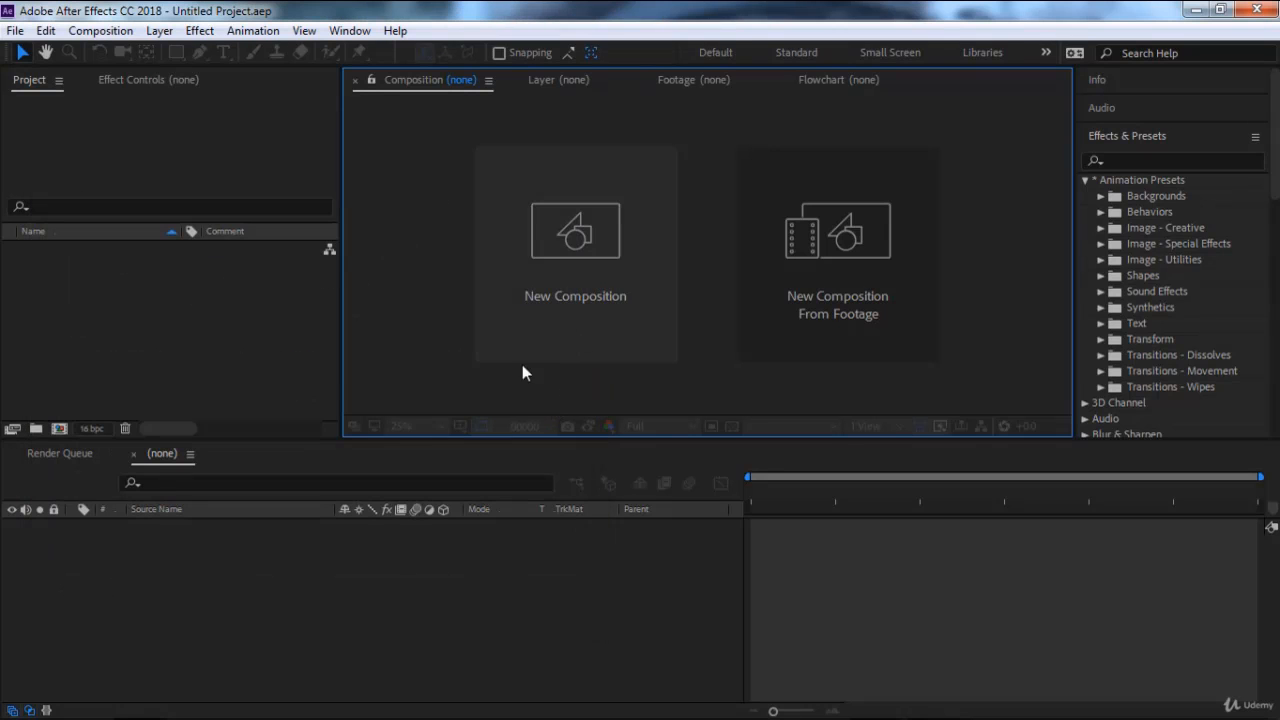
{"action": "left_click", "coordinate": [169, 317]}
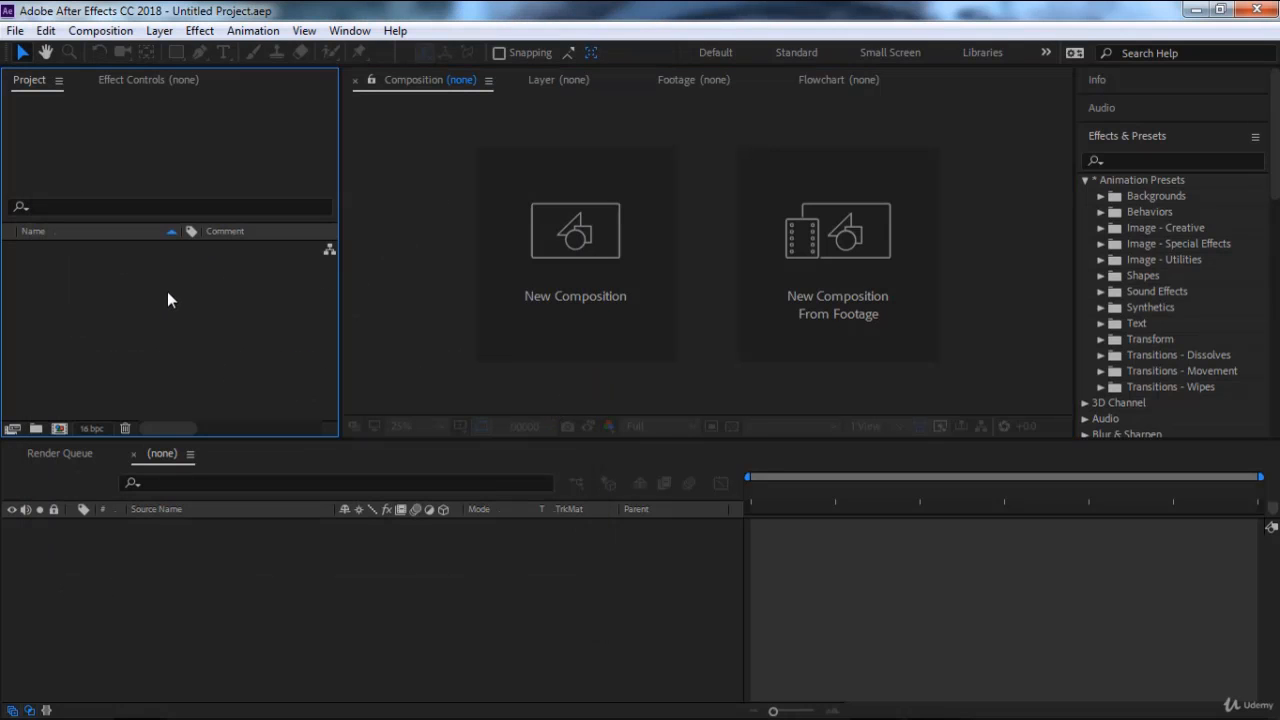
{"action": "double_click", "coordinate": [168, 293]}
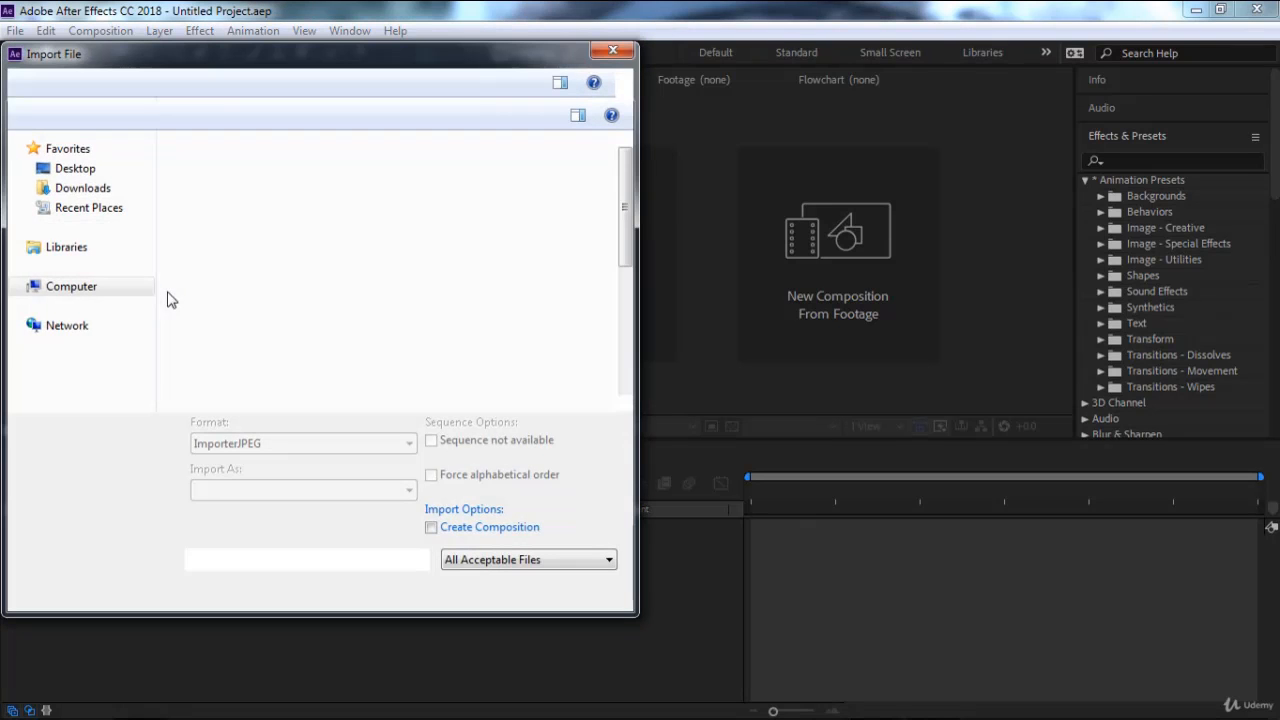
{"action": "left_click", "coordinate": [625, 403]}
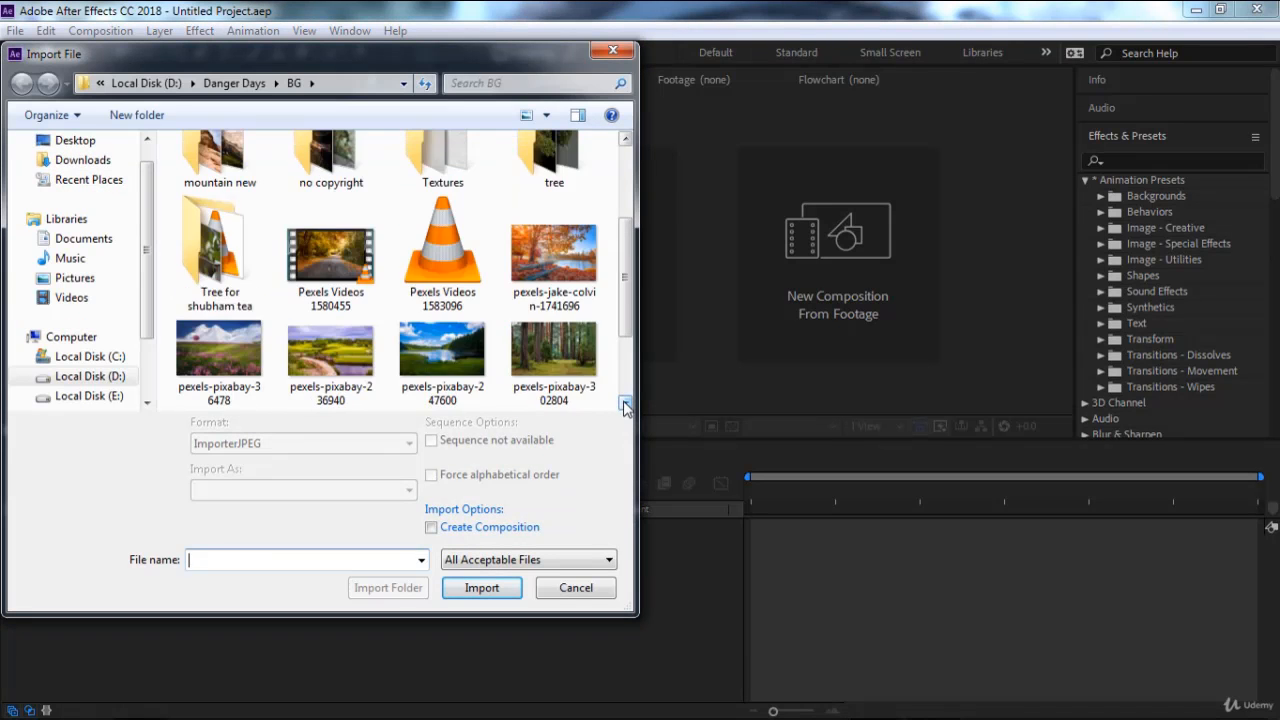
{"action": "left_click", "coordinate": [330, 235]}
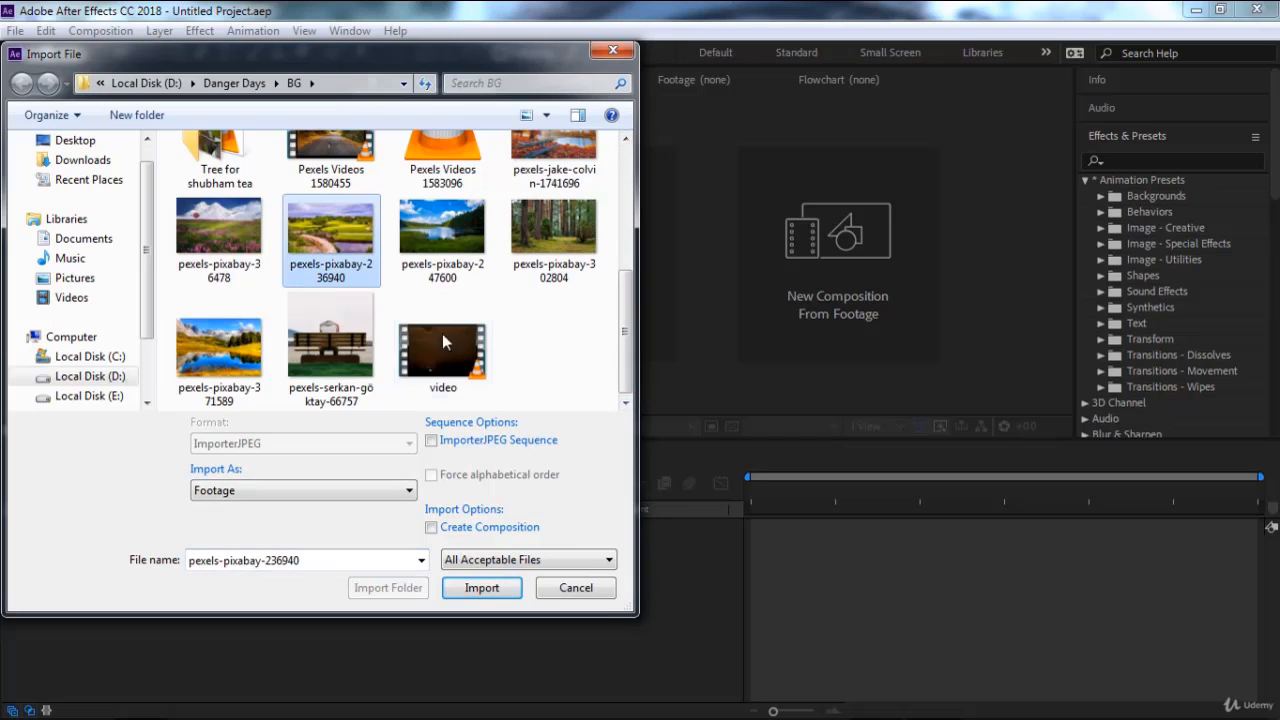
{"action": "left_click", "coordinate": [478, 592]}
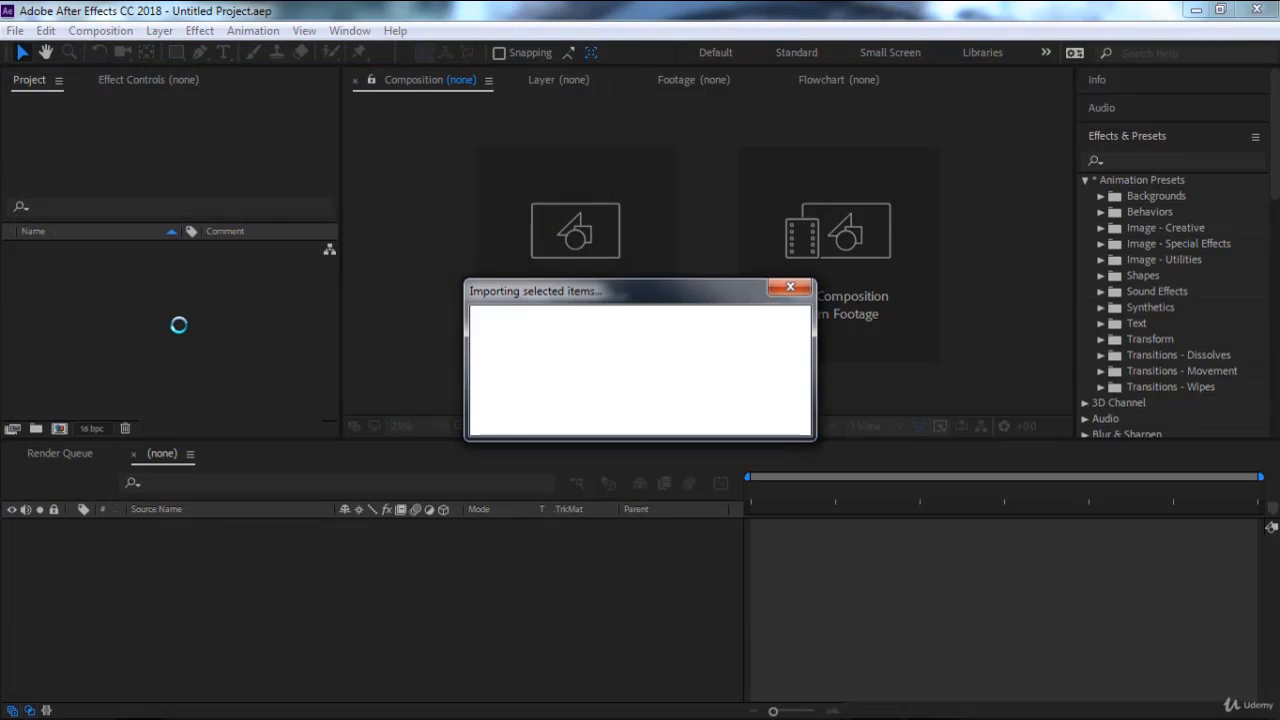
Create a composition from the imported pexels-pixabay-236940 image, with the playhead at frame 0.
{"action": "left_click_drag", "start_coordinate": [132, 252], "coordinate": [330, 653]}
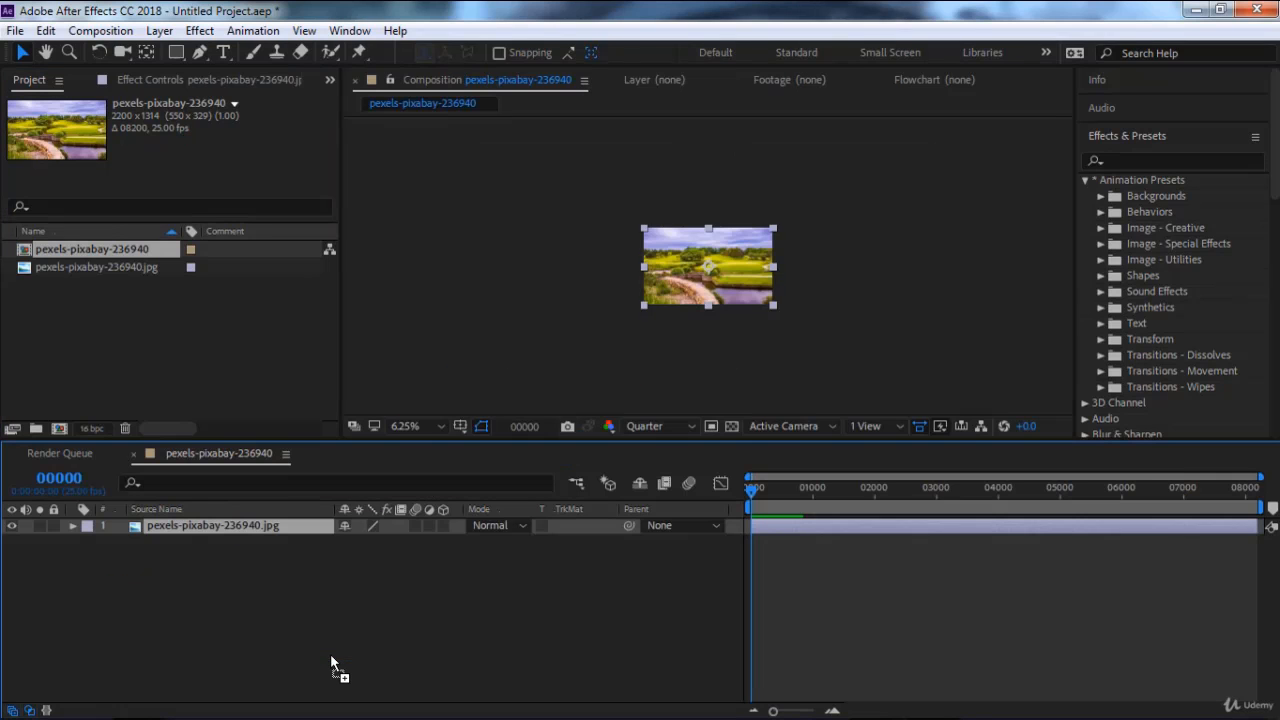
{"action": "scroll", "coordinate": [717, 307], "scroll_direction": "up", "scroll_amount": 2}
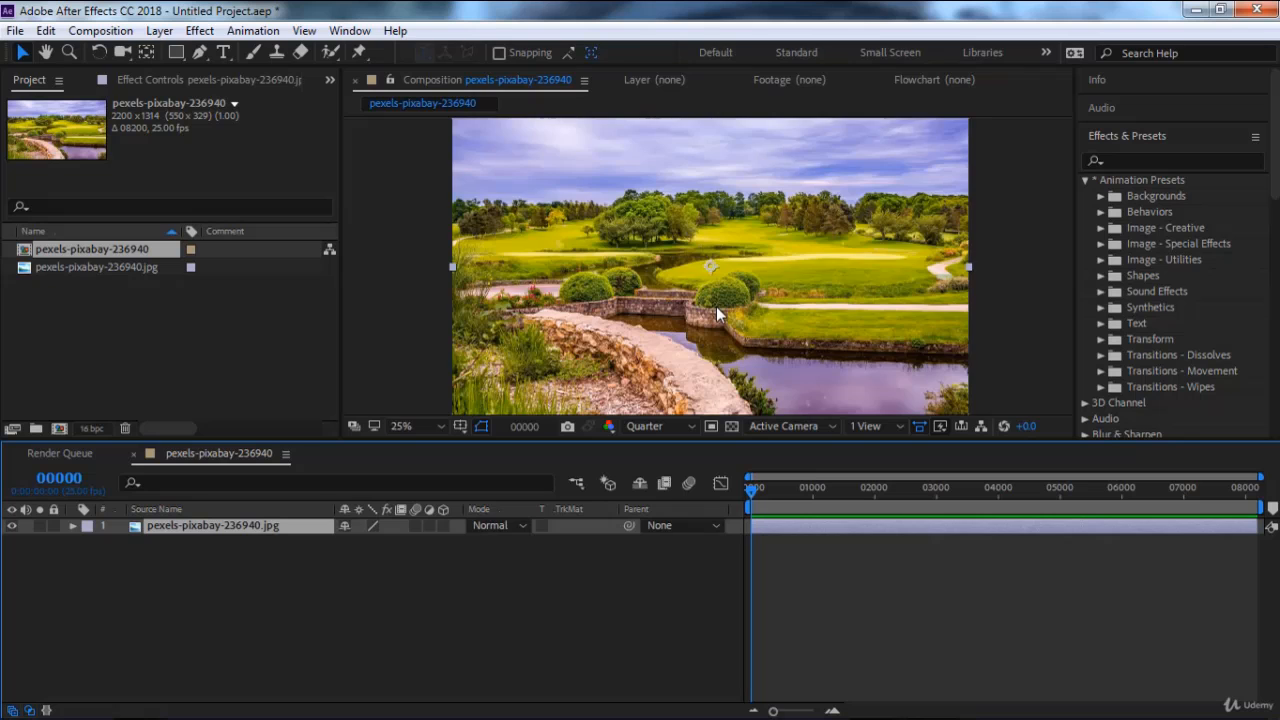
{"action": "key", "text": "space"}
{"action": "mouse_move", "coordinate": [716, 325]}
{"action": "left_mouse_down"}
{"action": "mouse_move", "coordinate": [699, 293]}
{"action": "mouse_move", "coordinate": [716, 333]}
{"action": "left_mouse_up"}
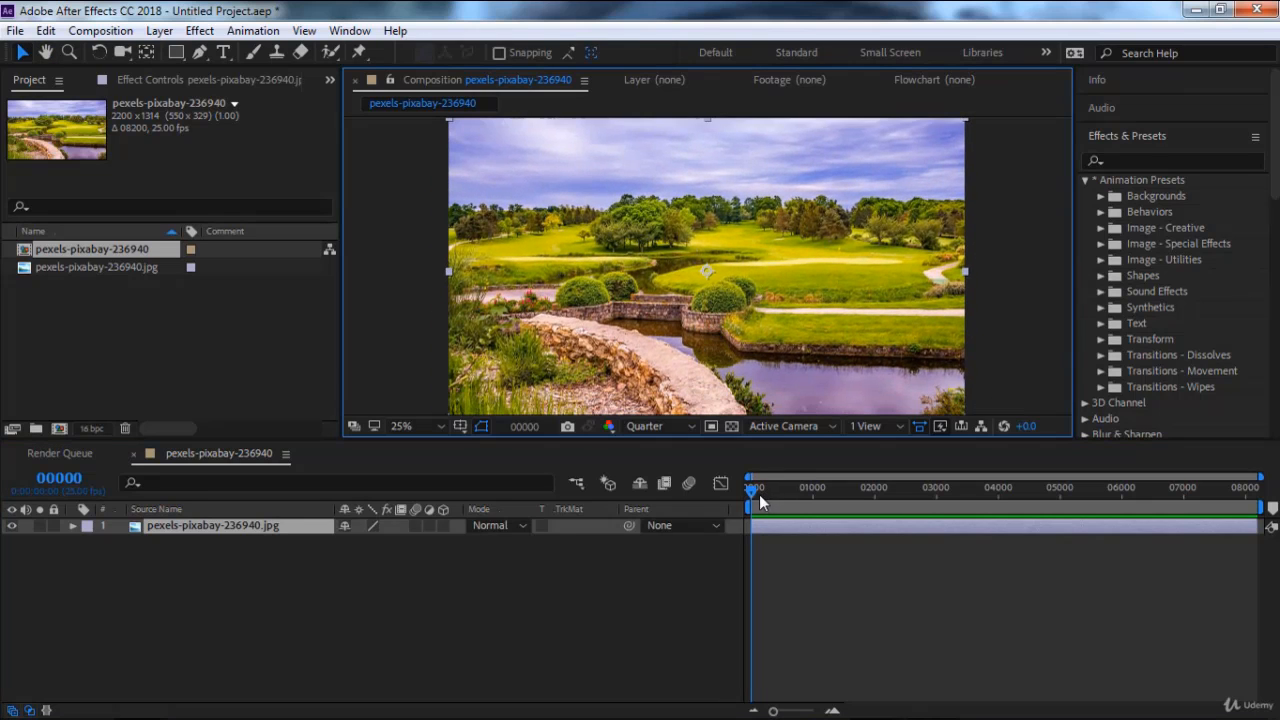
{"action": "left_click_drag", "start_coordinate": [759, 490], "coordinate": [695, 490]}
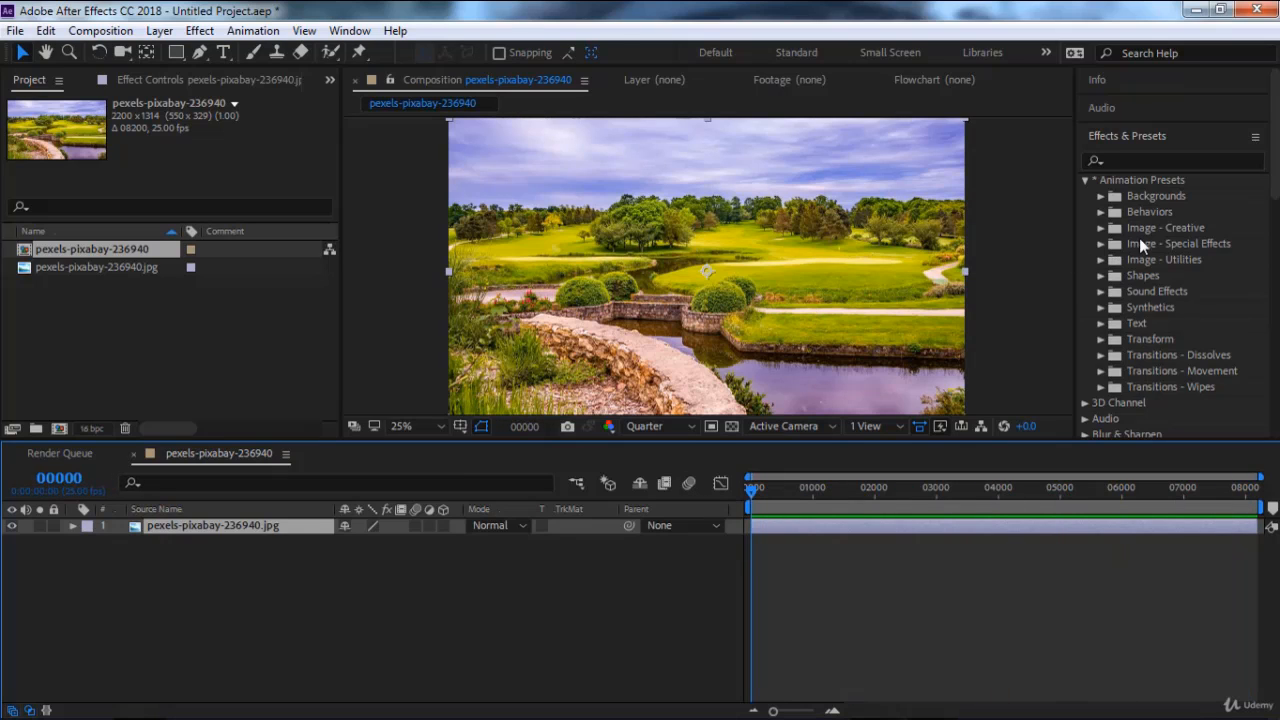
Collapse the Animation Presets category, then hide Effects & Presets from the workspace and show it again.
{"action": "left_click", "coordinate": [1085, 180]}
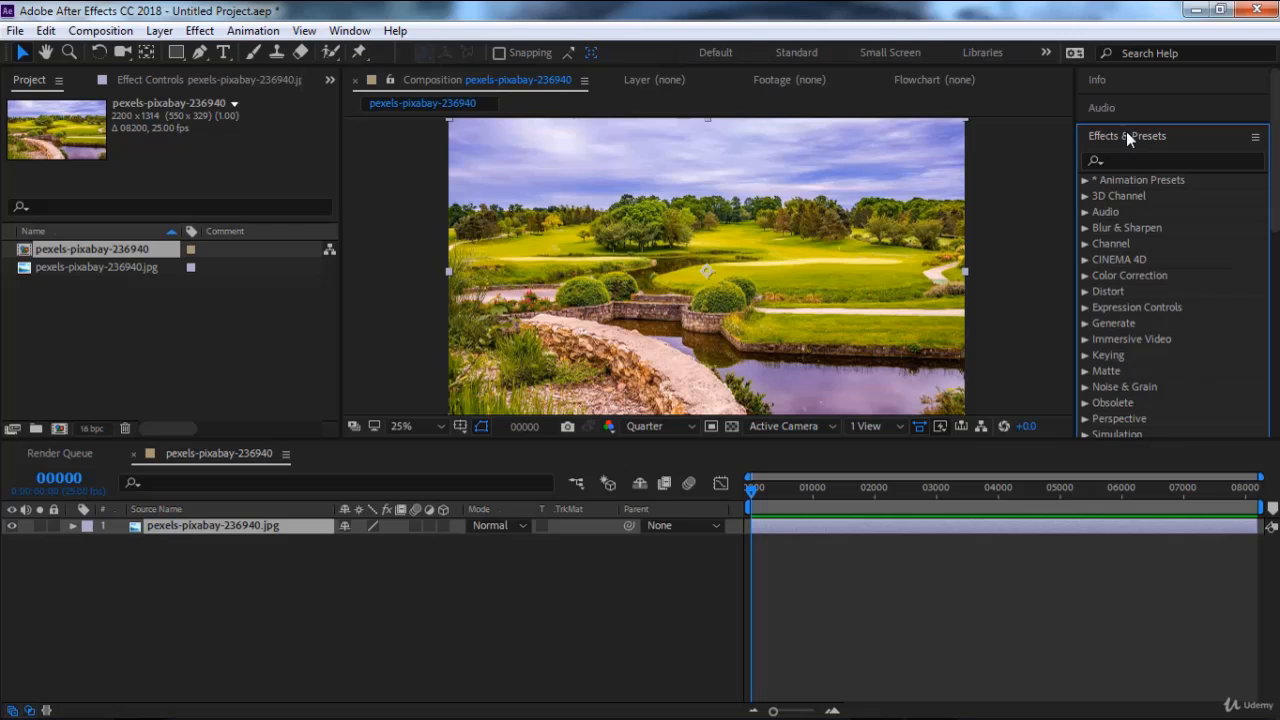
{"action": "left_click", "coordinate": [350, 30]}
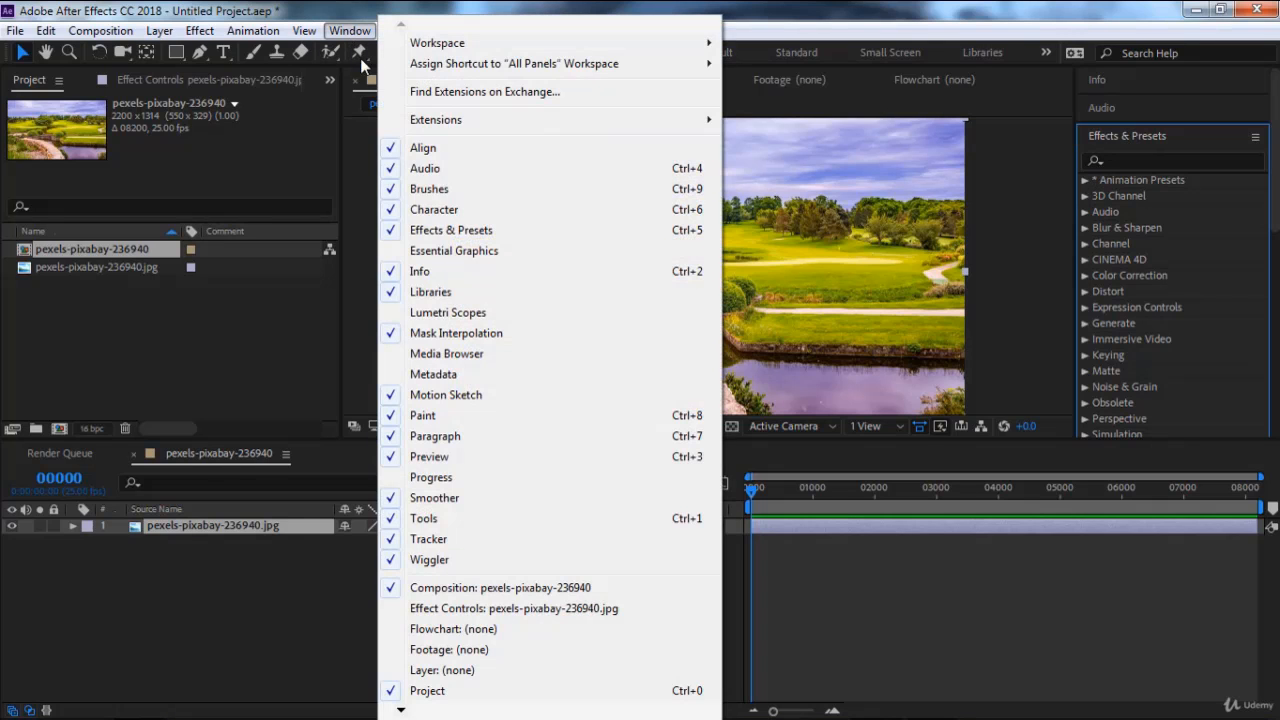
{"action": "left_click", "coordinate": [440, 230]}
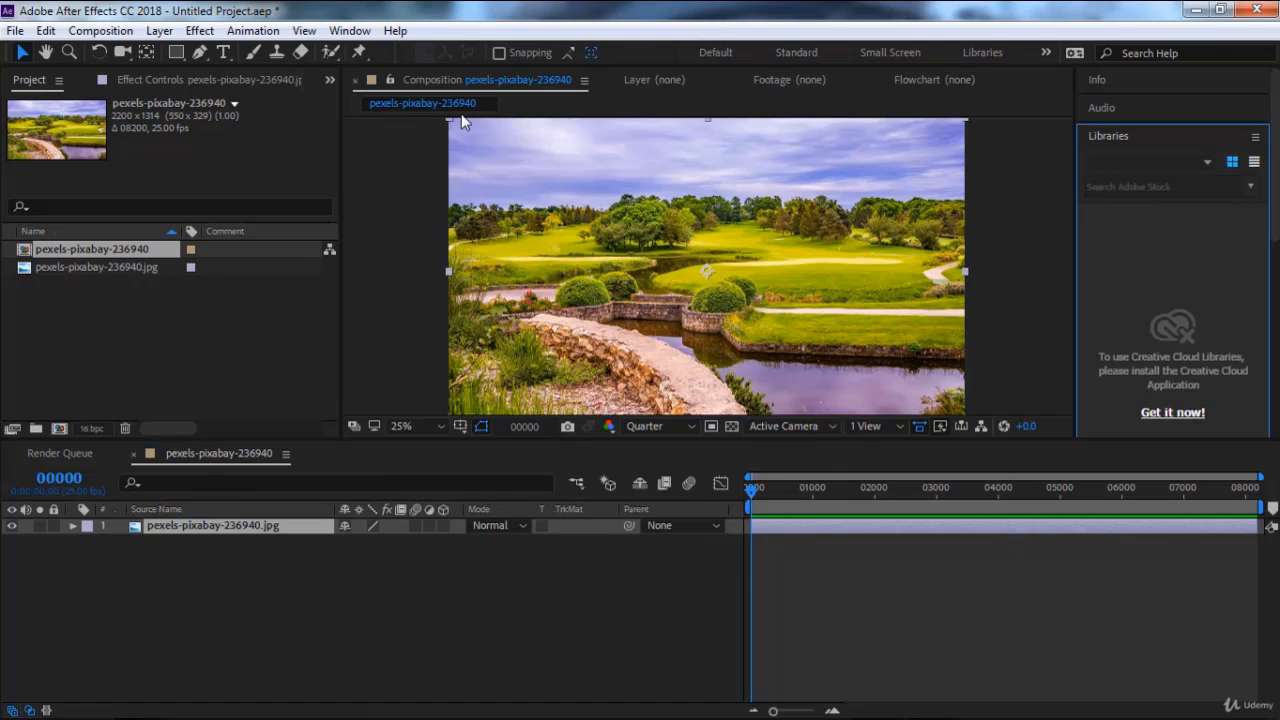
{"action": "left_click", "coordinate": [352, 31]}
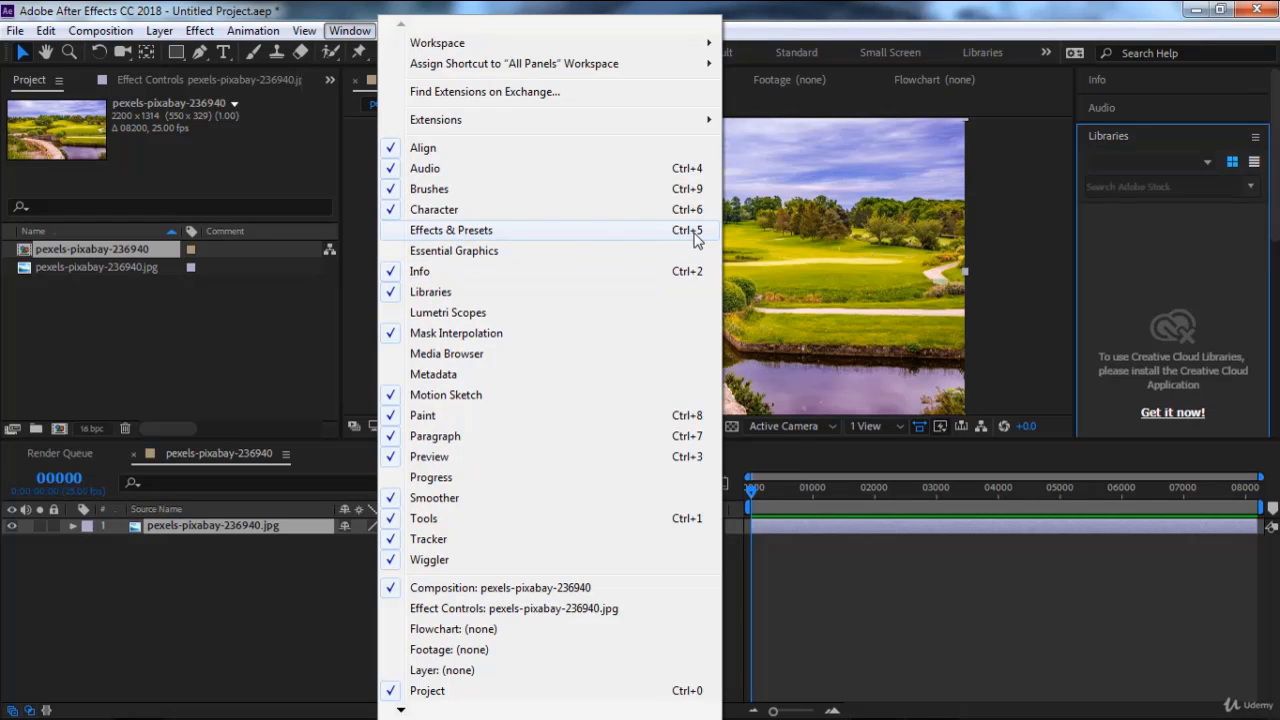
{"action": "left_click", "coordinate": [478, 237]}
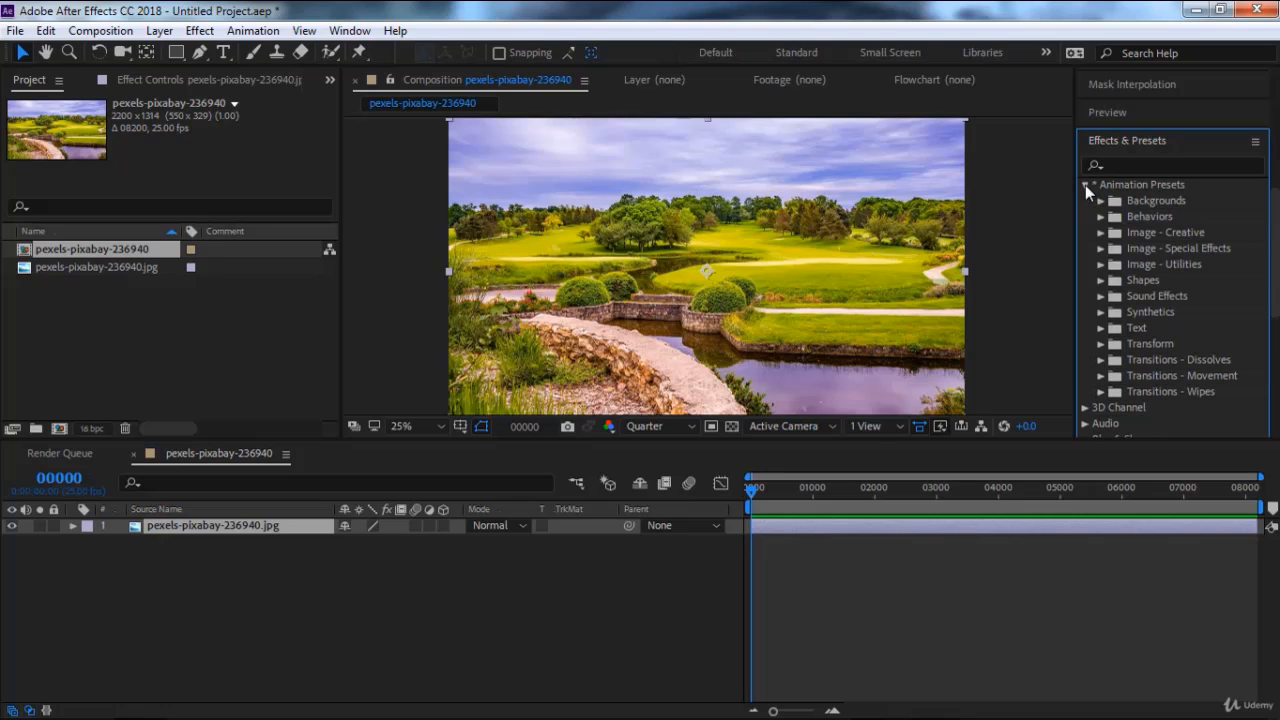
Examine the effect categories, including the contents of 3D Channel and the folders inside Animation Presets.
{"action": "left_click", "coordinate": [1085, 185]}
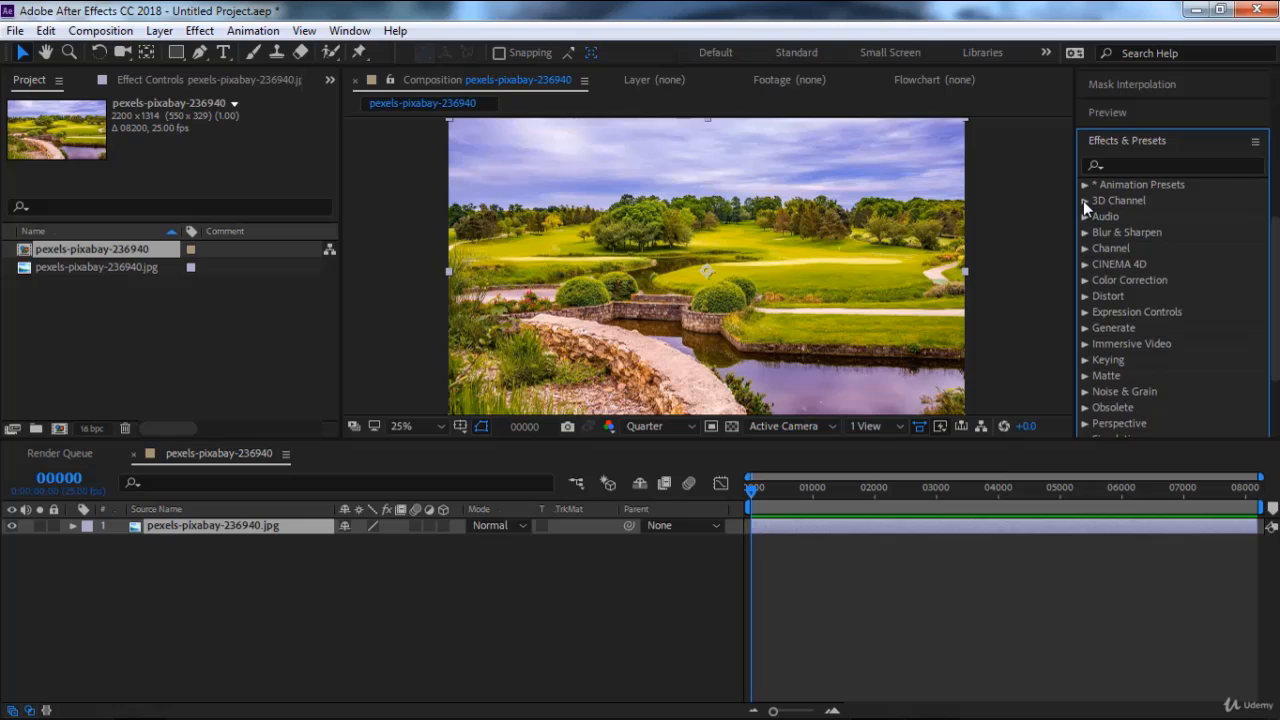
{"action": "left_click", "coordinate": [1084, 200]}
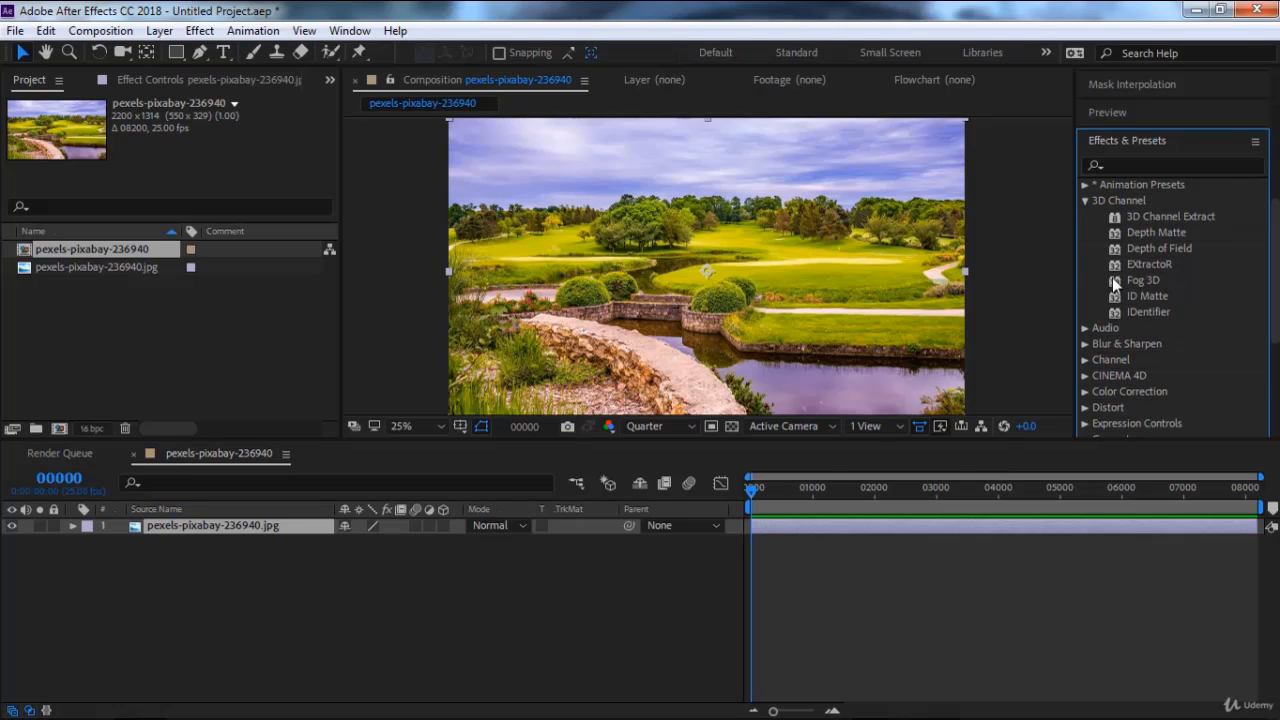
{"action": "left_click", "coordinate": [1085, 200]}
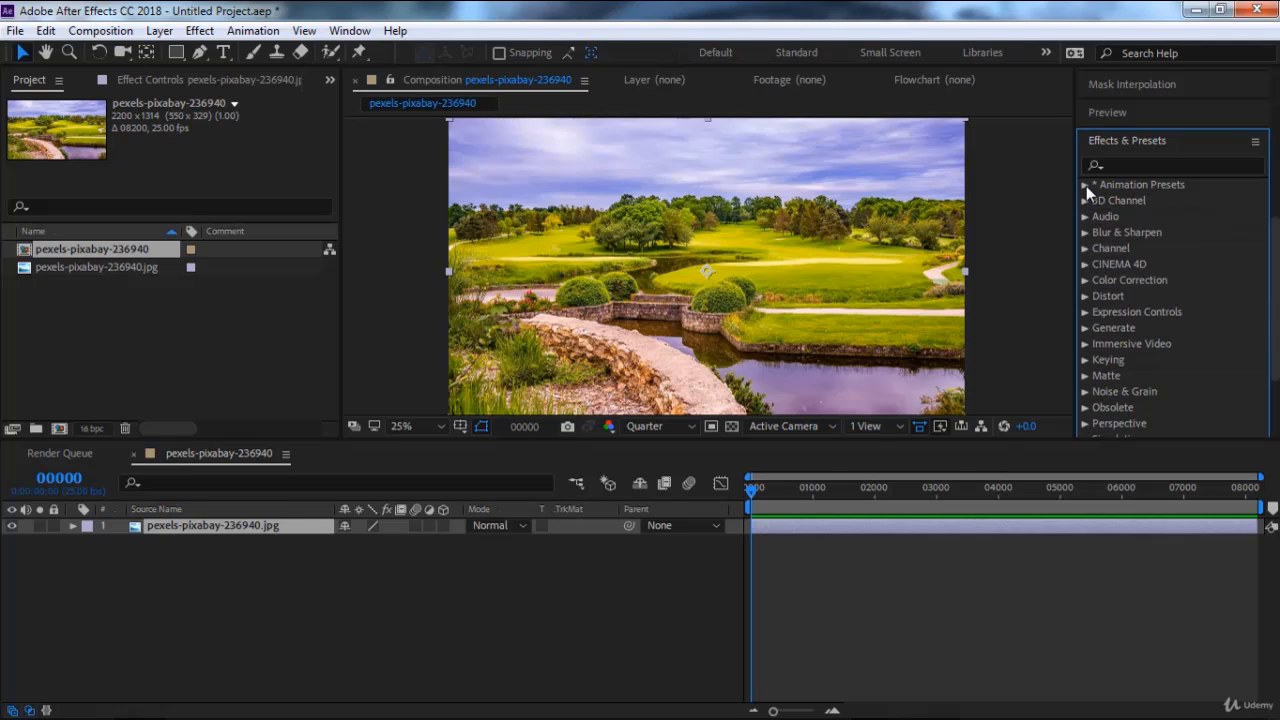
{"action": "left_click", "coordinate": [1085, 185]}
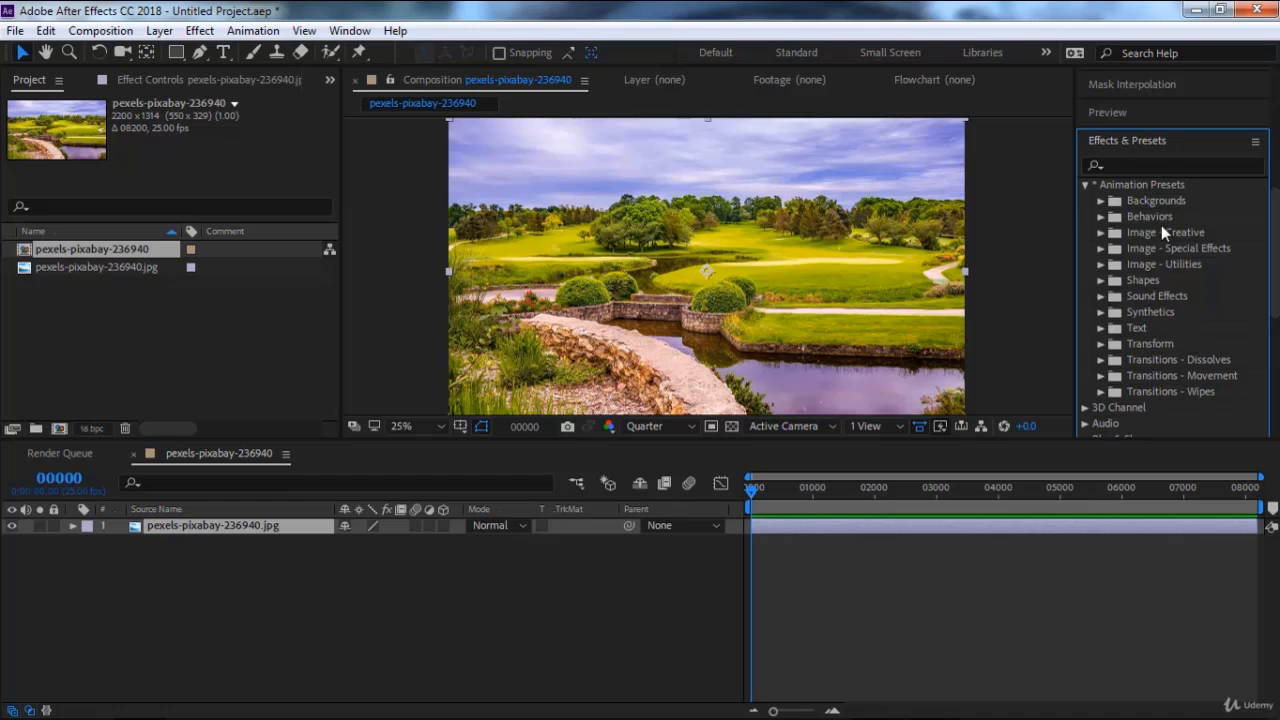
{"action": "left_click", "coordinate": [1101, 202]}
{"action": "left_click", "coordinate": [1101, 202]}
{"action": "left_click", "coordinate": [1087, 186]}
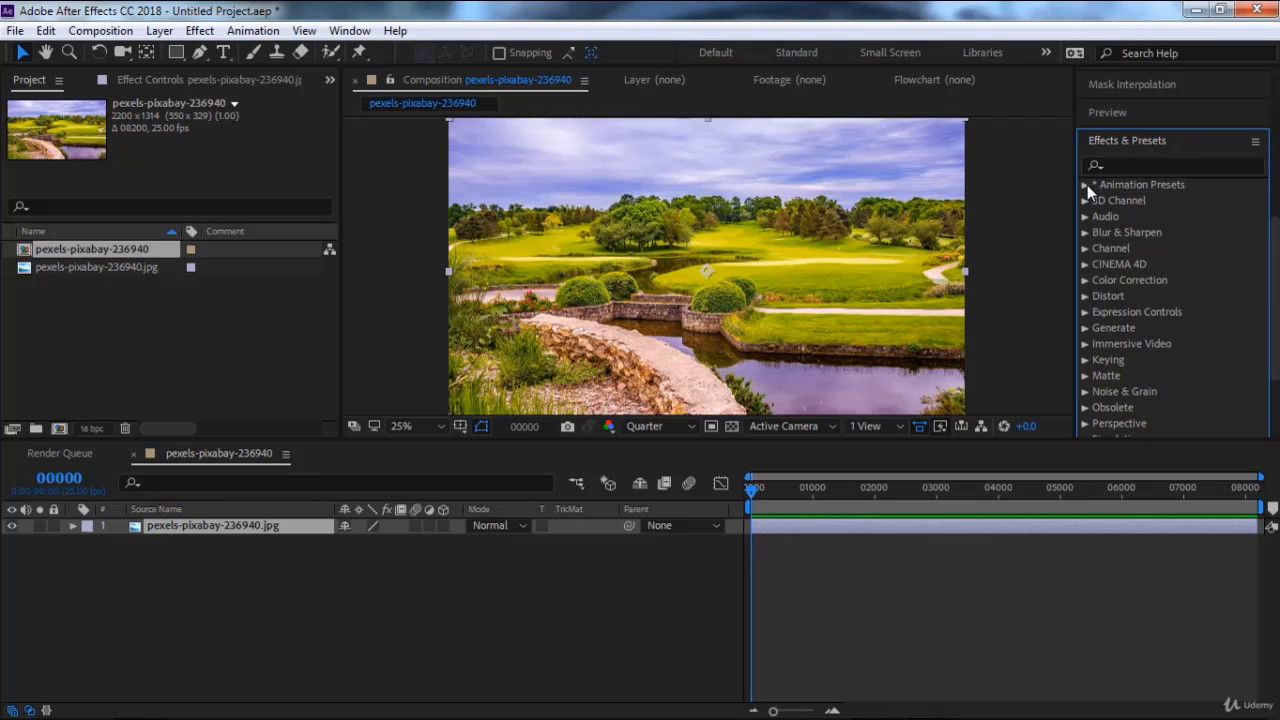
{"action": "left_click", "coordinate": [1087, 185]}
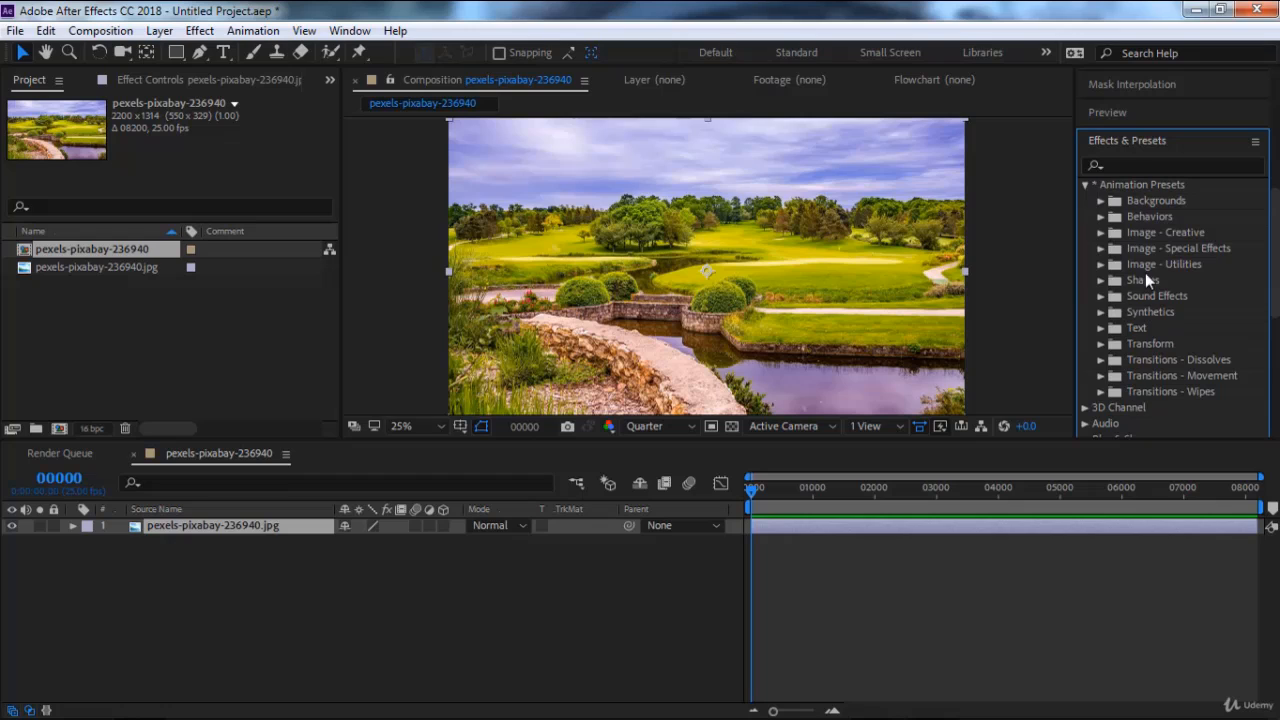
Apply the Apparition preset from the Backgrounds animation presets to the landscape image layer.
{"action": "left_click", "coordinate": [1101, 200]}
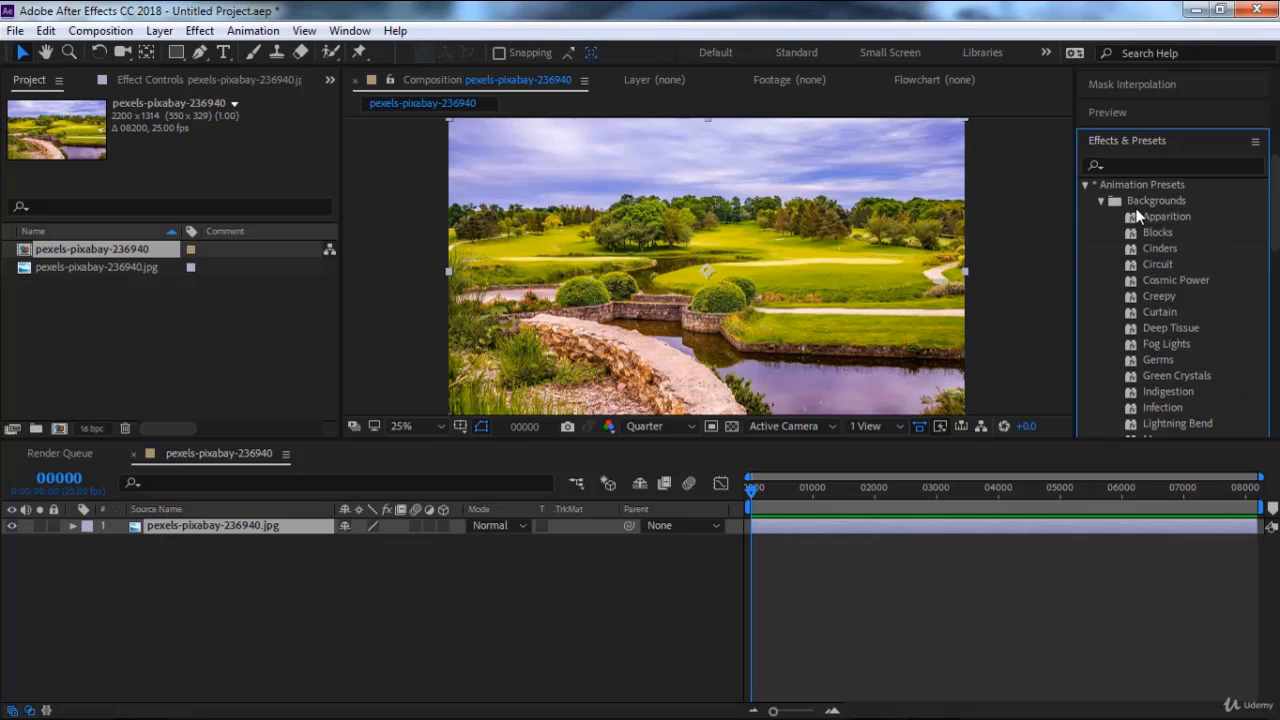
{"action": "scroll", "coordinate": [1170, 350], "scroll_direction": "down", "scroll_amount": 5}
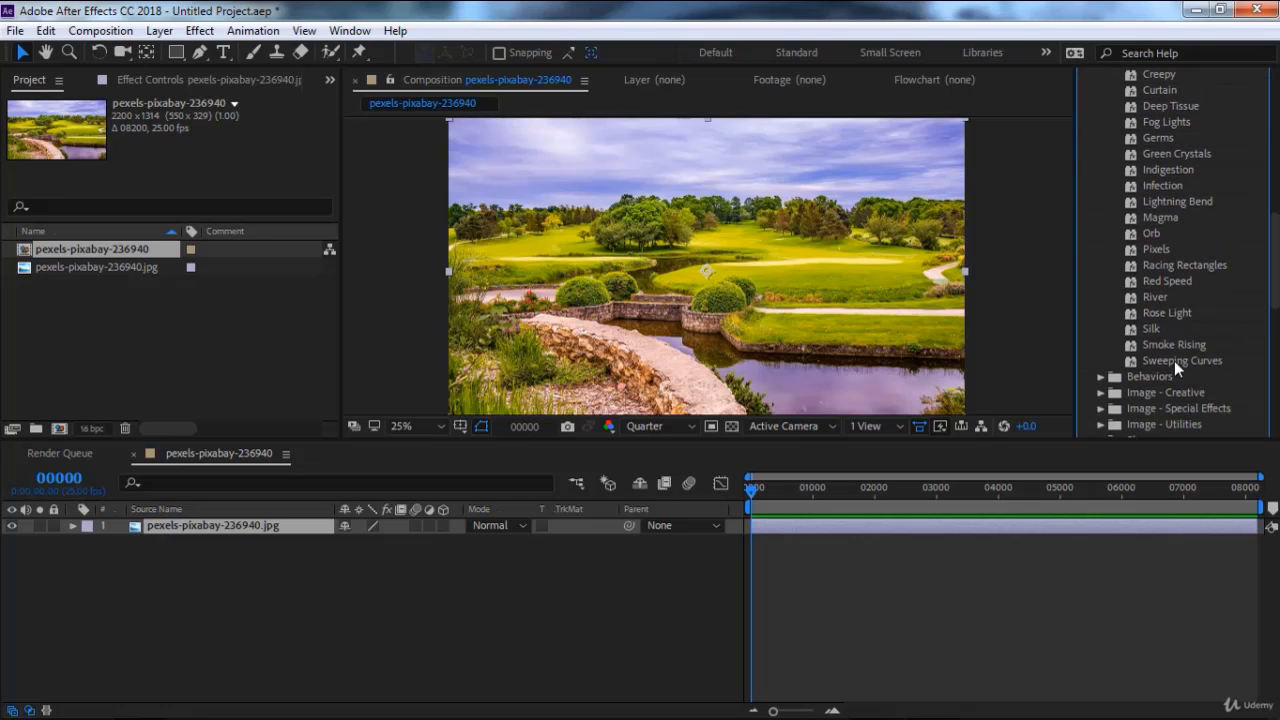
{"action": "scroll", "coordinate": [1146, 177], "scroll_direction": "up", "scroll_amount": 3}
{"action": "scroll", "coordinate": [1146, 177], "scroll_direction": "up", "scroll_amount": 2}
{"action": "left_click", "coordinate": [1160, 180]}
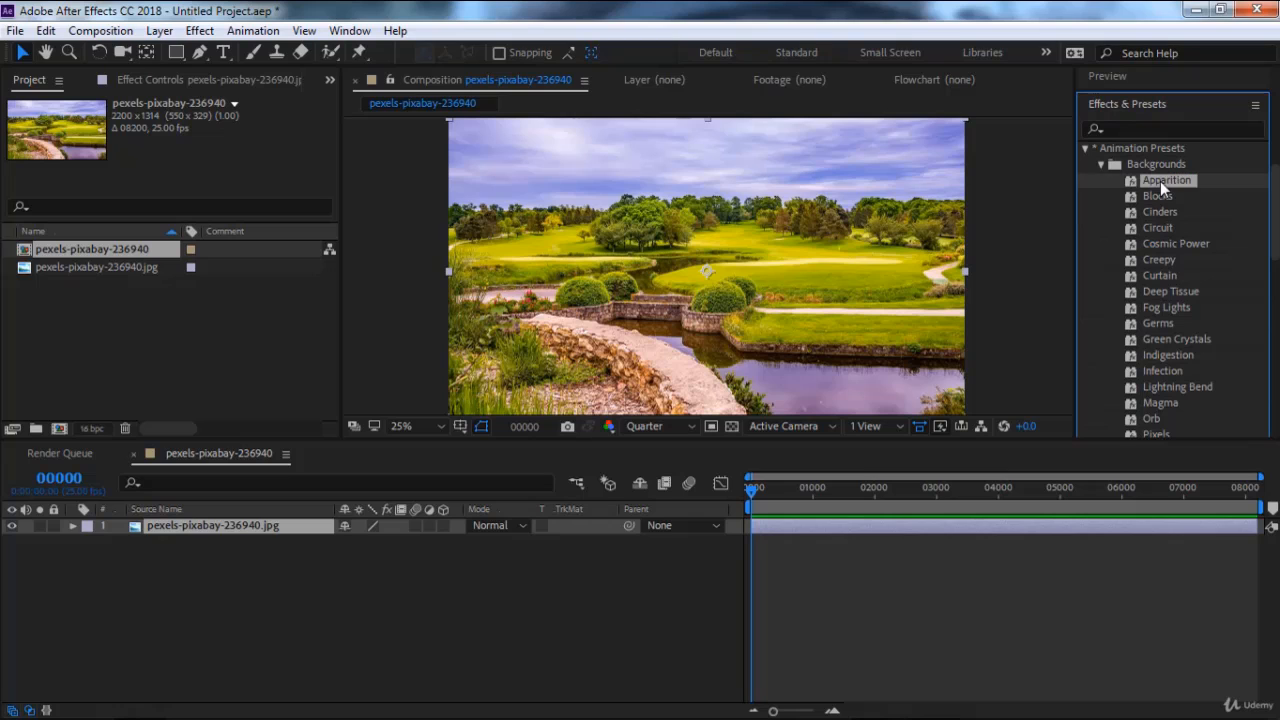
{"action": "double_click", "coordinate": [1174, 182]}
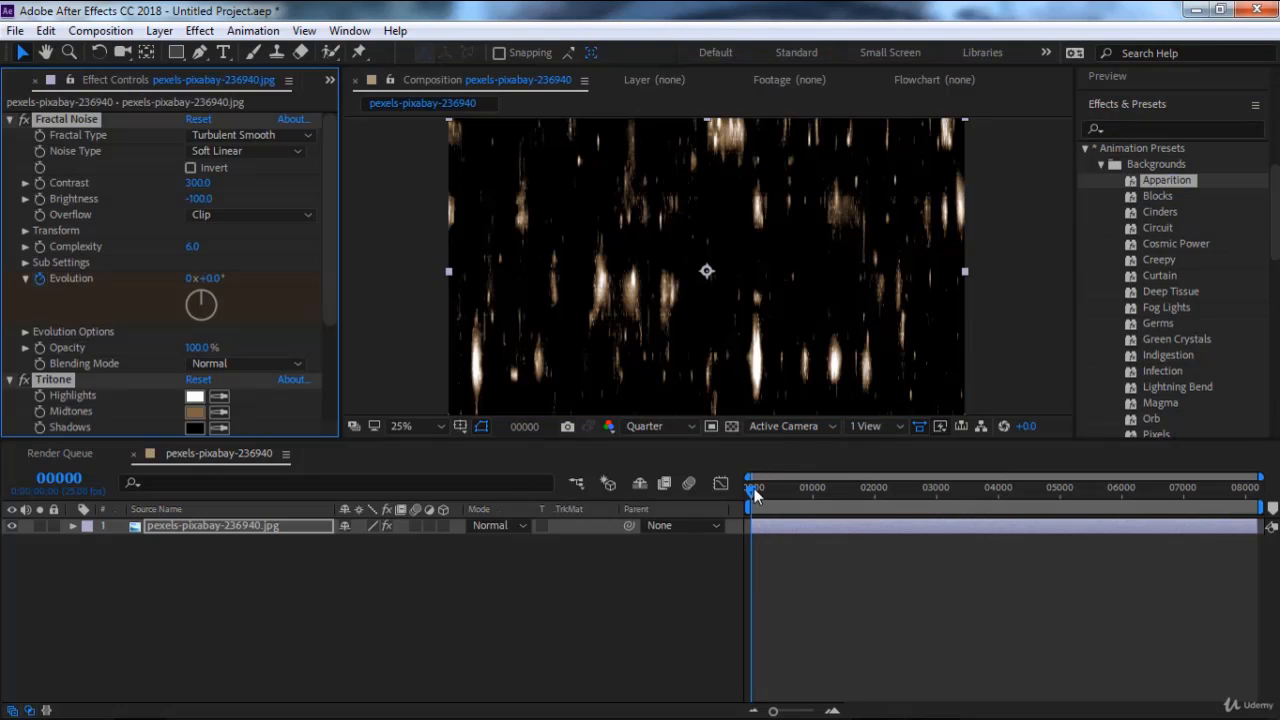
Preview the Apparition animation from frame 0, return to the start, and remove all effects from the image layer.
{"action": "key", "text": "space"}
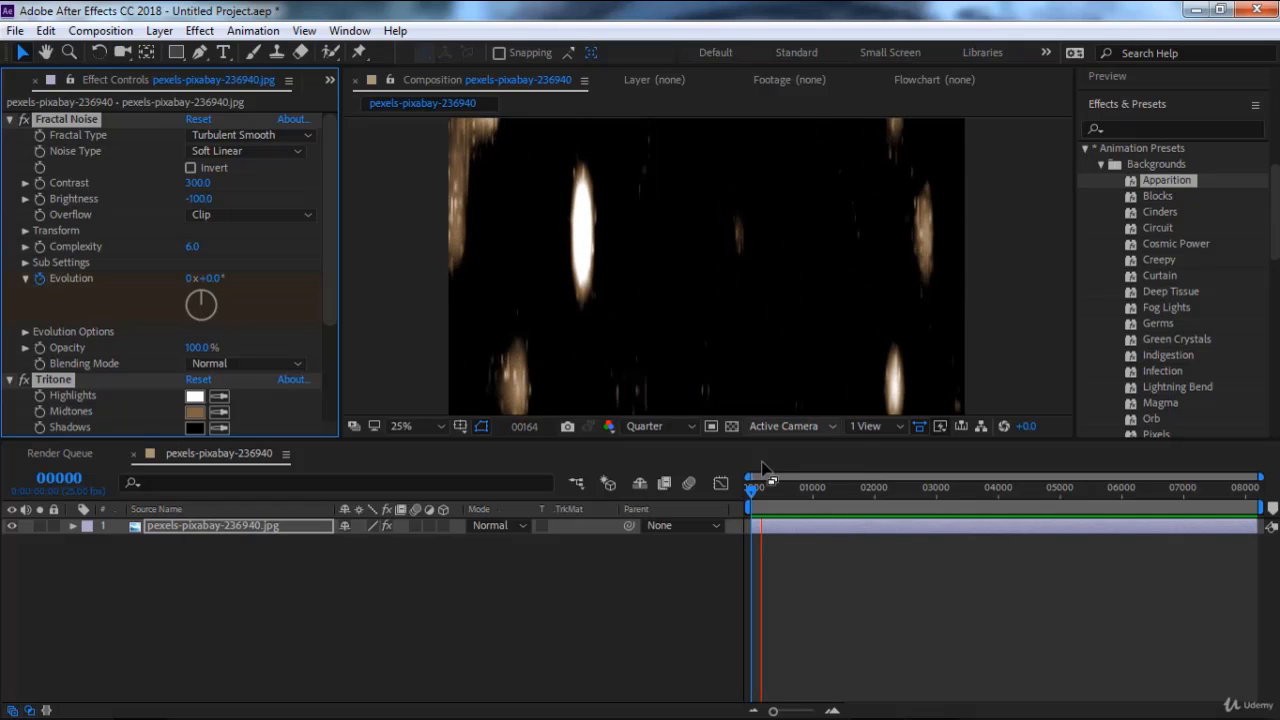
{"action": "left_click_drag", "start_coordinate": [778, 489], "coordinate": [726, 482]}
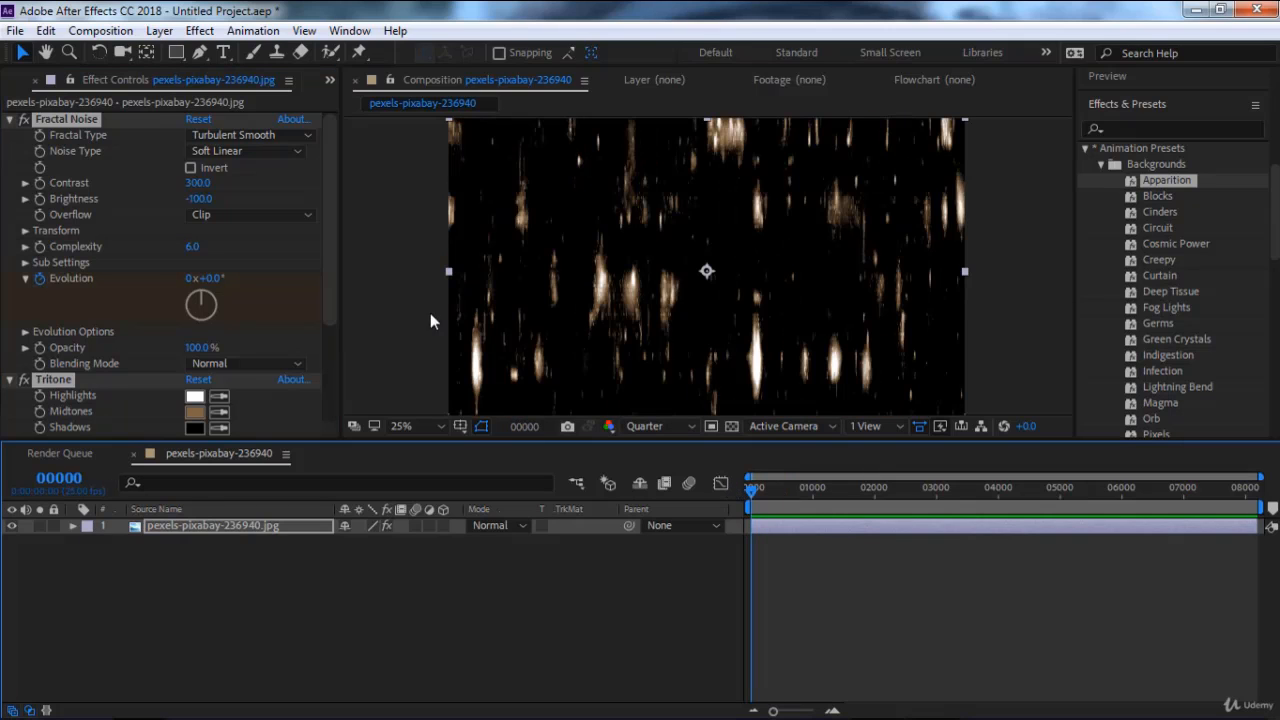
{"action": "key", "text": "ctrl+shift+e"}
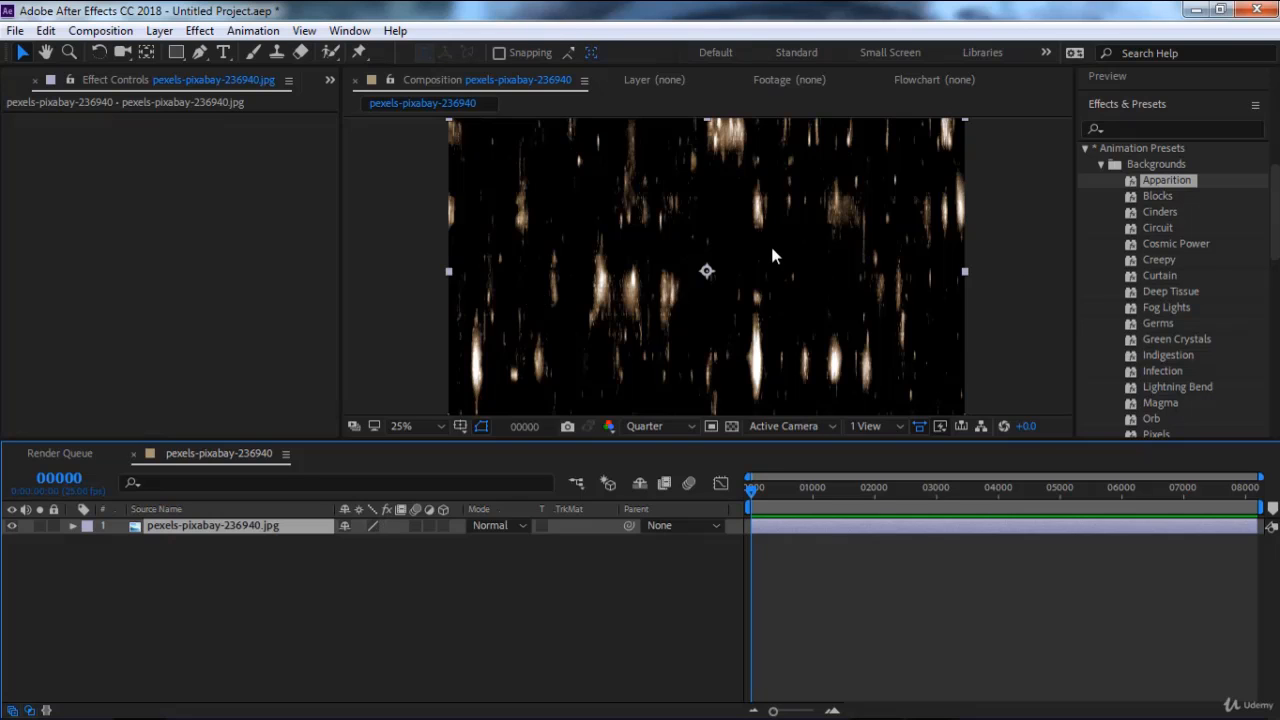
Apply the Blocks background preset to the image layer, preview its animation, return to frame 0, and remove the preset's effects.
{"action": "double_click", "coordinate": [1160, 197]}
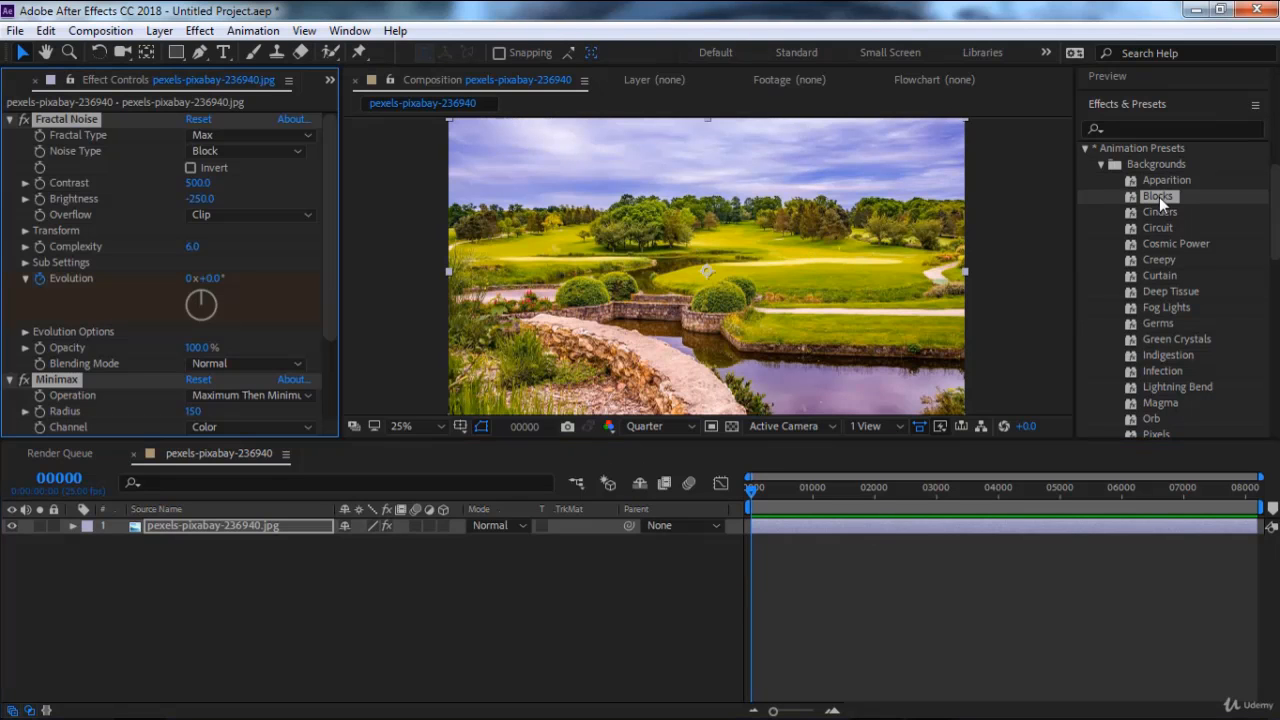
{"action": "key", "text": "space"}
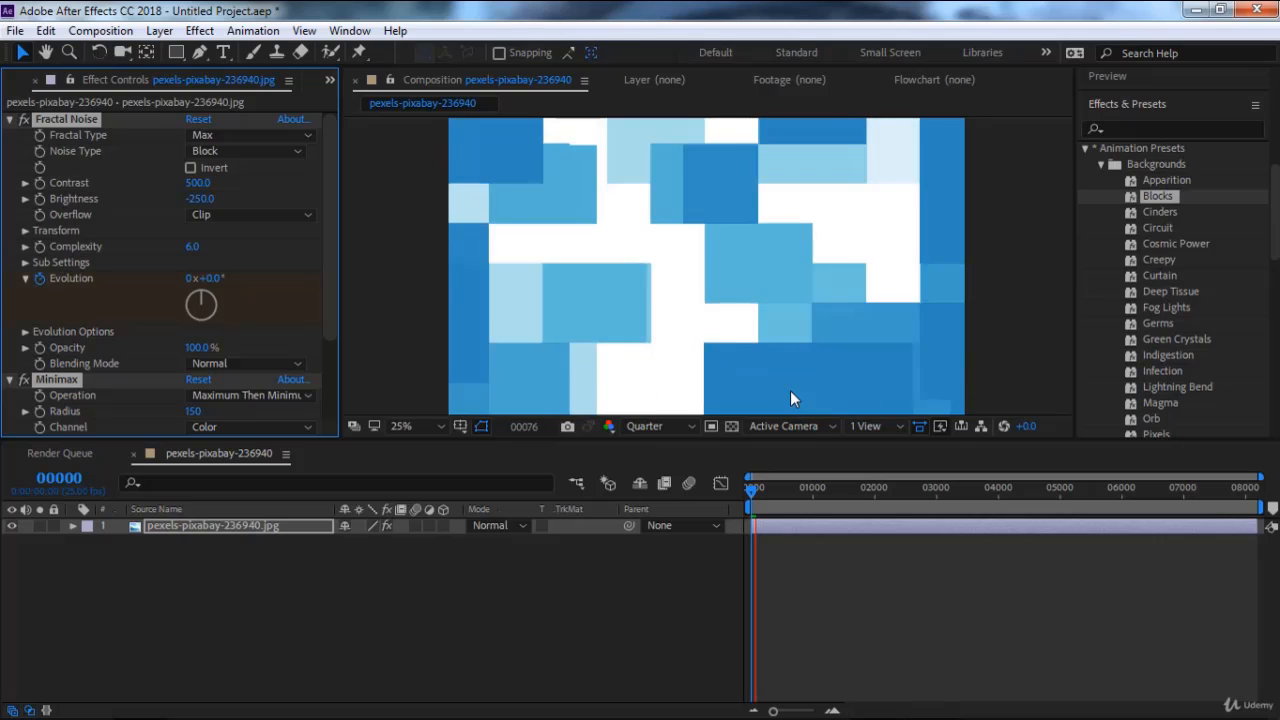
{"action": "key", "text": "space"}
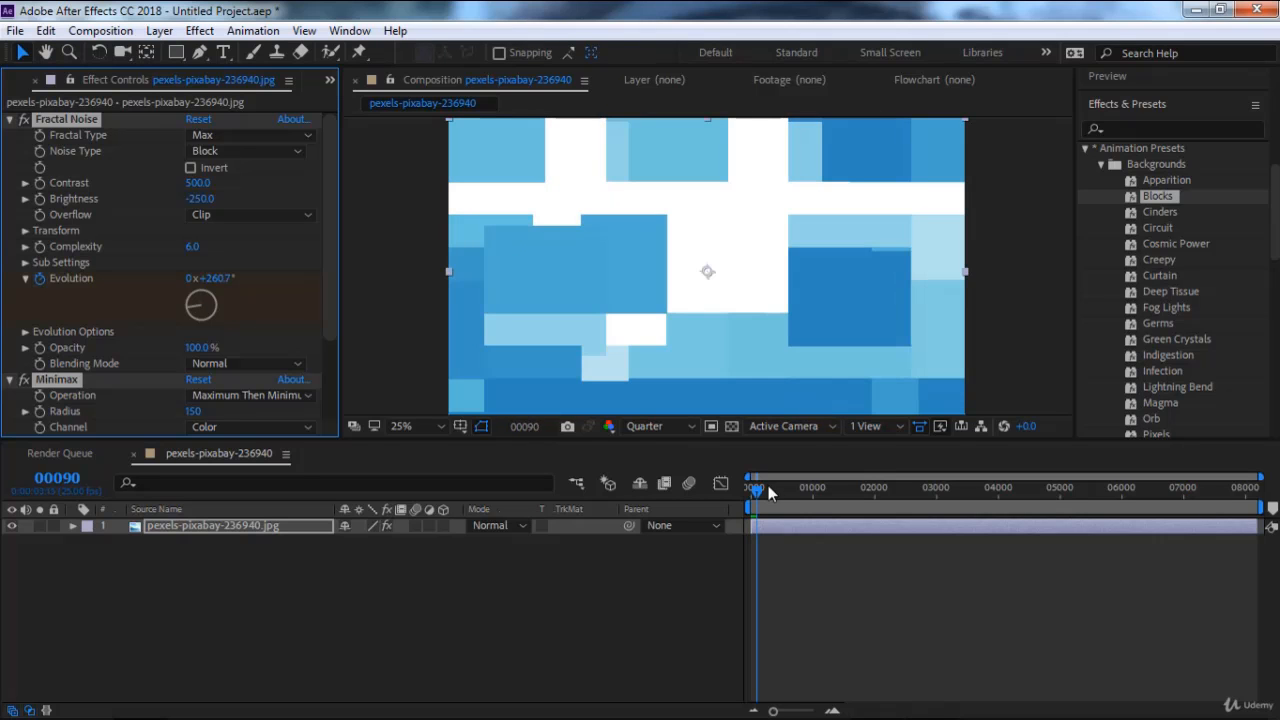
{"action": "key", "text": "ctrl+z"}
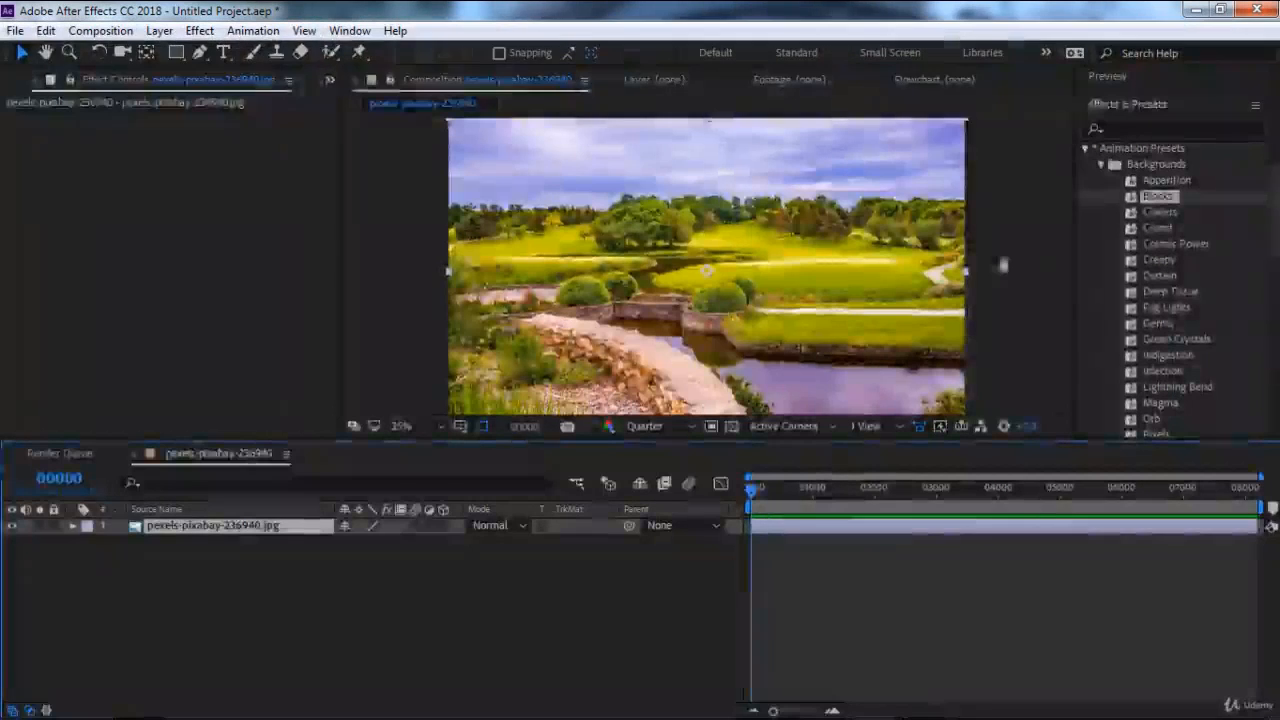
Try the Cinders background preset on the image layer, play a preview, and clear its effects with the time back at the start.
{"action": "double_click", "coordinate": [1157, 212]}
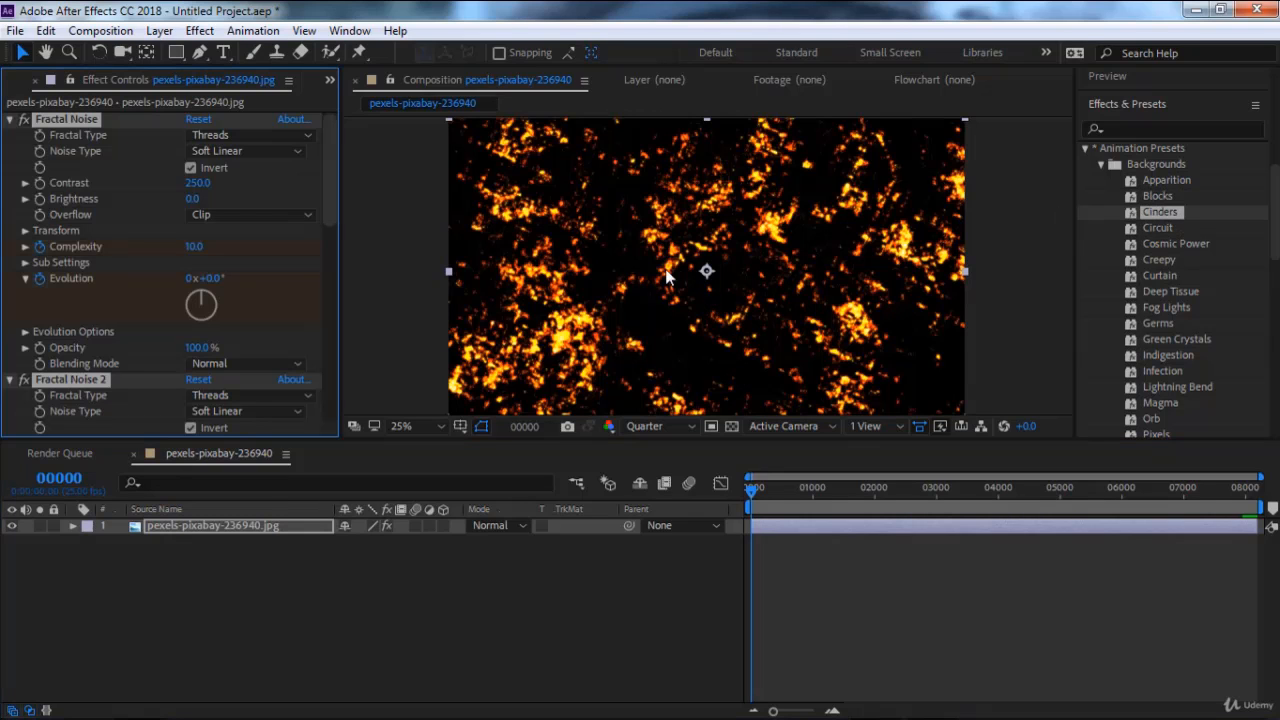
{"action": "key", "text": "space"}
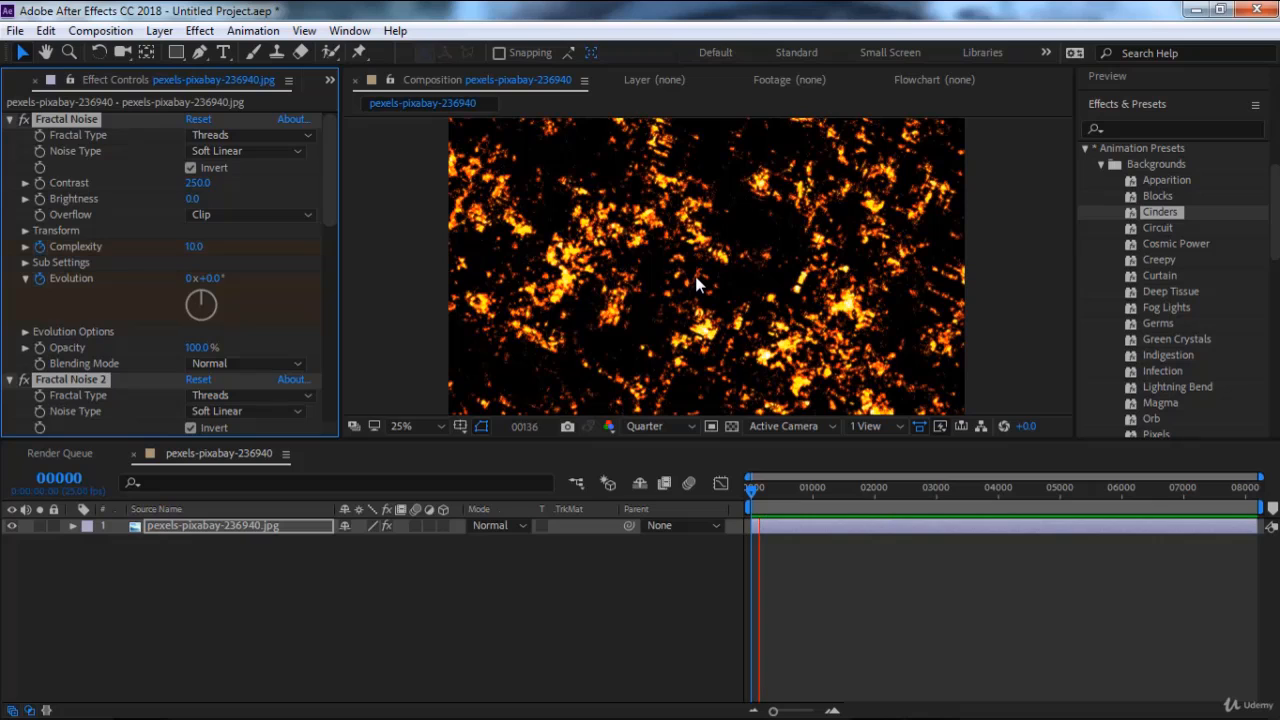
{"action": "key", "text": "space"}
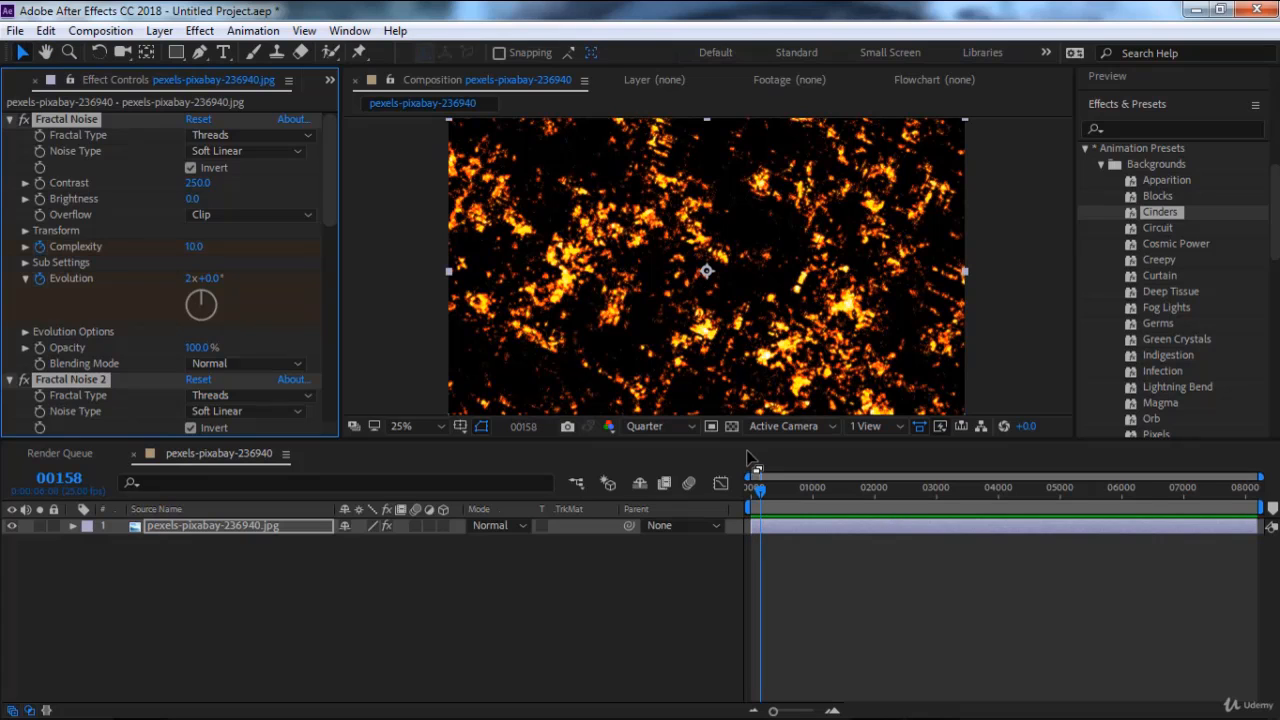
{"action": "key", "text": "ctrl+z"}
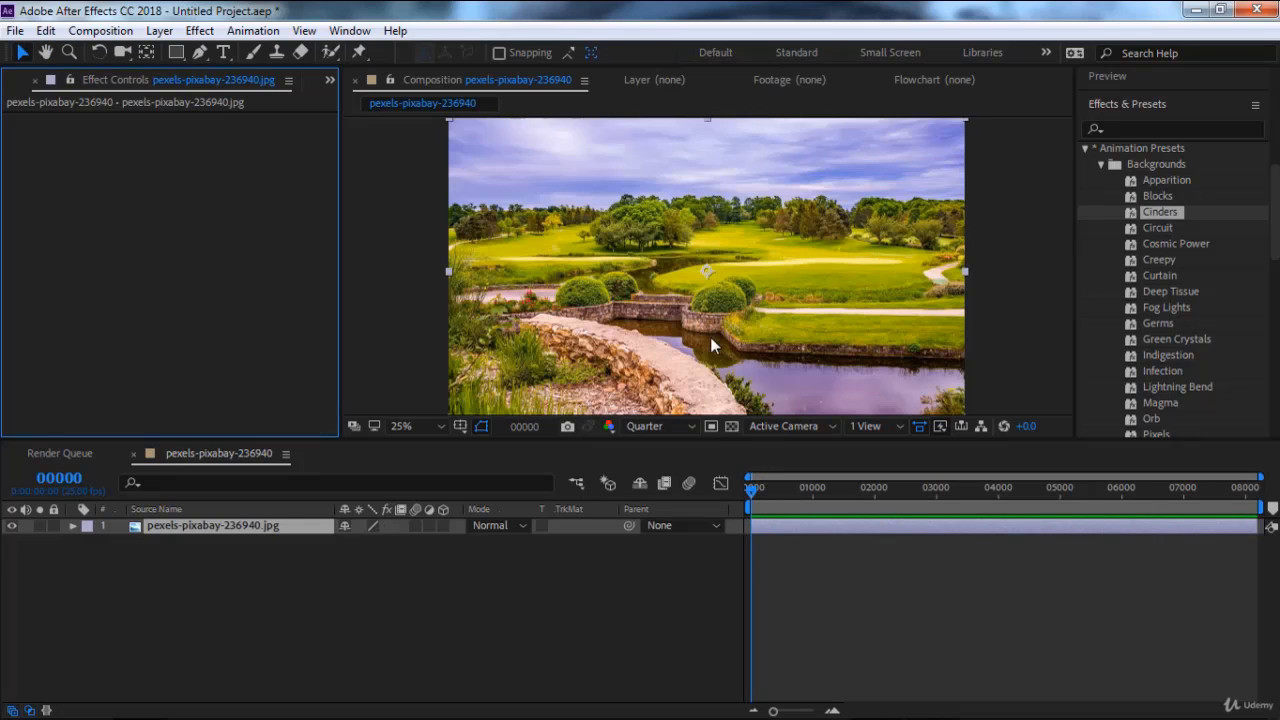
Apply the Circuit background preset to the image layer, preview the animation, and return the current time to frame 0.
{"action": "double_click", "coordinate": [1152, 228]}
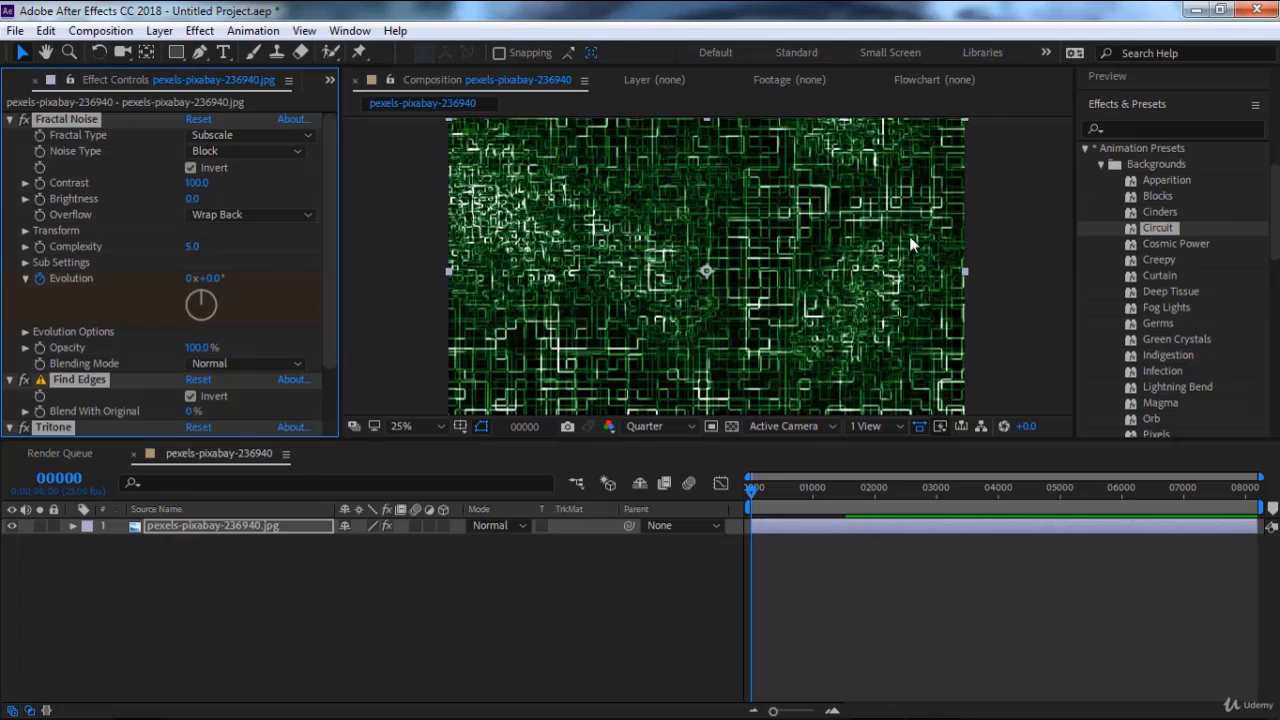
{"action": "key", "text": "space"}
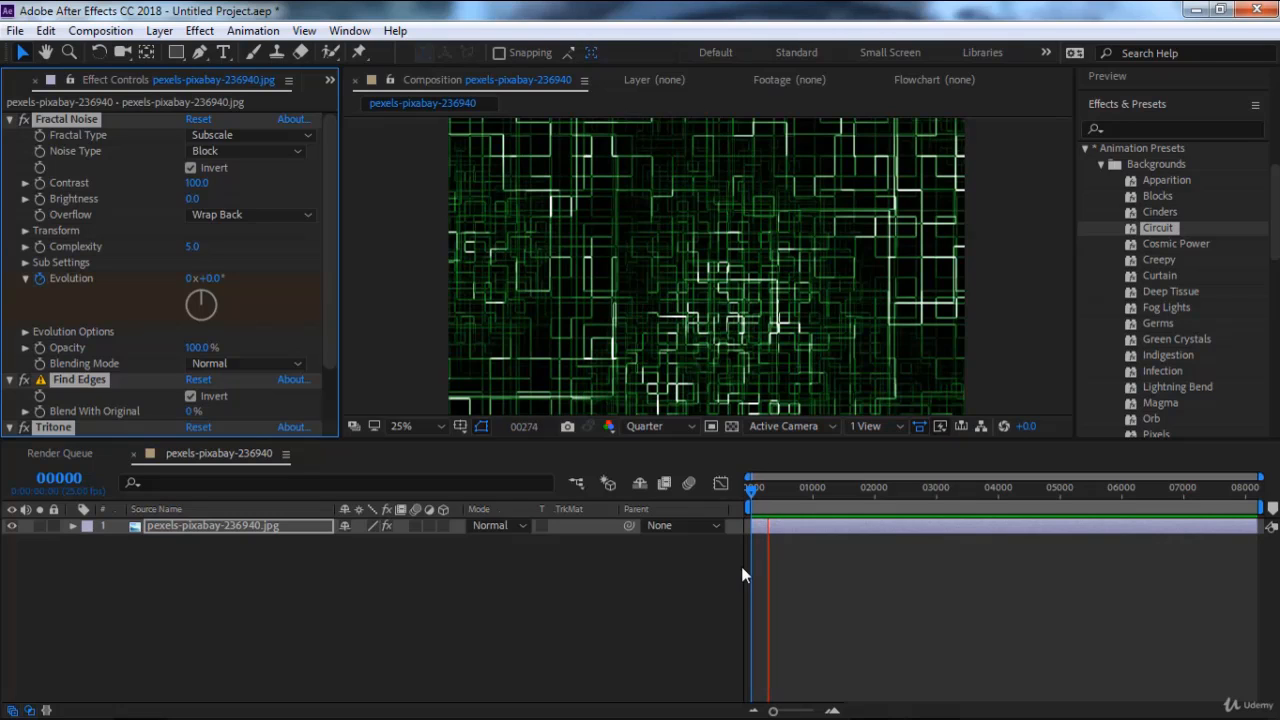
{"action": "left_click", "coordinate": [772, 497]}
{"action": "left_click_drag", "start_coordinate": [772, 496], "coordinate": [752, 490]}
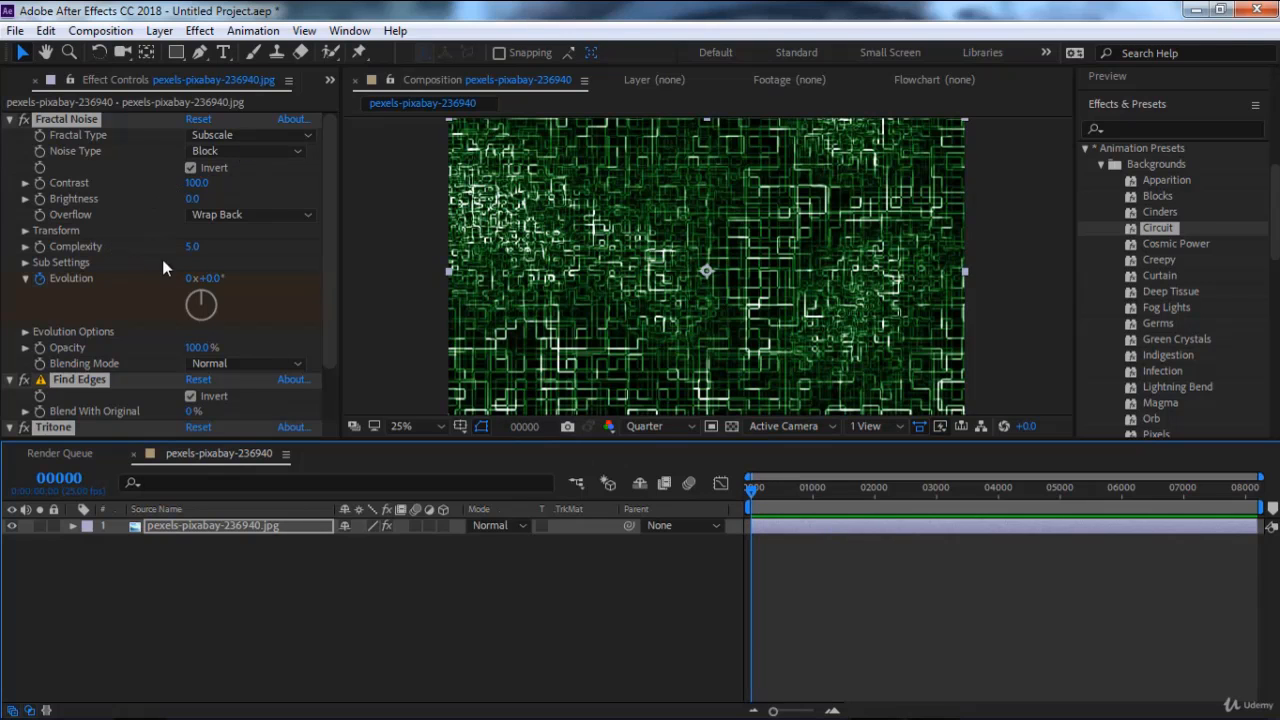
Try the Linear, Soft Linear and Spline noise types in Circuit's Fractal Noise effect, then restore Block.
{"action": "scroll", "coordinate": [147, 338], "scroll_direction": "down", "scroll_amount": 2}
{"action": "scroll", "coordinate": [146, 343], "scroll_direction": "up", "scroll_amount": 2}
{"action": "left_click", "coordinate": [242, 150]}
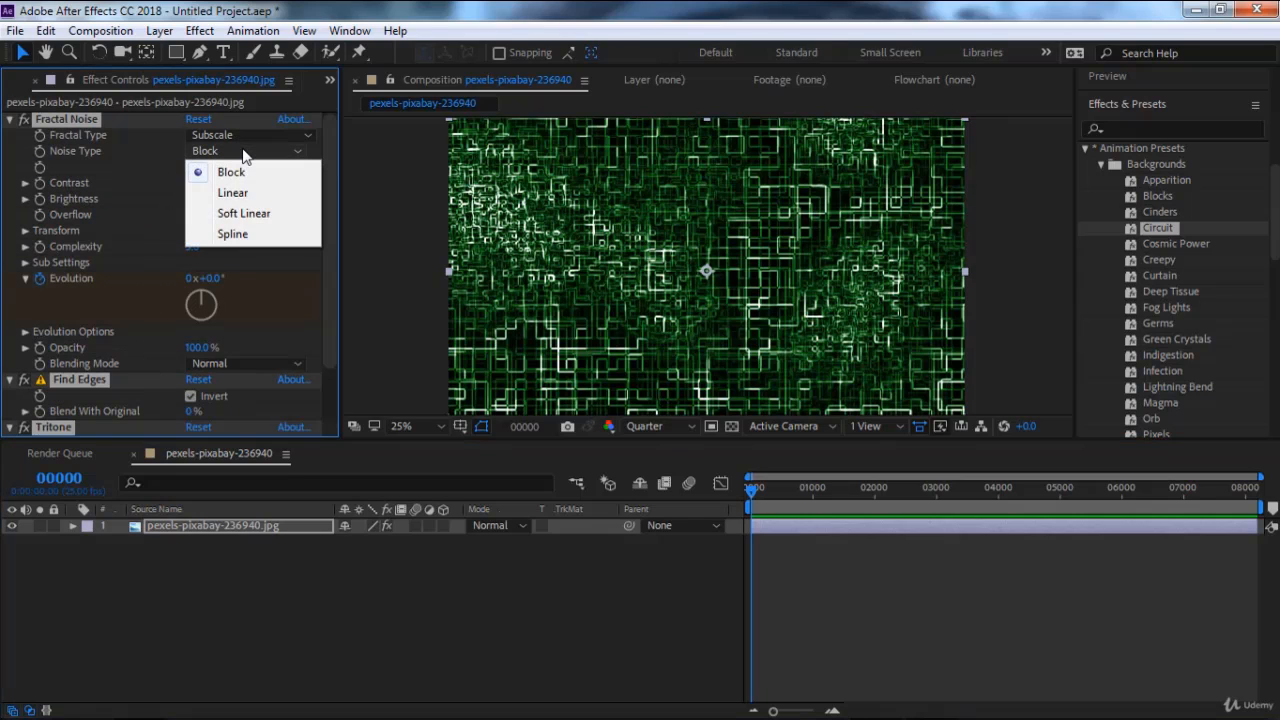
{"action": "left_click", "coordinate": [247, 193]}
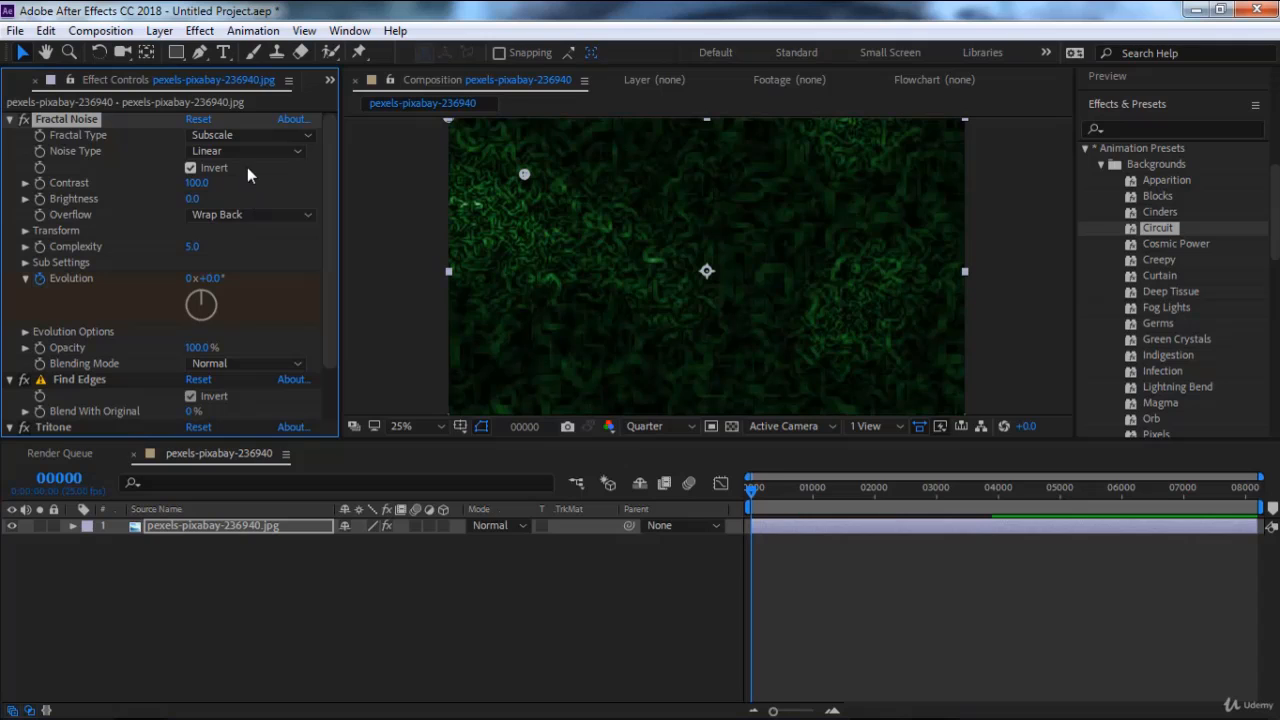
{"action": "left_click", "coordinate": [247, 150]}
{"action": "left_click", "coordinate": [248, 213]}
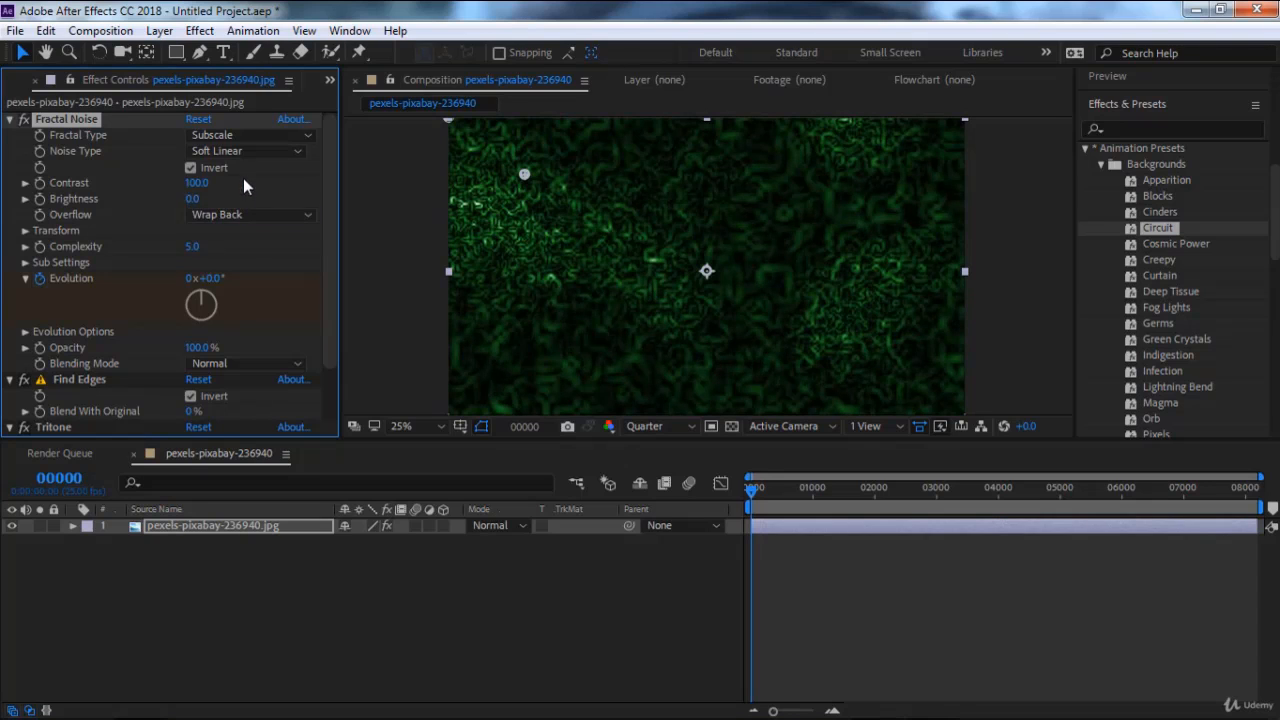
{"action": "left_click", "coordinate": [244, 150]}
{"action": "left_click", "coordinate": [248, 232]}
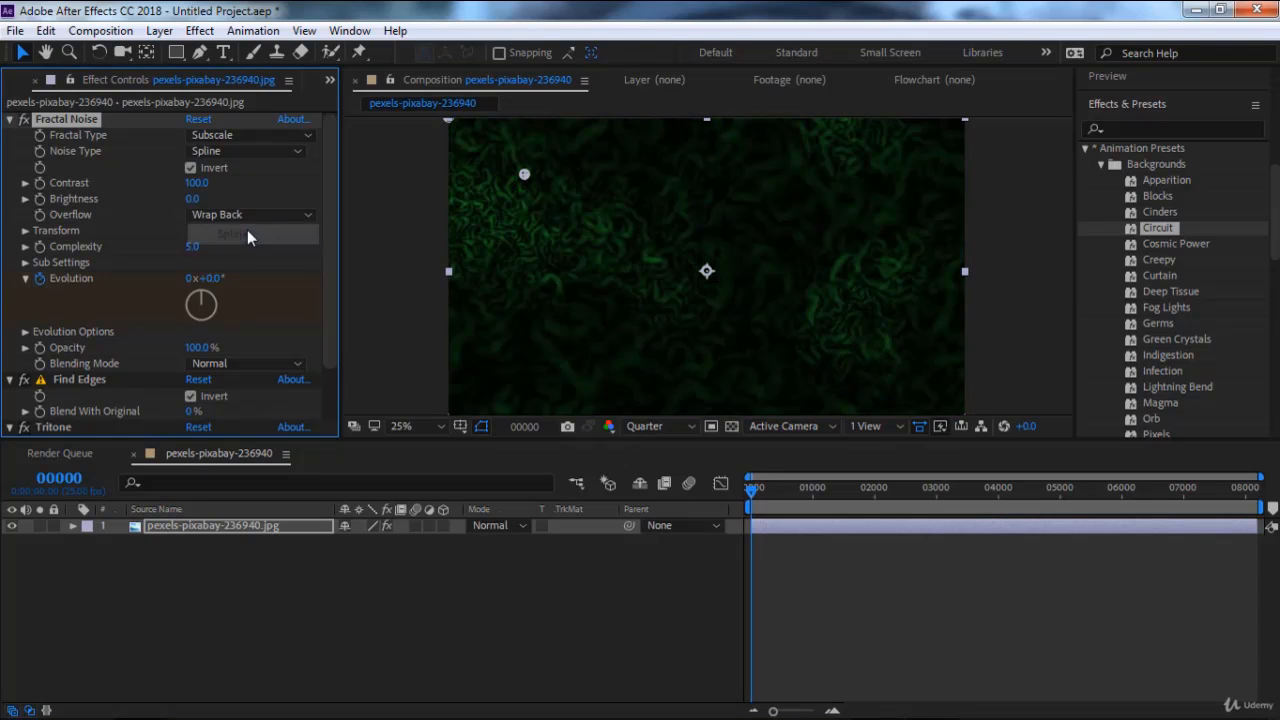
{"action": "left_click", "coordinate": [248, 154]}
{"action": "left_click", "coordinate": [240, 172]}
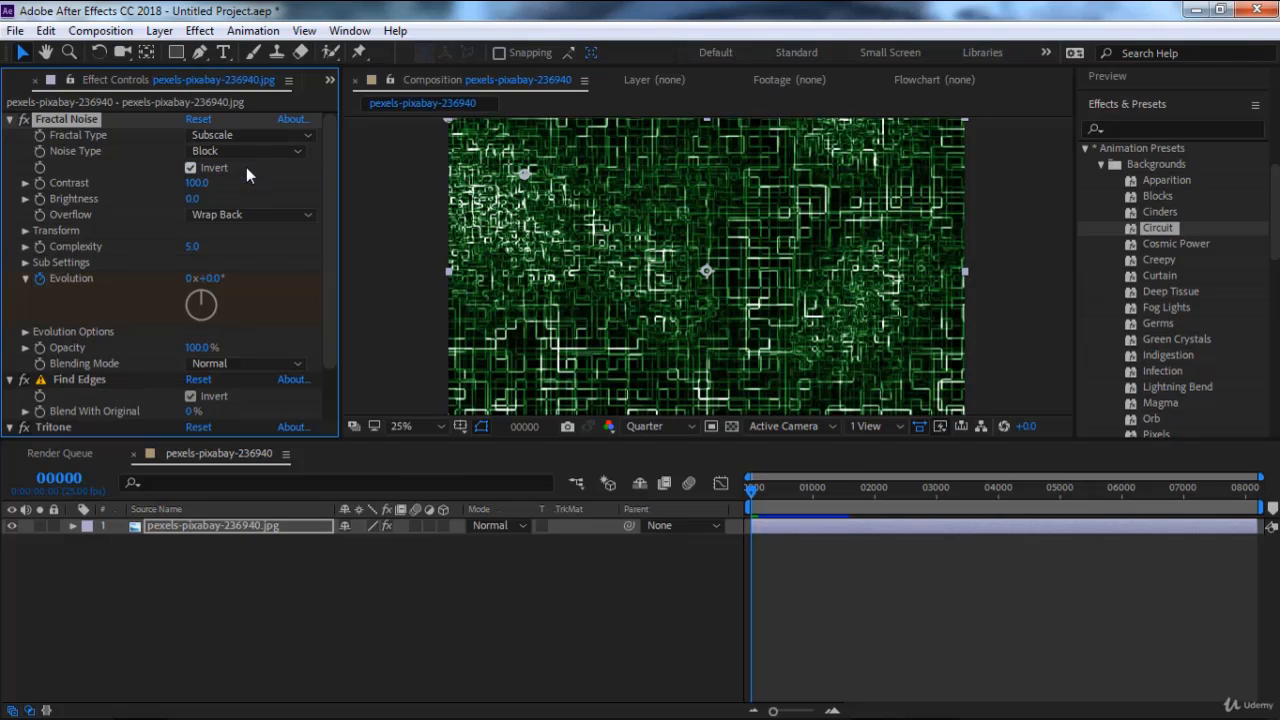
Try Smeary as the Fractal Noise fractal type, then set it to Basic.
{"action": "left_click", "coordinate": [239, 140]}
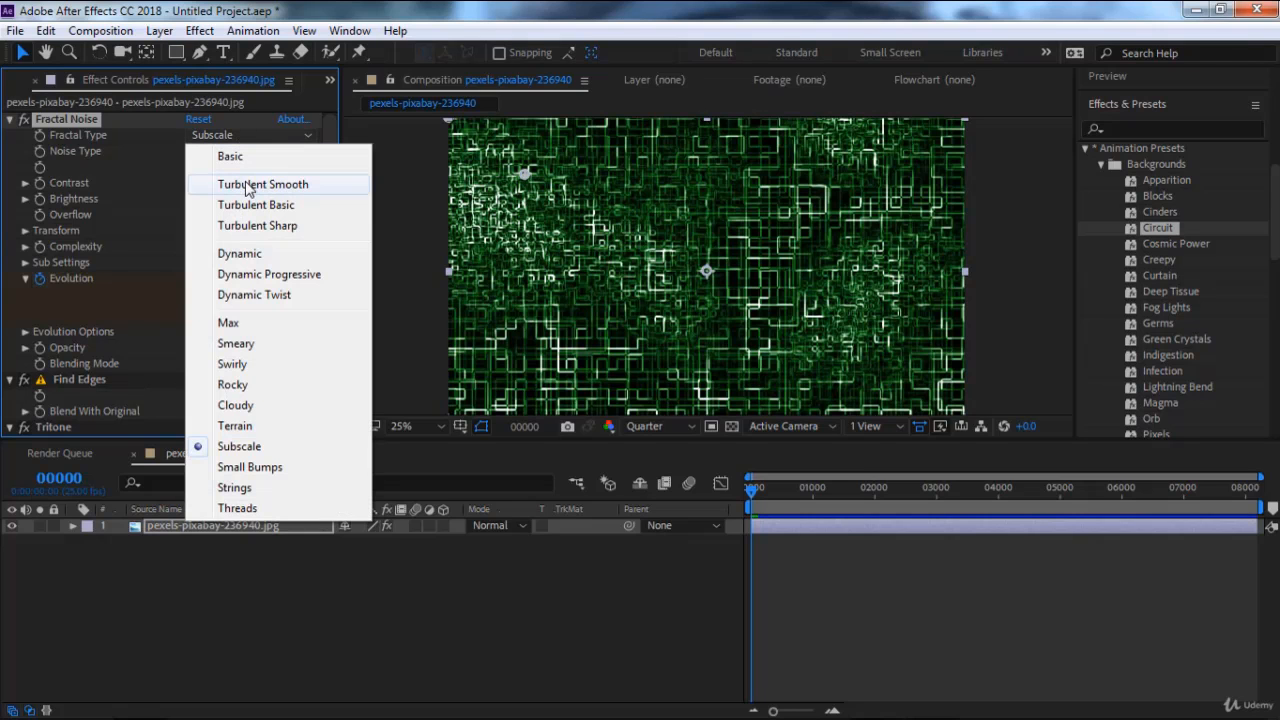
{"action": "left_click", "coordinate": [253, 344]}
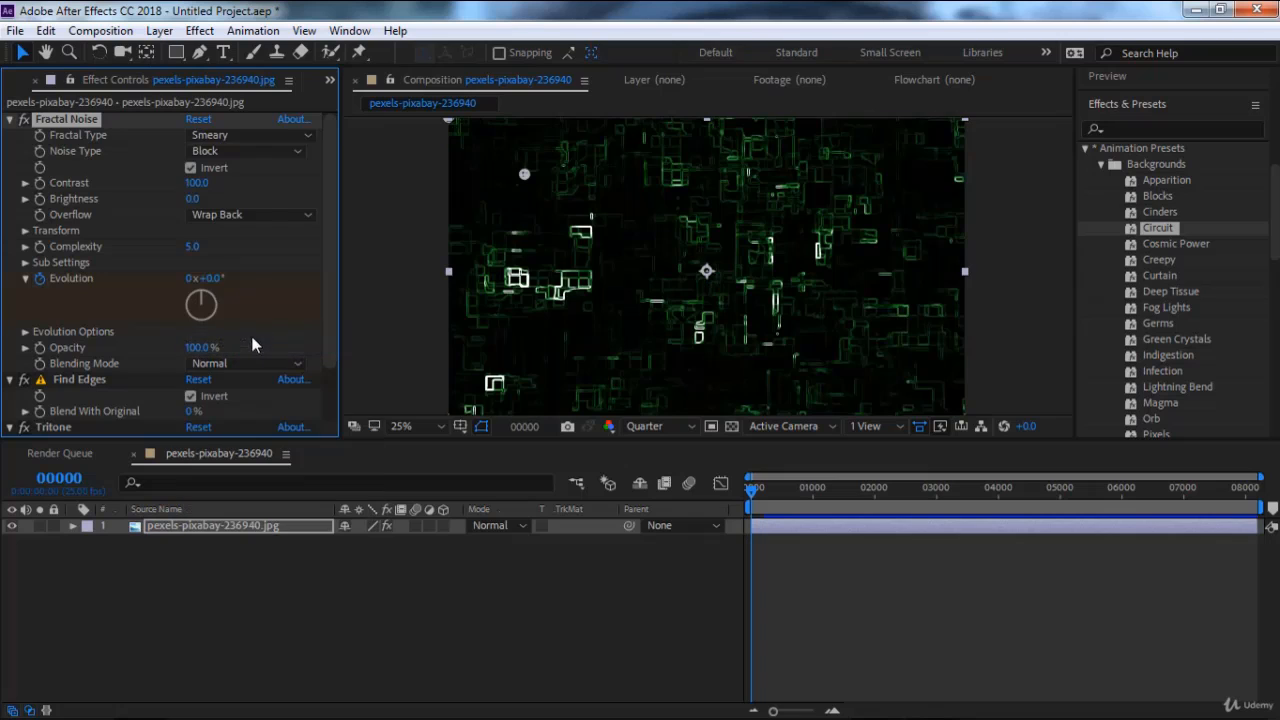
{"action": "left_click", "coordinate": [242, 134]}
{"action": "left_click", "coordinate": [242, 156]}
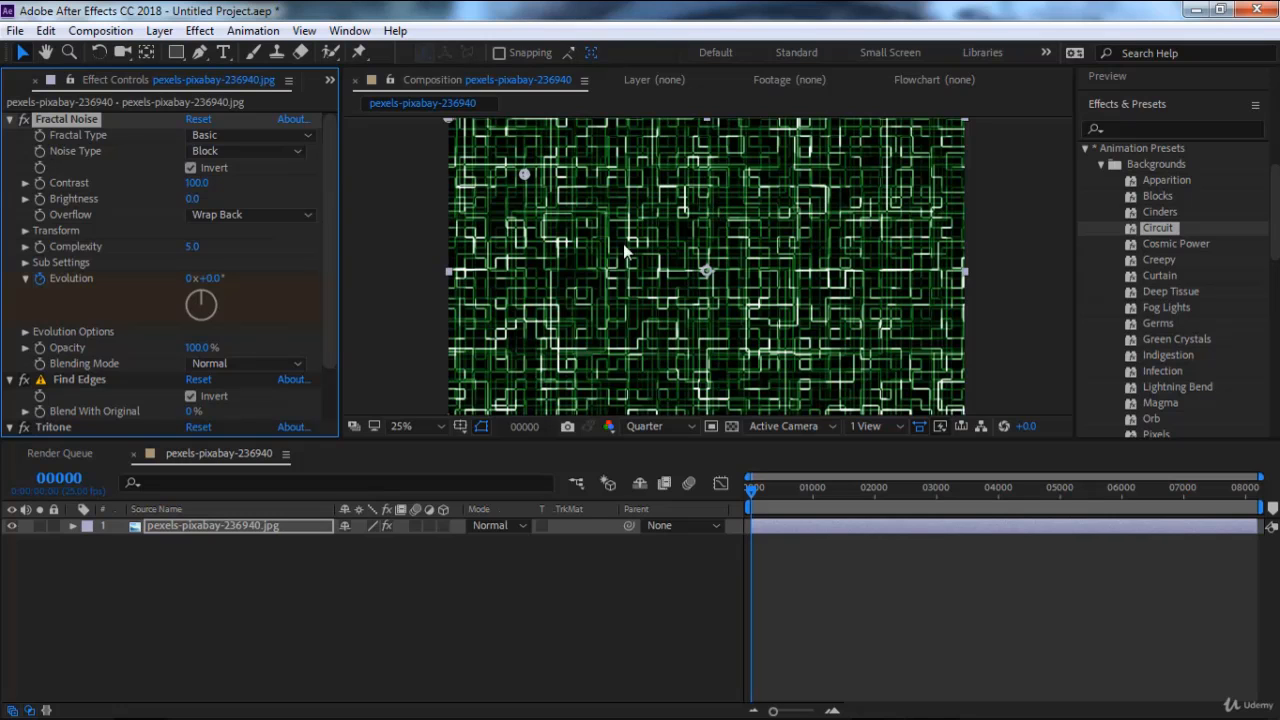
Set the Fractal Noise Evolution to 0x+104.0° and the Find Edges Blend With Original to 49%.
{"action": "left_click_drag", "start_coordinate": [214, 284], "coordinate": [303, 308]}
{"action": "left_click_drag", "start_coordinate": [224, 294], "coordinate": [285, 313]}
{"action": "scroll", "coordinate": [231, 331], "scroll_direction": "down", "scroll_amount": 2}
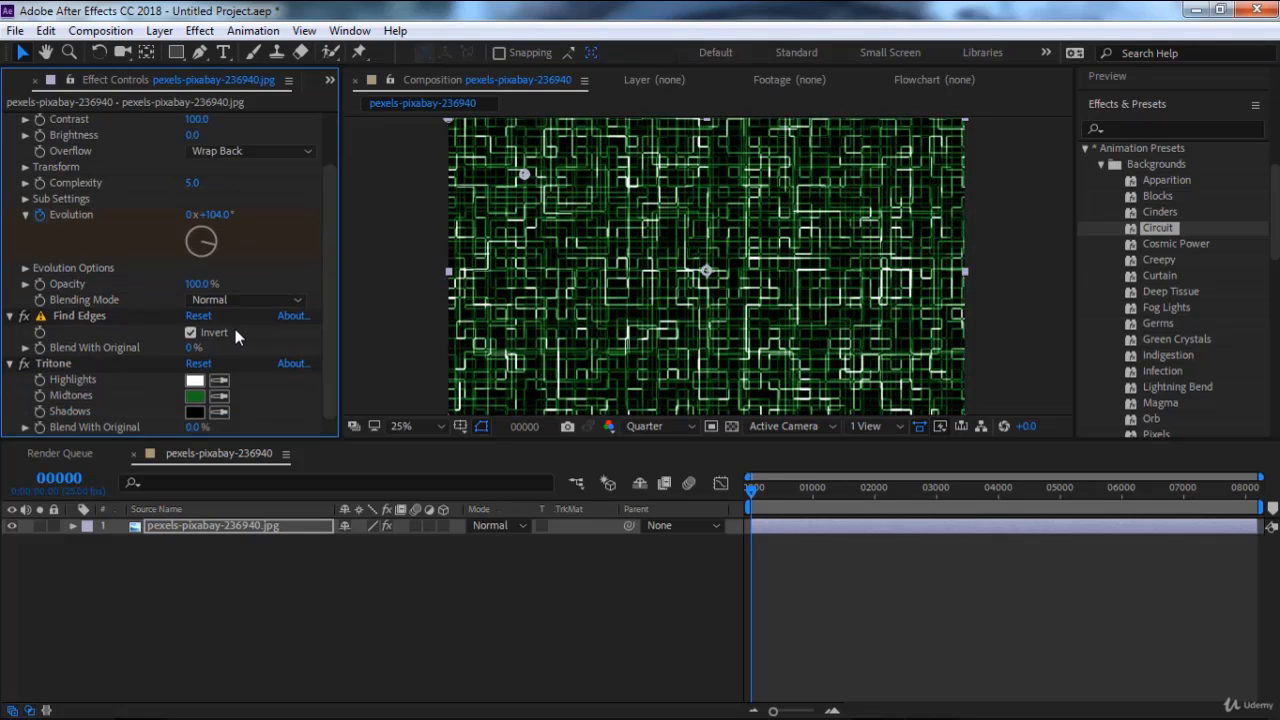
{"action": "left_click_drag", "start_coordinate": [189, 350], "coordinate": [229, 347]}
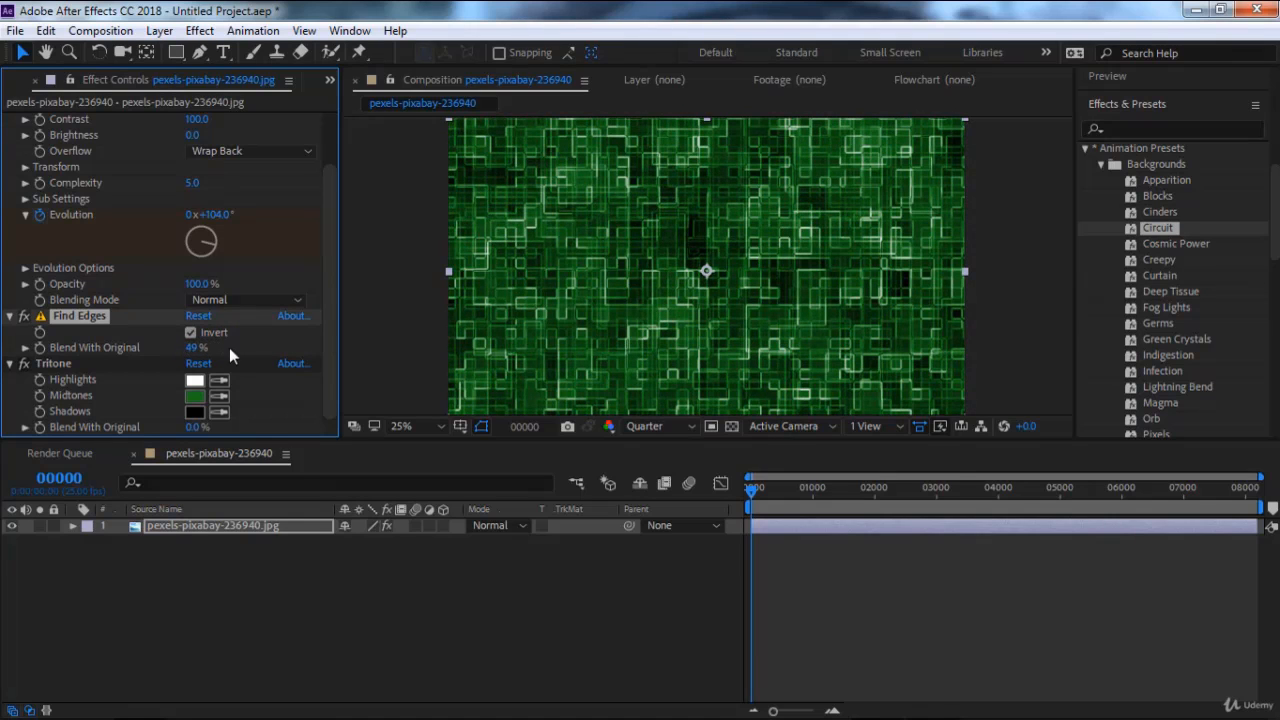
Change the Tritone effect's Midtones color to blue.
{"action": "left_click", "coordinate": [195, 399]}
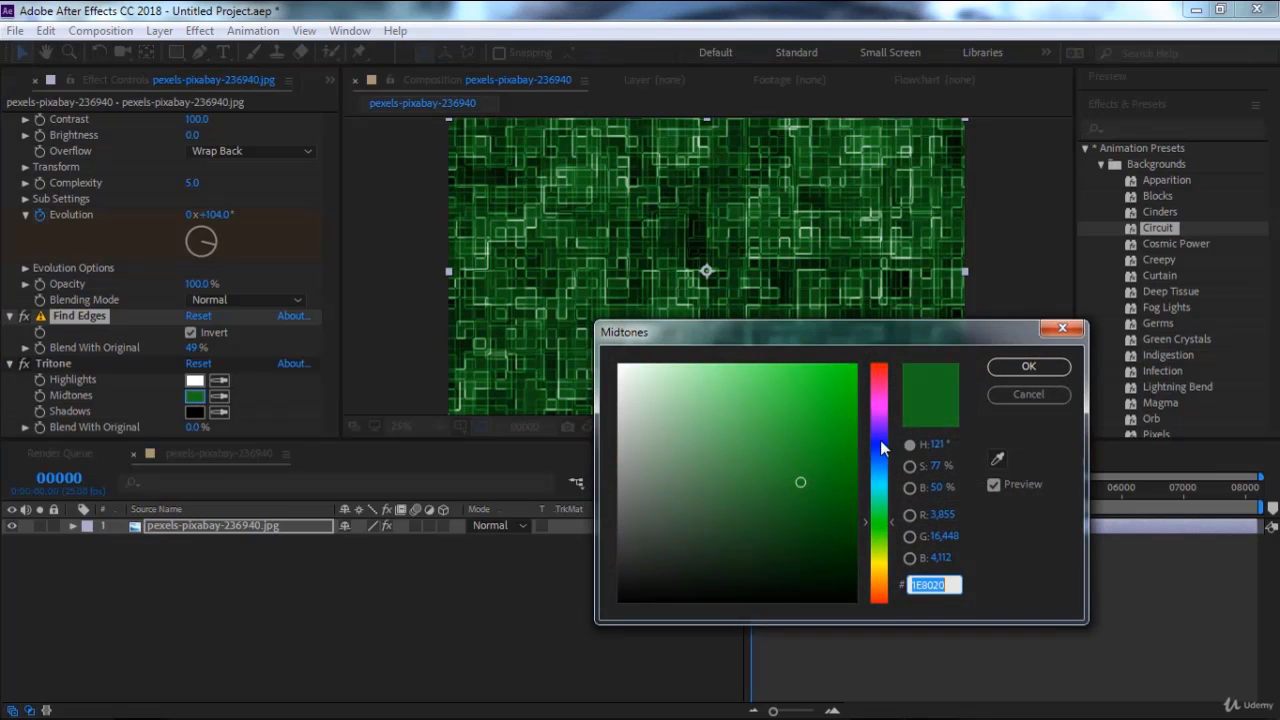
{"action": "left_click", "coordinate": [880, 448]}
{"action": "left_click", "coordinate": [1029, 366]}
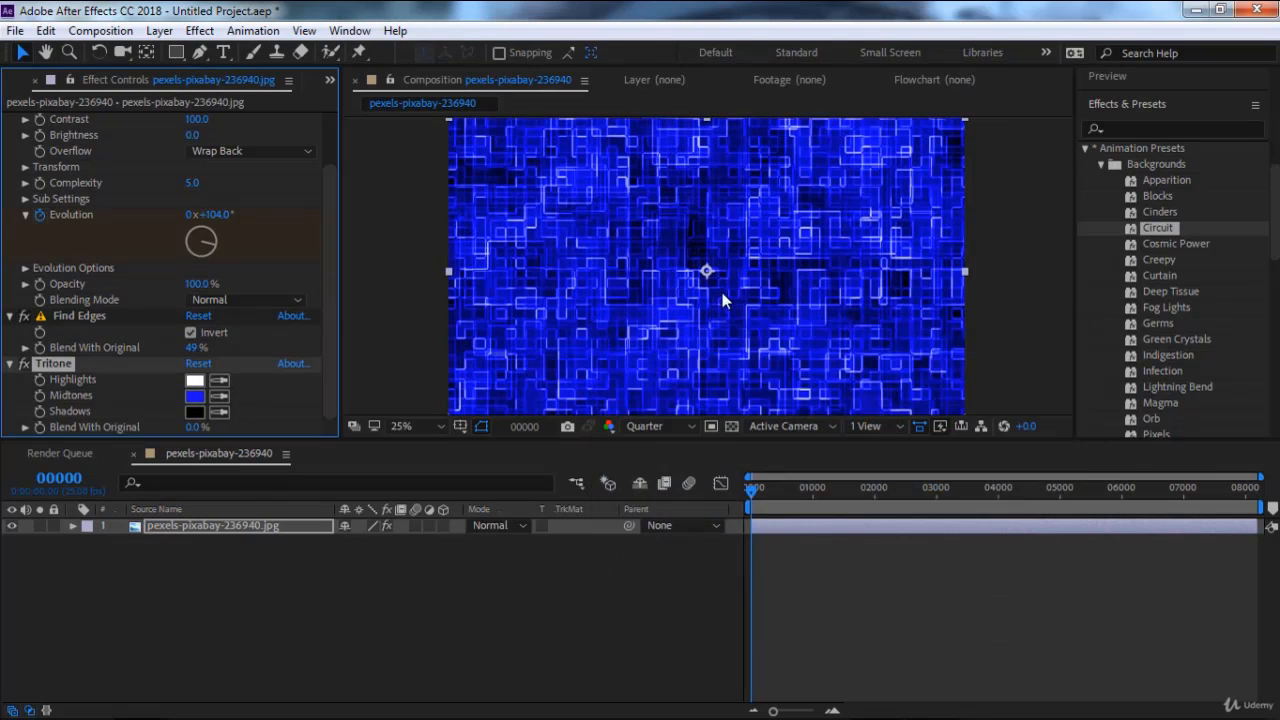
Try Clip as the Fractal Noise overflow mode, then set it to Soft Clamp.
{"action": "scroll", "coordinate": [226, 282], "scroll_direction": "up", "scroll_amount": 2}
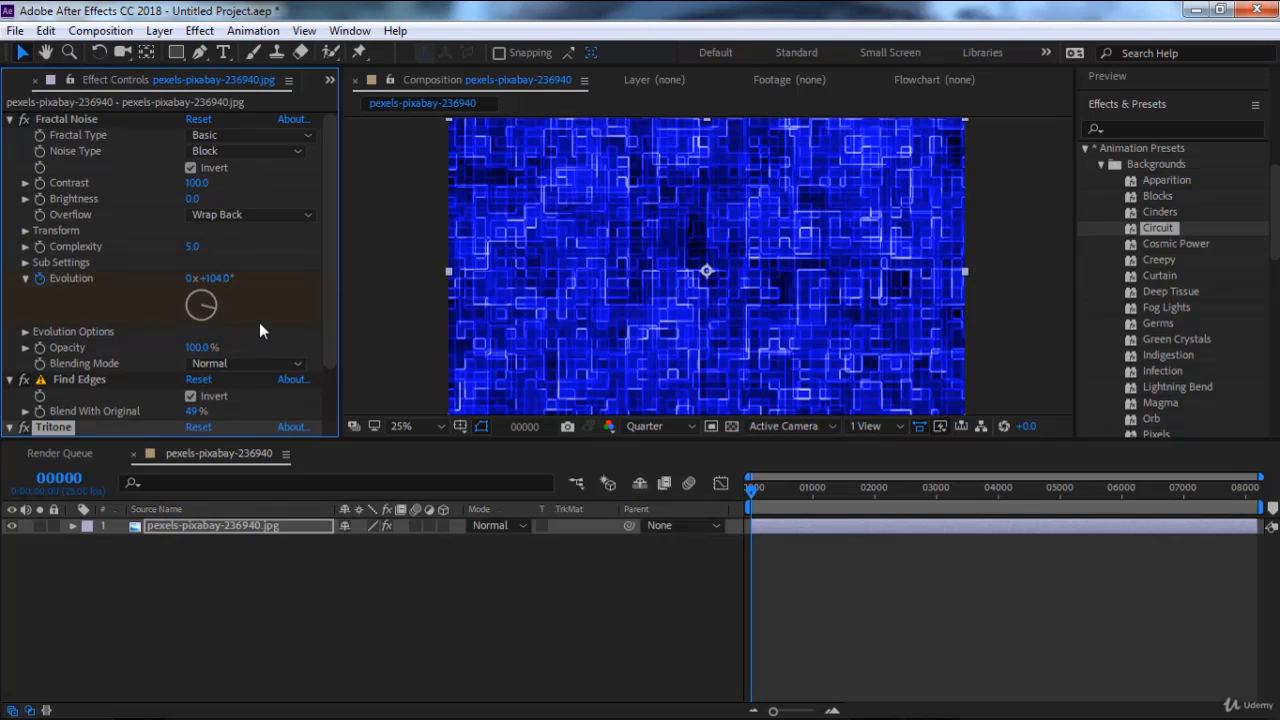
{"action": "left_click", "coordinate": [253, 215]}
{"action": "left_click", "coordinate": [258, 238]}
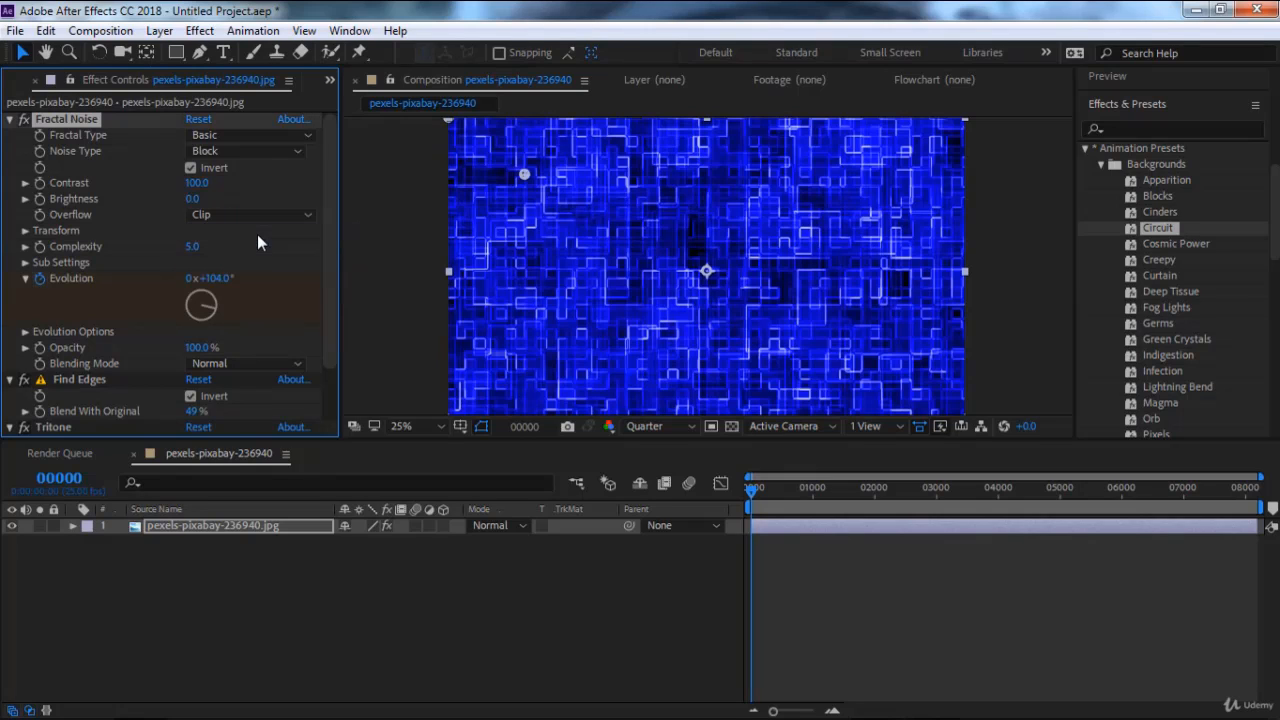
{"action": "left_click", "coordinate": [257, 217]}
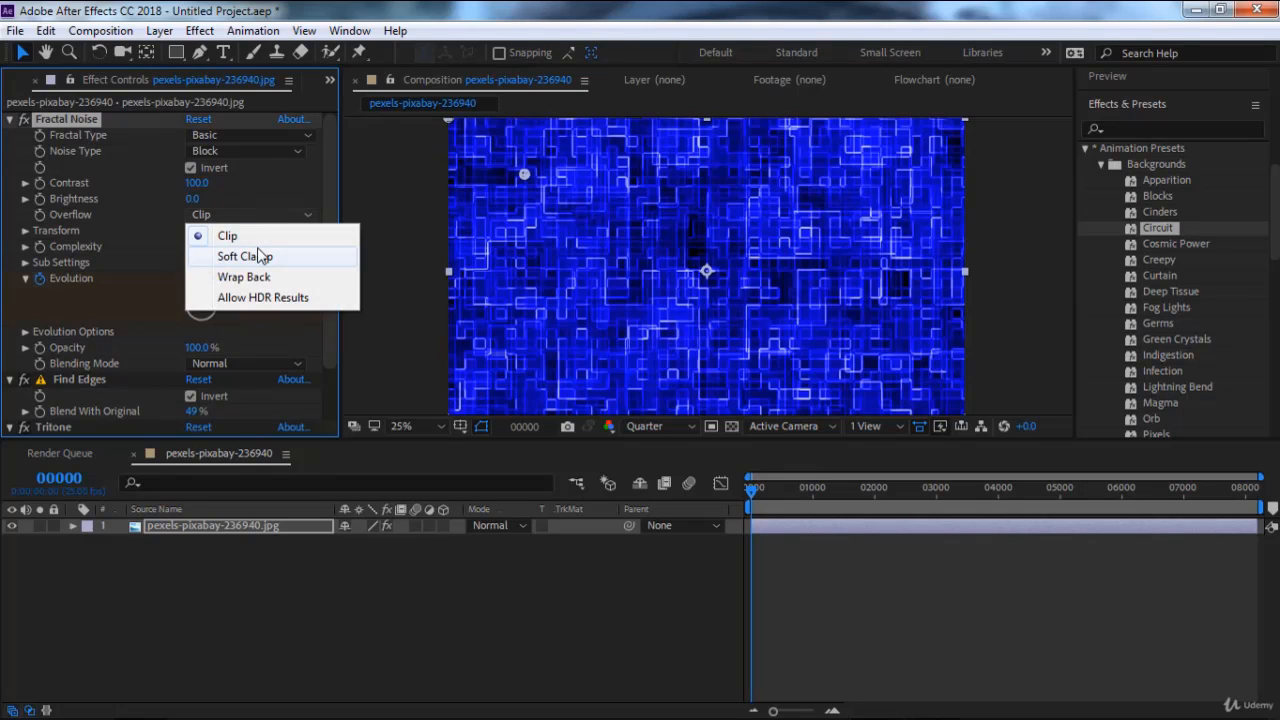
{"action": "left_click", "coordinate": [257, 255]}
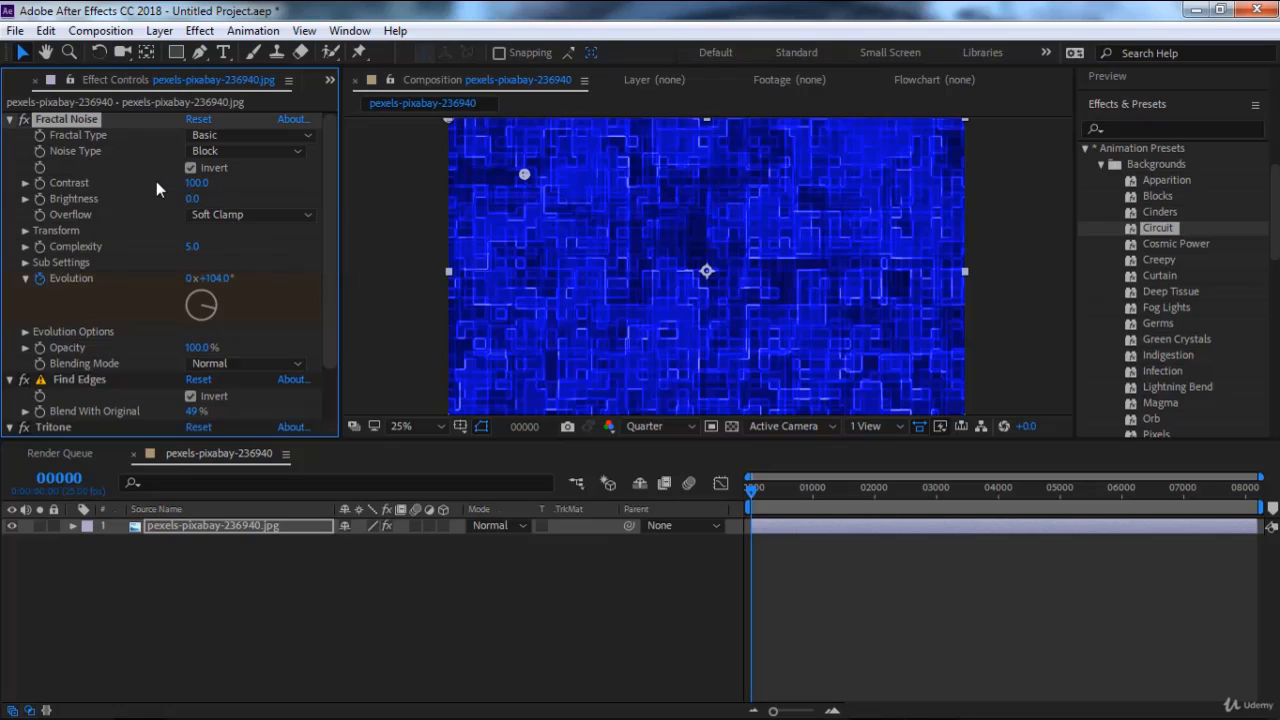
Select the Fractal Noise, Find Edges and Tritone effects together and delete them from the image layer.
{"action": "scroll", "coordinate": [134, 246], "scroll_direction": "down", "scroll_amount": 2}
{"action": "scroll", "coordinate": [108, 224], "scroll_direction": "up", "scroll_amount": 2}
{"action": "scroll", "coordinate": [102, 250], "scroll_direction": "down", "scroll_amount": 2}
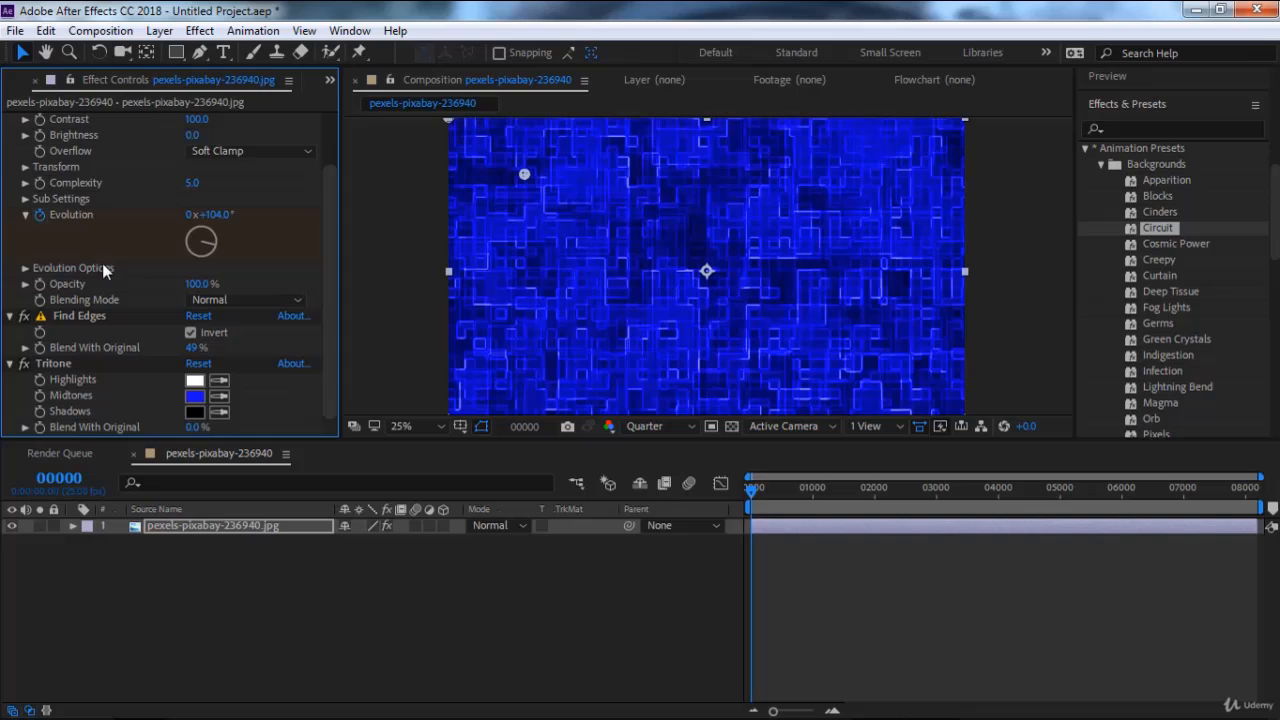
{"action": "left_click", "coordinate": [73, 362], "text": "shift"}
{"action": "key", "text": "Delete"}
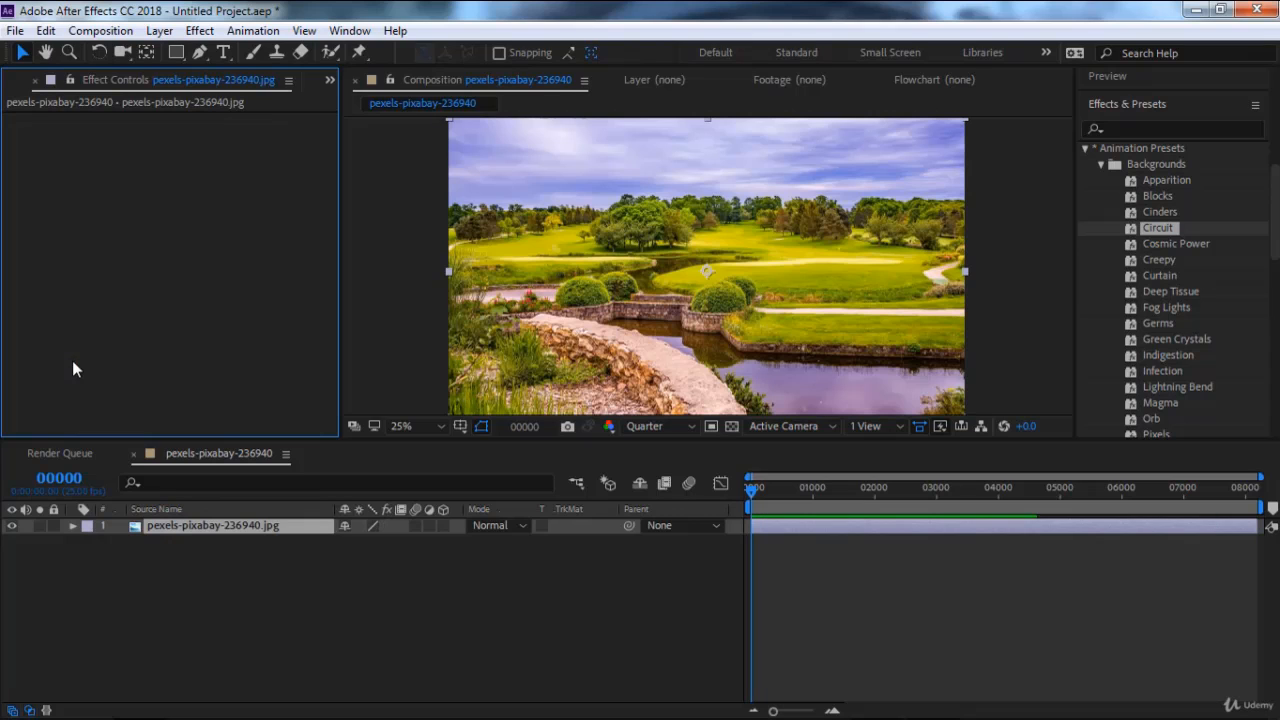
Apply the Cosmic Power background preset to the image layer, preview its animation, and return to frame 0.
{"action": "double_click", "coordinate": [1168, 243]}
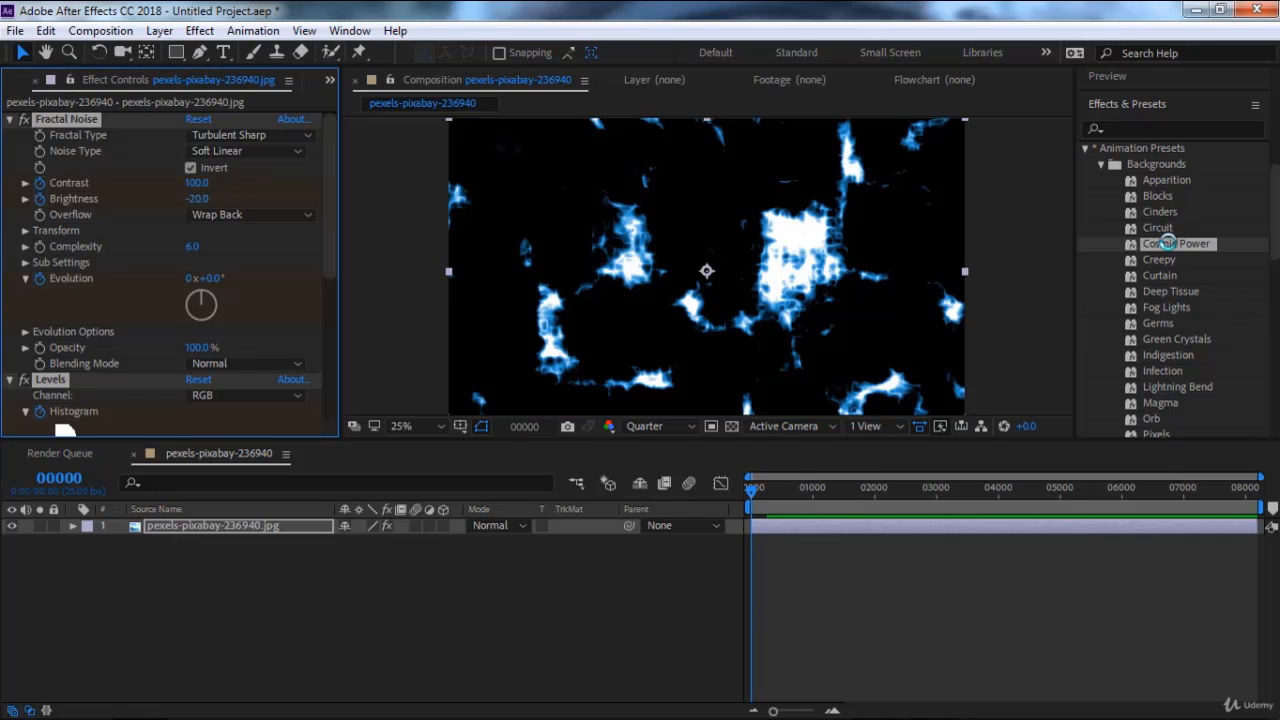
{"action": "key", "text": "space"}
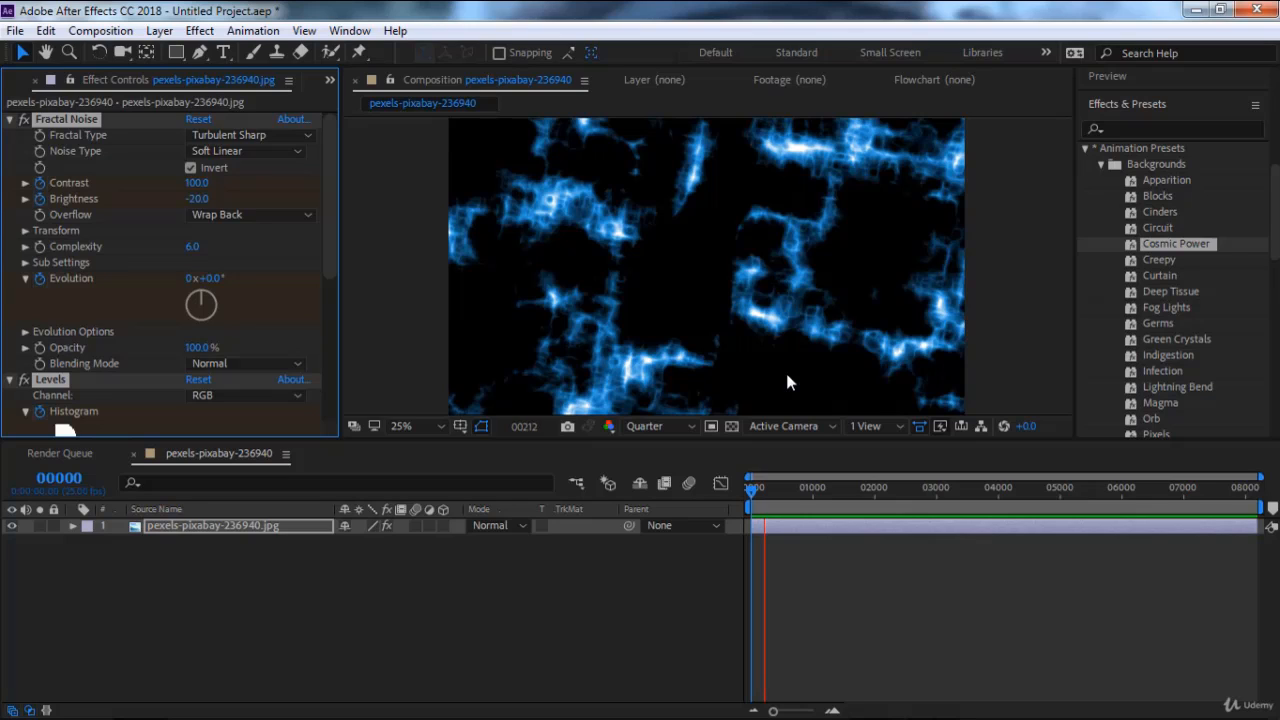
{"action": "left_click", "coordinate": [765, 497]}
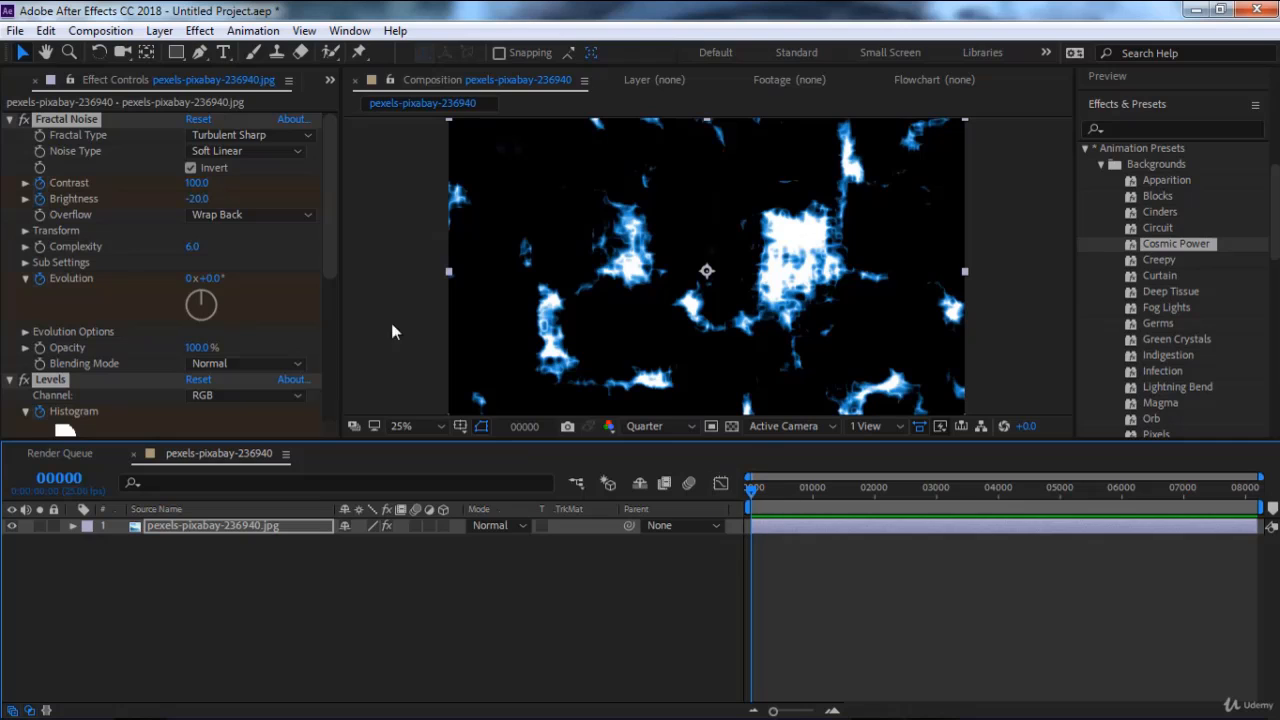
Review Cosmic Power's Fractal Noise, Levels and Tritone settings, then remove all effects from the image layer.
{"action": "scroll", "coordinate": [183, 231], "scroll_direction": "down", "scroll_amount": 5}
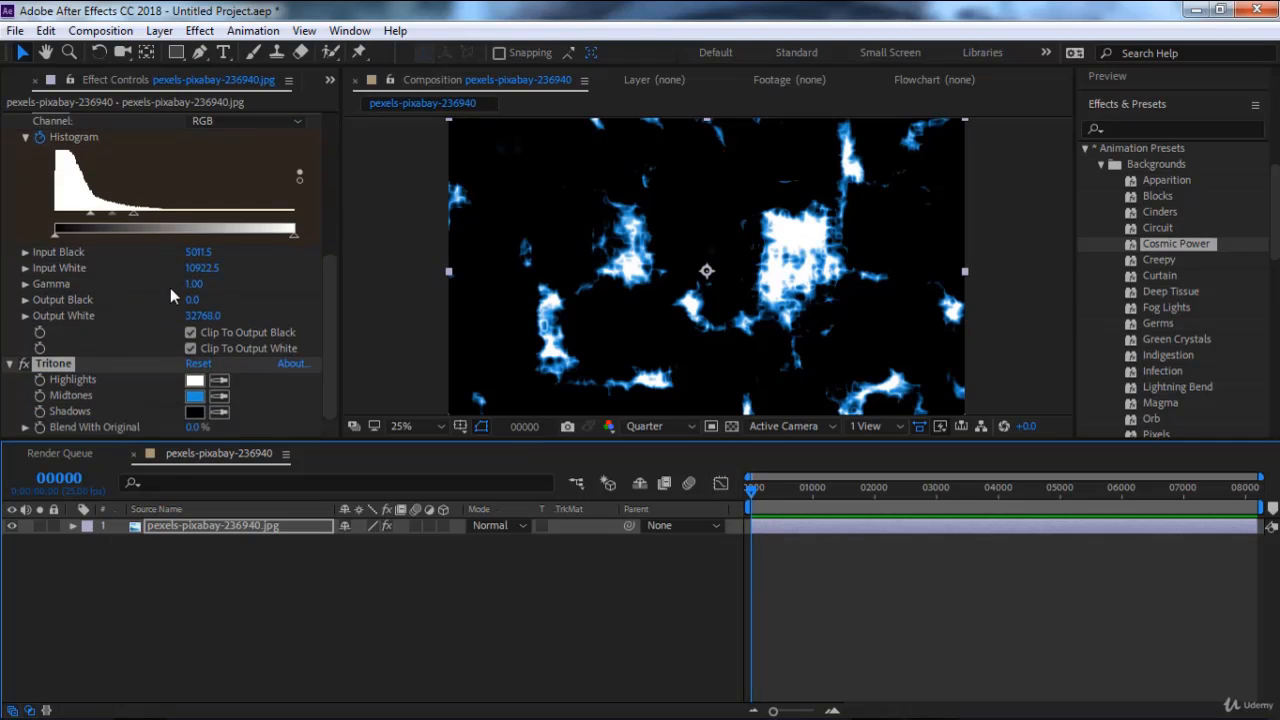
{"action": "scroll", "coordinate": [170, 288], "scroll_direction": "up", "scroll_amount": 4}
{"action": "scroll", "coordinate": [170, 288], "scroll_direction": "up", "scroll_amount": 2}
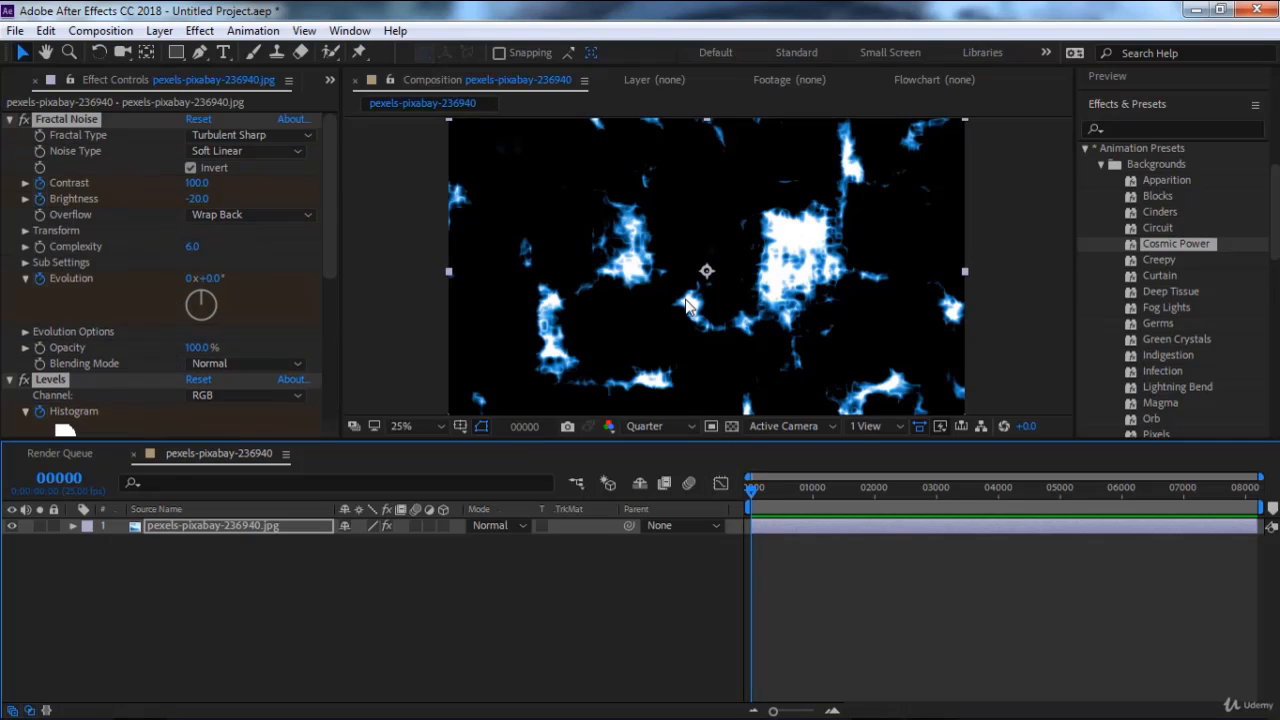
{"action": "key", "text": "ctrl+shift+e"}
Try the Creepy background preset on the image layer, preview its animation, and undo it.
{"action": "double_click", "coordinate": [1158, 260]}
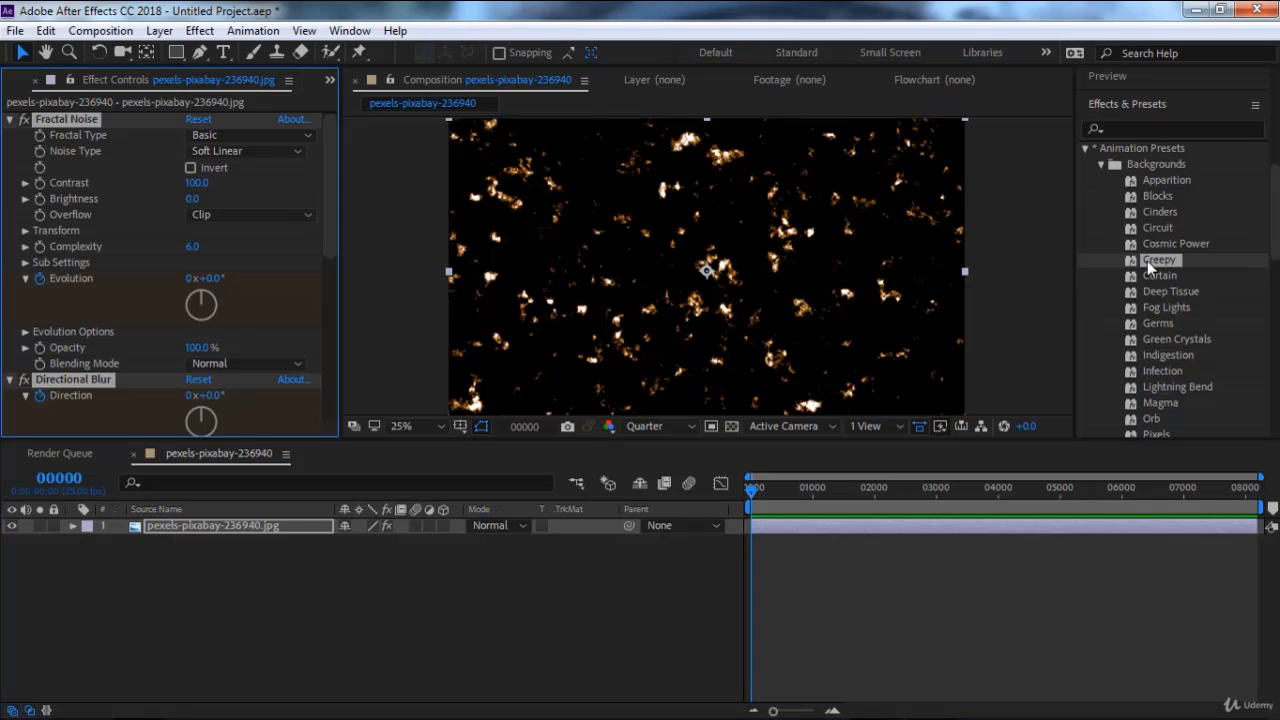
{"action": "key", "text": "space"}
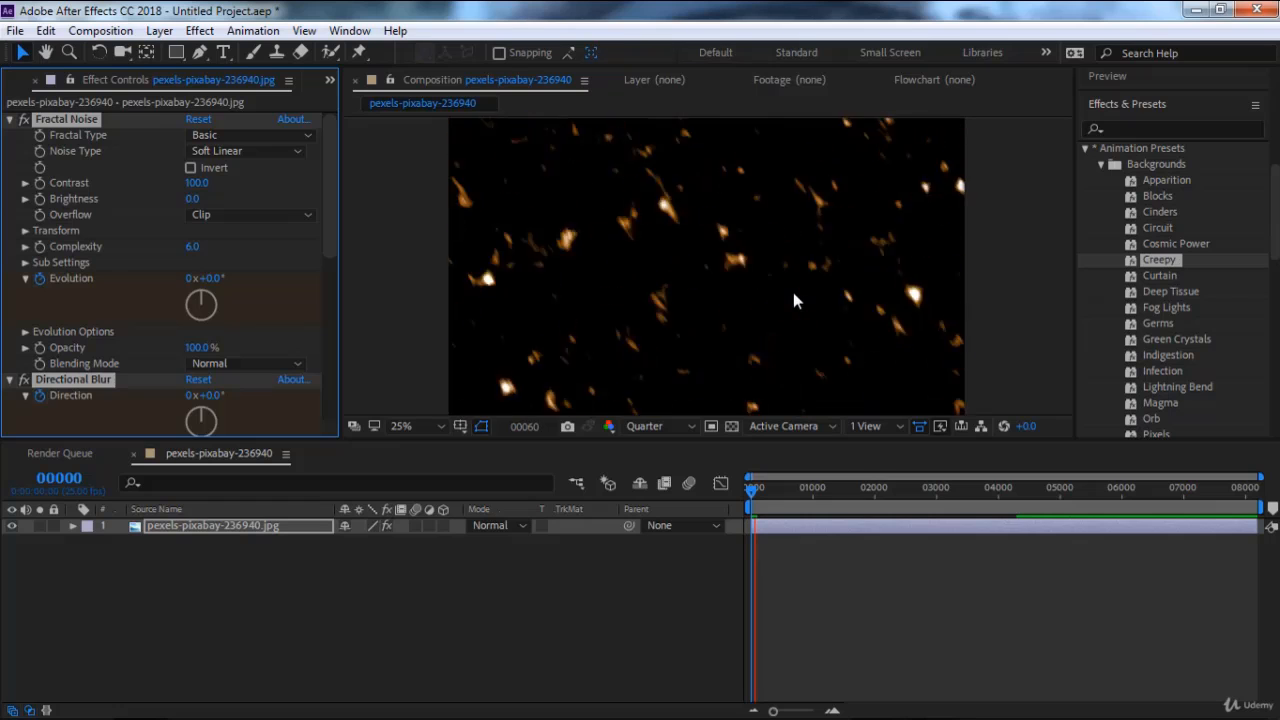
{"action": "key", "text": "space"}
{"action": "key", "text": "ctrl+z"}
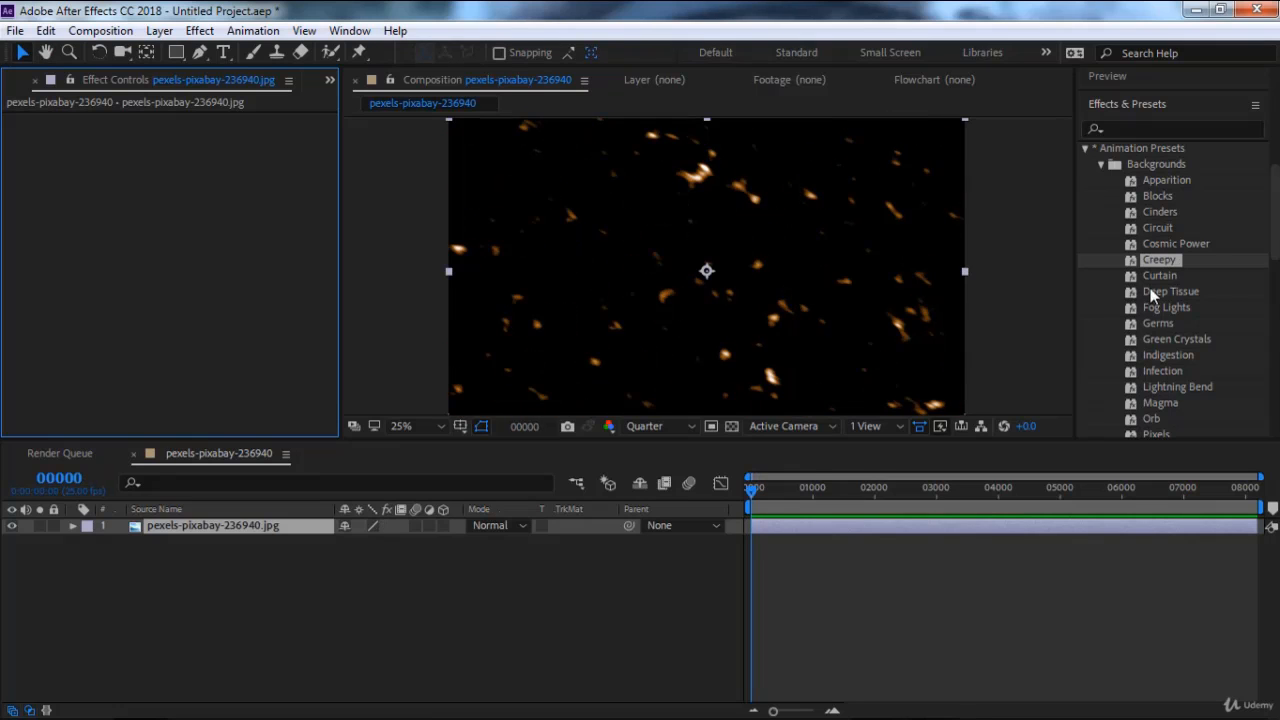
Try the Curtain background preset on the image layer, play its animation, and undo the preset.
{"action": "double_click", "coordinate": [1145, 276]}
{"action": "key", "text": "space"}
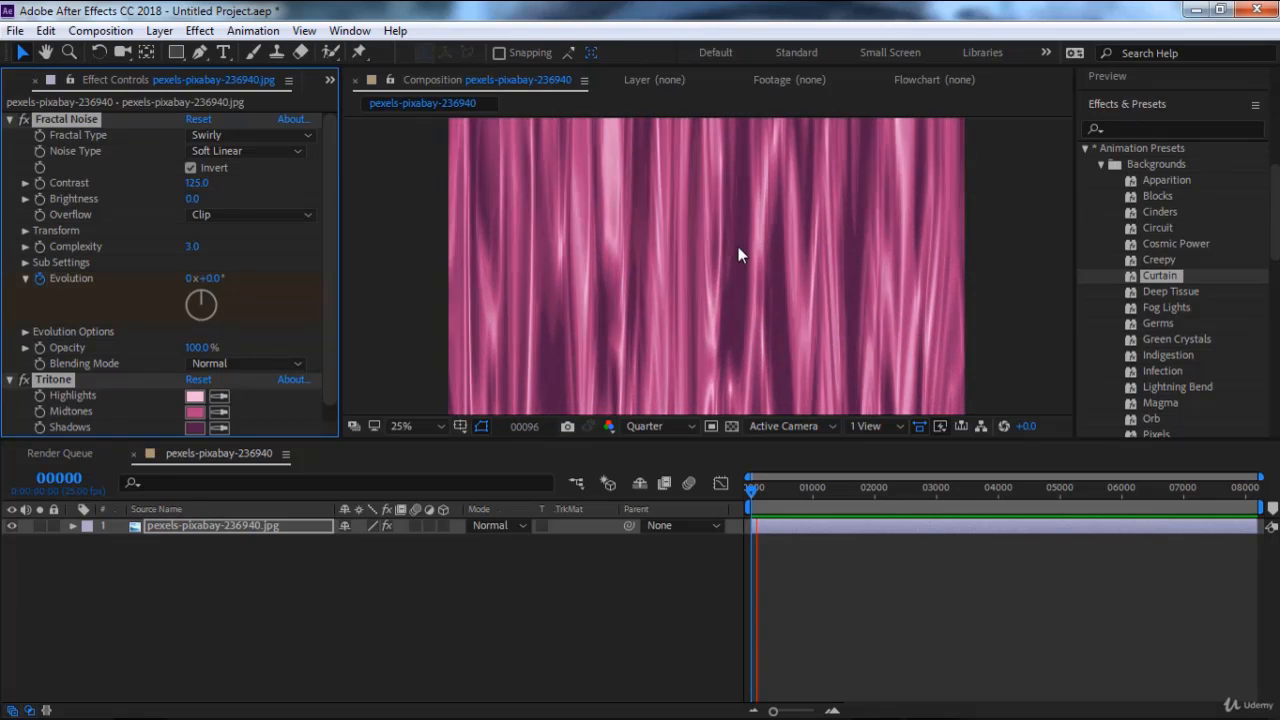
{"action": "key", "text": "space"}
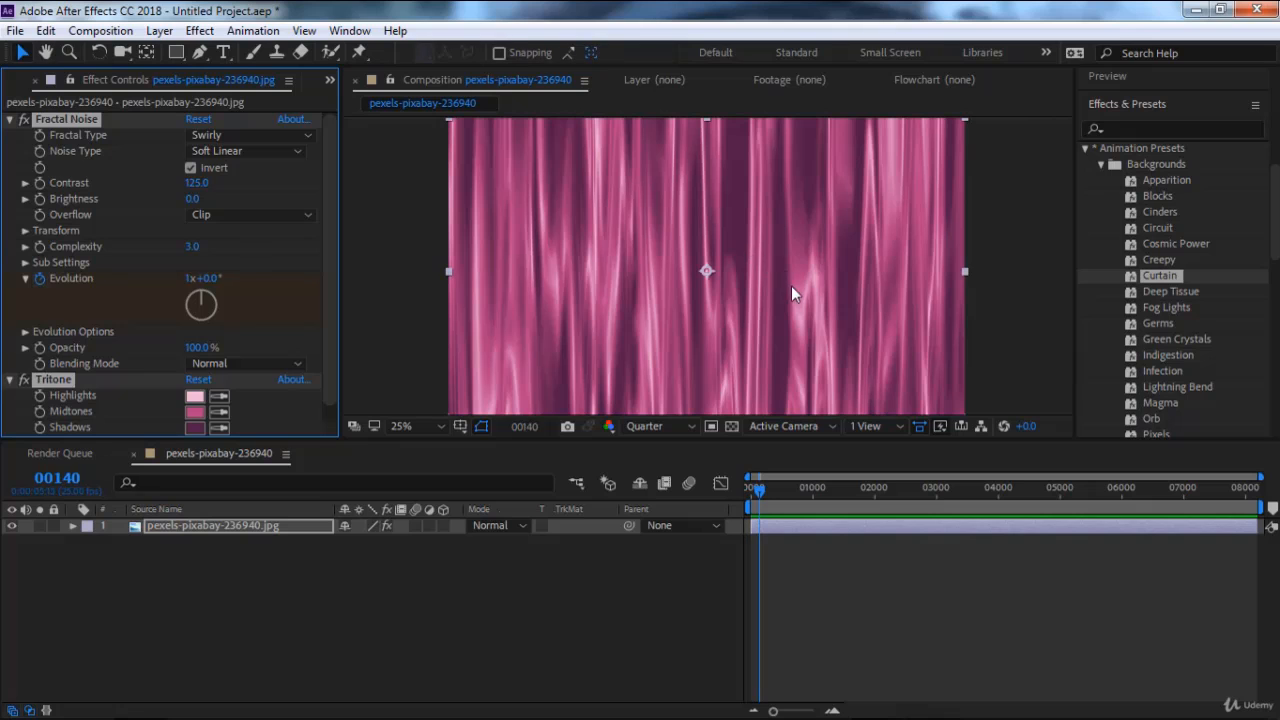
{"action": "key", "text": "ctrl+z"}
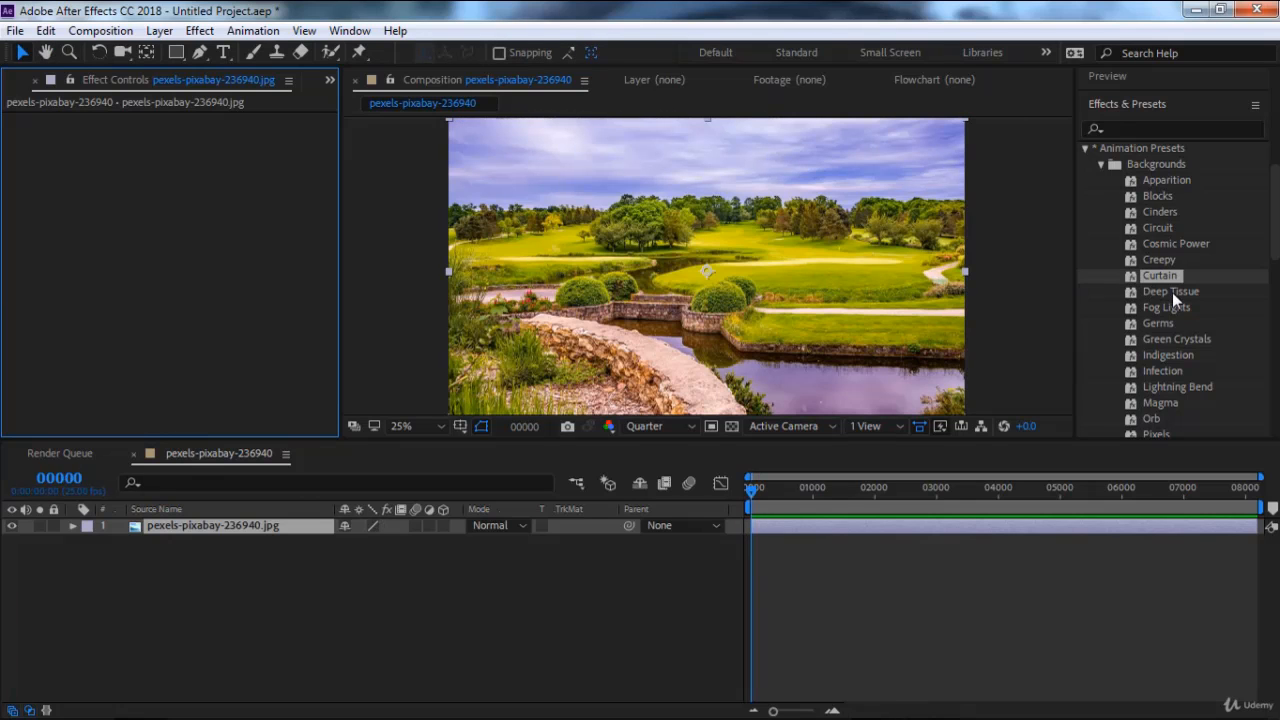
Try the Deep Tissue background preset on the image layer, preview it, and undo the change.
{"action": "double_click", "coordinate": [1172, 292]}
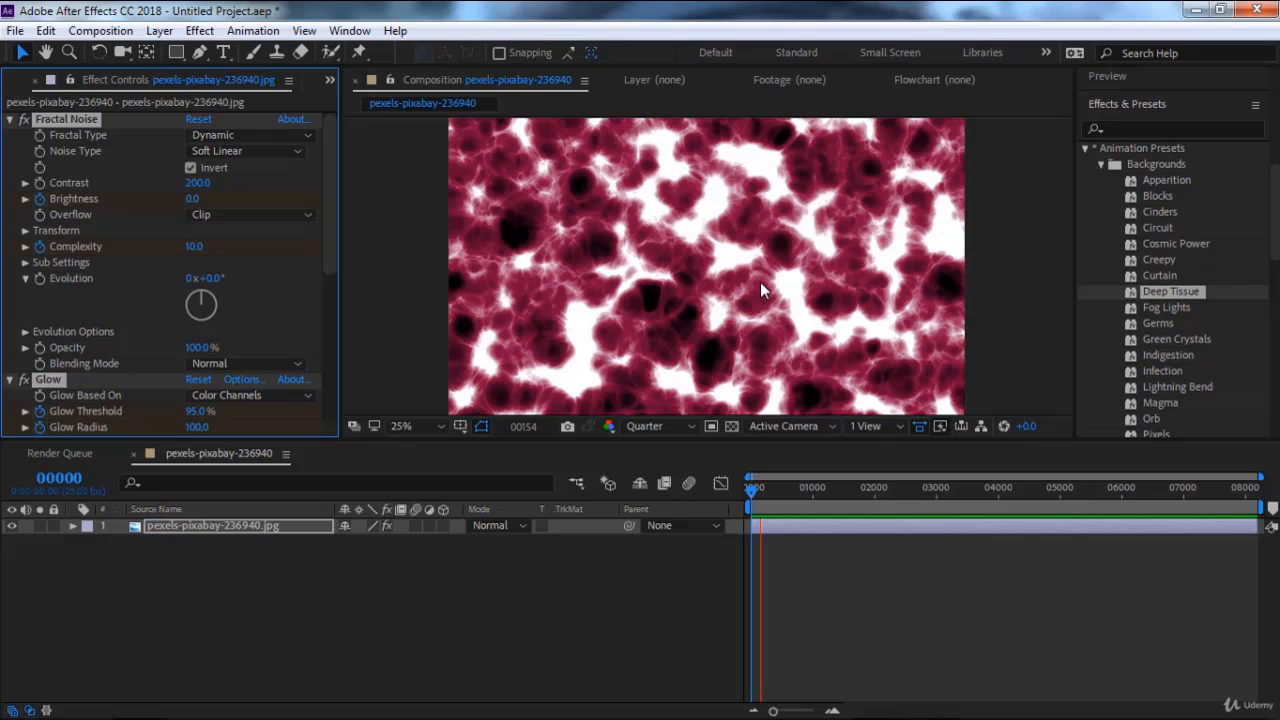
{"action": "key", "text": "space"}
{"action": "key", "text": "ctrl+z"}
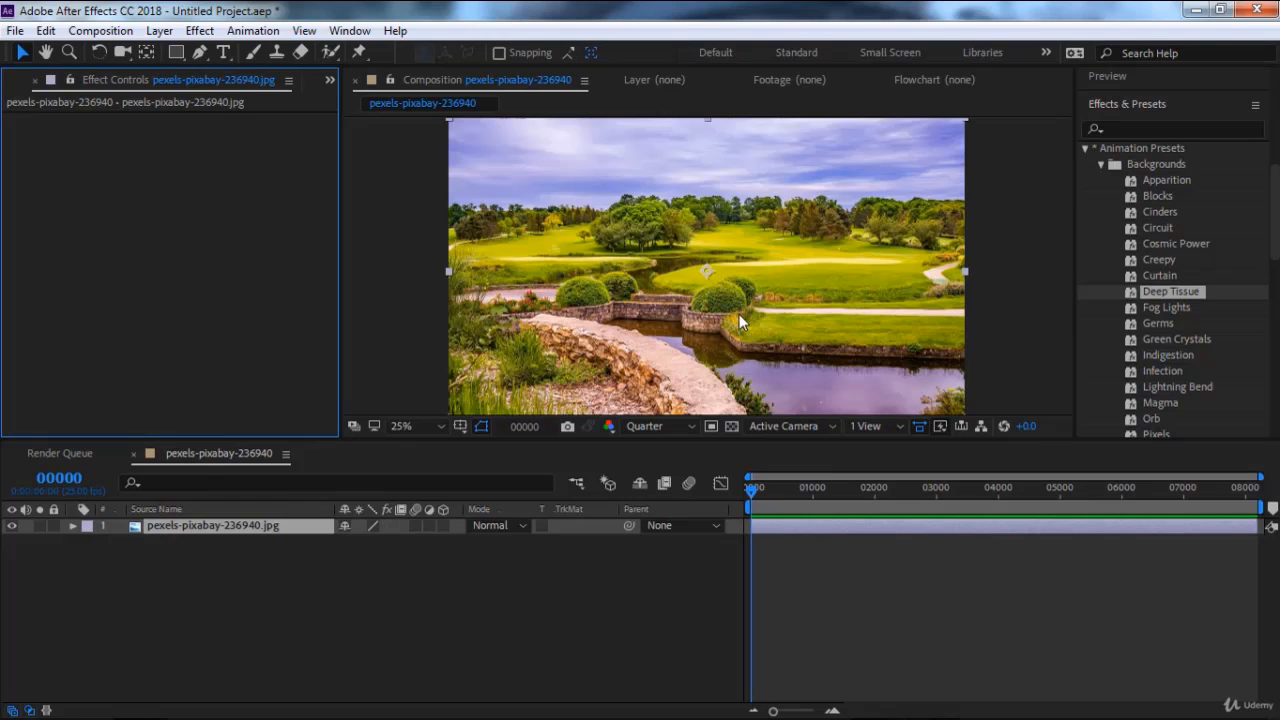
Try the Fog Lights background preset on the image, preview the moving fog, and undo the preset.
{"action": "left_click_drag", "start_coordinate": [1152, 311], "coordinate": [929, 304]}
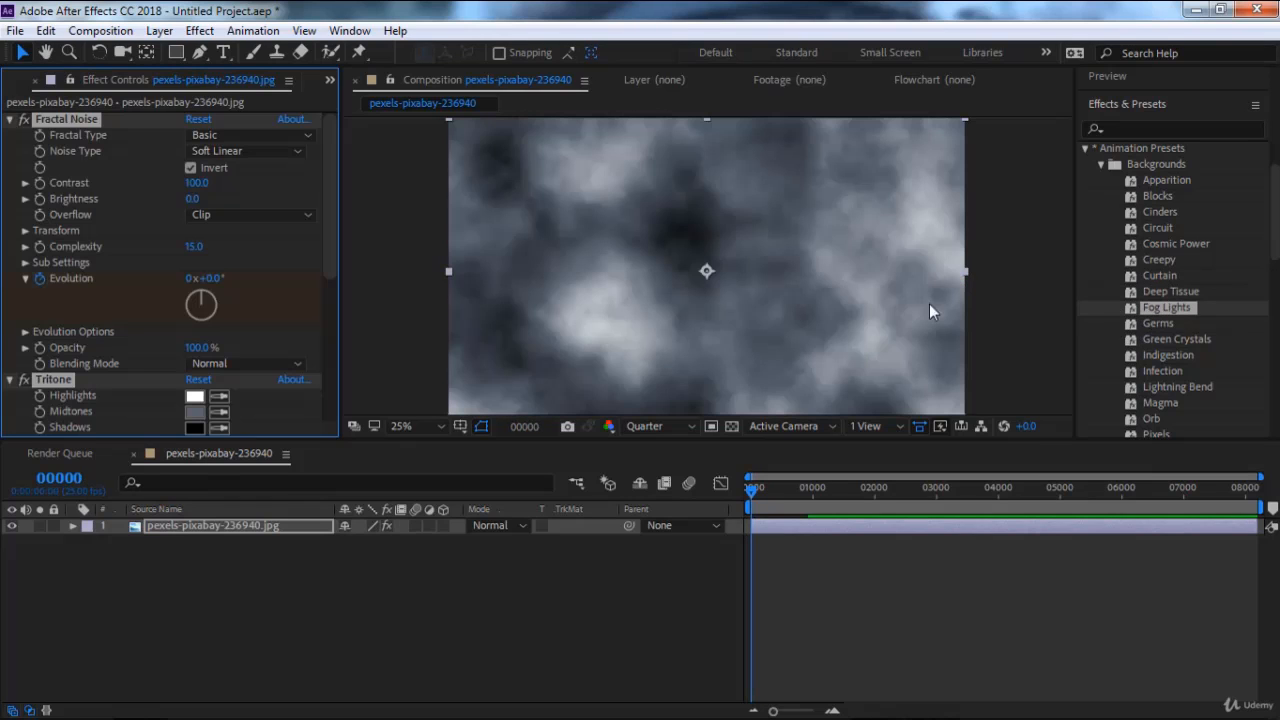
{"action": "key", "text": "space"}
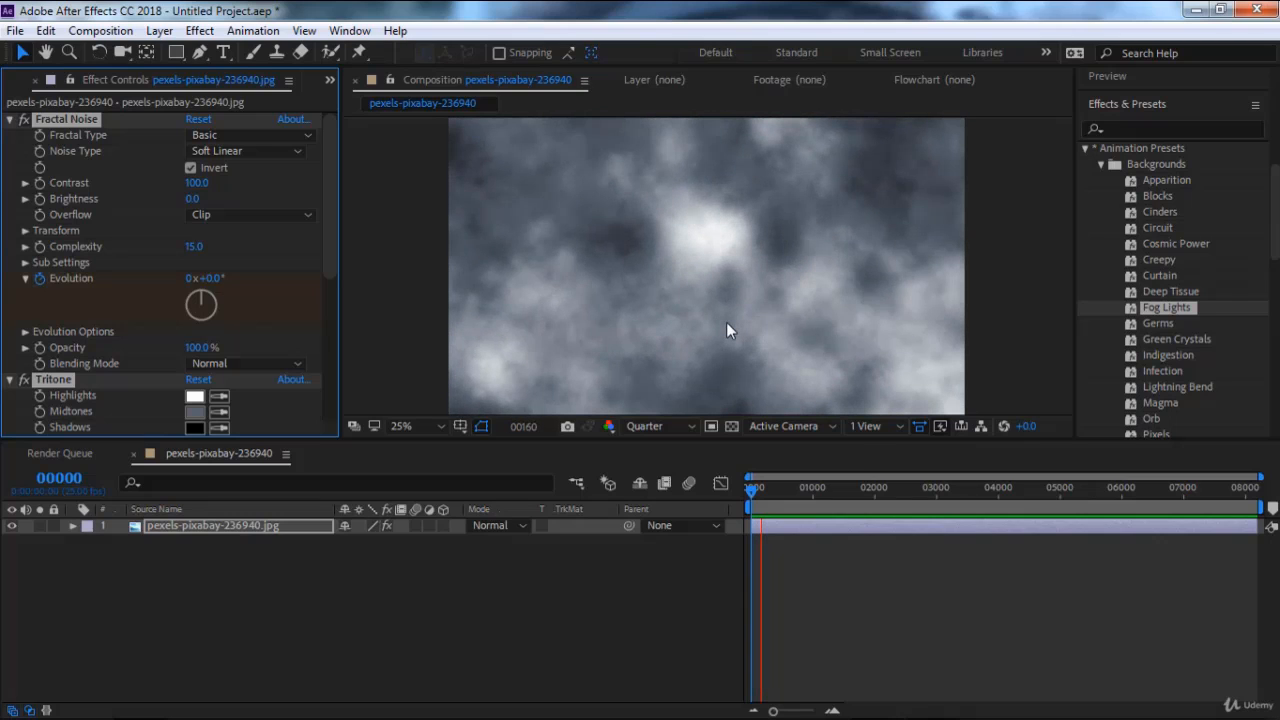
{"action": "key", "text": "space"}
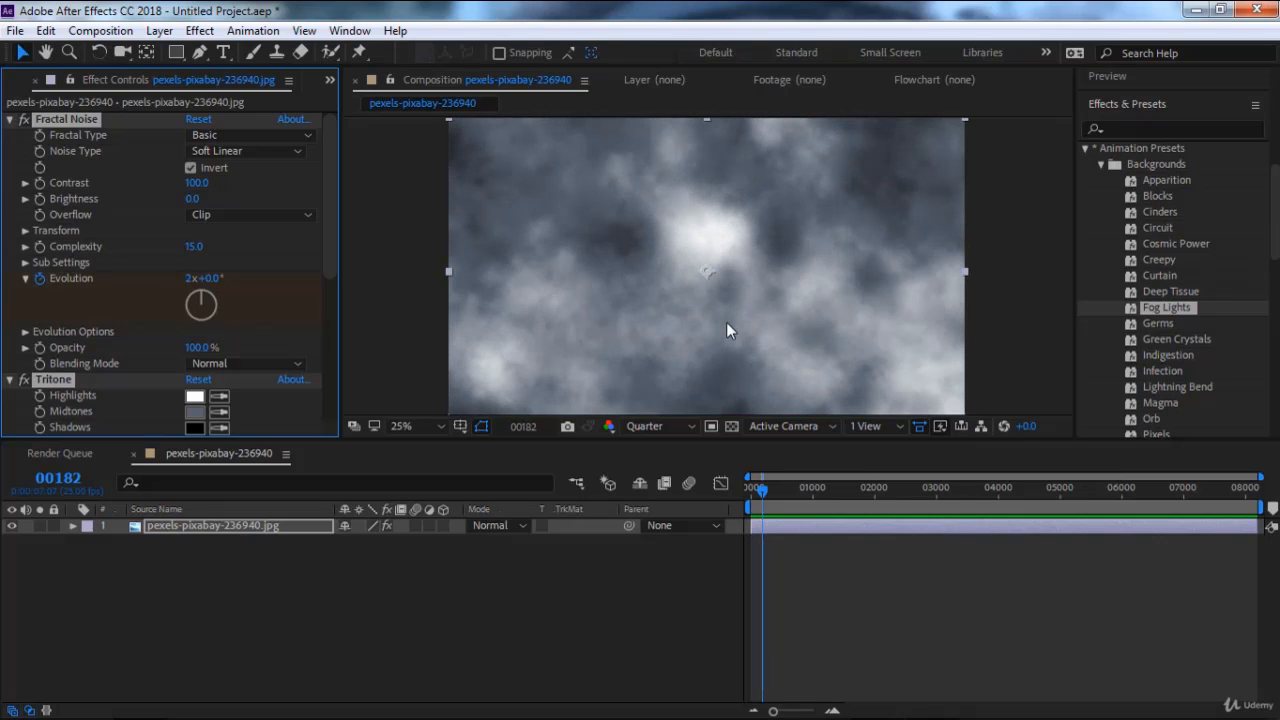
{"action": "key", "text": "ctrl+z"}
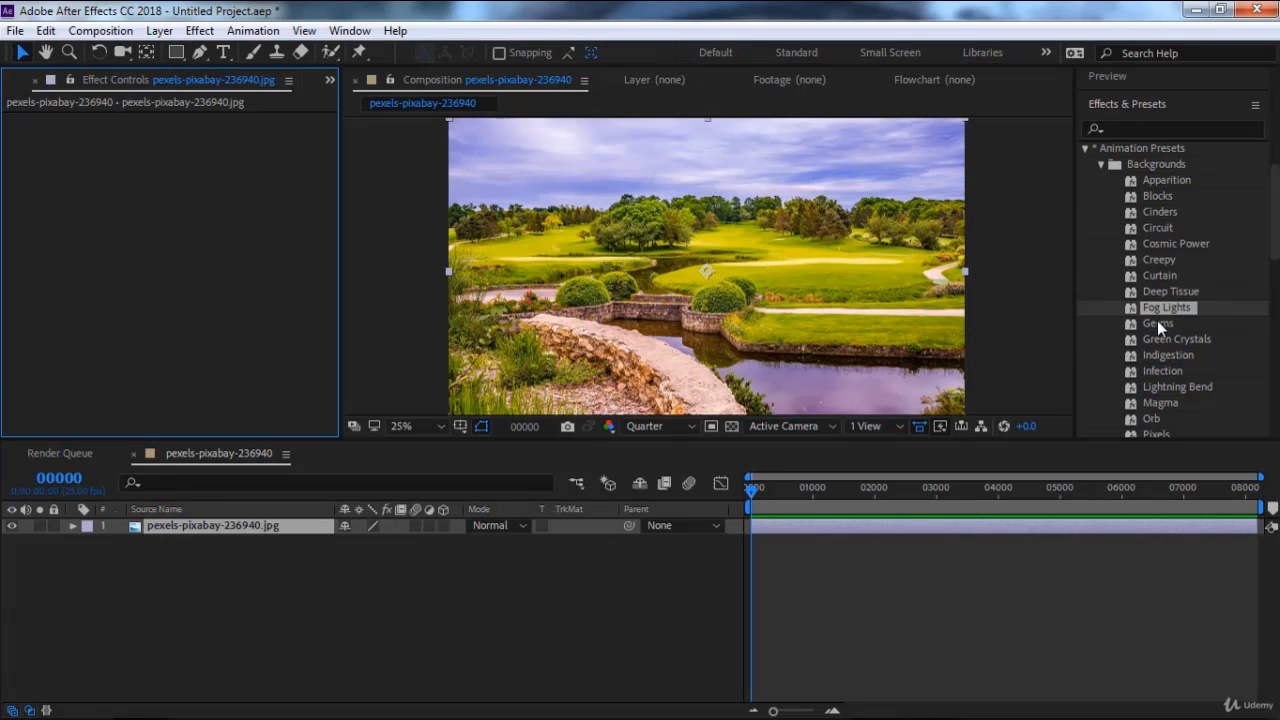
Try the Germs background preset on the image, play its animation, and undo it.
{"action": "left_click_drag", "start_coordinate": [1157, 322], "coordinate": [841, 311]}
{"action": "key", "text": "space"}
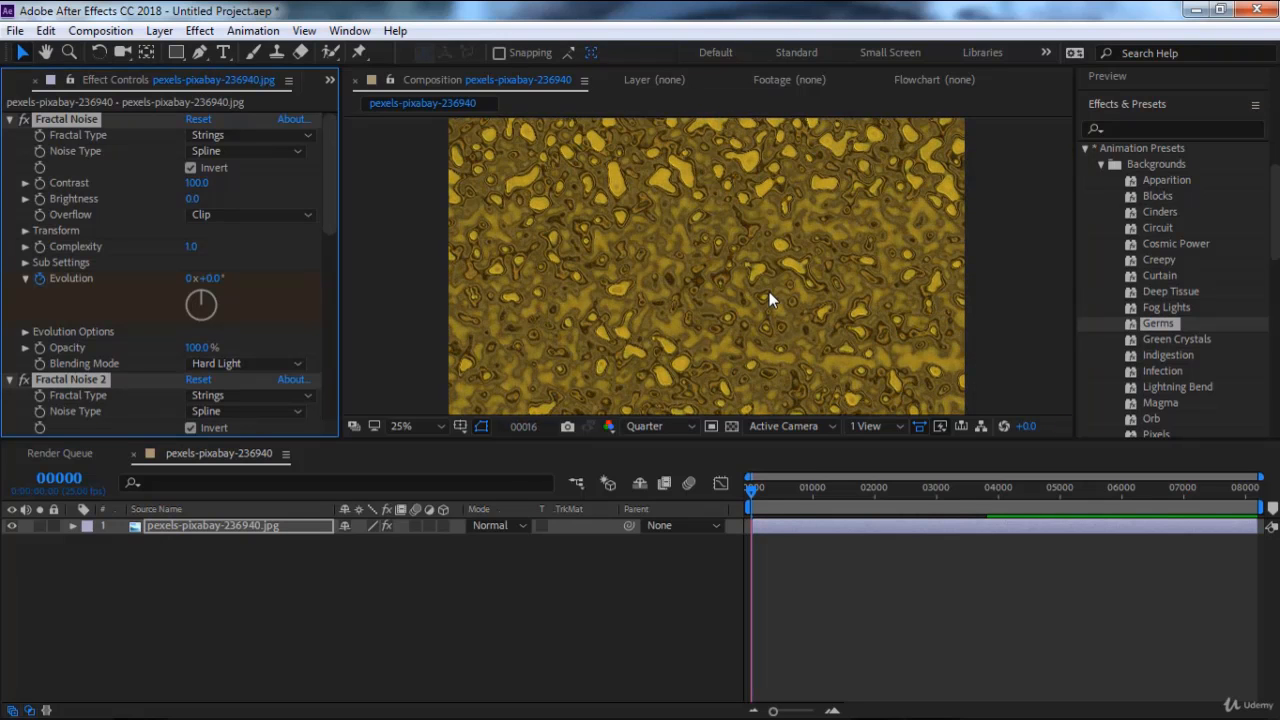
{"action": "key", "text": "space"}
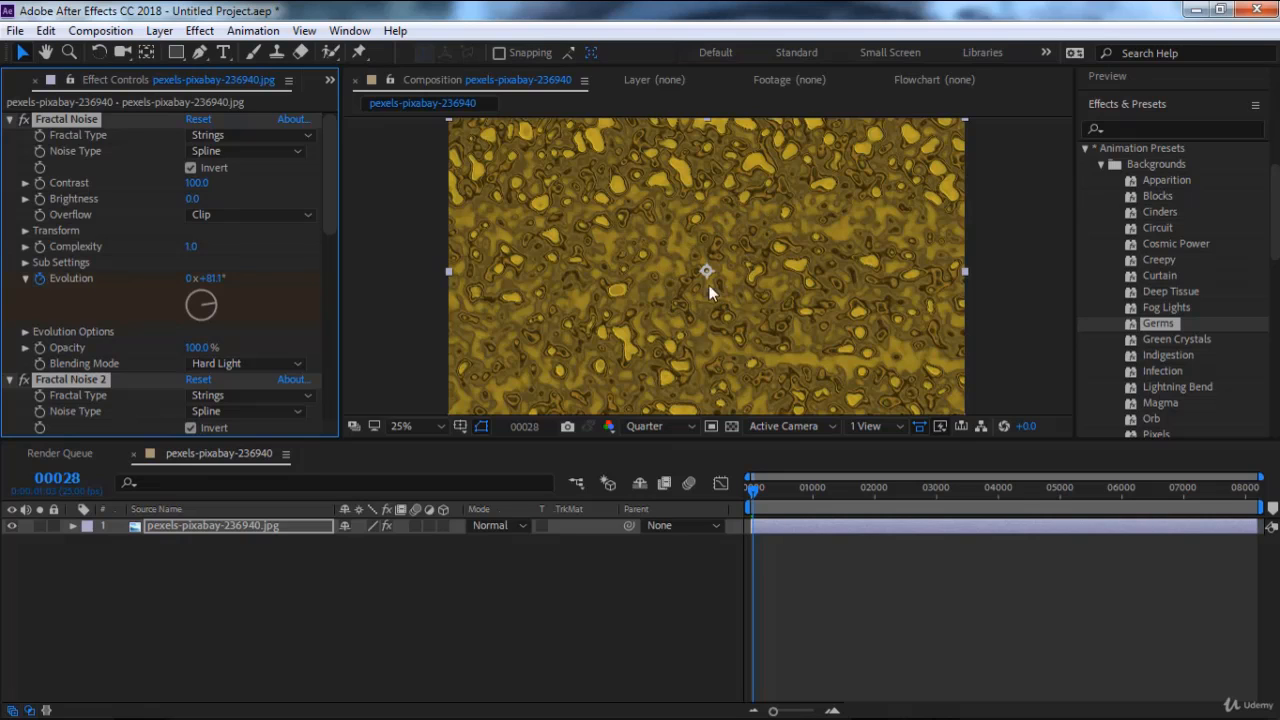
{"action": "key", "text": "ctrl+z"}
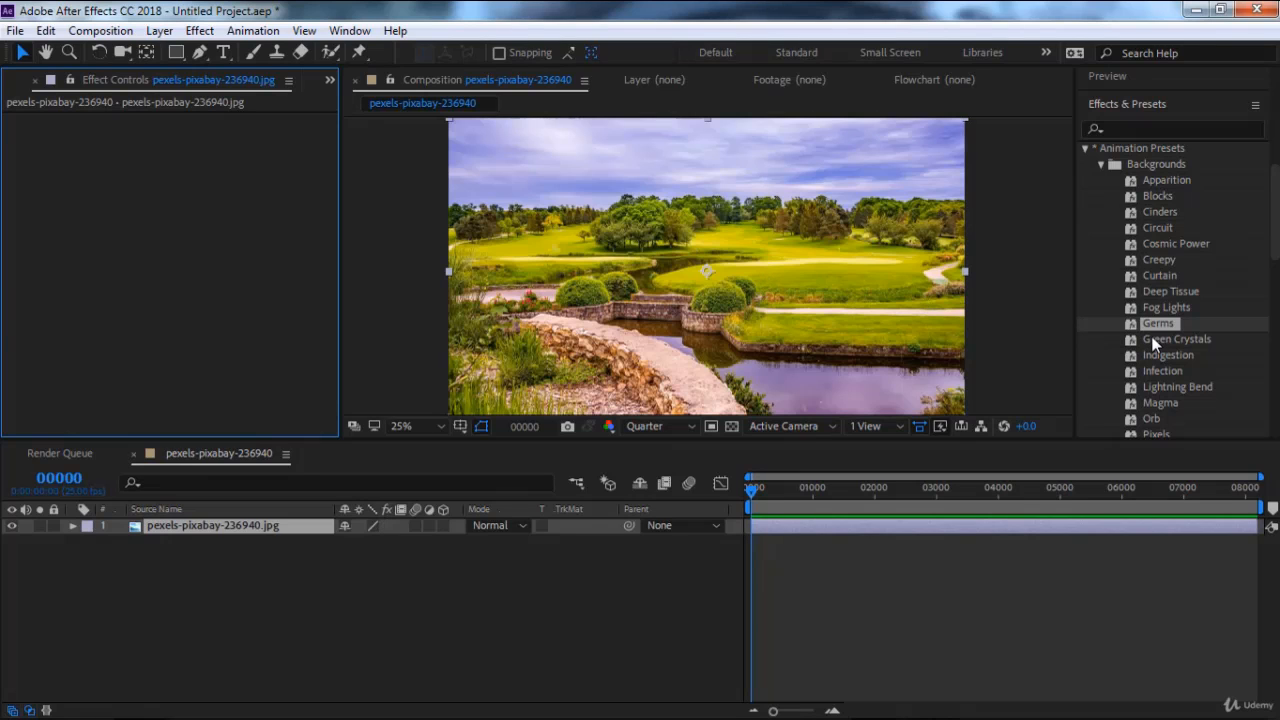
Try the Green Crystals background preset on the image layer, preview it, and remove it again.
{"action": "double_click", "coordinate": [1158, 340]}
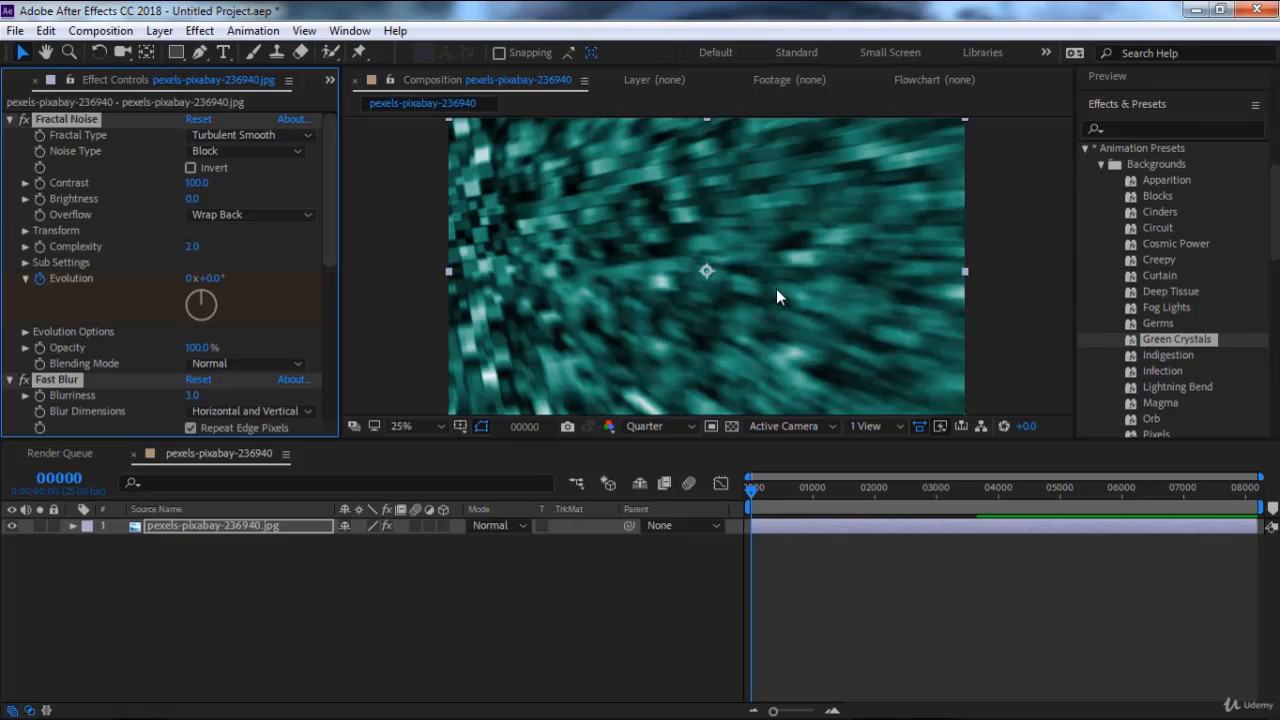
{"action": "key", "text": "space"}
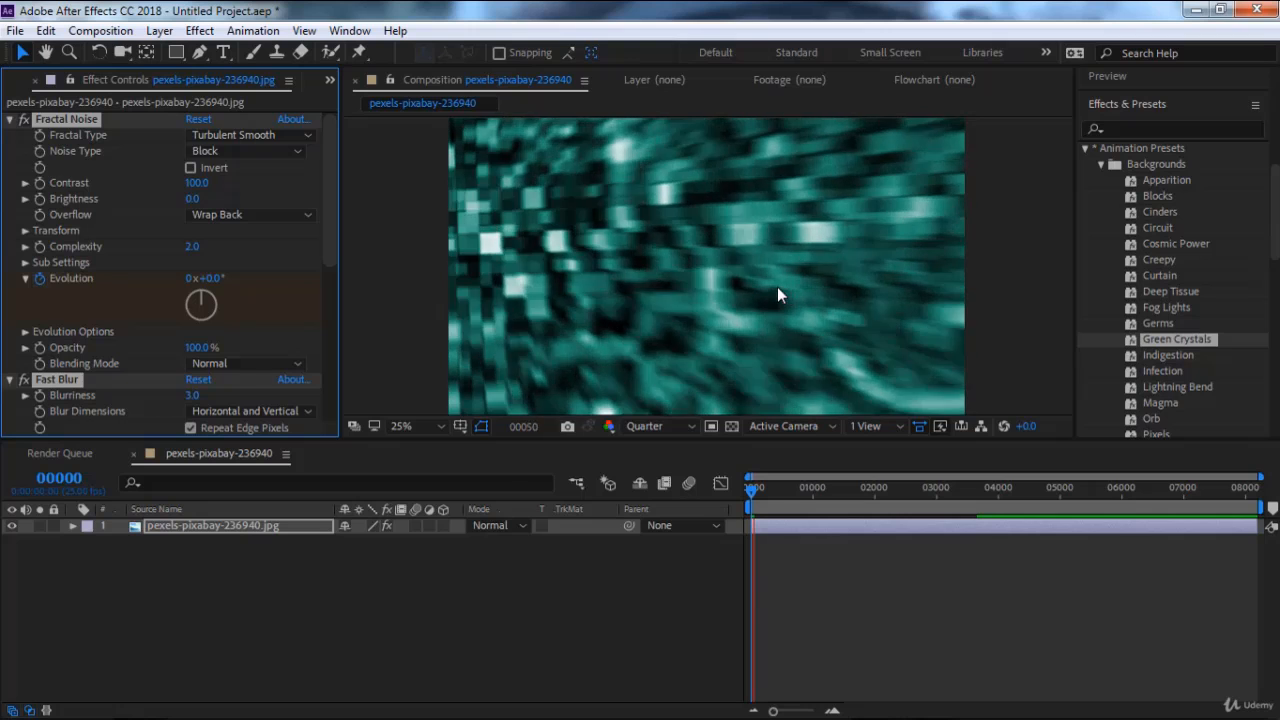
{"action": "key", "text": "space"}
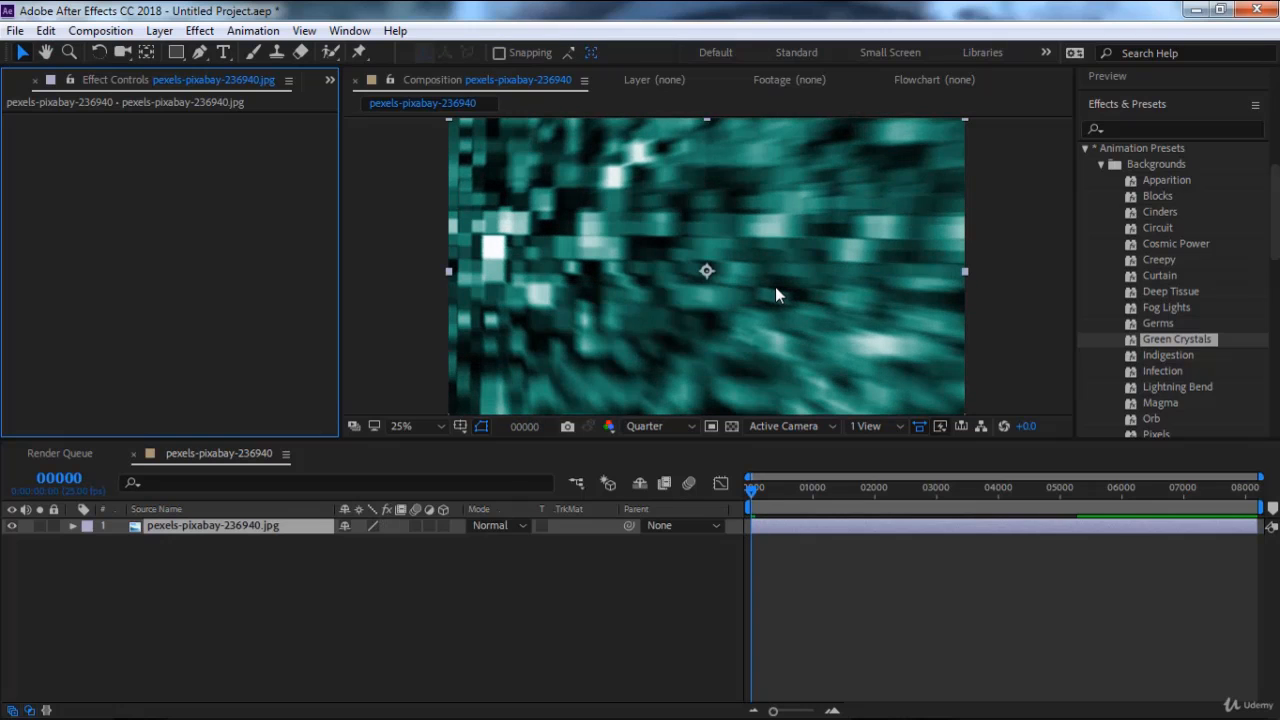
Try the Indigestion background preset on the image layer, preview its animation, and undo the preset.
{"action": "double_click", "coordinate": [1160, 356]}
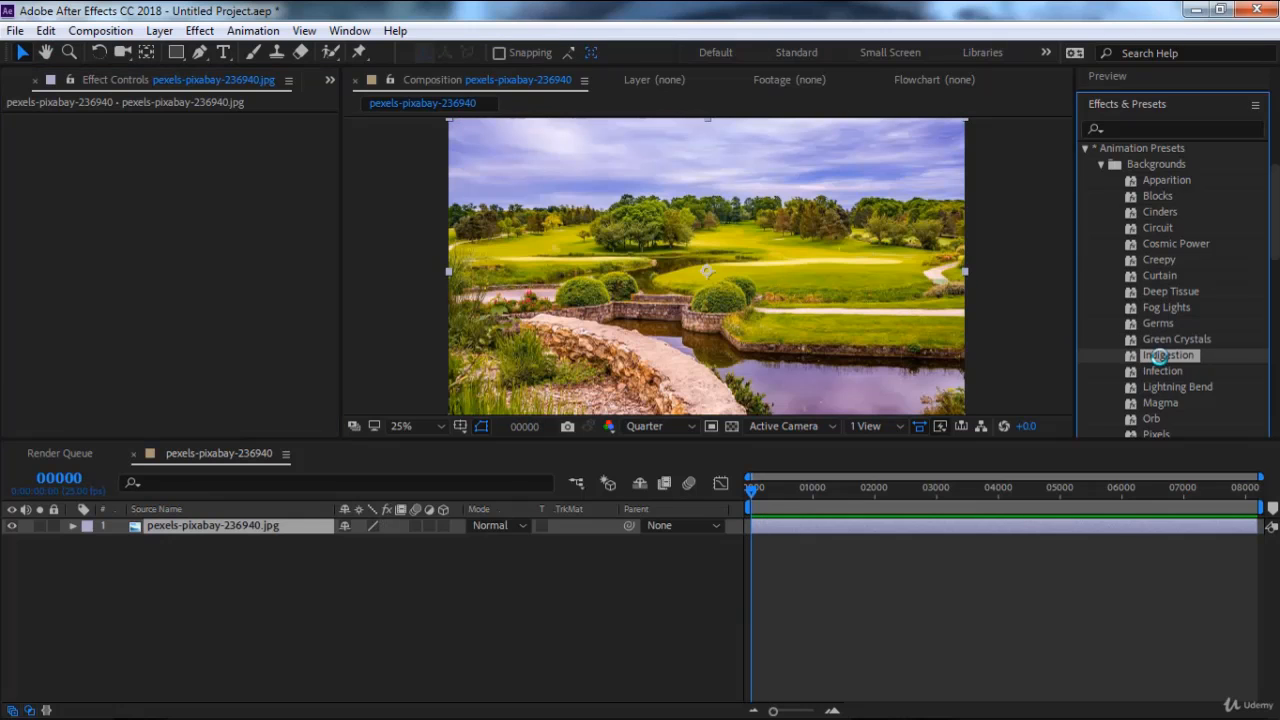
{"action": "key", "text": "space"}
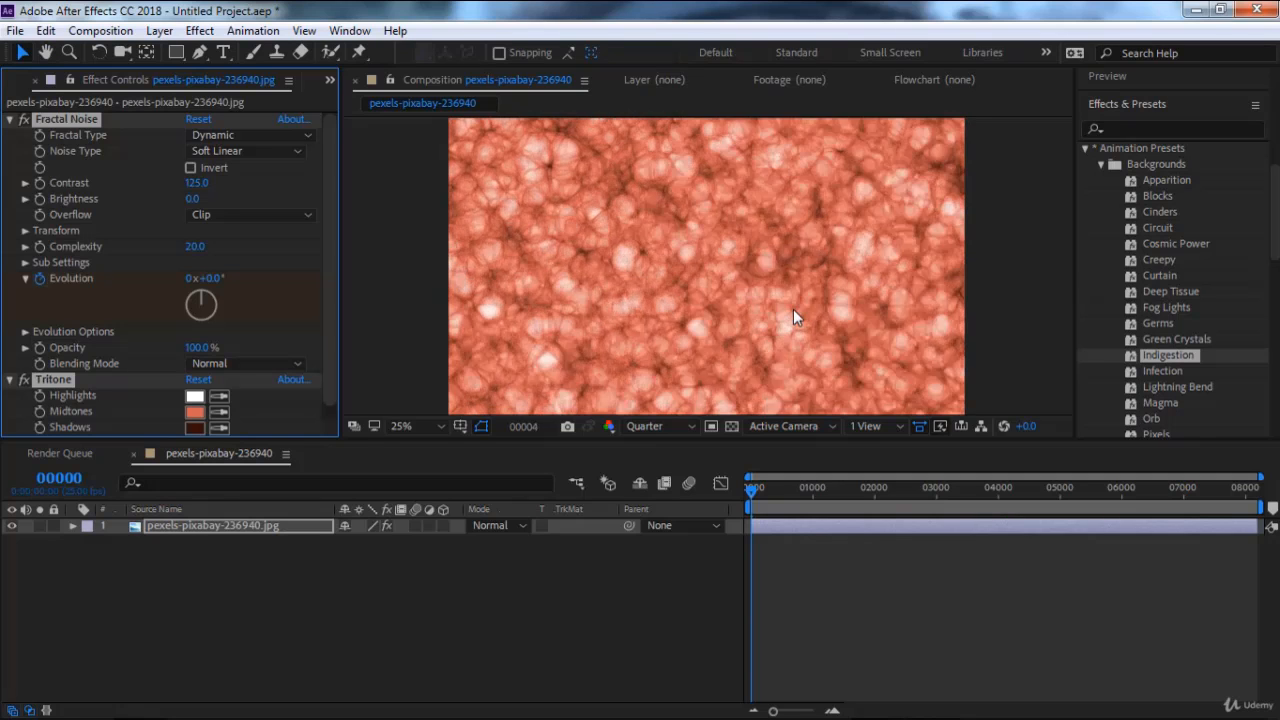
{"action": "key", "text": "space"}
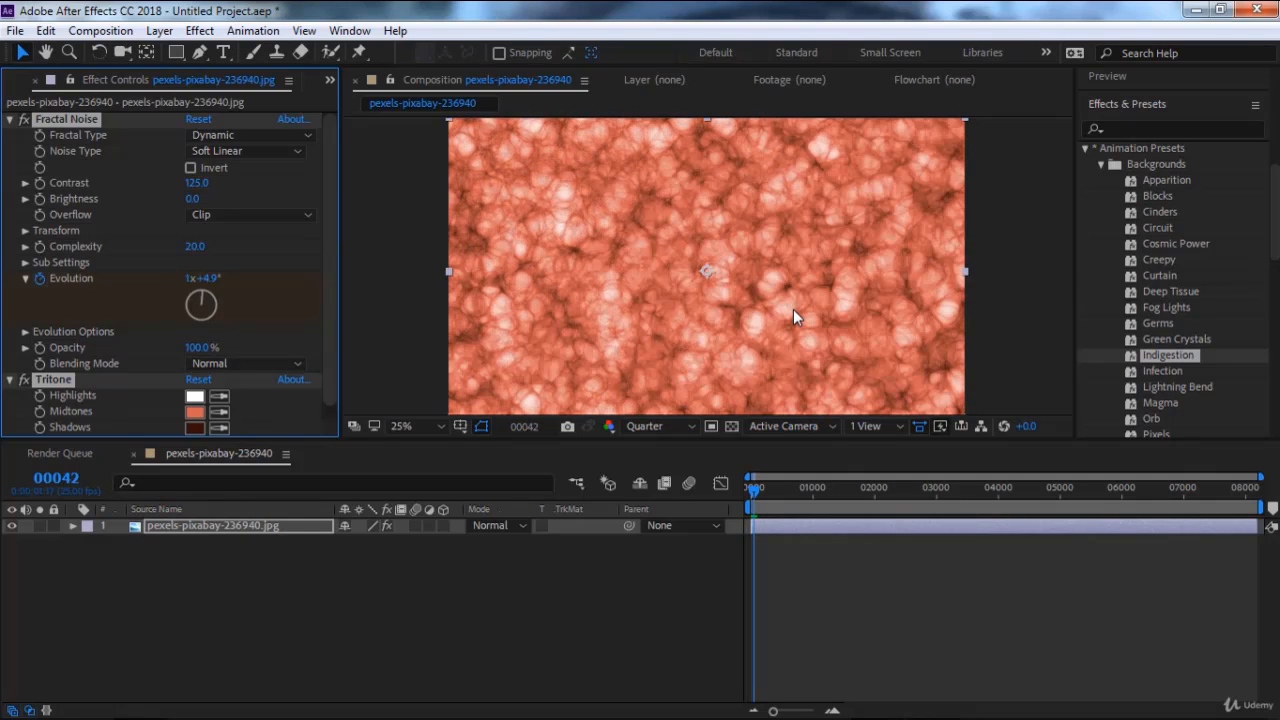
{"action": "key", "text": "ctrl+z"}
Try the Infection background preset on the image layer, play the animation, and undo it.
{"action": "double_click", "coordinate": [1146, 371]}
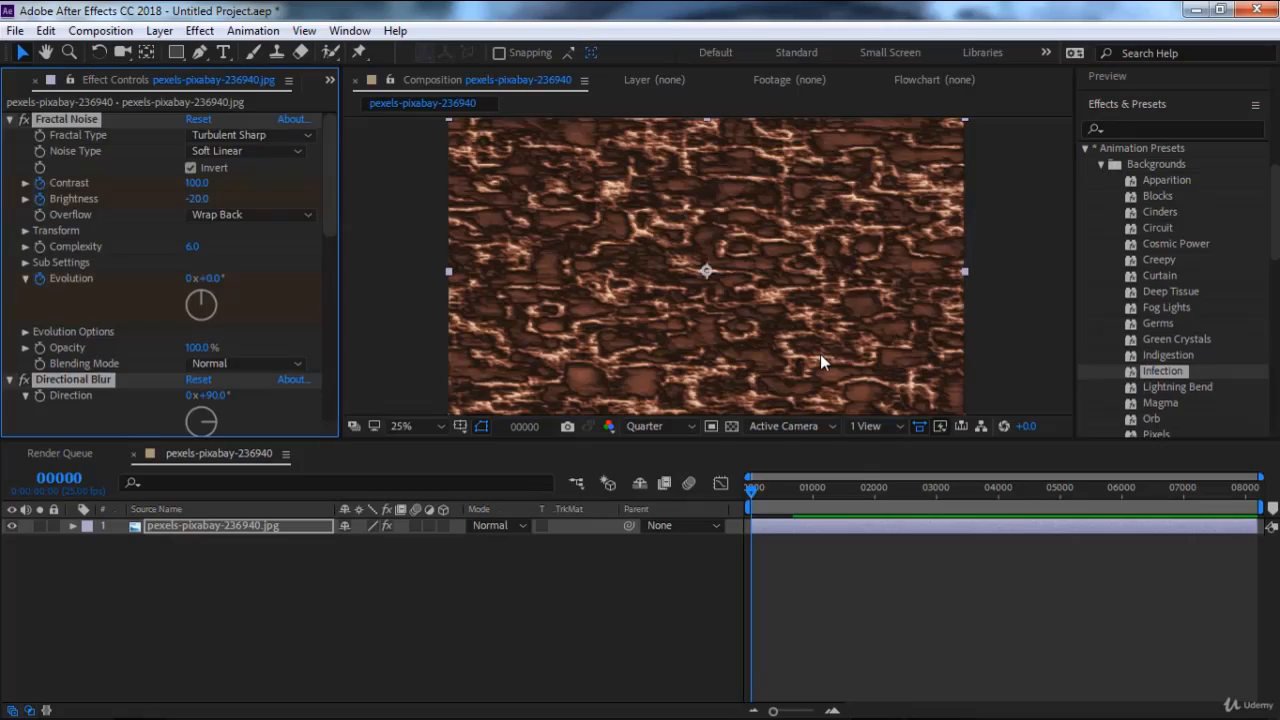
{"action": "key", "text": "space"}
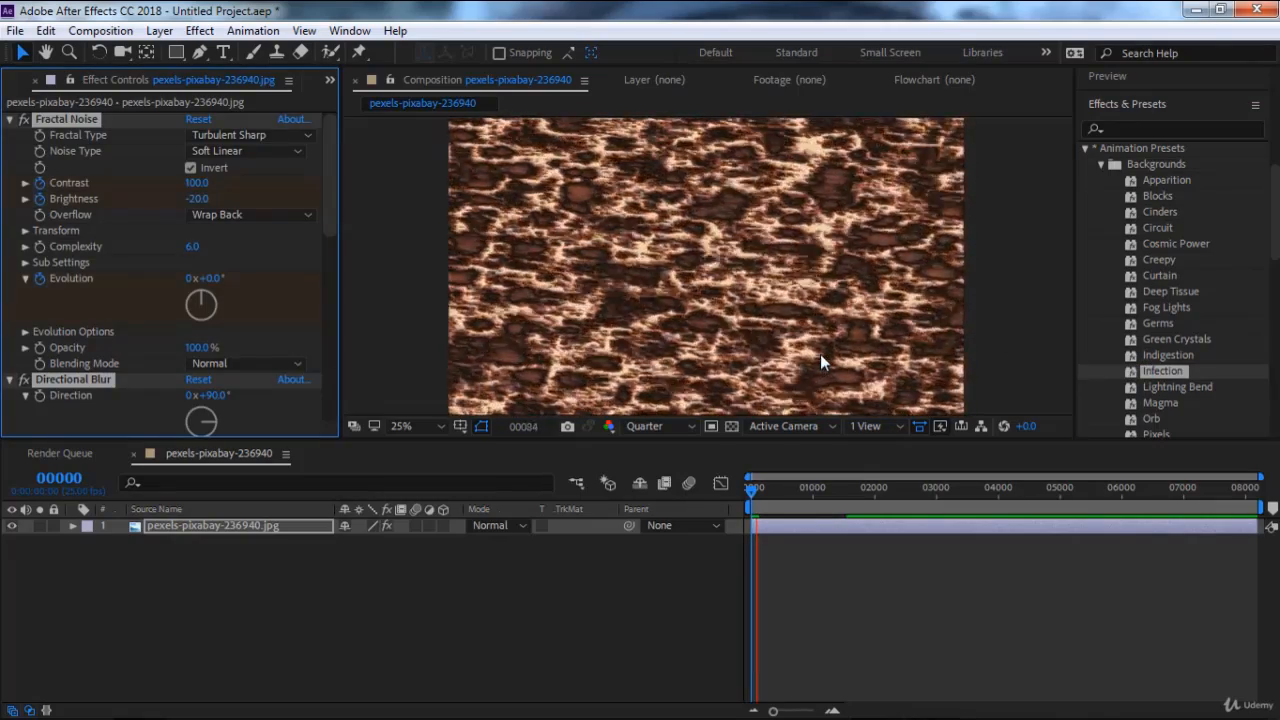
{"action": "key", "text": "ctrl+z"}
Try the Lightning Bend background preset on the image layer, preview its animation, and undo it.
{"action": "double_click", "coordinate": [1164, 386]}
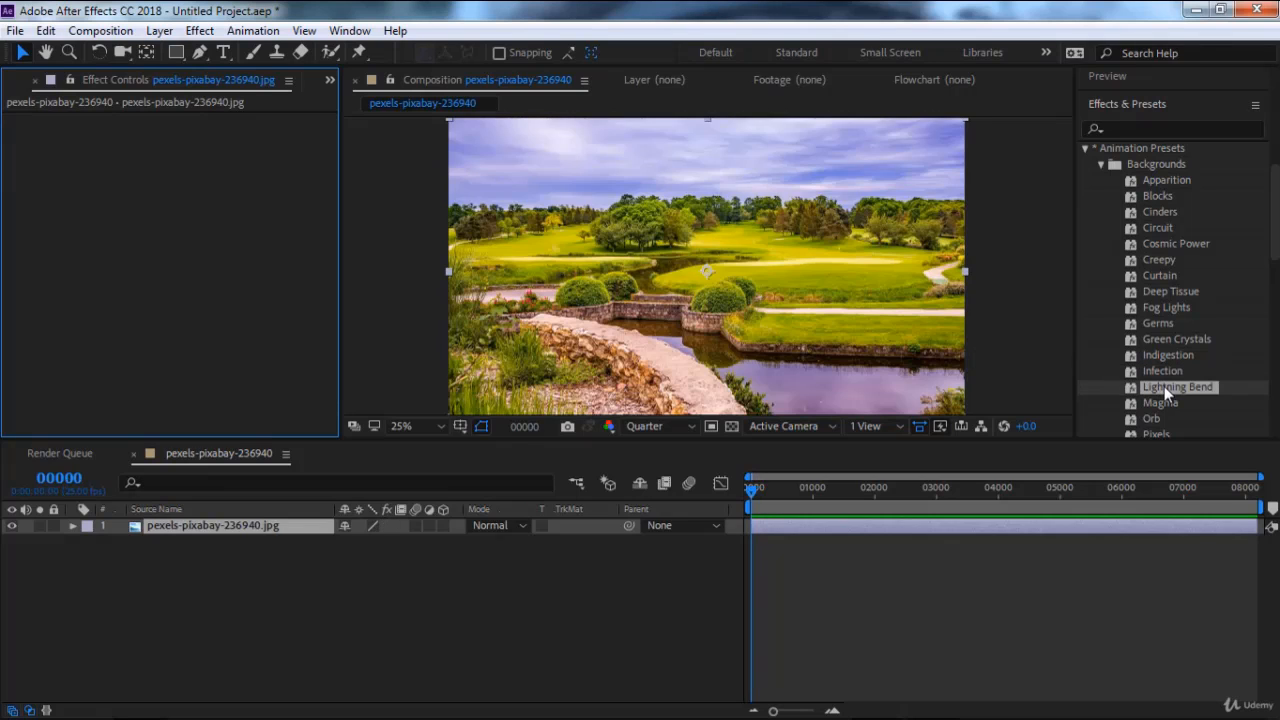
{"action": "key", "text": "space"}
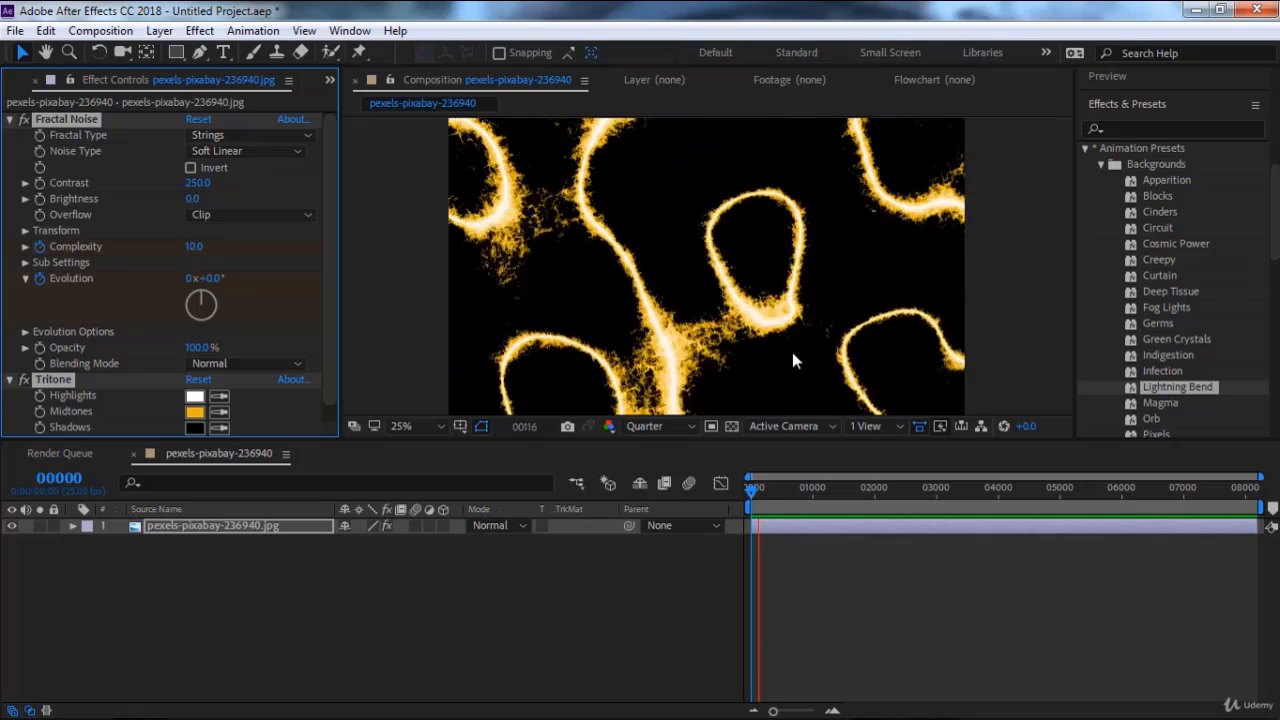
{"action": "key", "text": "space"}
{"action": "key", "text": "ctrl+z"}
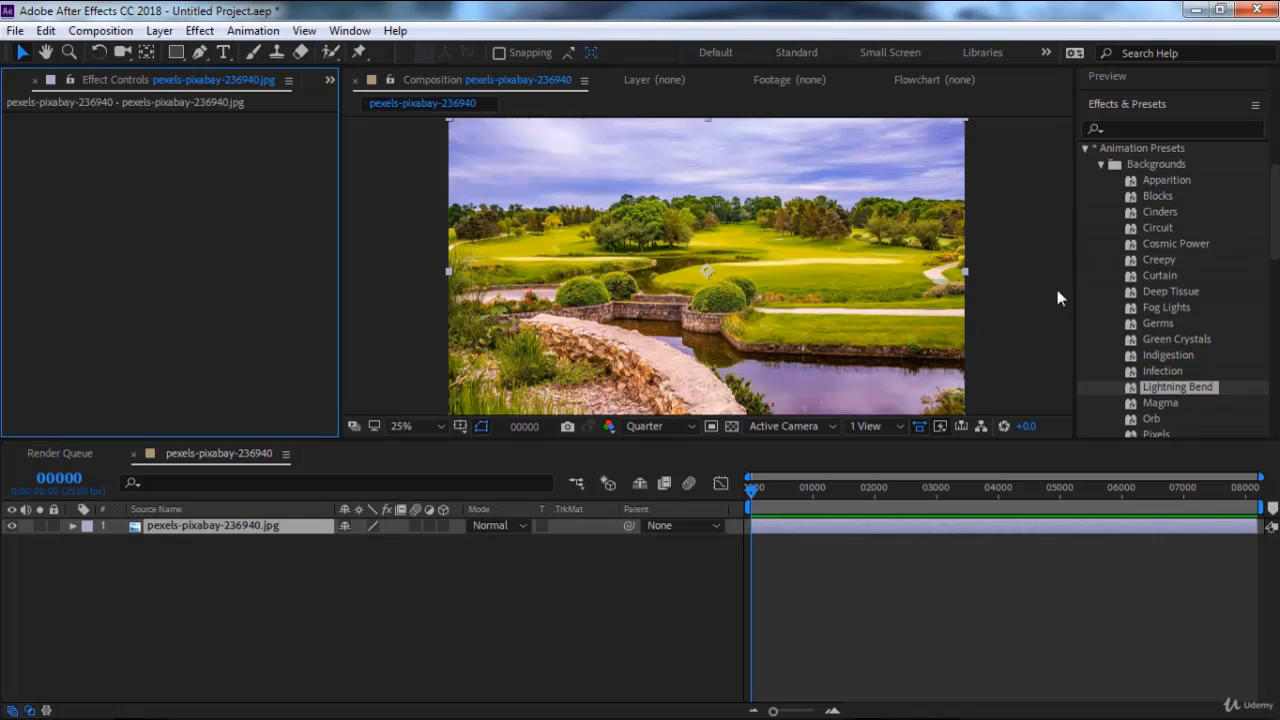
Collapse the Backgrounds preset folder and expand the Behaviors folder under Animation Presets.
{"action": "scroll", "coordinate": [1160, 305], "scroll_direction": "down", "scroll_amount": 5}
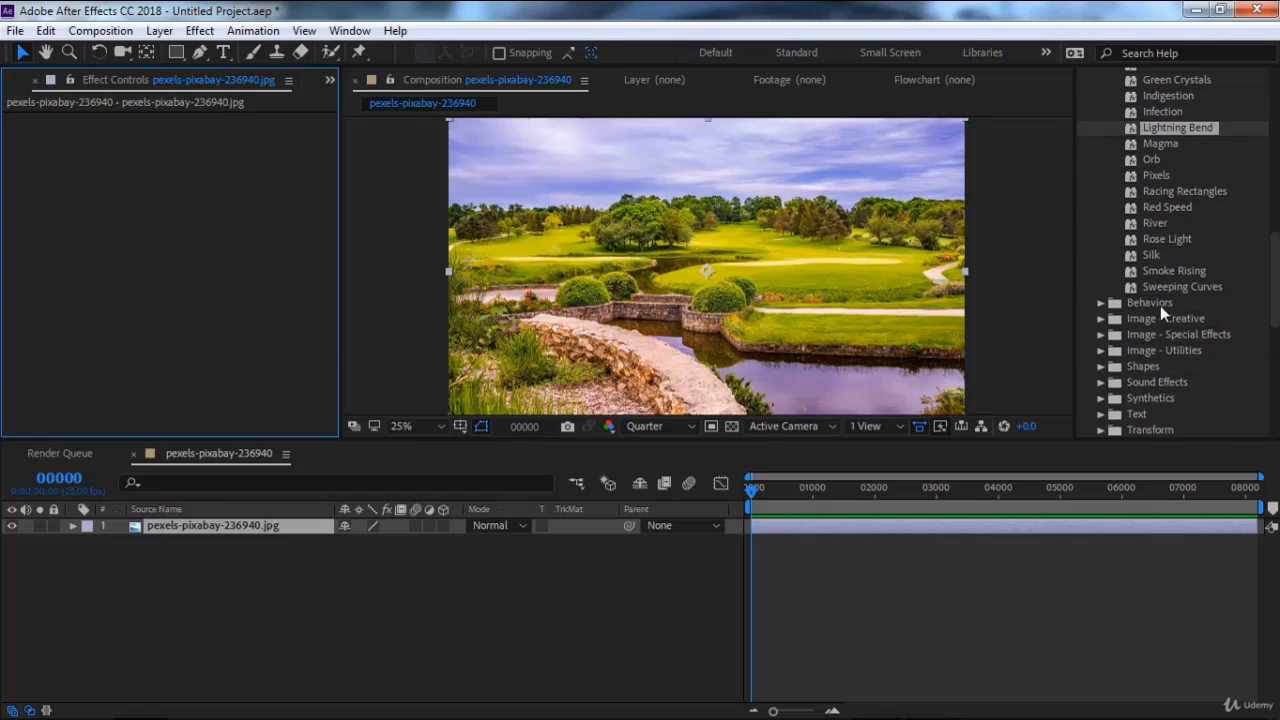
{"action": "scroll", "coordinate": [1160, 305], "scroll_direction": "up", "scroll_amount": 3}
{"action": "scroll", "coordinate": [1160, 305], "scroll_direction": "up", "scroll_amount": 5}
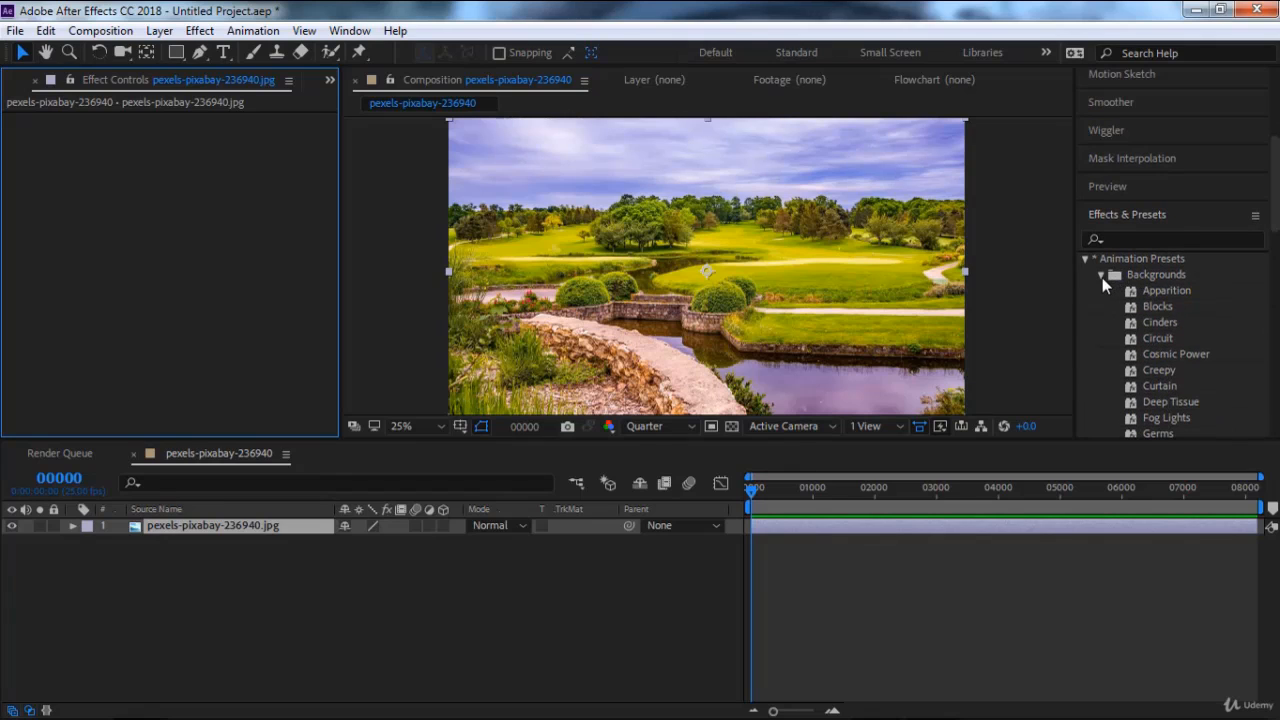
{"action": "left_click", "coordinate": [1101, 275]}
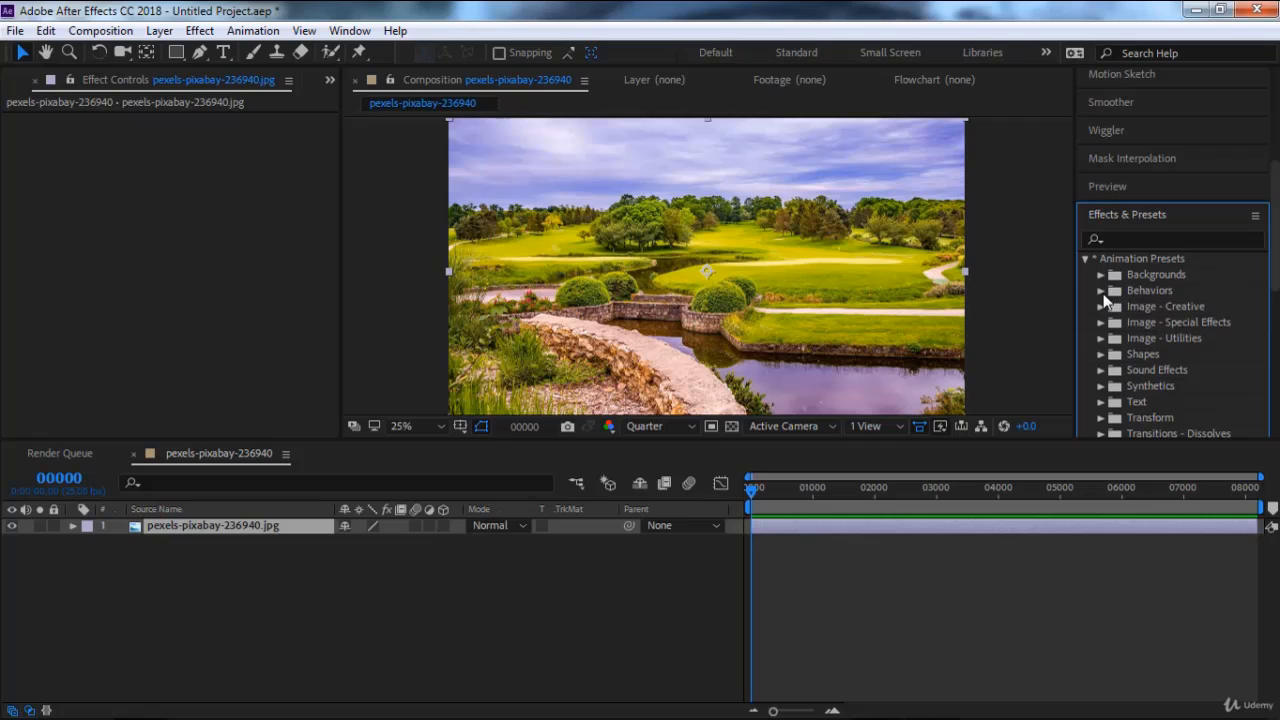
{"action": "left_click", "coordinate": [1101, 291]}
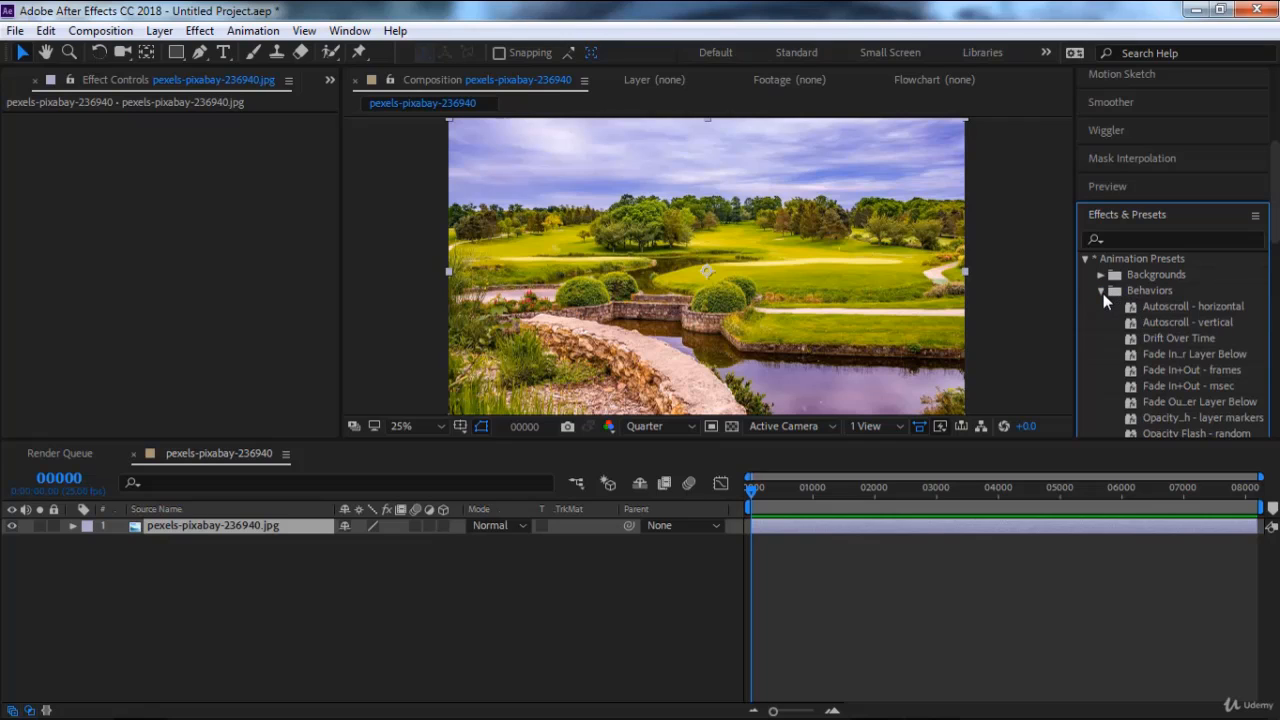
Try the Autoscroll - horizontal behavior preset on the image, preview the scrolling, and remove the preset.
{"action": "left_click", "coordinate": [1167, 309]}
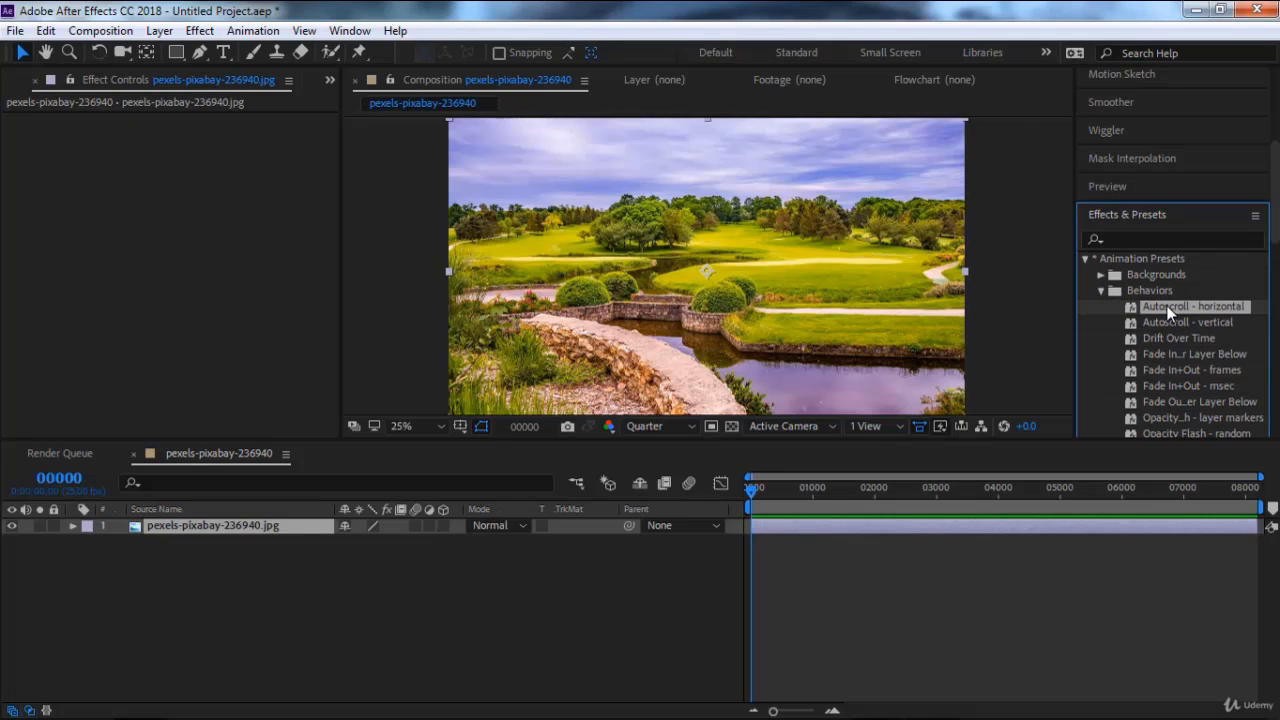
{"action": "left_click_drag", "start_coordinate": [1167, 307], "coordinate": [777, 302]}
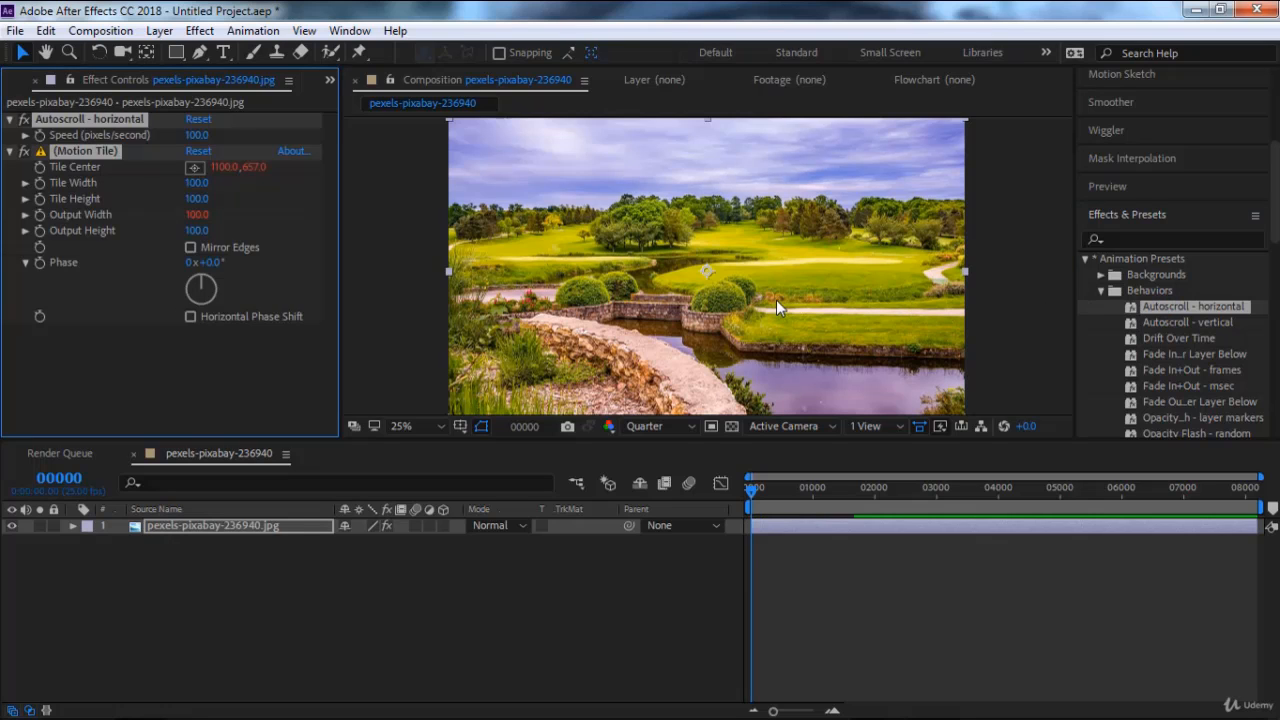
{"action": "key", "text": "space"}
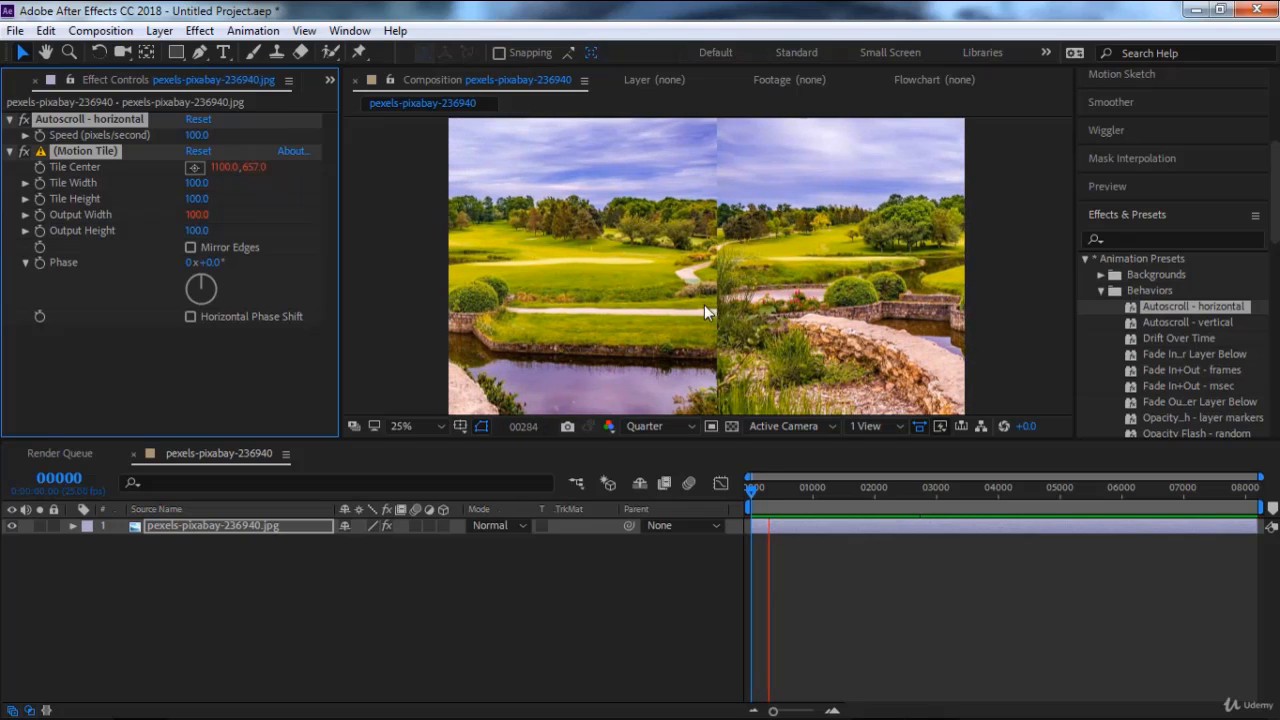
{"action": "key", "text": "space"}
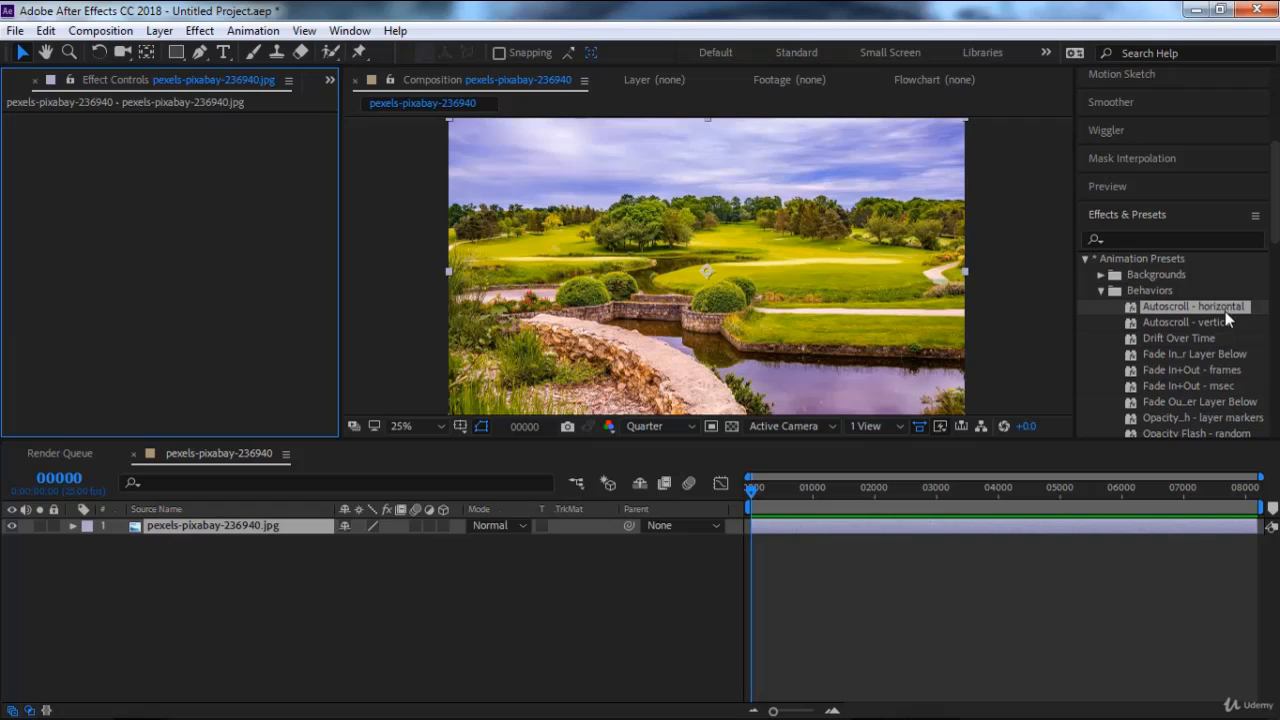
Try the Autoscroll - vertical behavior preset on the image layer, preview the scrolling, and remove the preset.
{"action": "double_click", "coordinate": [1200, 322]}
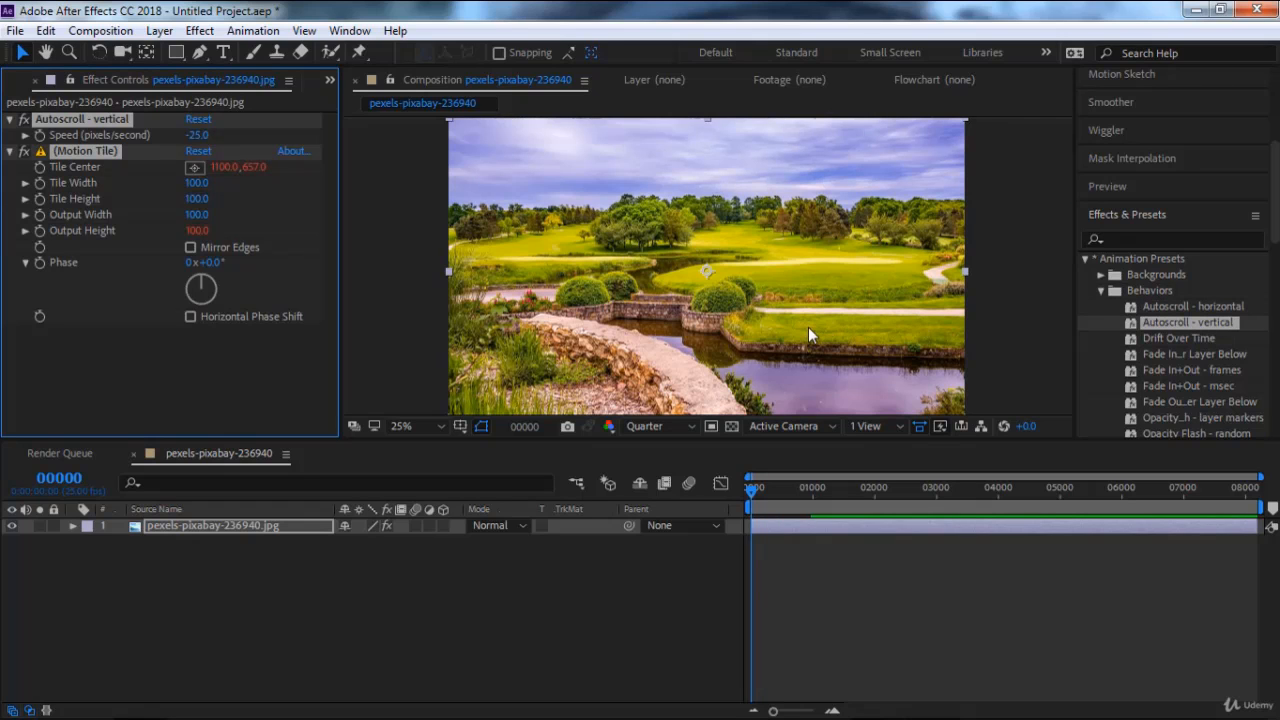
{"action": "key", "text": "space"}
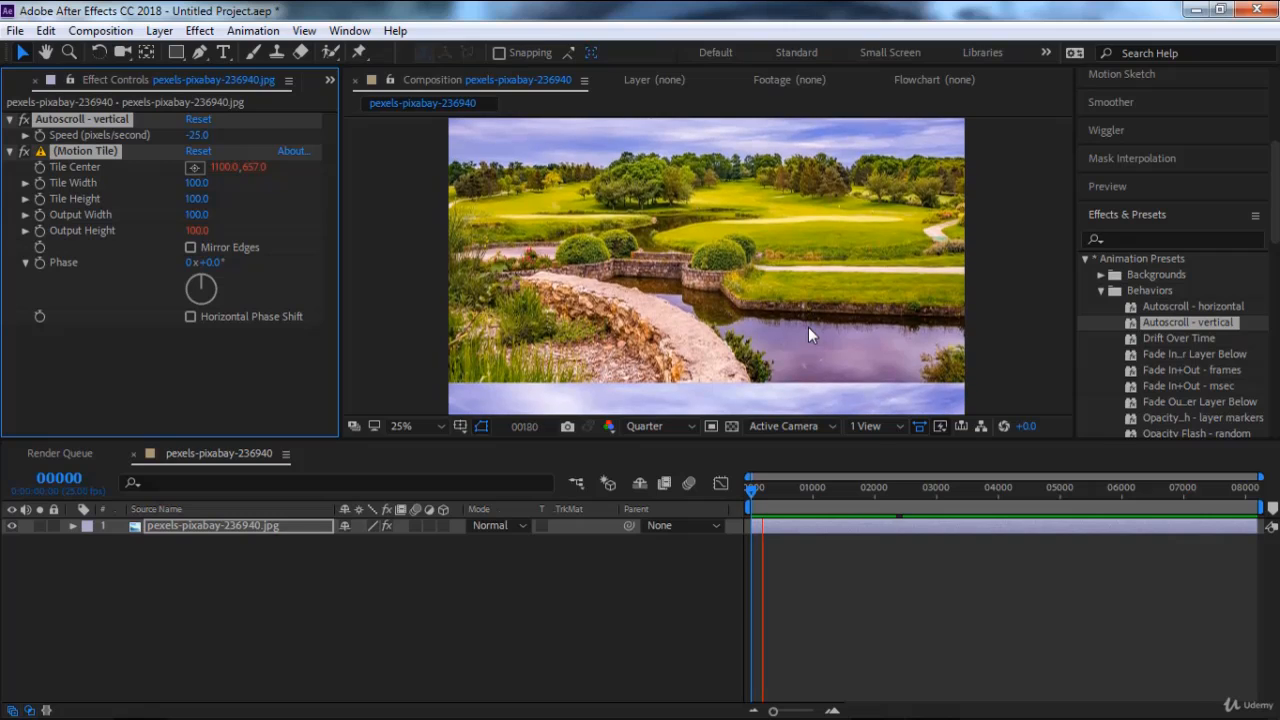
{"action": "key", "text": "space"}
{"action": "key", "text": "ctrl+z"}
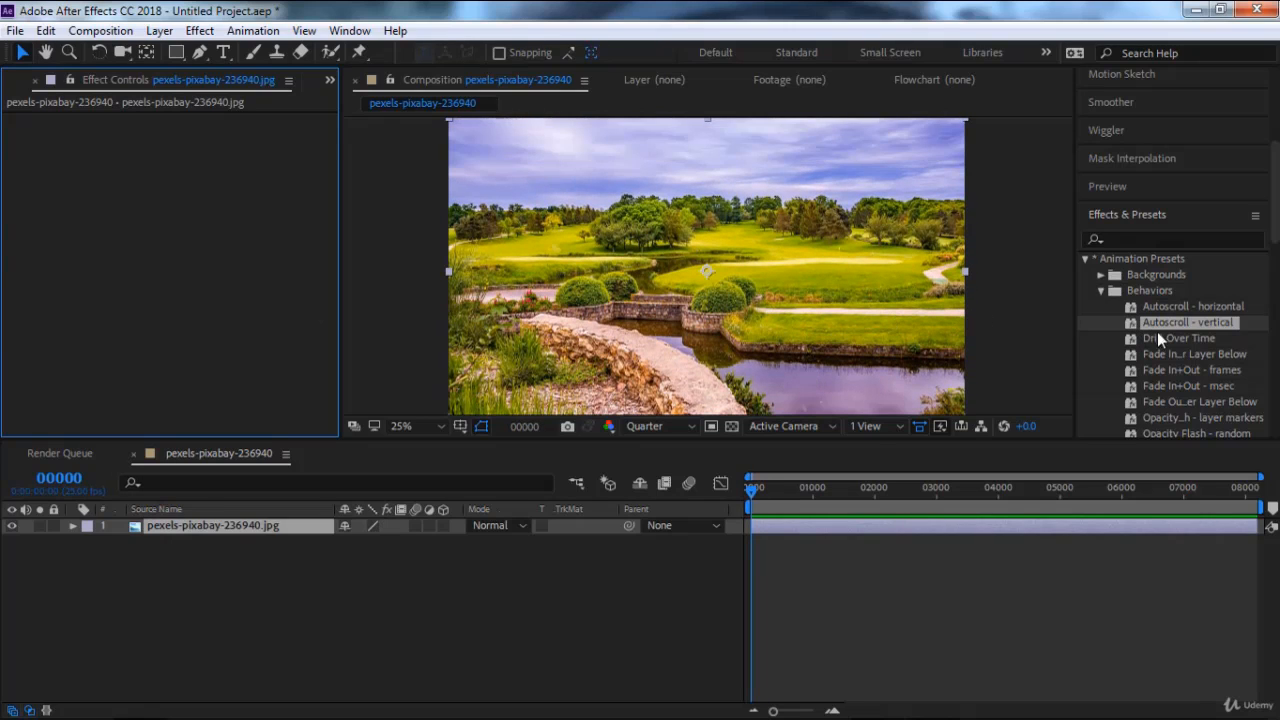
Try the Drift Over Time behavior preset on the image layer, play the drifting motion, and undo it.
{"action": "double_click", "coordinate": [1165, 340]}
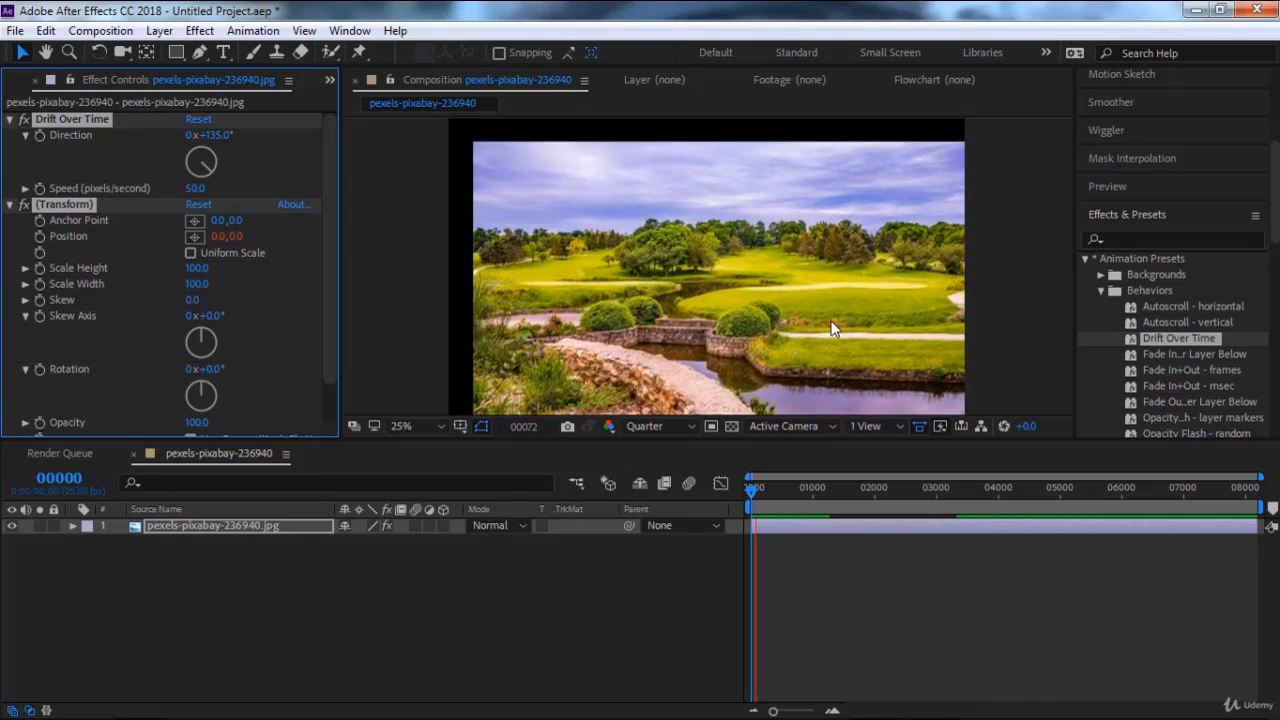
{"action": "key", "text": "ctrl+z"}
{"action": "key", "text": "space"}
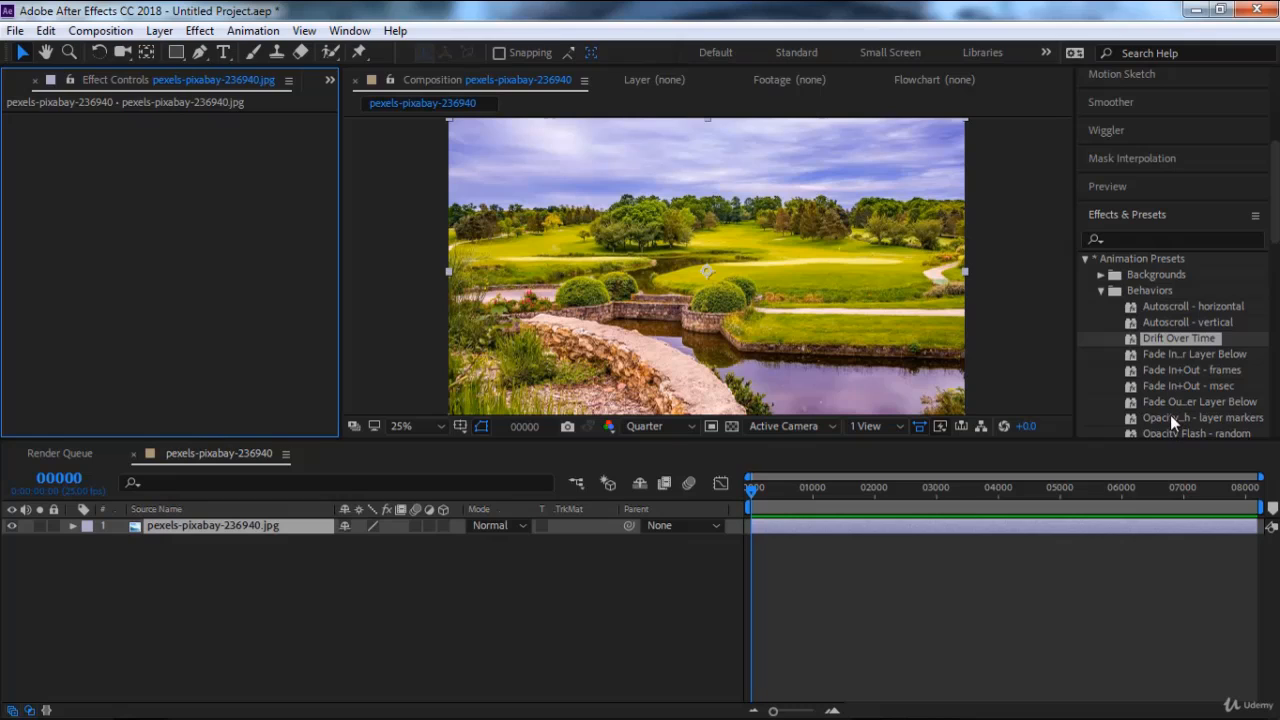
Try the Opacity Flash - layer markers behavior preset on the image, preview the playback, and undo it.
{"action": "double_click", "coordinate": [1170, 415]}
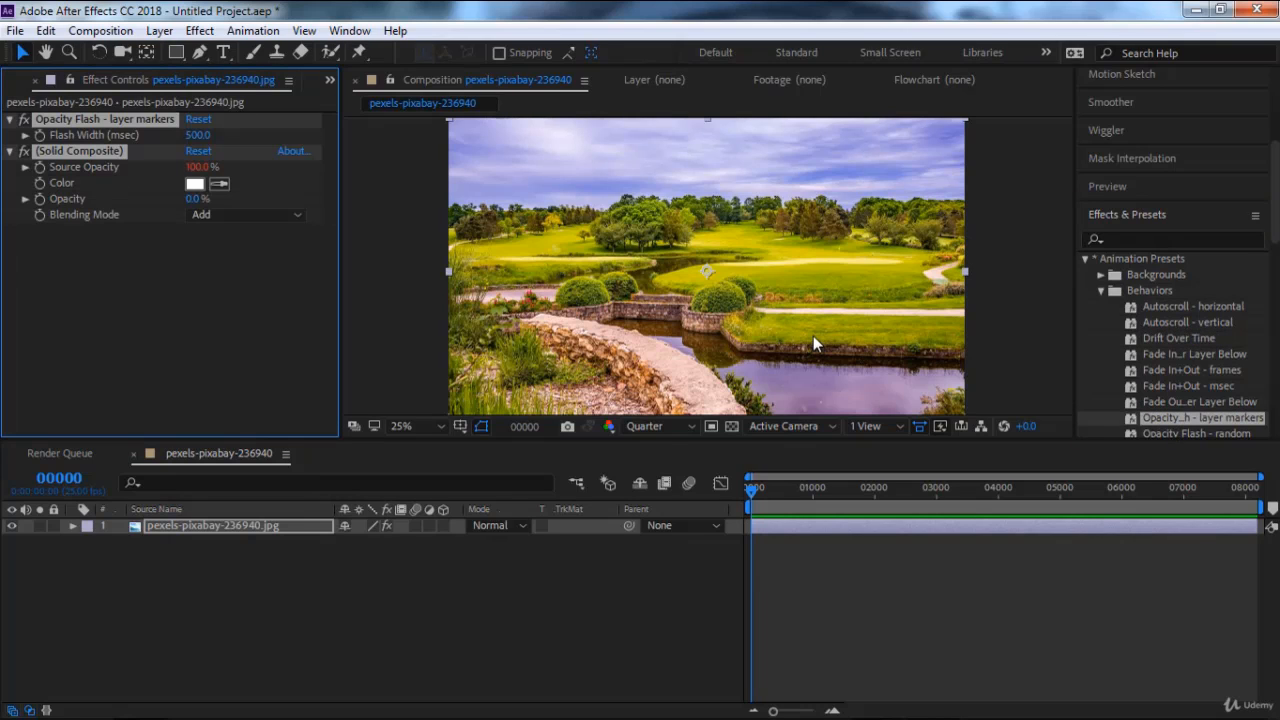
{"action": "key", "text": "space"}
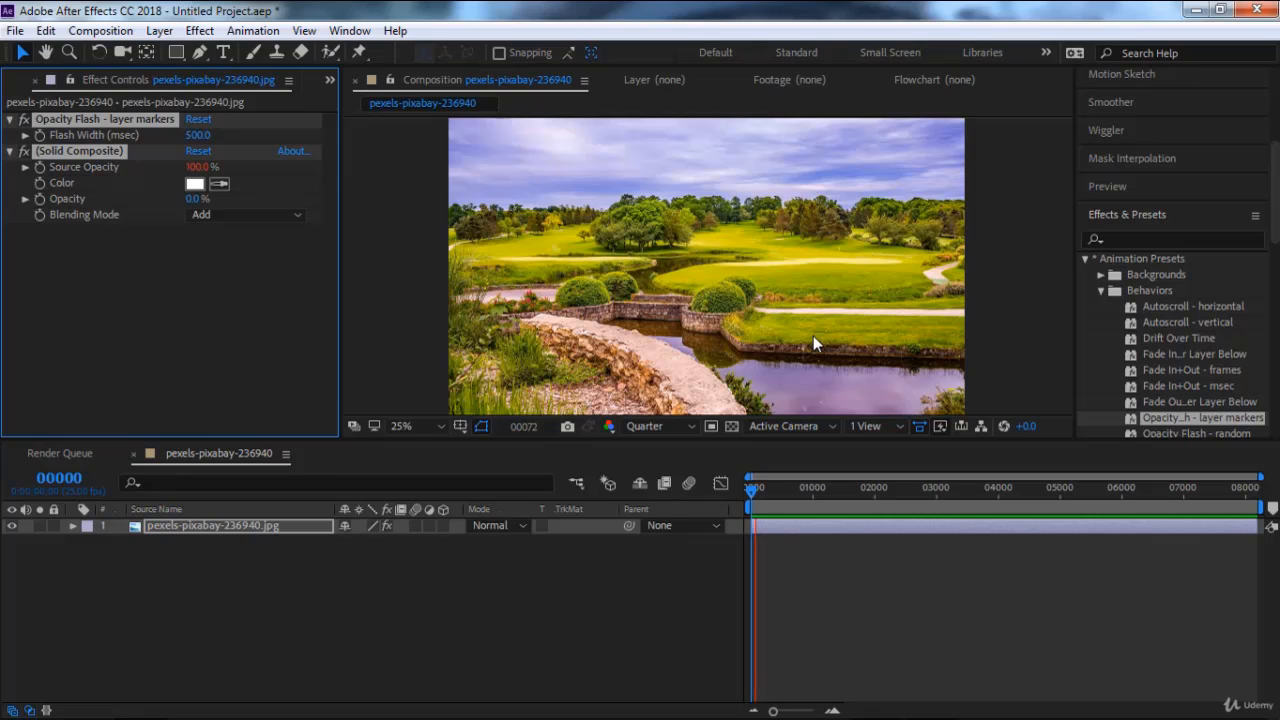
{"action": "left_click", "coordinate": [766, 487]}
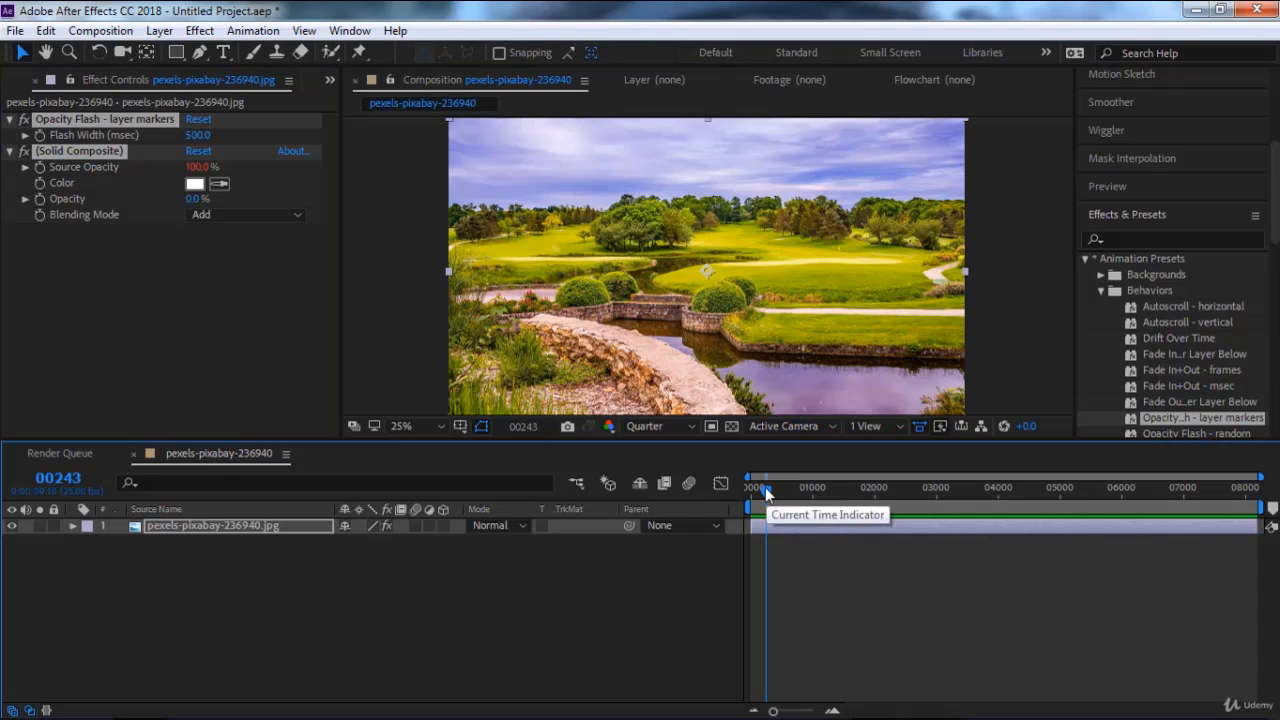
{"action": "key", "text": "ctrl+z"}
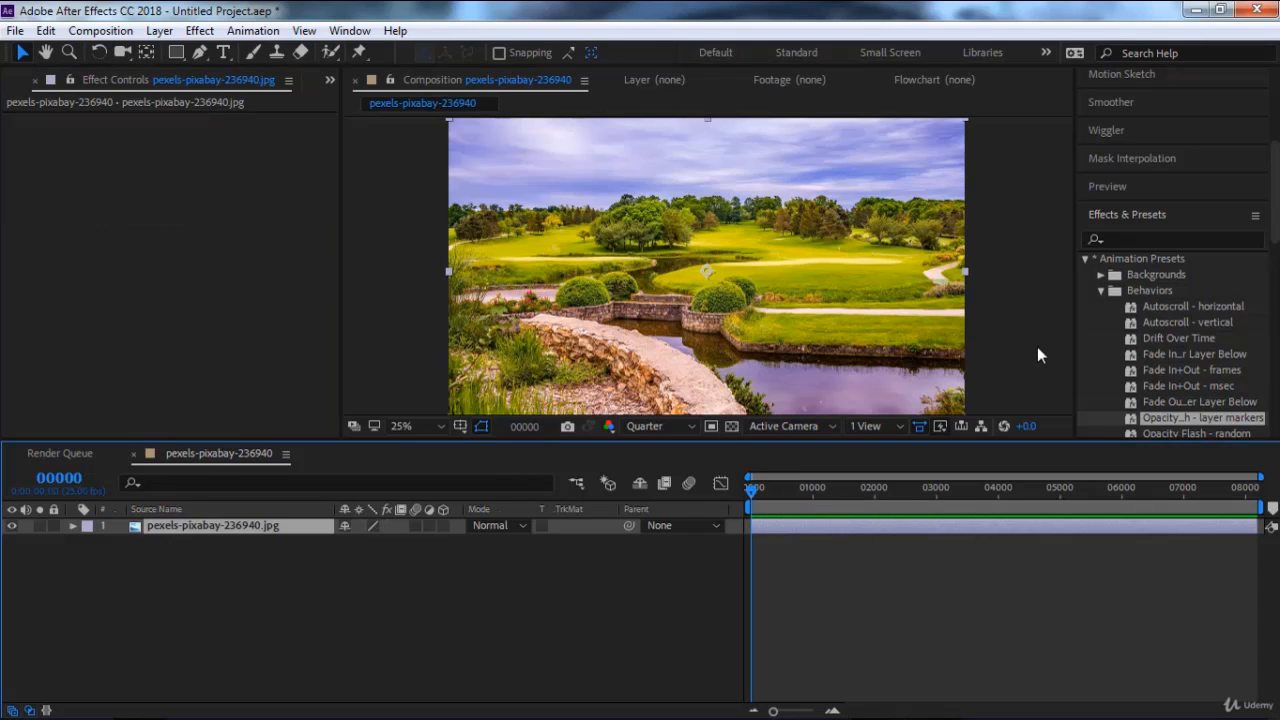
Try the Wiggle - gelatin behavior preset on the image layer, preview its animation, and undo it.
{"action": "scroll", "coordinate": [1183, 369], "scroll_direction": "down", "scroll_amount": 3}
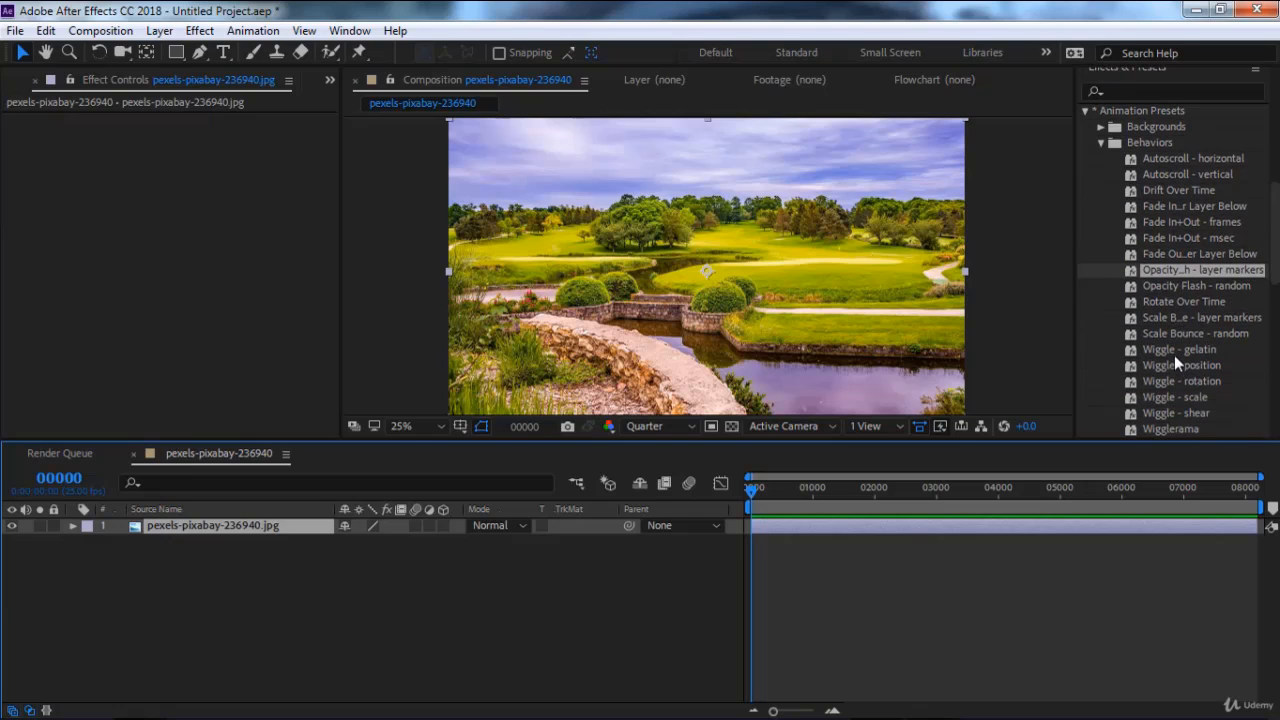
{"action": "left_click_drag", "start_coordinate": [1174, 351], "coordinate": [986, 351]}
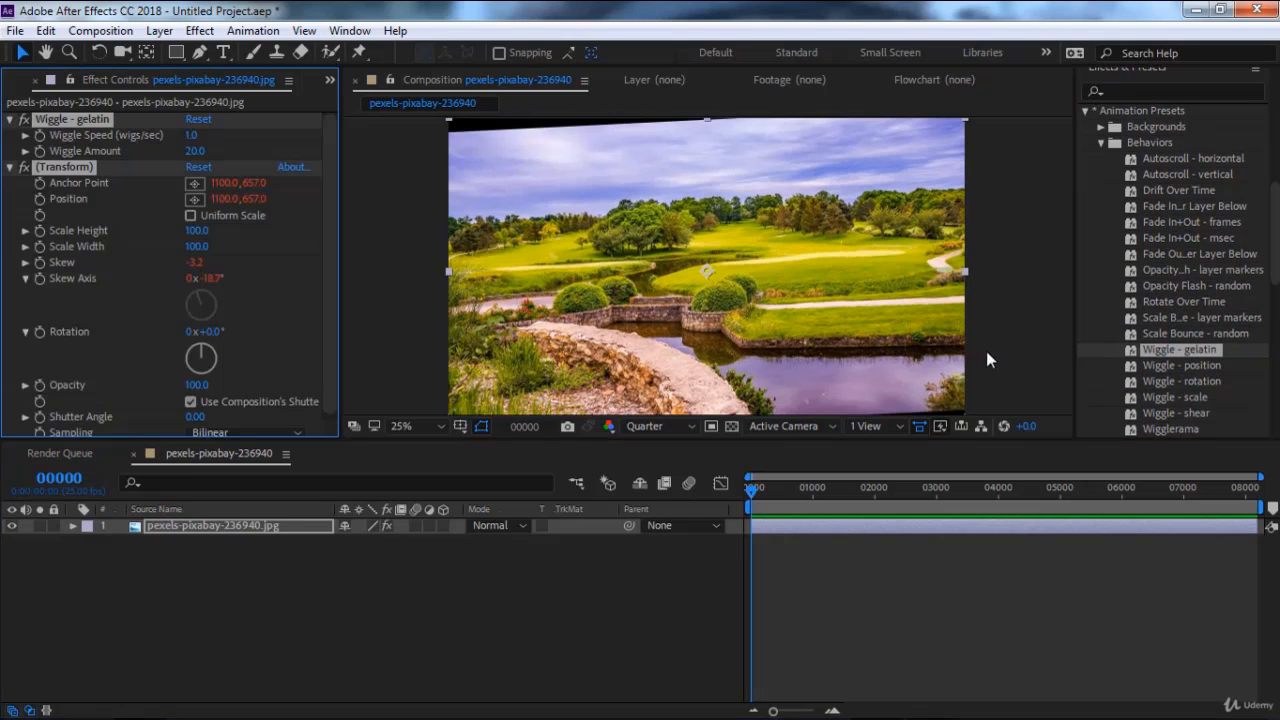
{"action": "key", "text": "space"}
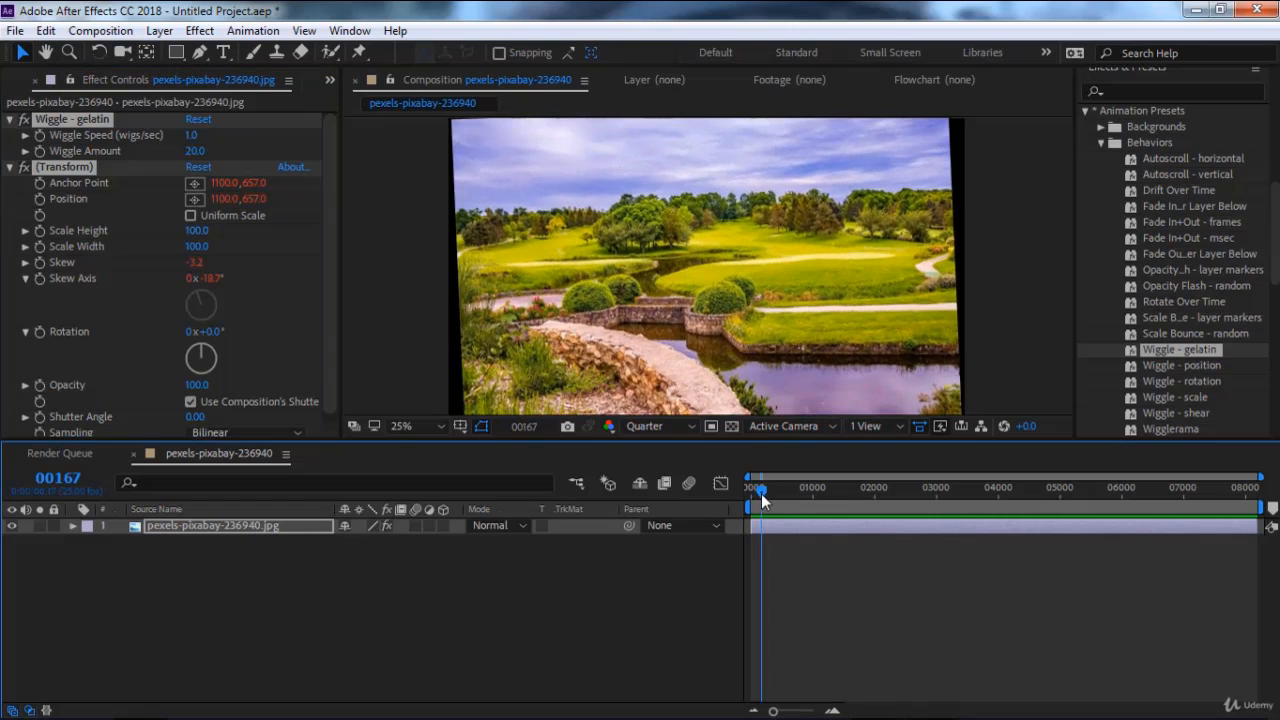
{"action": "key", "text": "space"}
{"action": "key", "text": "ctrl+z"}
Try the Wiggle - position behavior preset on the image layer, preview its motion, and remove the preset.
{"action": "double_click", "coordinate": [1181, 365]}
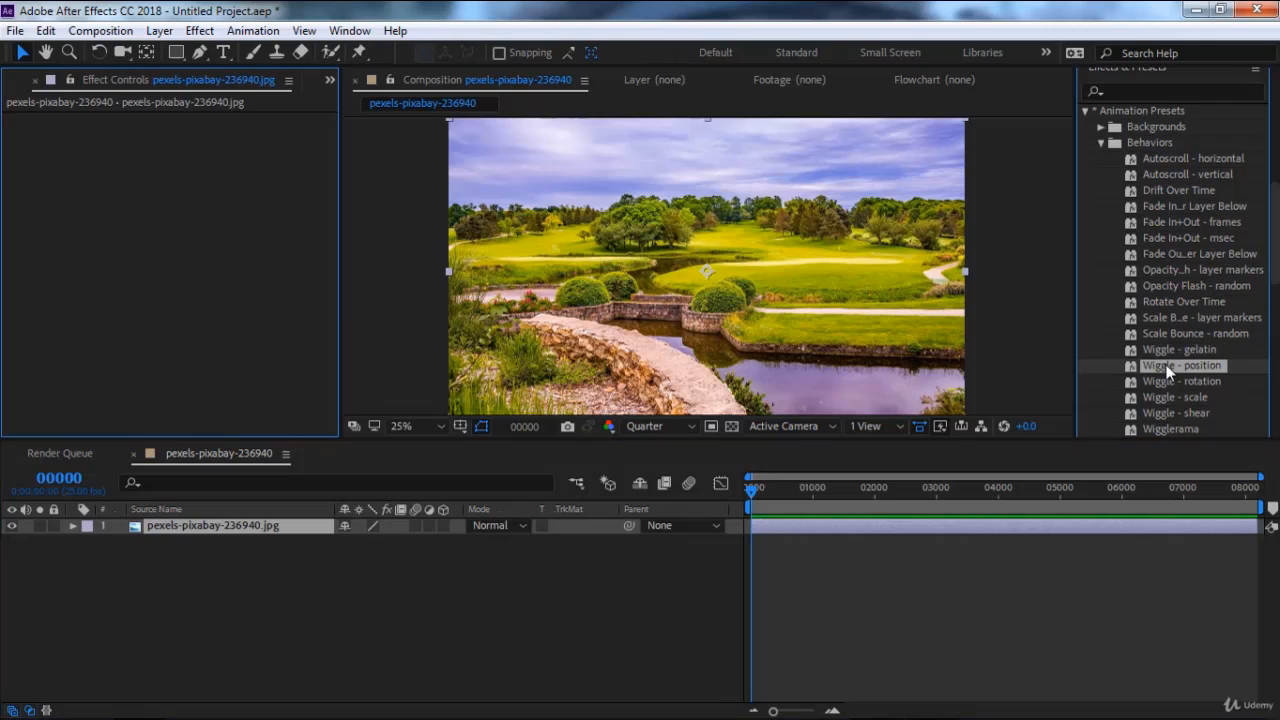
{"action": "key", "text": "space"}
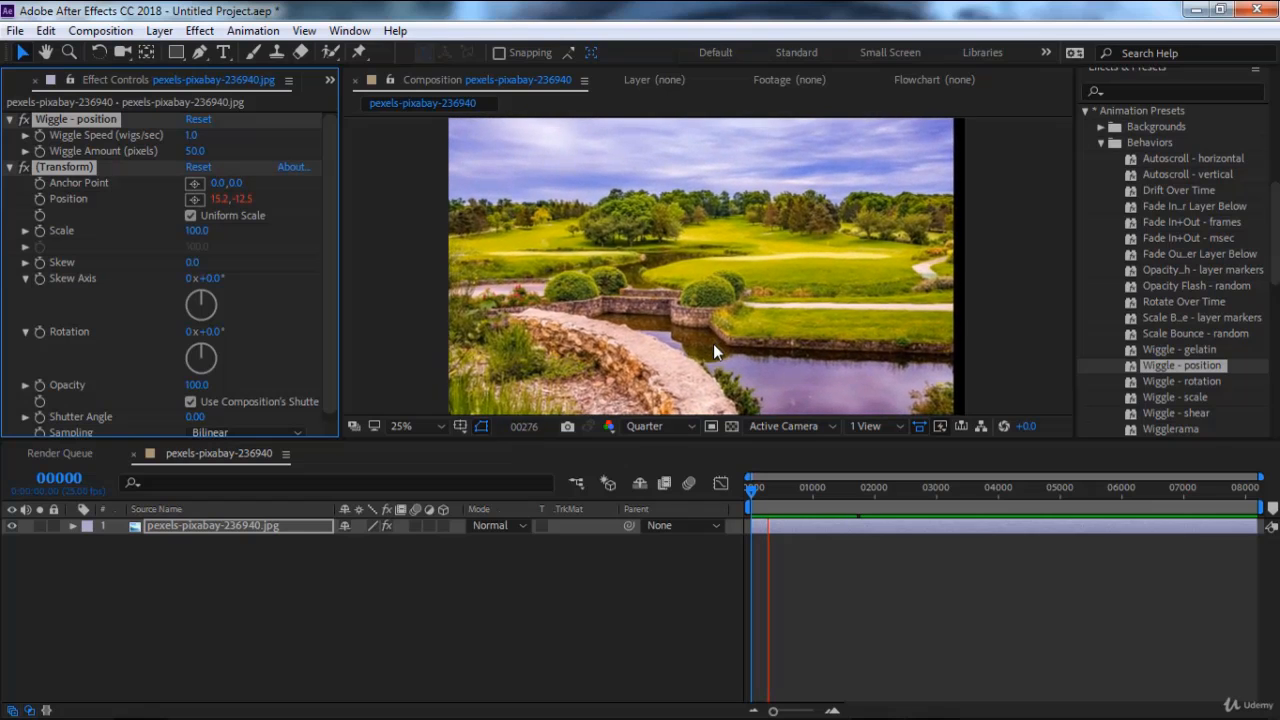
{"action": "key", "text": "space"}
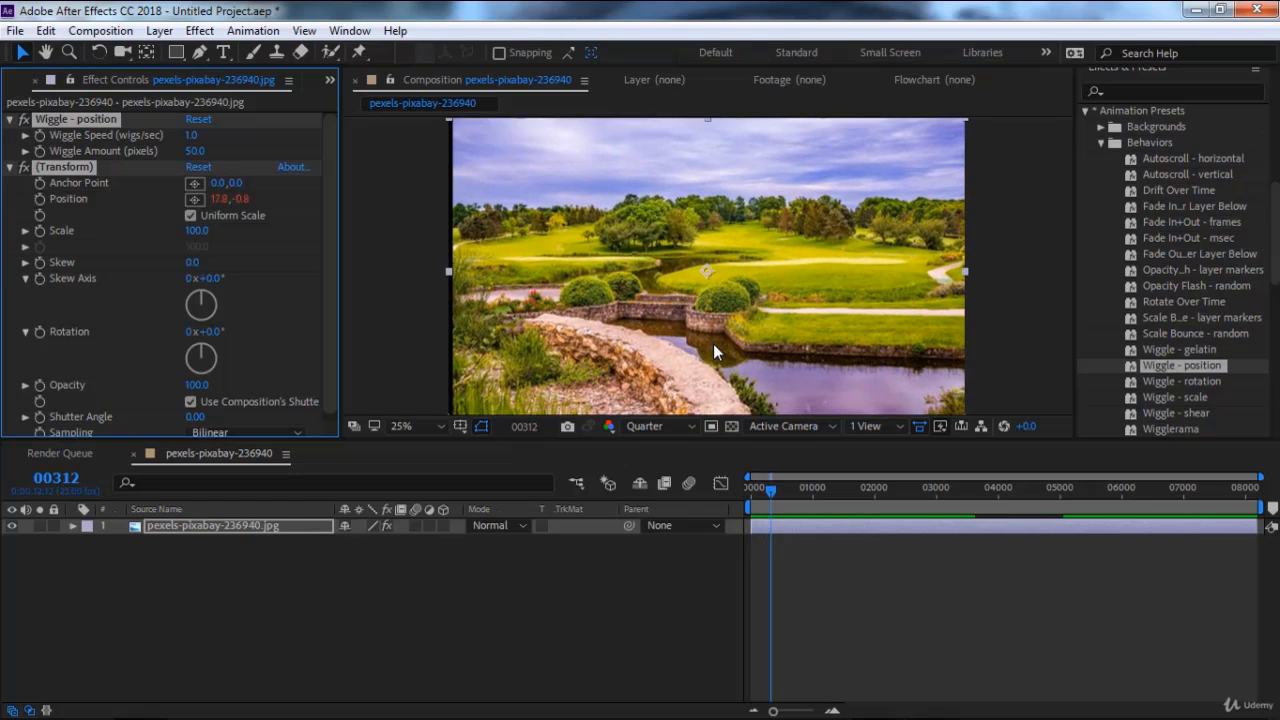
{"action": "key", "text": "Delete"}
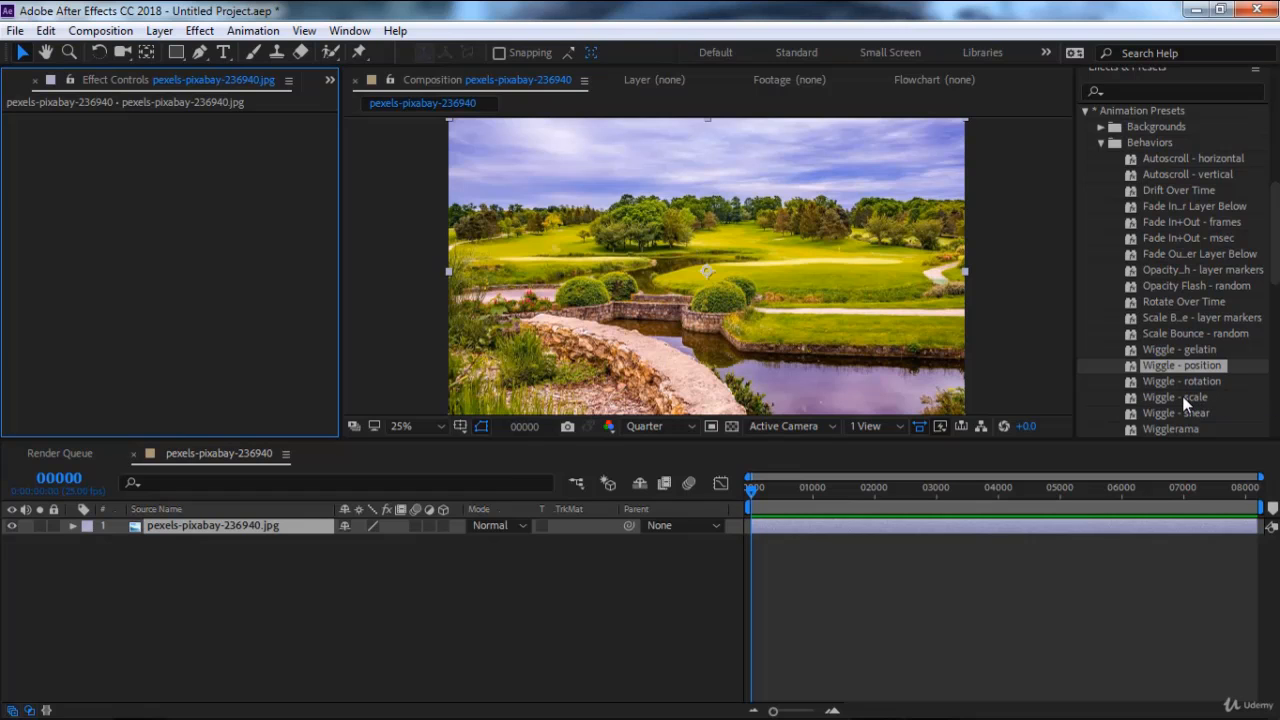
Try the Wiggle - scale behavior preset on the image layer, preview the scaling, and remove the preset.
{"action": "double_click", "coordinate": [1182, 396]}
{"action": "key", "text": "space"}
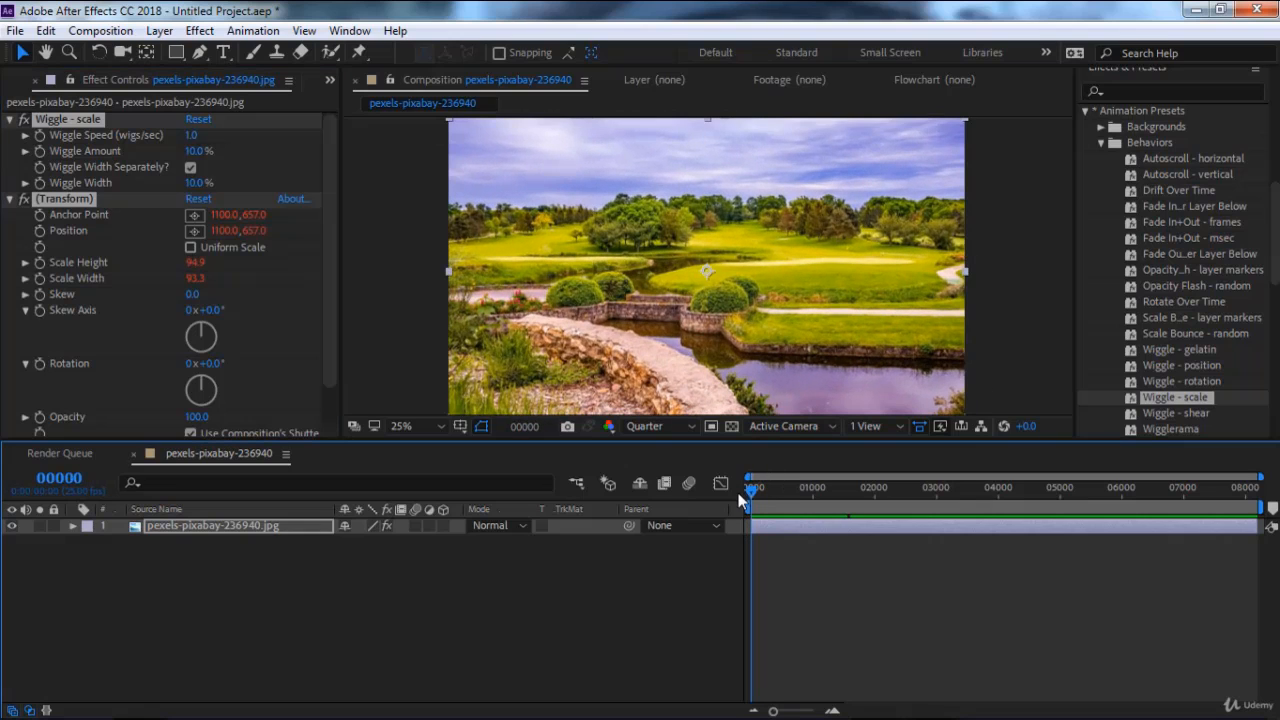
{"action": "key", "text": "space"}
{"action": "key", "text": "Delete"}
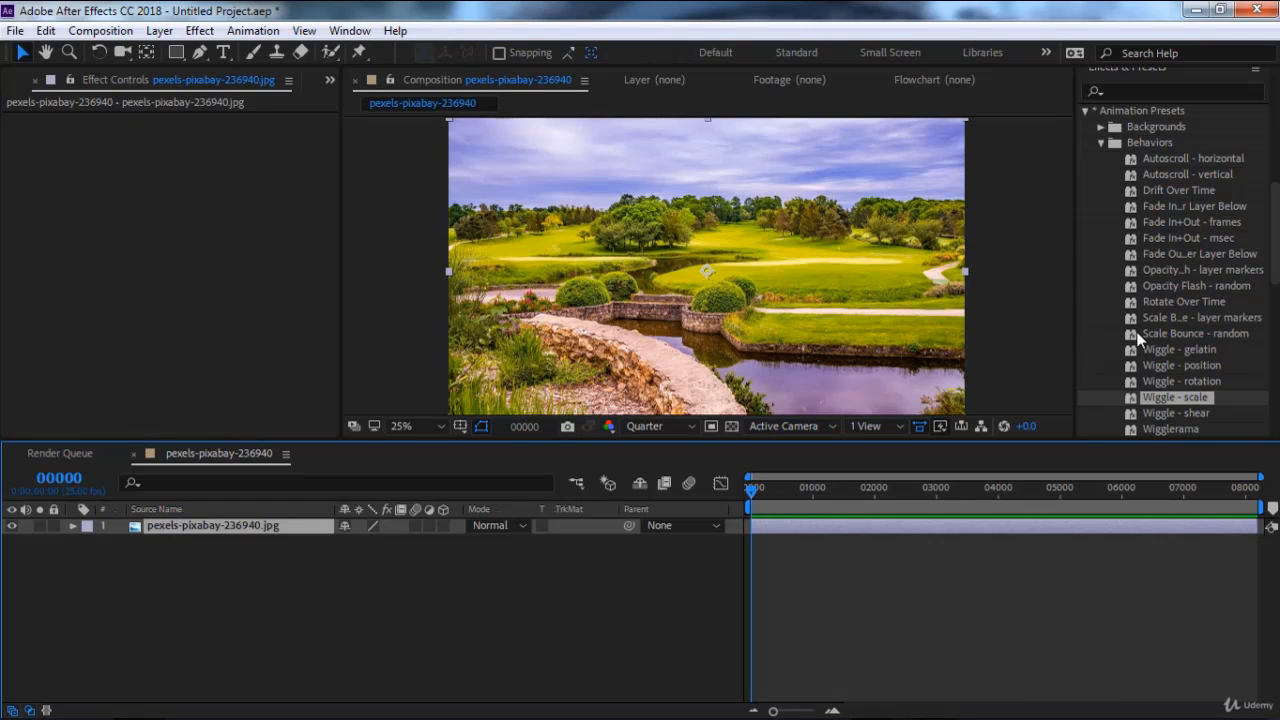
Try the Wiggle - shear behavior preset on the image layer, preview the skewing, and remove its effects.
{"action": "scroll", "coordinate": [1168, 340], "scroll_direction": "down", "scroll_amount": 2}
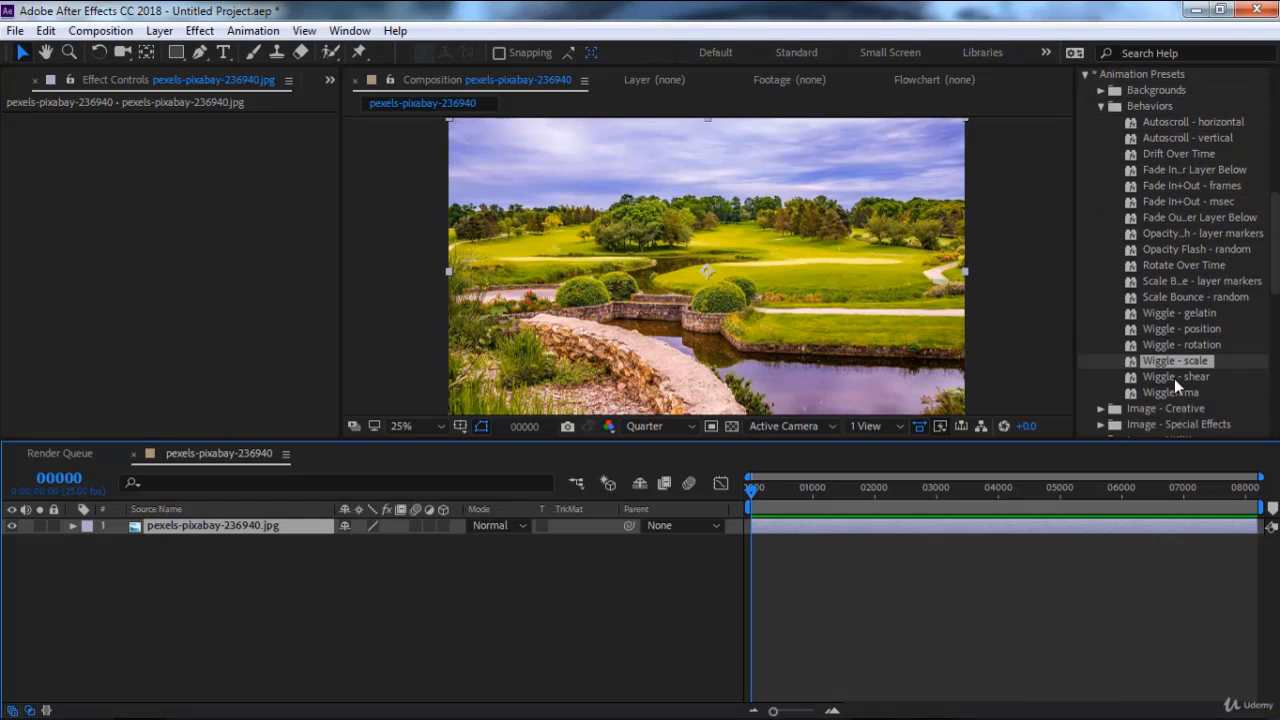
{"action": "double_click", "coordinate": [1174, 378]}
{"action": "key", "text": "space"}
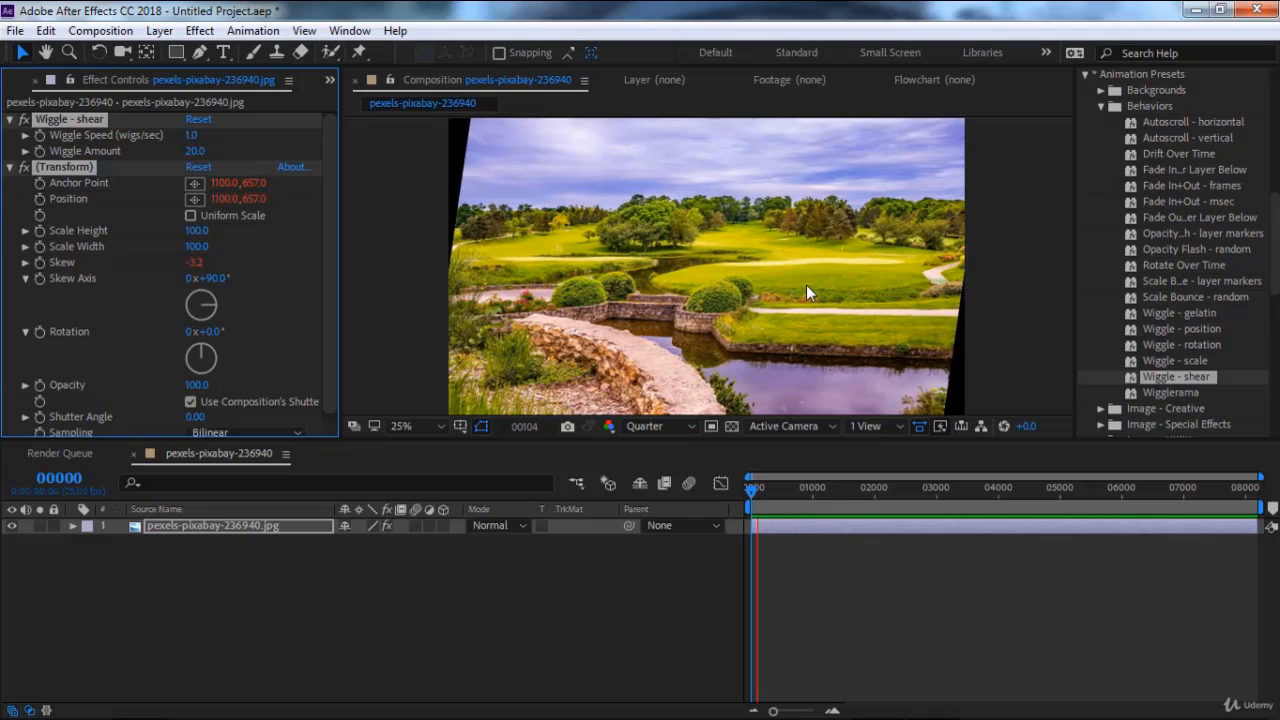
{"action": "key", "text": "space"}
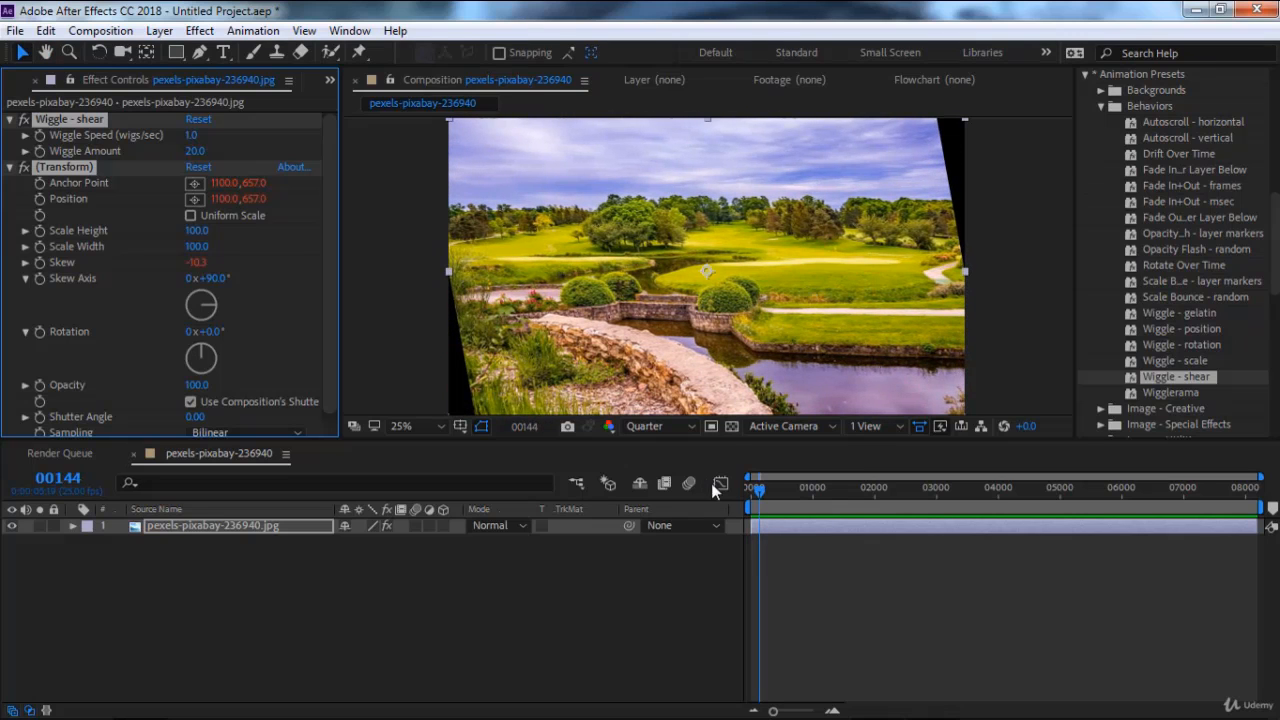
{"action": "key", "text": "ctrl+shift+e"}
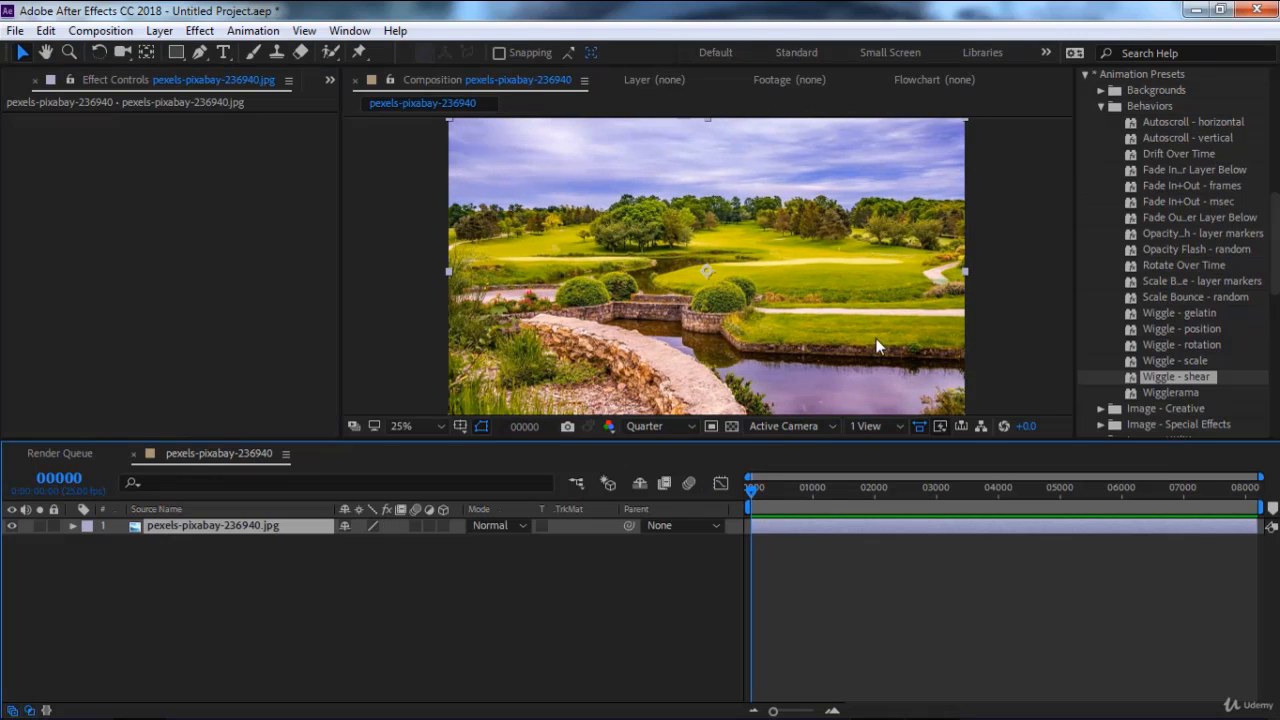
Collapse the Behaviors preset folder and expand the Image - Creative folder under Animation Presets.
{"action": "scroll", "coordinate": [1139, 341], "scroll_direction": "up", "scroll_amount": 3}
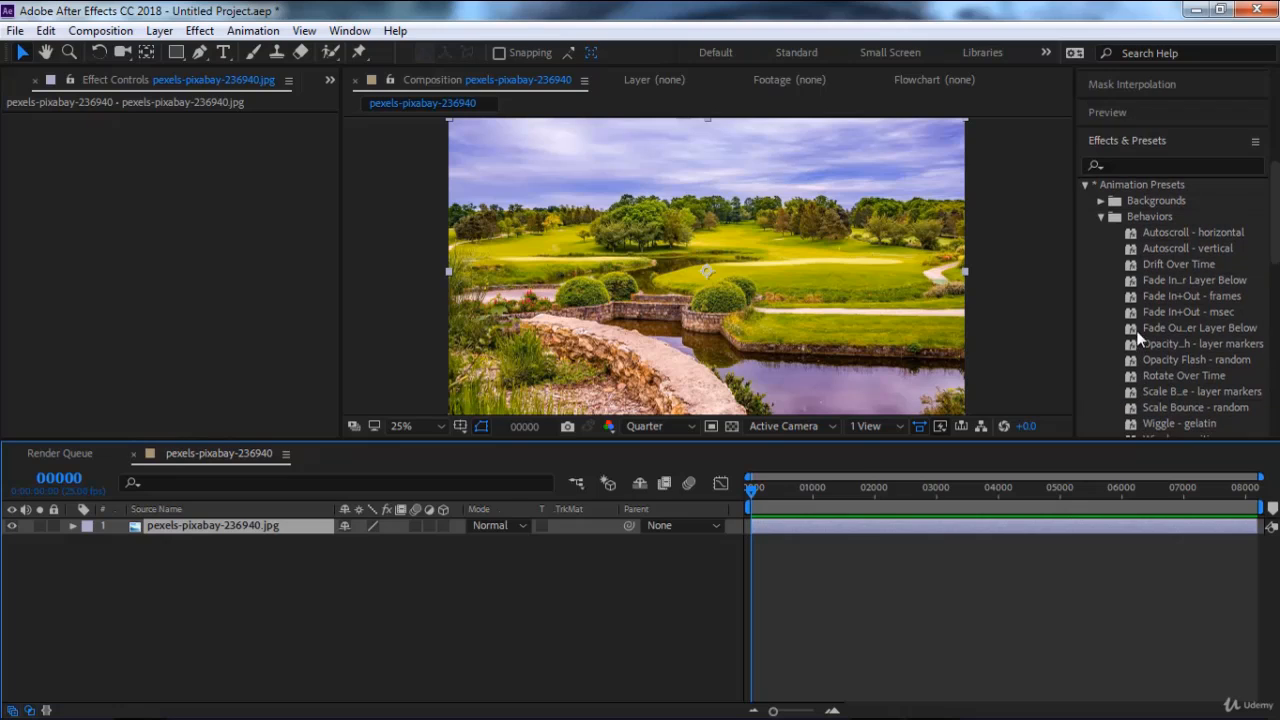
{"action": "left_click", "coordinate": [1100, 216]}
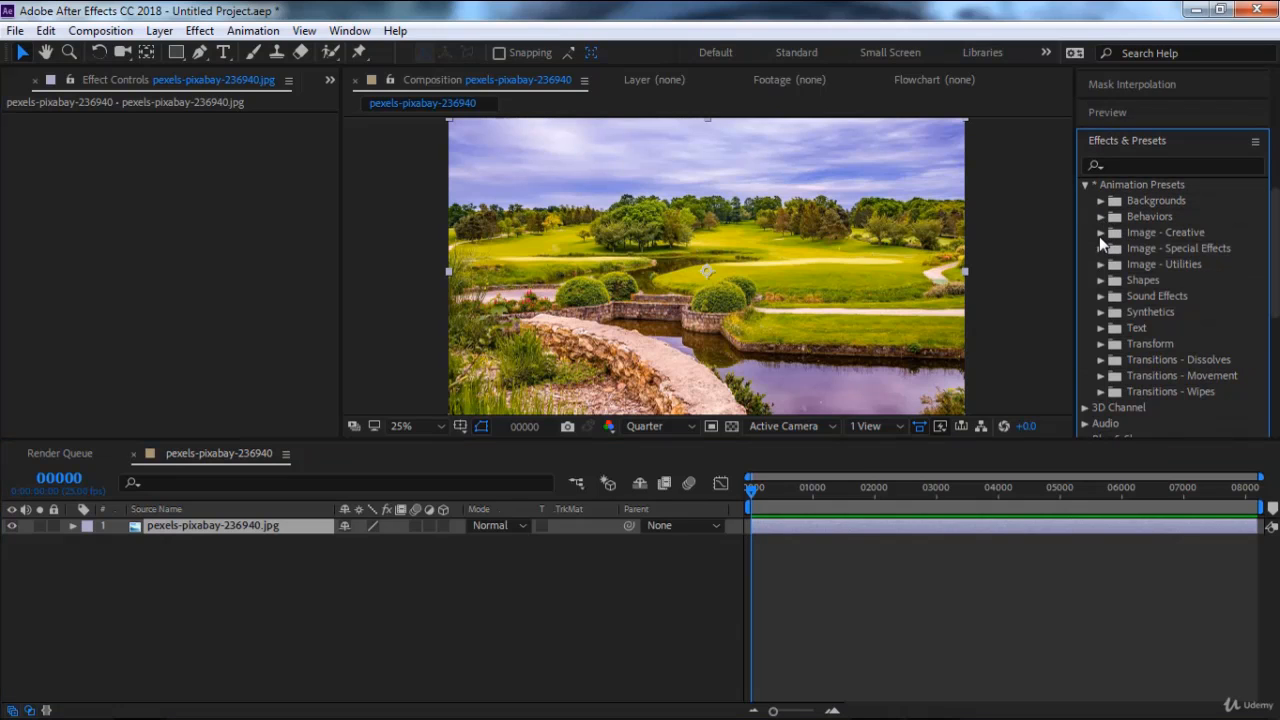
{"action": "left_click", "coordinate": [1100, 233]}
Try the Bloom - brights preset on the image, toggle its effects off and on to compare, and remove them.
{"action": "double_click", "coordinate": [1153, 249]}
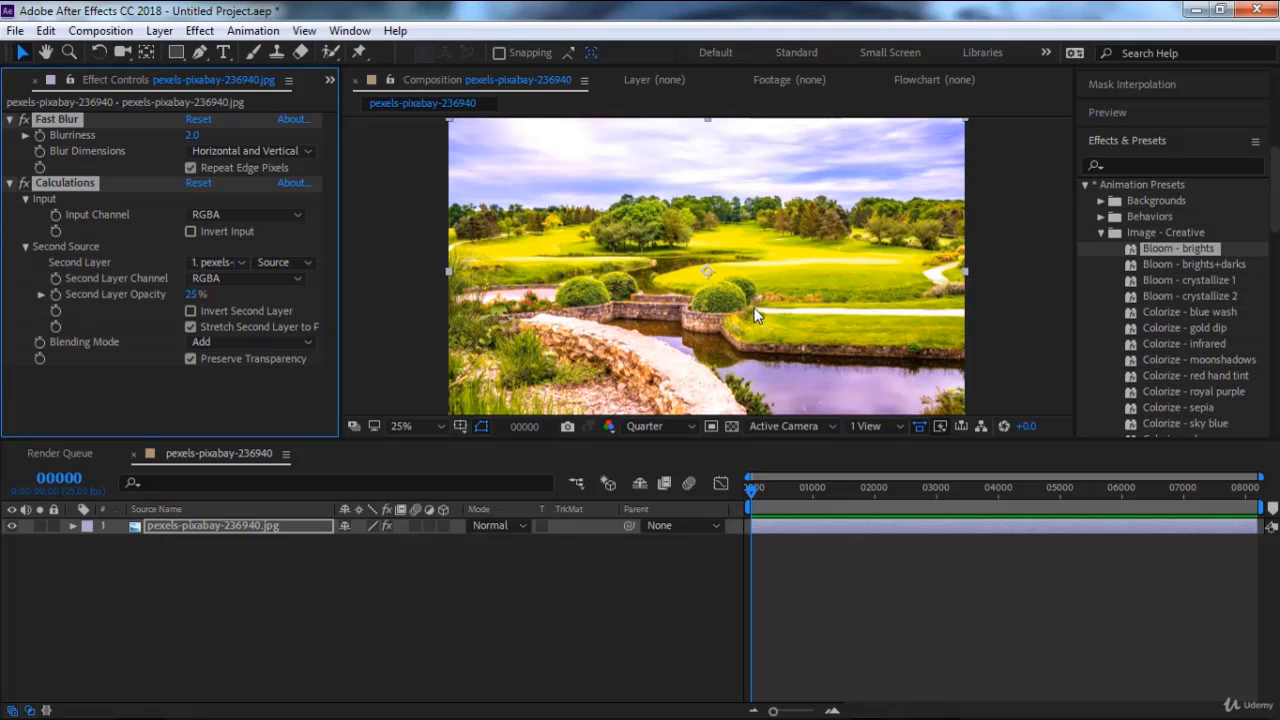
{"action": "left_click", "coordinate": [23, 120]}
{"action": "left_click", "coordinate": [23, 120]}
{"action": "left_click", "coordinate": [23, 120]}
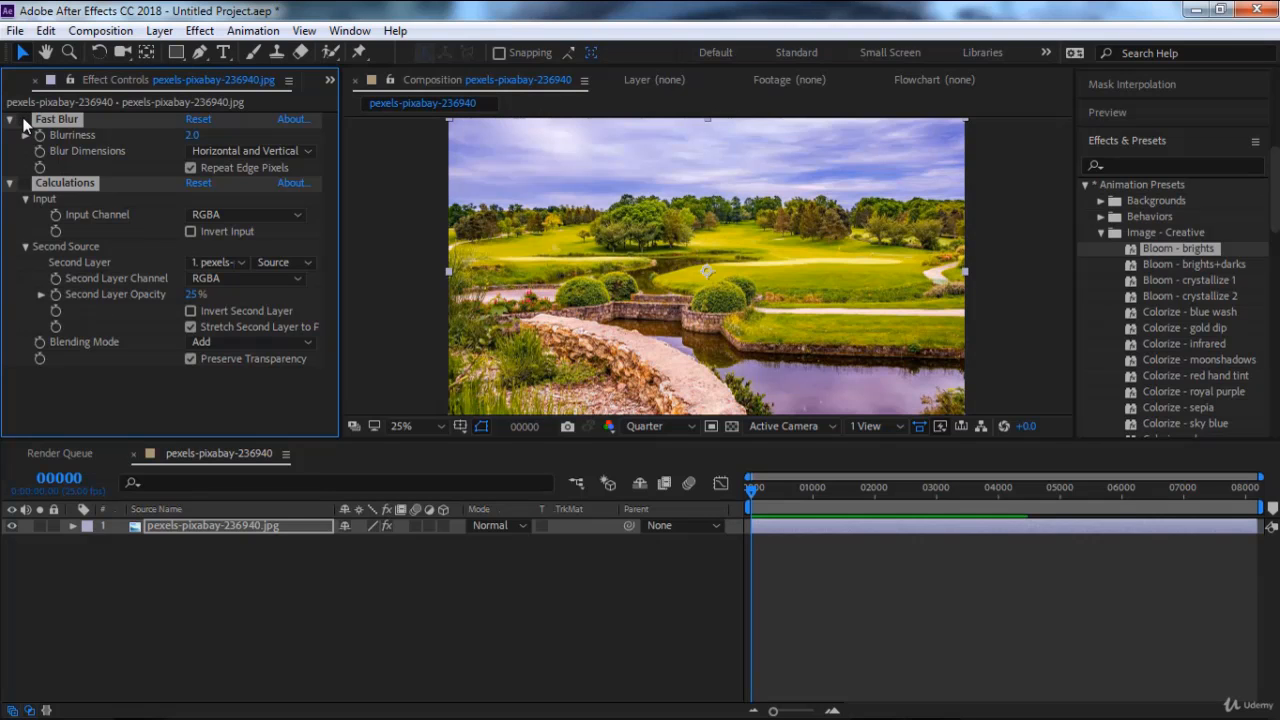
{"action": "left_click", "coordinate": [24, 120]}
{"action": "key", "text": "ctrl+z"}
{"action": "key", "text": "ctrl+z"}
{"action": "key", "text": "ctrl+z"}
{"action": "key", "text": "ctrl+z"}
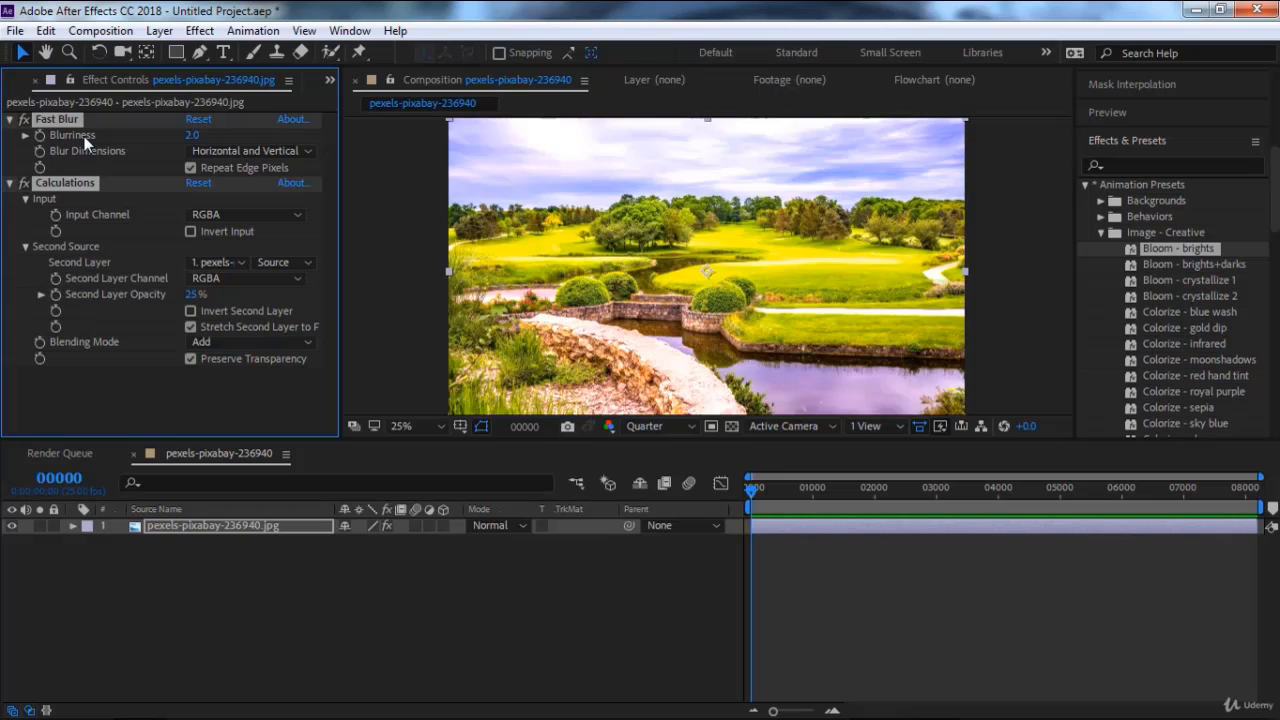
{"action": "key", "text": "Delete"}
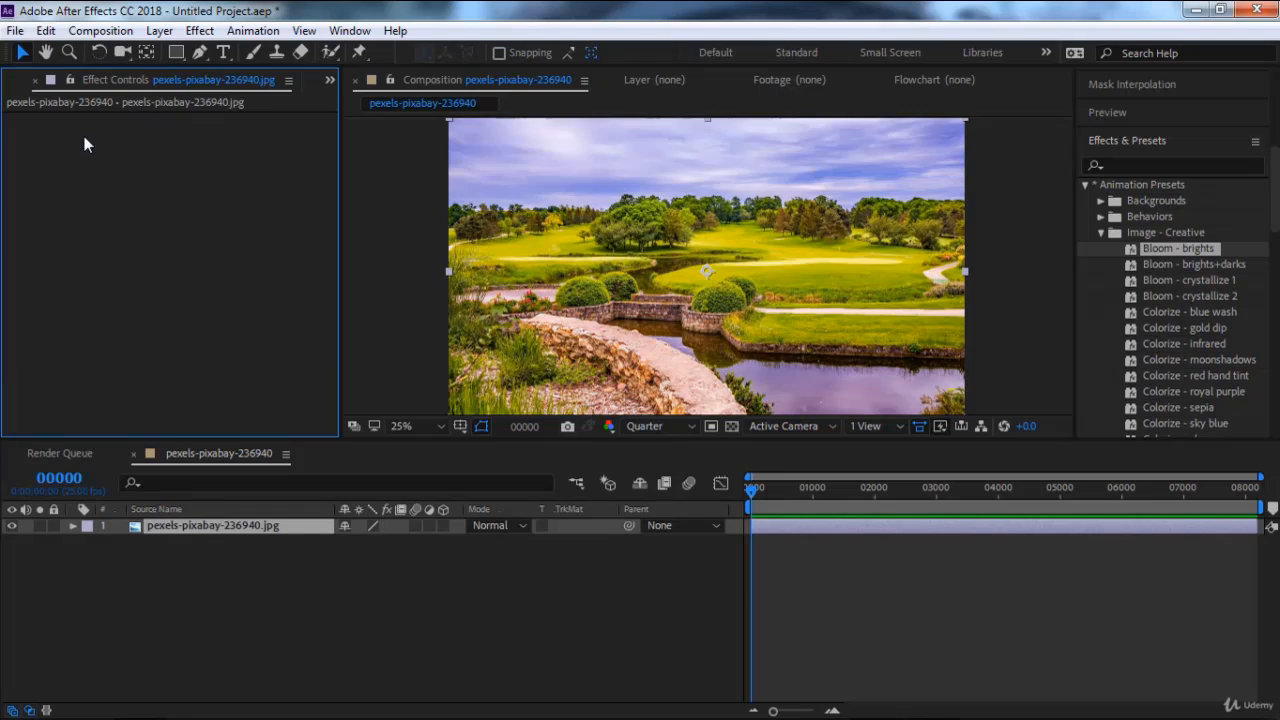
Try the Bloom - crystallize 2 preset on the image layer, preview the playback, and remove its effects.
{"action": "double_click", "coordinate": [1213, 299]}
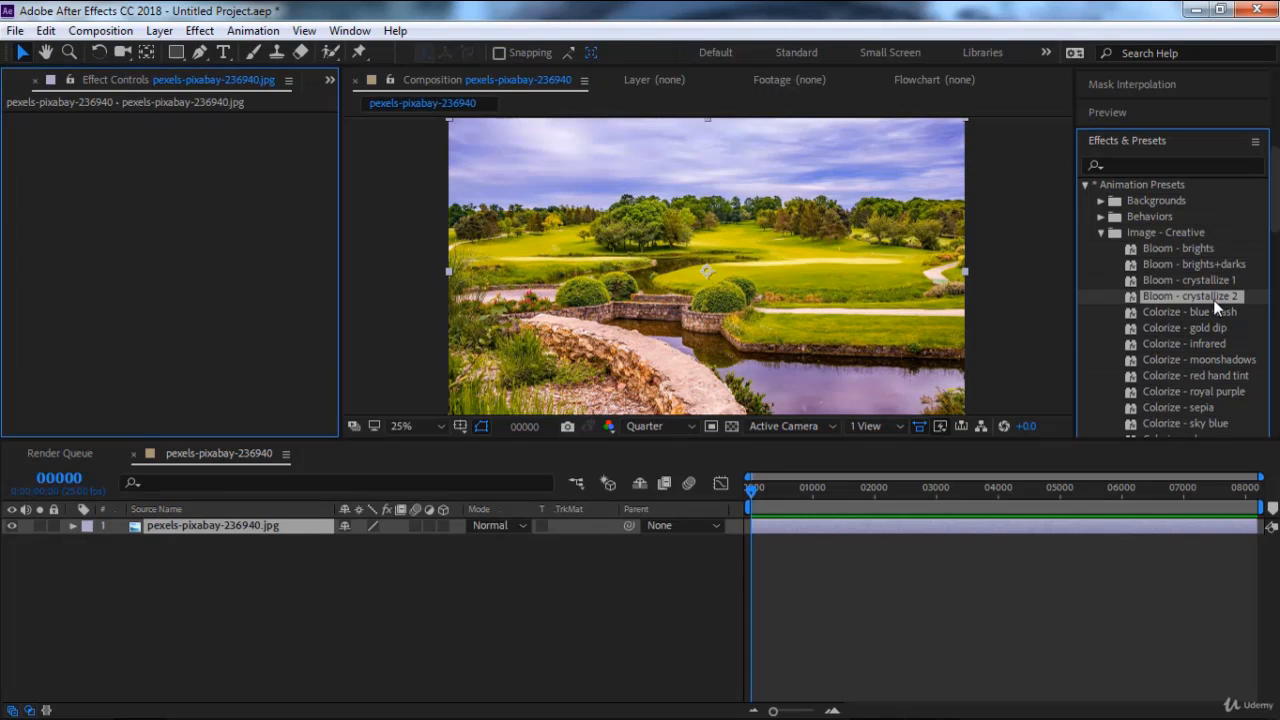
{"action": "key", "text": "space"}
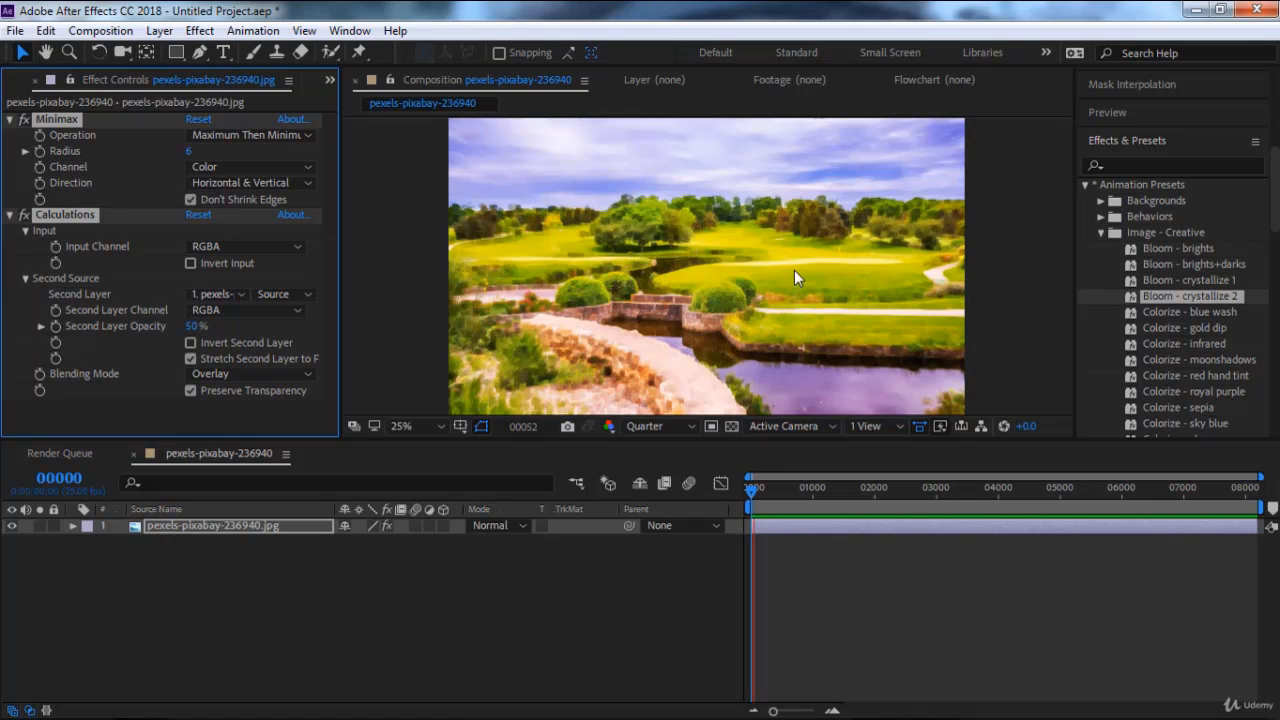
{"action": "left_click", "coordinate": [772, 488]}
{"action": "key", "text": "ctrl+shift+e"}
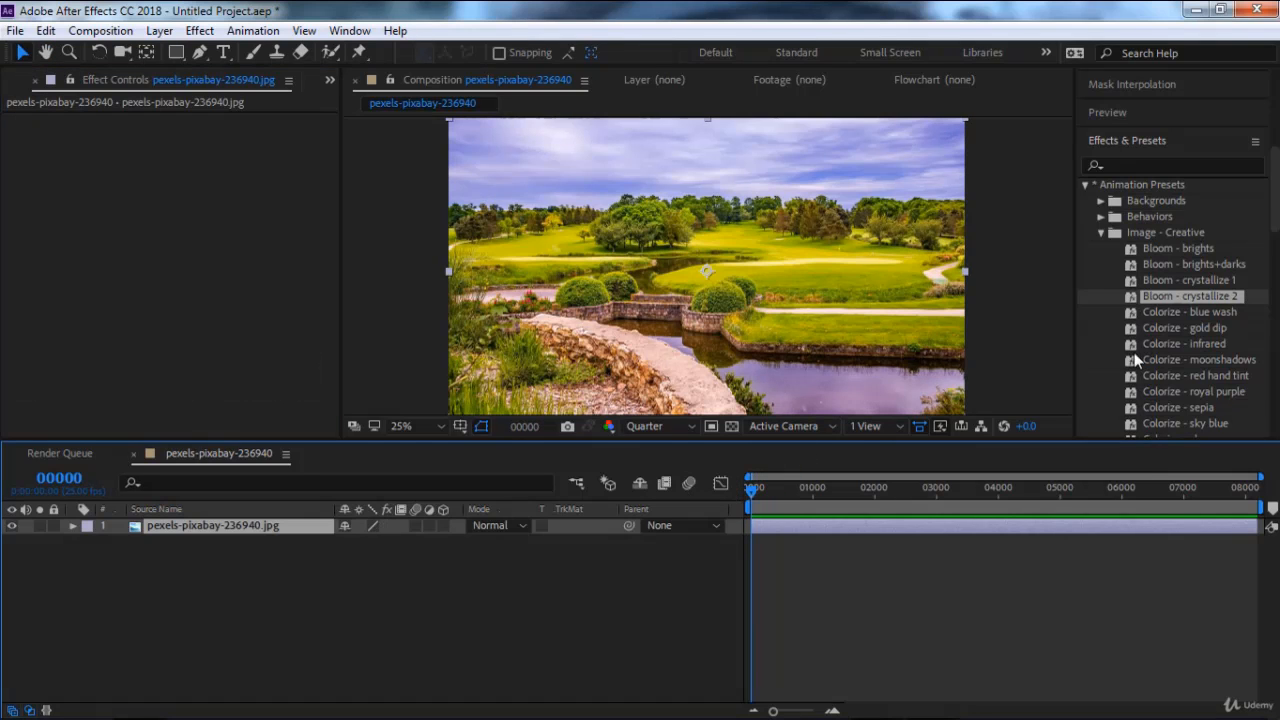
Try the Colorize - moonshadows and Colorize - royal purple presets on the image in turn, removing each one's effects.
{"action": "double_click", "coordinate": [1191, 361]}
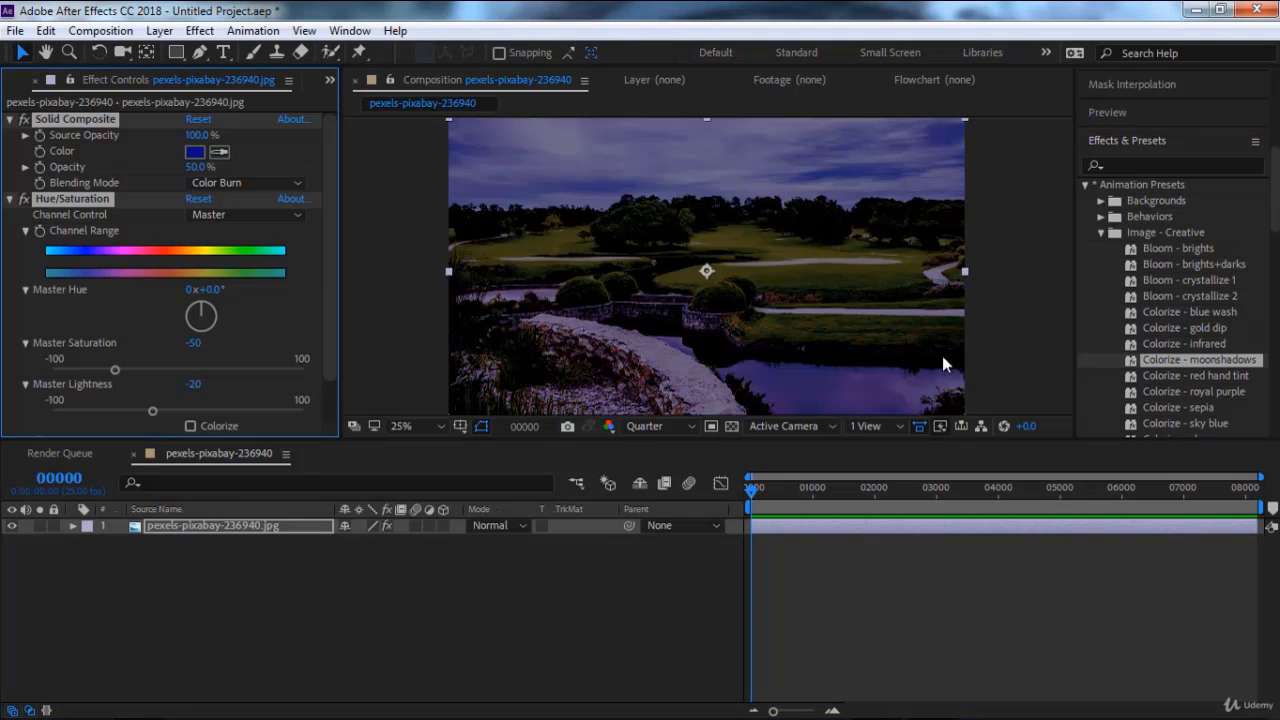
{"action": "key", "text": "ctrl+shift+e"}
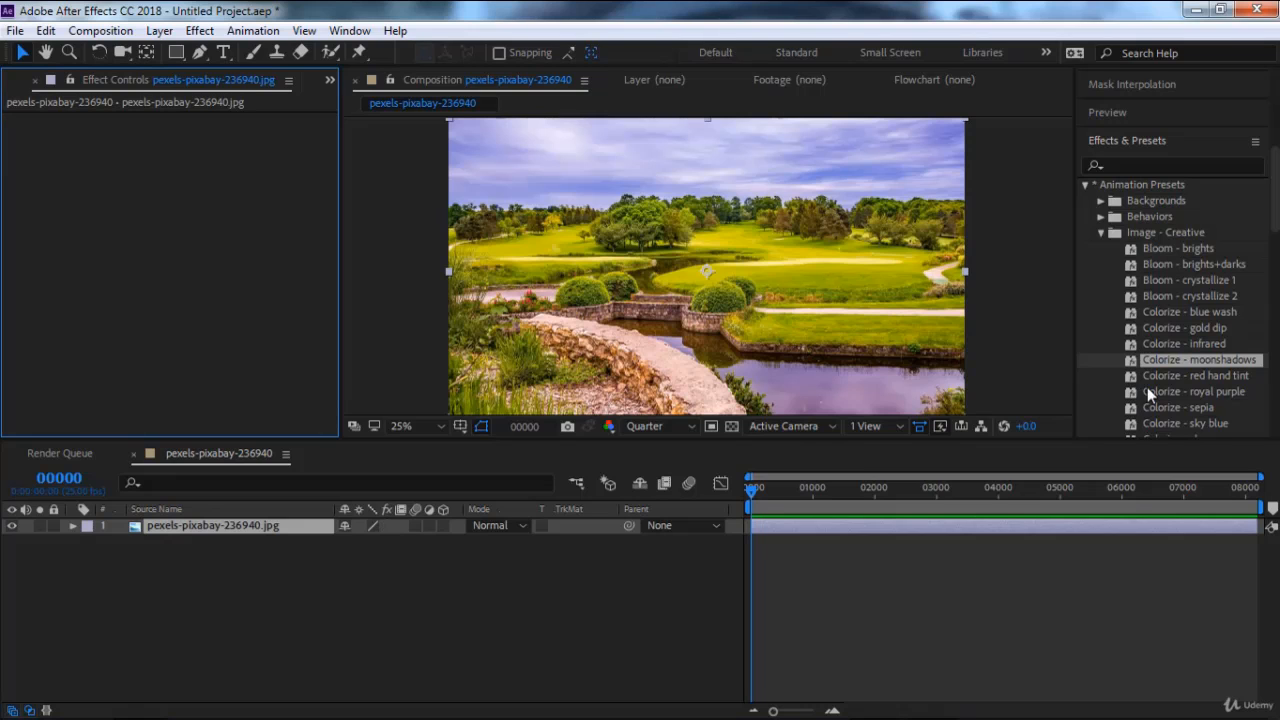
{"action": "double_click", "coordinate": [1164, 392]}
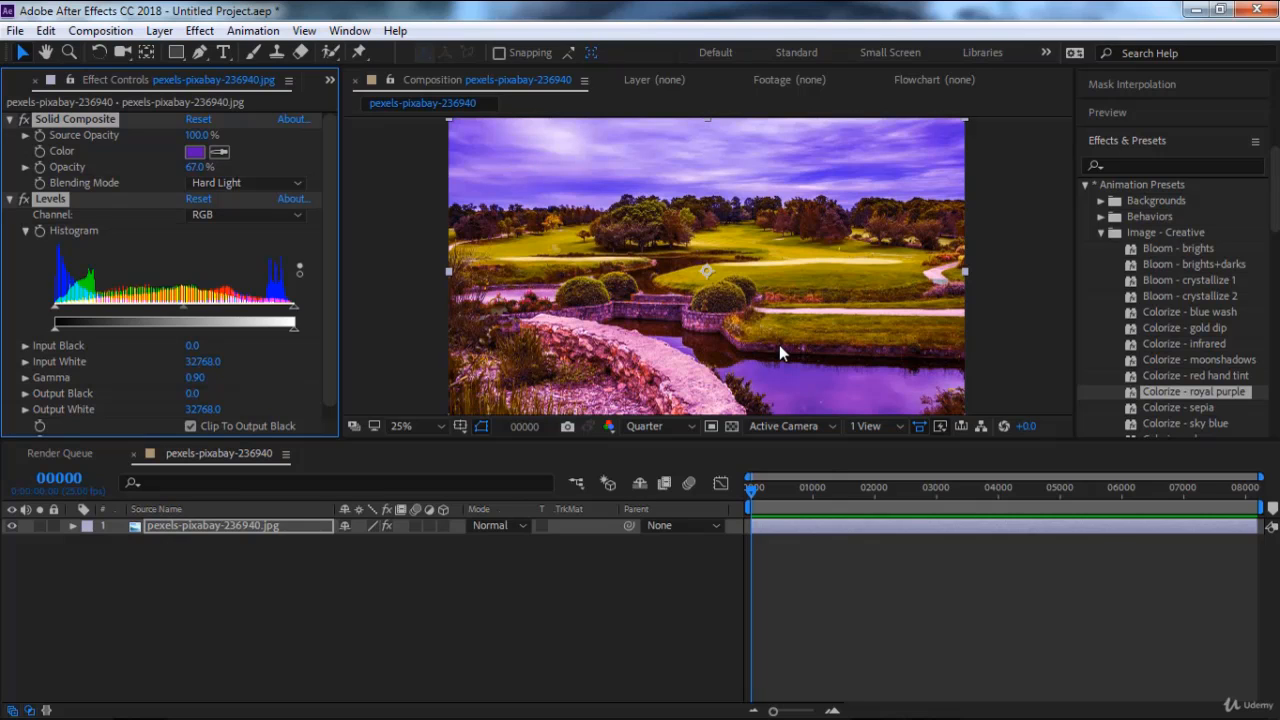
{"action": "key", "text": "ctrl+shift+e"}
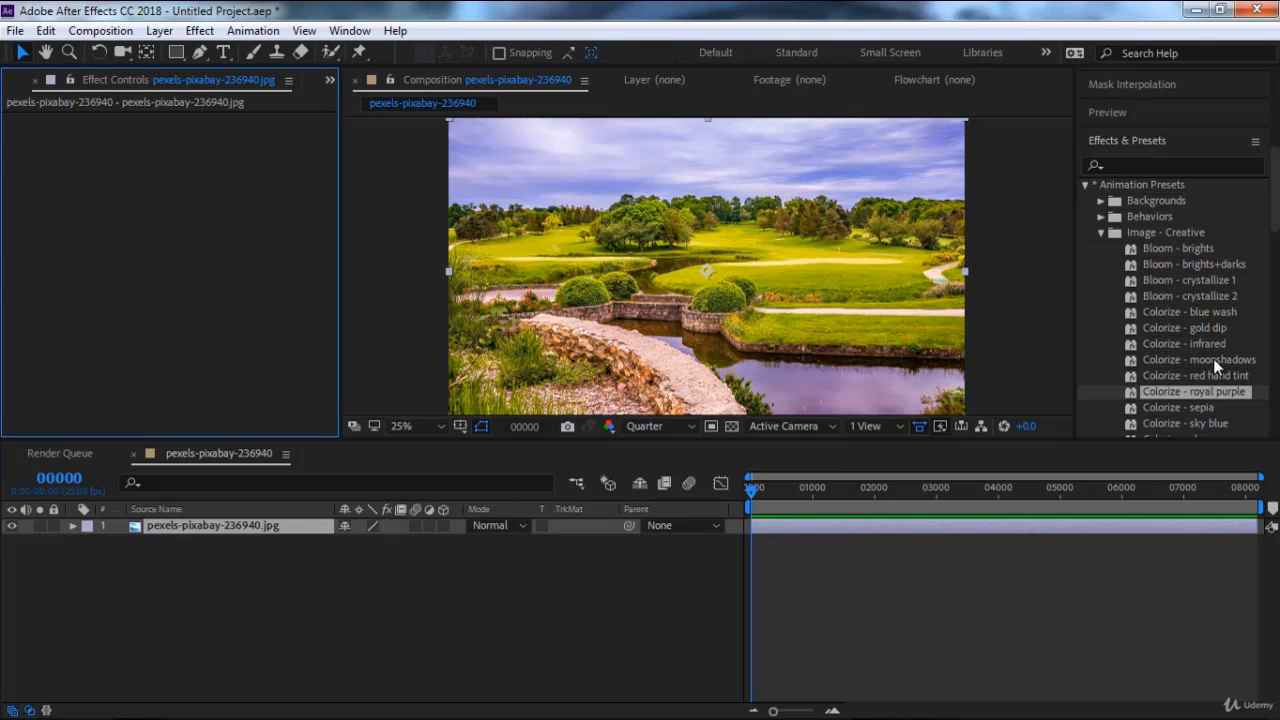
Try the Contrast - luminance preset on the image layer, preview the playback, and remove its effects.
{"action": "scroll", "coordinate": [1213, 358], "scroll_direction": "down", "scroll_amount": 4}
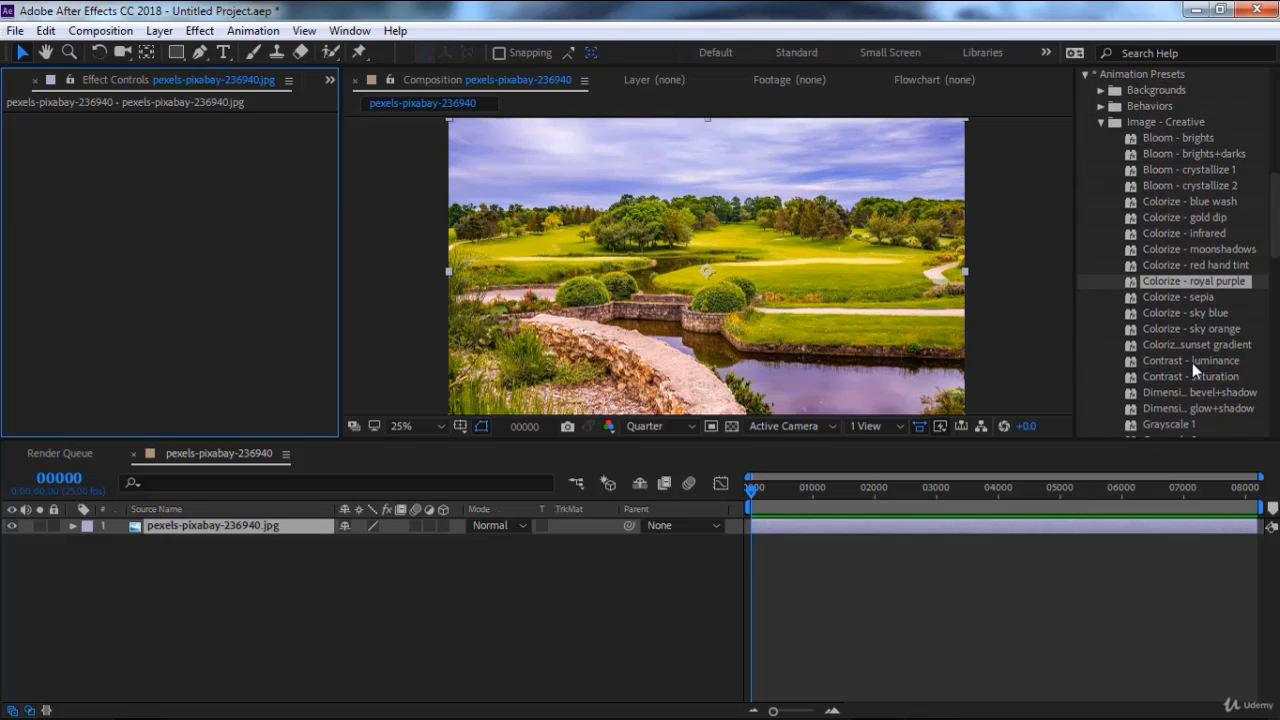
{"action": "left_click_drag", "start_coordinate": [1192, 362], "coordinate": [778, 334]}
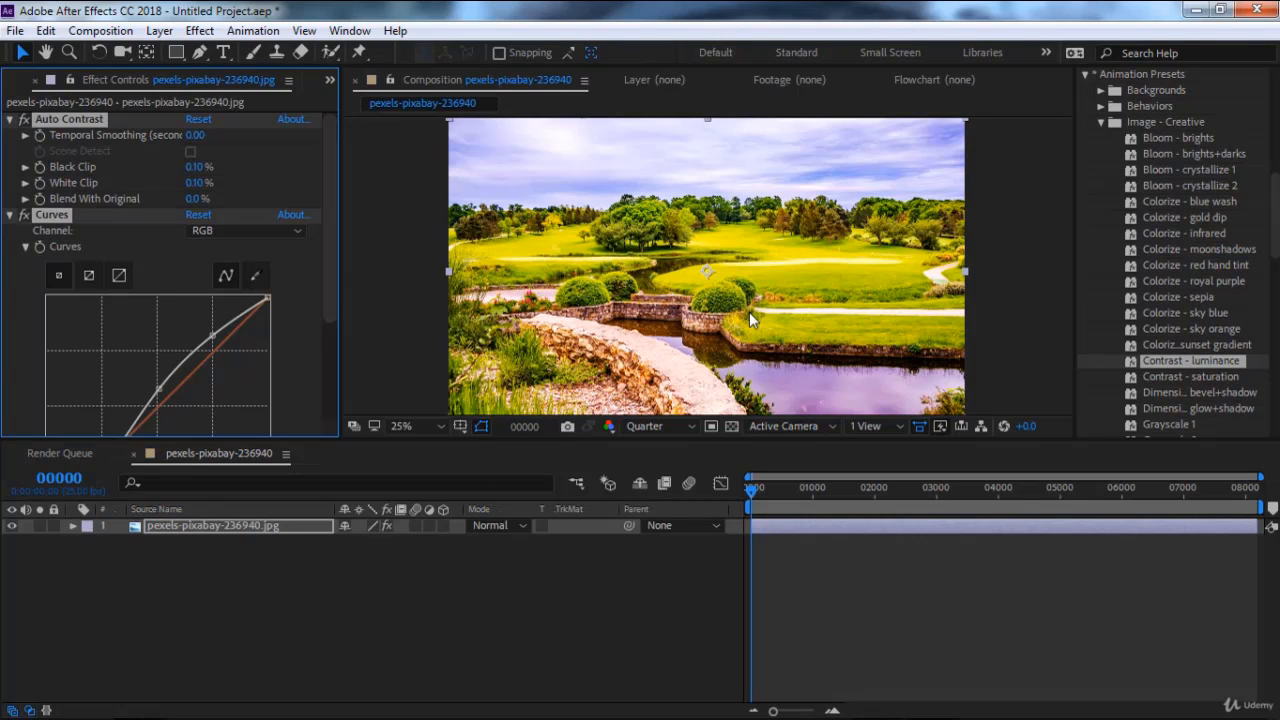
{"action": "key", "text": "space"}
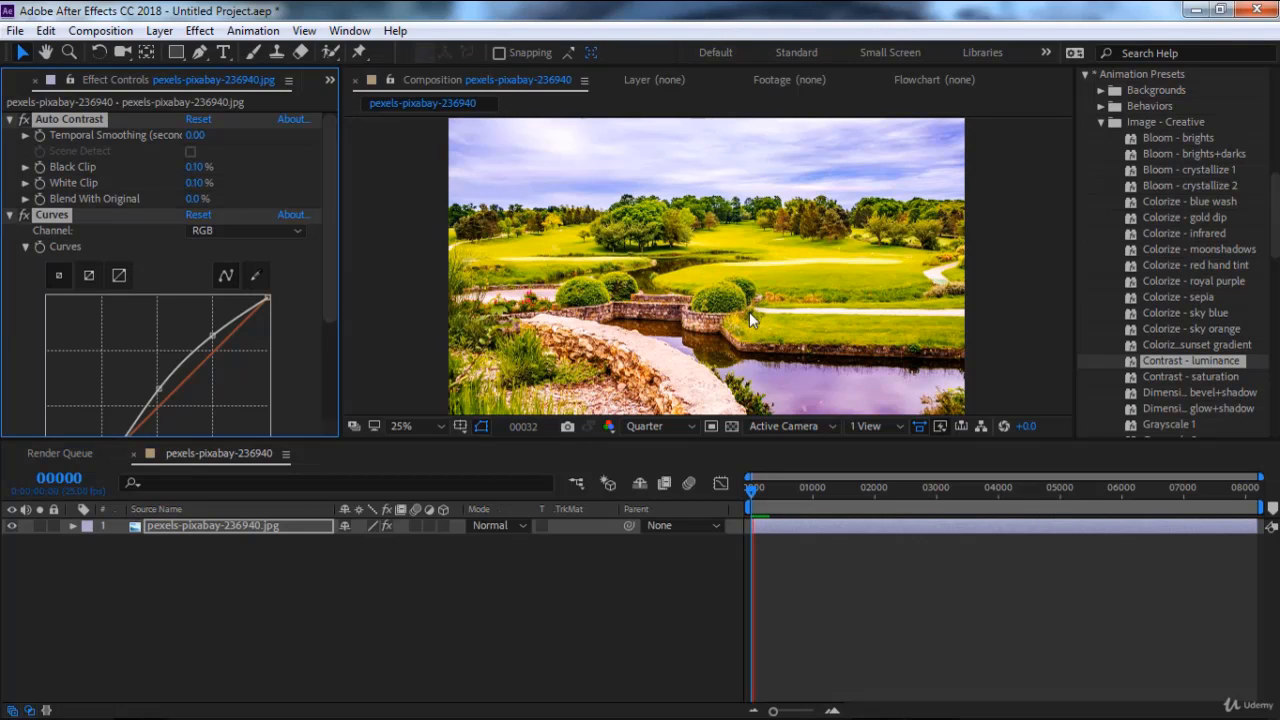
{"action": "key", "text": "space"}
{"action": "key", "text": "ctrl+shift+e"}
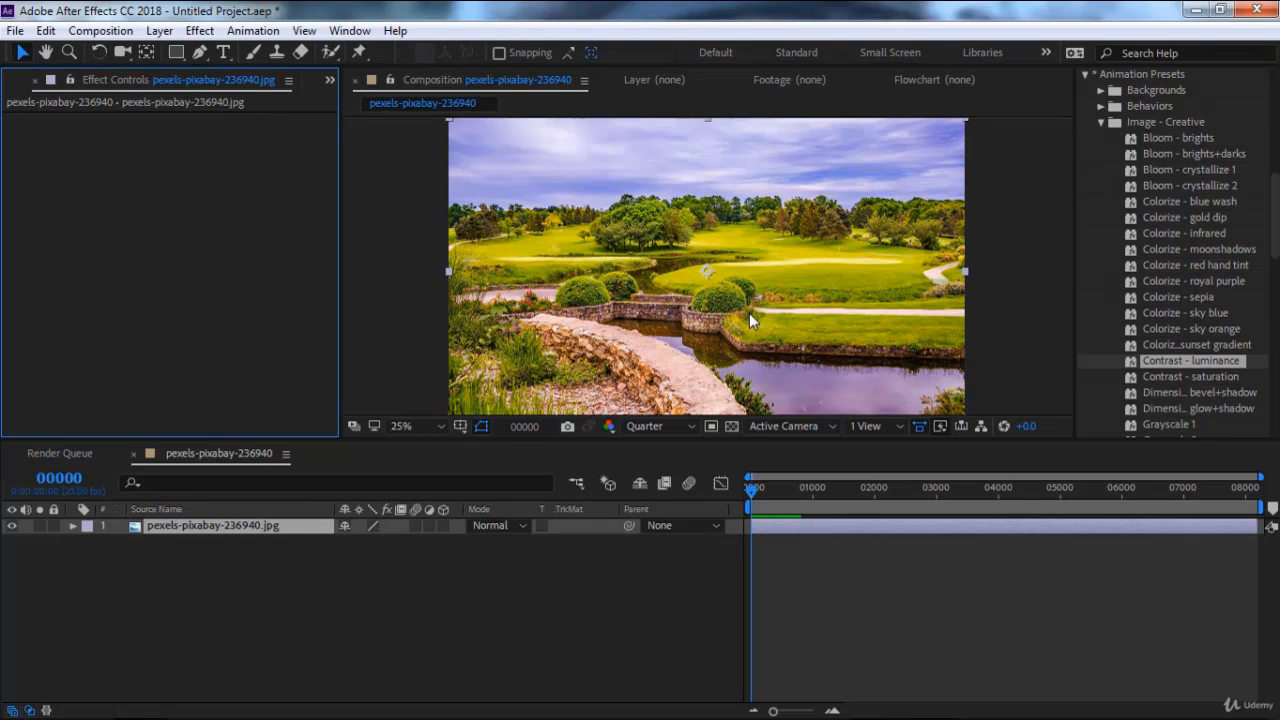
Try the Grayscale 3, Grayscale 1, Grayscale 2, Grayscale 3 and Grayscale 4 presets on the image in turn, removing each one's effects.
{"action": "scroll", "coordinate": [1170, 395], "scroll_direction": "down", "scroll_amount": 3}
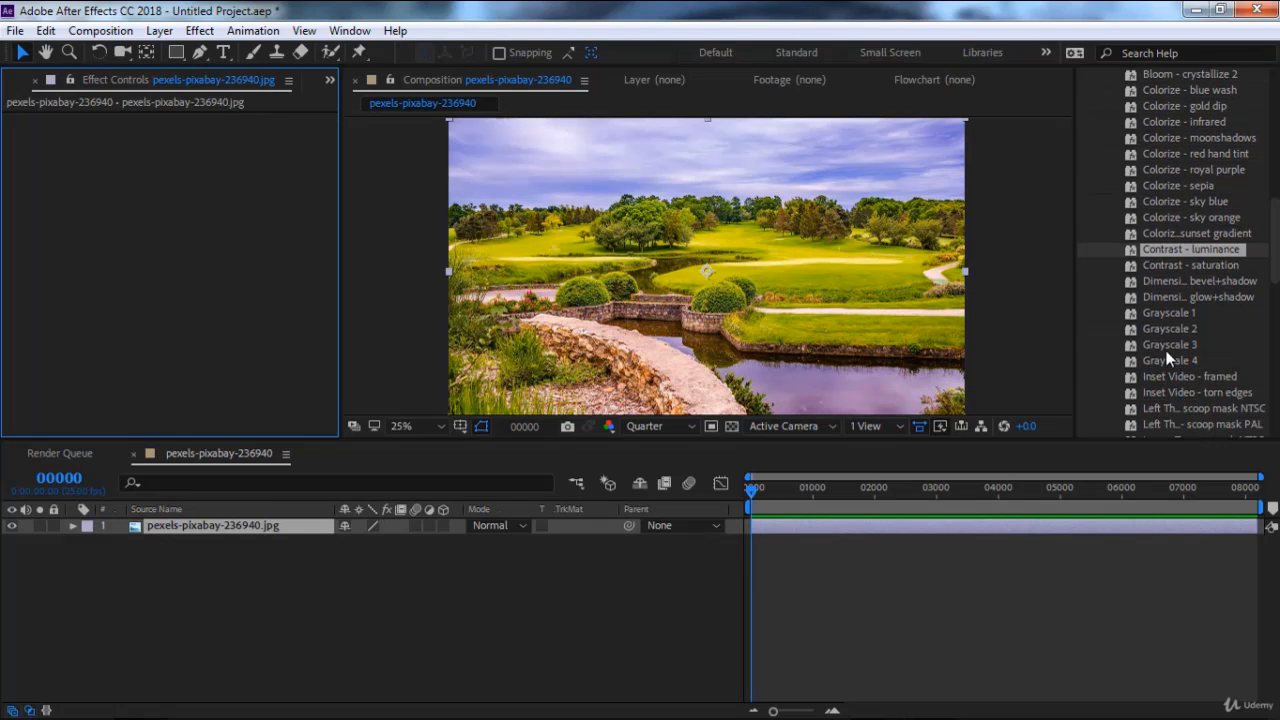
{"action": "double_click", "coordinate": [1166, 345]}
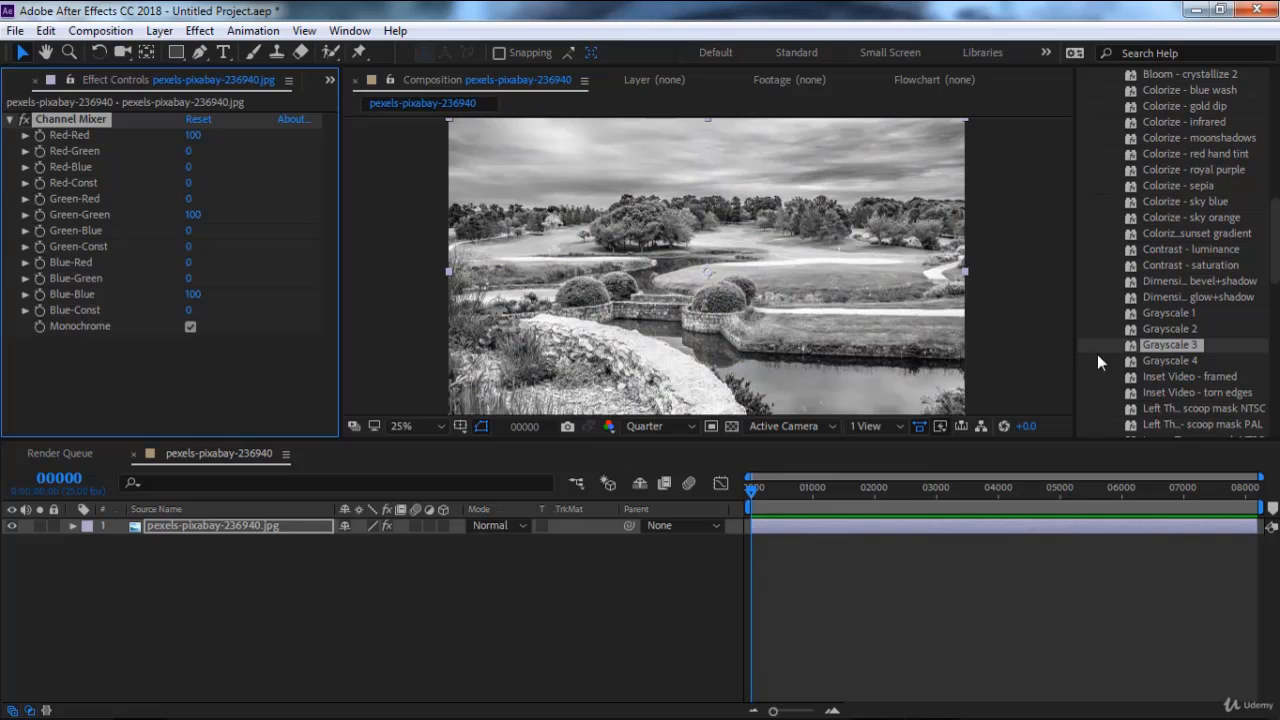
{"action": "key", "text": "ctrl+shift+e"}
{"action": "double_click", "coordinate": [1164, 312]}
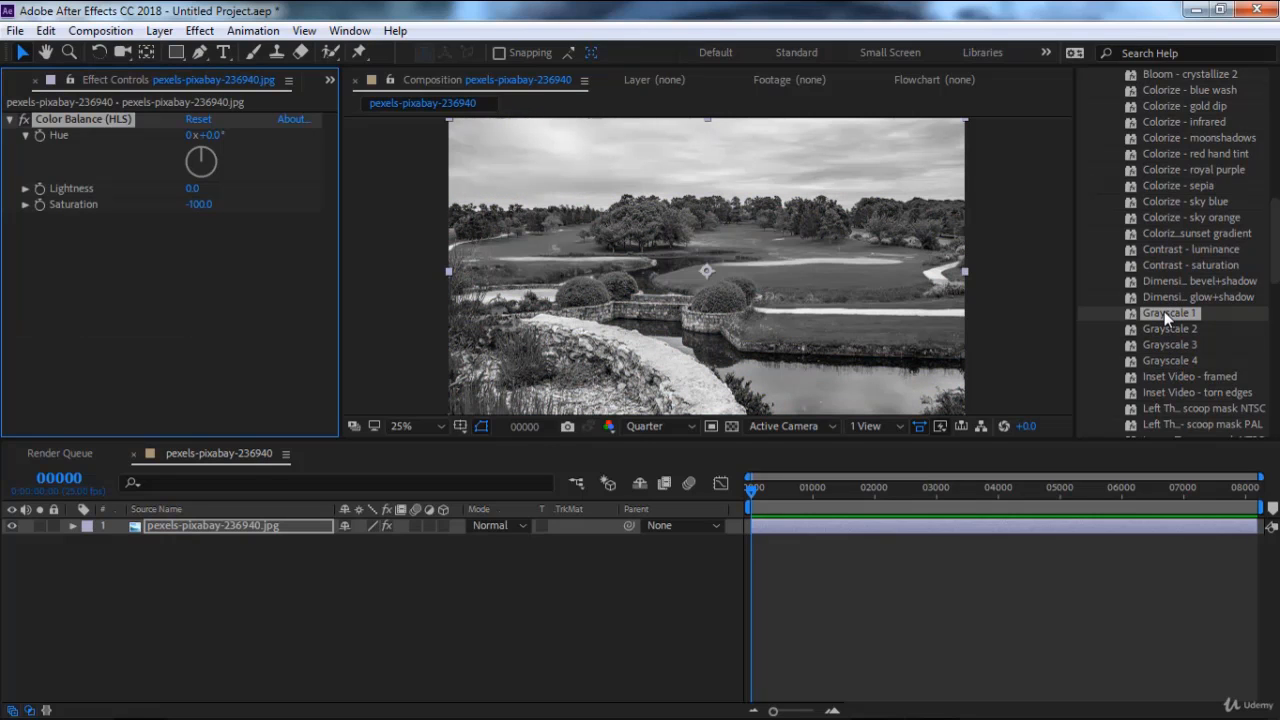
{"action": "key", "text": "ctrl+shift+e"}
{"action": "double_click", "coordinate": [1159, 330]}
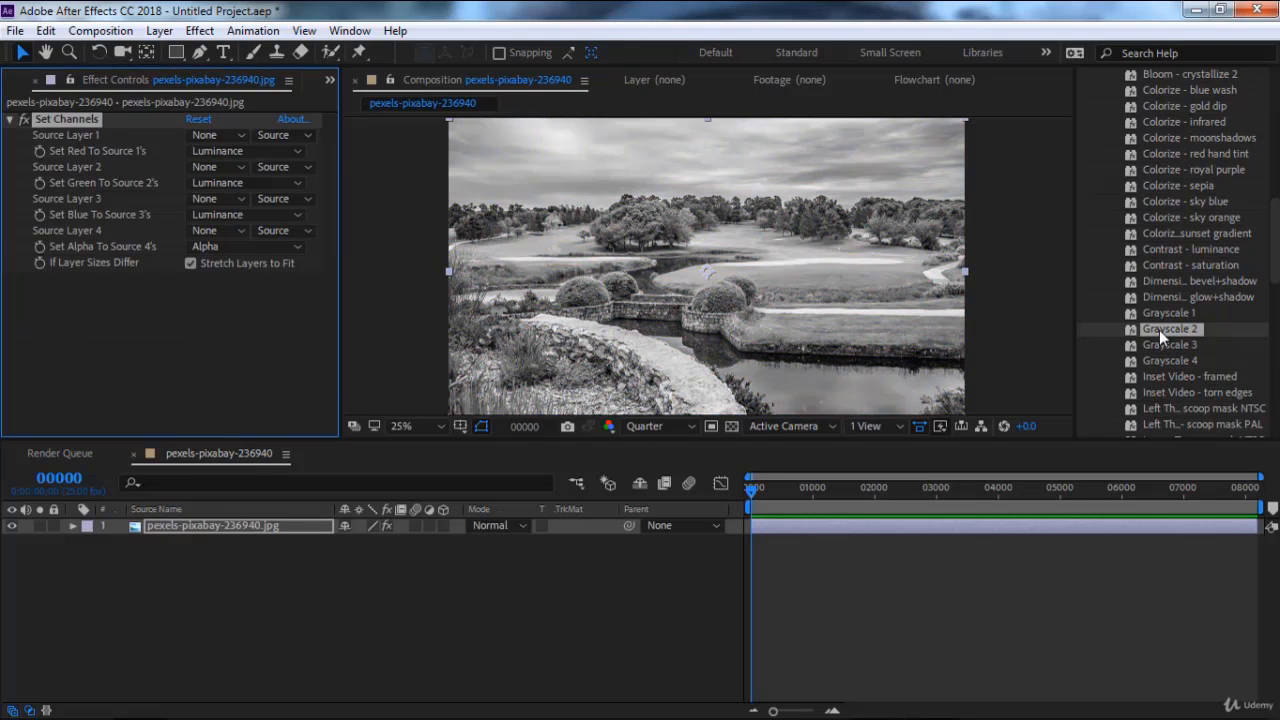
{"action": "key", "text": "ctrl+shift+e"}
{"action": "double_click", "coordinate": [1164, 345]}
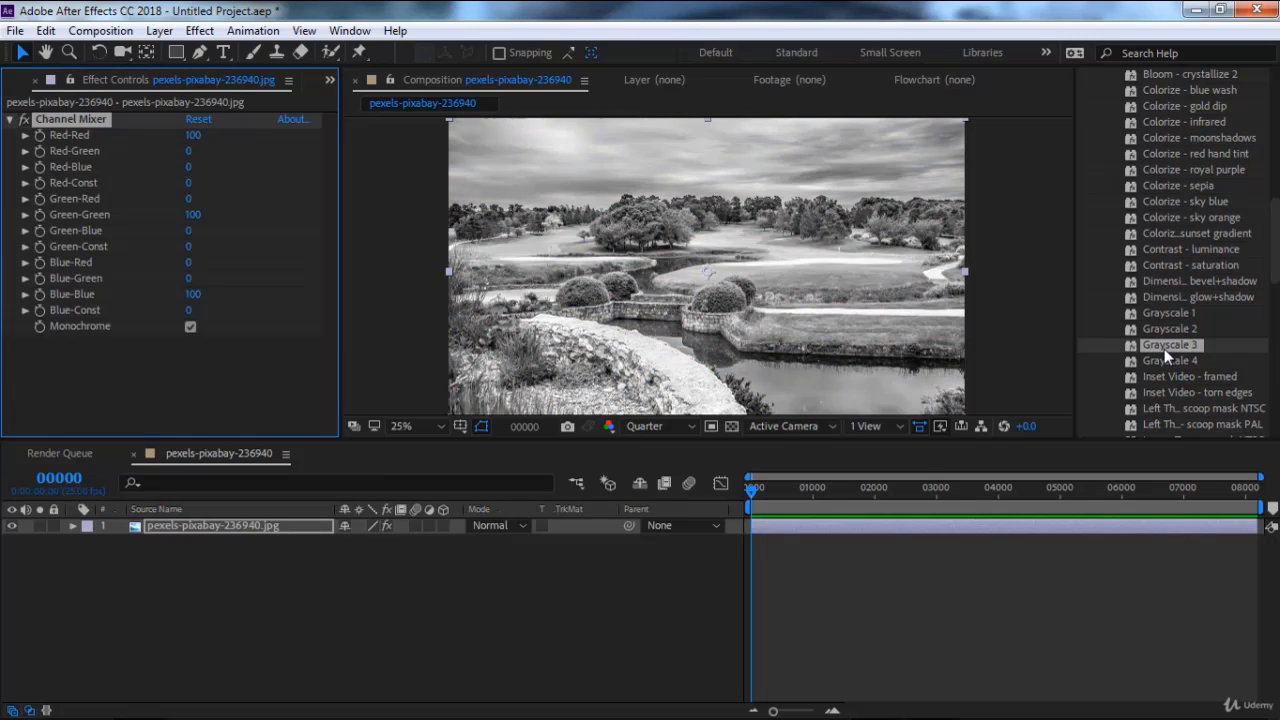
{"action": "key", "text": "ctrl+shift+e"}
{"action": "double_click", "coordinate": [1165, 362]}
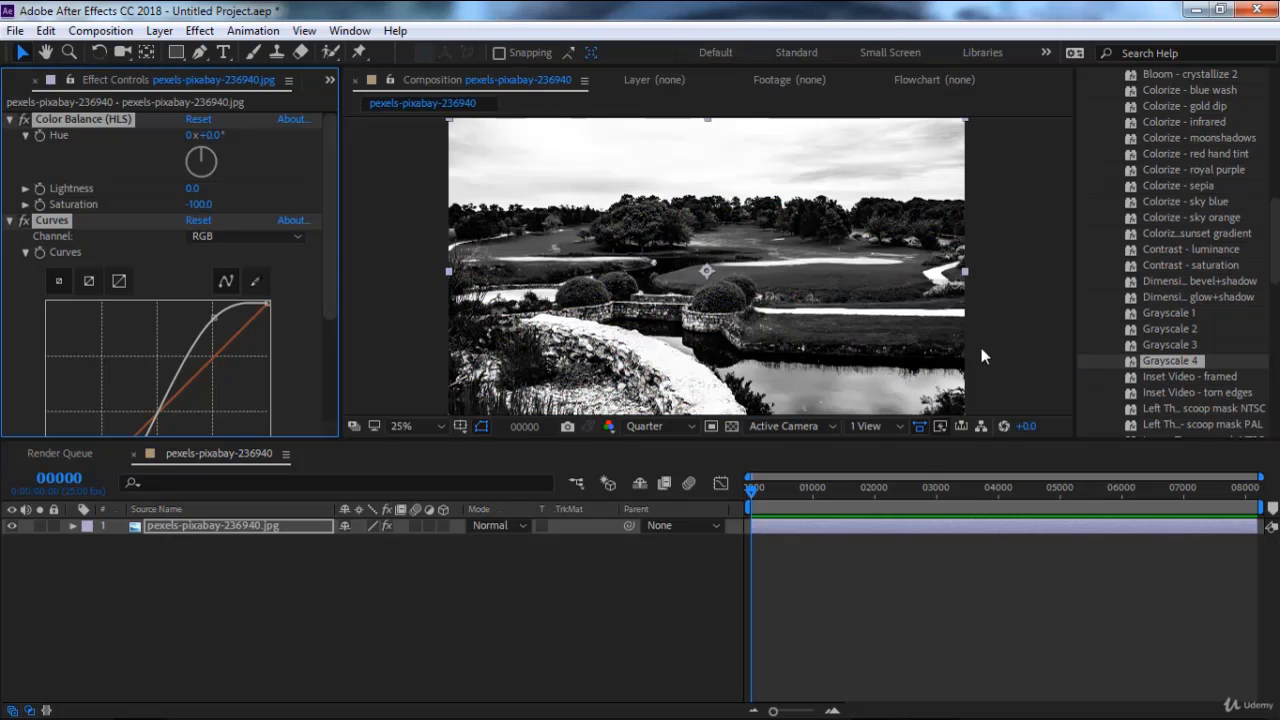
{"action": "key", "text": "ctrl+shift+e"}
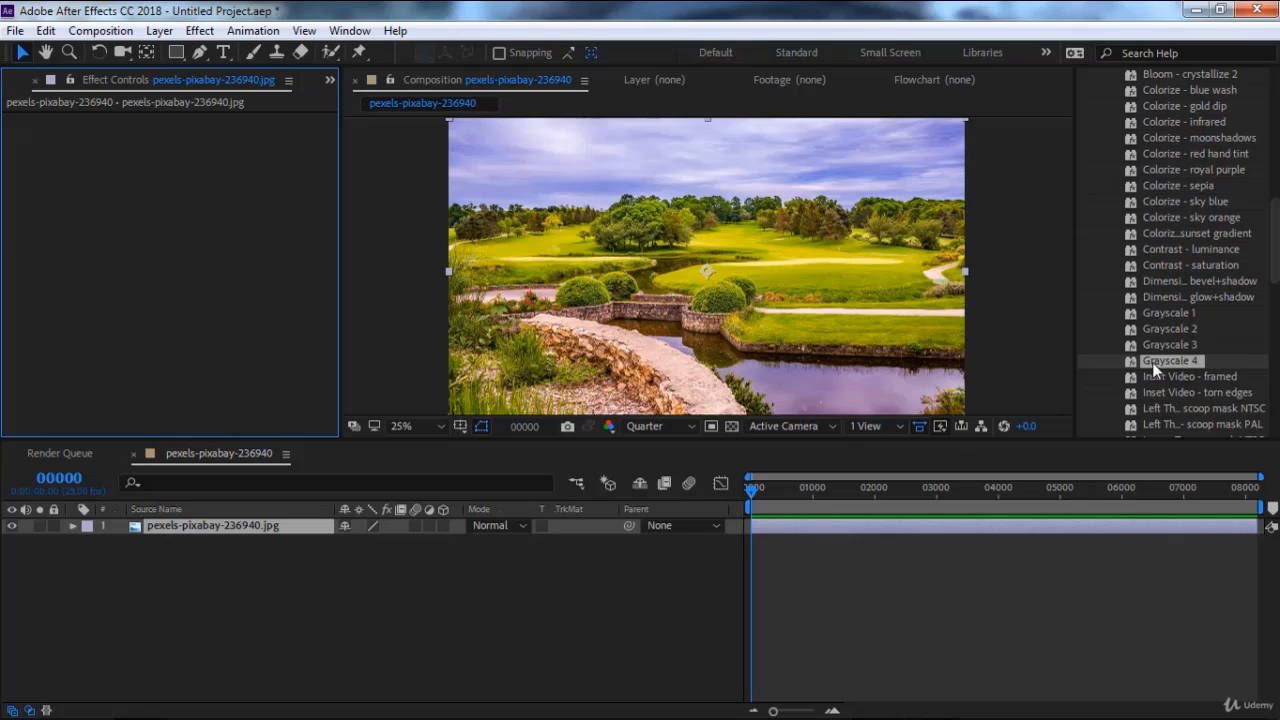
Apply the Lower Third Holdout - saturate preset to the image and toggle its effects off and on repeatedly to compare.
{"action": "scroll", "coordinate": [1152, 362], "scroll_direction": "down", "scroll_amount": 3}
{"action": "double_click", "coordinate": [1170, 342]}
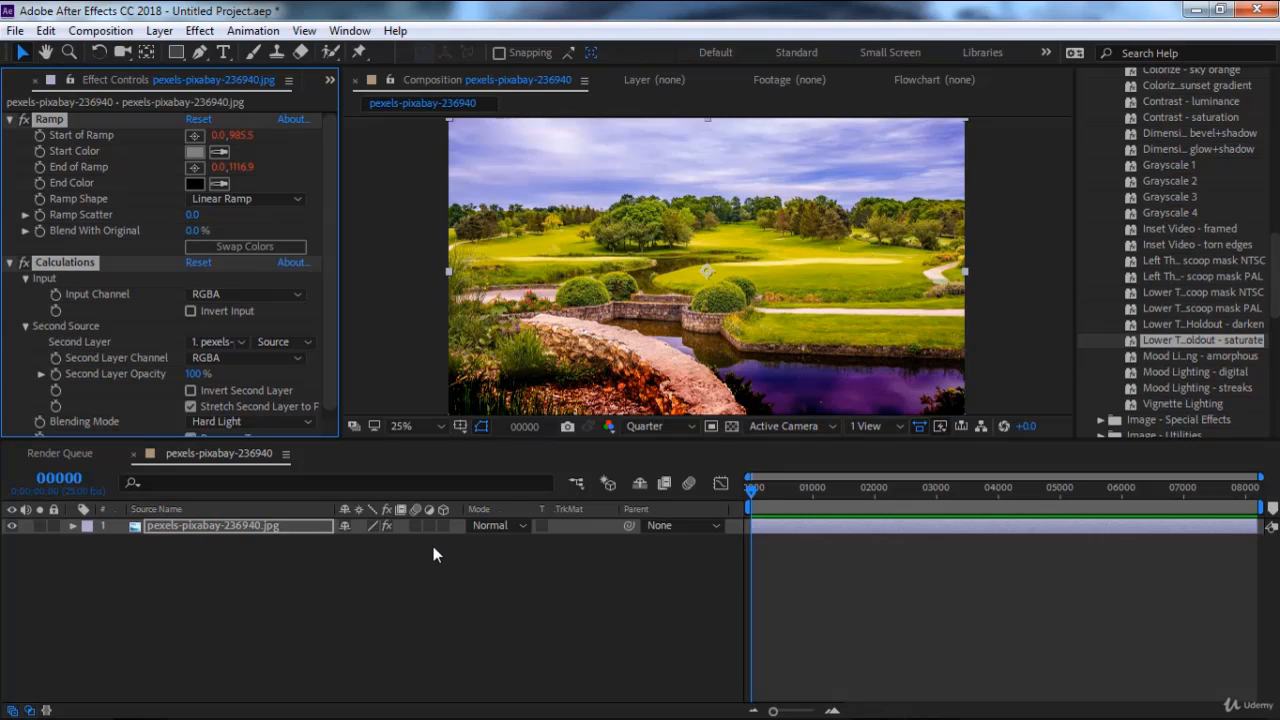
{"action": "left_click", "coordinate": [386, 525]}
{"action": "left_click", "coordinate": [386, 525]}
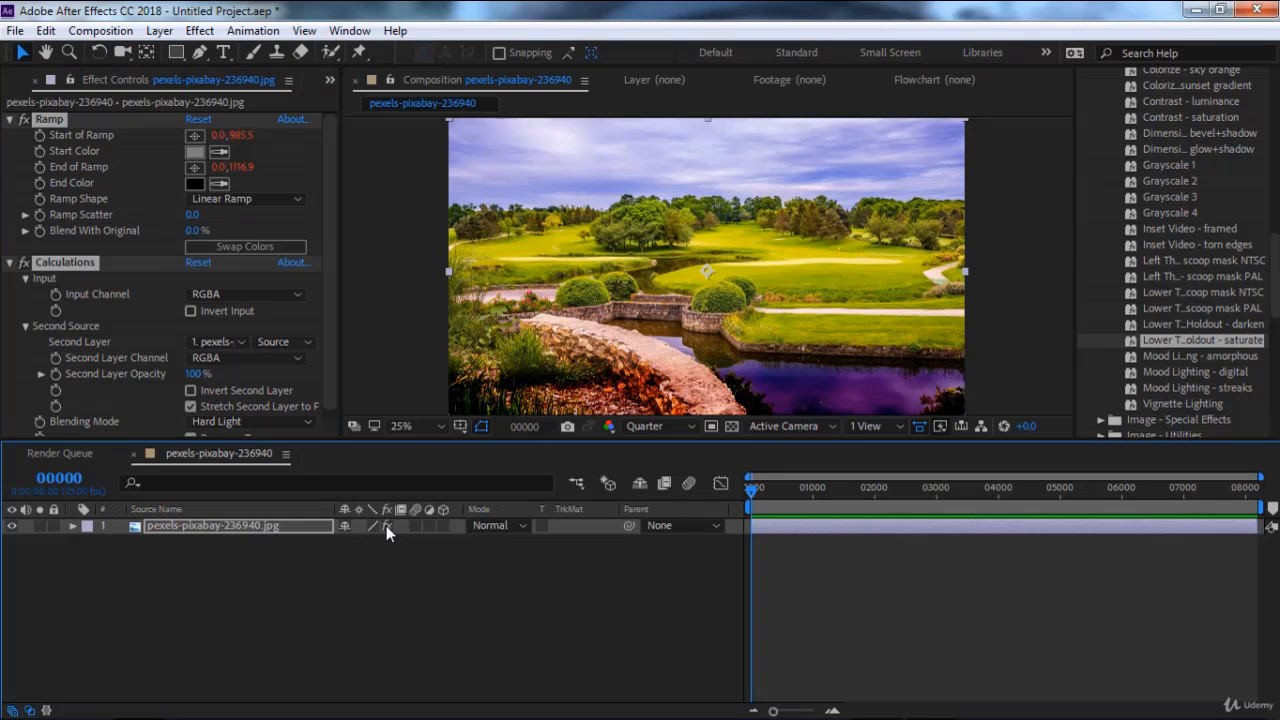
{"action": "left_click", "coordinate": [386, 525]}
{"action": "left_click", "coordinate": [386, 525]}
{"action": "left_click", "coordinate": [386, 525]}
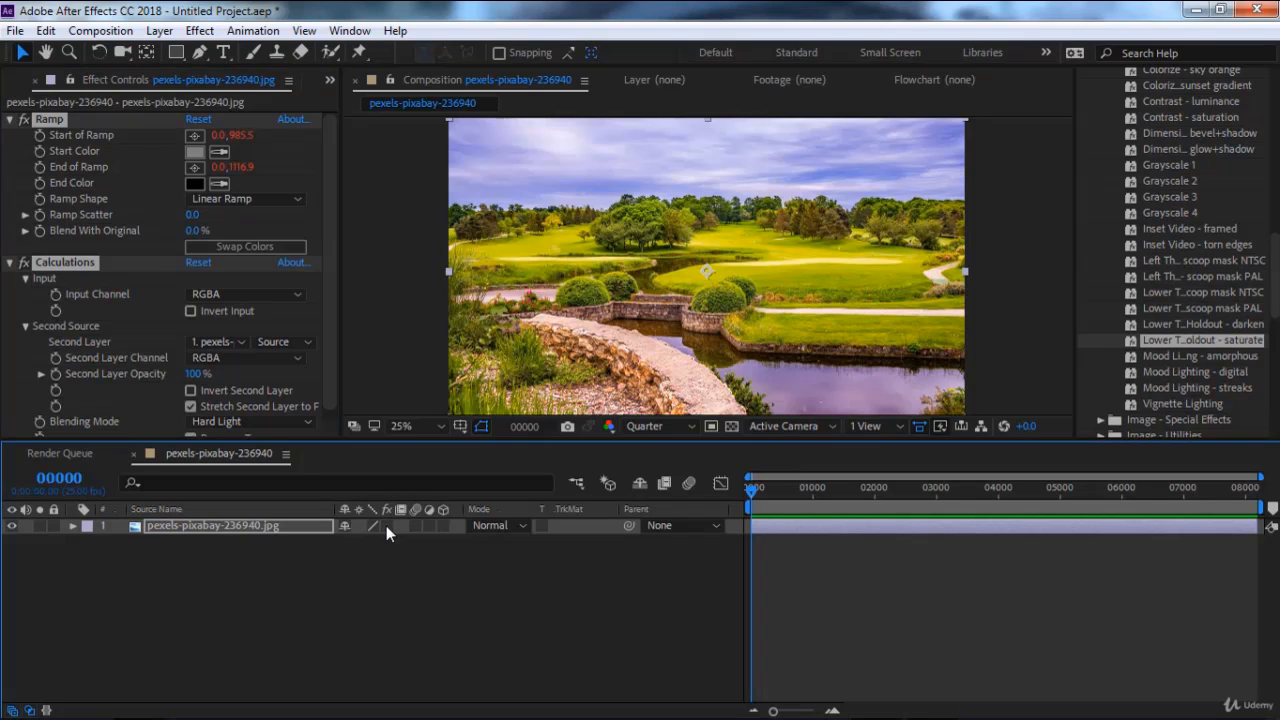
{"action": "left_click", "coordinate": [386, 525]}
{"action": "left_click", "coordinate": [386, 525]}
{"action": "left_click", "coordinate": [386, 525]}
{"action": "left_click", "coordinate": [386, 525]}
Undo the effect toggles and the applied Lower Third Holdout - saturate preset on the image layer.
{"action": "key", "text": "ctrl+z"}
{"action": "key", "text": "ctrl+z"}
{"action": "key", "text": "ctrl+z"}
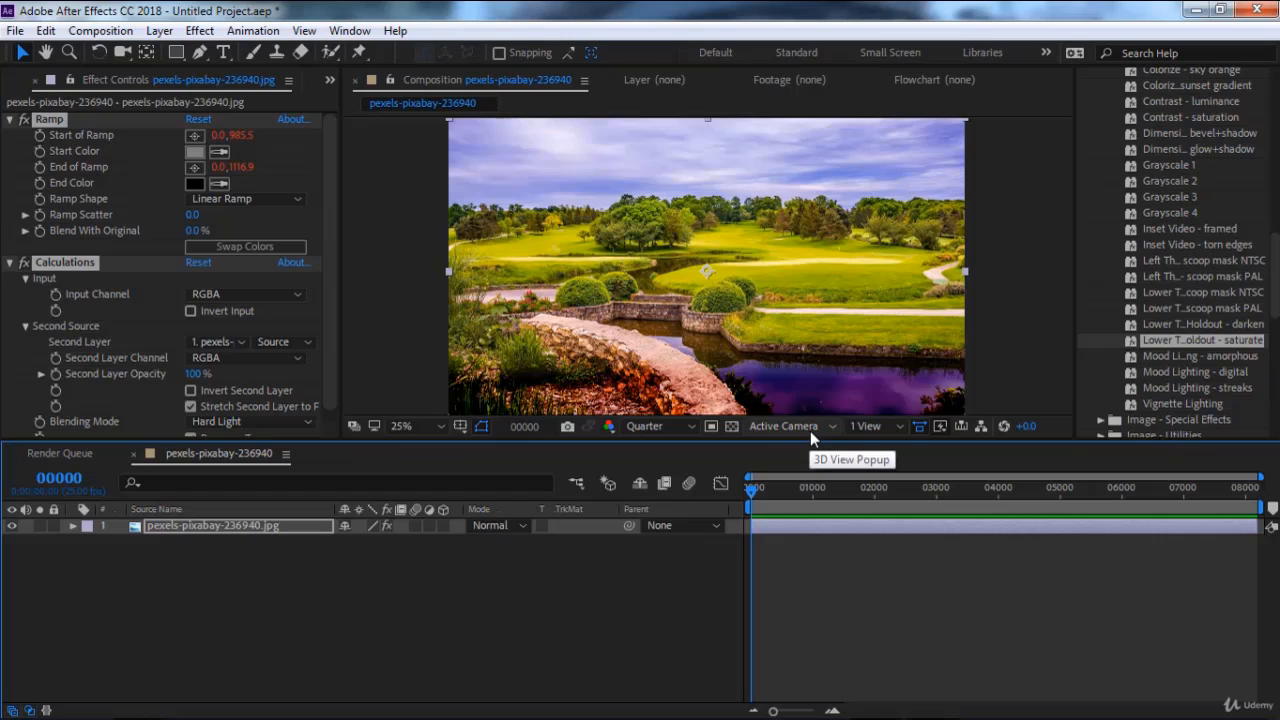
{"action": "key", "text": "ctrl+z"}
{"action": "key", "text": "ctrl+z"}
{"action": "key", "text": "ctrl+z"}
{"action": "key", "text": "ctrl+z"}
{"action": "key", "text": "ctrl+z"}
{"action": "key", "text": "ctrl+z"}
Try the Mood Lighting - streaks preset on the image, preview the playback from the start, and remove its effects.
{"action": "scroll", "coordinate": [1166, 330], "scroll_direction": "down", "scroll_amount": 3}
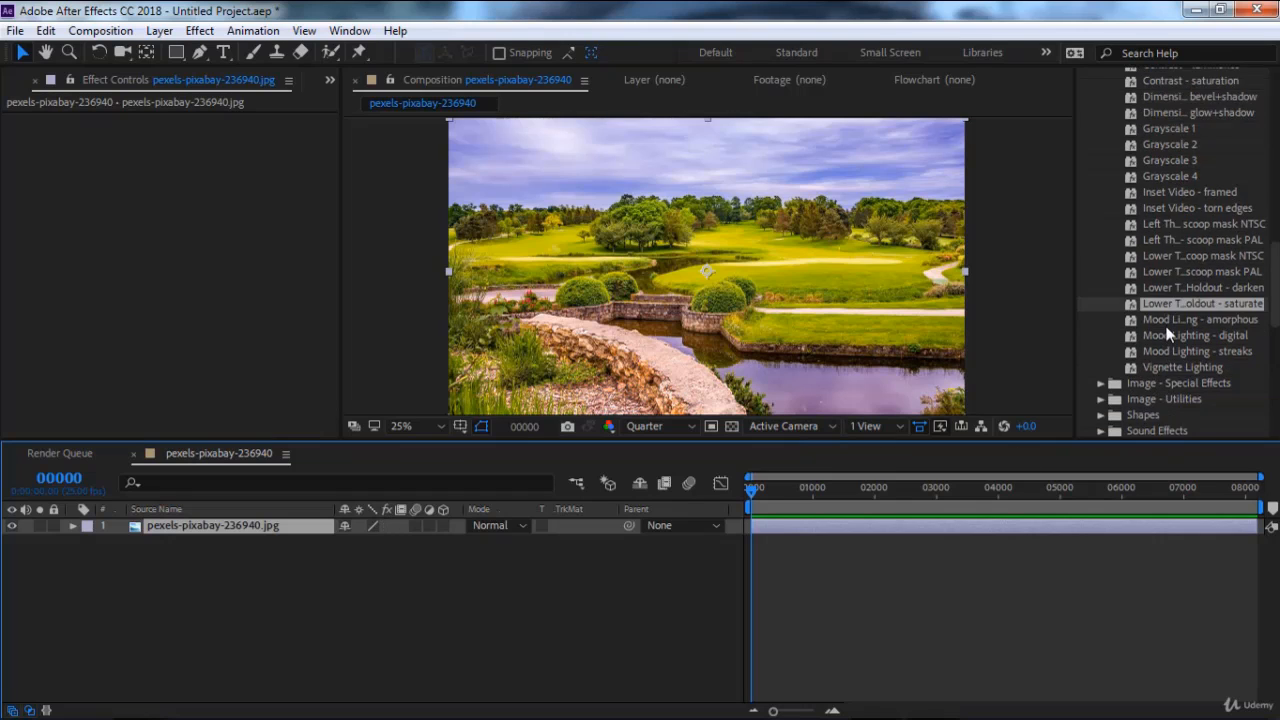
{"action": "double_click", "coordinate": [1167, 312]}
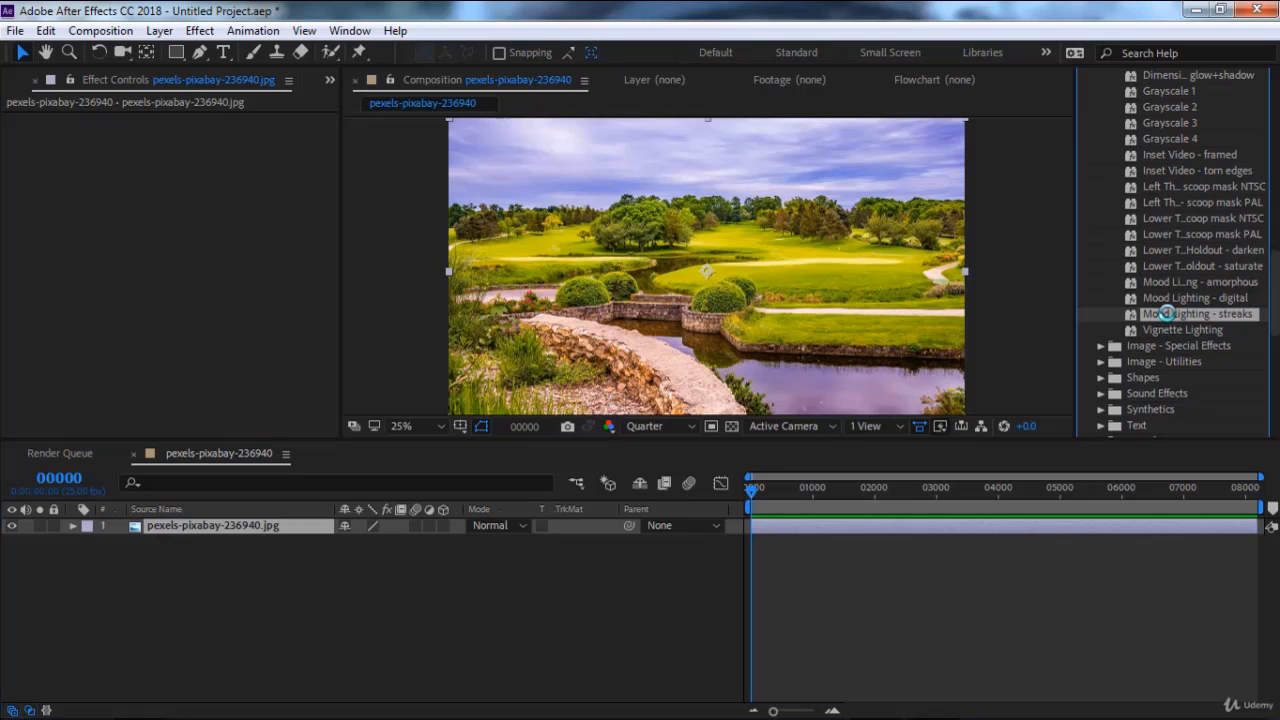
{"action": "key", "text": "space"}
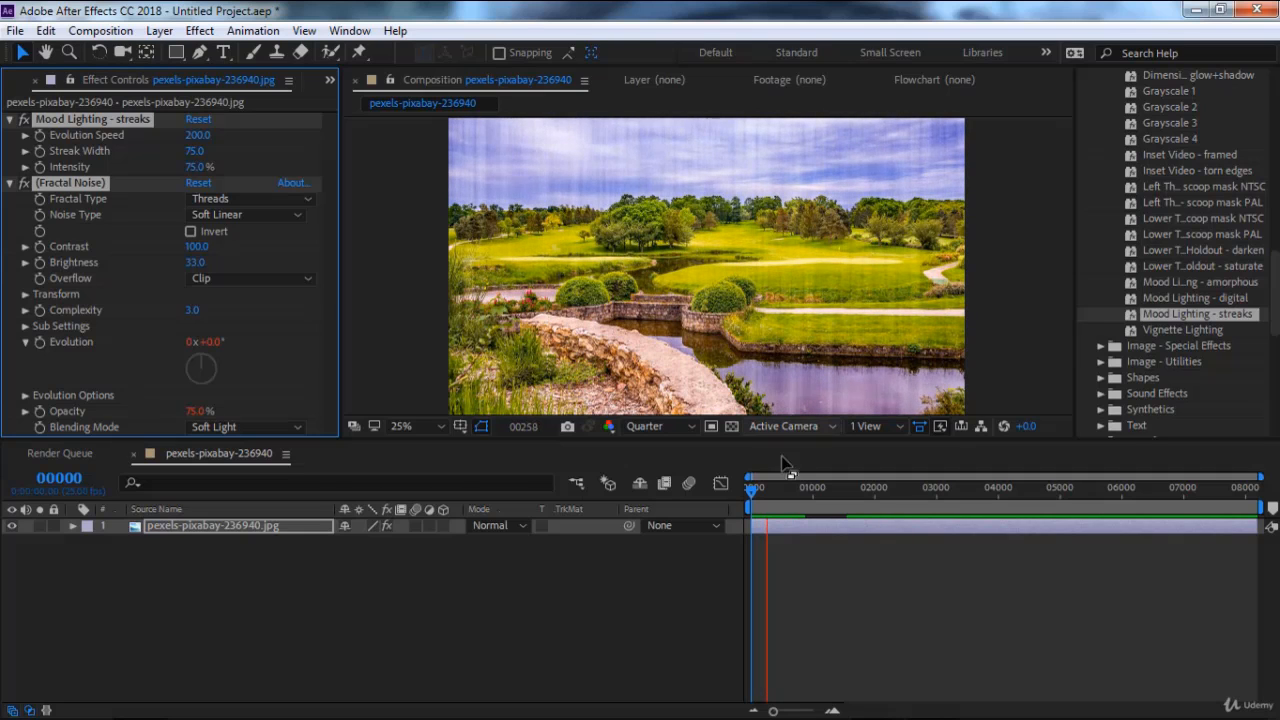
{"action": "left_click", "coordinate": [775, 489]}
{"action": "left_click_drag", "start_coordinate": [748, 491], "coordinate": [745, 482]}
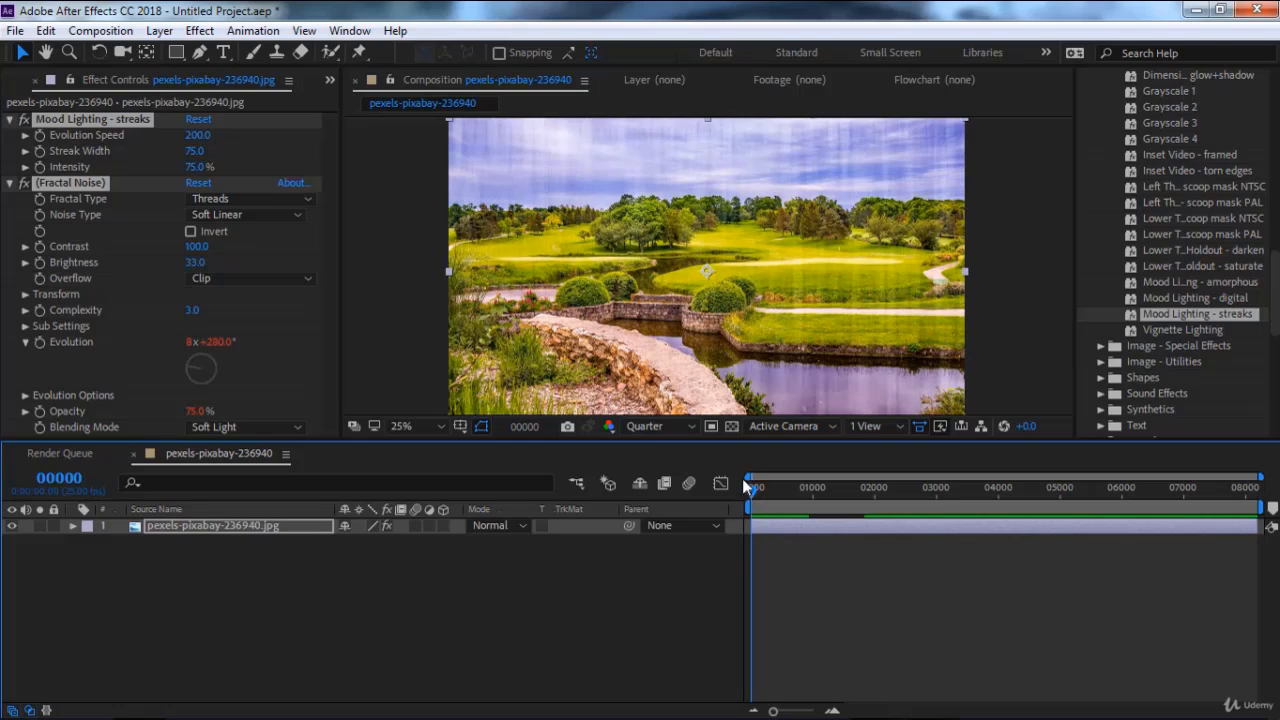
{"action": "key", "text": "Delete"}
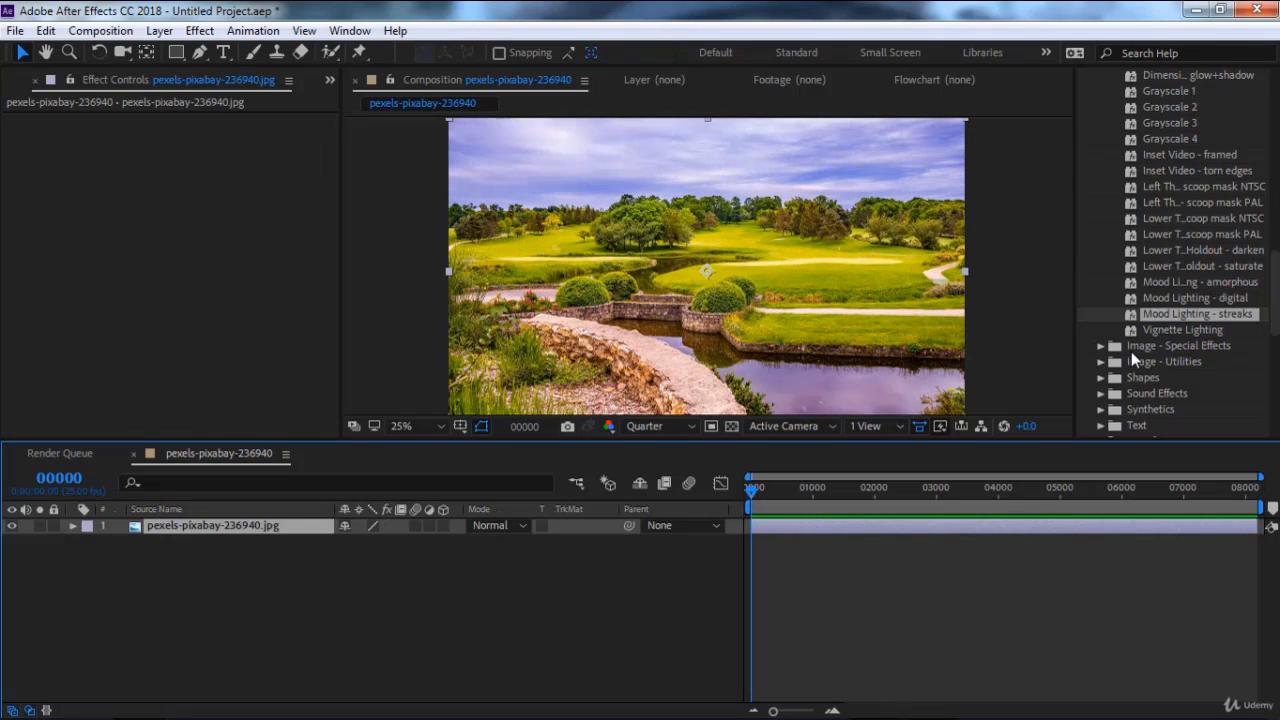
Expand the Image - Special Effects folder, try the Bad TV 1 - warp preset on the image with a playback preview, and undo it.
{"action": "left_click", "coordinate": [1101, 346]}
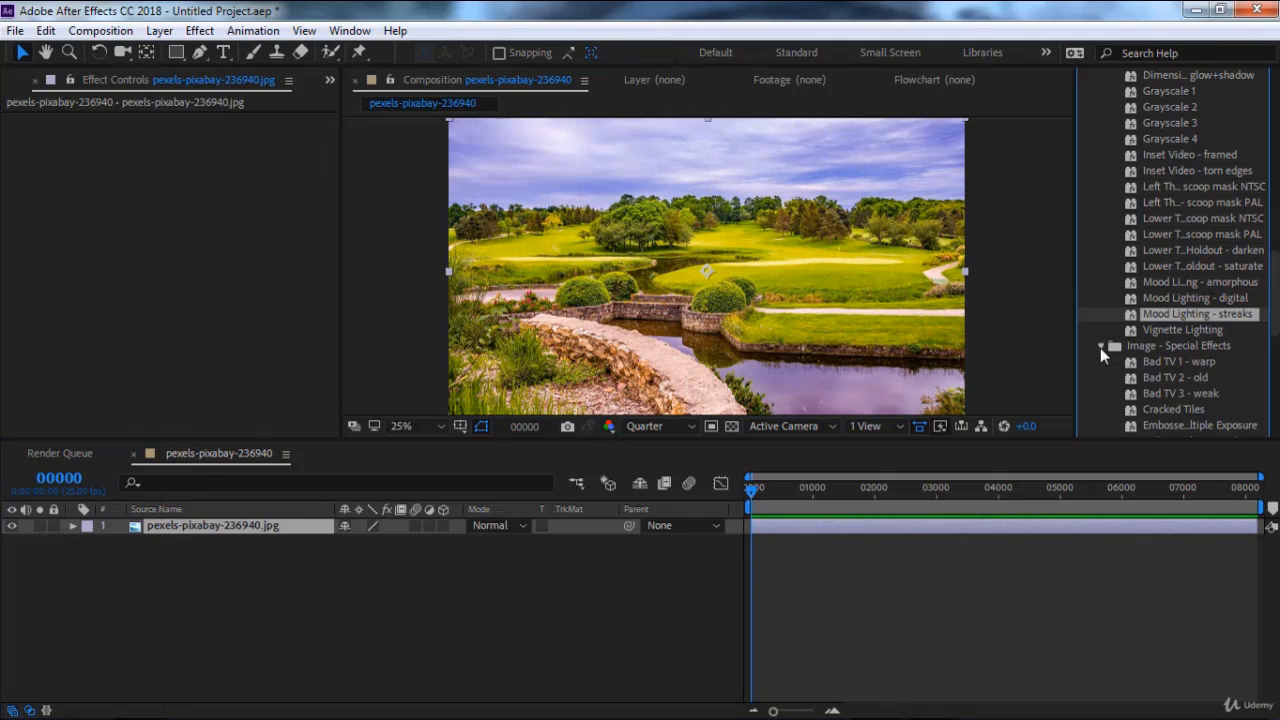
{"action": "double_click", "coordinate": [1163, 362]}
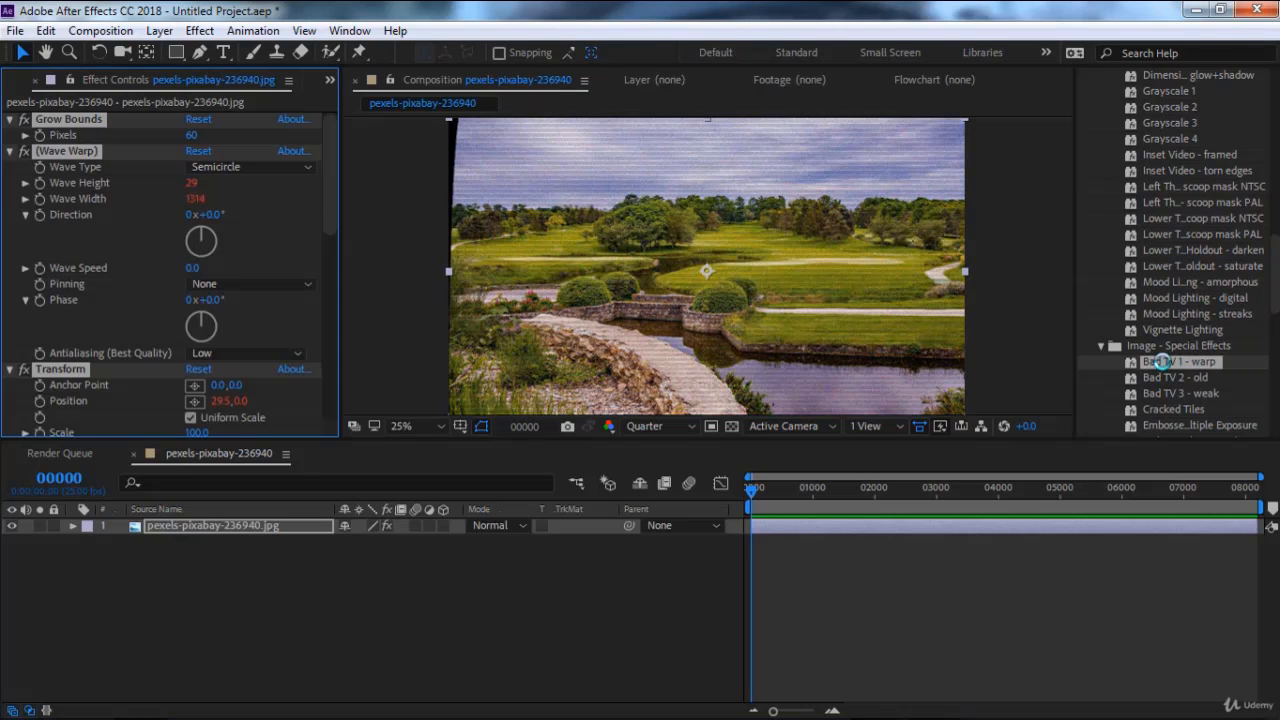
{"action": "key", "text": "space"}
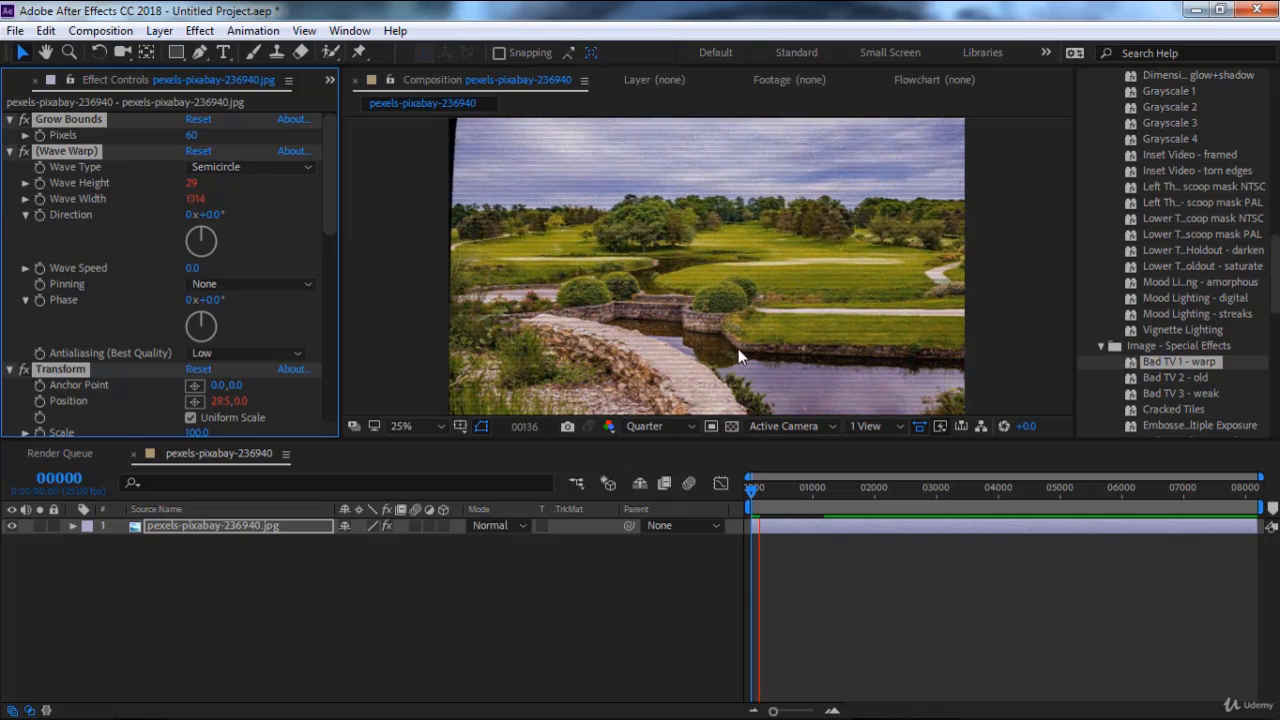
{"action": "key", "text": "space"}
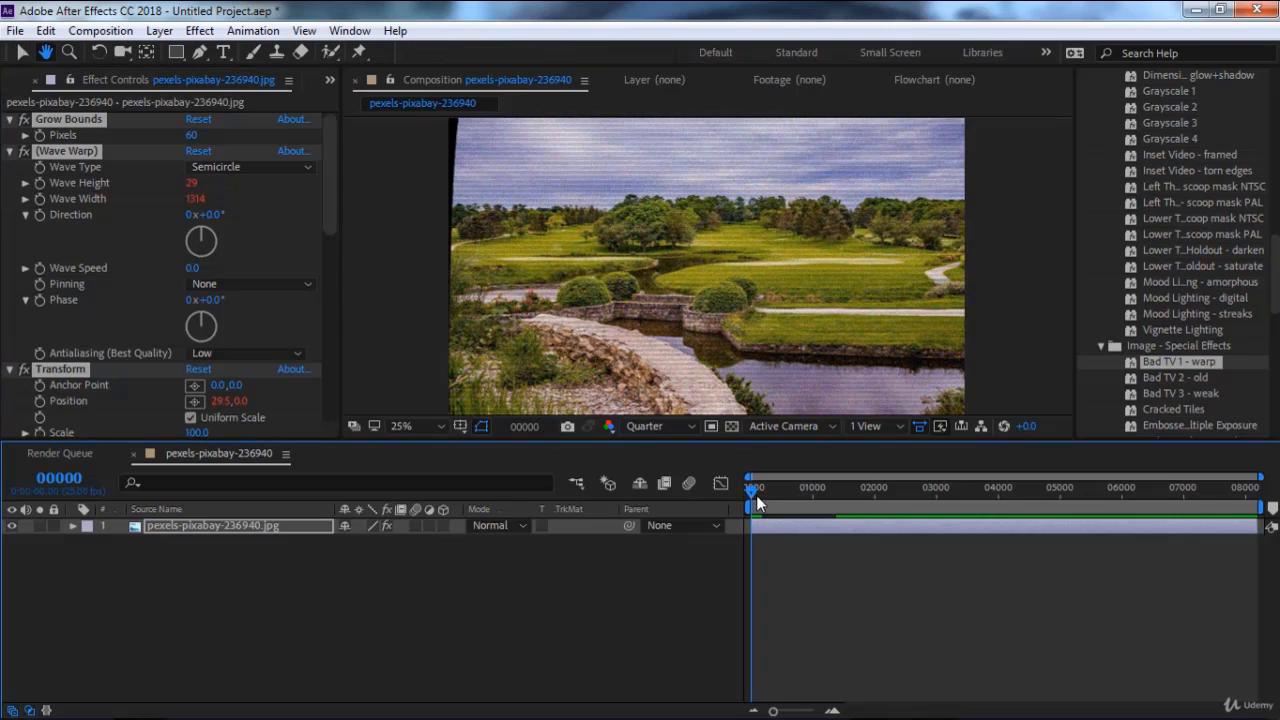
{"action": "key", "text": "ctrl+z"}
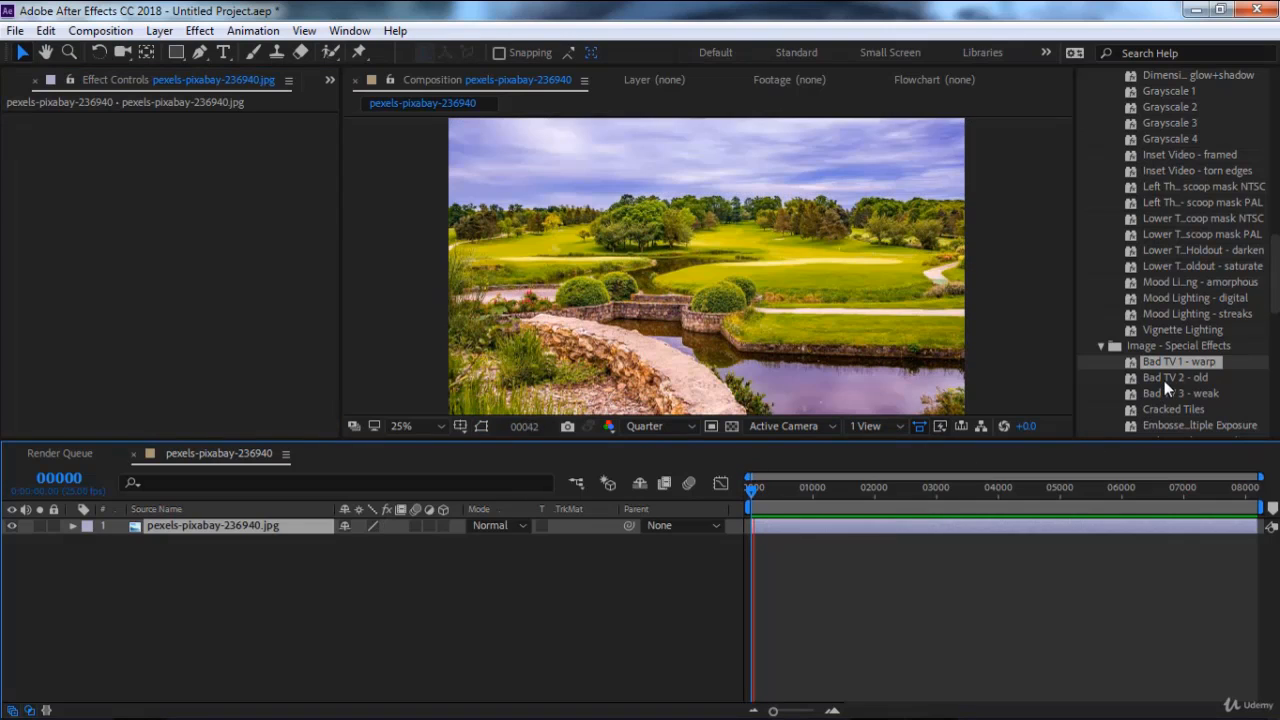
Try the Bad TV 2 - old preset on the image, preview the playback, and remove its effects.
{"action": "double_click", "coordinate": [1168, 377]}
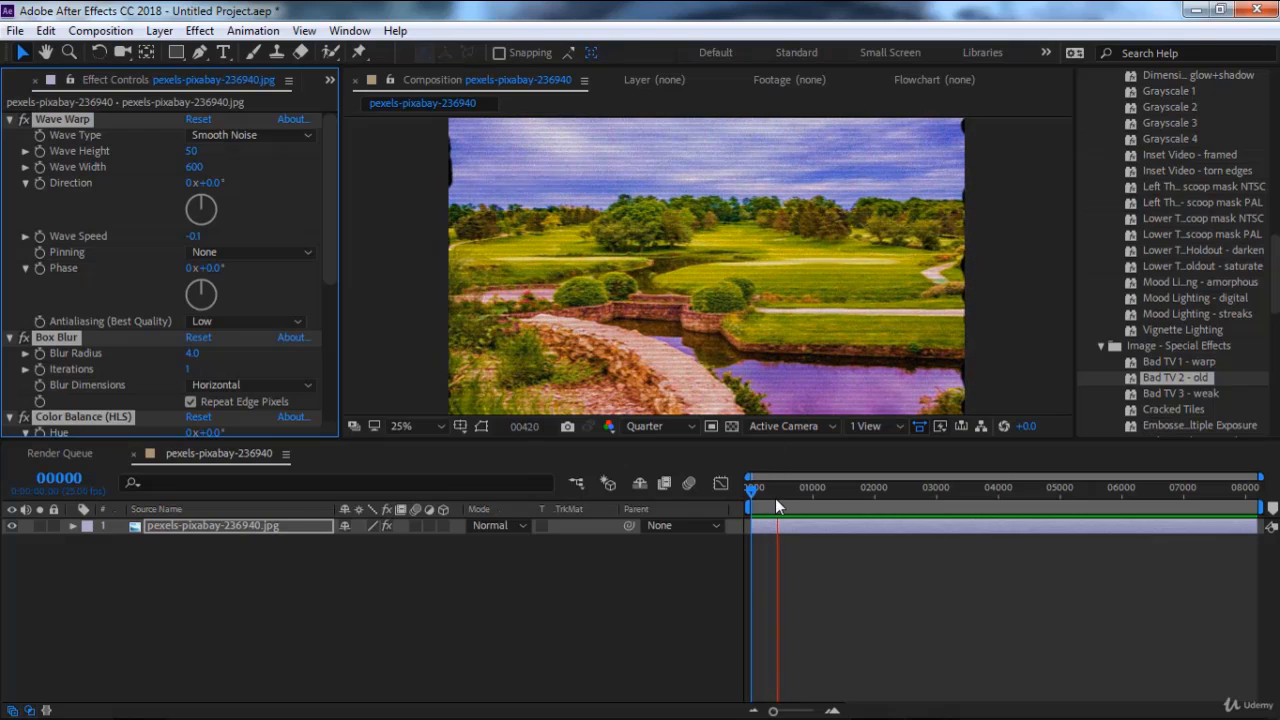
{"action": "key", "text": "space"}
{"action": "key", "text": "ctrl+shift+e"}
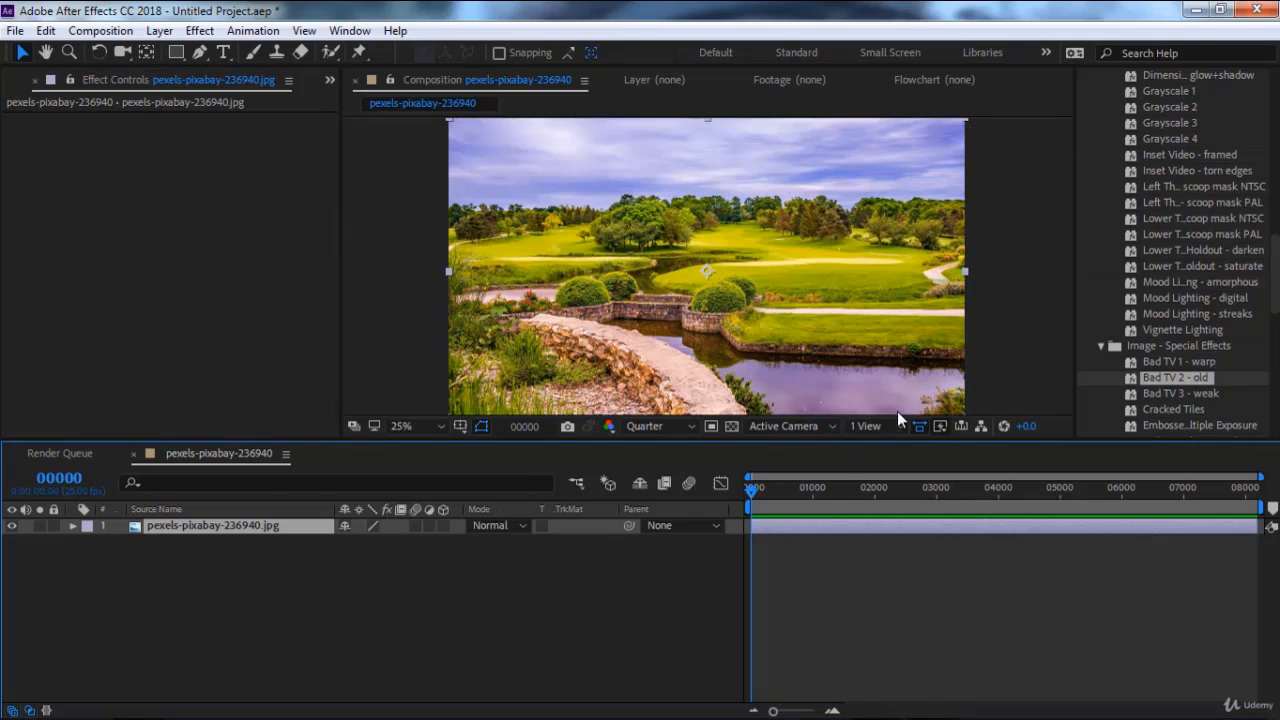
Try the Bad TV 3 - weak preset on the image layer, preview the playback, and undo the preset.
{"action": "double_click", "coordinate": [1172, 394]}
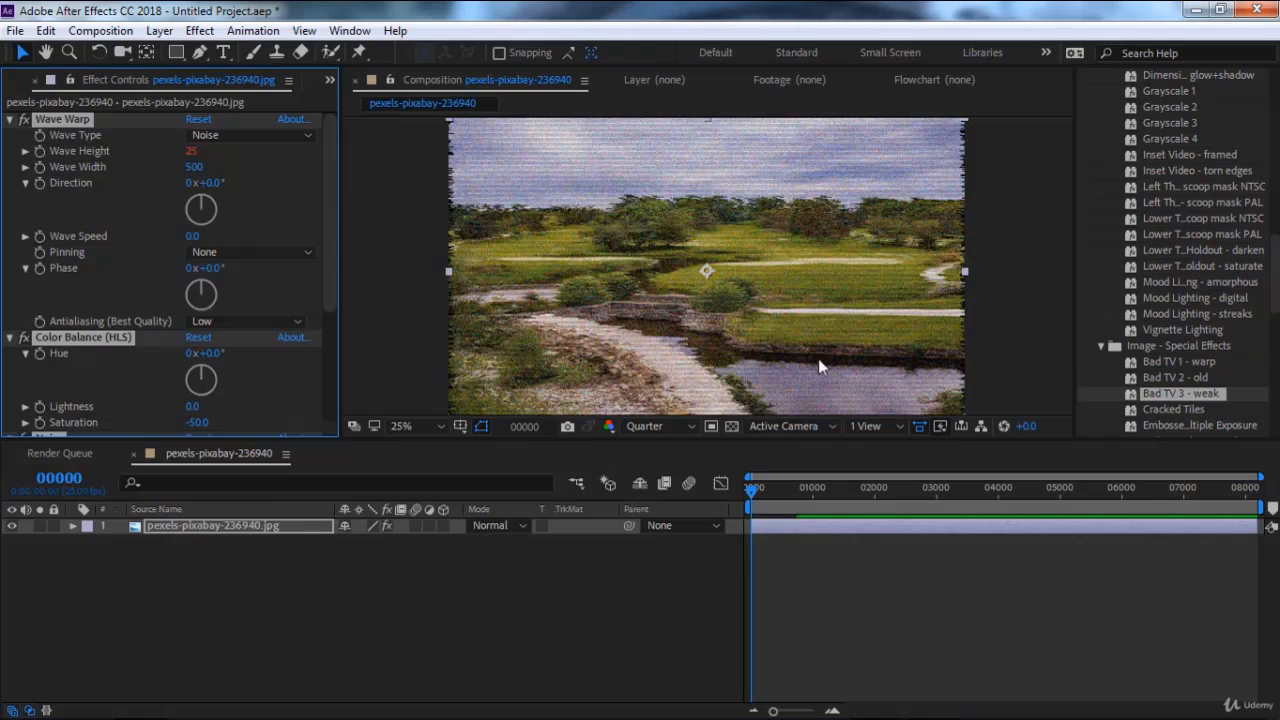
{"action": "key", "text": "space"}
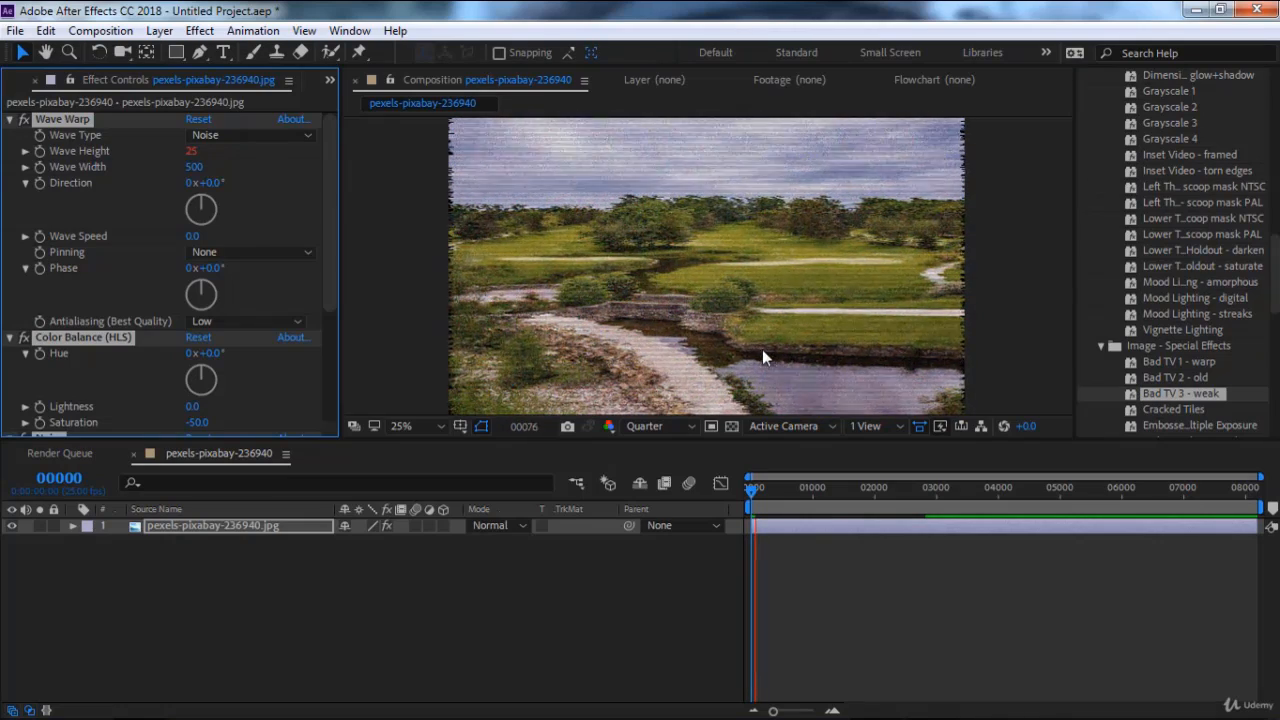
{"action": "key", "text": "space"}
{"action": "mouse_move", "coordinate": [755, 488]}
{"action": "left_mouse_down"}
{"action": "mouse_move", "coordinate": [780, 491]}
{"action": "mouse_move", "coordinate": [752, 490]}
{"action": "left_mouse_up"}
{"action": "key", "text": "ctrl+z"}
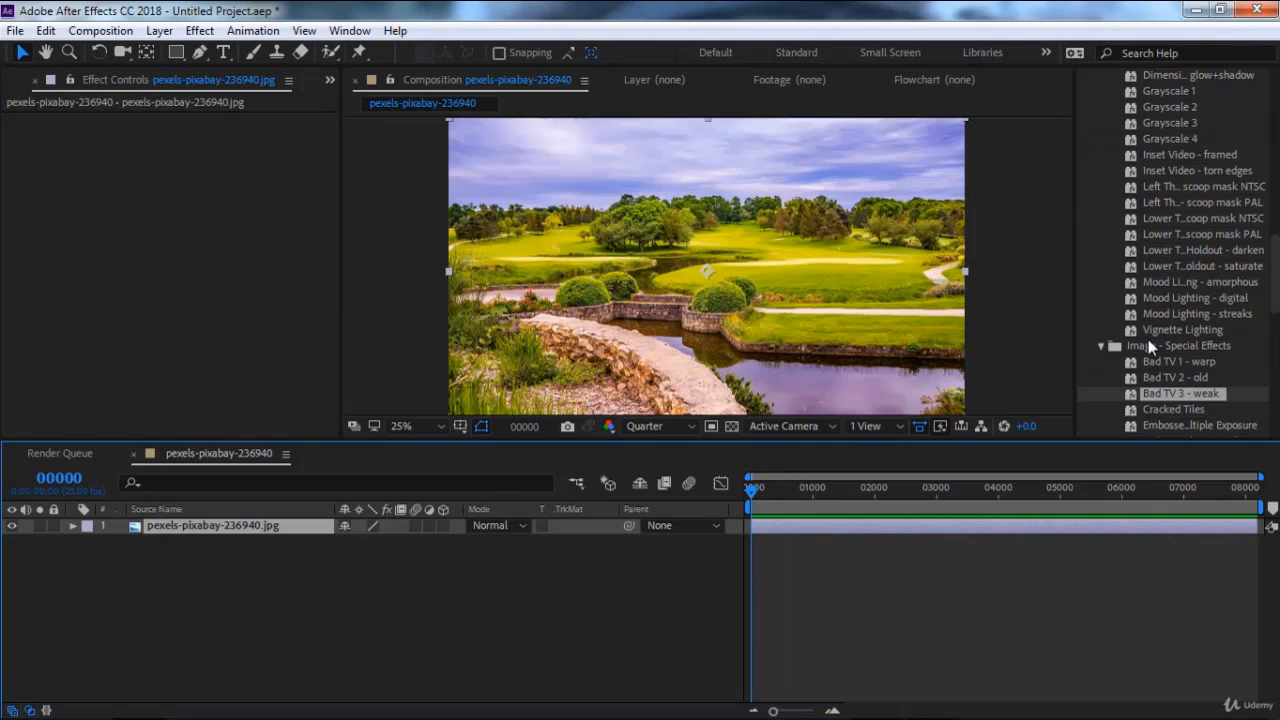
Try the Cracked Tiles preset and the embossed Multiple Exposure preset on the image in turn, undoing each one.
{"action": "scroll", "coordinate": [1150, 341], "scroll_direction": "down", "scroll_amount": 3}
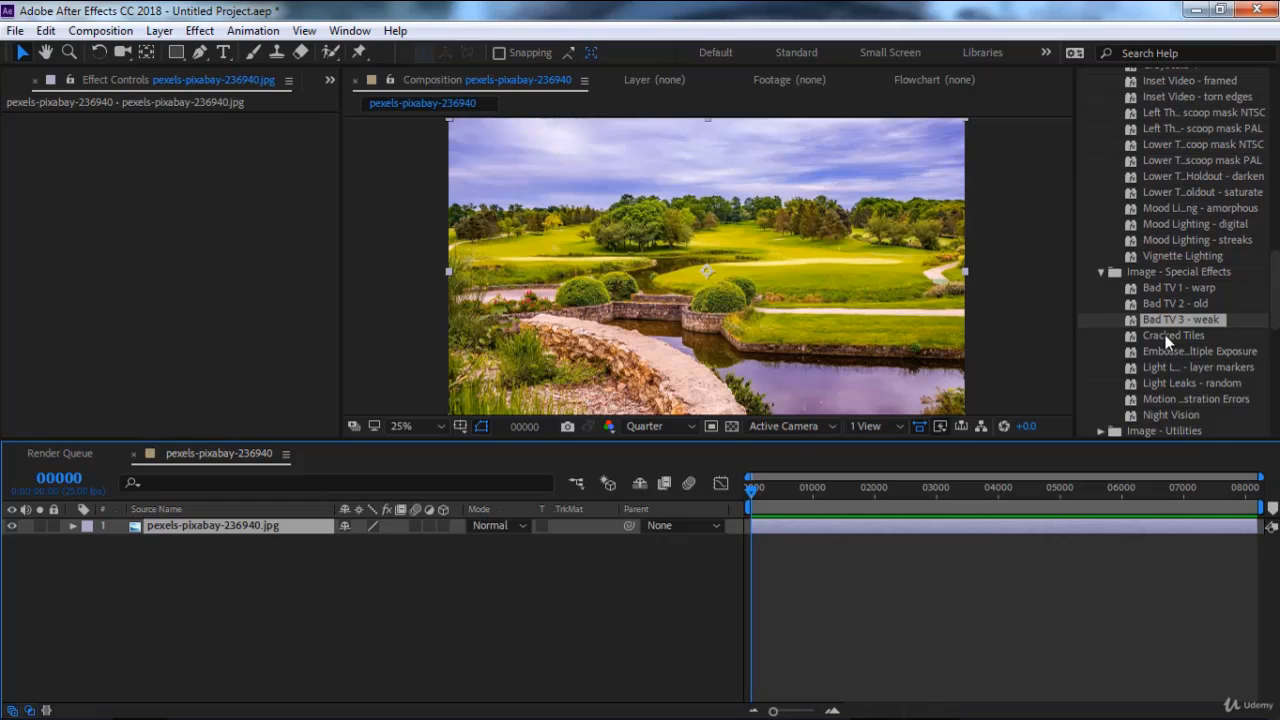
{"action": "double_click", "coordinate": [1160, 337]}
{"action": "key", "text": "space"}
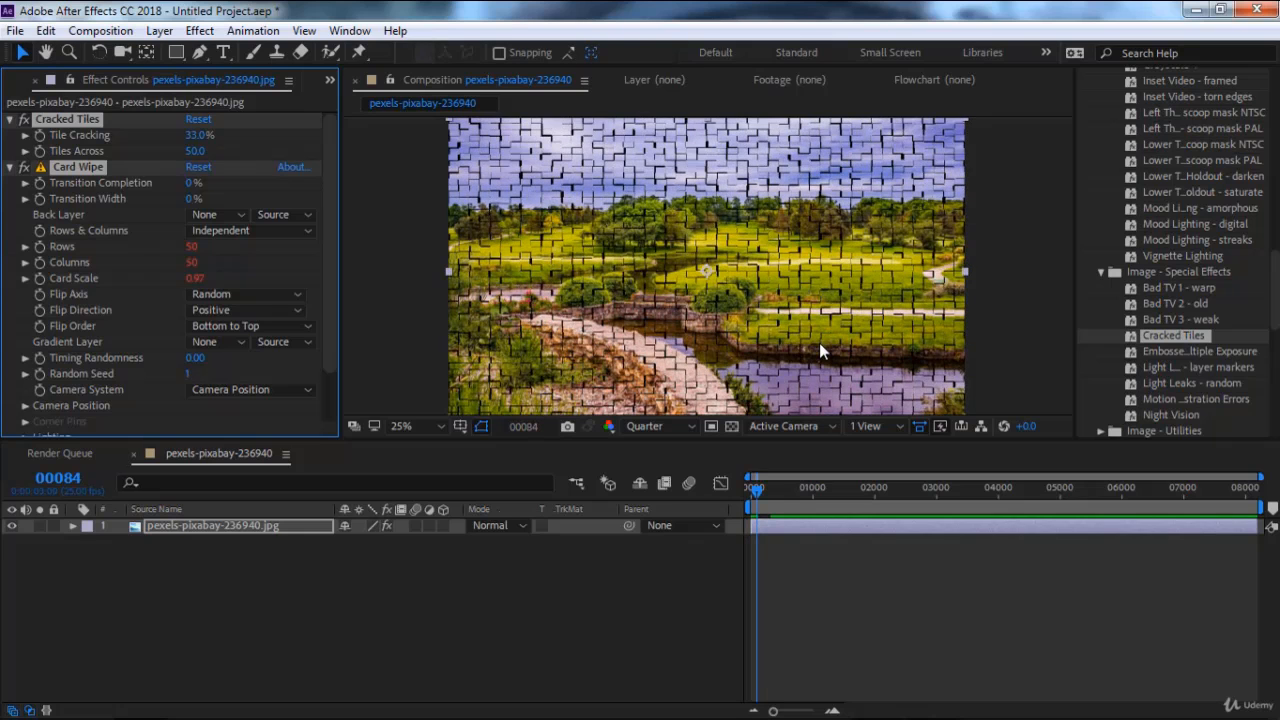
{"action": "key", "text": "ctrl+z"}
{"action": "double_click", "coordinate": [1163, 351]}
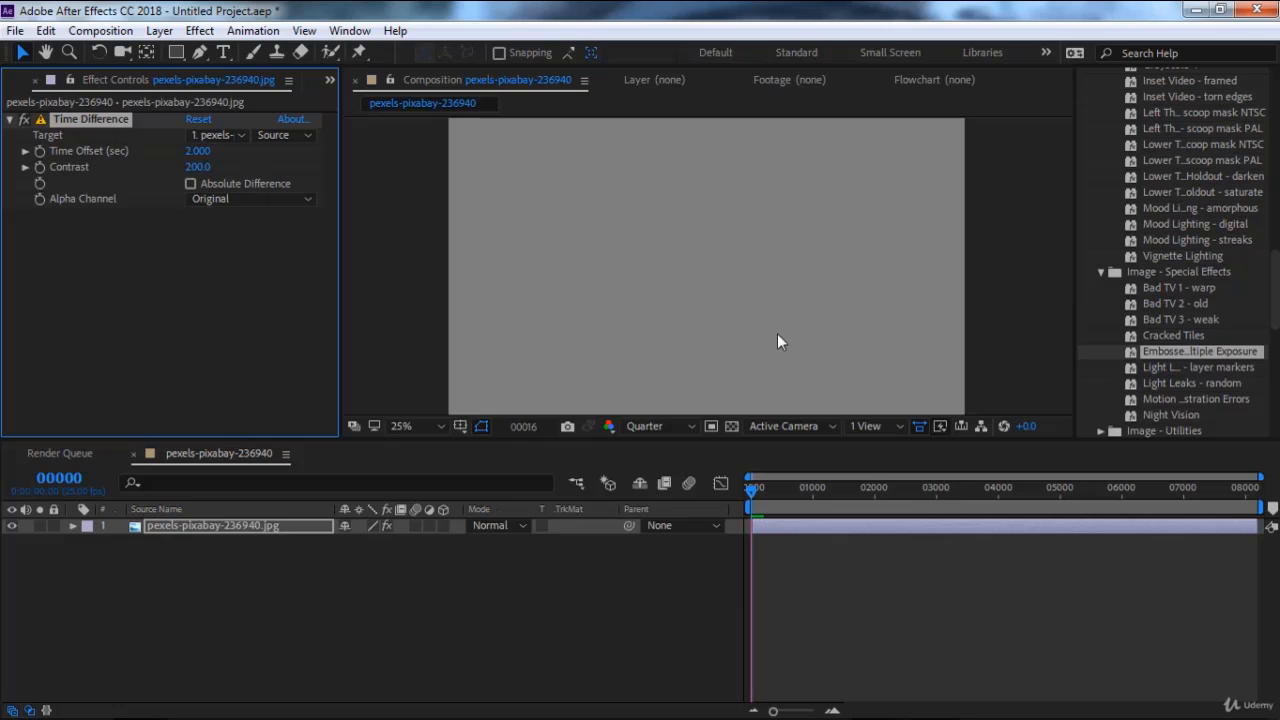
{"action": "key", "text": "ctrl+z"}
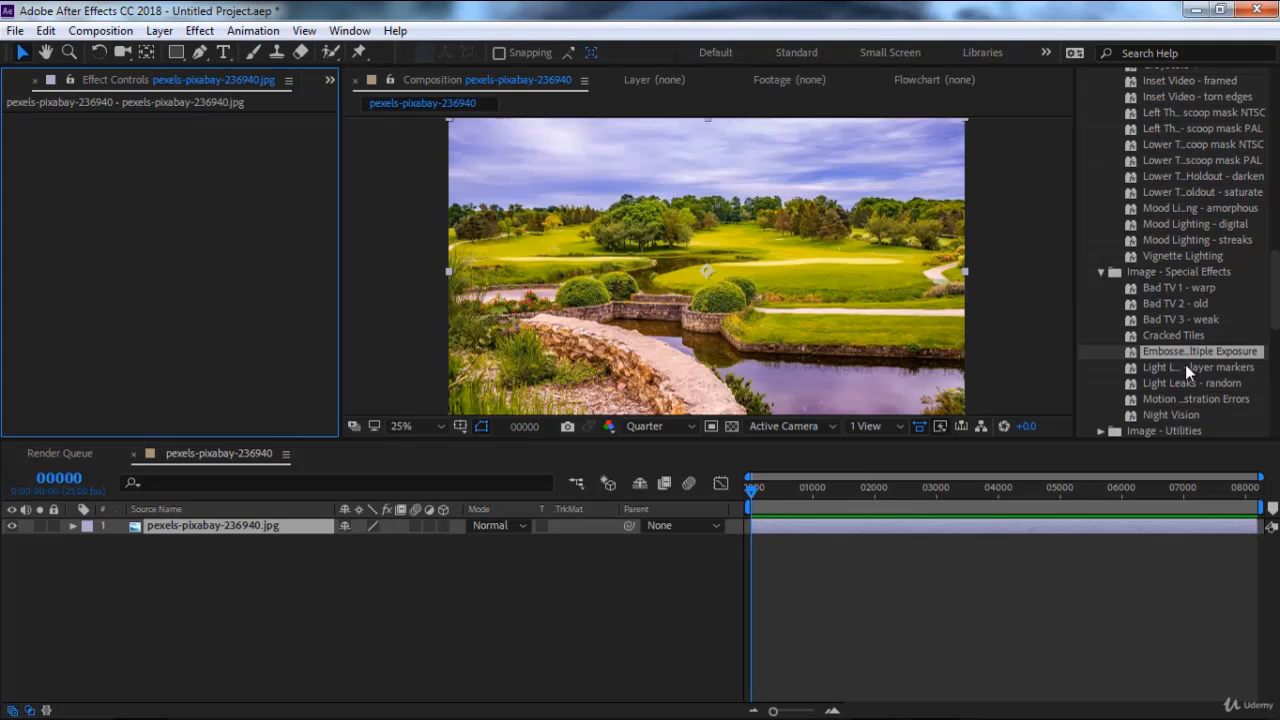
Try the Light Leaks - layer markers preset on the image layer and undo it.
{"action": "double_click", "coordinate": [1185, 367]}
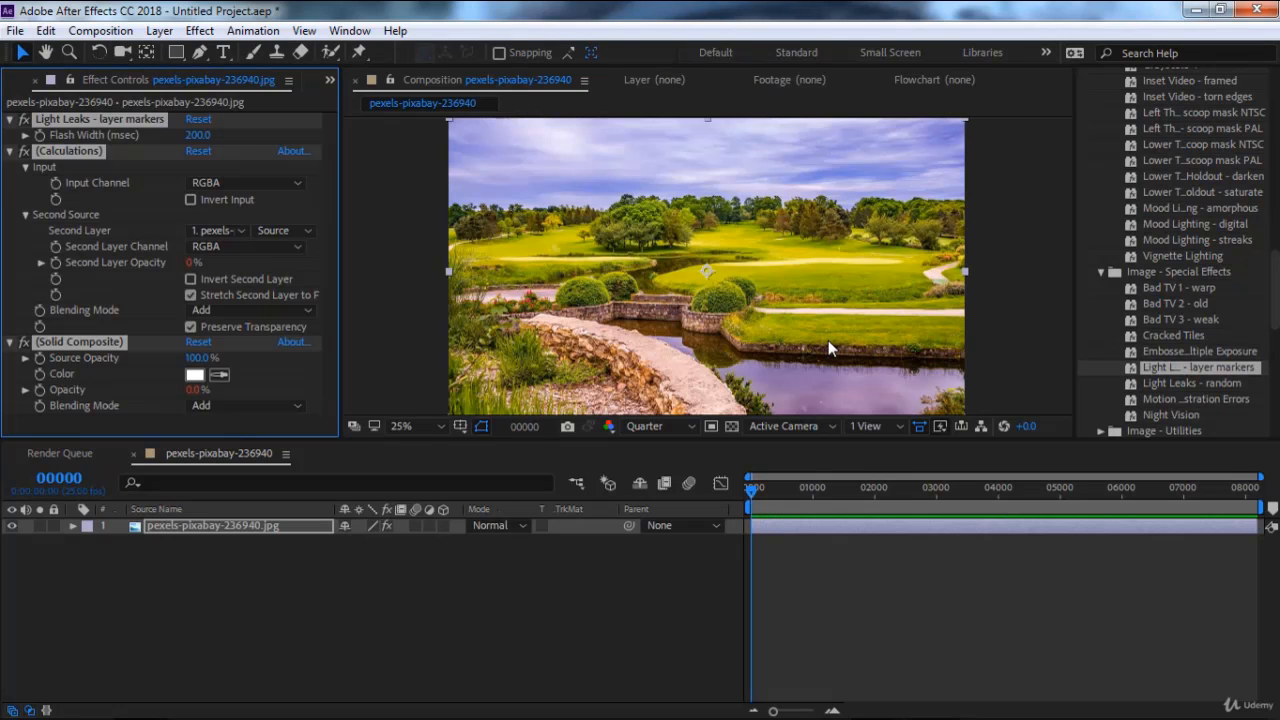
{"action": "key", "text": "ctrl+z"}
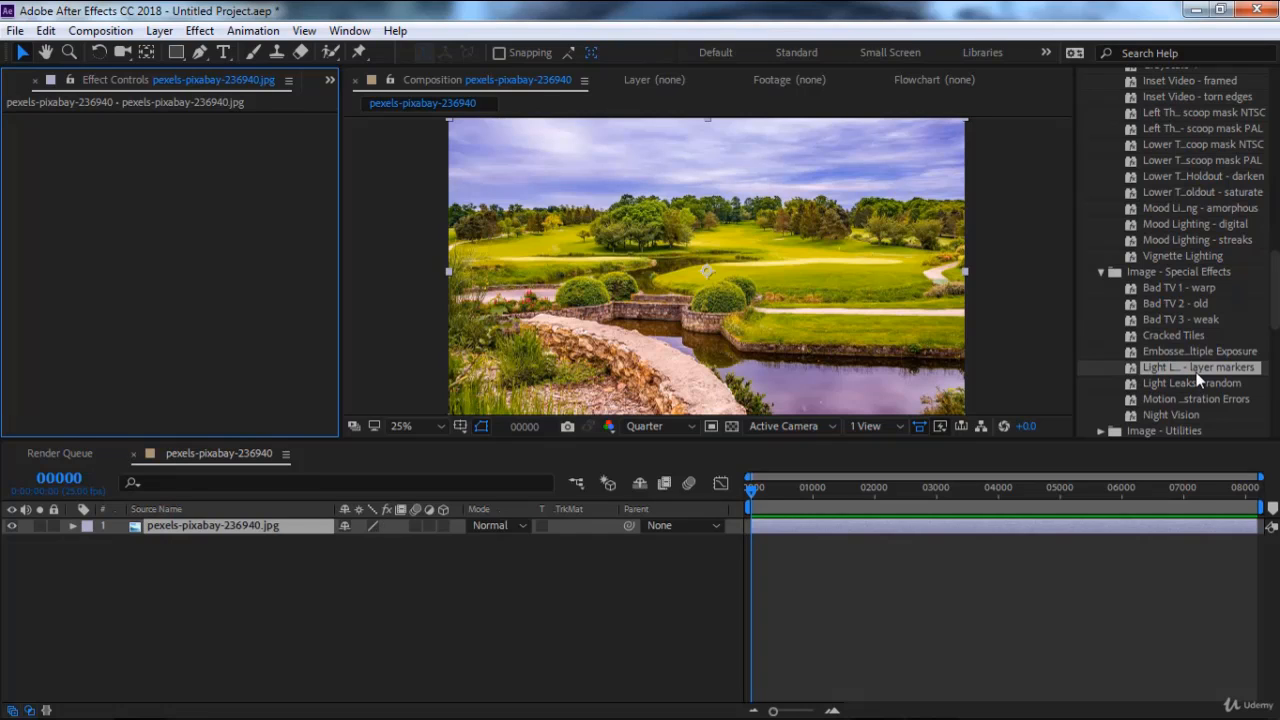
Apply the Motion Registration Errors preset to the image, preview the playback, and return the playhead to the first frame.
{"action": "scroll", "coordinate": [1195, 372], "scroll_direction": "down", "scroll_amount": 3}
{"action": "double_click", "coordinate": [1161, 252]}
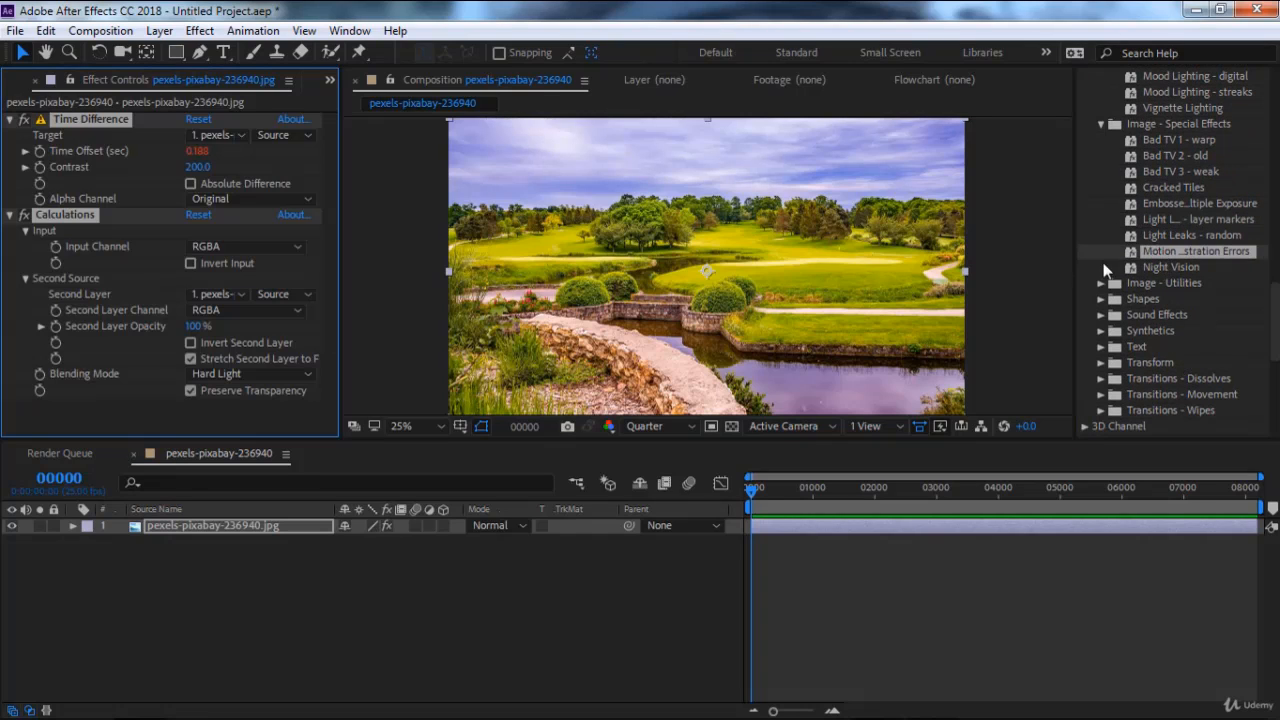
{"action": "left_click", "coordinate": [770, 489]}
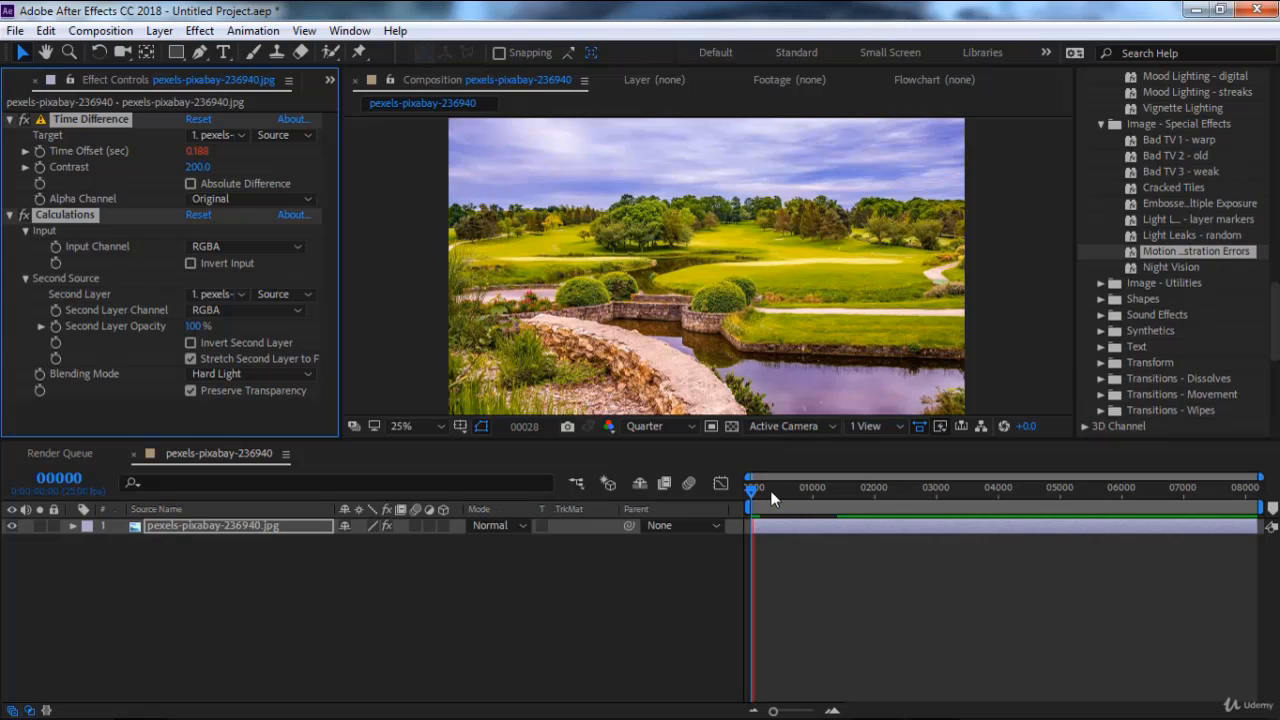
{"action": "left_click", "coordinate": [801, 487]}
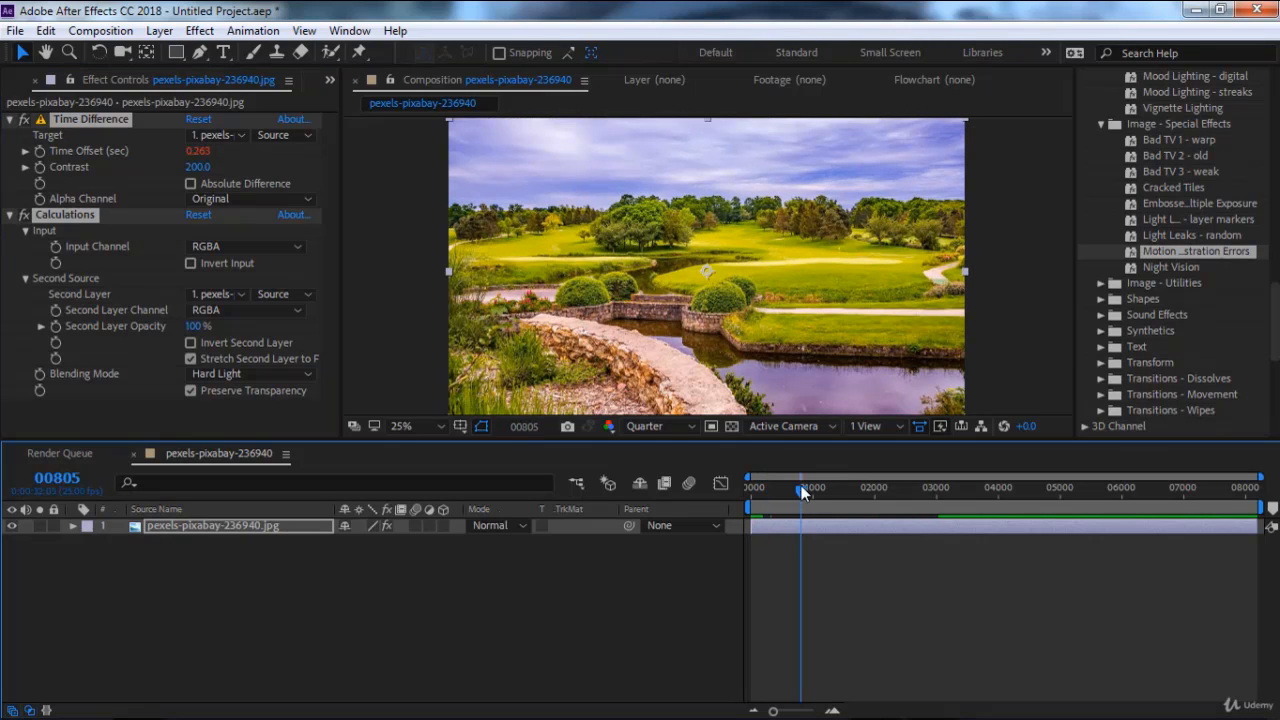
{"action": "left_click_drag", "start_coordinate": [804, 487], "coordinate": [716, 491]}
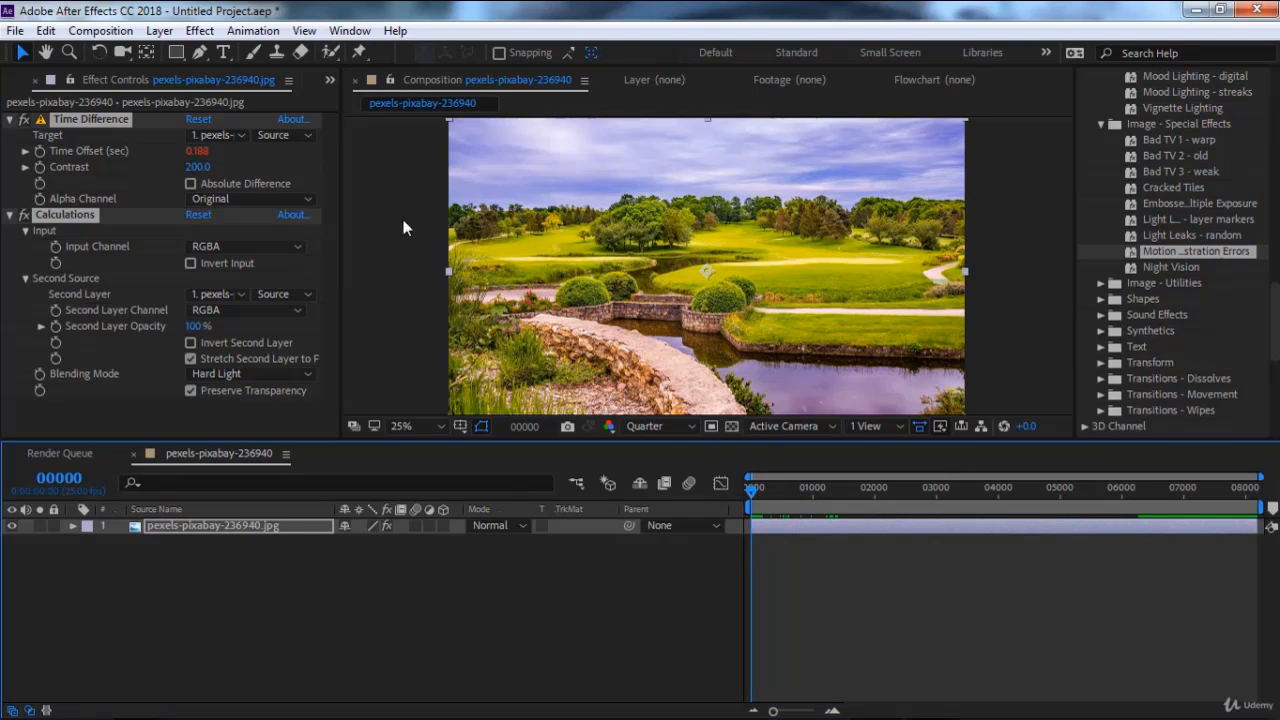
Set the Time Difference effect's time offset to 0.688 sec, and delete both the Time Difference and Calculations effects.
{"action": "left_click_drag", "start_coordinate": [197, 151], "coordinate": [246, 155]}
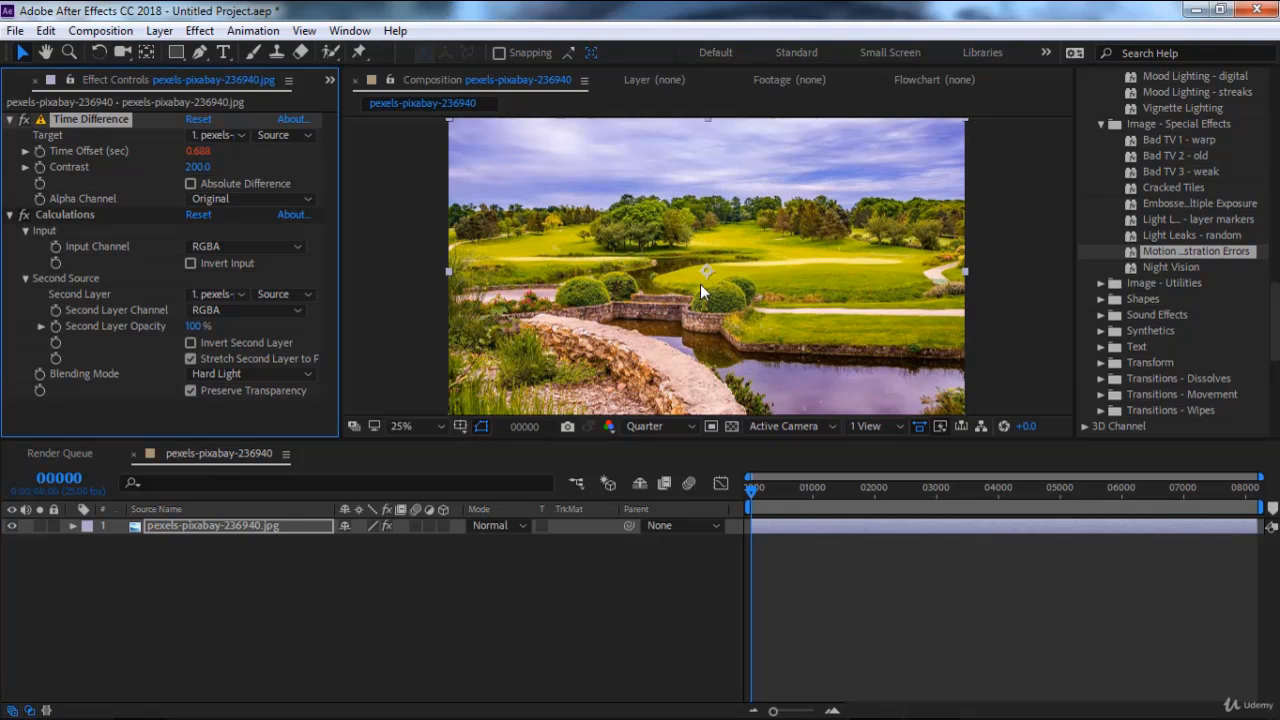
{"action": "key", "text": "Delete"}
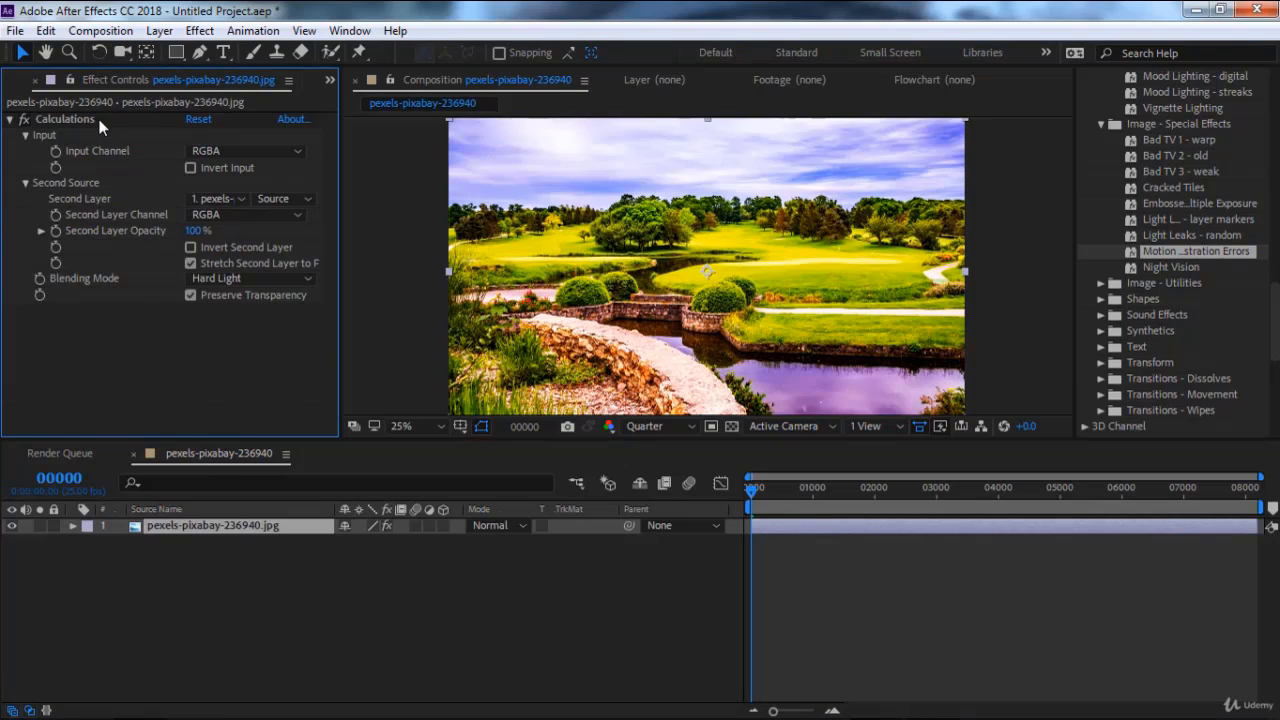
{"action": "left_click", "coordinate": [99, 119]}
{"action": "key", "text": "Delete"}
Expand the Image - Utilities folder, try the Alpha From Lightness (Unmult) preset on the image, and undo it.
{"action": "scroll", "coordinate": [1177, 288], "scroll_direction": "up", "scroll_amount": 1}
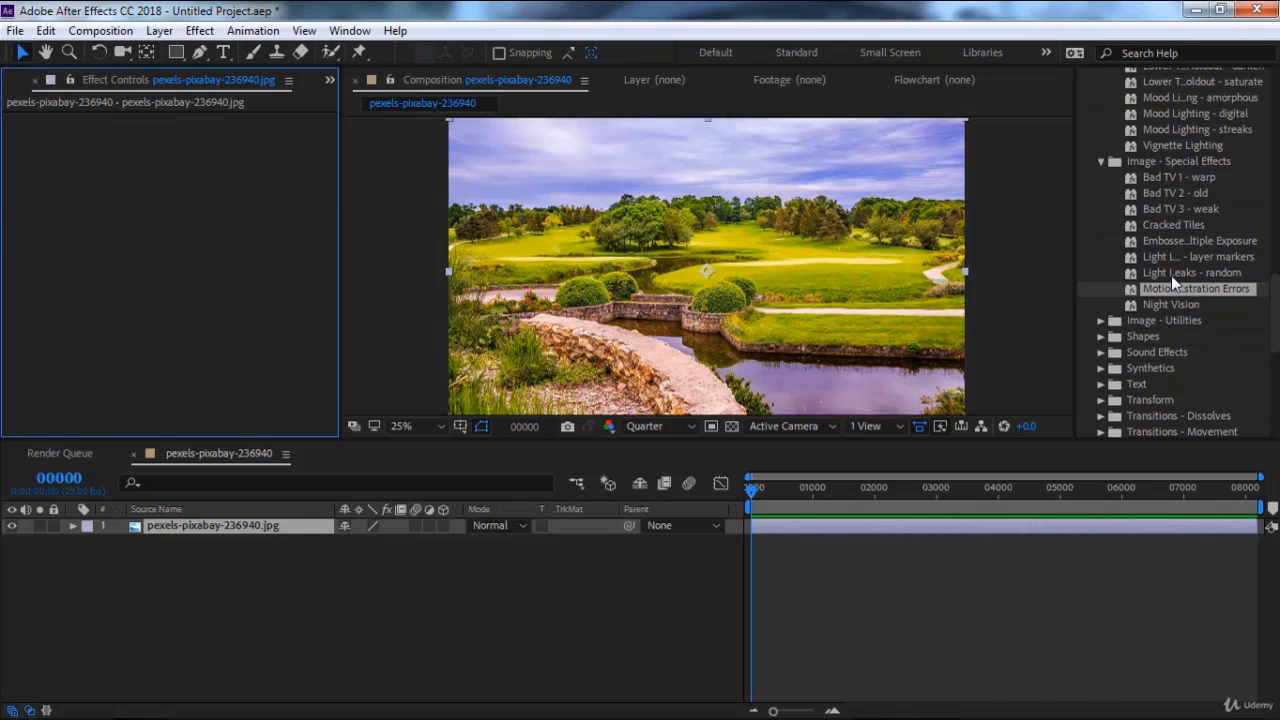
{"action": "scroll", "coordinate": [1171, 275], "scroll_direction": "down", "scroll_amount": 1}
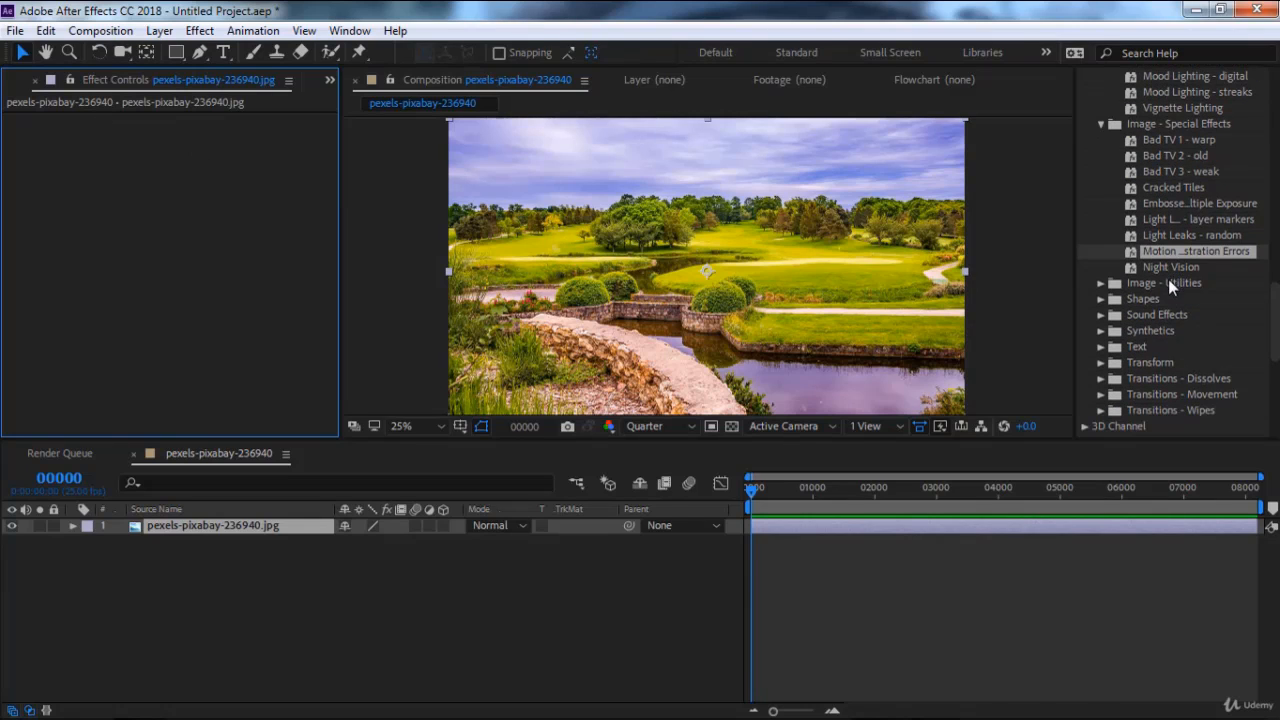
{"action": "left_click", "coordinate": [1100, 285]}
{"action": "left_click_drag", "start_coordinate": [1172, 299], "coordinate": [962, 298]}
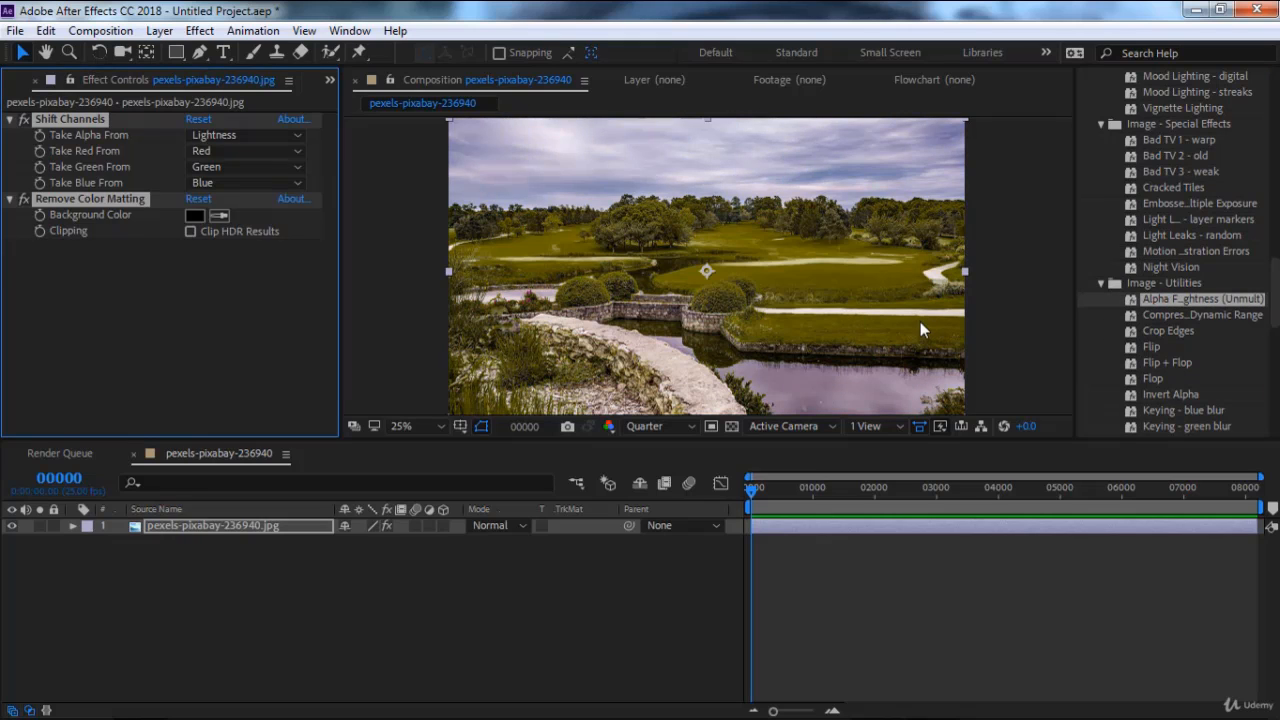
{"action": "key", "text": "ctrl+z"}
Try the Compress-Expand Dynamic Range preset and the Crop Edges preset on the image in turn, undoing each one.
{"action": "double_click", "coordinate": [1150, 315]}
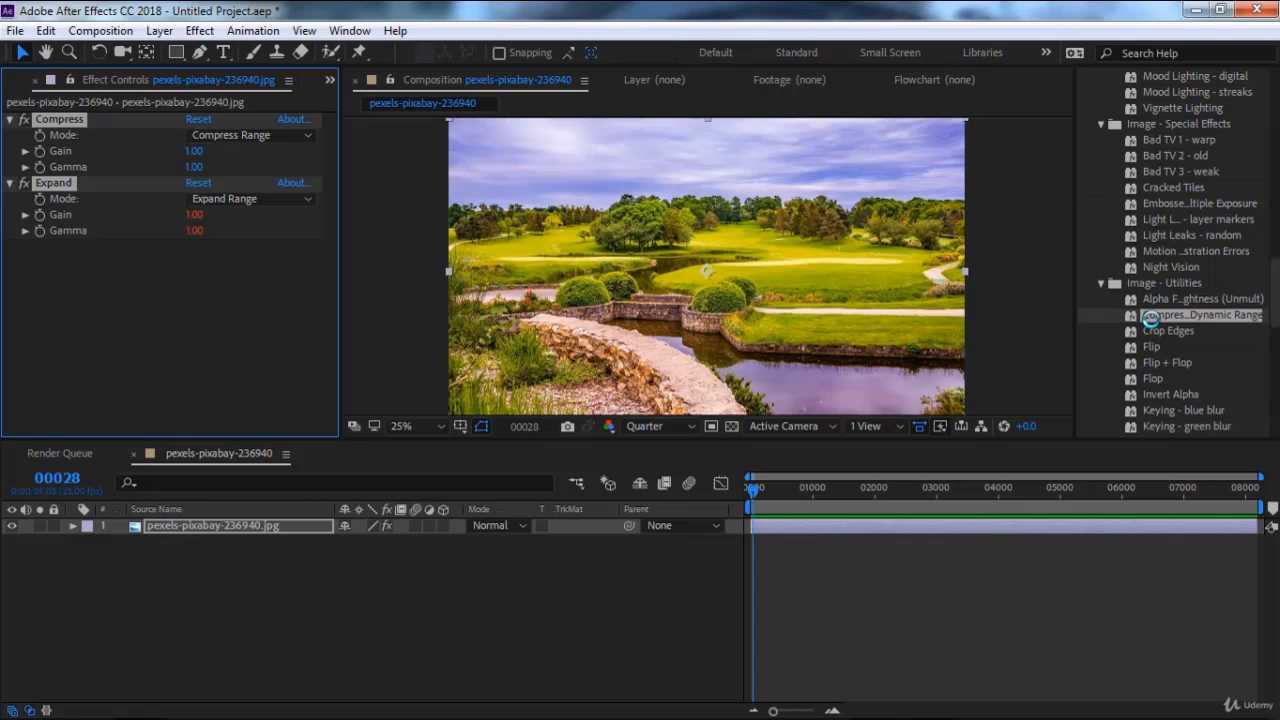
{"action": "key", "text": "ctrl+z"}
{"action": "double_click", "coordinate": [1157, 335]}
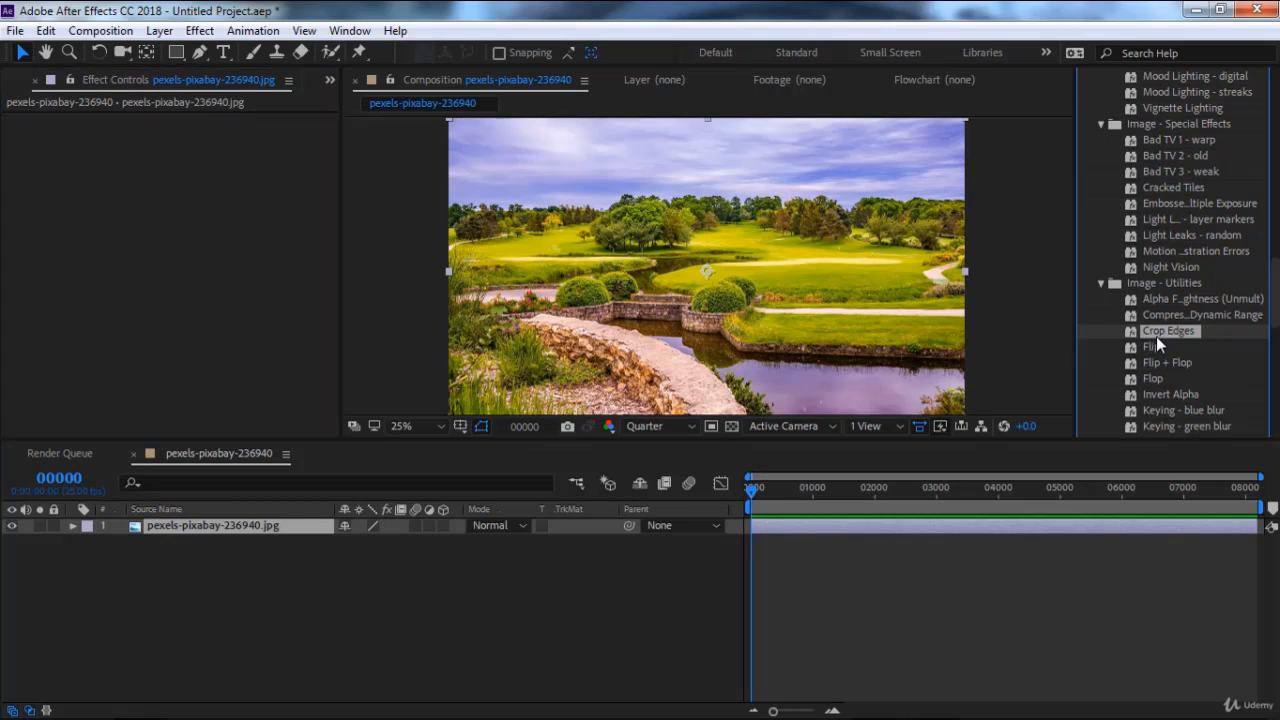
{"action": "key", "text": "ctrl+z"}
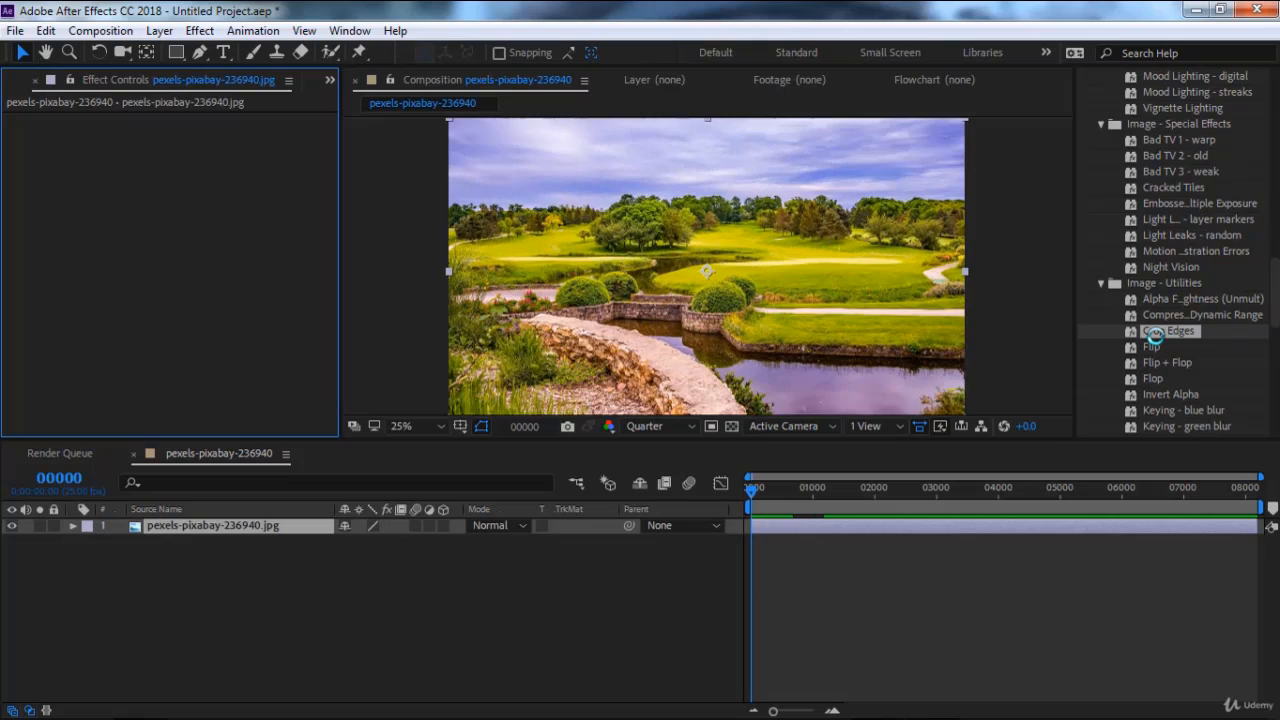
Try the Flip, Flip + Flop and Flop presets on the image in turn, undoing each one.
{"action": "double_click", "coordinate": [1151, 347]}
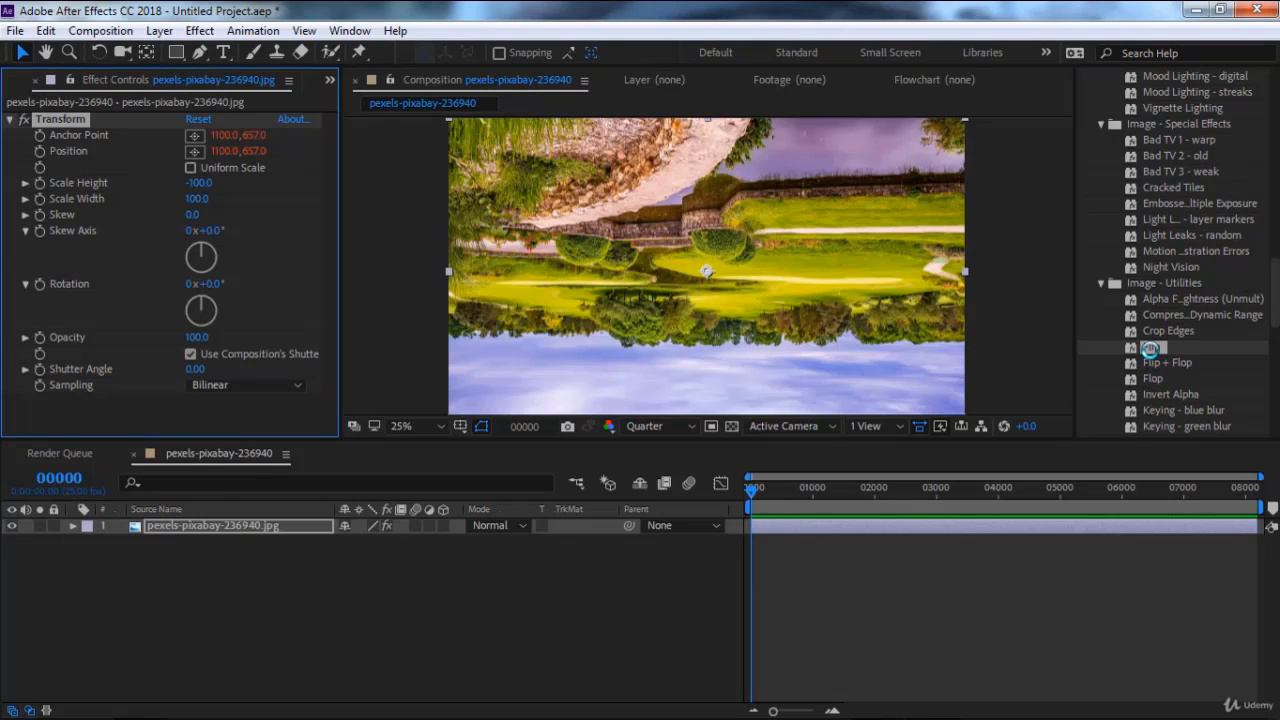
{"action": "key", "text": "ctrl+z"}
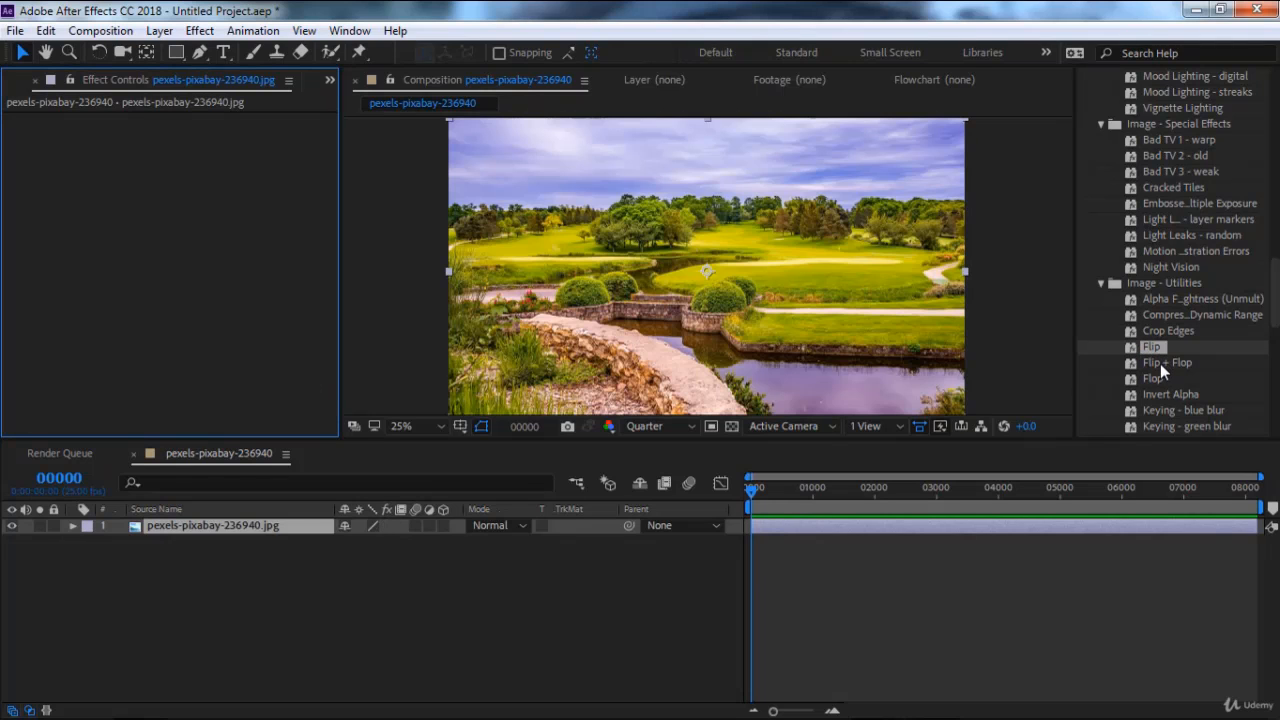
{"action": "left_click", "coordinate": [1160, 363]}
{"action": "double_click", "coordinate": [1160, 363]}
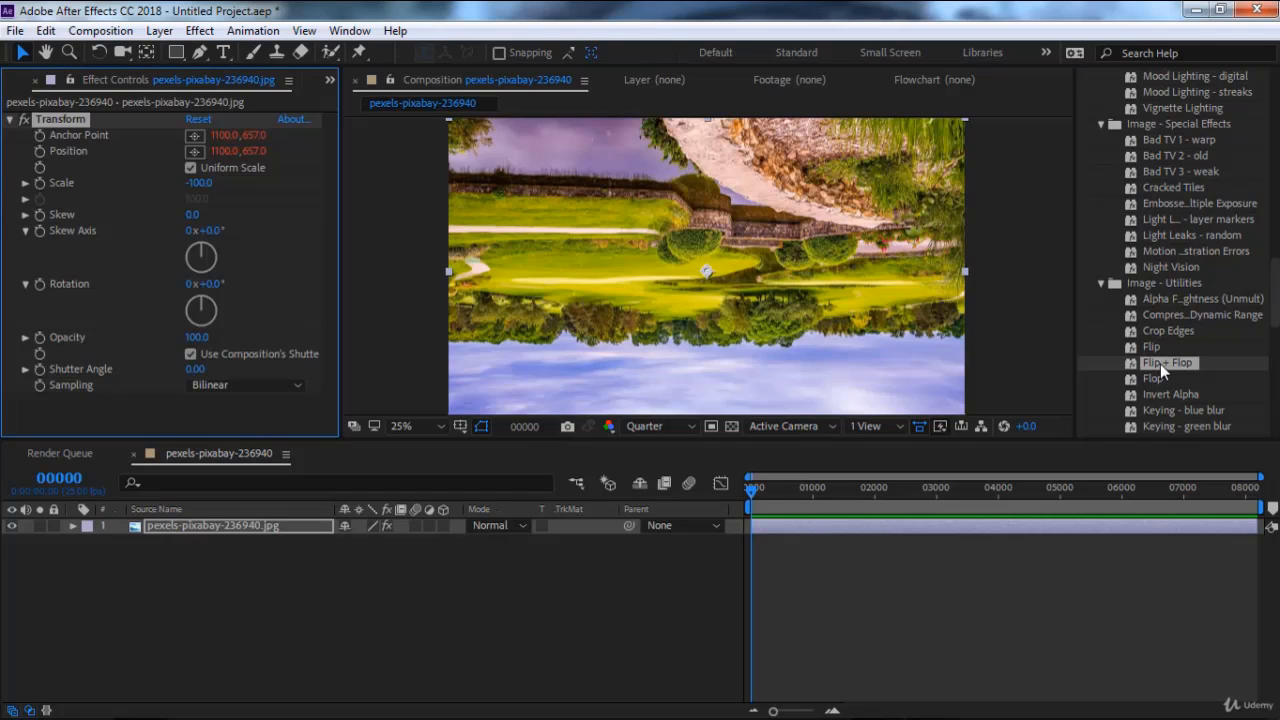
{"action": "key", "text": "ctrl+z"}
{"action": "double_click", "coordinate": [1155, 381]}
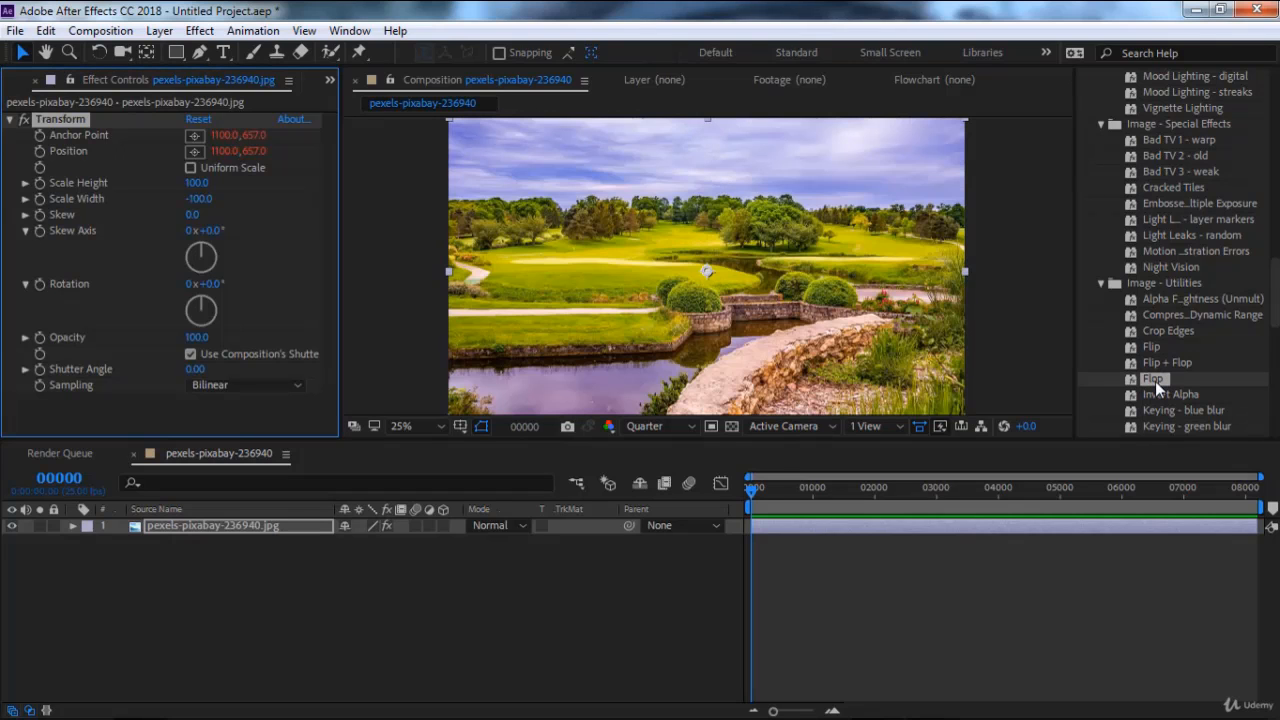
{"action": "key", "text": "ctrl+z"}
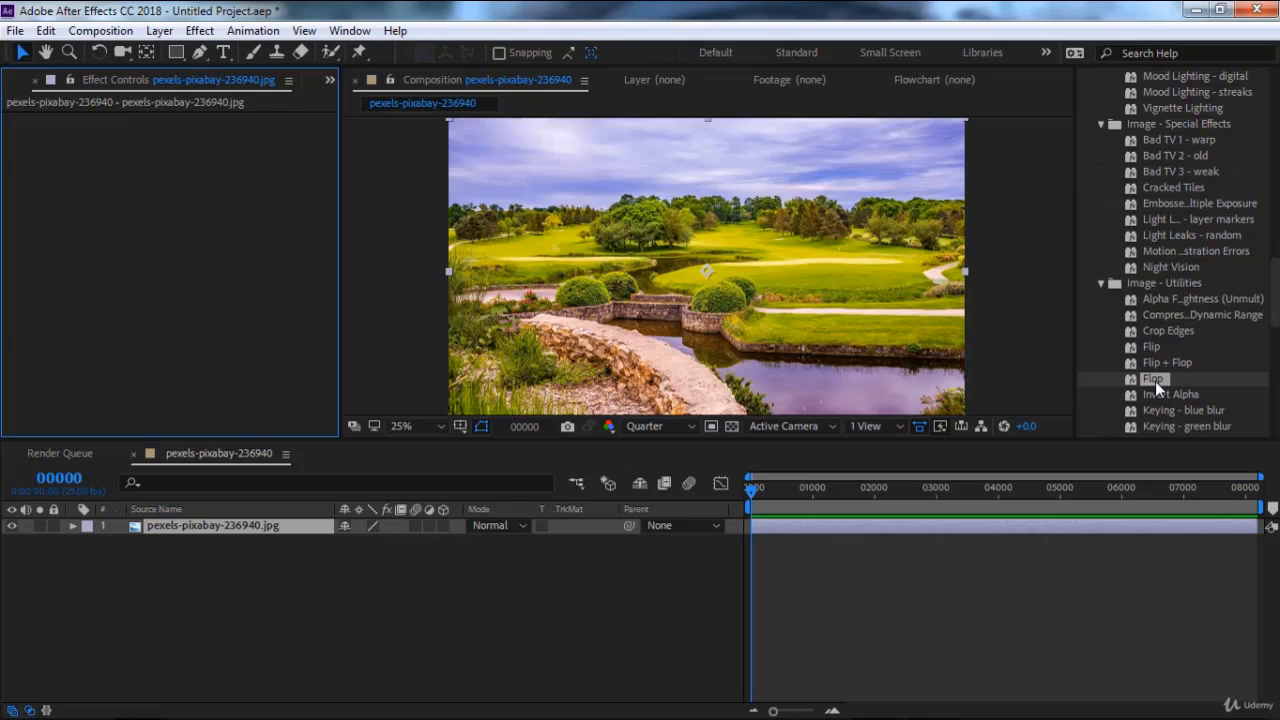
Try the Invert Alpha preset on the image layer and undo it.
{"action": "scroll", "coordinate": [1155, 381], "scroll_direction": "down", "scroll_amount": 2}
{"action": "double_click", "coordinate": [1154, 357]}
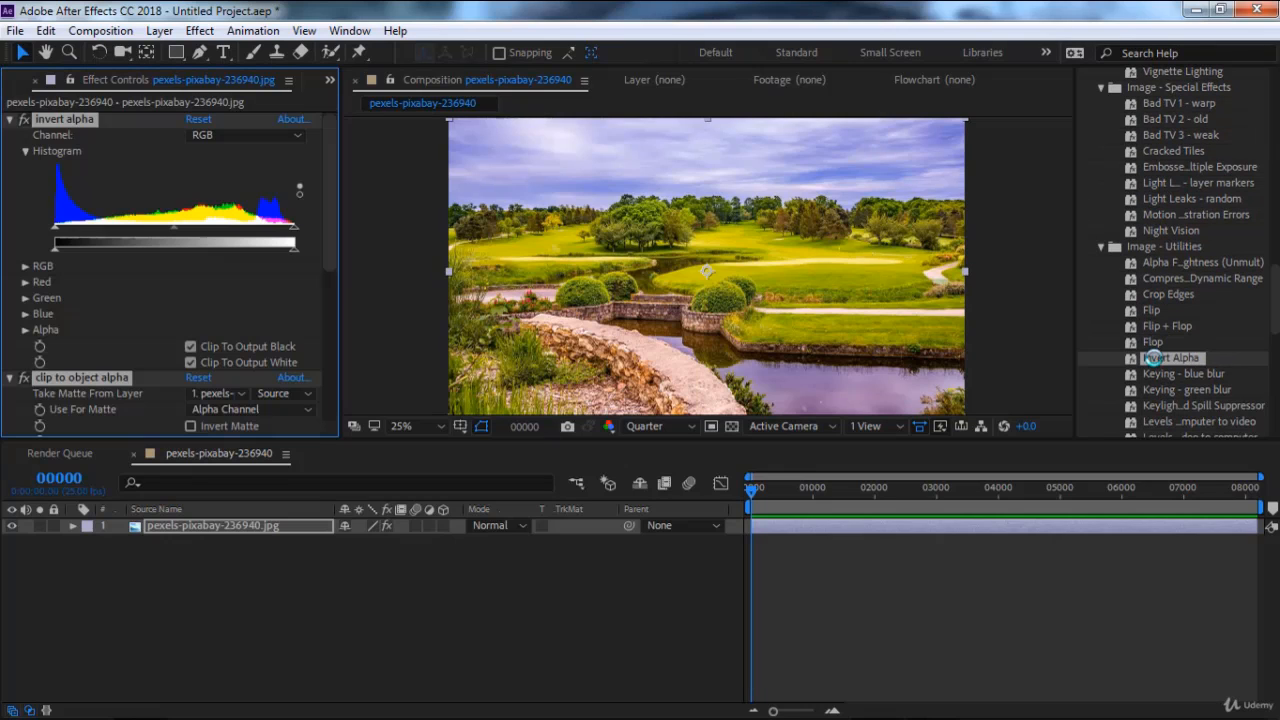
{"action": "key", "text": "ctrl+z"}
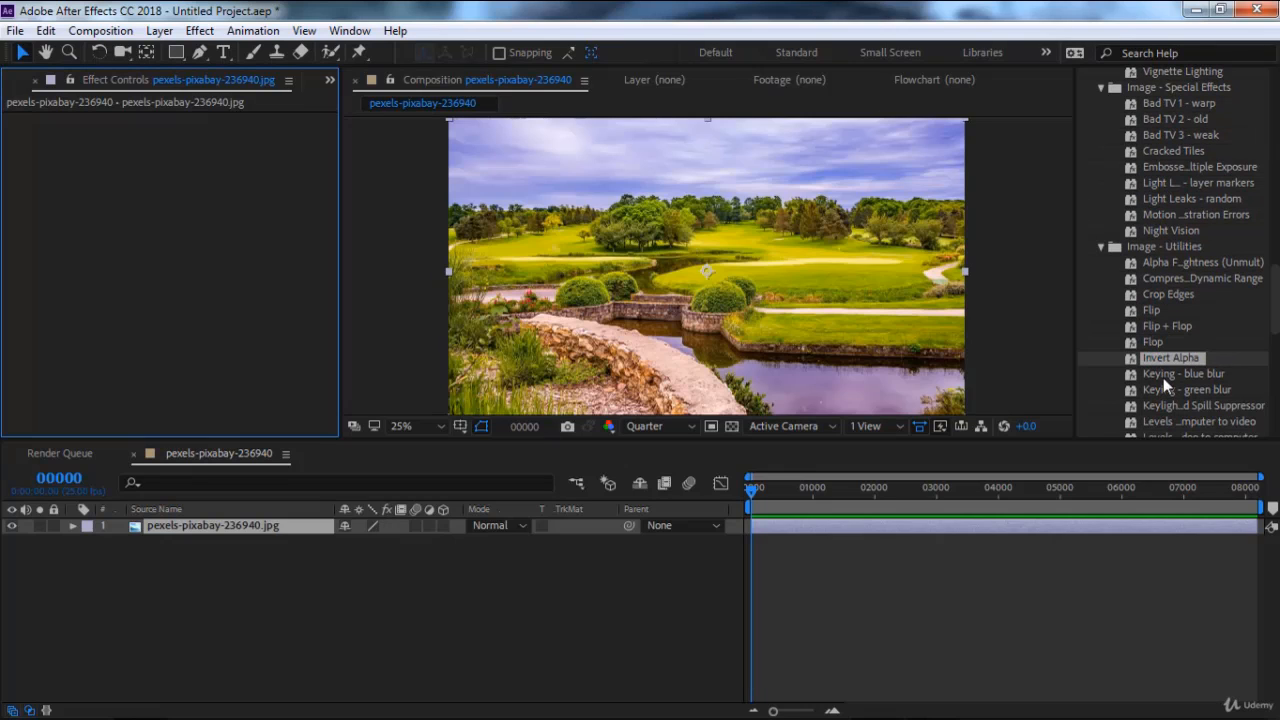
Try the Keying - blue blur preset on the image, preview the playback, and delete its Channel Blur effect.
{"action": "double_click", "coordinate": [1163, 377]}
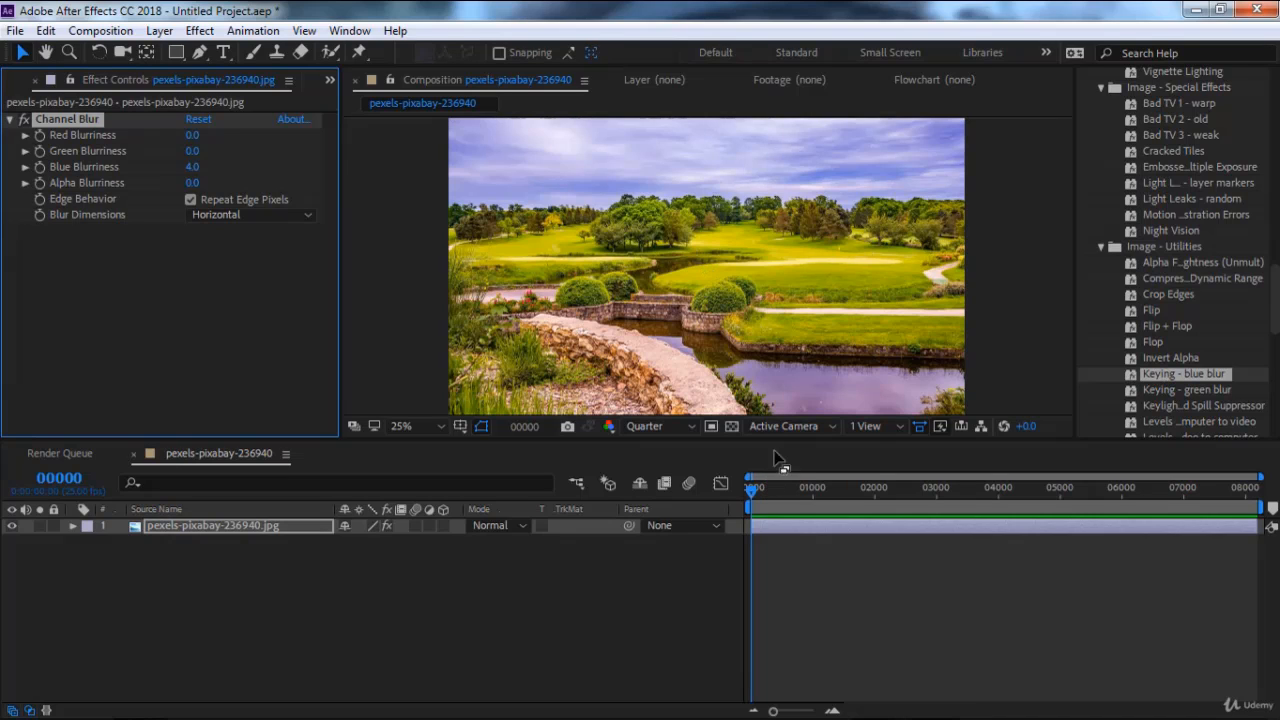
{"action": "key", "text": "space"}
{"action": "left_click", "coordinate": [772, 490]}
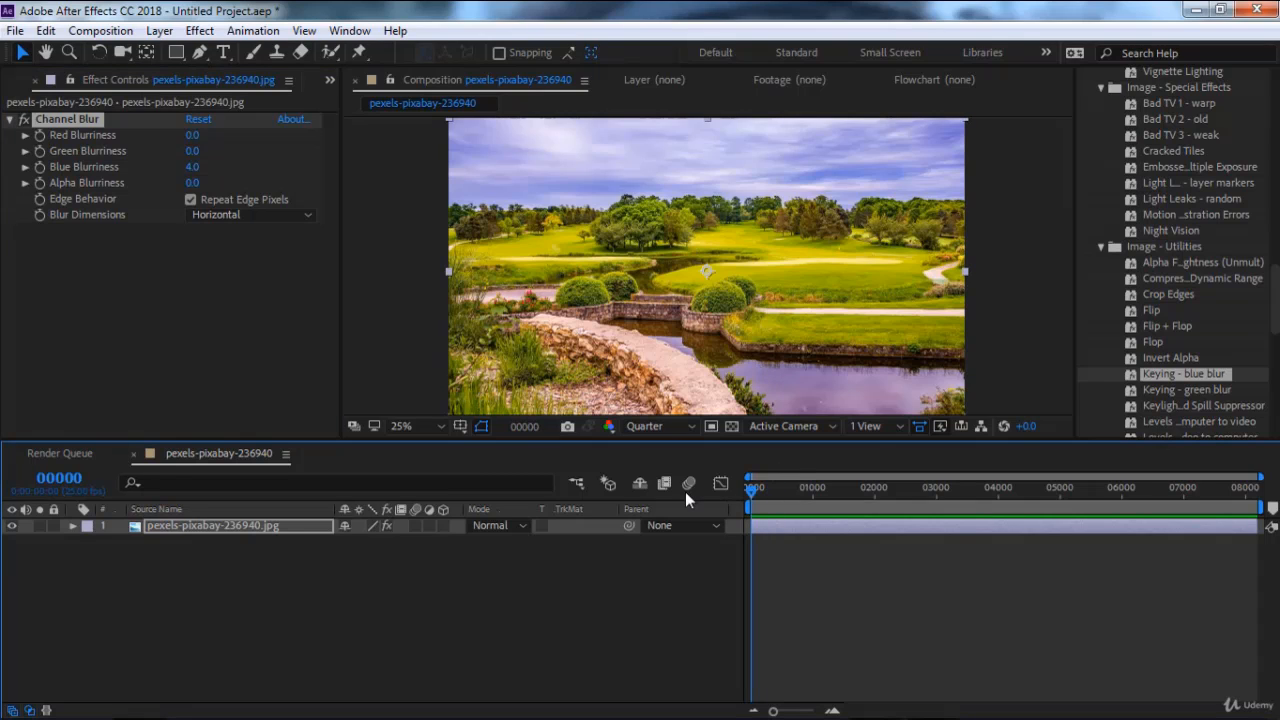
{"action": "key", "text": "Delete"}
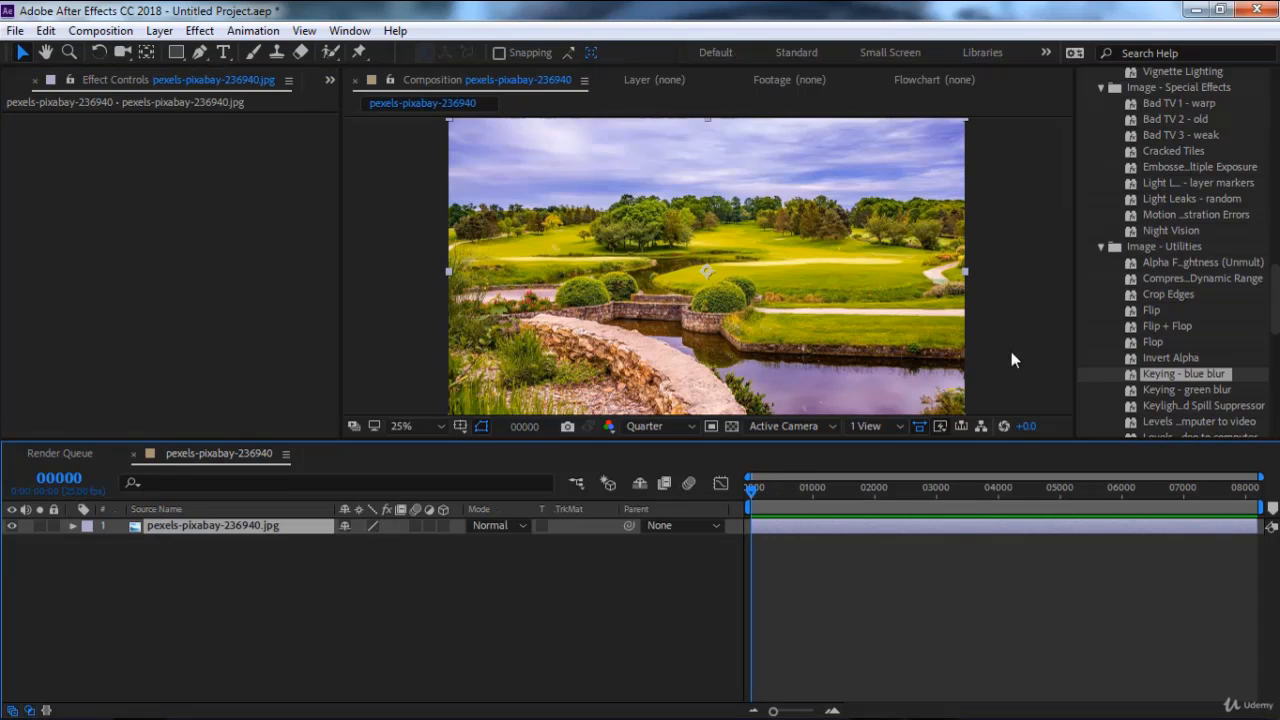
Try the Keying - green blur preset on the image, preview the playback, and delete its Channel Blur effect.
{"action": "double_click", "coordinate": [1162, 391]}
{"action": "key", "text": "space"}
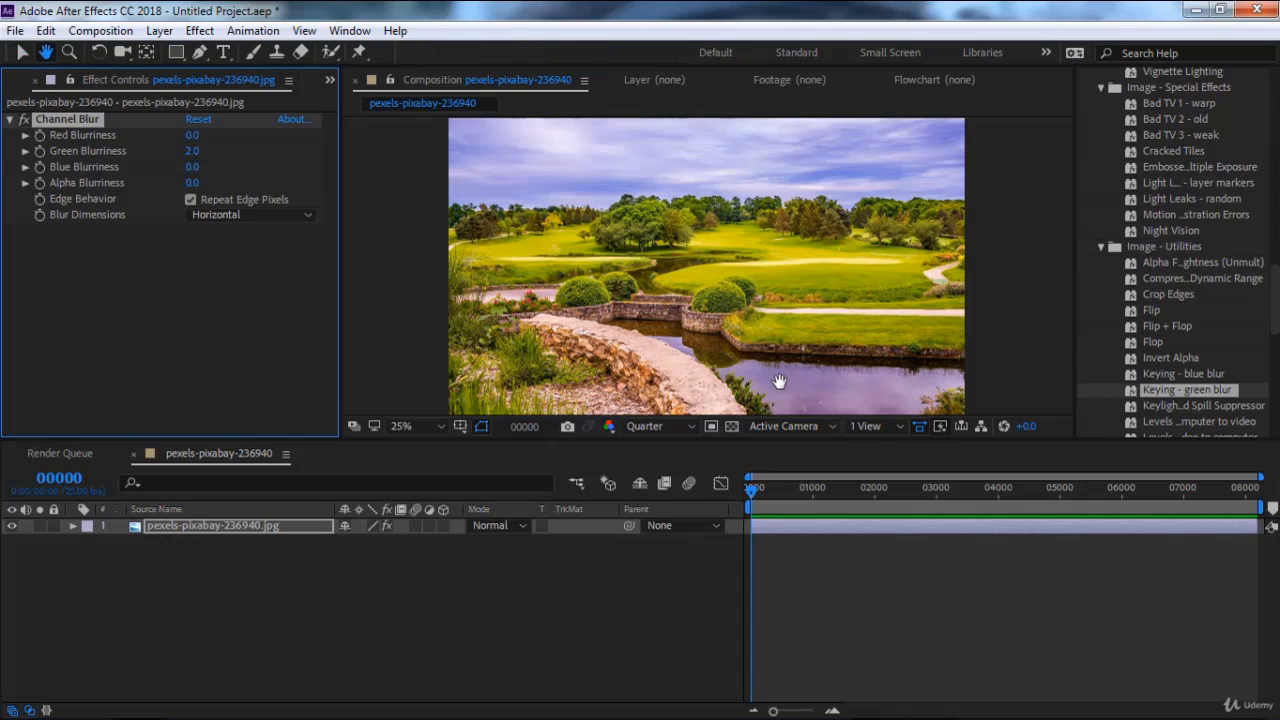
{"action": "key", "text": "space"}
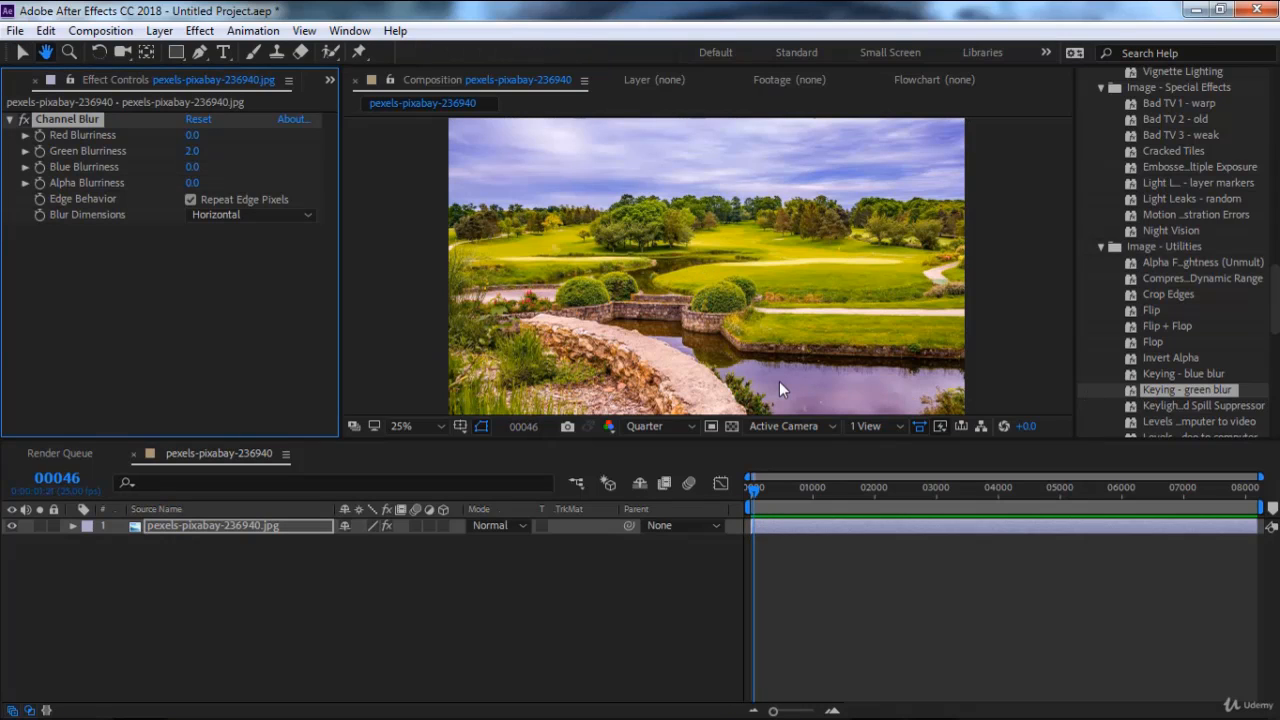
{"action": "key", "text": "Delete"}
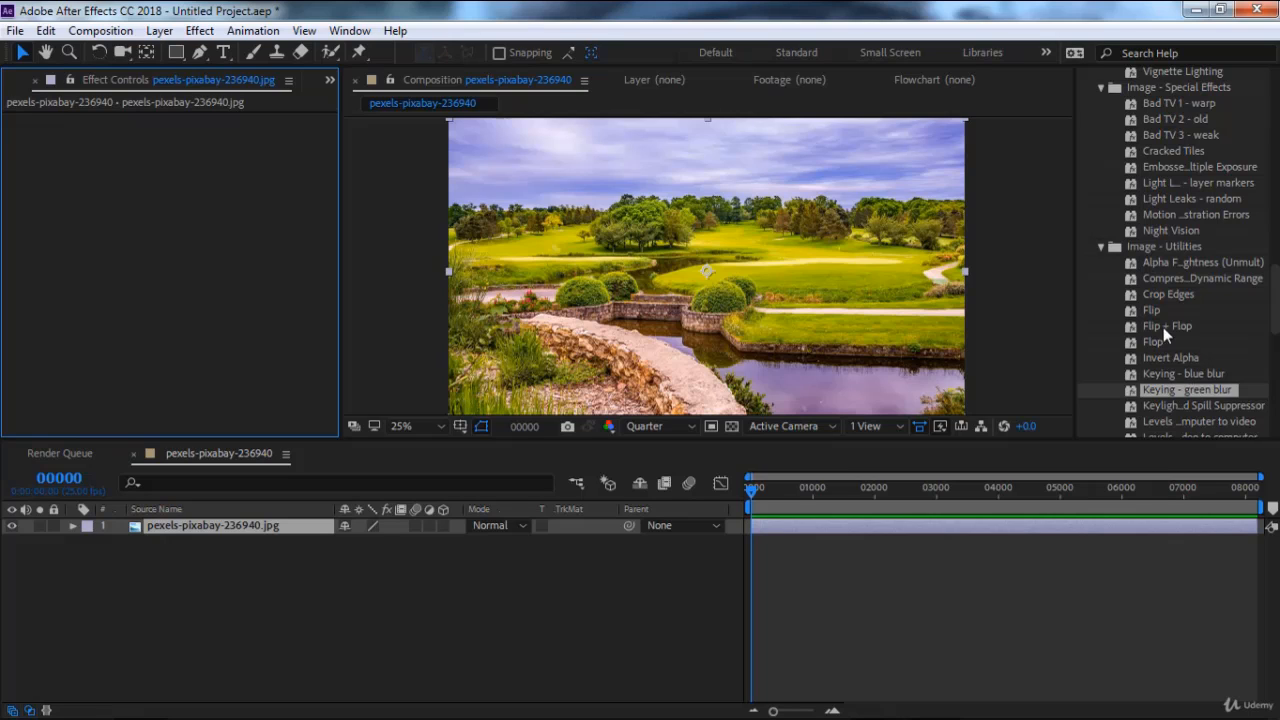
Try the Levels - video to computer preset on the image layer and undo it.
{"action": "scroll", "coordinate": [1150, 318], "scroll_direction": "down", "scroll_amount": 3}
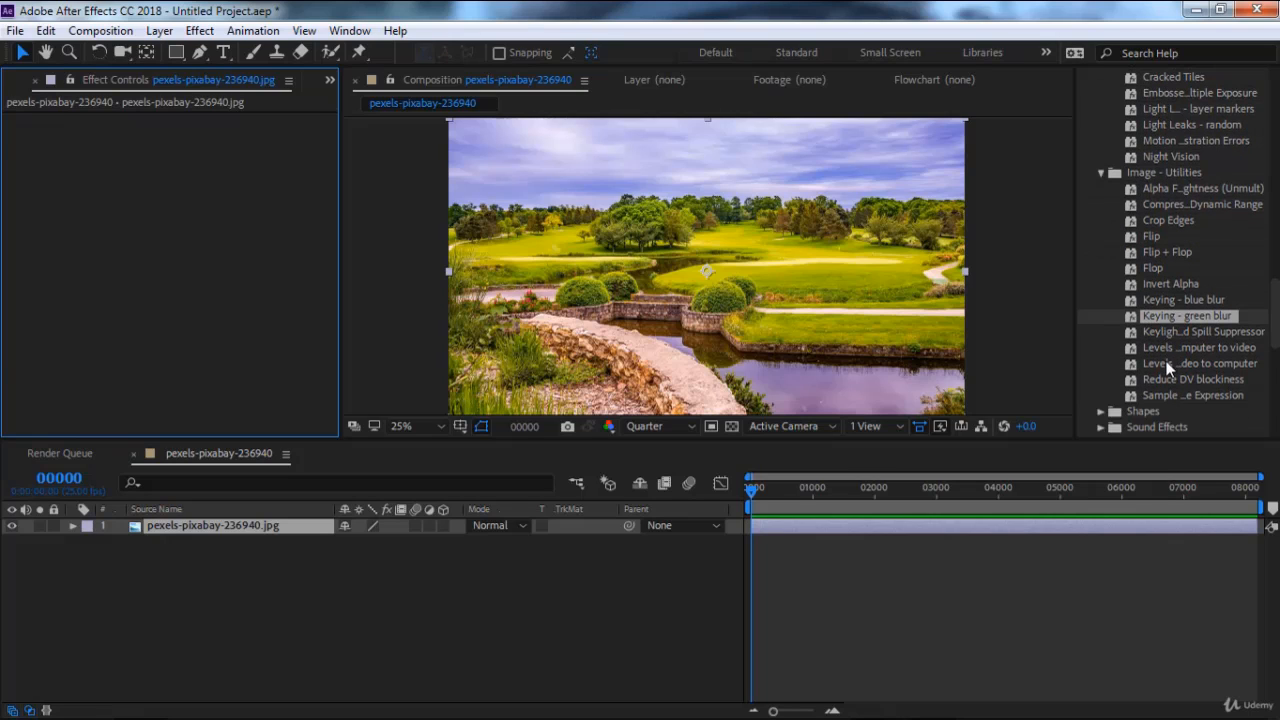
{"action": "double_click", "coordinate": [1168, 364]}
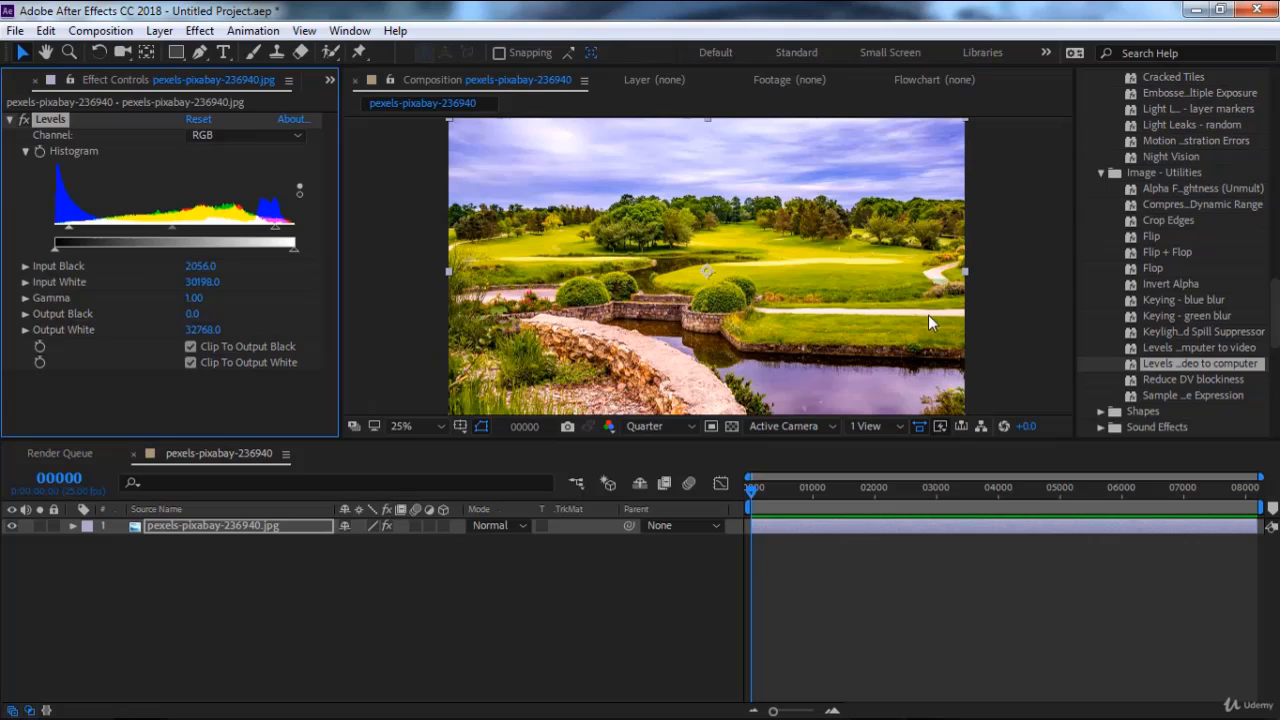
{"action": "key", "text": "ctrl+z"}
Delete the pexels-pixabay-236940.jpg layer from the composition.
{"action": "scroll", "coordinate": [1154, 371], "scroll_direction": "down", "scroll_amount": 2}
{"action": "left_click", "coordinate": [1131, 376]}
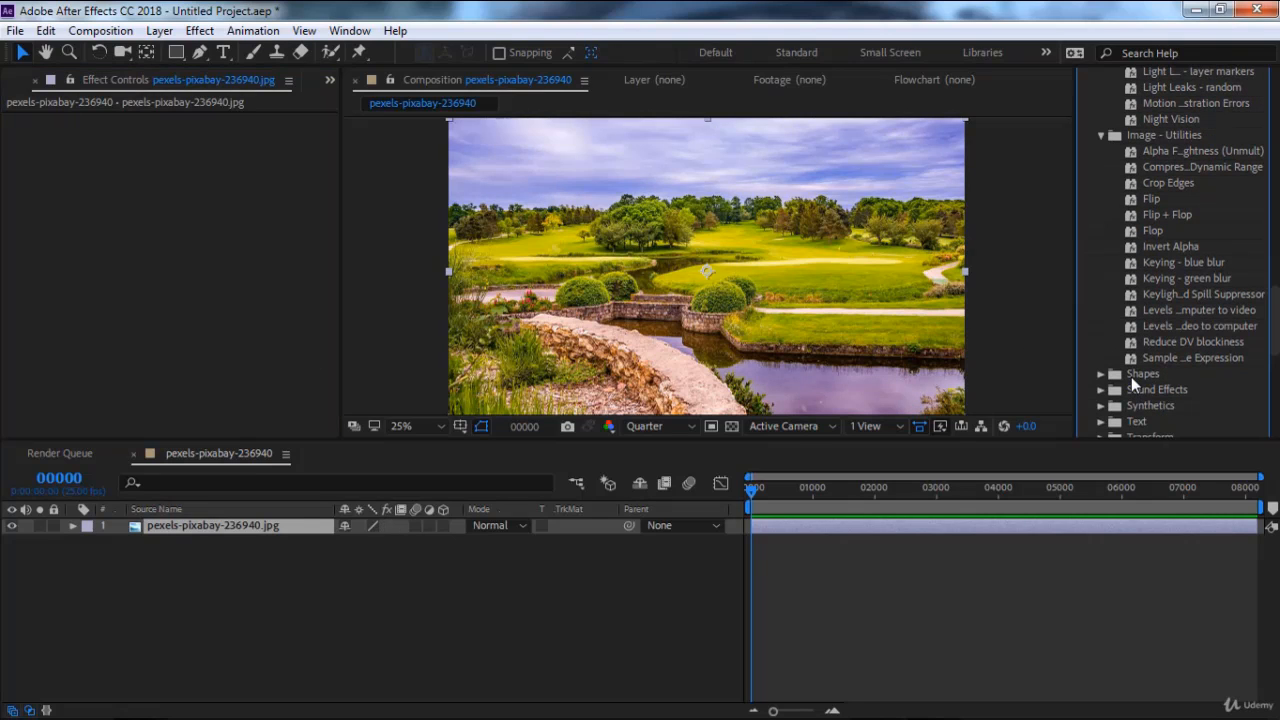
{"action": "left_click", "coordinate": [241, 526]}
{"action": "key", "text": "Delete"}
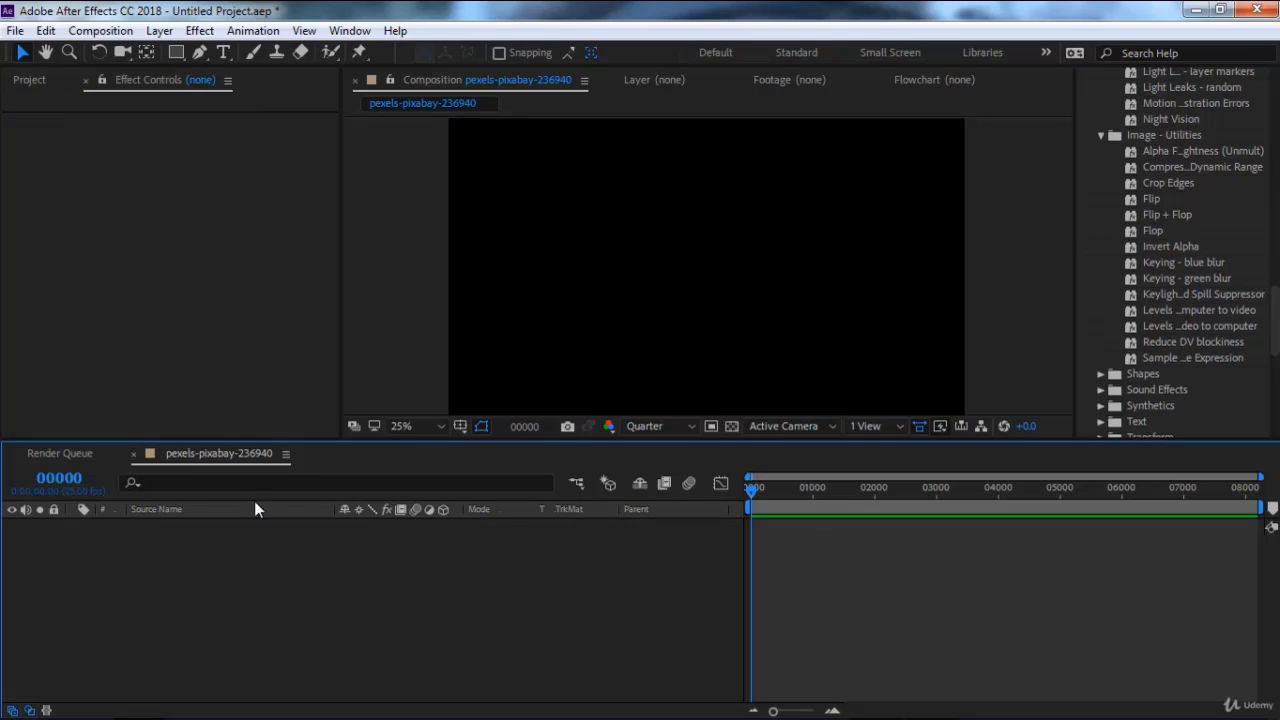
Create a new project, discarding the changes to the current one.
{"action": "left_click", "coordinate": [15, 30]}
{"action": "mouse_move", "coordinate": [40, 49]}
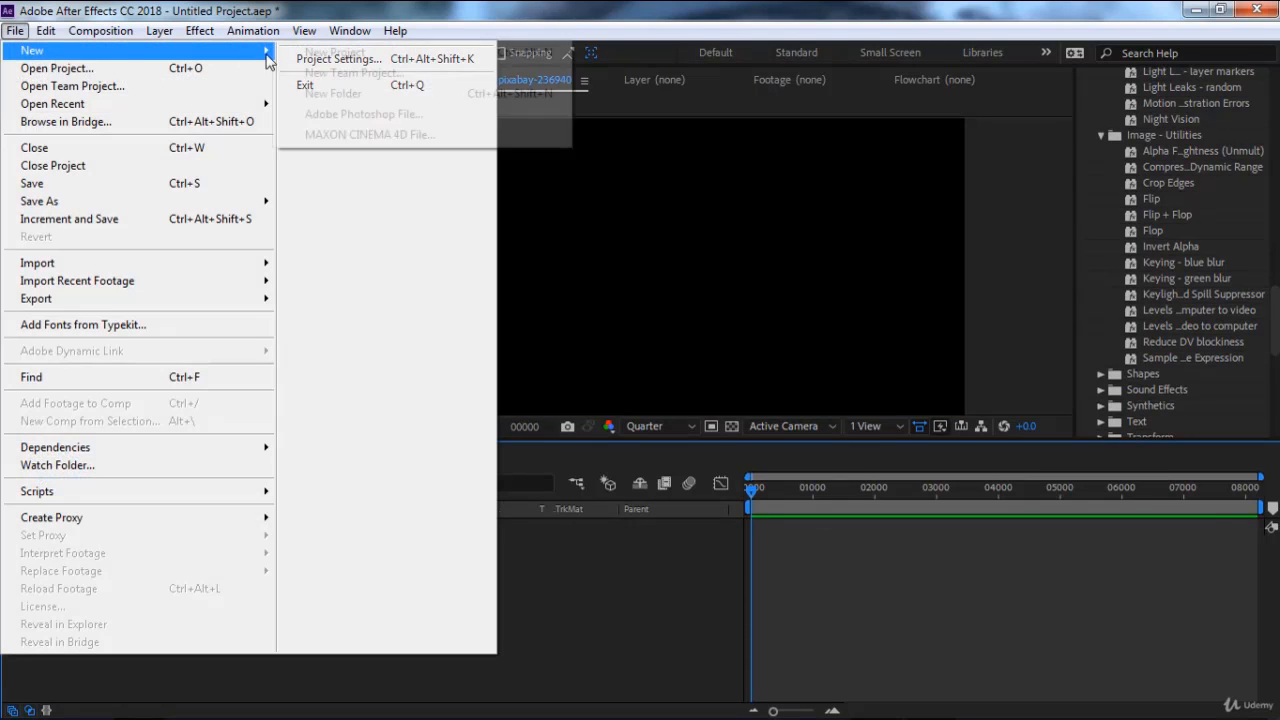
{"action": "left_click", "coordinate": [380, 52]}
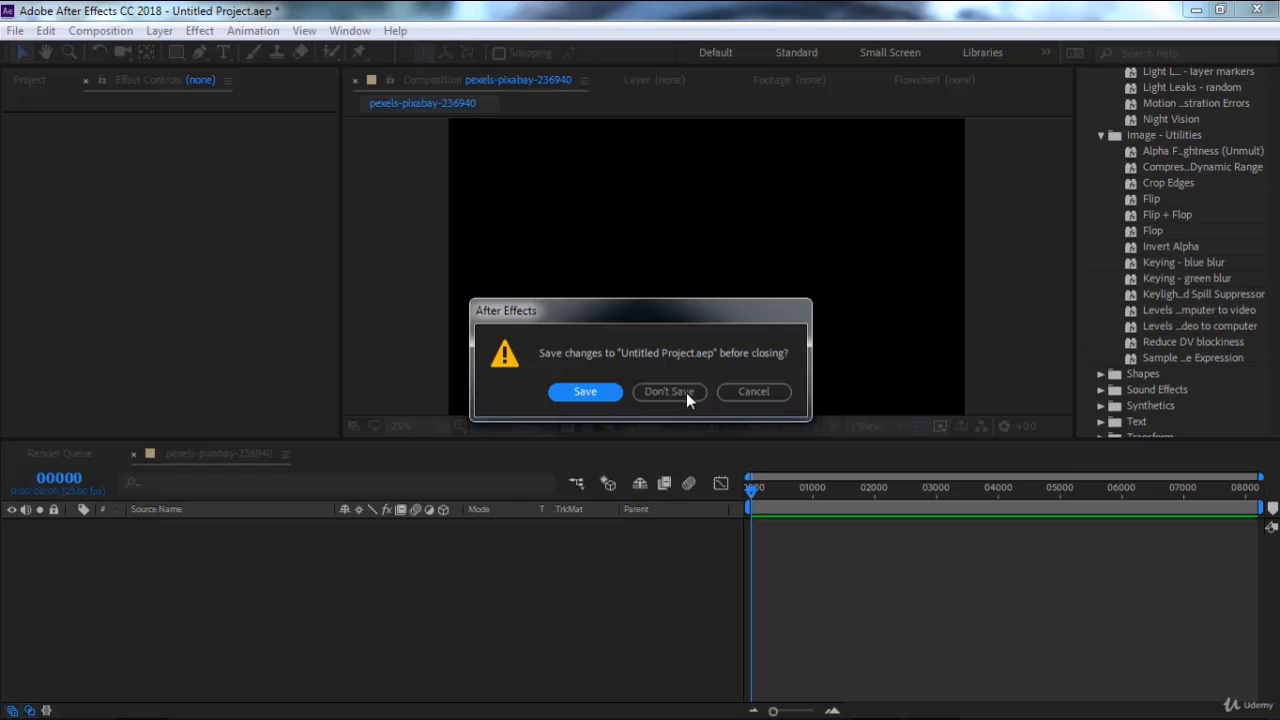
{"action": "left_click", "coordinate": [676, 393]}
Create a composition with the HDTV 1080 25 preset and a duration of 300 frames.
{"action": "left_click", "coordinate": [599, 282]}
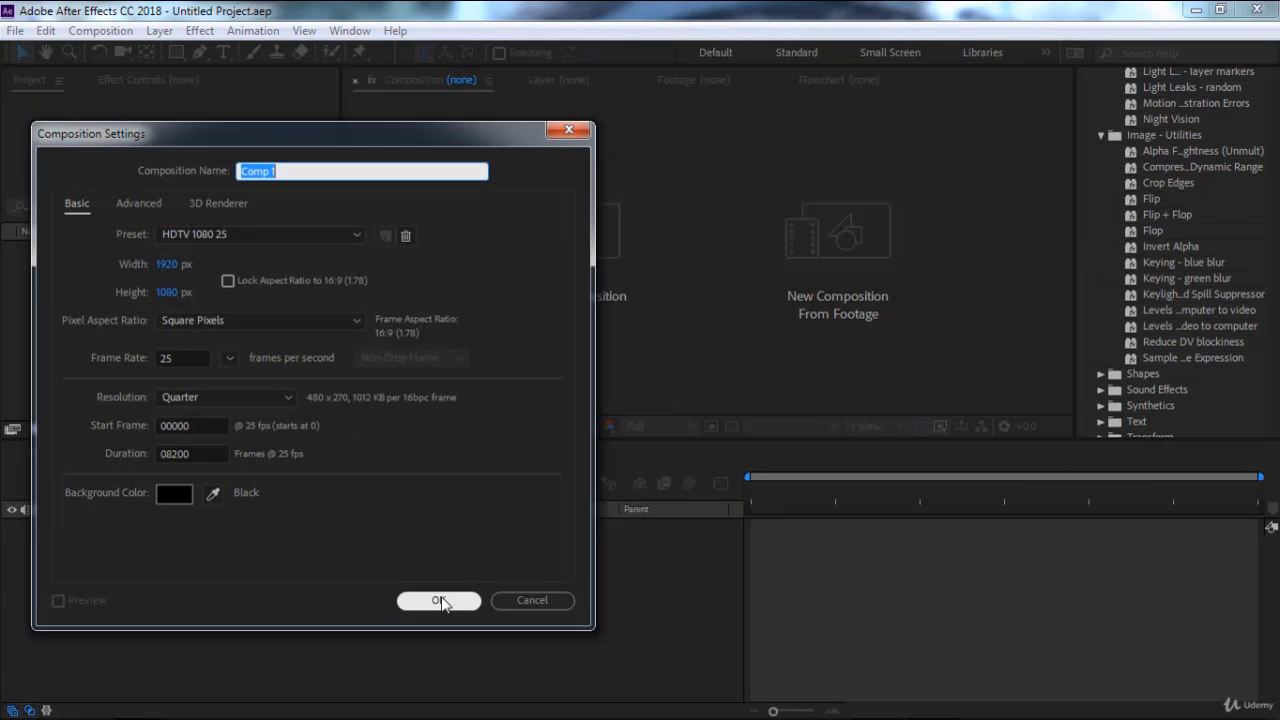
{"action": "left_click", "coordinate": [199, 456]}
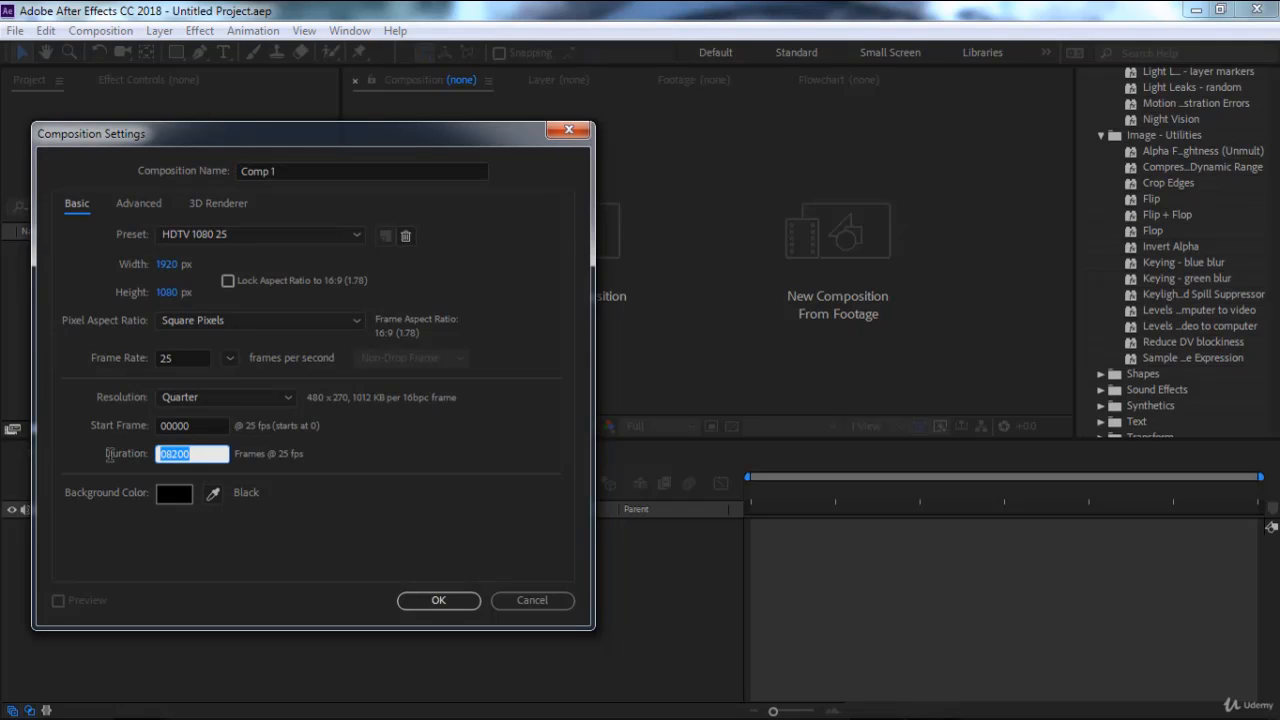
{"action": "type", "text": "300"}
{"action": "left_click", "coordinate": [438, 600]}
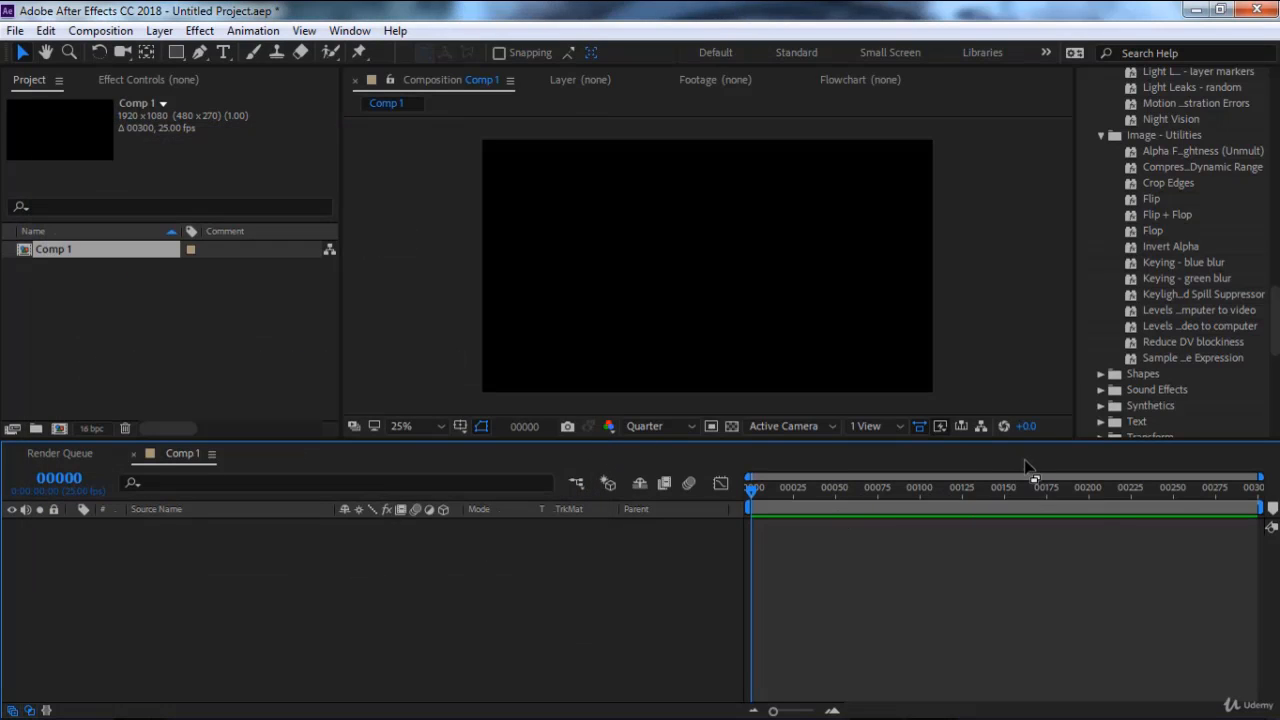
Add a new shape layer to the composition and add a rectangle path to its contents.
{"action": "right_click", "coordinate": [373, 567]}
{"action": "mouse_move", "coordinate": [451, 367]}
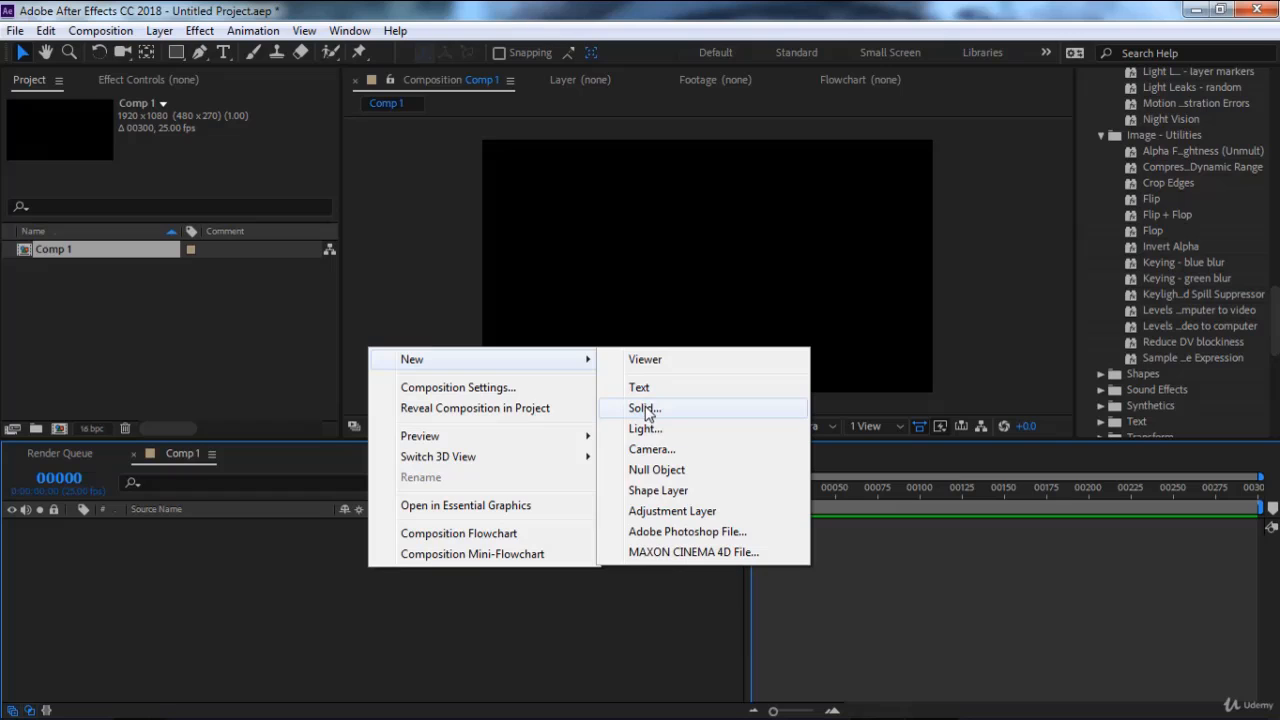
{"action": "left_click", "coordinate": [662, 490]}
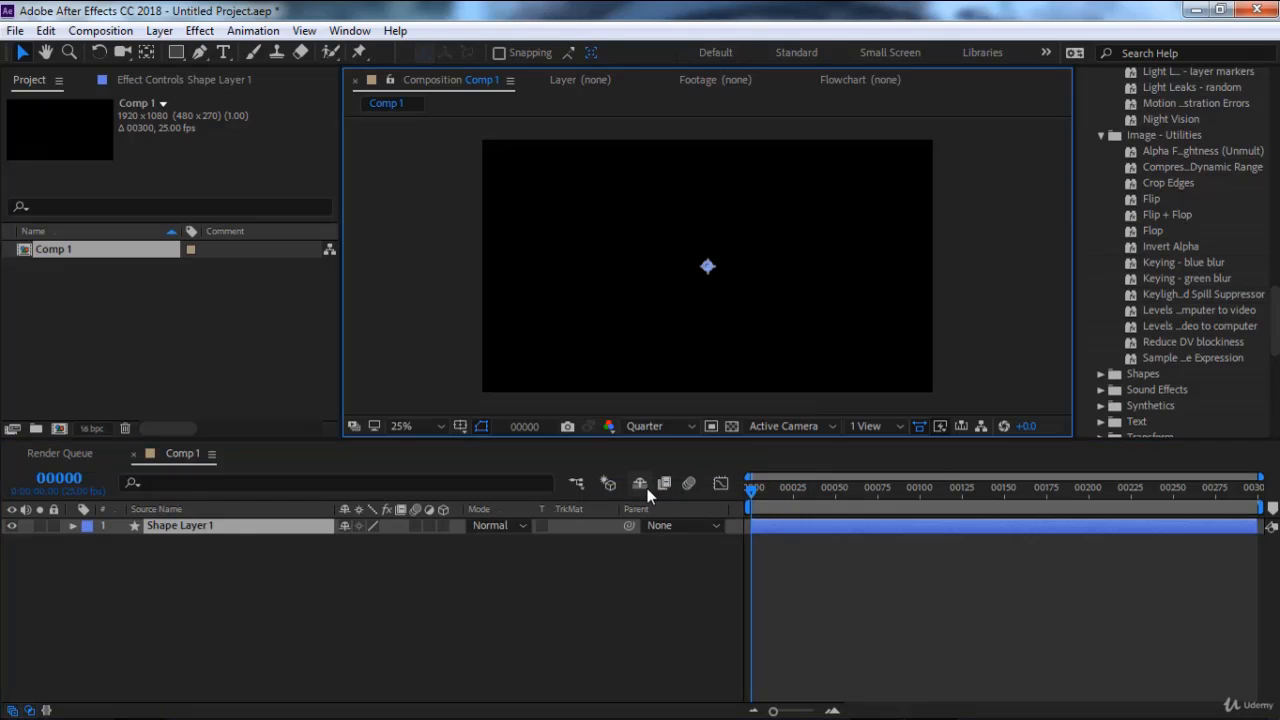
{"action": "key", "text": "q"}
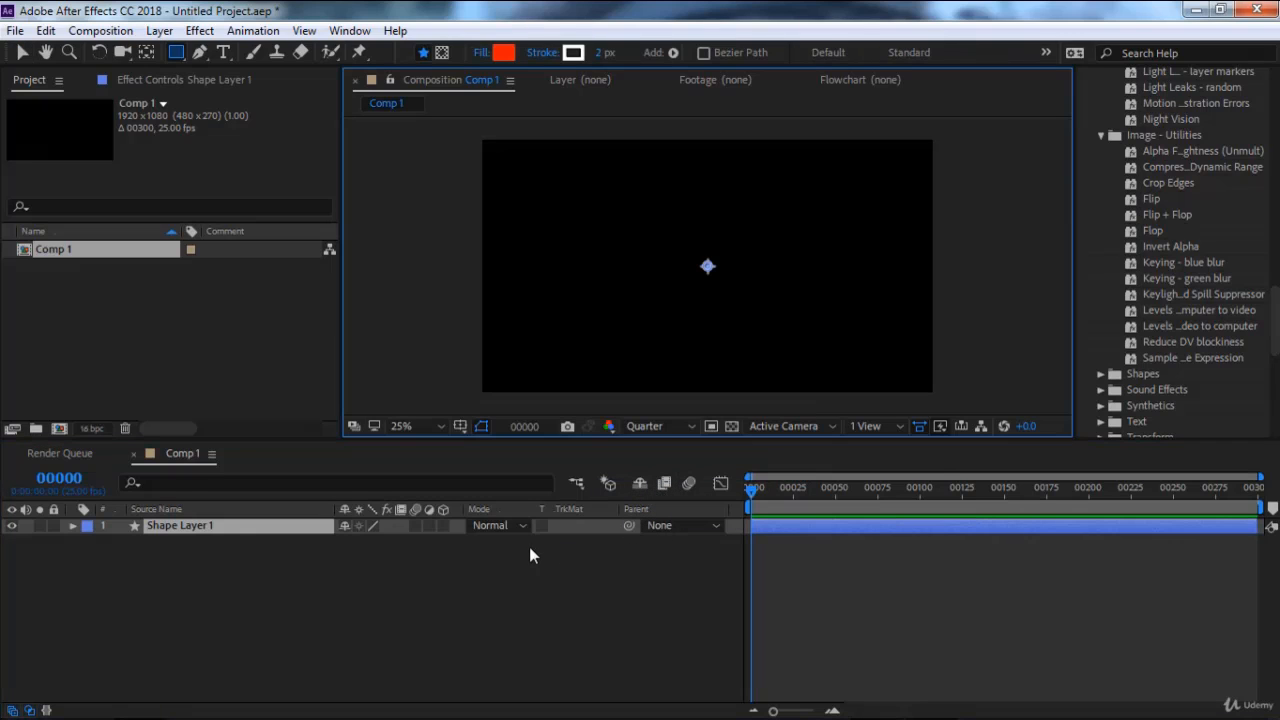
{"action": "left_click", "coordinate": [73, 525]}
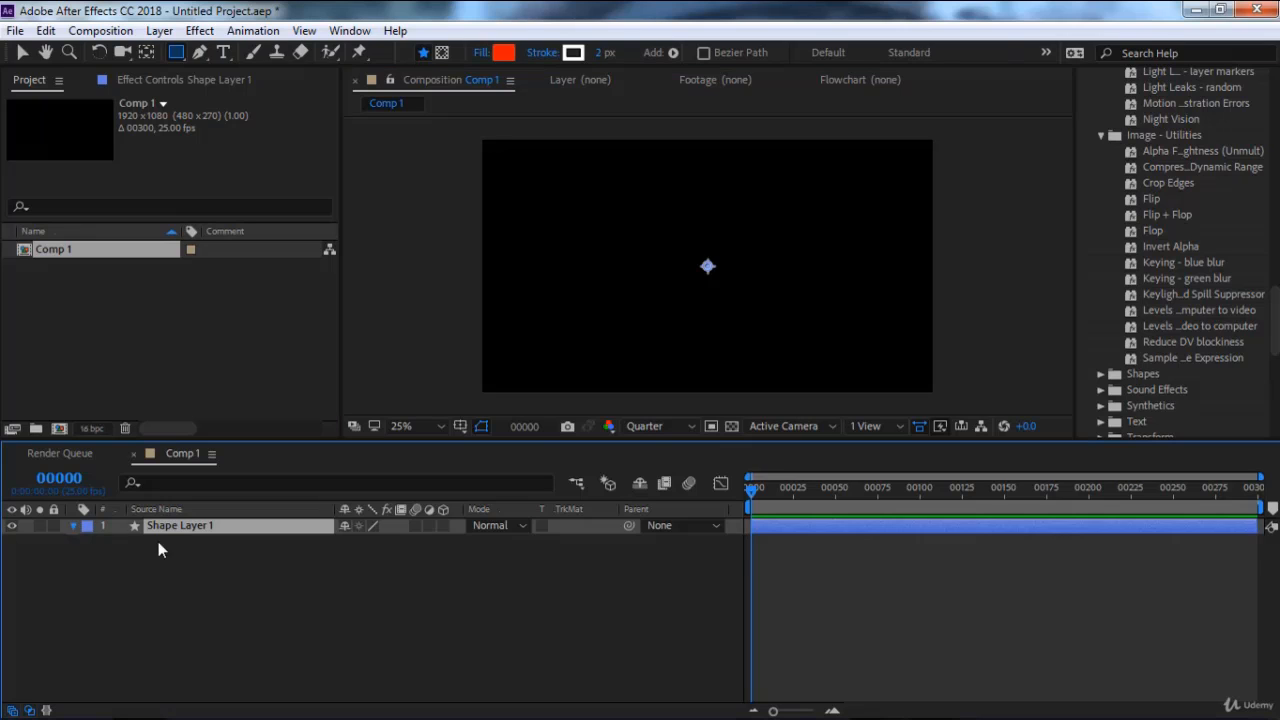
{"action": "left_click", "coordinate": [455, 542]}
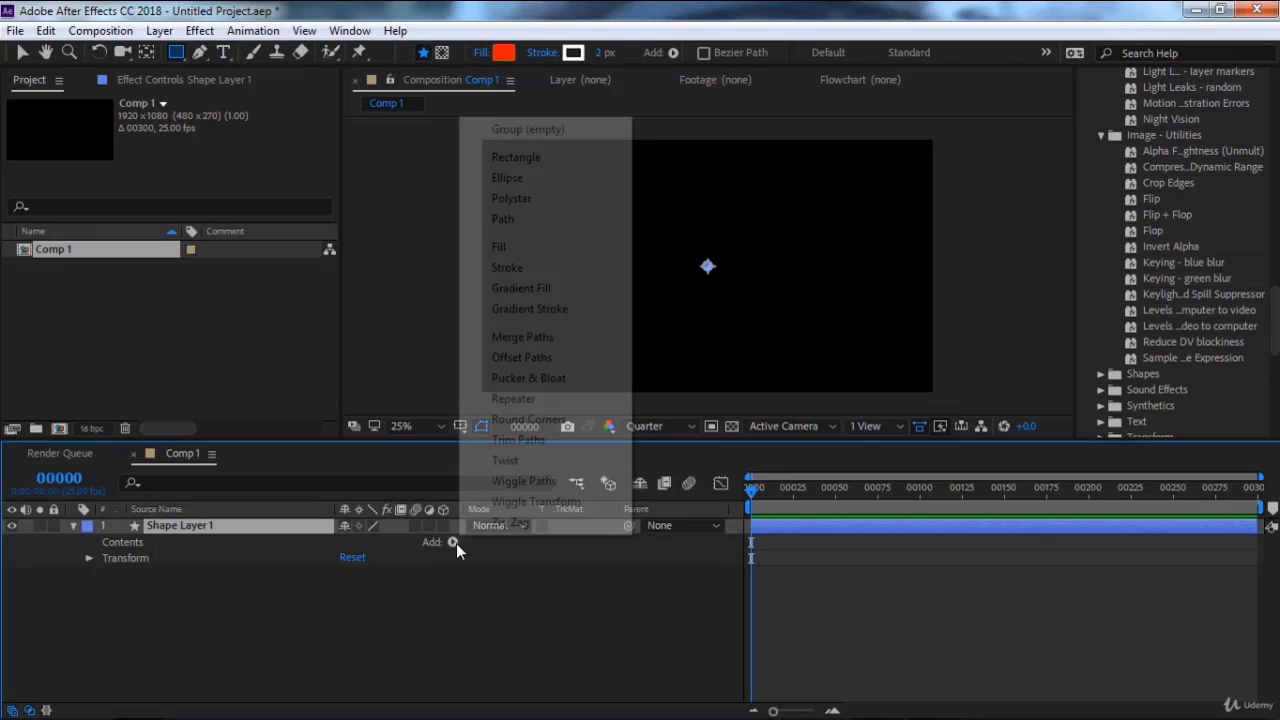
{"action": "left_click", "coordinate": [551, 158]}
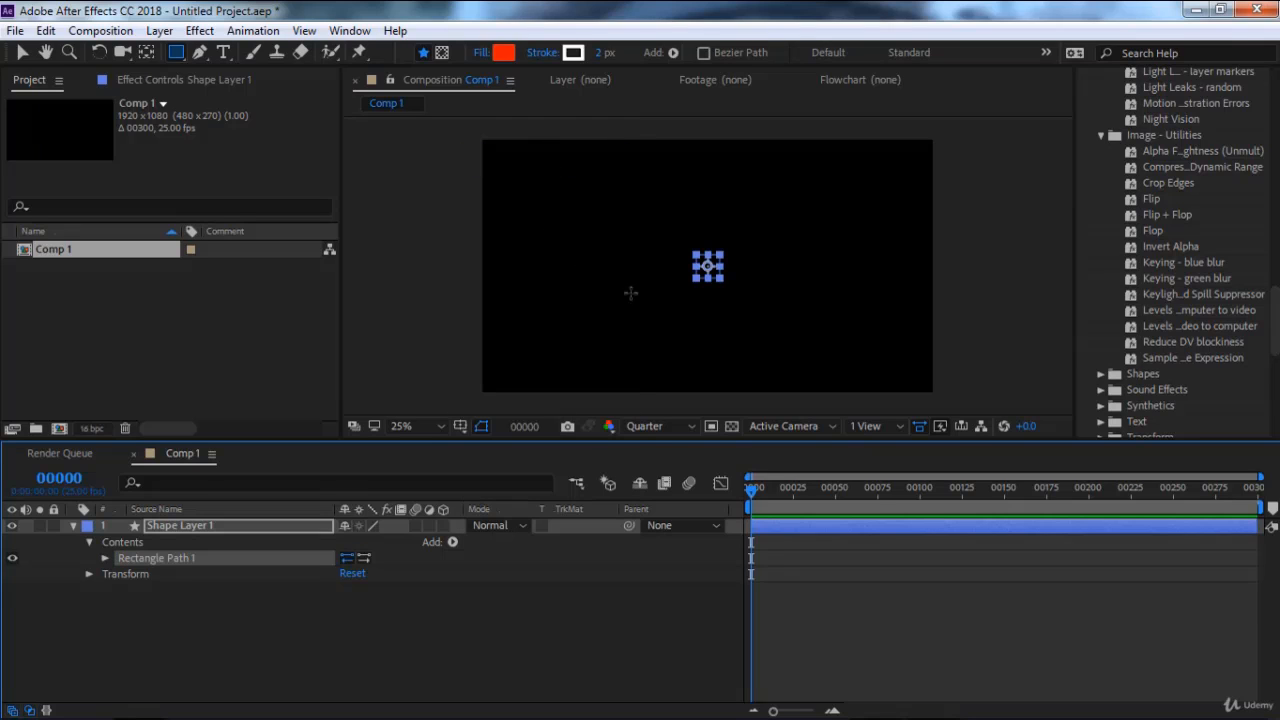
Enlarge the rectangle path to a size of 267 by 267.
{"action": "scroll", "coordinate": [714, 262], "scroll_direction": "up", "scroll_amount": 4}
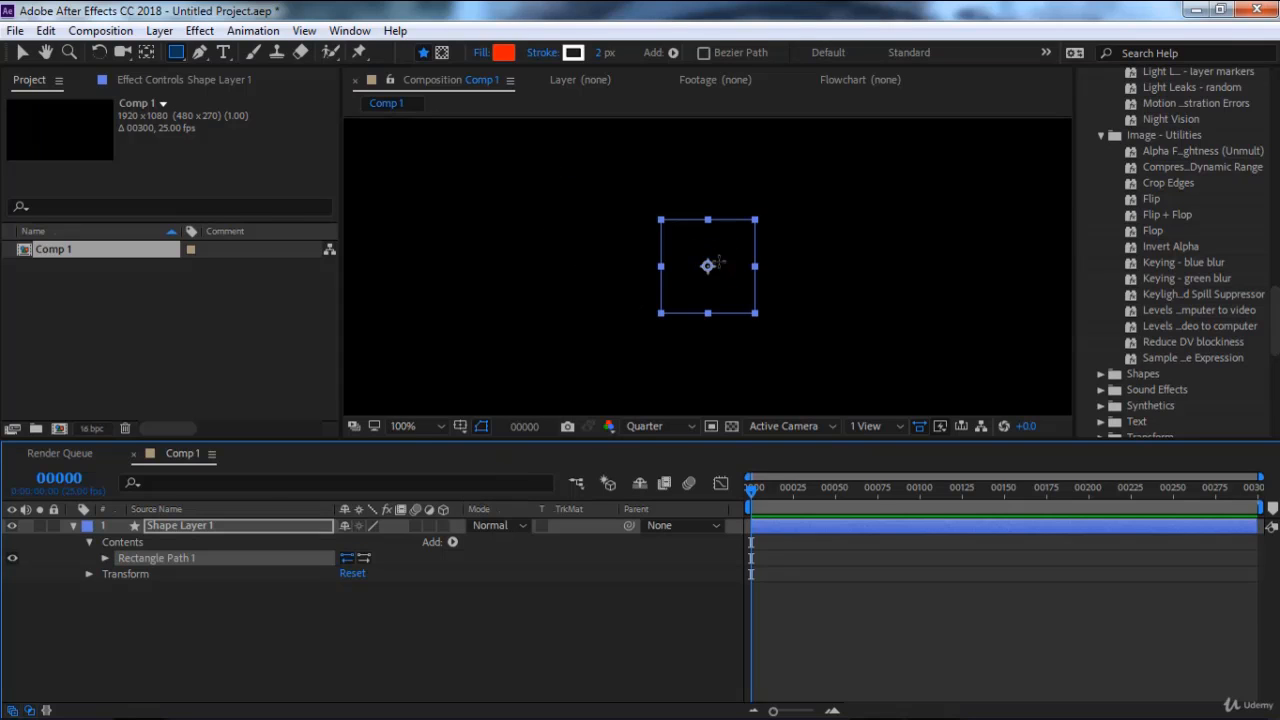
{"action": "left_click", "coordinate": [104, 557]}
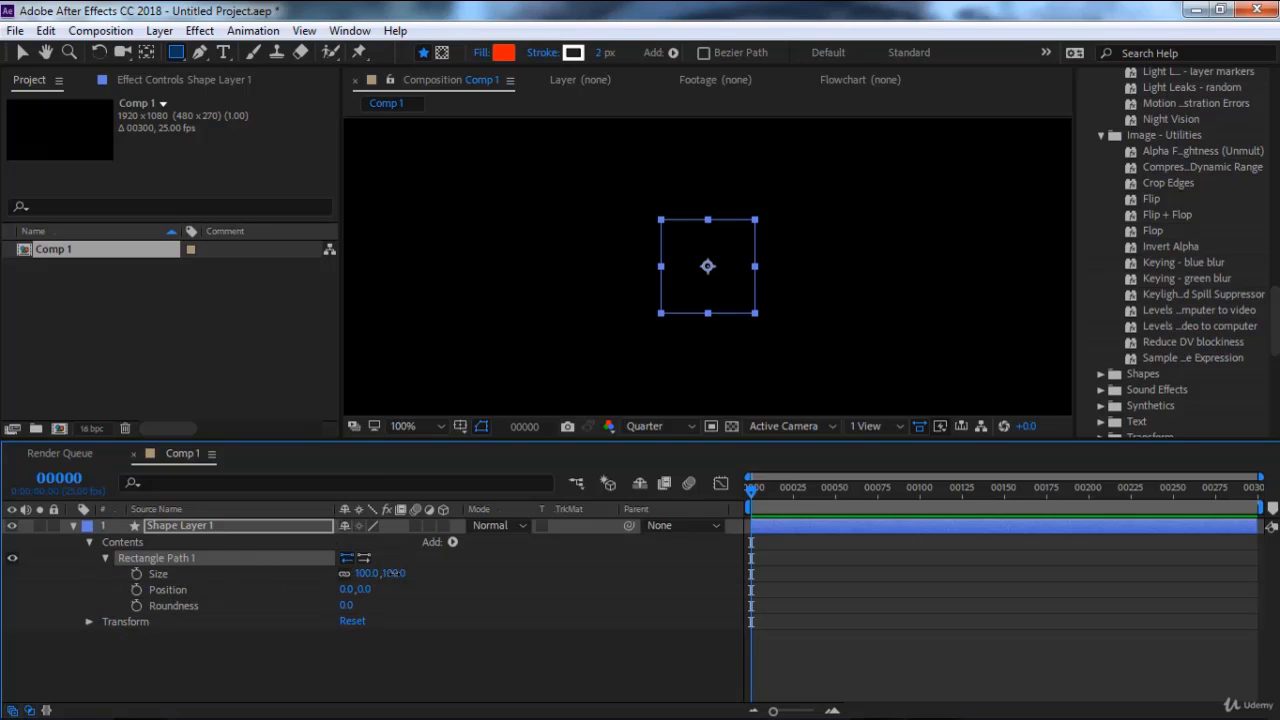
{"action": "left_click_drag", "start_coordinate": [381, 574], "coordinate": [544, 574]}
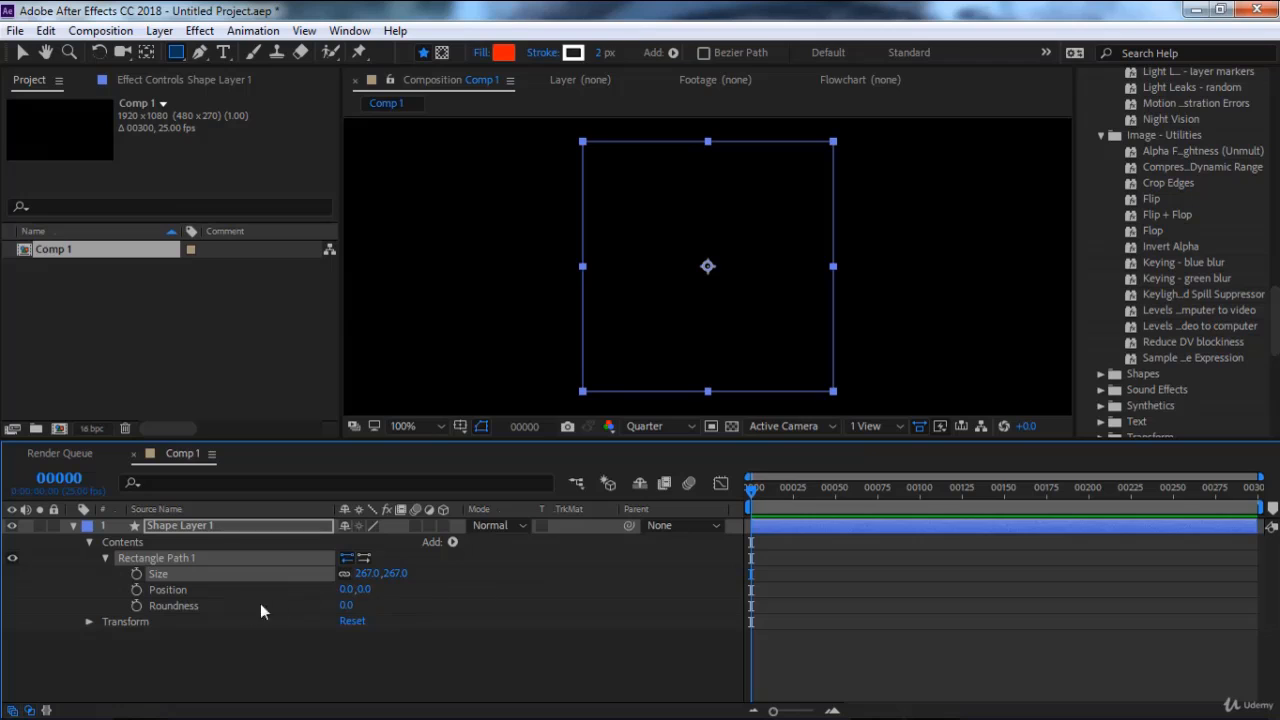
Add a fill to the rectangle in the shape layer's contents and expand its properties.
{"action": "left_click", "coordinate": [453, 542]}
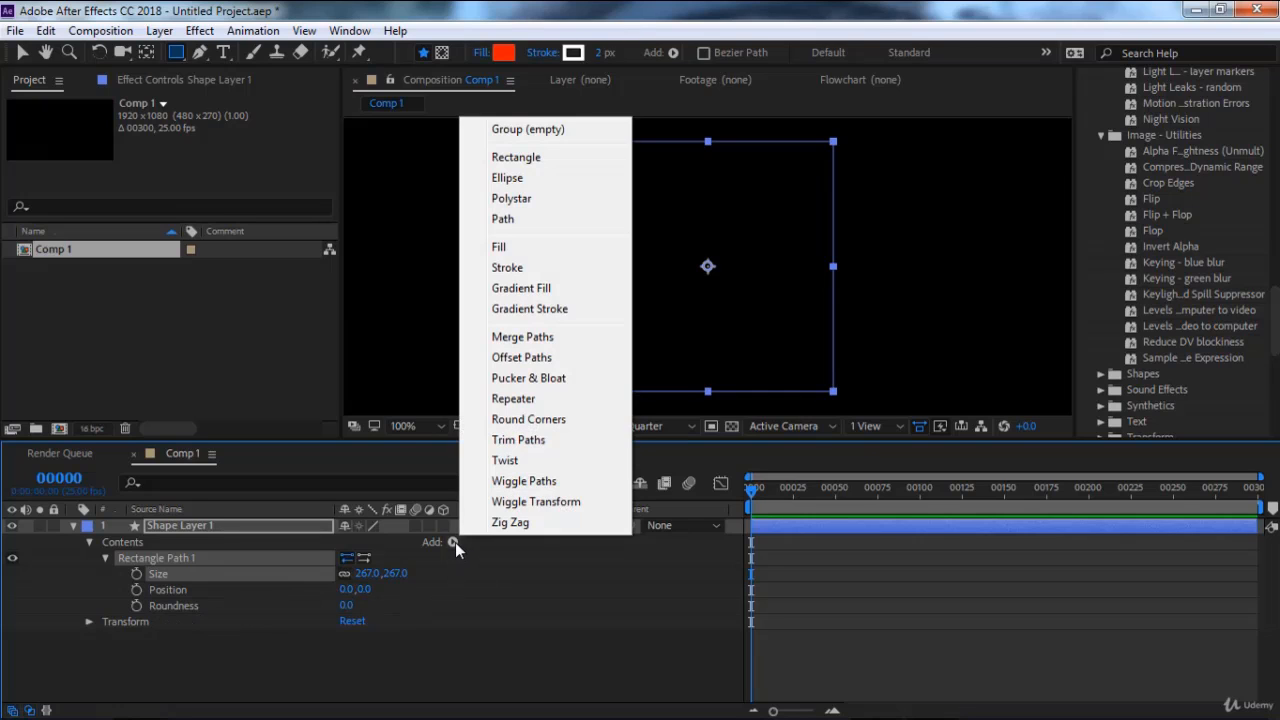
{"action": "left_click", "coordinate": [511, 250]}
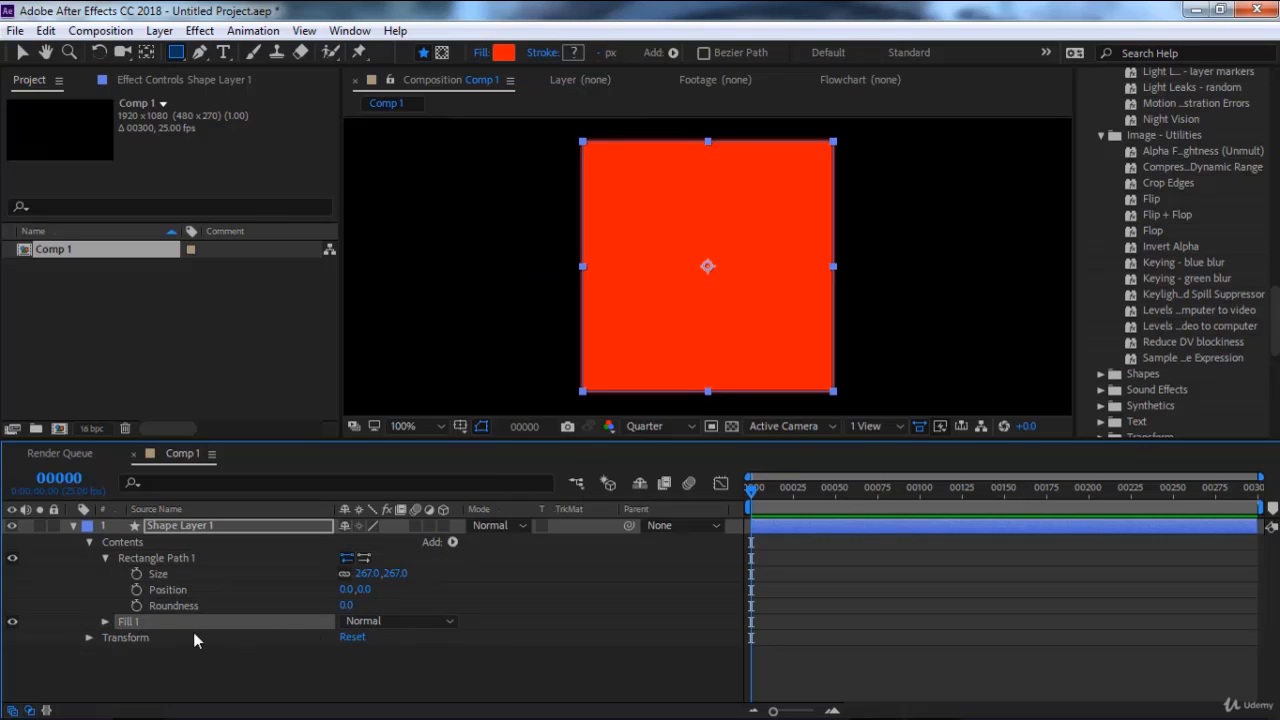
{"action": "left_click", "coordinate": [104, 622]}
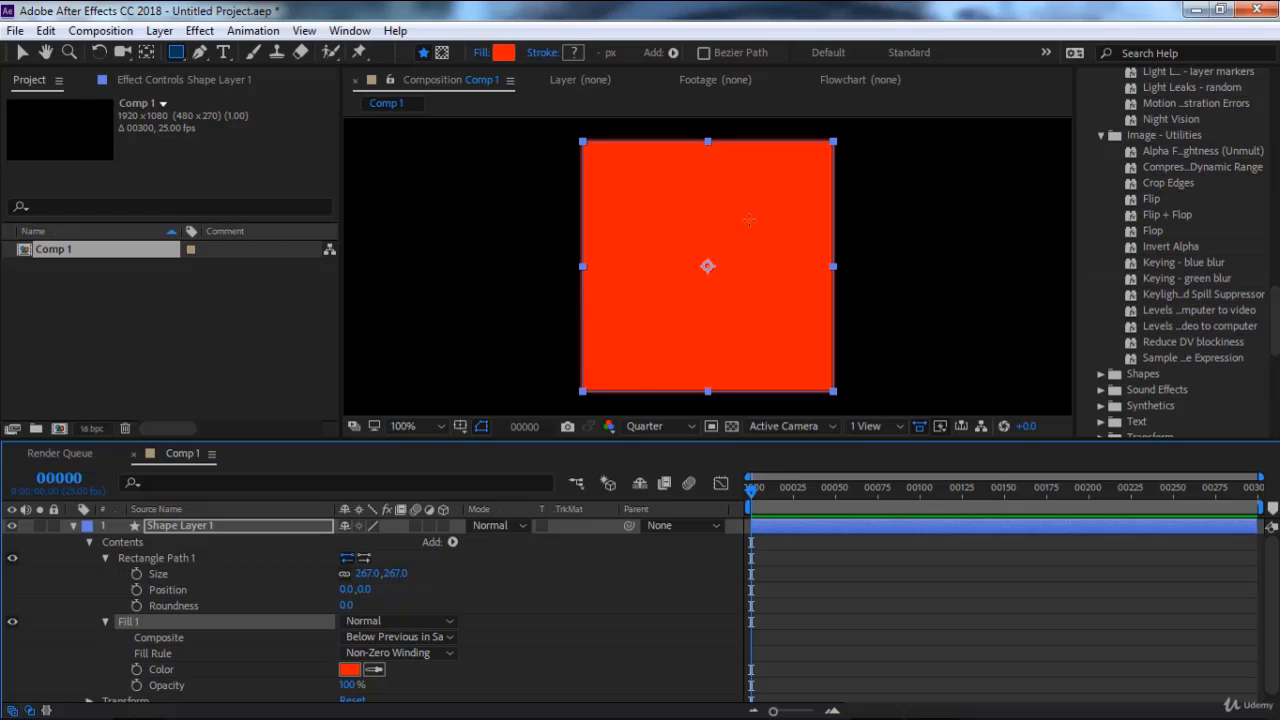
{"action": "key", "text": "comma"}
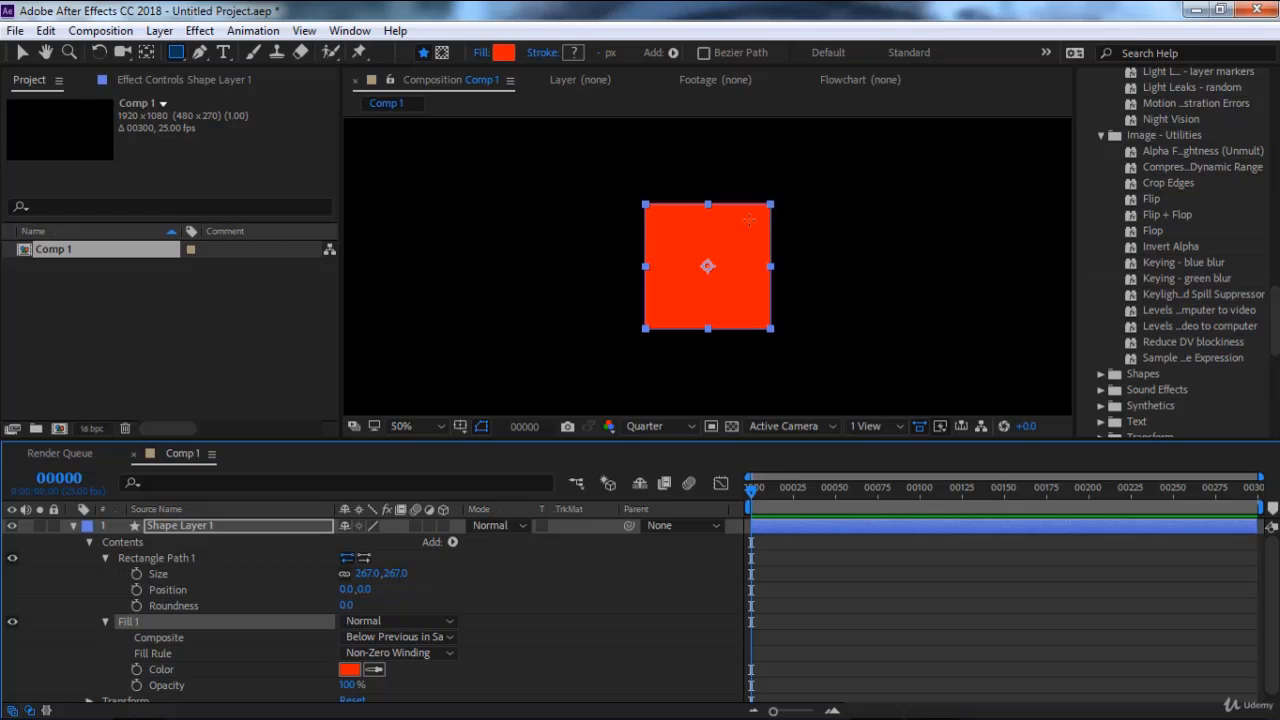
Add a stroke to the rectangle and set its color to blue 2A00FF.
{"action": "left_click", "coordinate": [455, 542]}
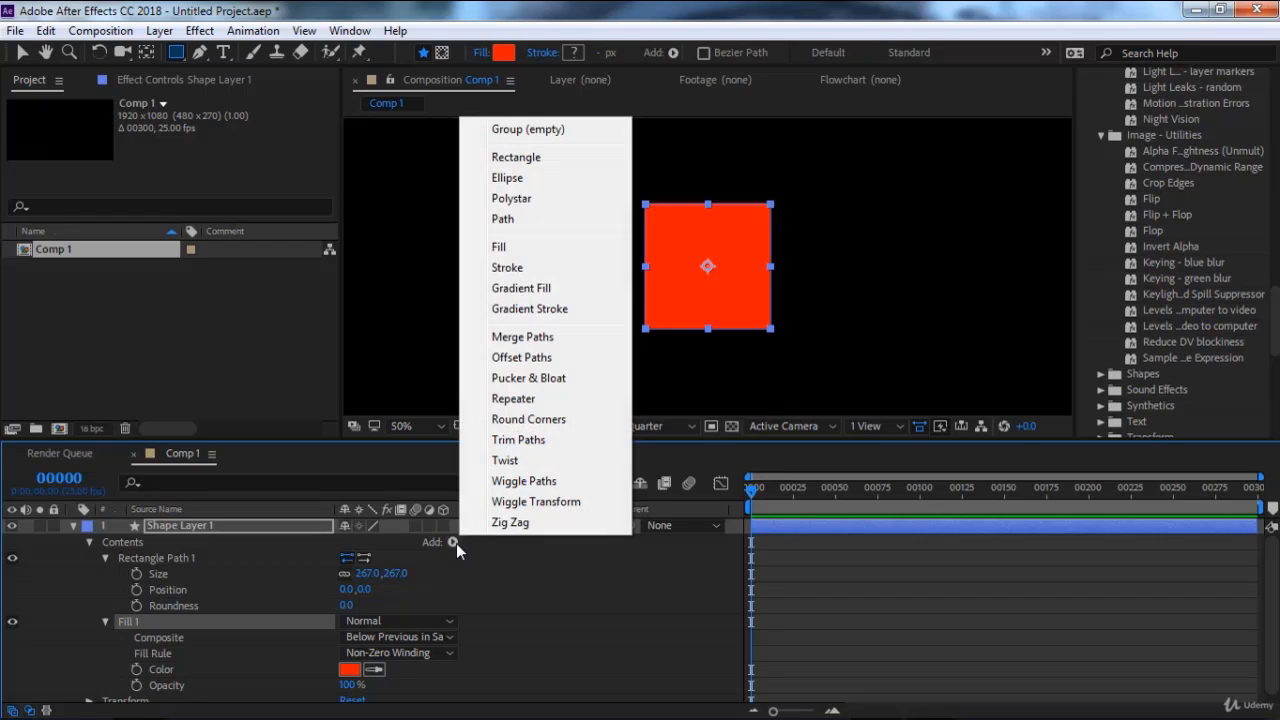
{"action": "left_click", "coordinate": [536, 267]}
{"action": "scroll", "coordinate": [391, 635], "scroll_direction": "down", "scroll_amount": 1}
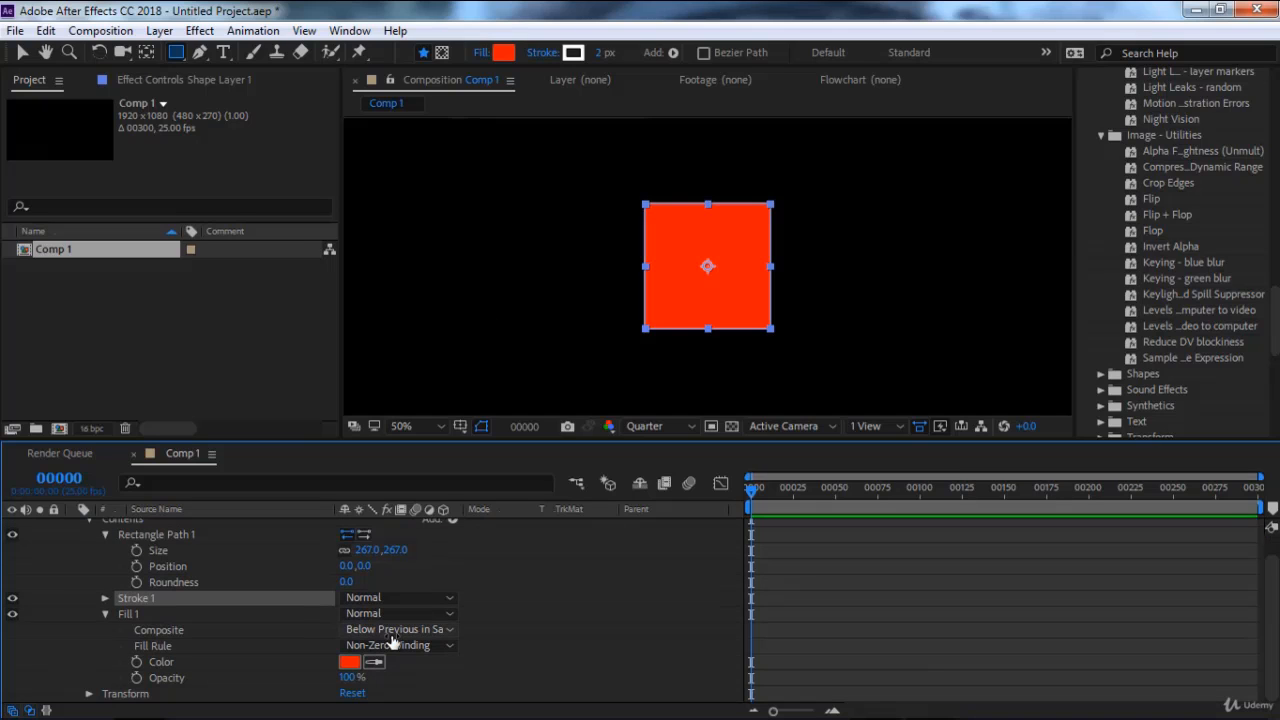
{"action": "left_click", "coordinate": [104, 598]}
{"action": "scroll", "coordinate": [178, 611], "scroll_direction": "down", "scroll_amount": 1}
{"action": "left_click", "coordinate": [349, 599]}
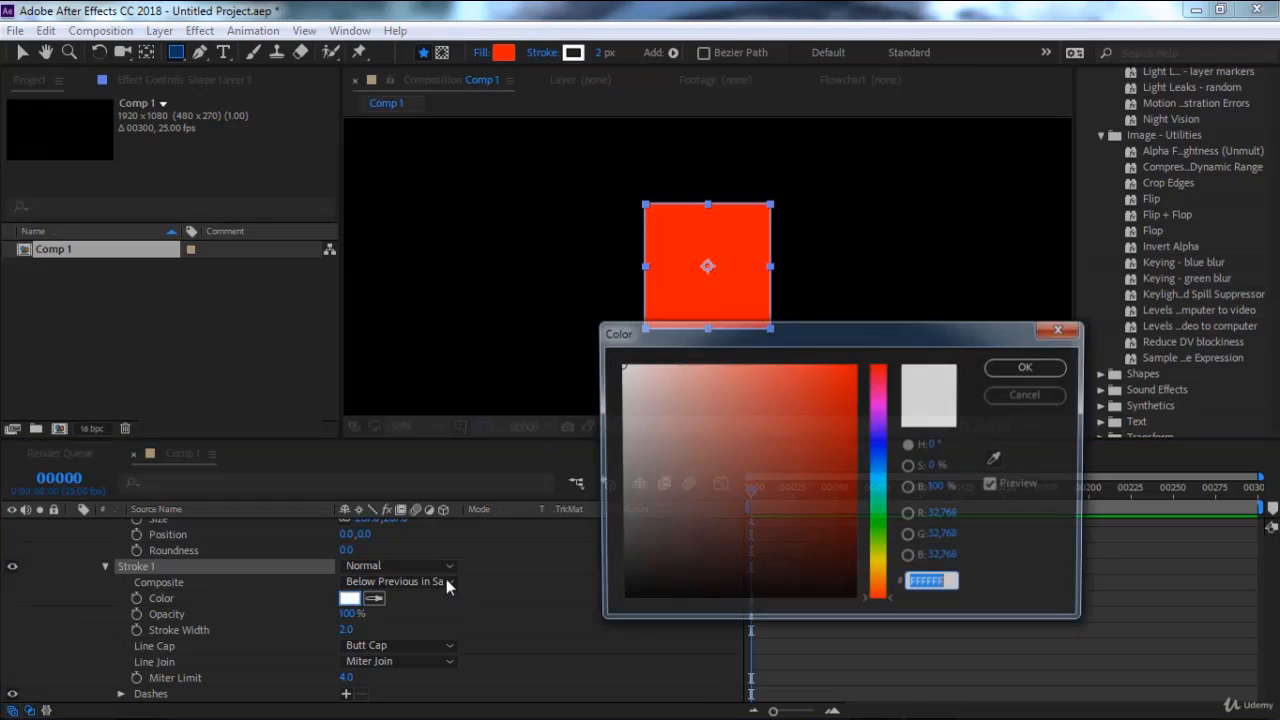
{"action": "left_click", "coordinate": [881, 436]}
{"action": "left_click", "coordinate": [852, 372]}
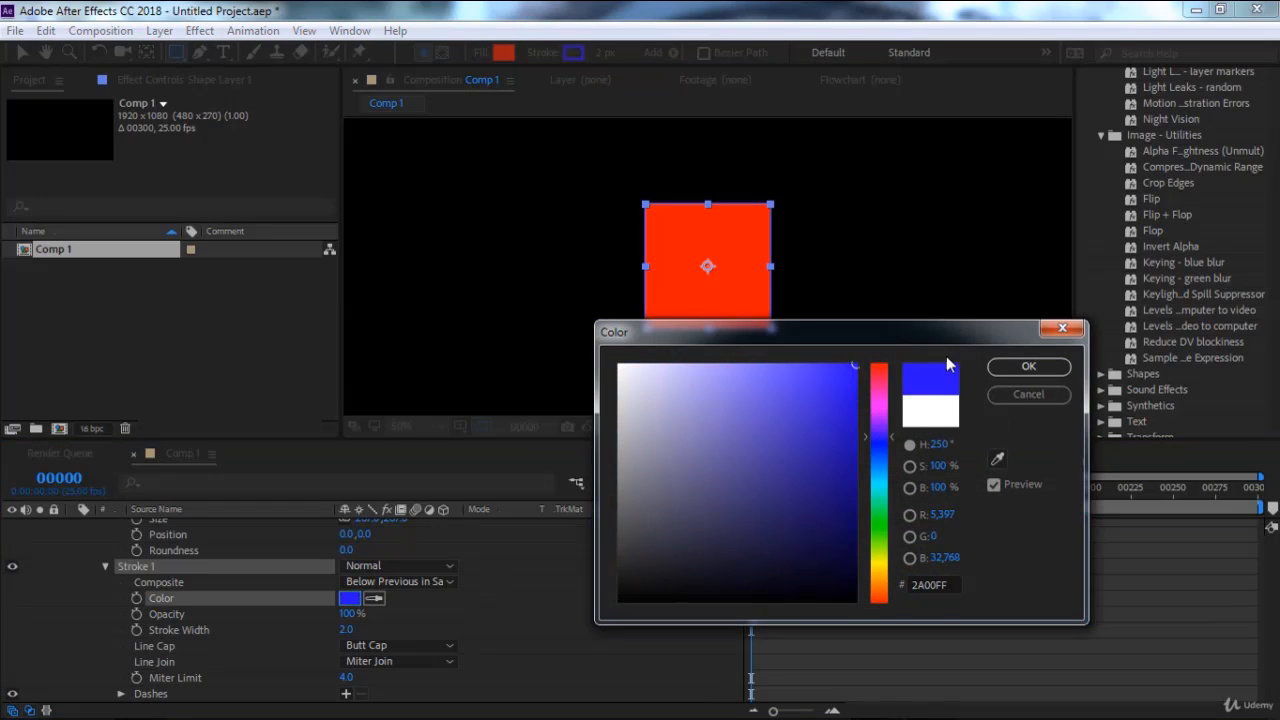
{"action": "left_click", "coordinate": [1028, 366]}
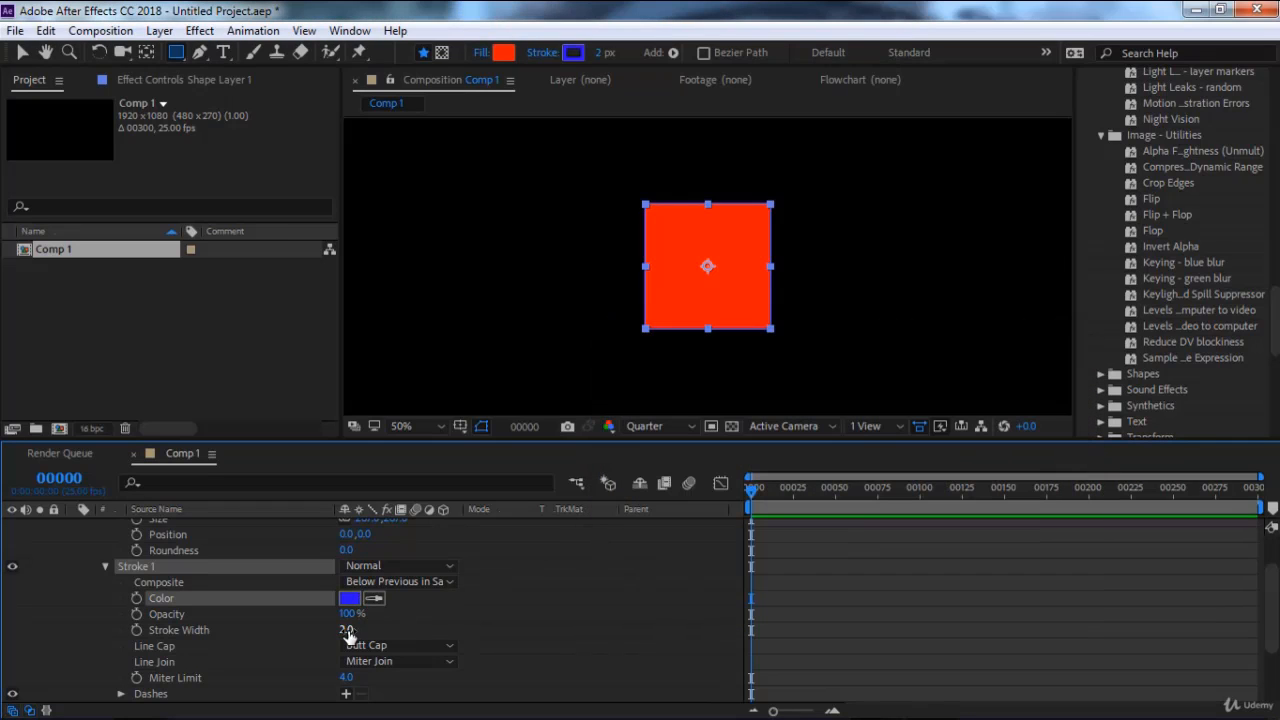
Set the rectangle's stroke width to 70 px and switch back to the Selection tool.
{"action": "left_click_drag", "start_coordinate": [348, 636], "coordinate": [404, 624]}
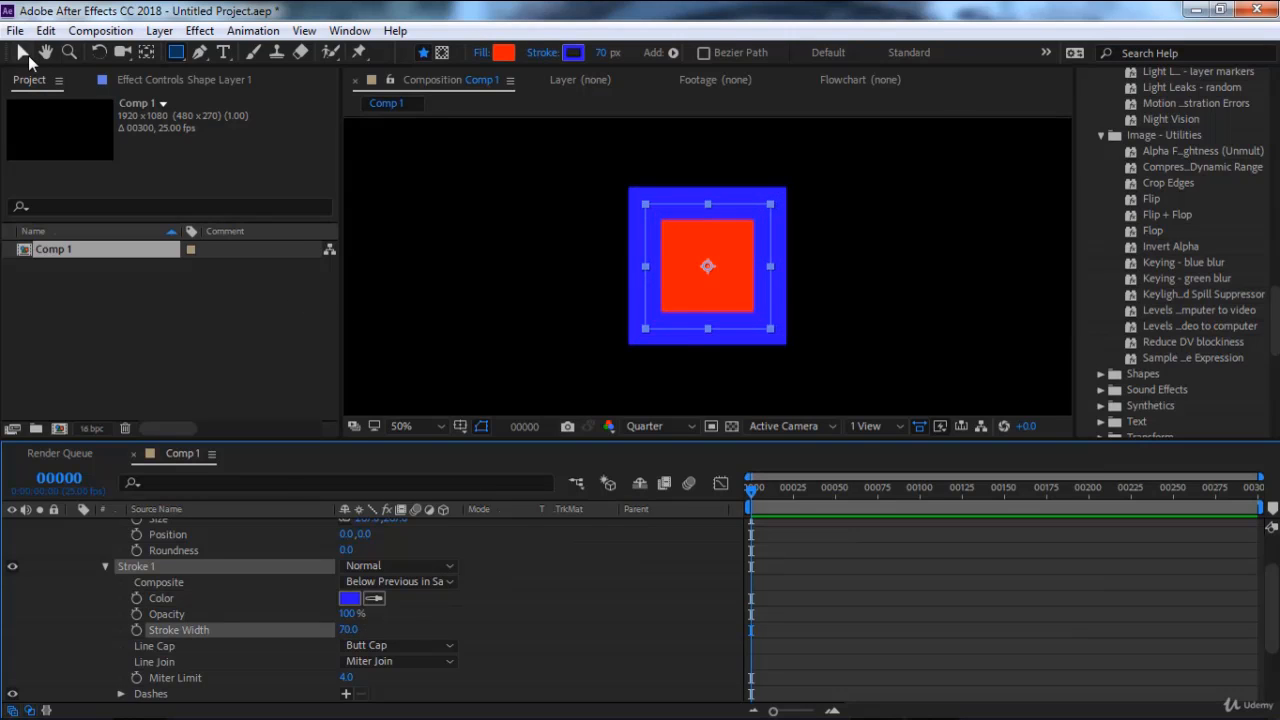
{"action": "left_click", "coordinate": [22, 52]}
{"action": "key", "text": "comma"}
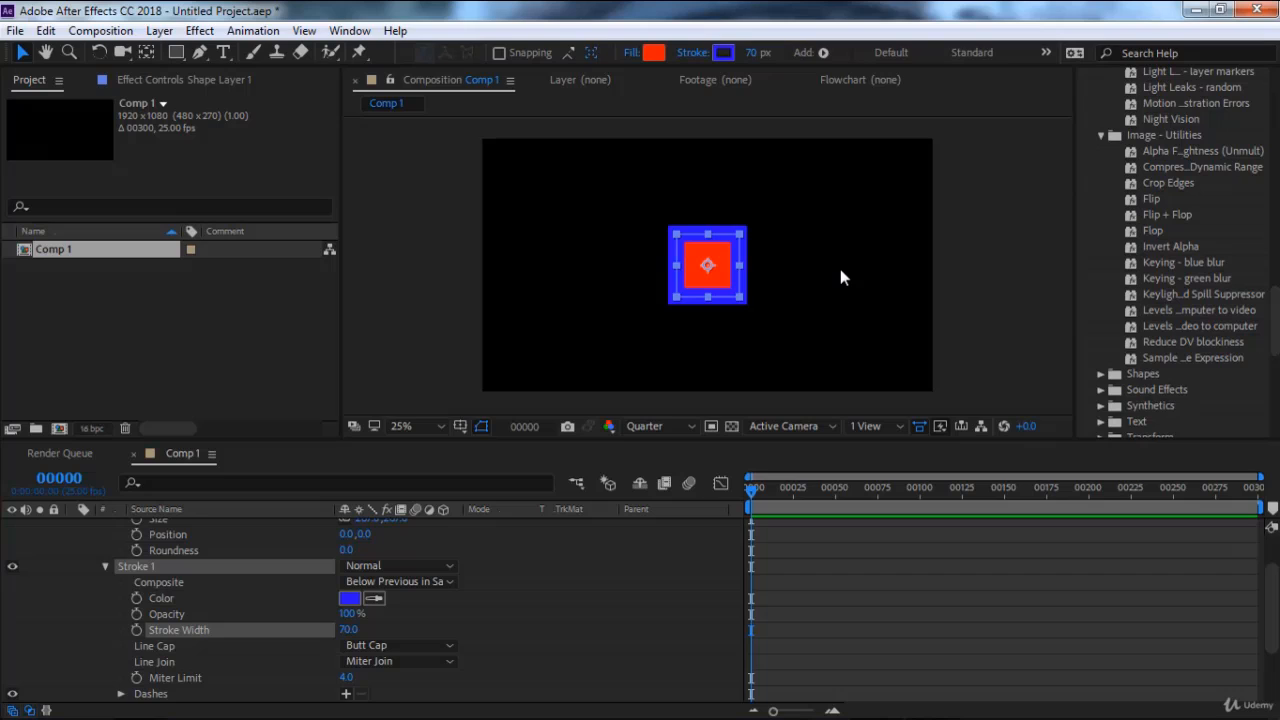
Try the Box Swarm preset from the Shapes backgrounds on the shape layer, preview the playback, and undo it.
{"action": "left_click", "coordinate": [1101, 374]}
{"action": "scroll", "coordinate": [1152, 360], "scroll_direction": "down", "scroll_amount": 1}
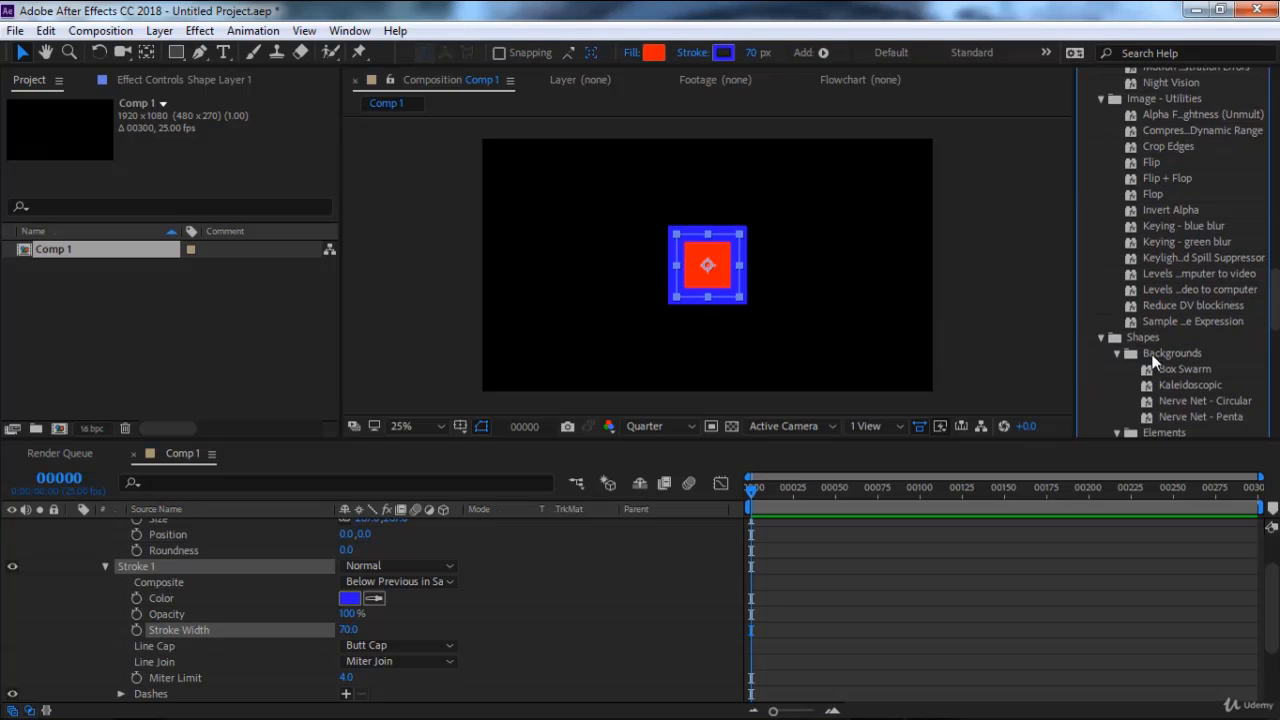
{"action": "left_click", "coordinate": [1116, 353]}
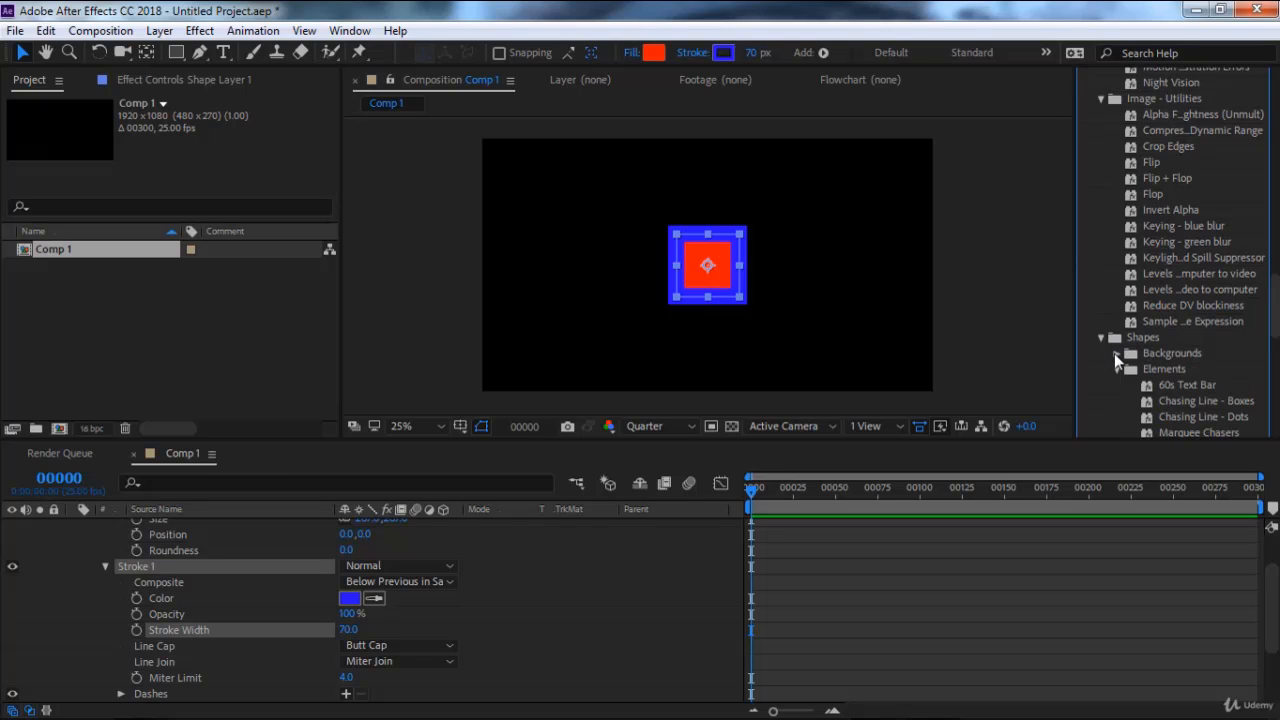
{"action": "left_click", "coordinate": [1114, 353]}
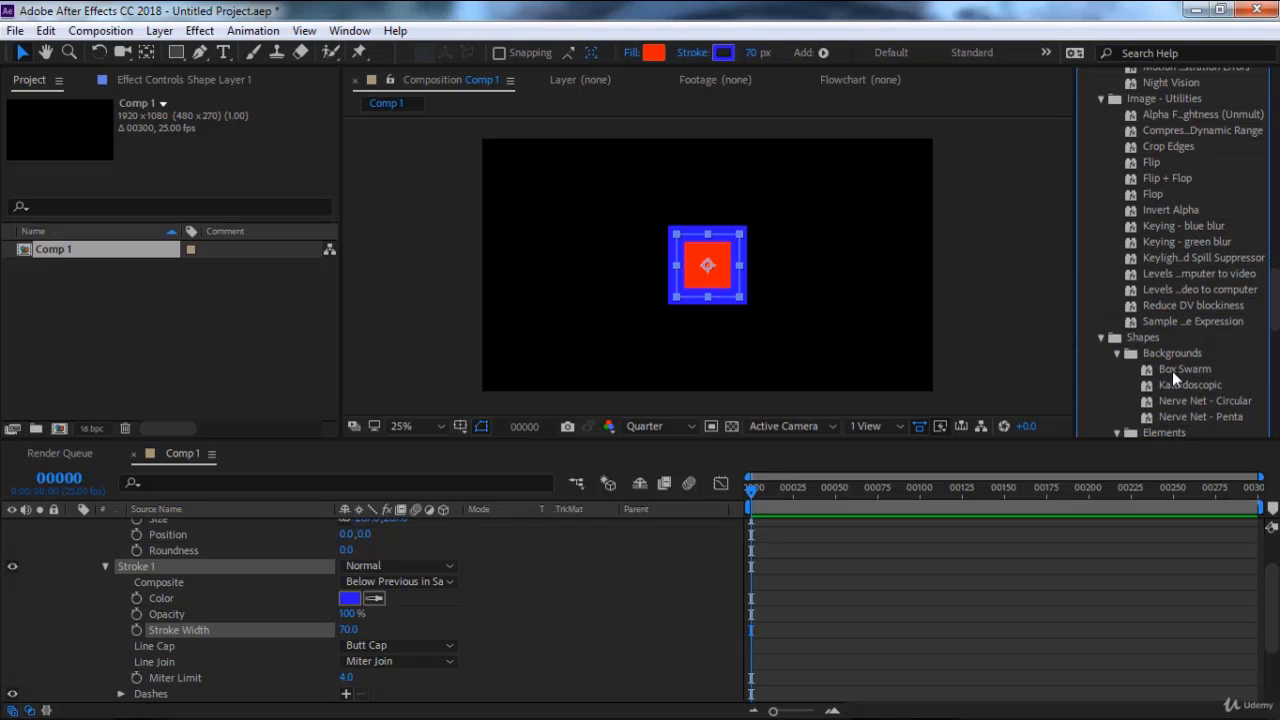
{"action": "left_click", "coordinate": [1172, 370]}
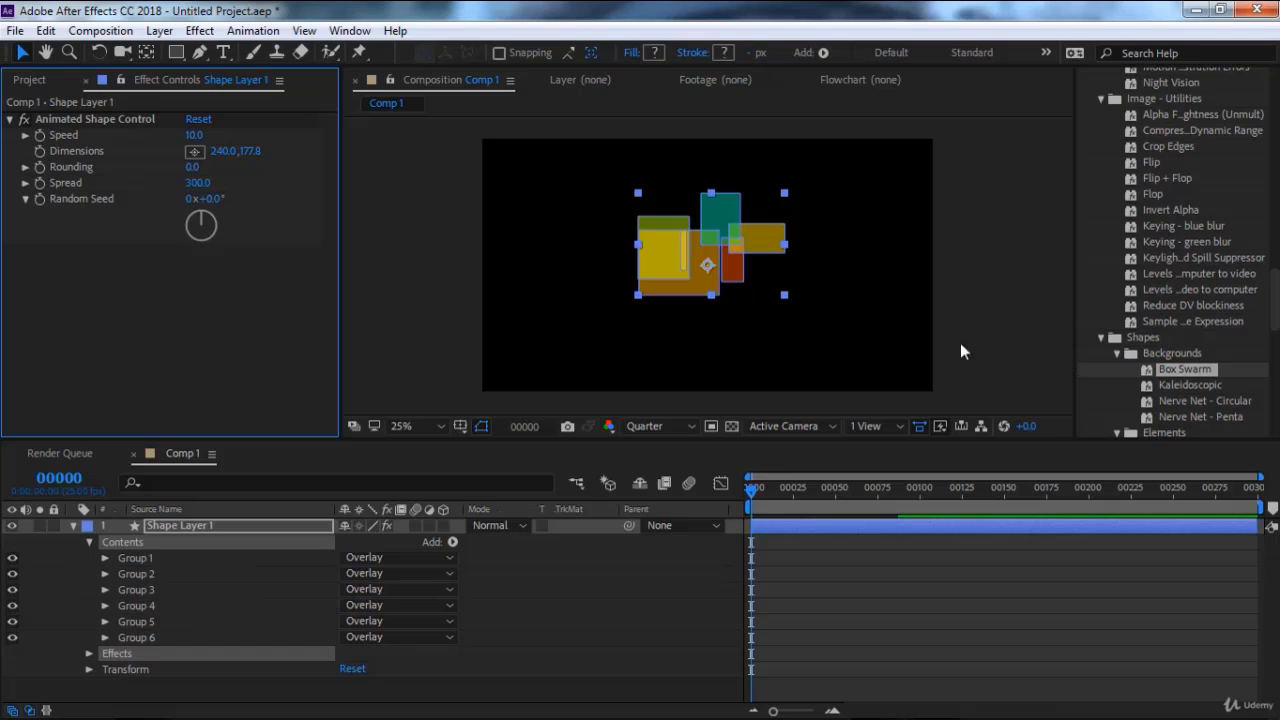
{"action": "scroll", "coordinate": [788, 305], "scroll_direction": "up", "scroll_amount": 2}
{"action": "left_click_drag", "start_coordinate": [872, 305], "coordinate": [876, 369]}
{"action": "scroll", "coordinate": [876, 311], "scroll_direction": "down", "scroll_amount": 2}
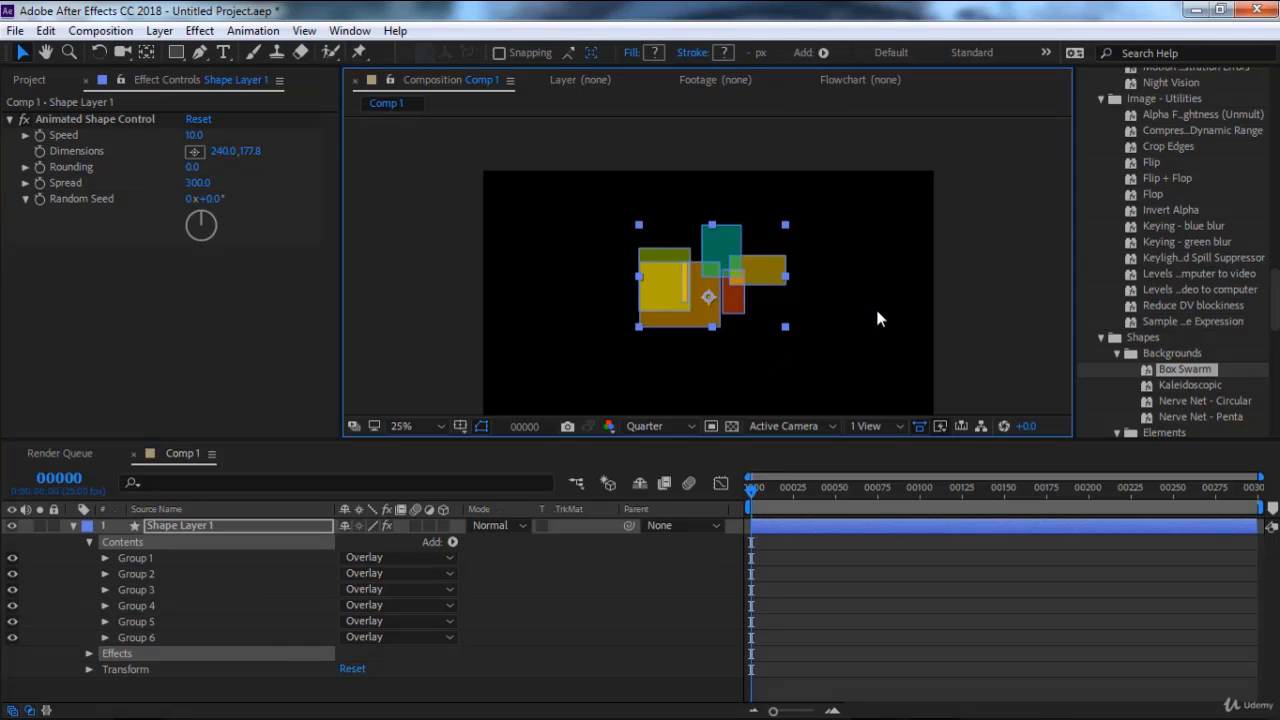
{"action": "key", "text": "space"}
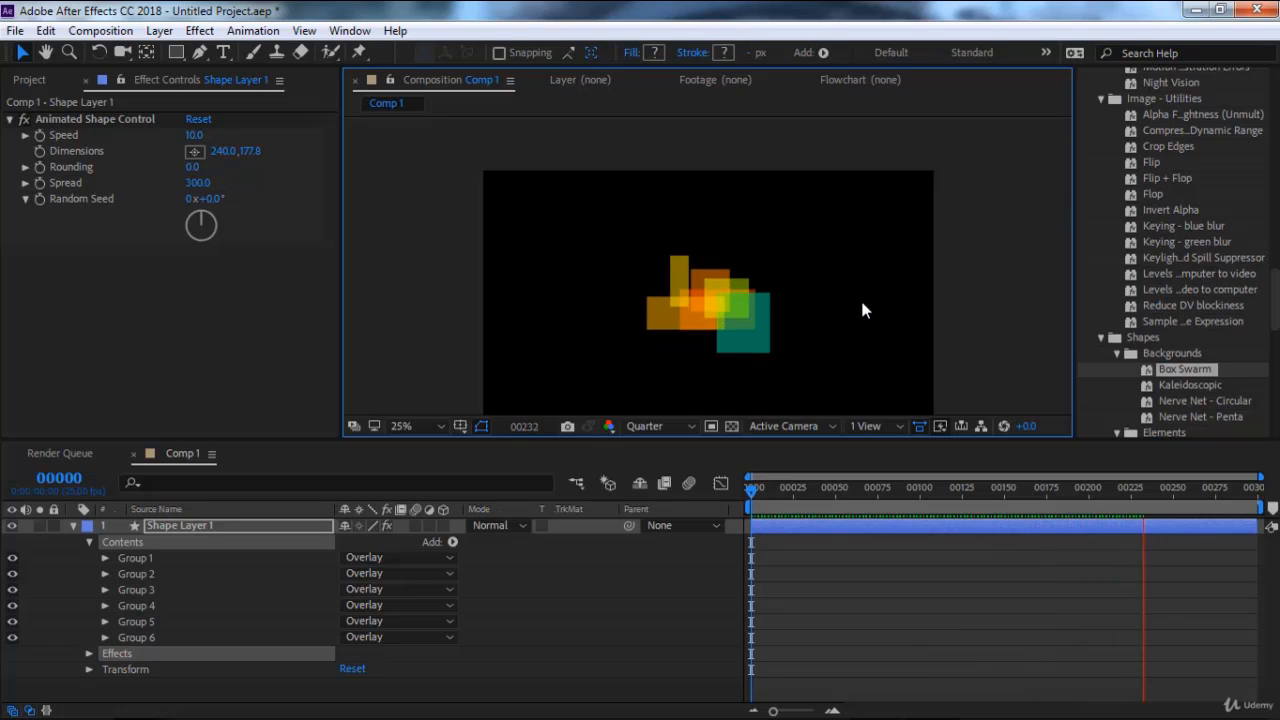
{"action": "left_click_drag", "start_coordinate": [793, 490], "coordinate": [721, 494]}
{"action": "key", "text": "ctrl+z"}
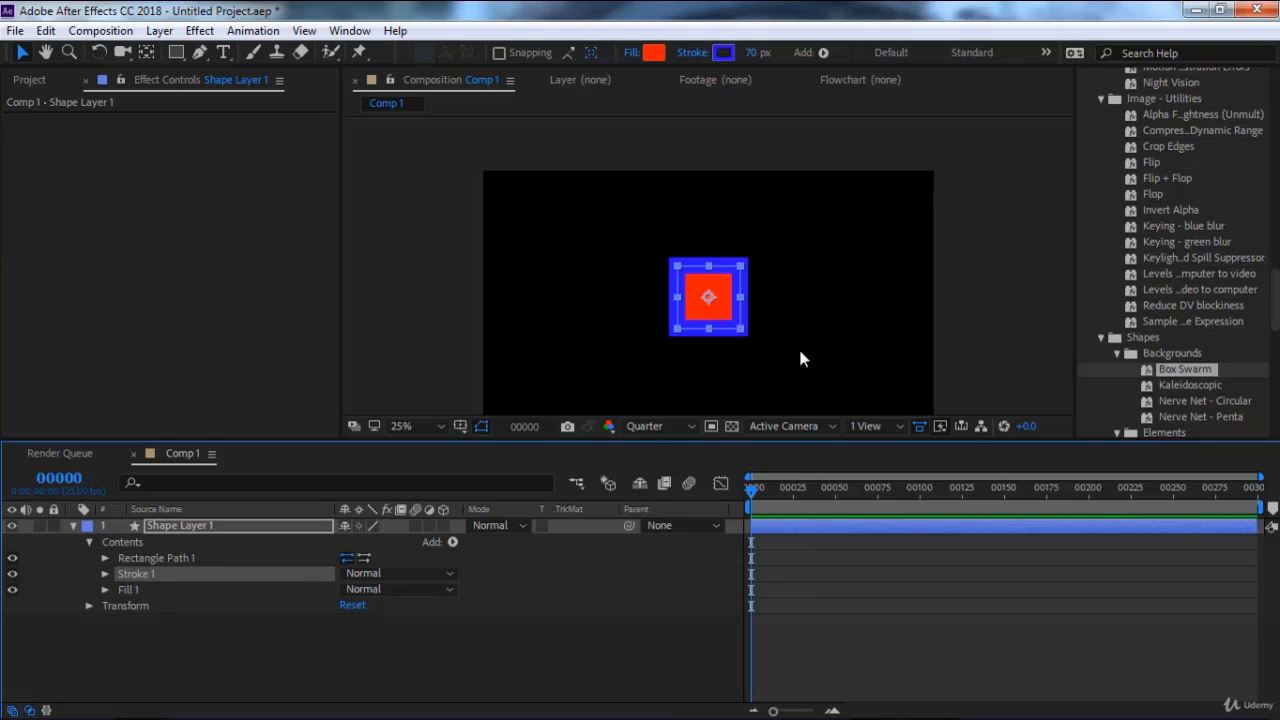
Try the Kaleidoscopic background preset on the shape layer, preview the playback, and undo it.
{"action": "double_click", "coordinate": [1173, 385]}
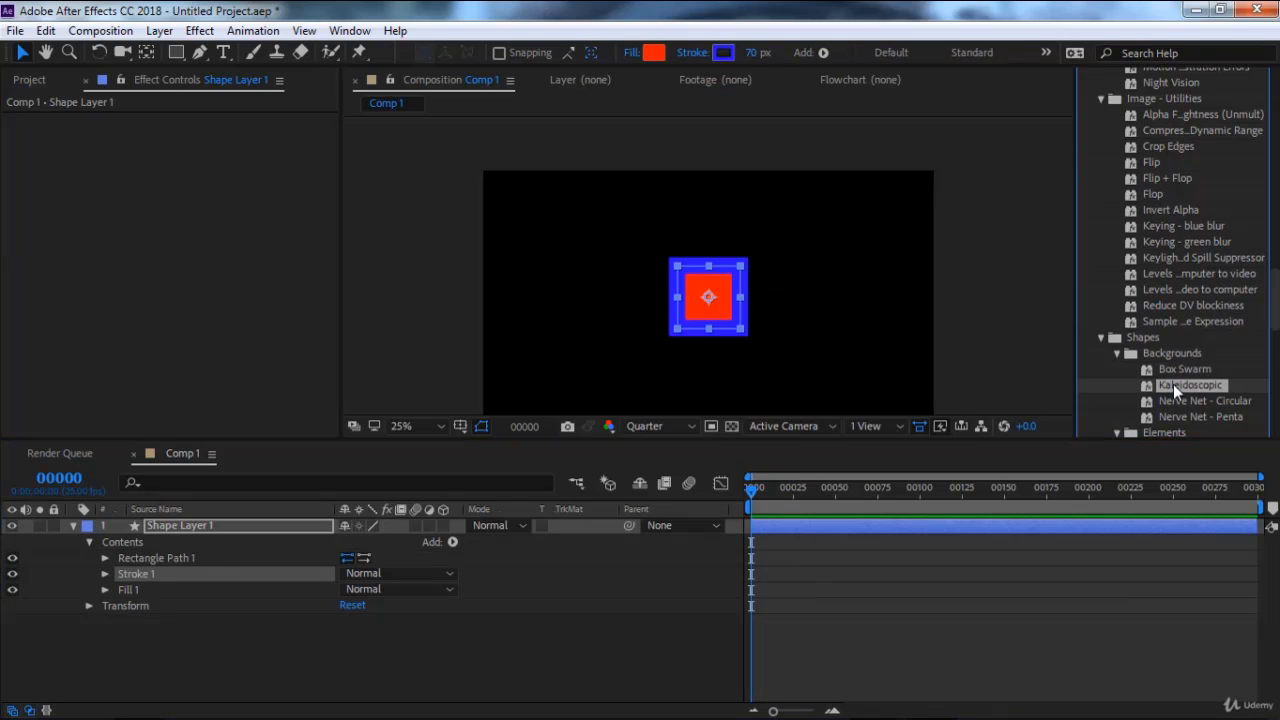
{"action": "key", "text": "space"}
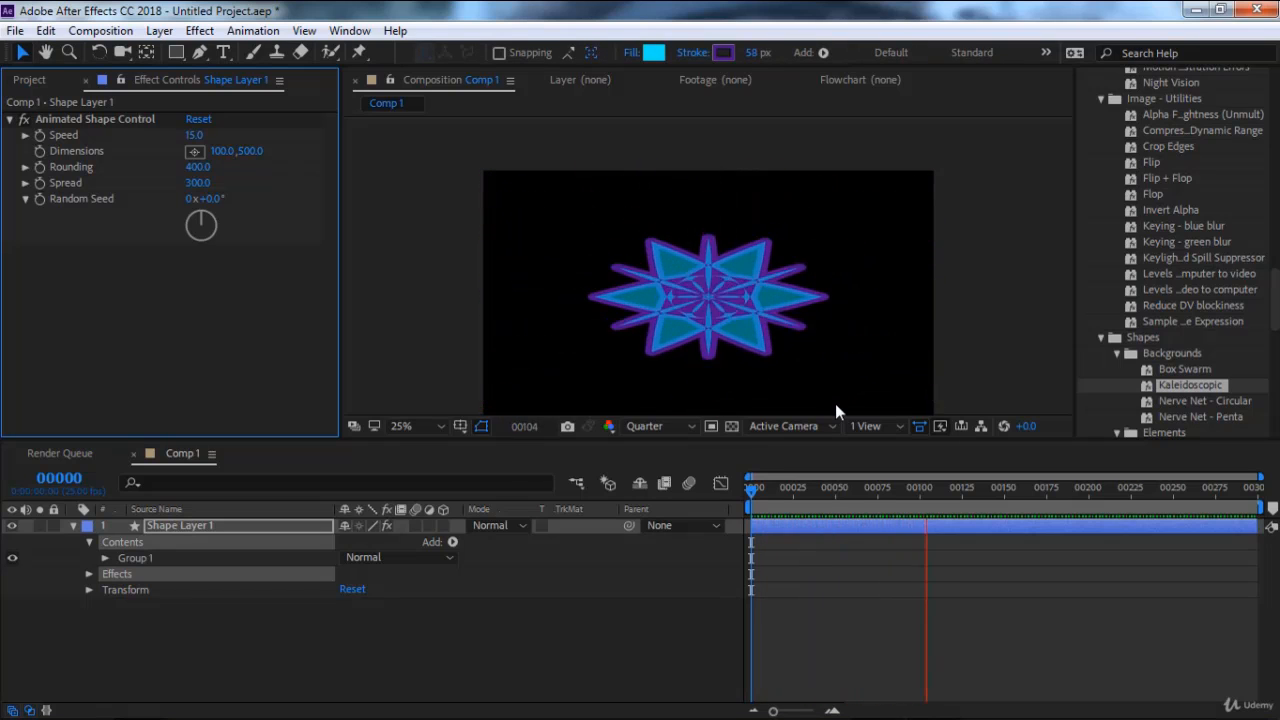
{"action": "left_click", "coordinate": [795, 490]}
{"action": "key", "text": "ctrl+z"}
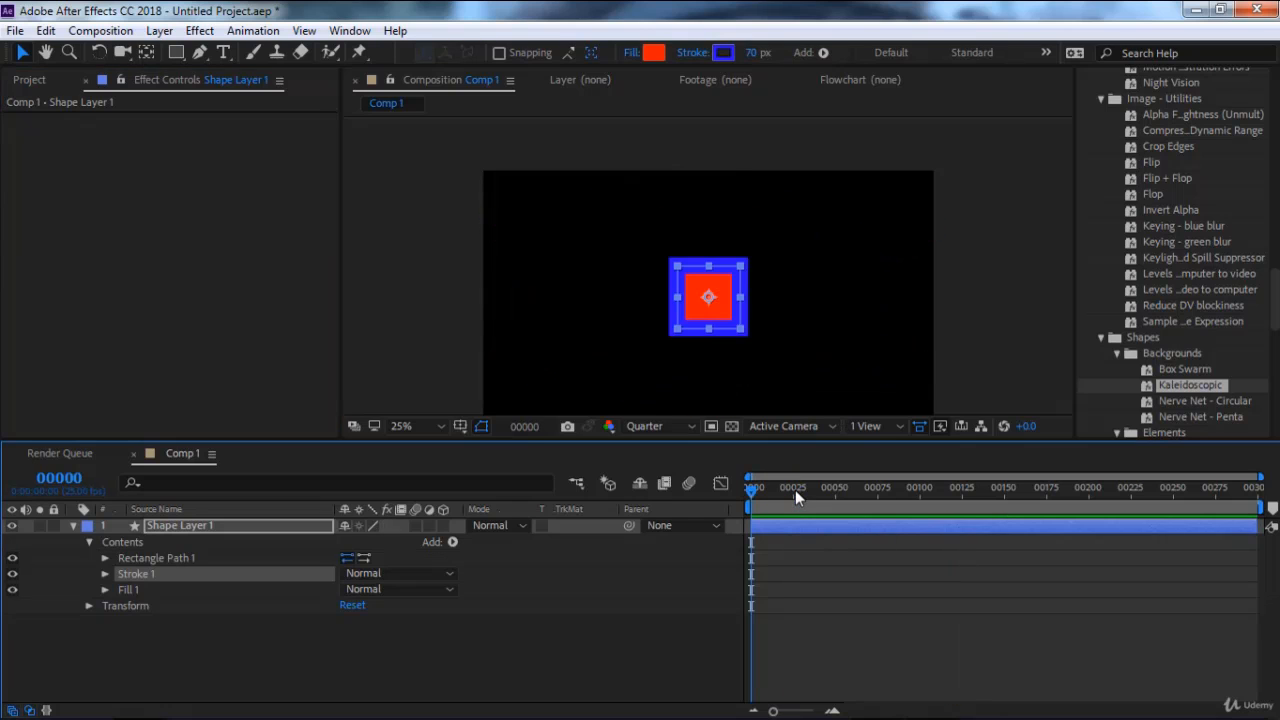
Apply the Nerve Net - Circular background preset to the shape layer and preview the playback from the first frame.
{"action": "left_click", "coordinate": [1188, 398]}
{"action": "double_click", "coordinate": [1188, 398]}
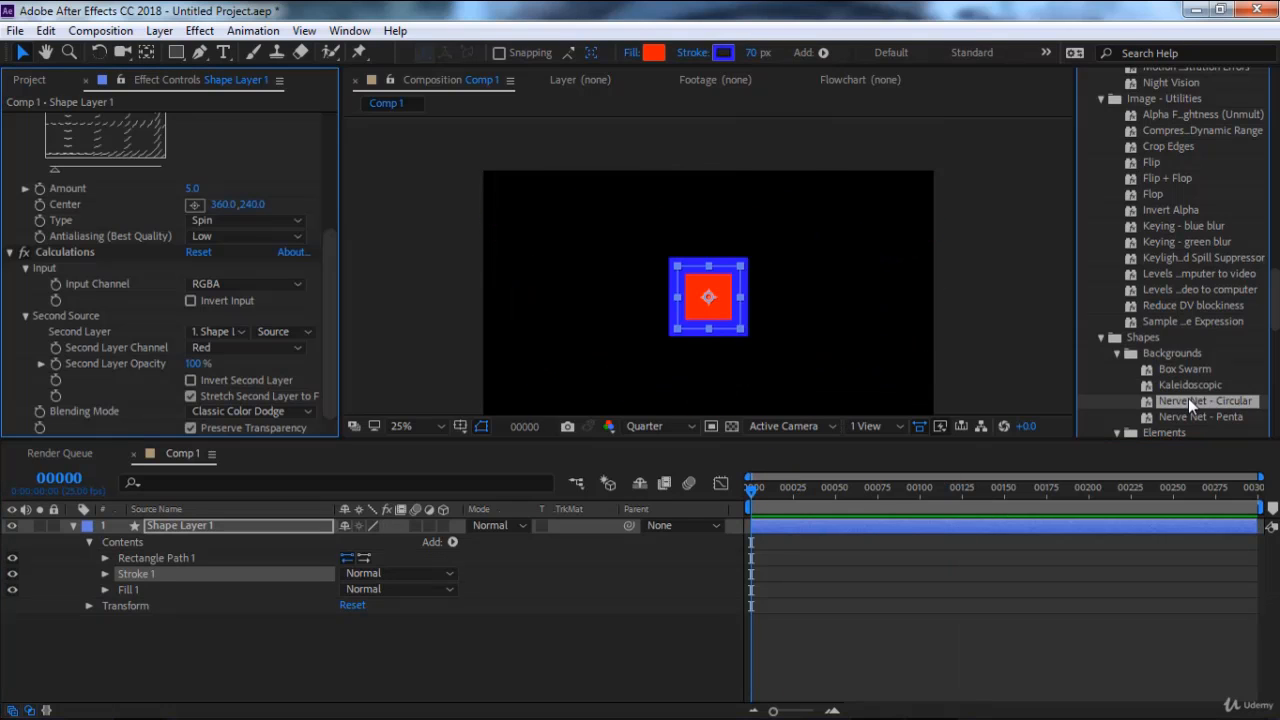
{"action": "left_click", "coordinate": [755, 500]}
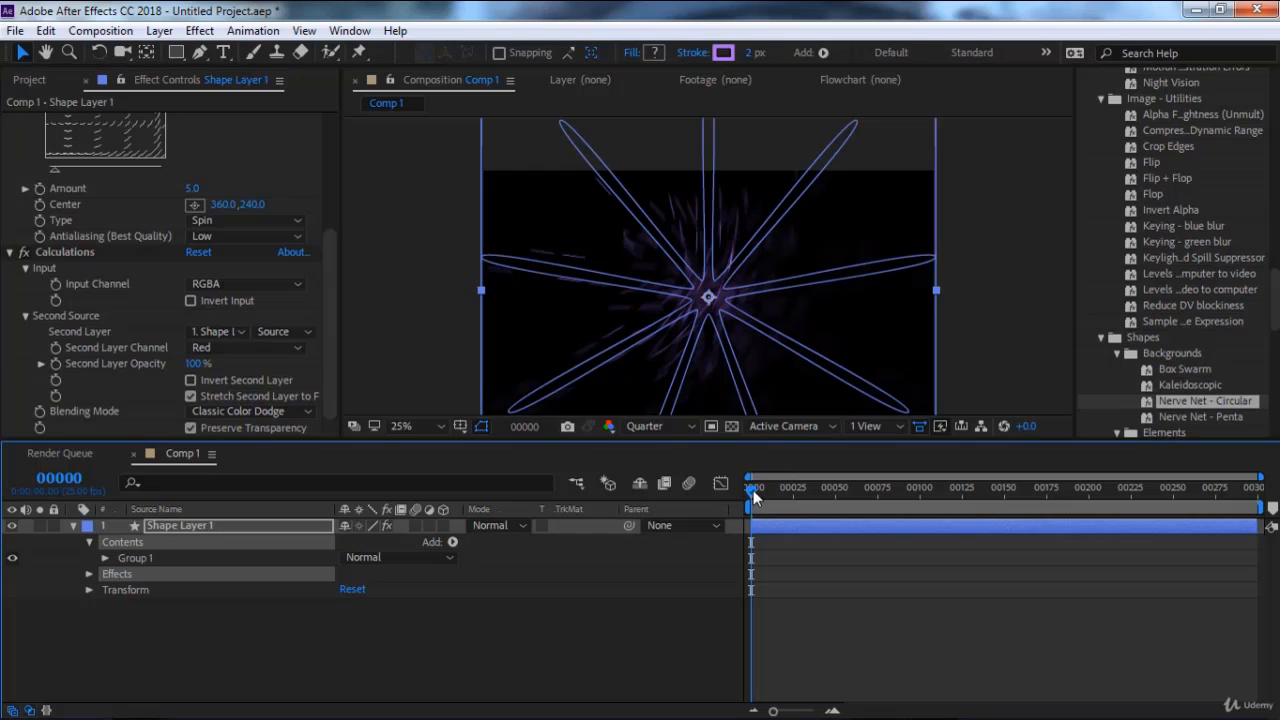
{"action": "key", "text": "space"}
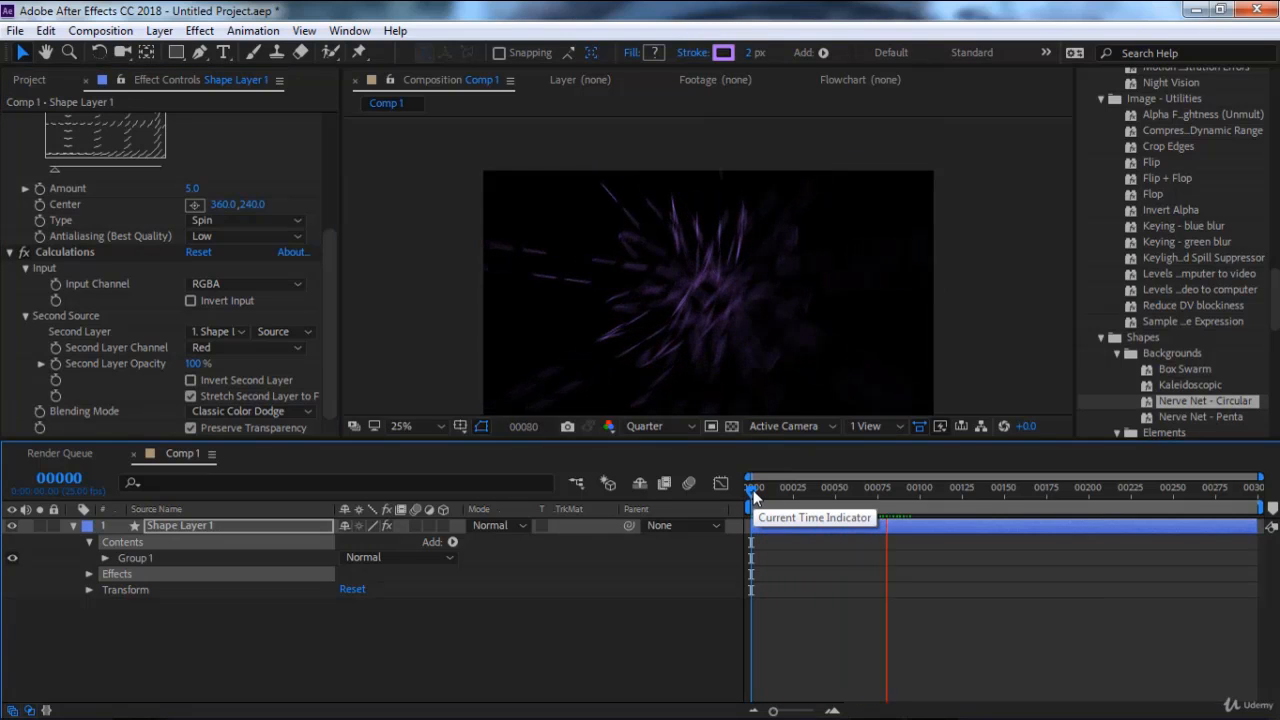
Try the Nerve Net - Penta preset on Shape Layer 1 from frame 0, preview its animation, and undo it.
{"action": "key", "text": "space"}
{"action": "left_click", "coordinate": [757, 492]}
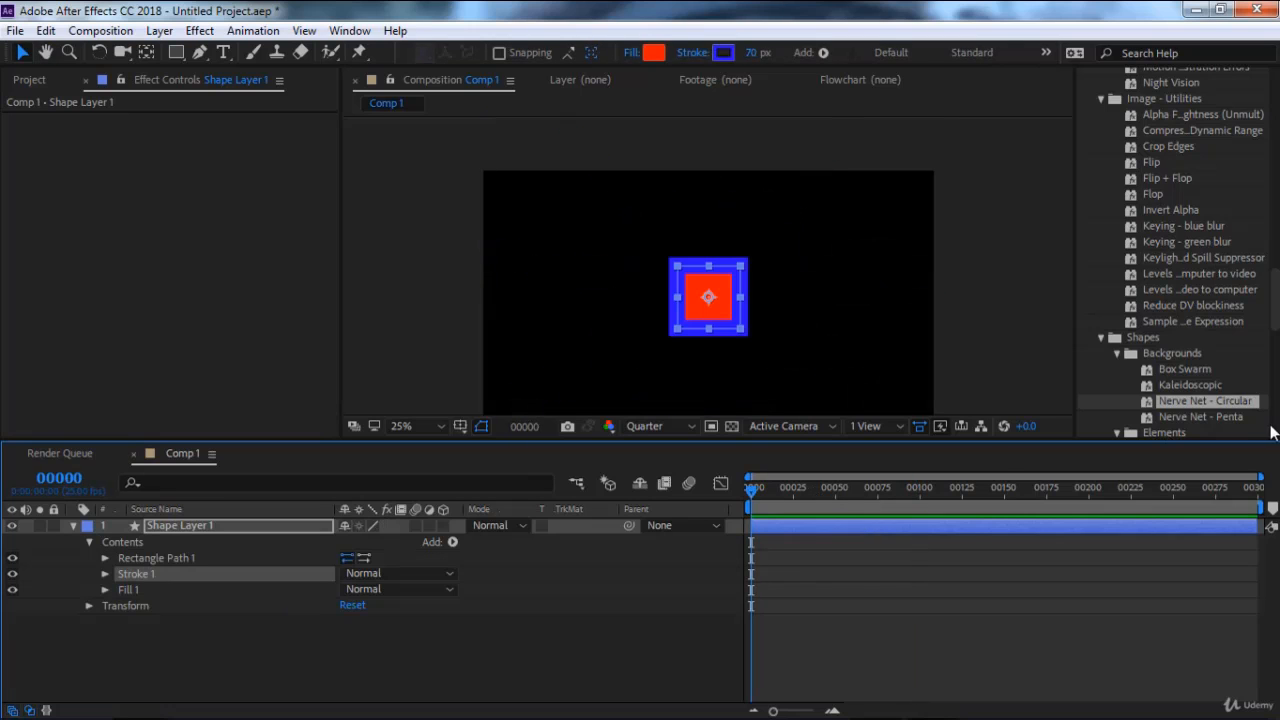
{"action": "double_click", "coordinate": [1179, 413]}
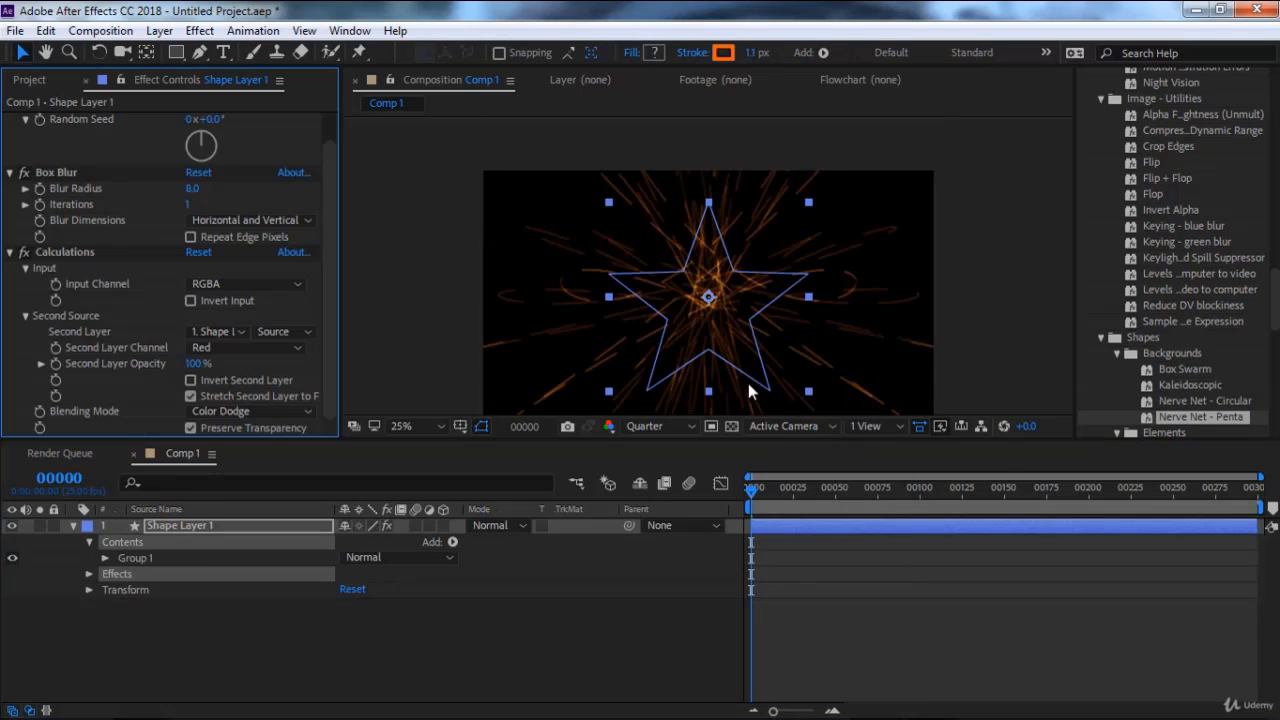
{"action": "key", "text": "space"}
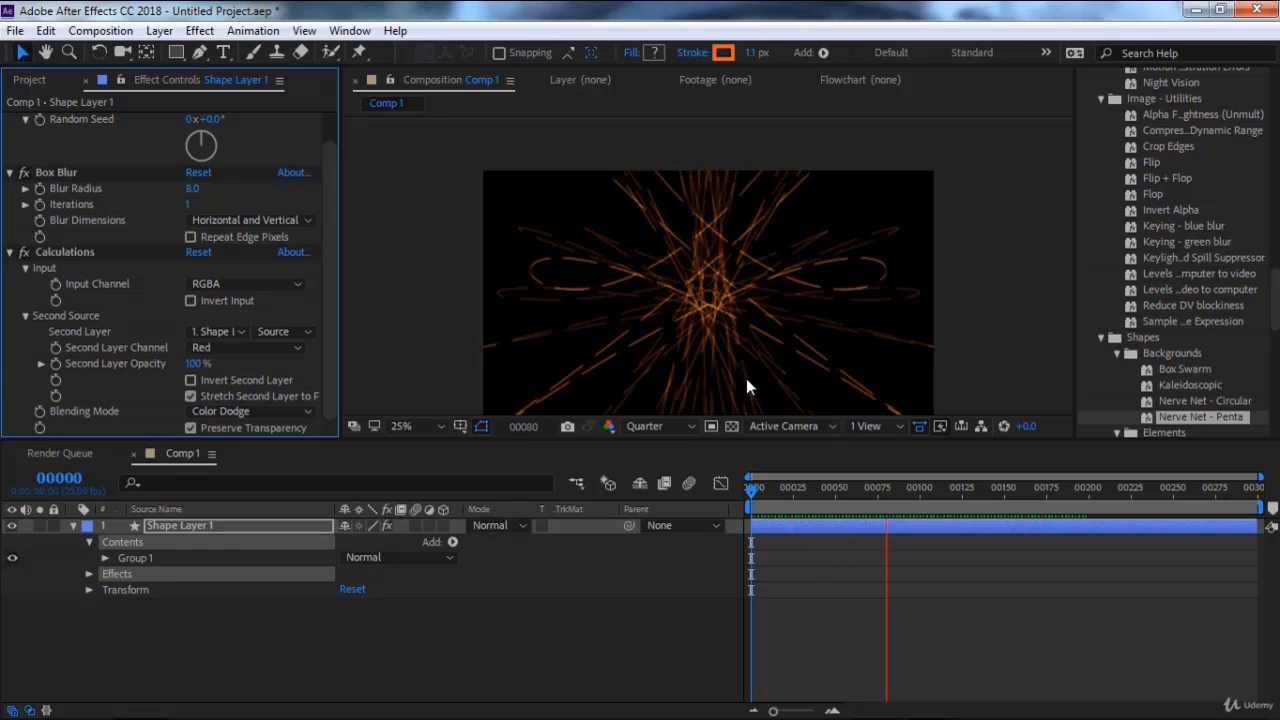
{"action": "key", "text": "space"}
{"action": "key", "text": "ctrl+z"}
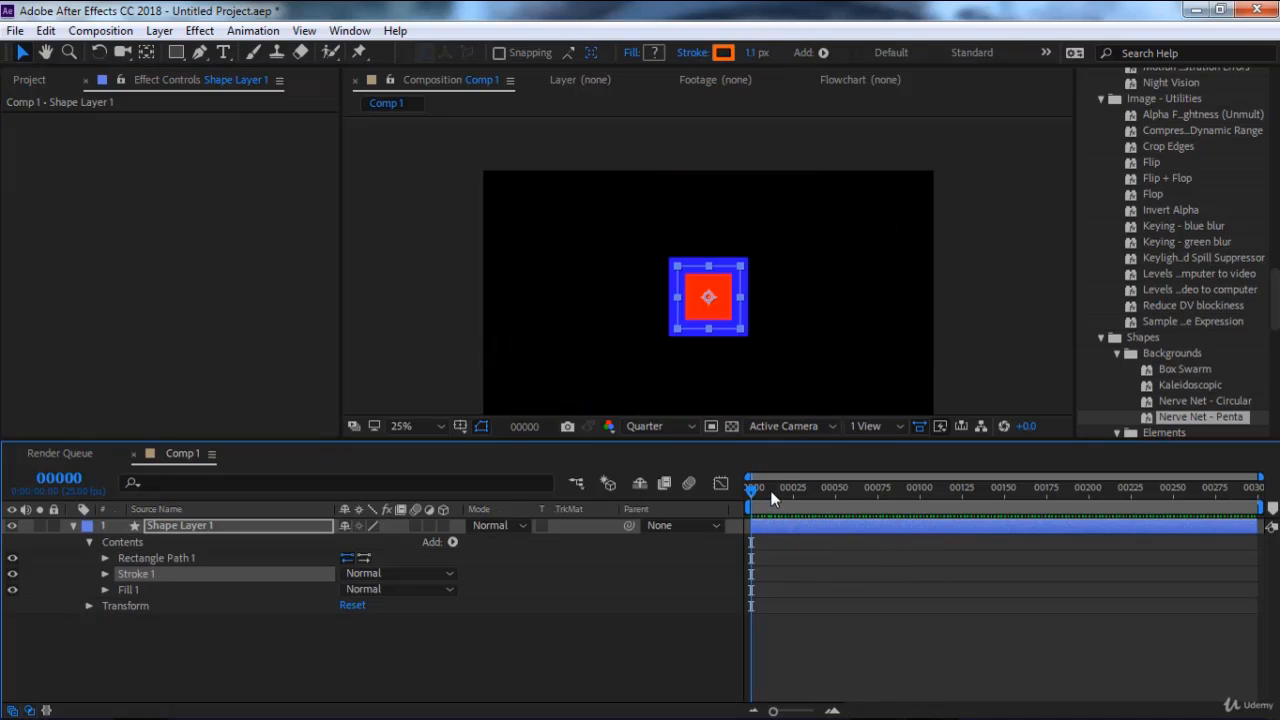
Try the 60s Text Bar preset on the shape layer, preview it, and undo it back at frame 0.
{"action": "scroll", "coordinate": [1205, 338], "scroll_direction": "down", "scroll_amount": 3}
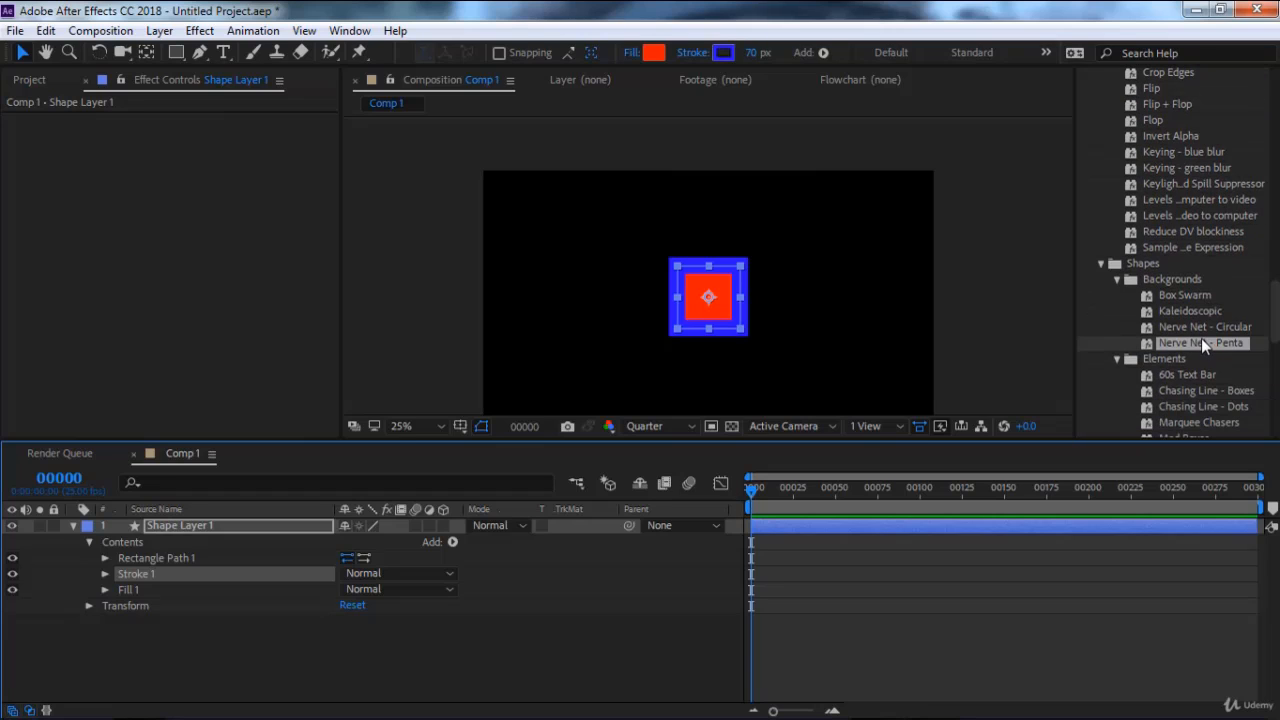
{"action": "left_click", "coordinate": [1173, 340]}
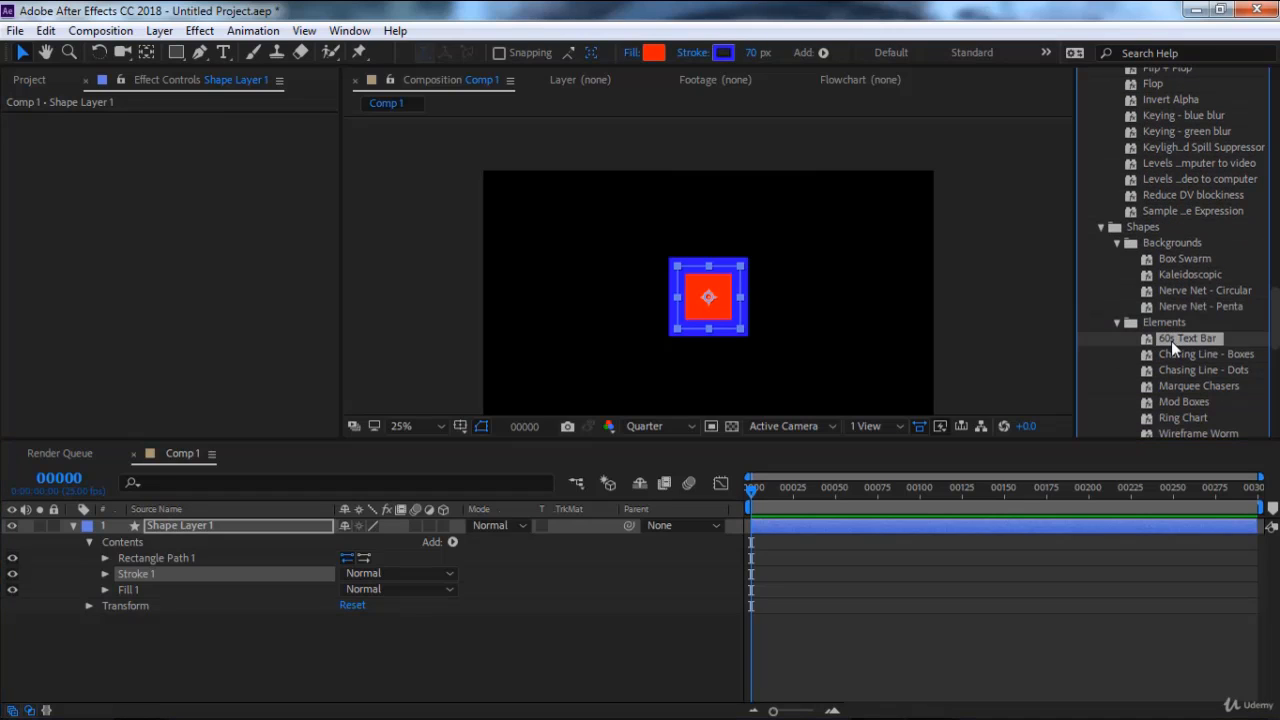
{"action": "double_click", "coordinate": [1171, 341]}
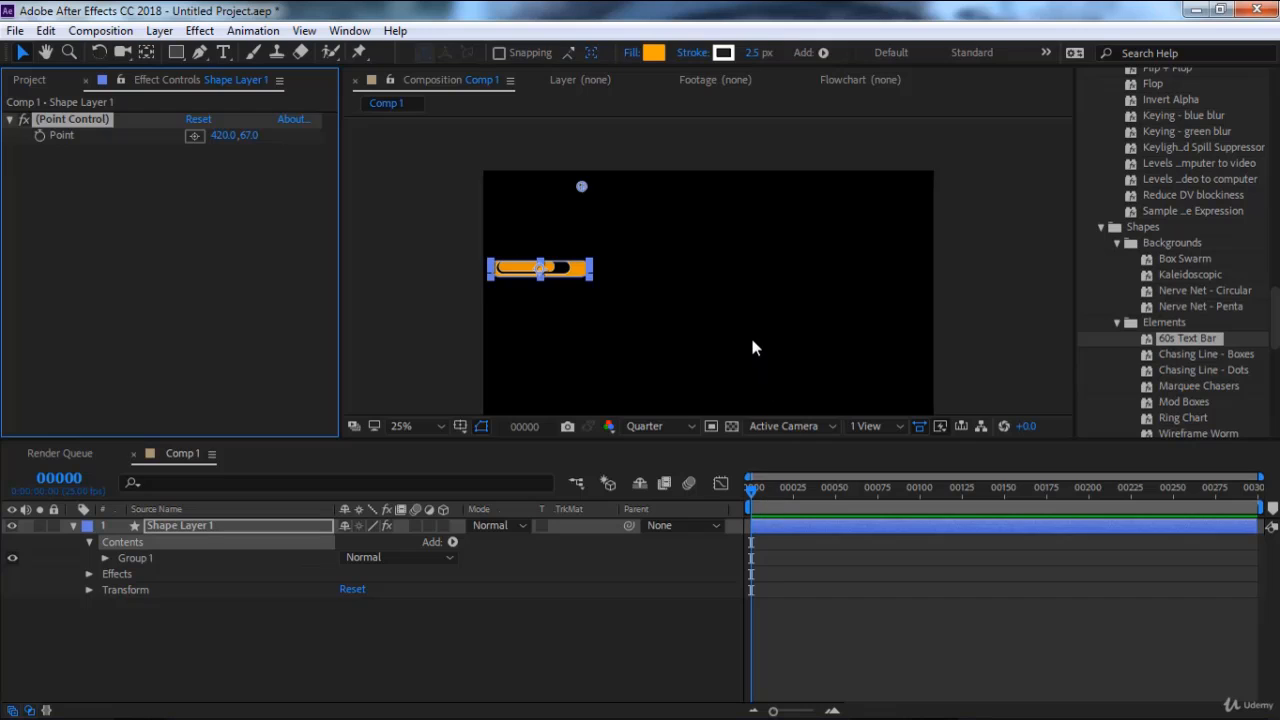
{"action": "key", "text": "space"}
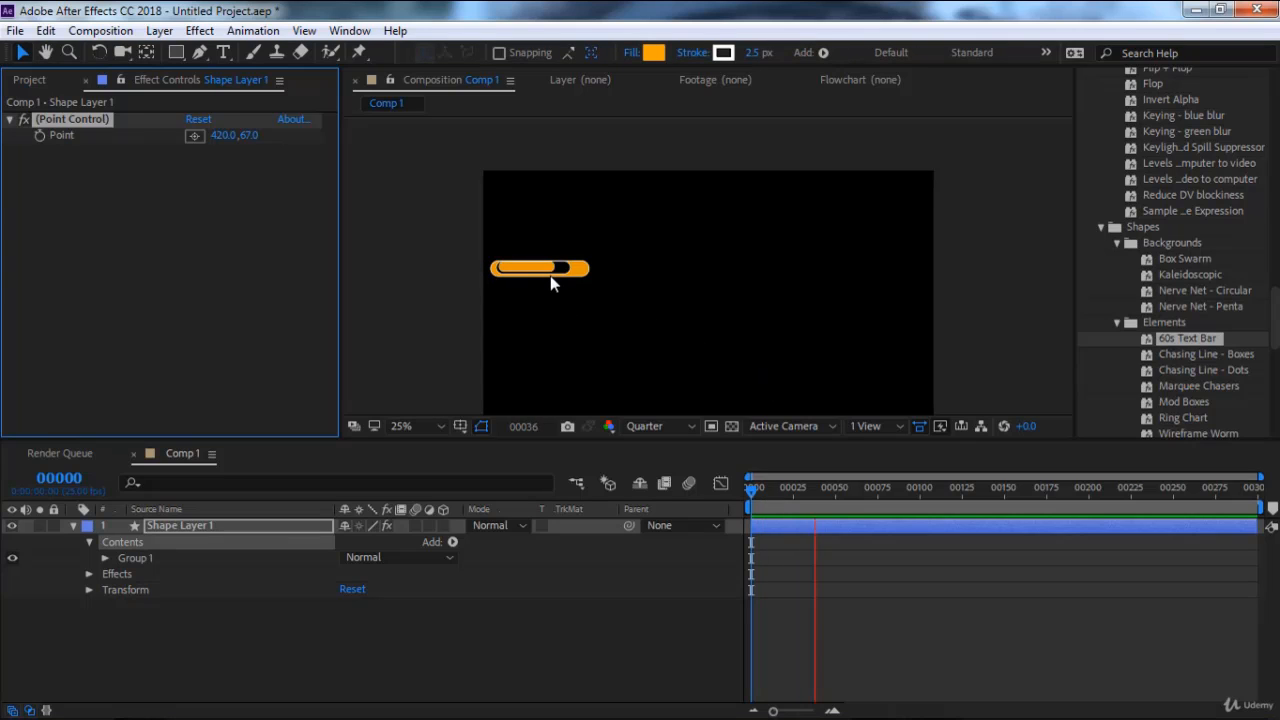
{"action": "key", "text": "ctrl+z"}
{"action": "left_click_drag", "start_coordinate": [808, 488], "coordinate": [753, 493]}
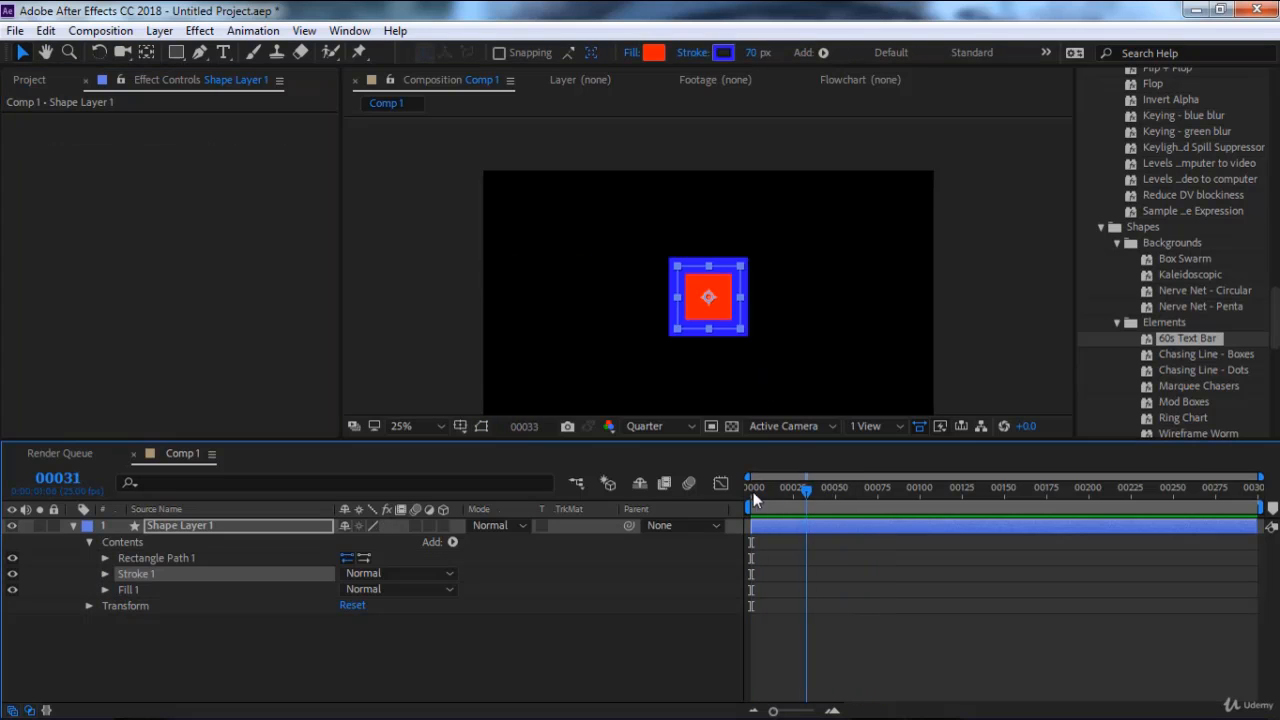
{"action": "left_click", "coordinate": [753, 495]}
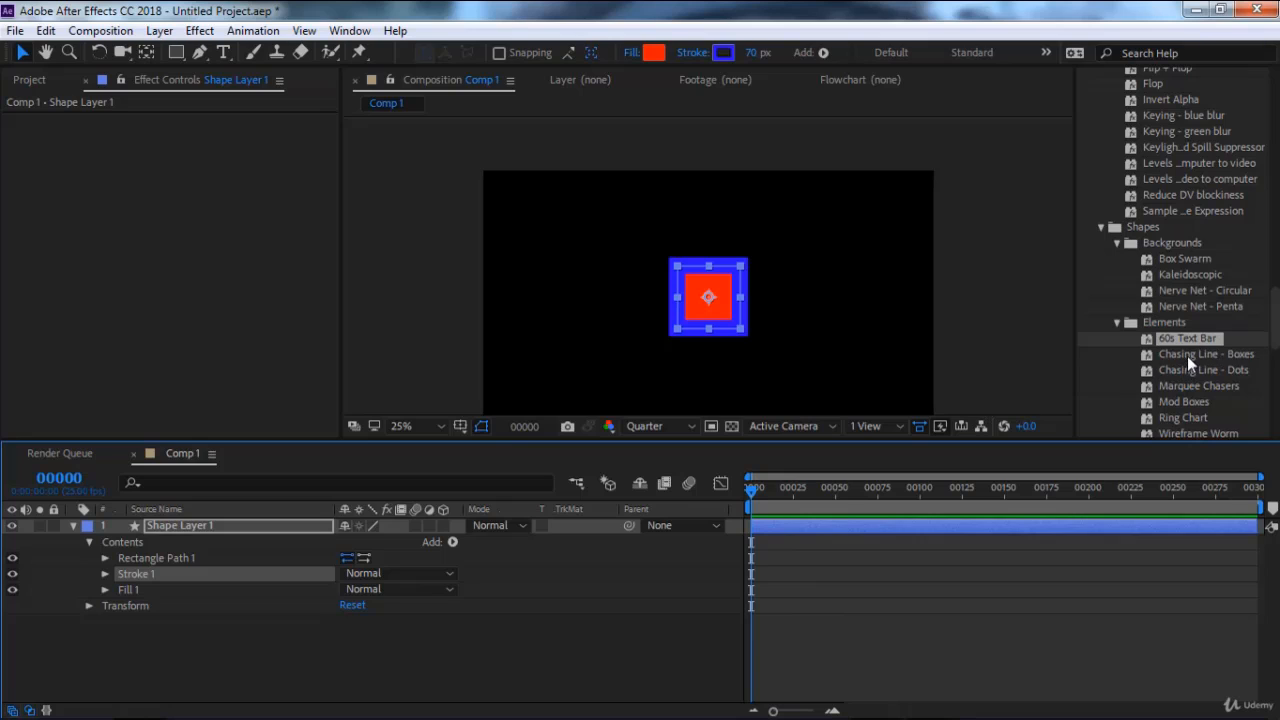
Try the Chasing Line - Boxes preset on the shape layer, preview its animation, and undo it.
{"action": "double_click", "coordinate": [1188, 355]}
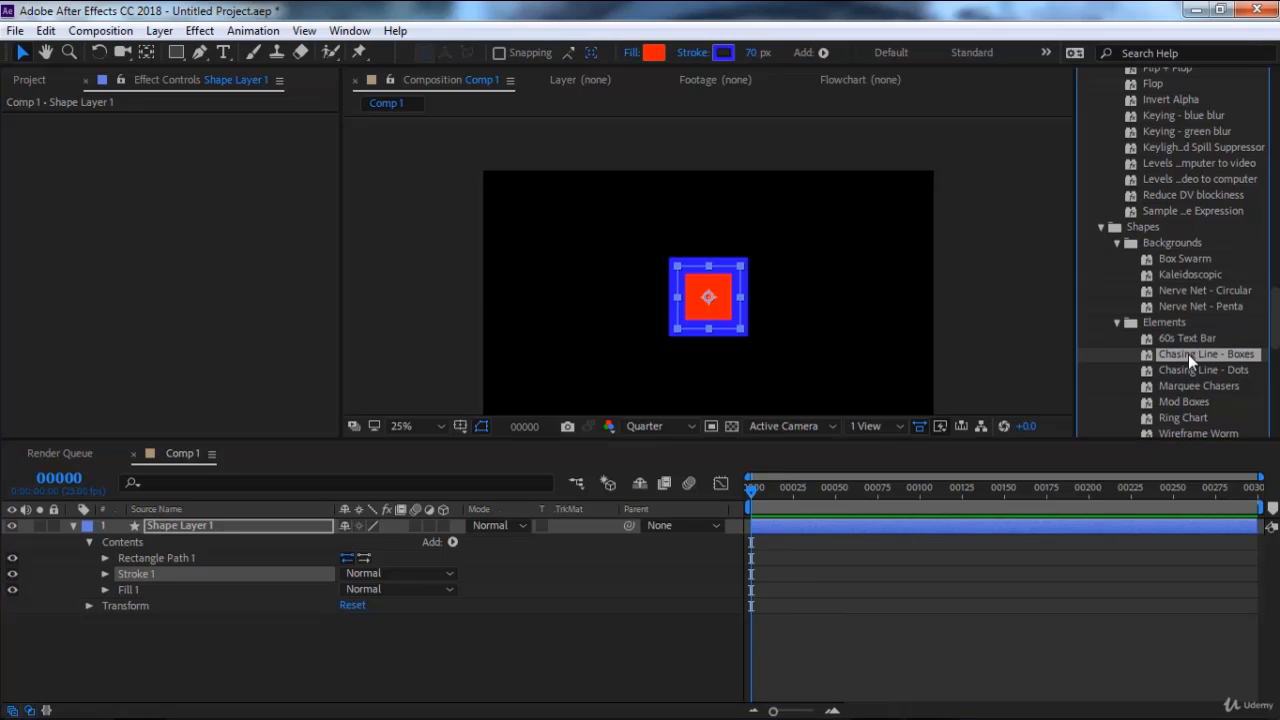
{"action": "key", "text": "space"}
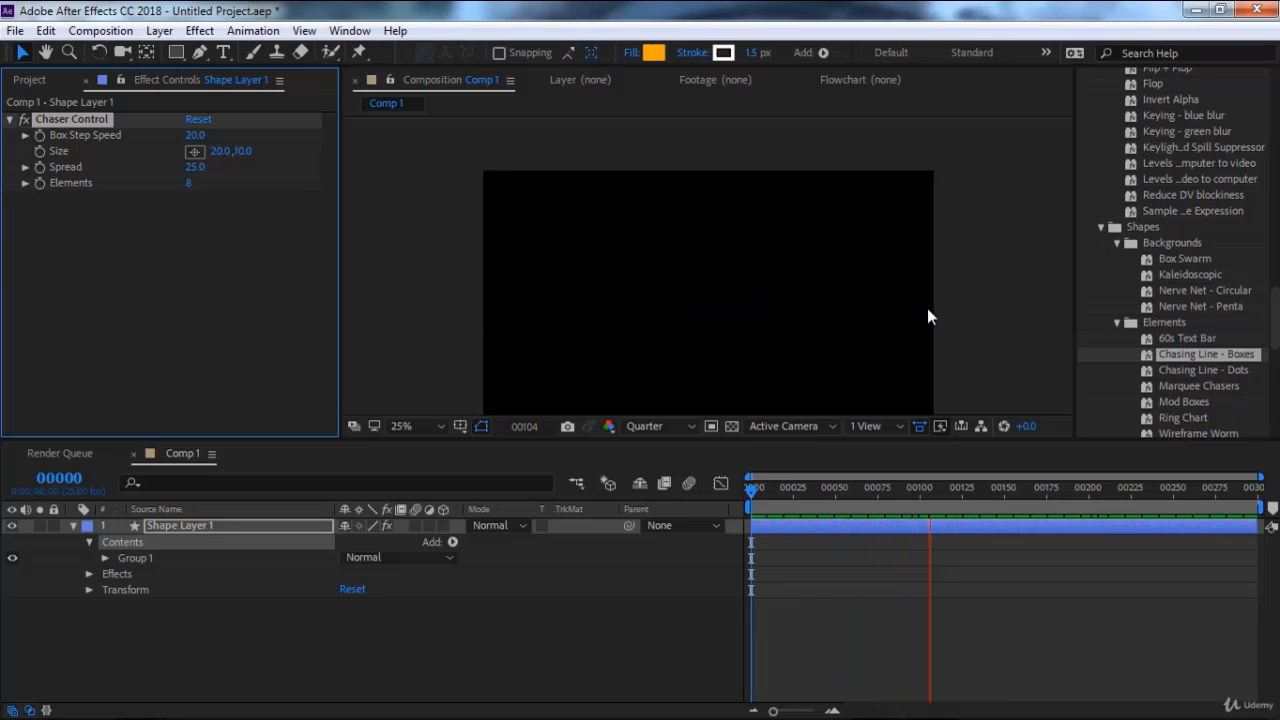
{"action": "key", "text": "space"}
{"action": "left_click_drag", "start_coordinate": [770, 490], "coordinate": [729, 497]}
{"action": "key", "text": "ctrl+z"}
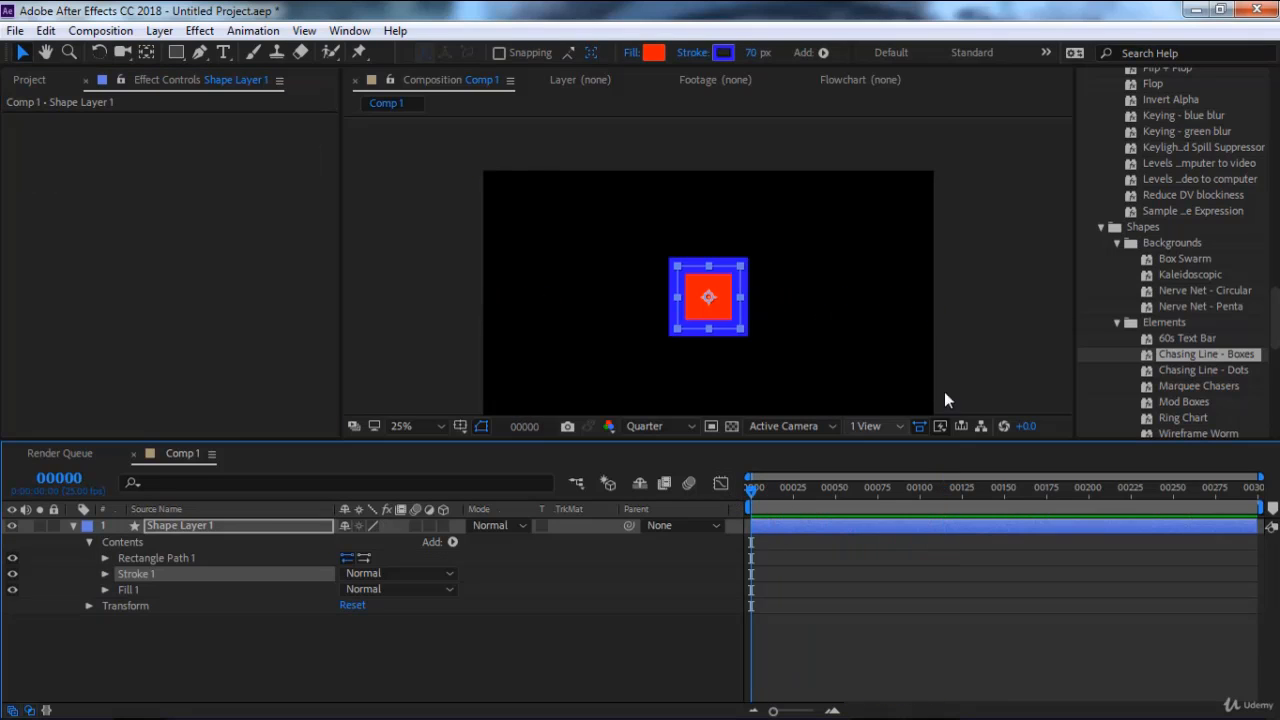
Try the Chasing Line - Dots preset on the shape layer, preview its animation, and undo it.
{"action": "double_click", "coordinate": [1185, 371]}
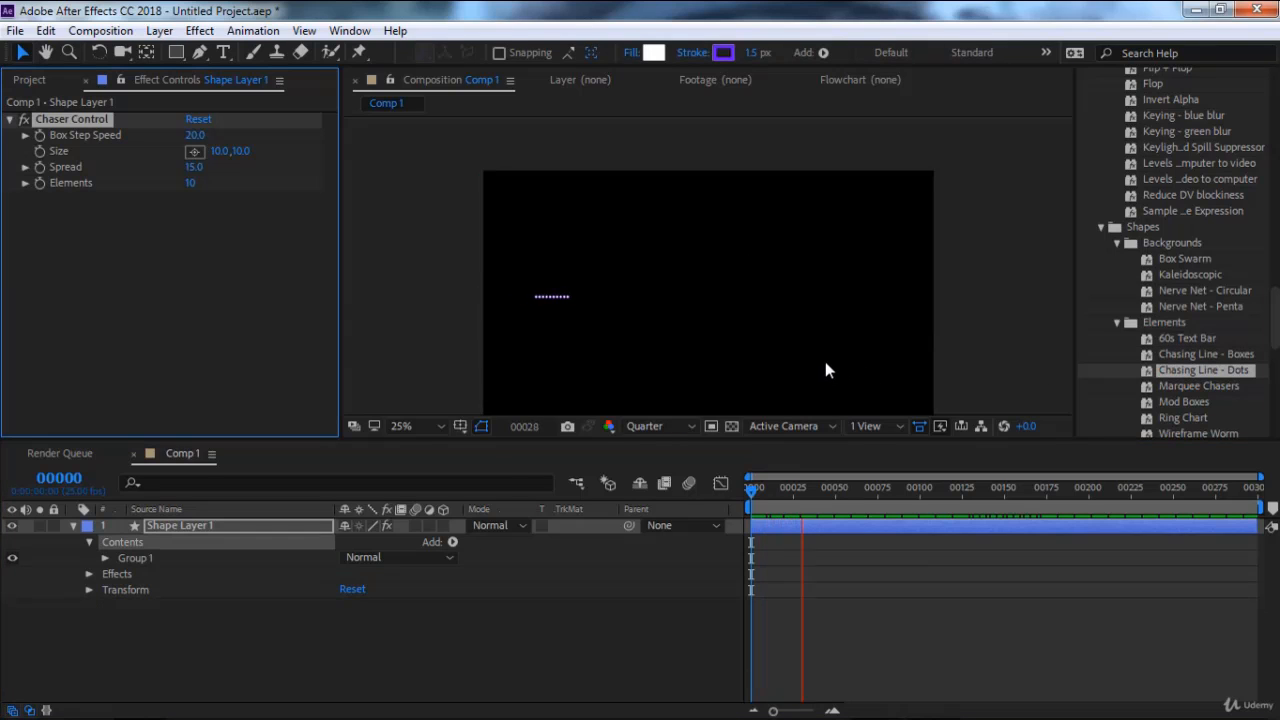
{"action": "key", "text": "space"}
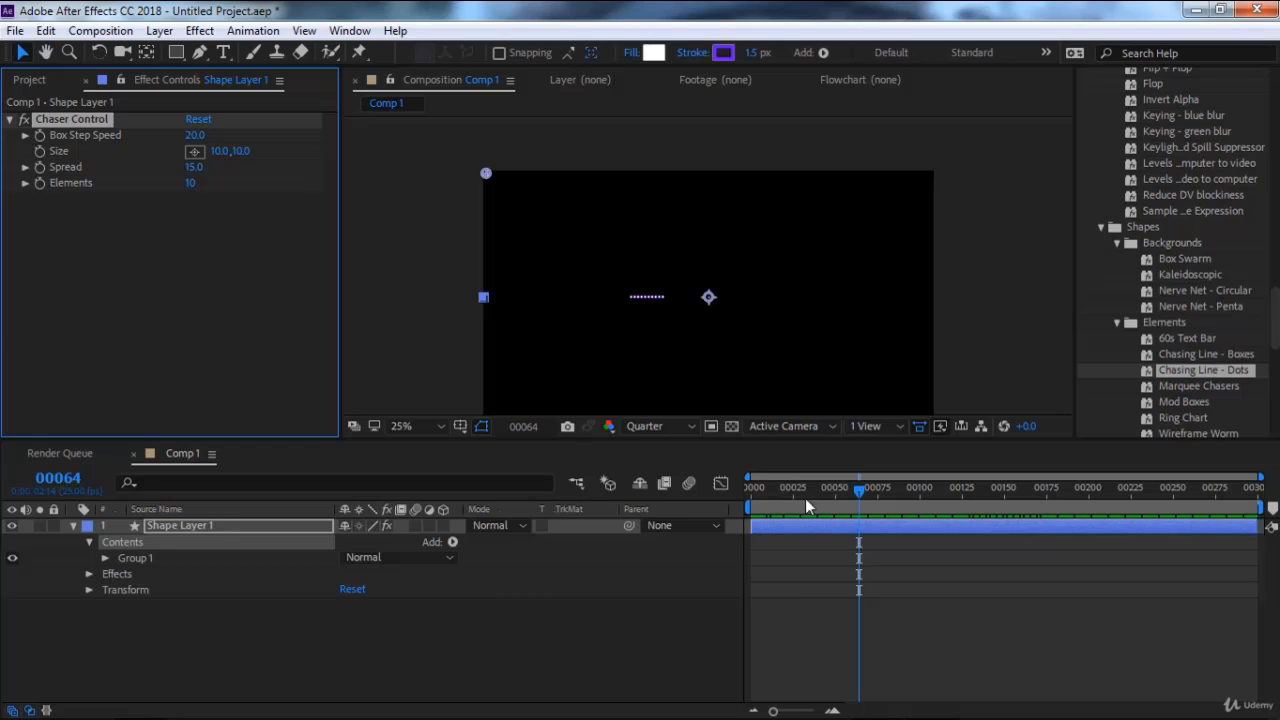
{"action": "key", "text": "ctrl+z"}
Try the Marquee Chasers preset on the square's shape layer, preview its animation, and undo it.
{"action": "double_click", "coordinate": [1183, 385]}
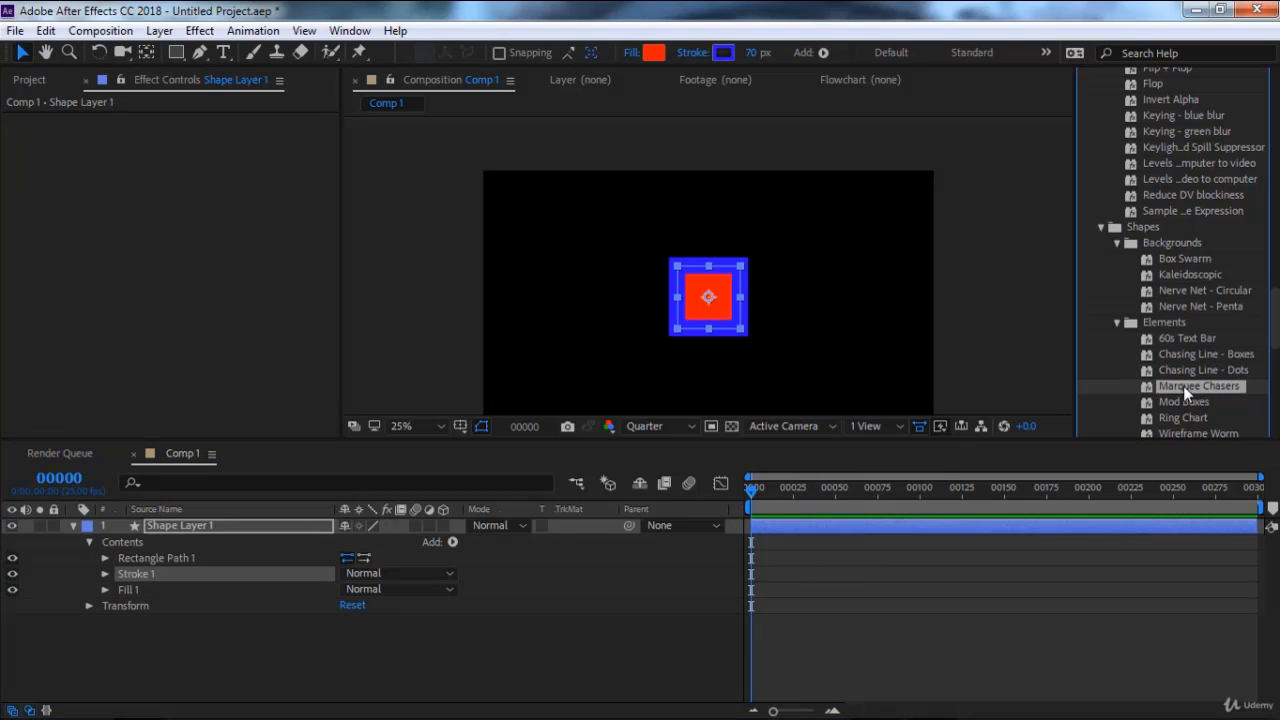
{"action": "key", "text": "space"}
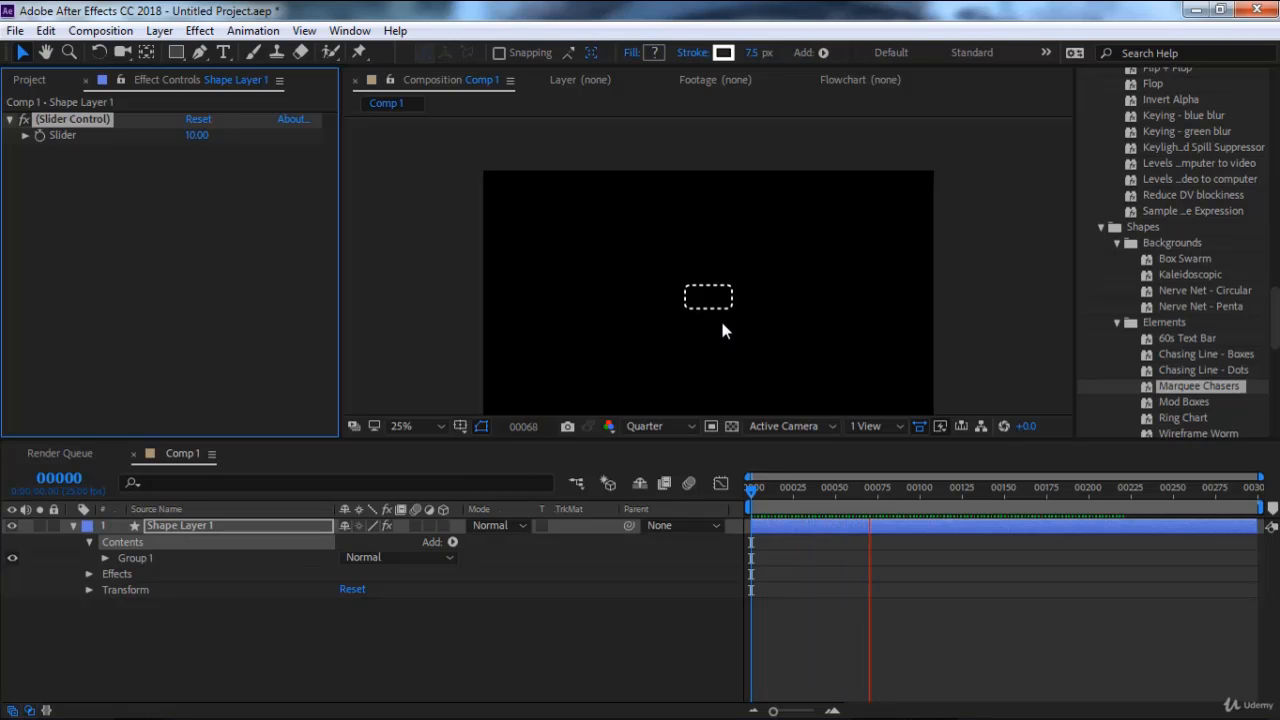
{"action": "key", "text": "space"}
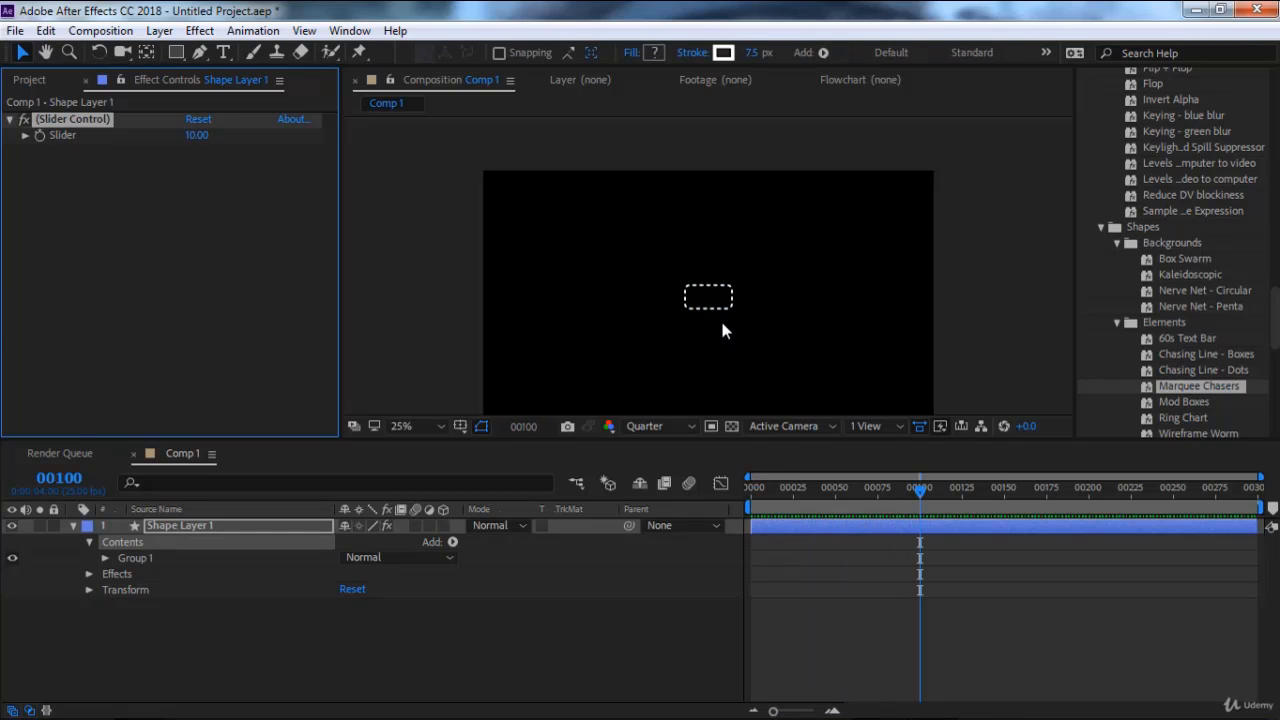
{"action": "key", "text": "space"}
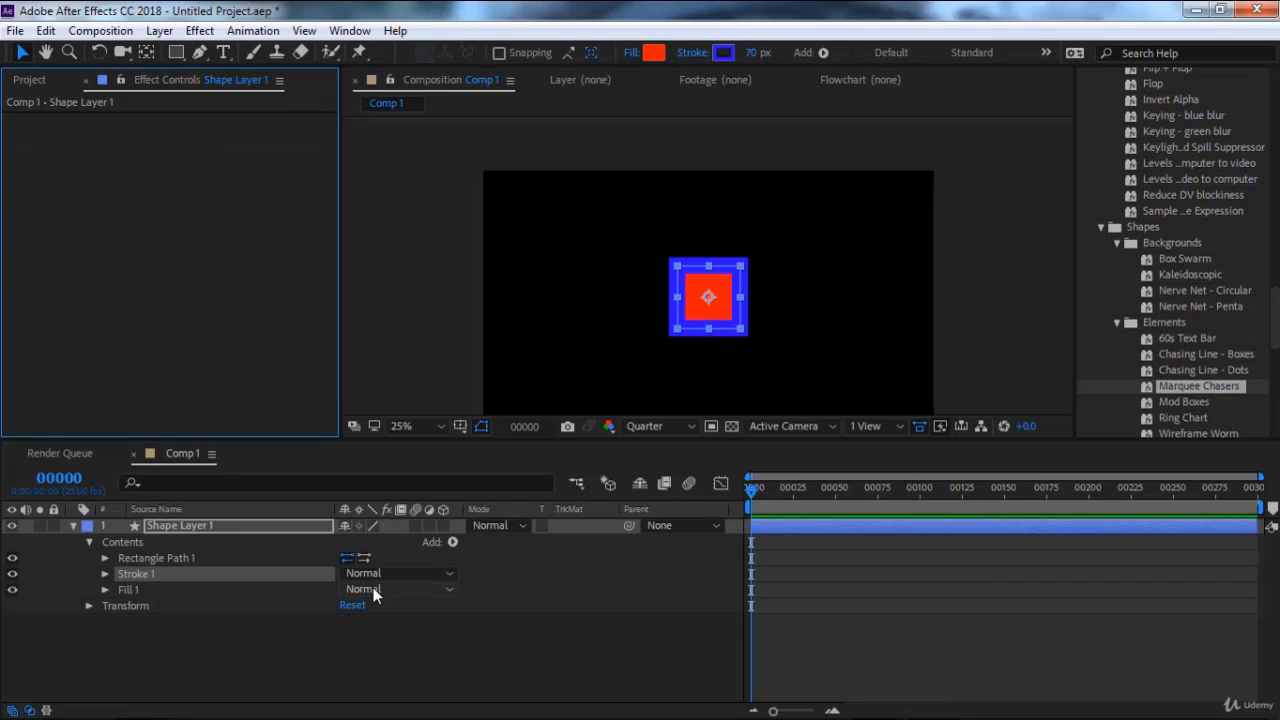
Delete the square's stroke and the whole Shape Layer 1 from Comp 1.
{"action": "left_click", "coordinate": [716, 311]}
{"action": "key", "text": "Delete"}
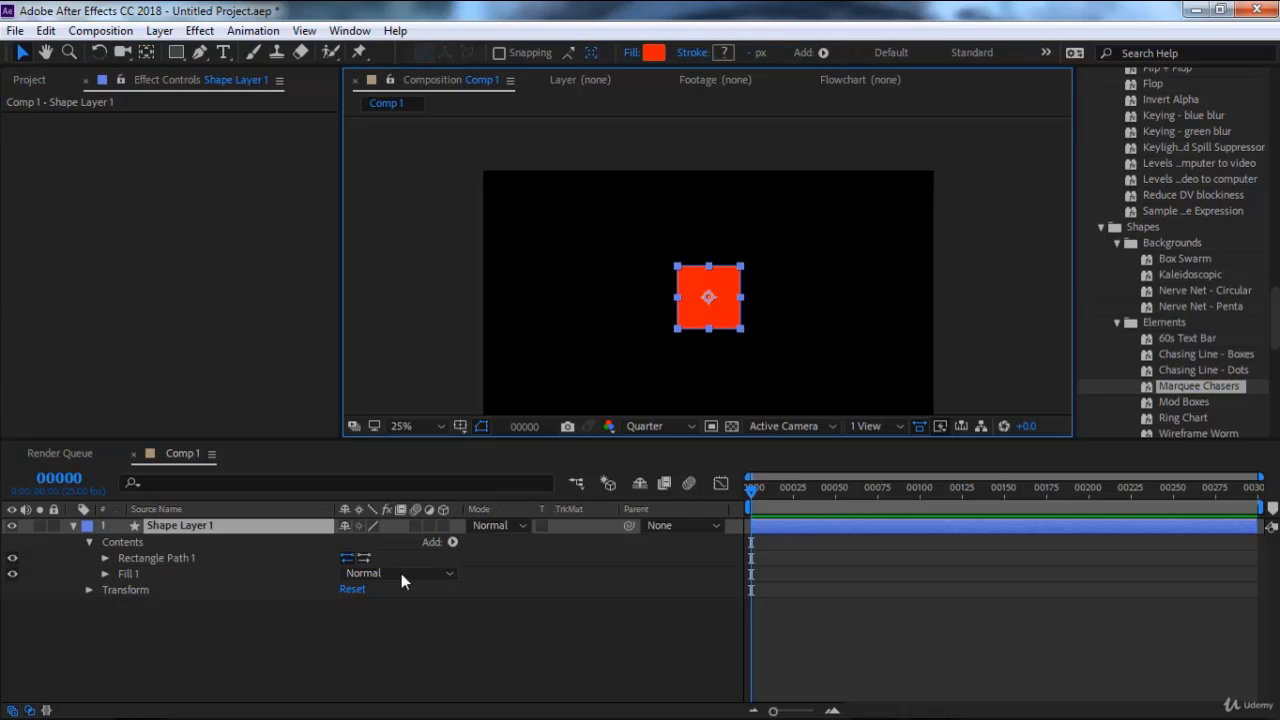
{"action": "key", "text": "Delete"}
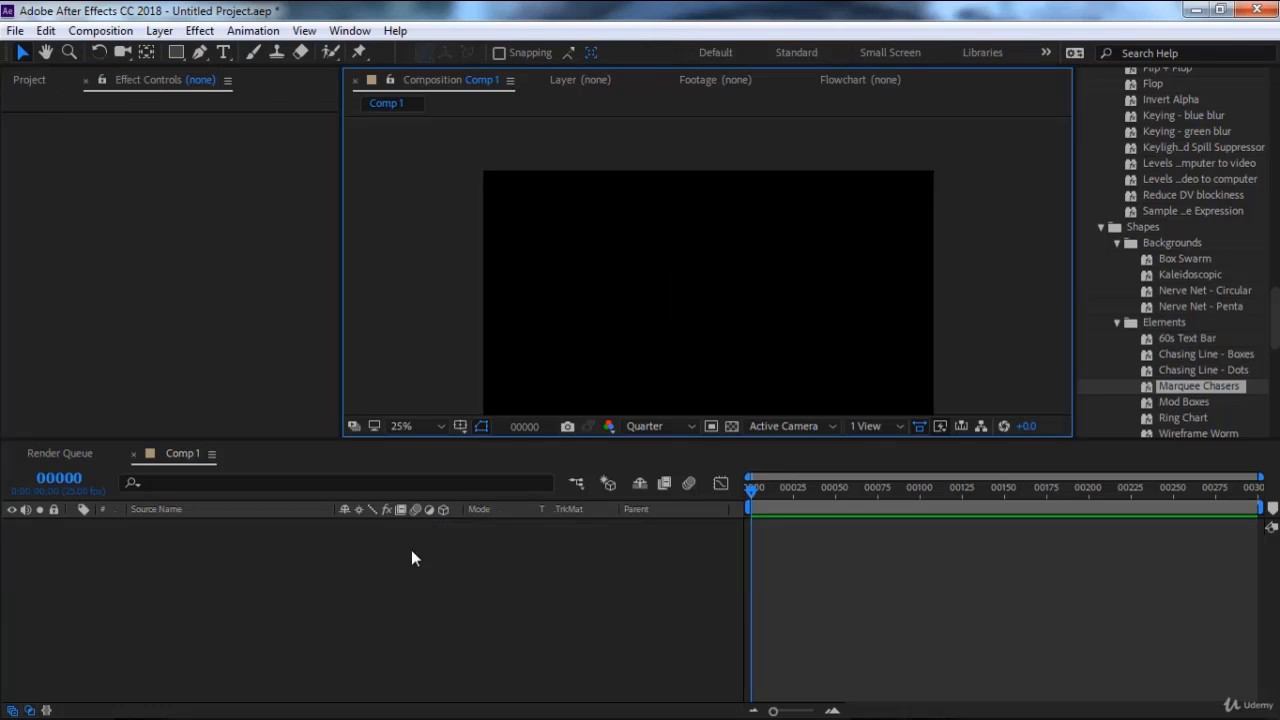
Create a new empty shape layer in Comp 1.
{"action": "right_click", "coordinate": [361, 564]}
{"action": "mouse_move", "coordinate": [514, 348]}
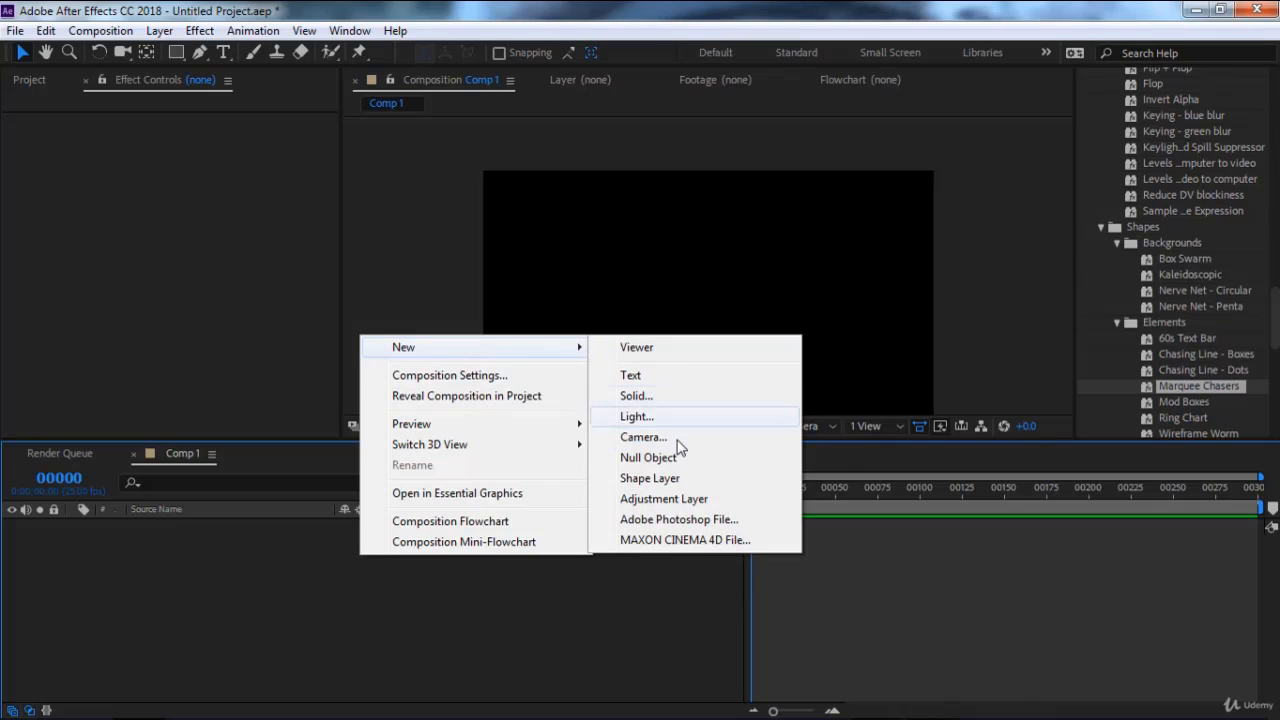
{"action": "left_click", "coordinate": [660, 478]}
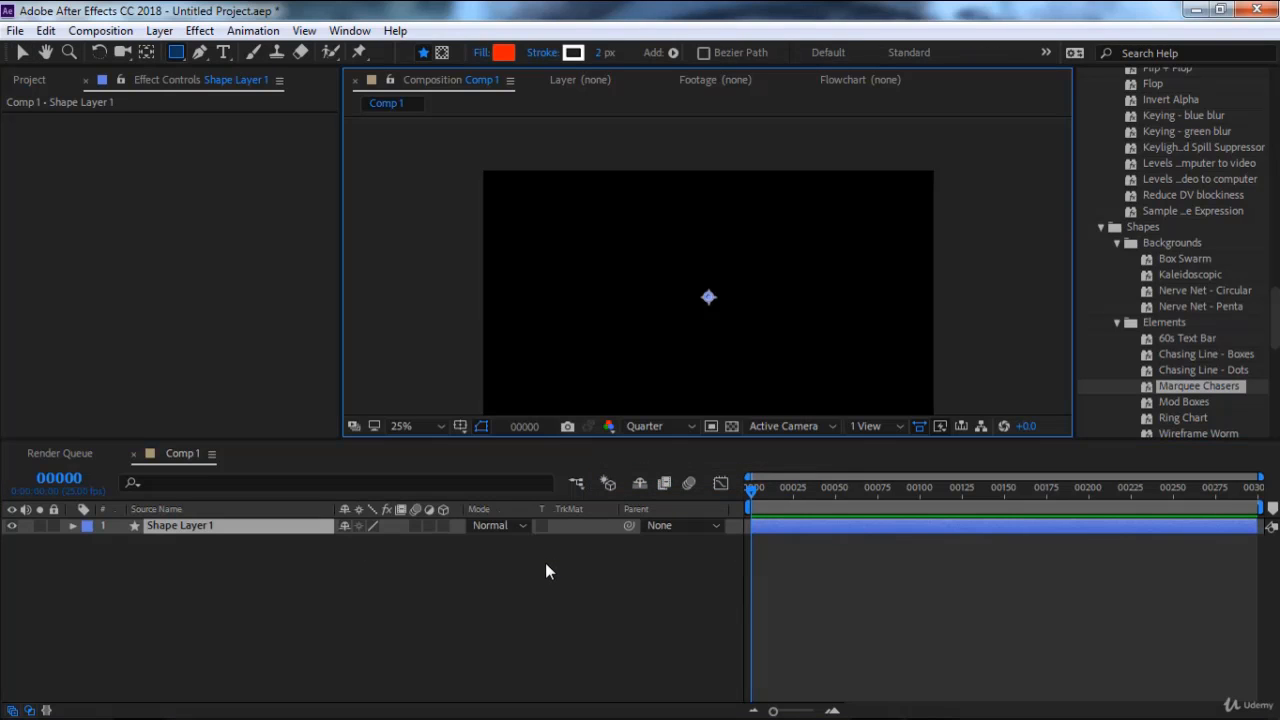
Add a polystar path to the new shape layer and scale the layer to 345%.
{"action": "left_click", "coordinate": [73, 526]}
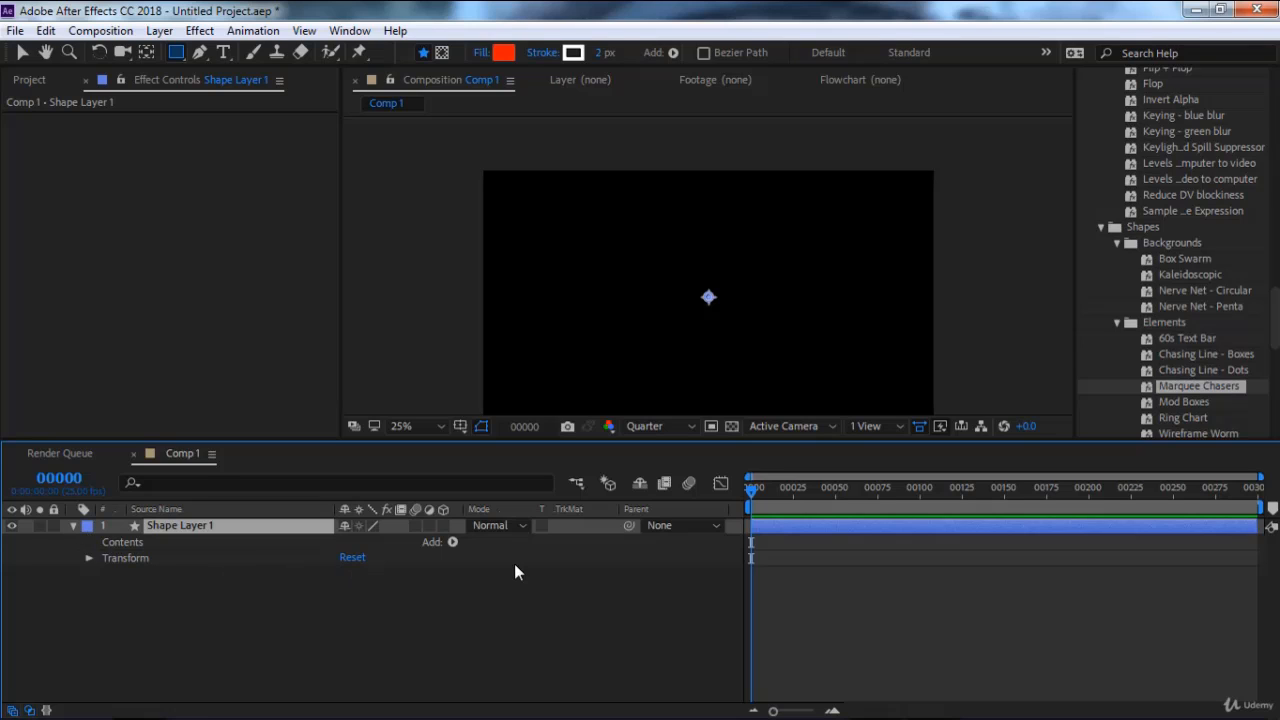
{"action": "left_click", "coordinate": [452, 542]}
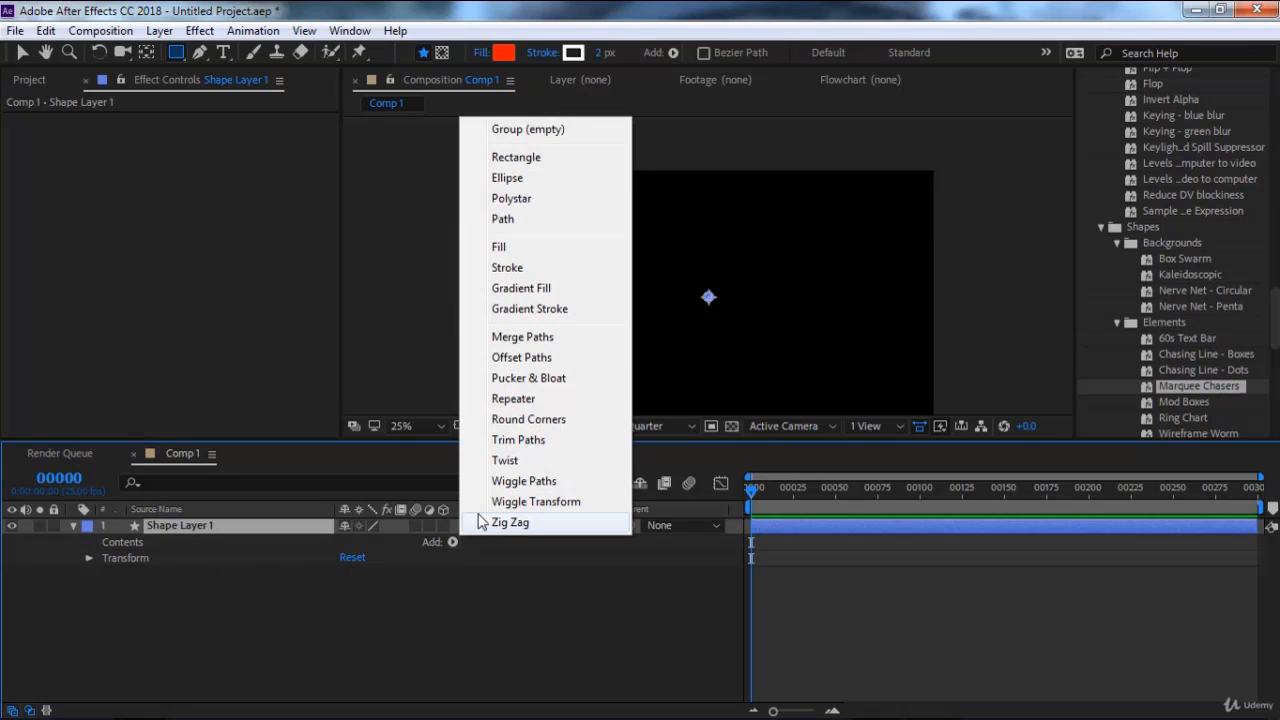
{"action": "left_click", "coordinate": [544, 209]}
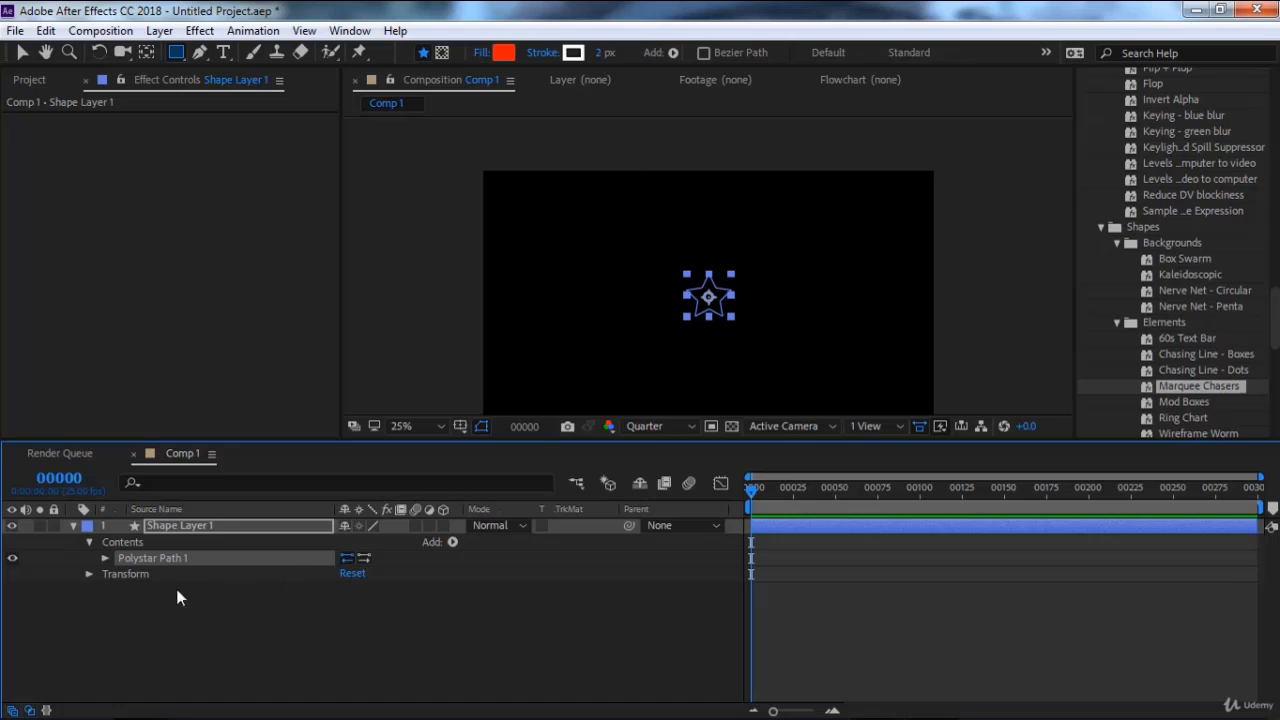
{"action": "left_click", "coordinate": [88, 574]}
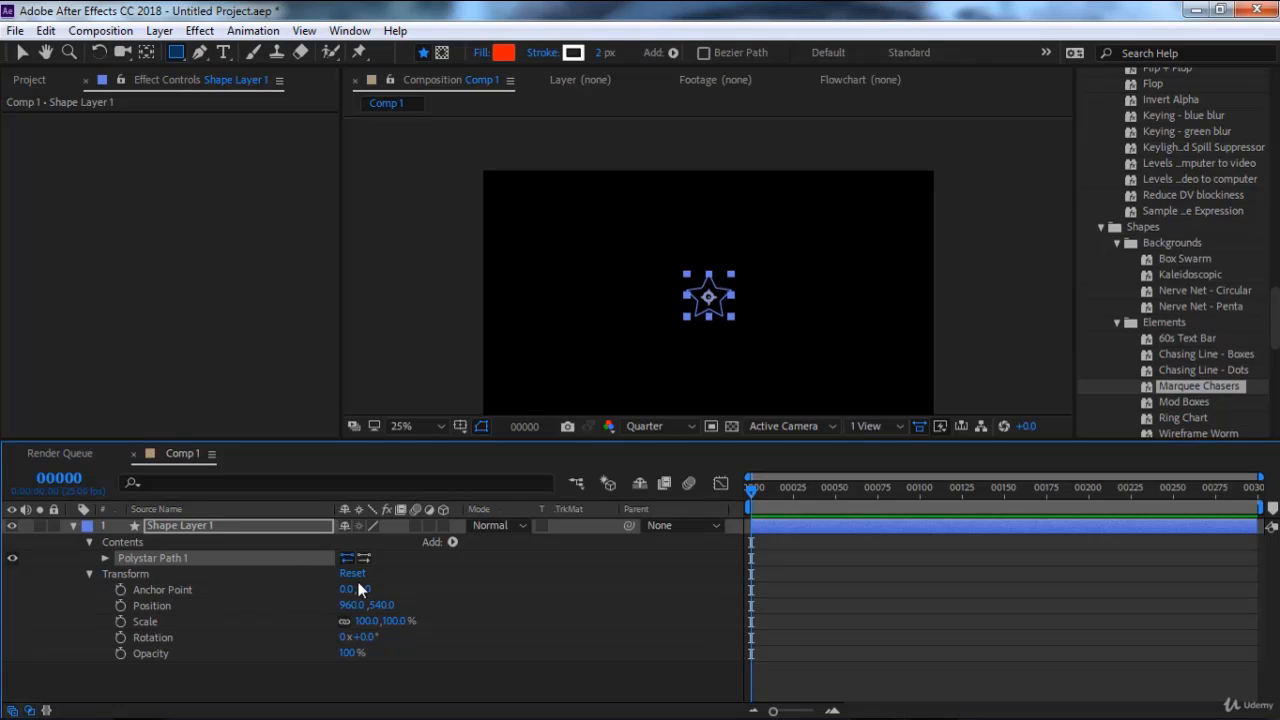
{"action": "left_click_drag", "start_coordinate": [393, 624], "coordinate": [617, 606]}
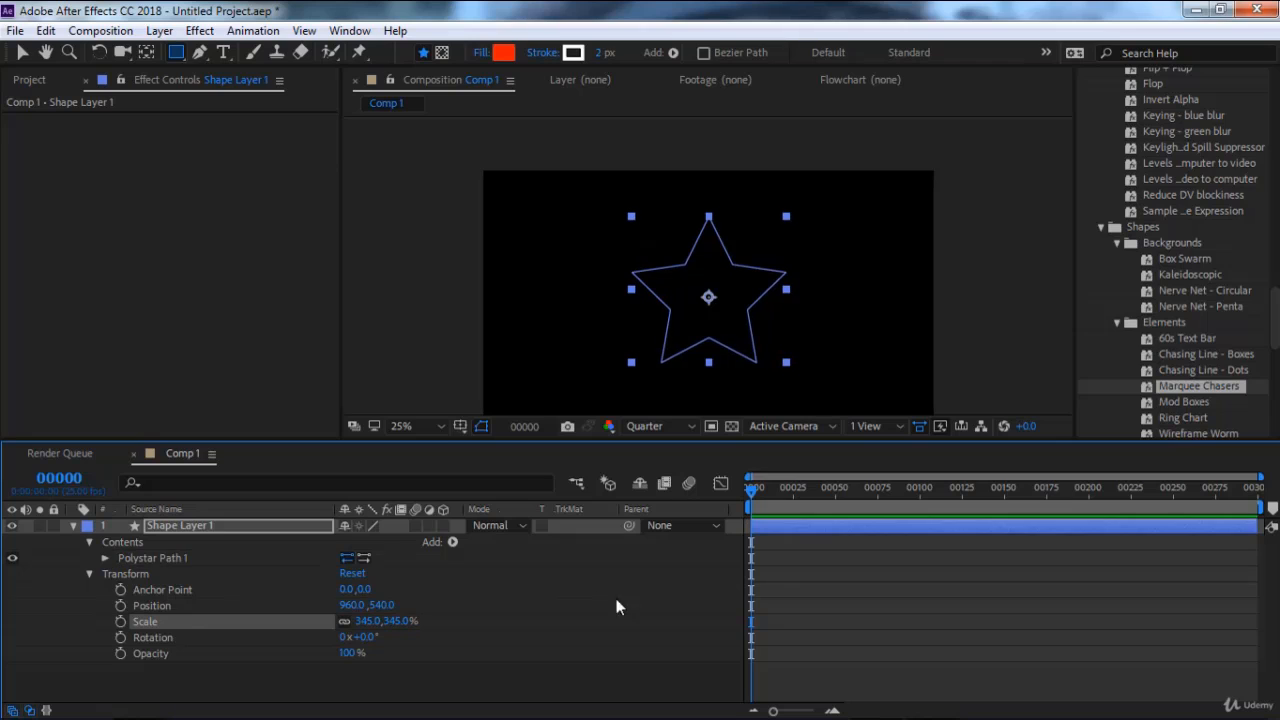
Apply the Marquee Chasers preset to the scaled shape layer and preview its animation.
{"action": "double_click", "coordinate": [1208, 389]}
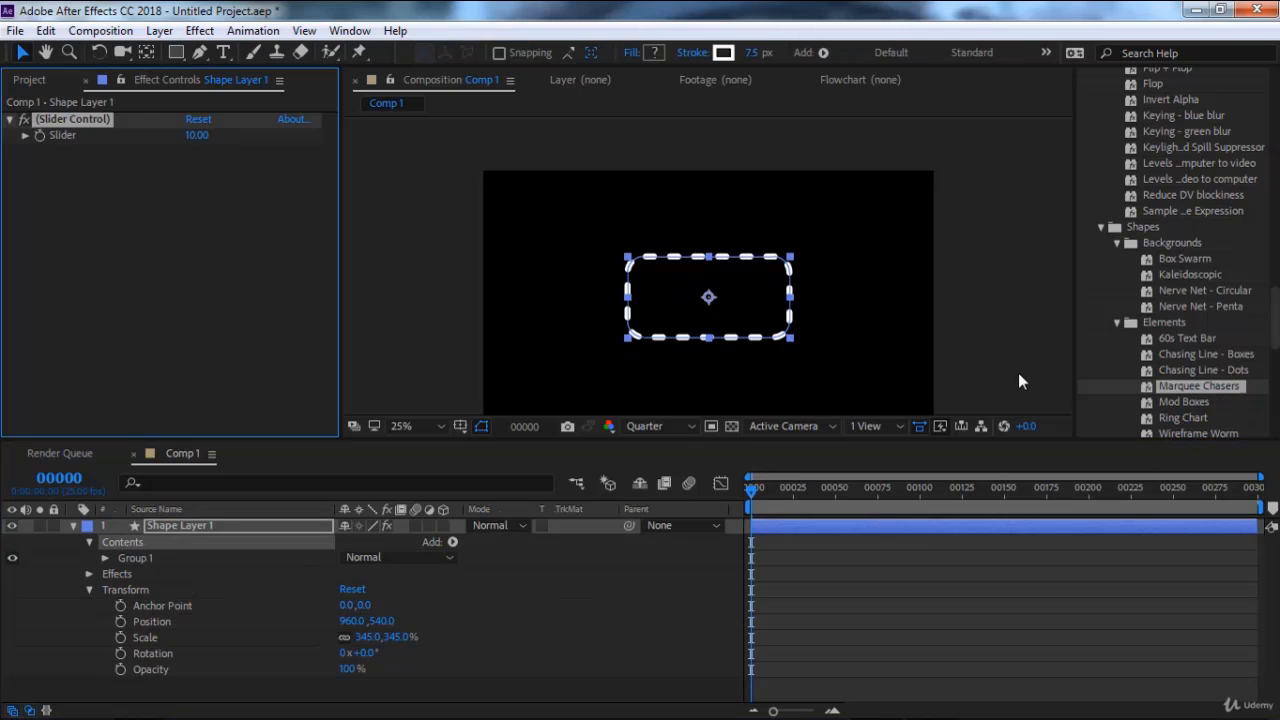
{"action": "key", "text": "space"}
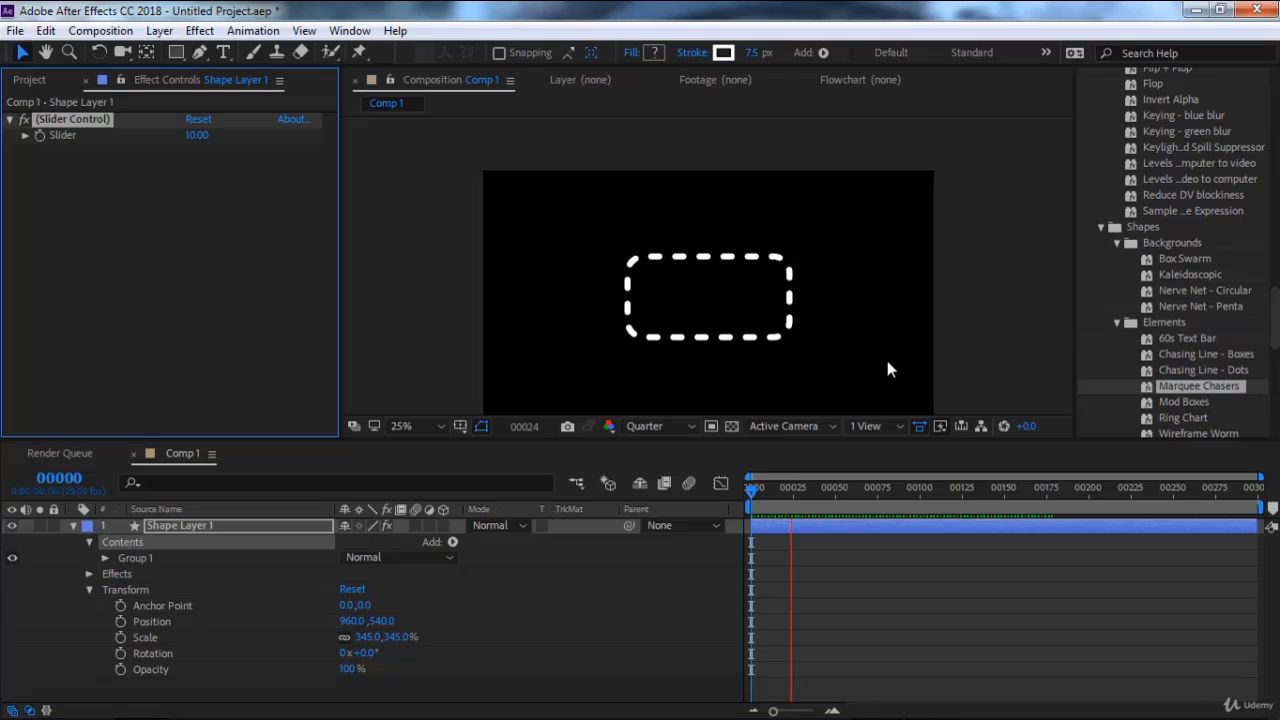
{"action": "key", "text": "space"}
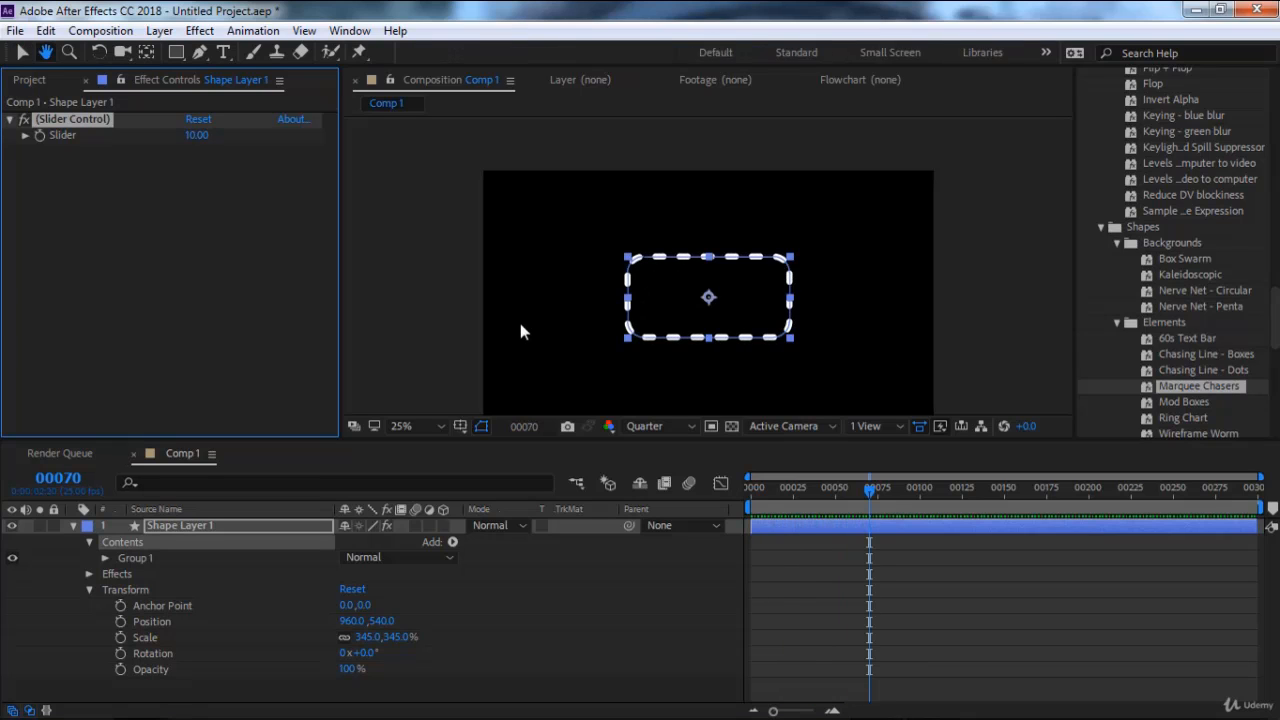
Set the Marquee Chasers Slider Control to about 79.78 and preview the faster dashed-outline animation.
{"action": "left_click", "coordinate": [25, 135]}
{"action": "left_click_drag", "start_coordinate": [72, 163], "coordinate": [253, 168]}
{"action": "key", "text": "space"}
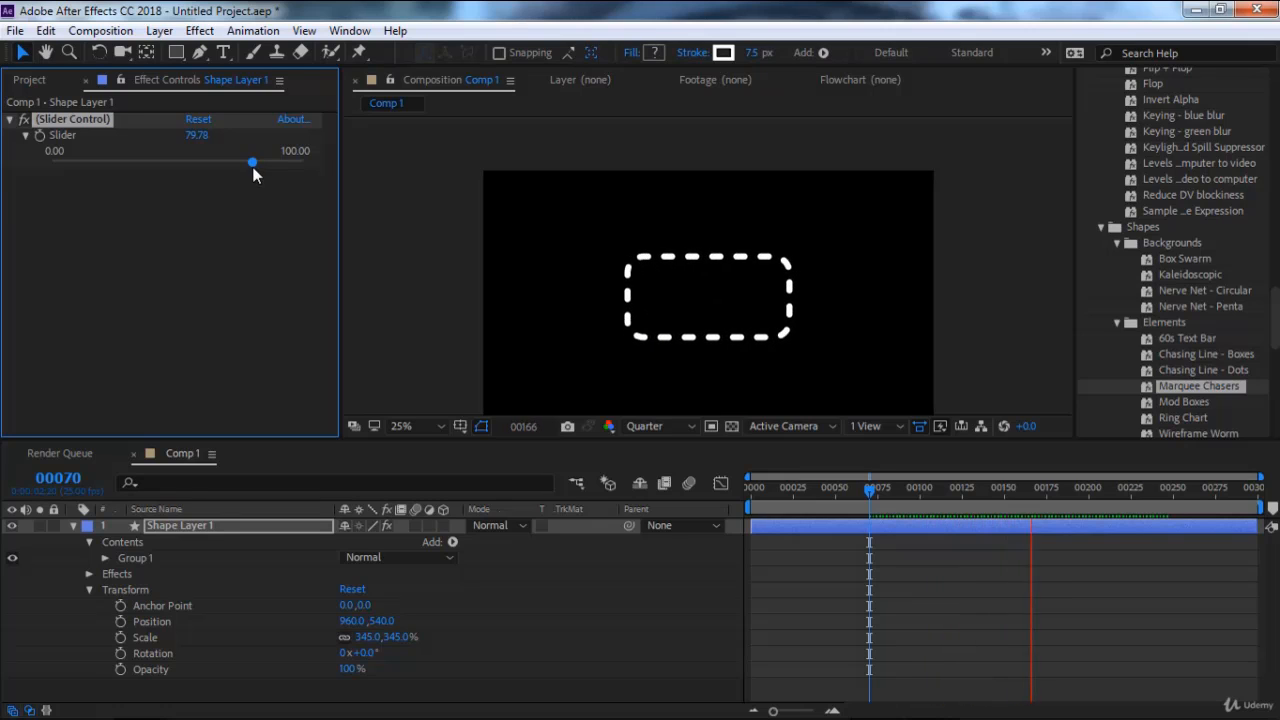
{"action": "key", "text": "space"}
{"action": "key", "text": "space"}
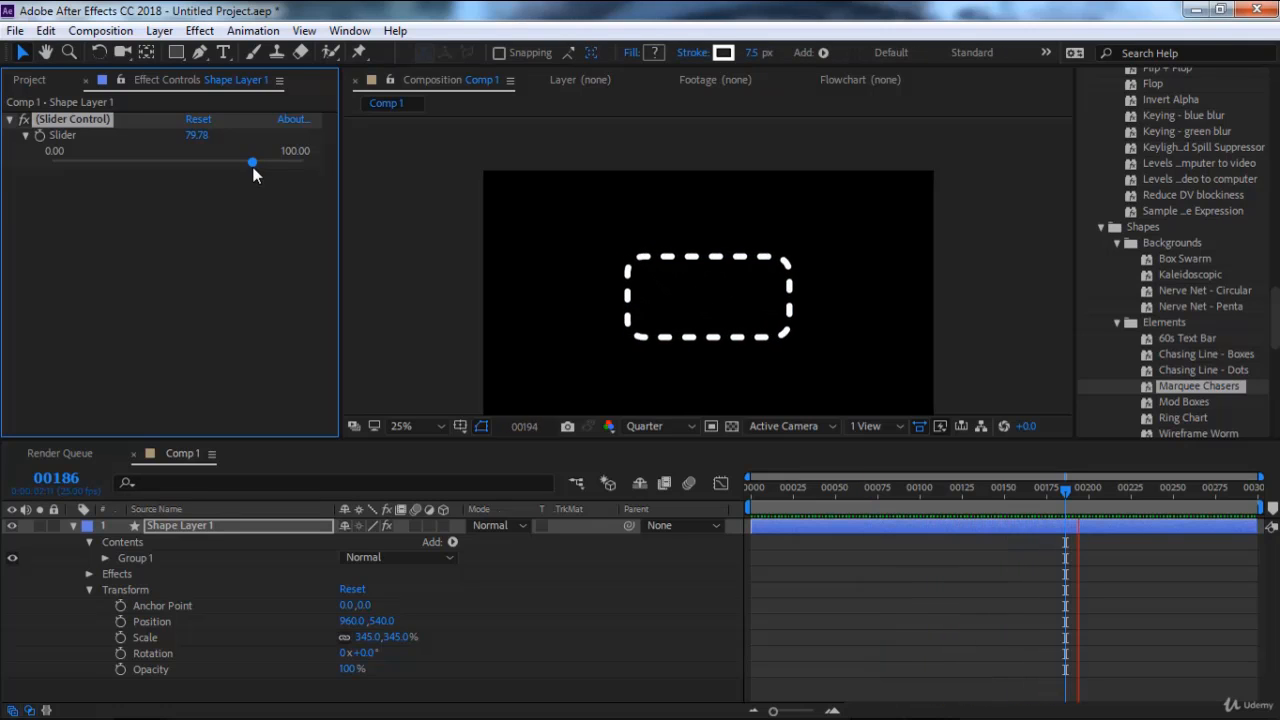
{"action": "key", "text": "space"}
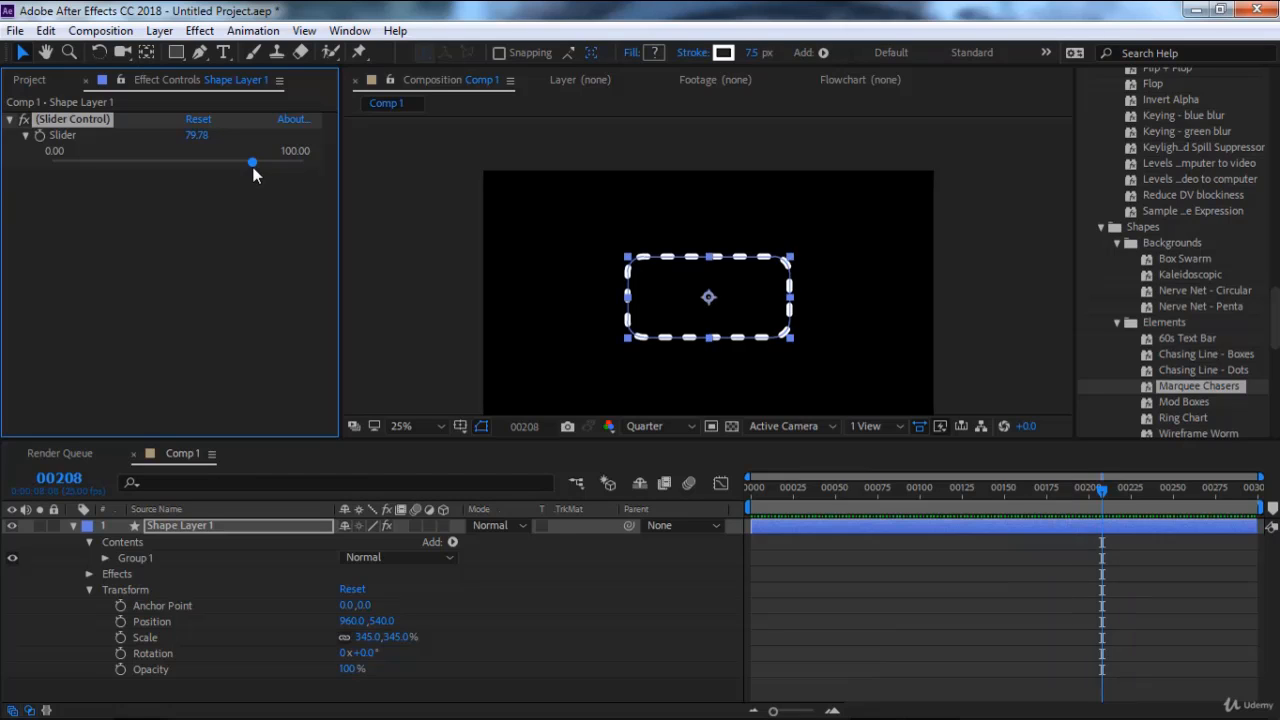
{"action": "key", "text": "space"}
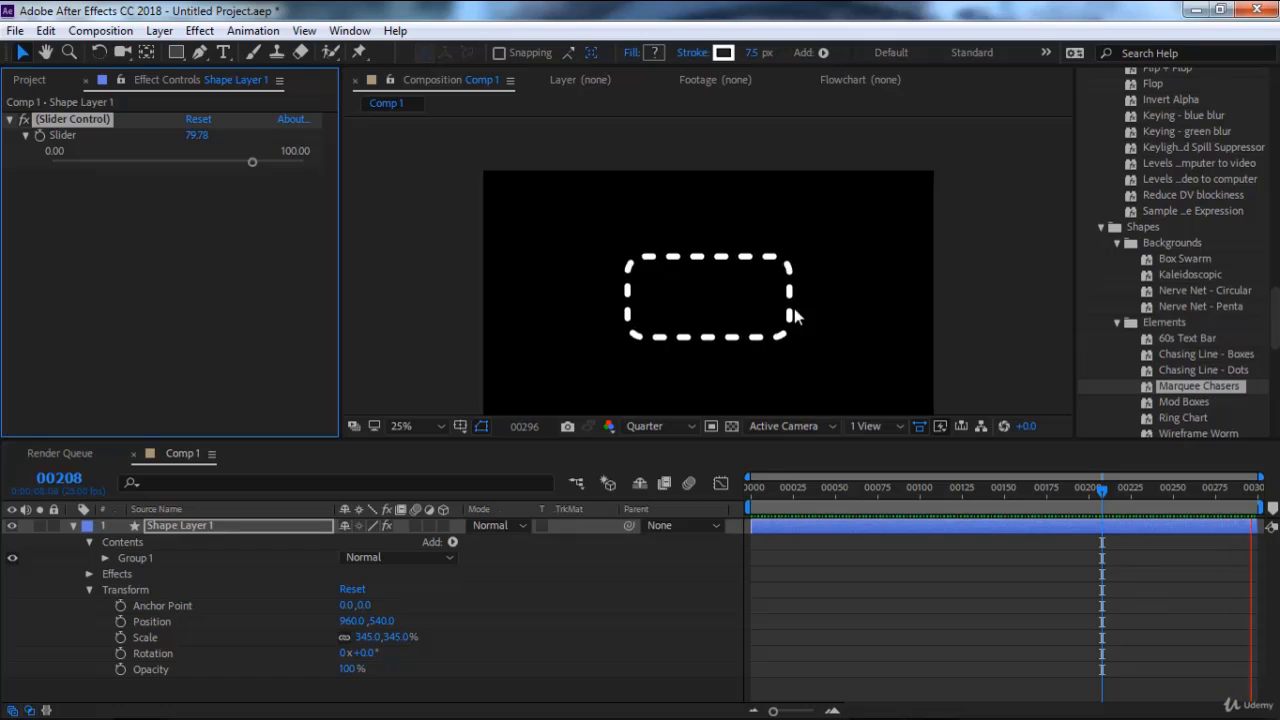
Delete the Marquee Chasers slider control, and undo back to the plain polystar shape layer without the preset.
{"action": "key", "text": "space"}
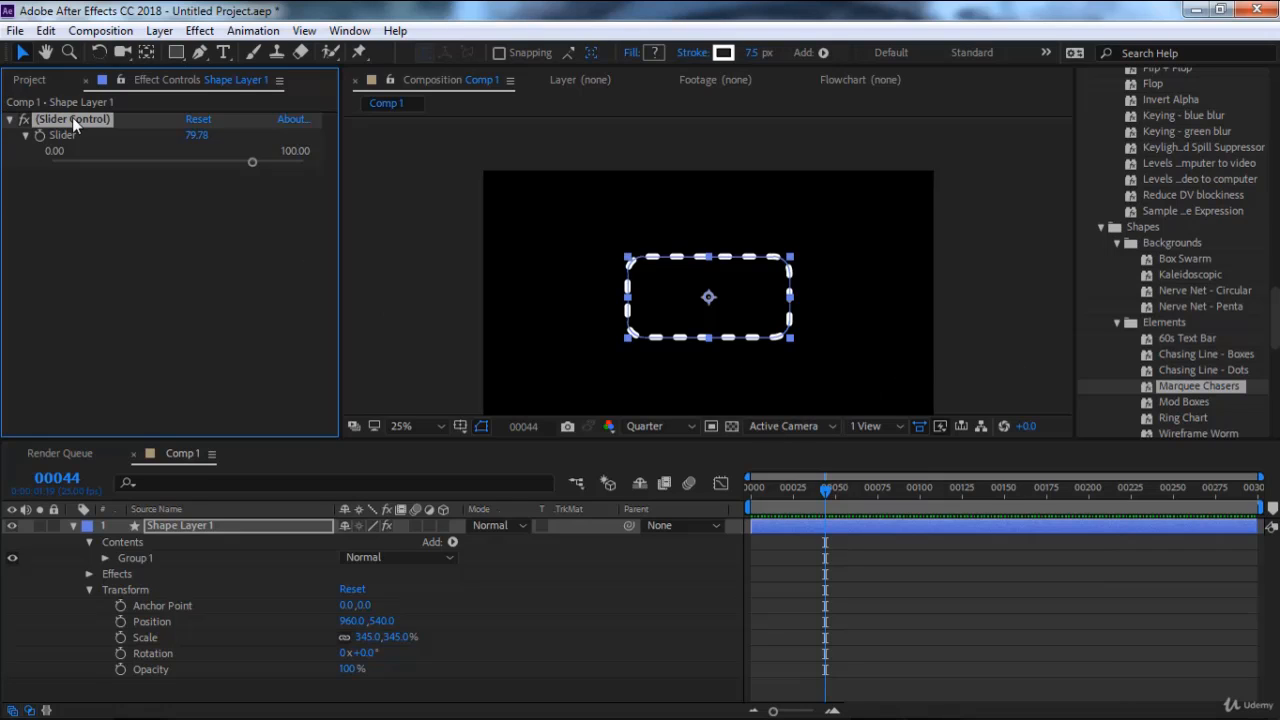
{"action": "key", "text": "Delete"}
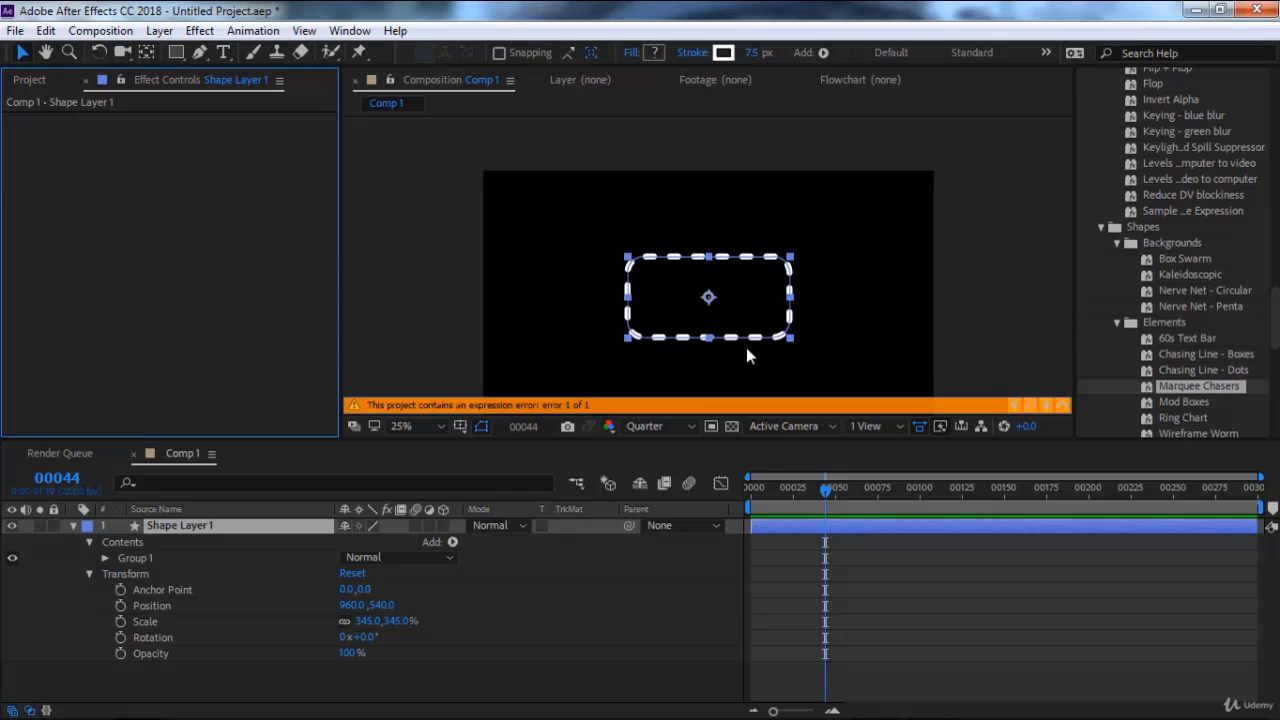
{"action": "key", "text": "ctrl+z"}
{"action": "key", "text": "ctrl+z"}
{"action": "key", "text": "ctrl+z"}
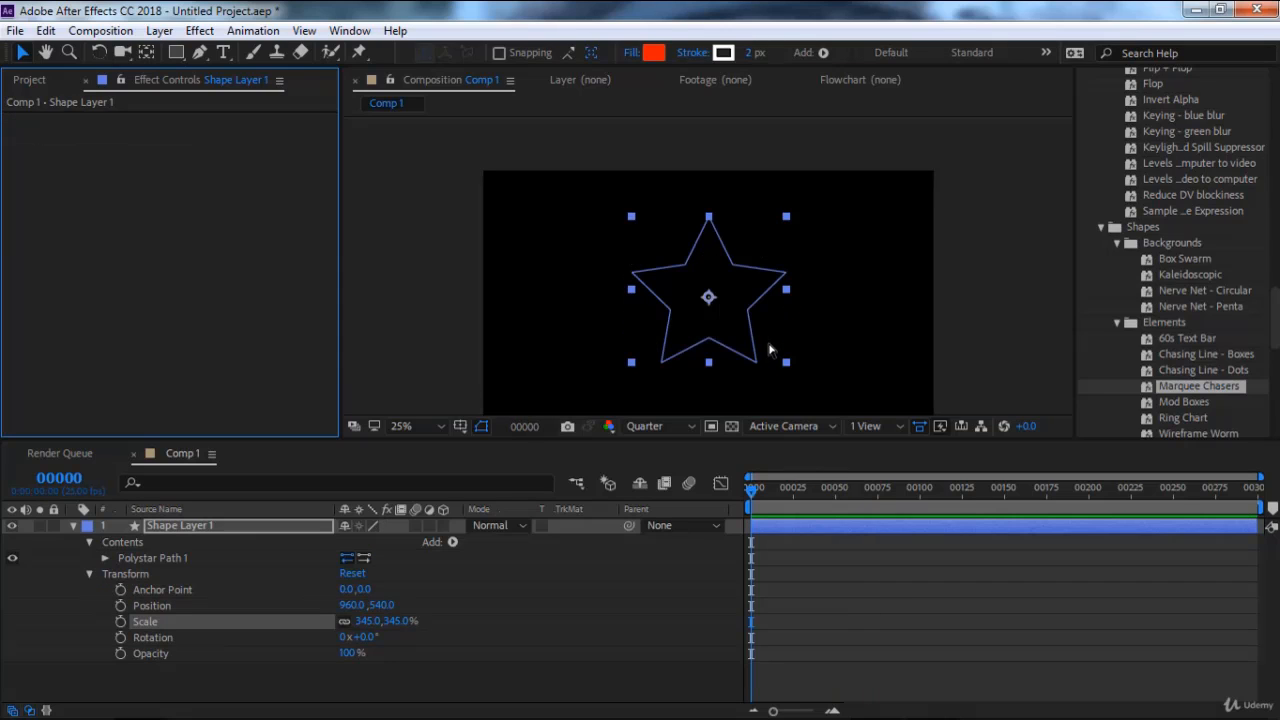
Try the Mod Boxes preset on the polystar shape layer, preview its animation, and undo it.
{"action": "left_click", "coordinate": [1185, 403]}
{"action": "double_click", "coordinate": [1178, 404]}
{"action": "key", "text": "space"}
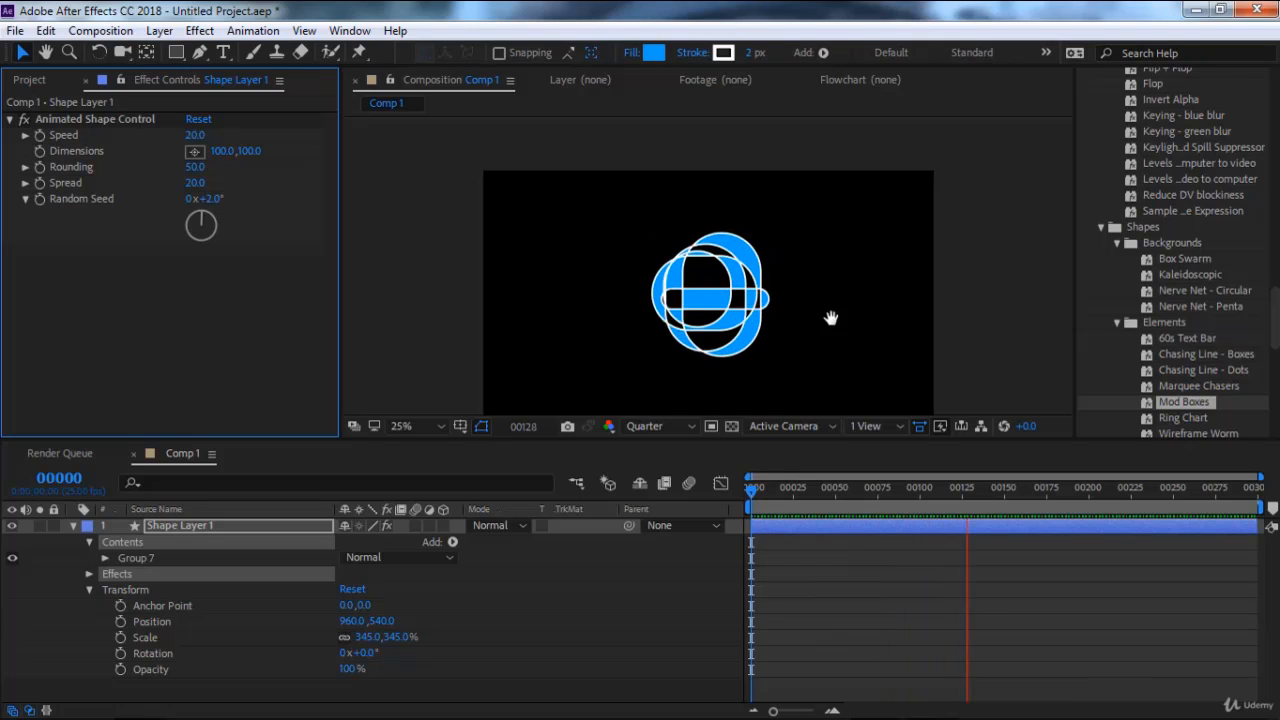
{"action": "key", "text": "space"}
{"action": "left_click_drag", "start_coordinate": [783, 485], "coordinate": [735, 502]}
{"action": "key", "text": "ctrl+z"}
Try the Ring Chart preset on the shape layer and preview its animated rings.
{"action": "scroll", "coordinate": [1162, 346], "scroll_direction": "down", "scroll_amount": 3}
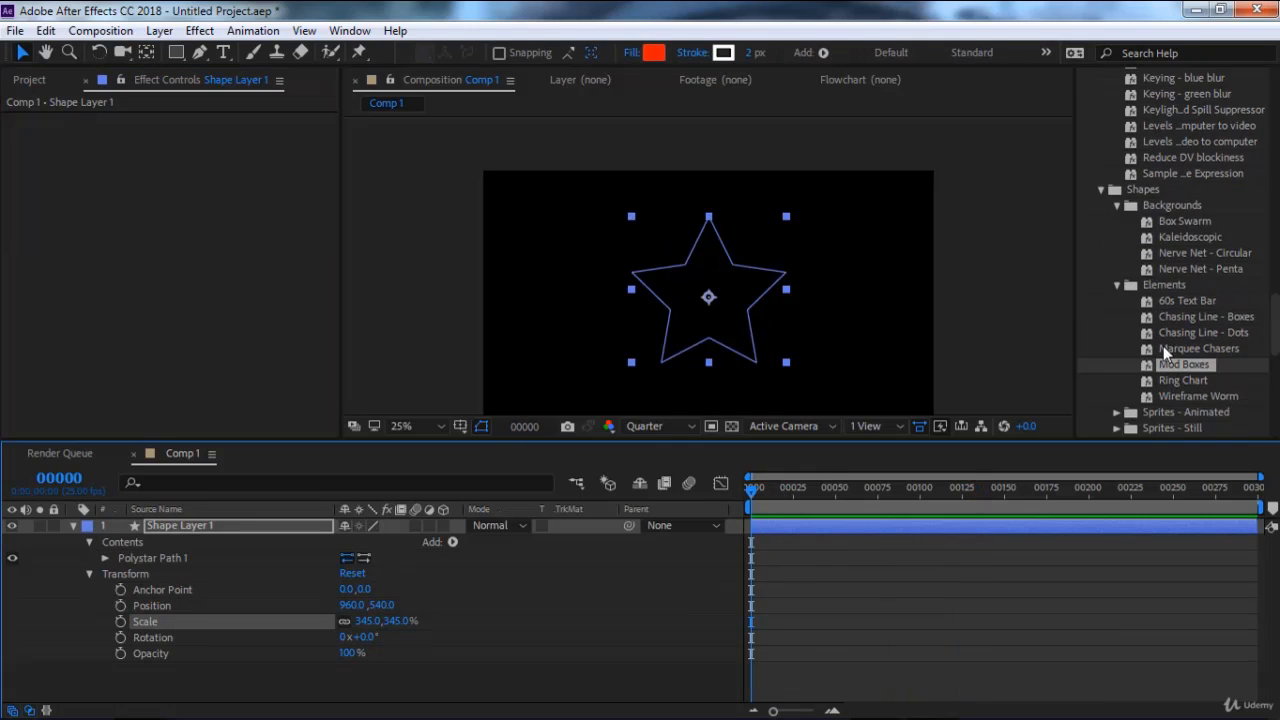
{"action": "double_click", "coordinate": [1183, 344]}
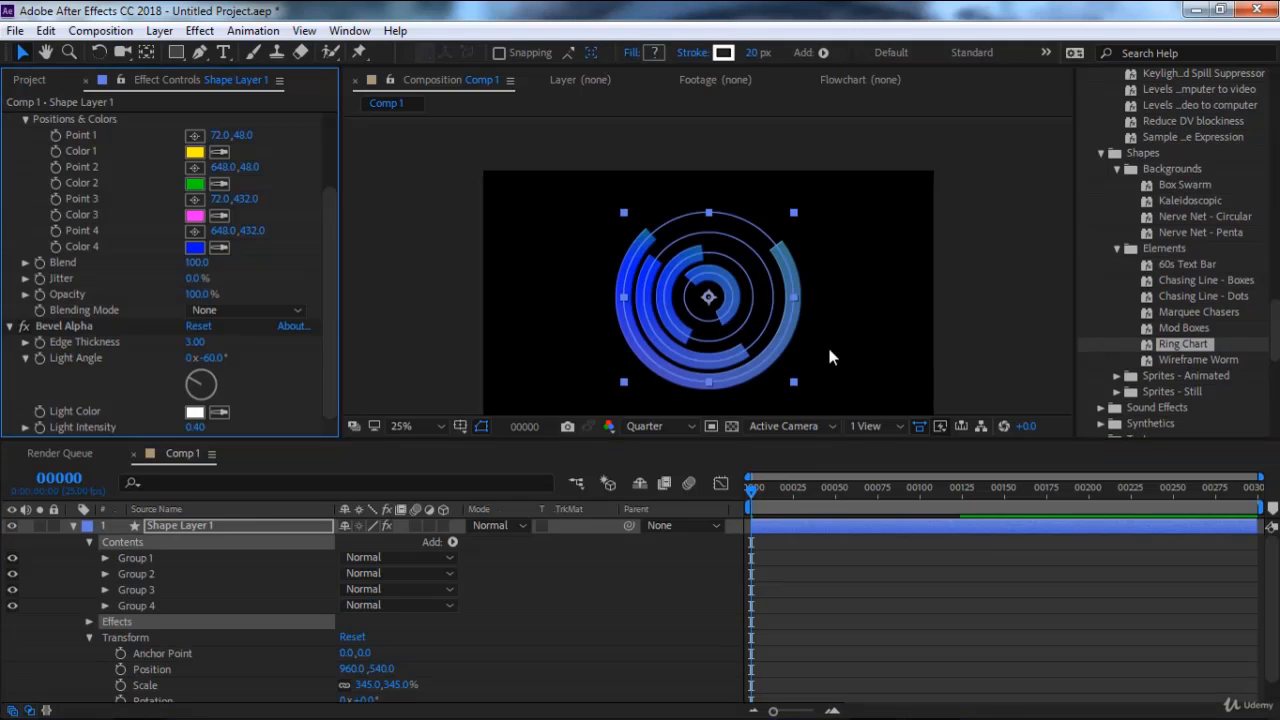
{"action": "key", "text": "space"}
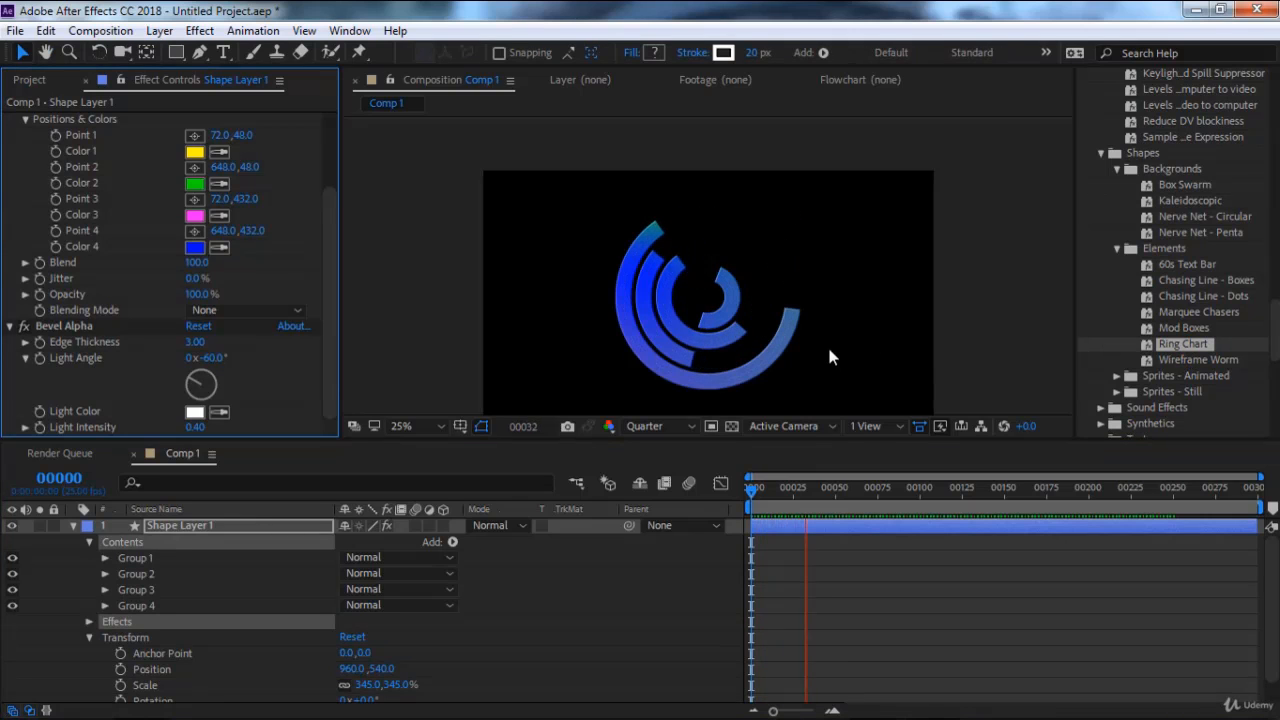
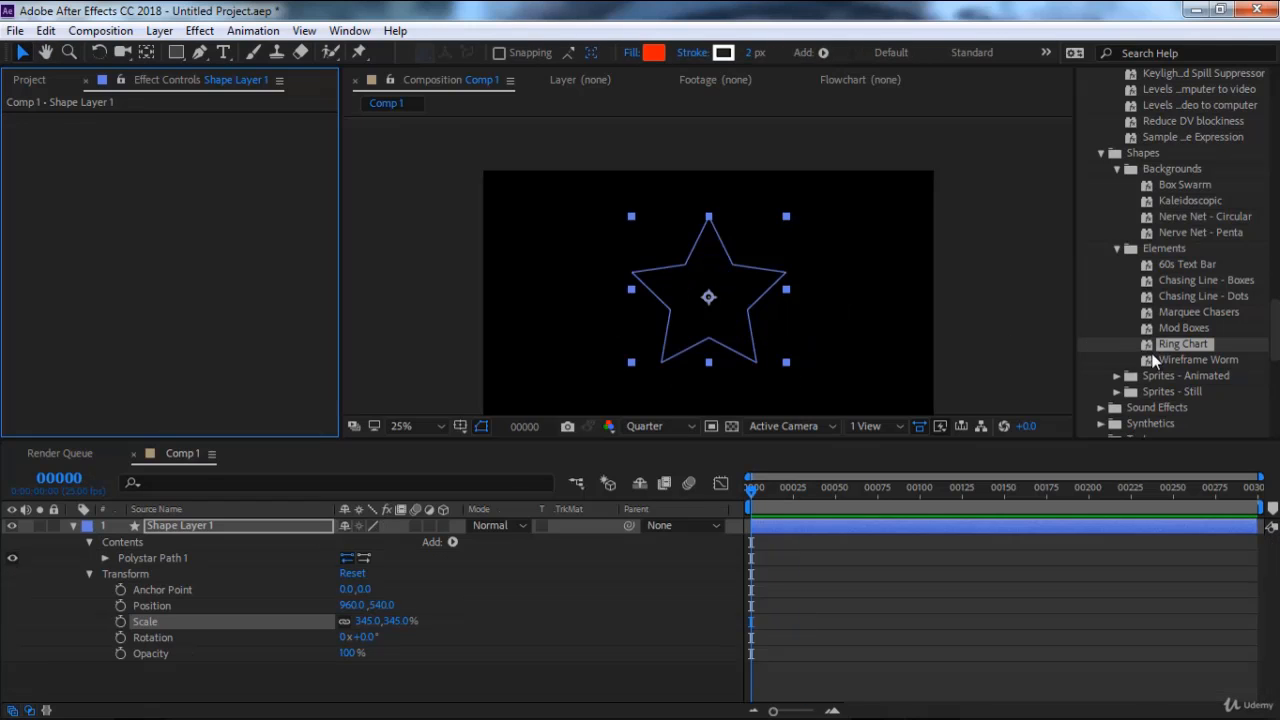
Try the Wireframe Worm preset on the polystar shape layer, preview its animation, and undo it.
{"action": "double_click", "coordinate": [1160, 359]}
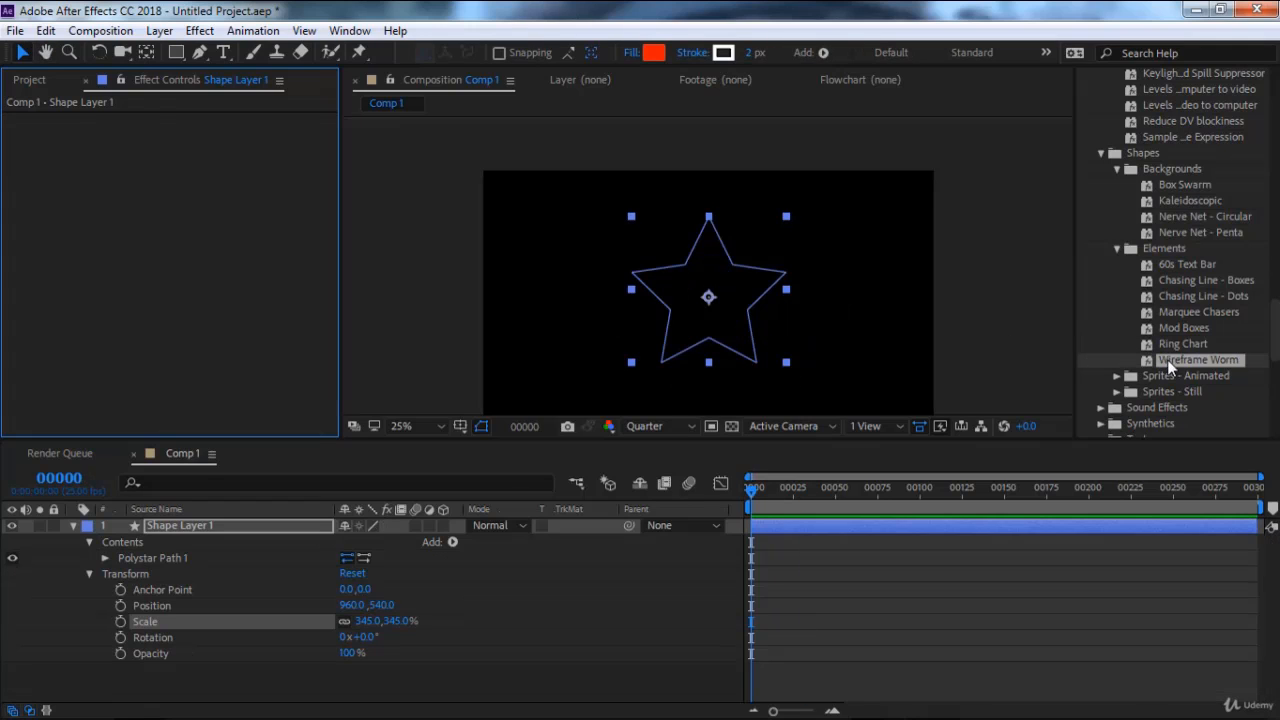
{"action": "key", "text": "space"}
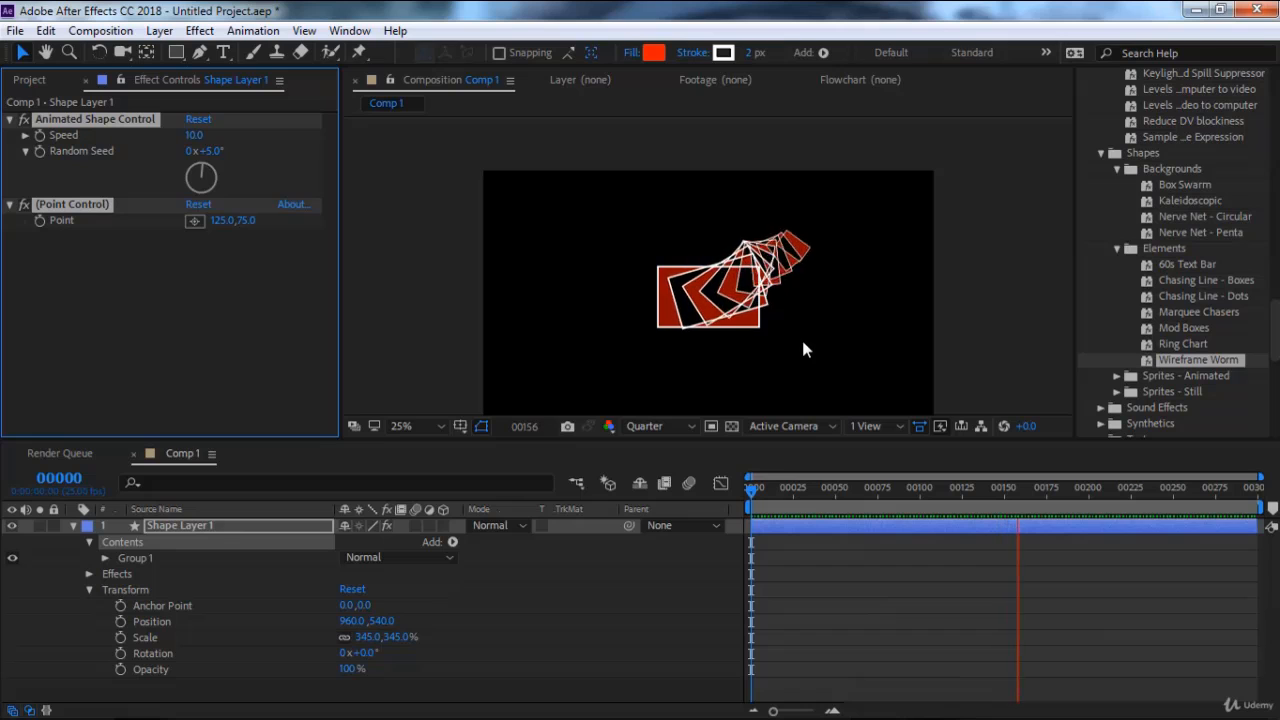
{"action": "key", "text": "space"}
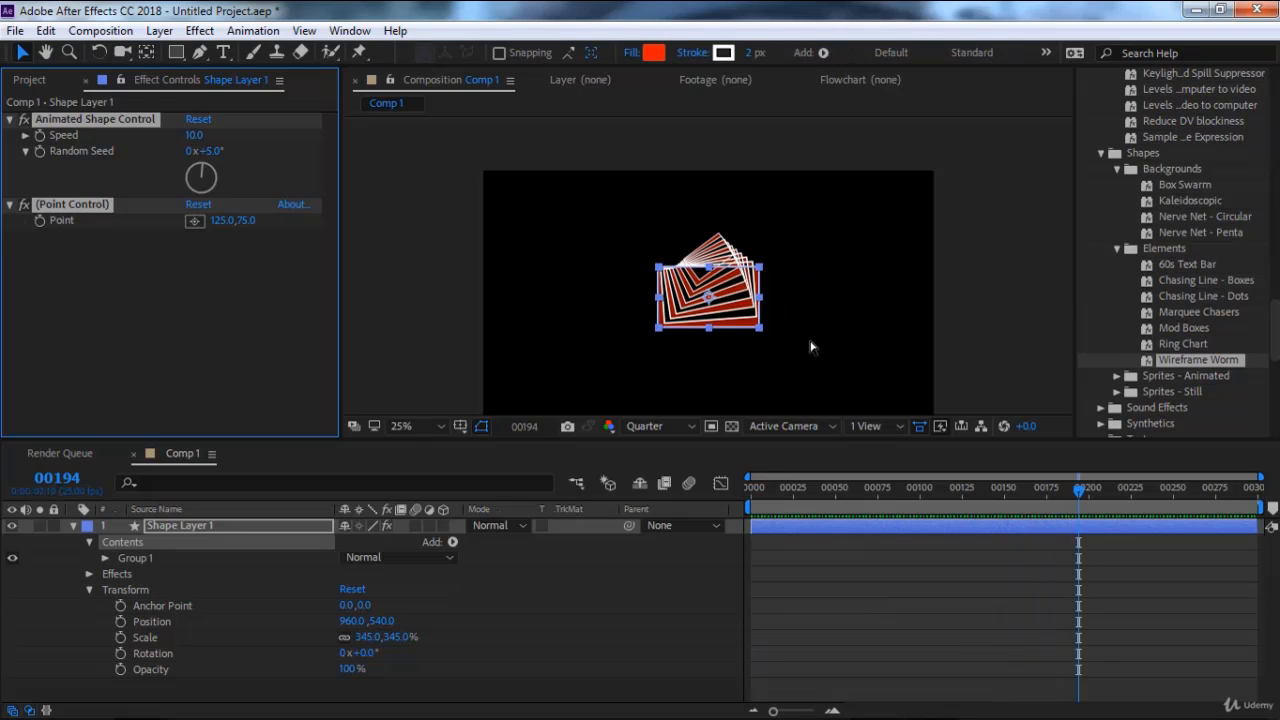
{"action": "key", "text": "ctrl+z"}
Try the animated Alien preset from the Sprites - Animated presets on the shape layer, preview it, and undo it.
{"action": "left_click", "coordinate": [1117, 376]}
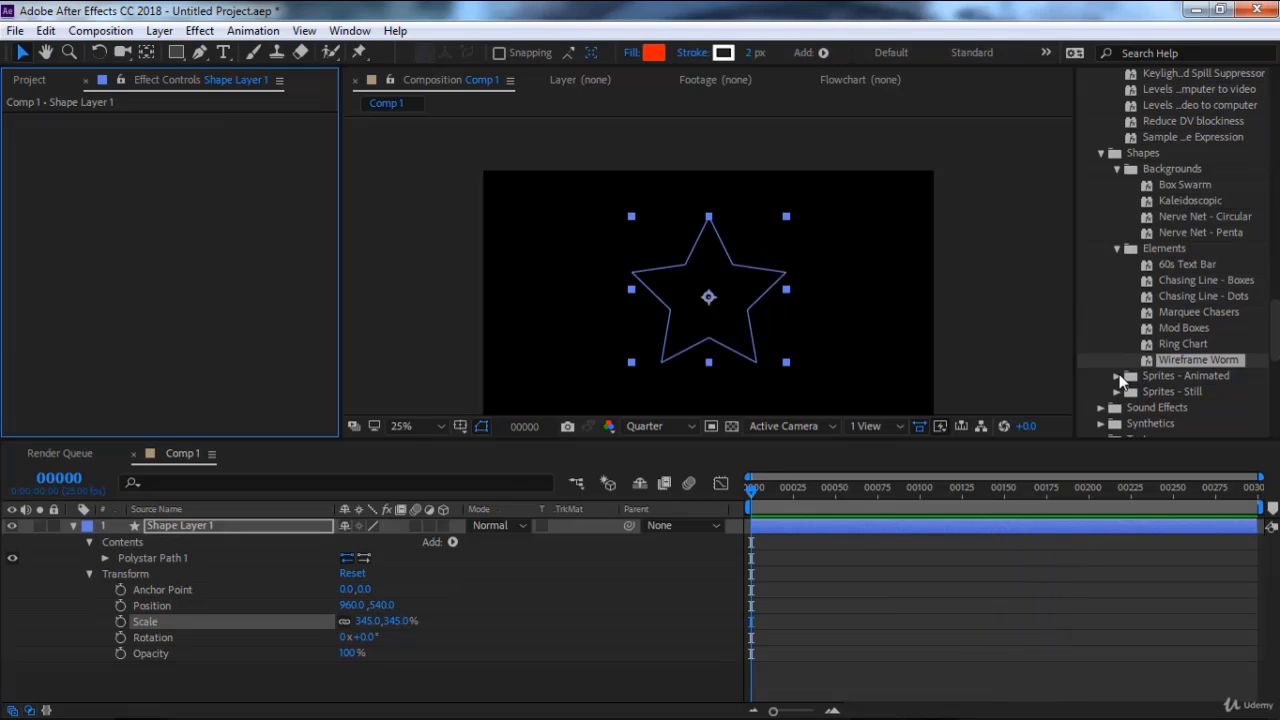
{"action": "double_click", "coordinate": [1185, 390]}
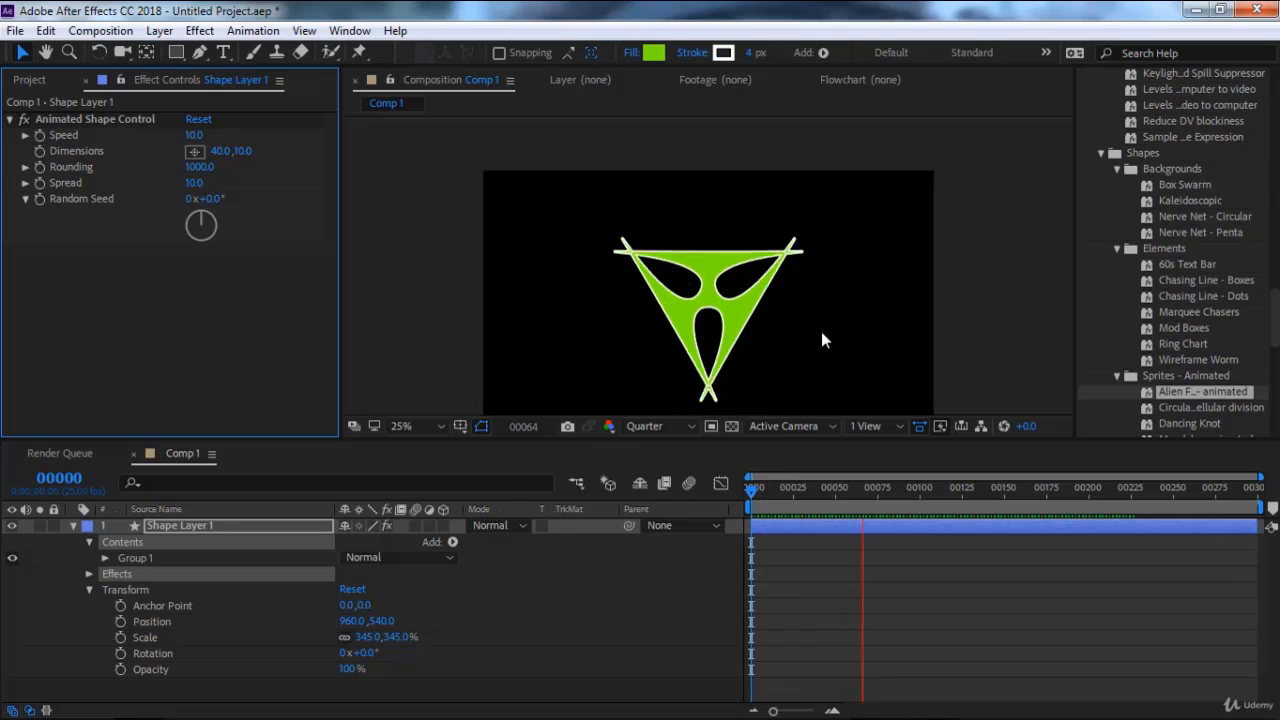
{"action": "key", "text": "space"}
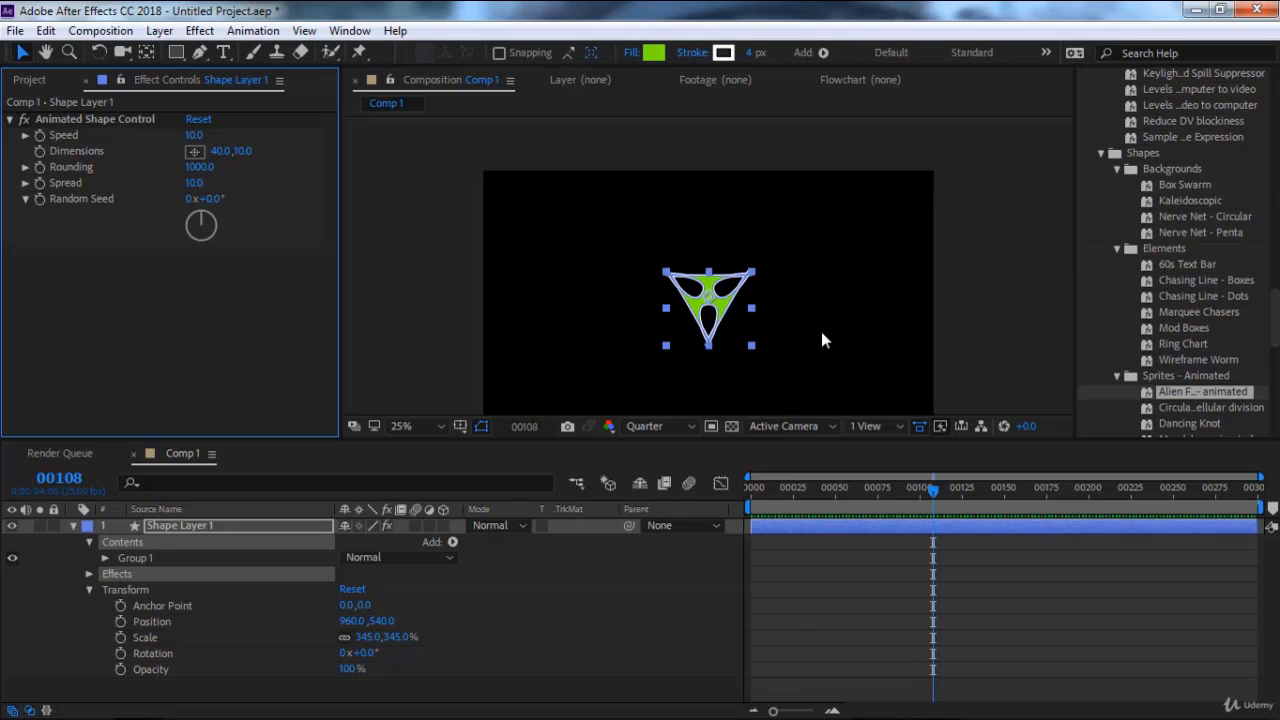
{"action": "key", "text": "ctrl+z"}
Try the cellular division sprite preset on the shape layer, preview its animation, and undo it.
{"action": "scroll", "coordinate": [1191, 349], "scroll_direction": "down", "scroll_amount": 2}
{"action": "double_click", "coordinate": [1171, 372]}
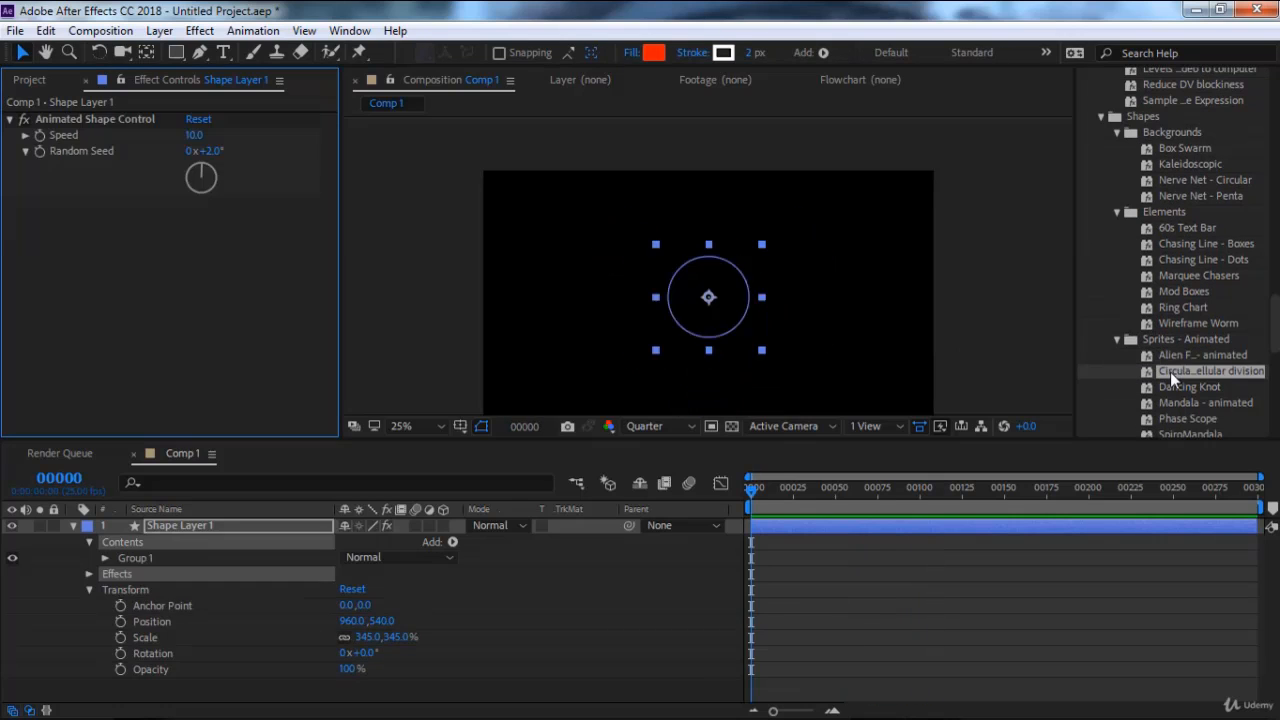
{"action": "key", "text": "space"}
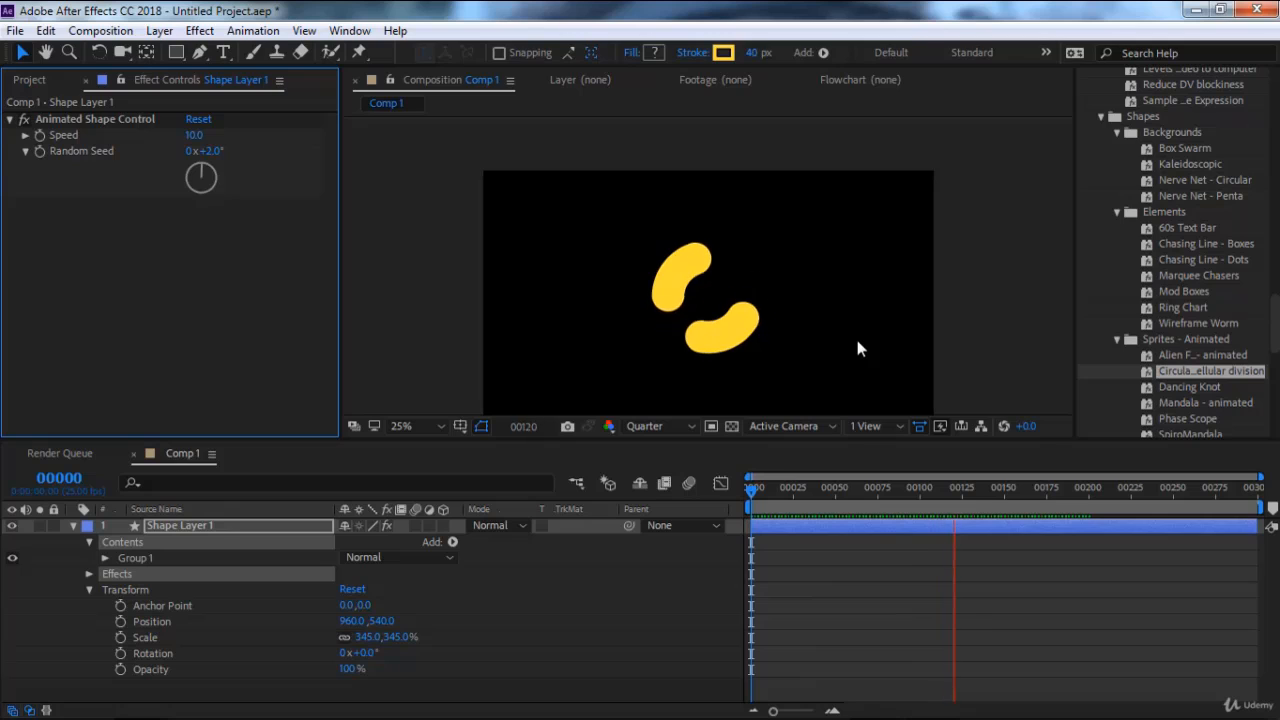
{"action": "key", "text": "space"}
{"action": "key", "text": "ctrl+z"}
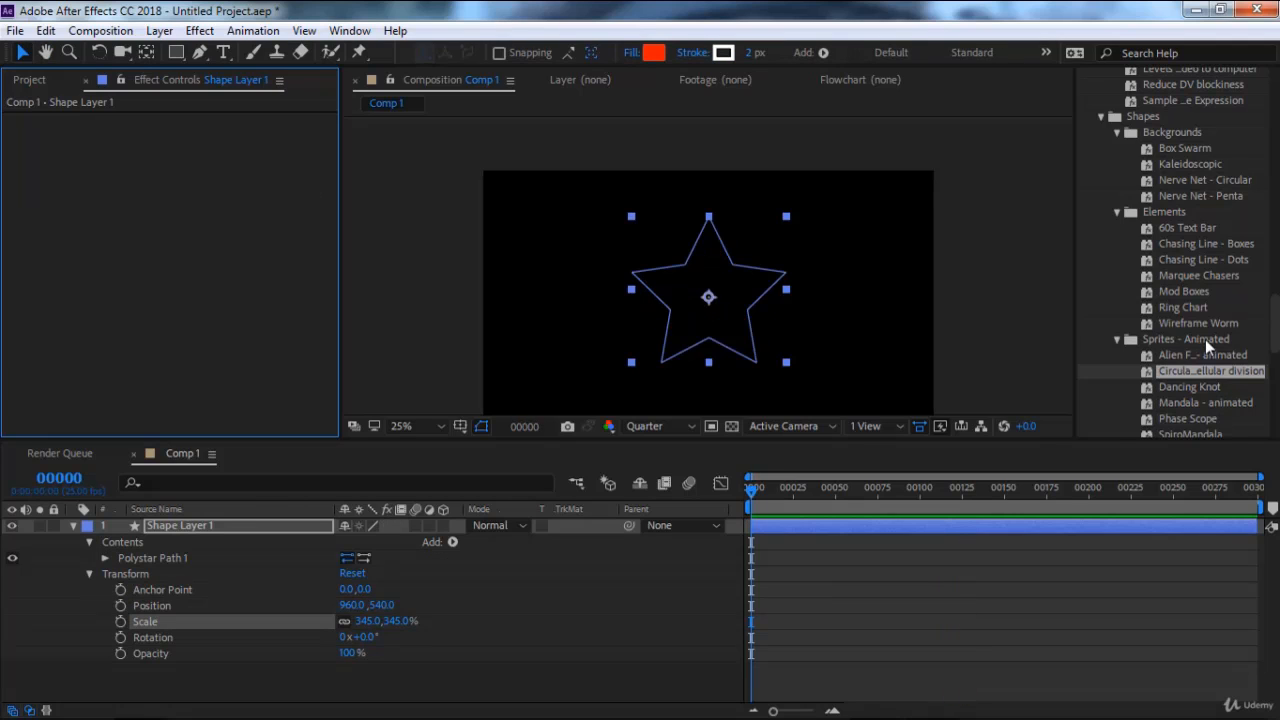
Try the Dancing Knot preset on the shape layer, preview its moving lines, and undo it.
{"action": "scroll", "coordinate": [1205, 339], "scroll_direction": "down", "scroll_amount": 1}
{"action": "double_click", "coordinate": [1174, 350]}
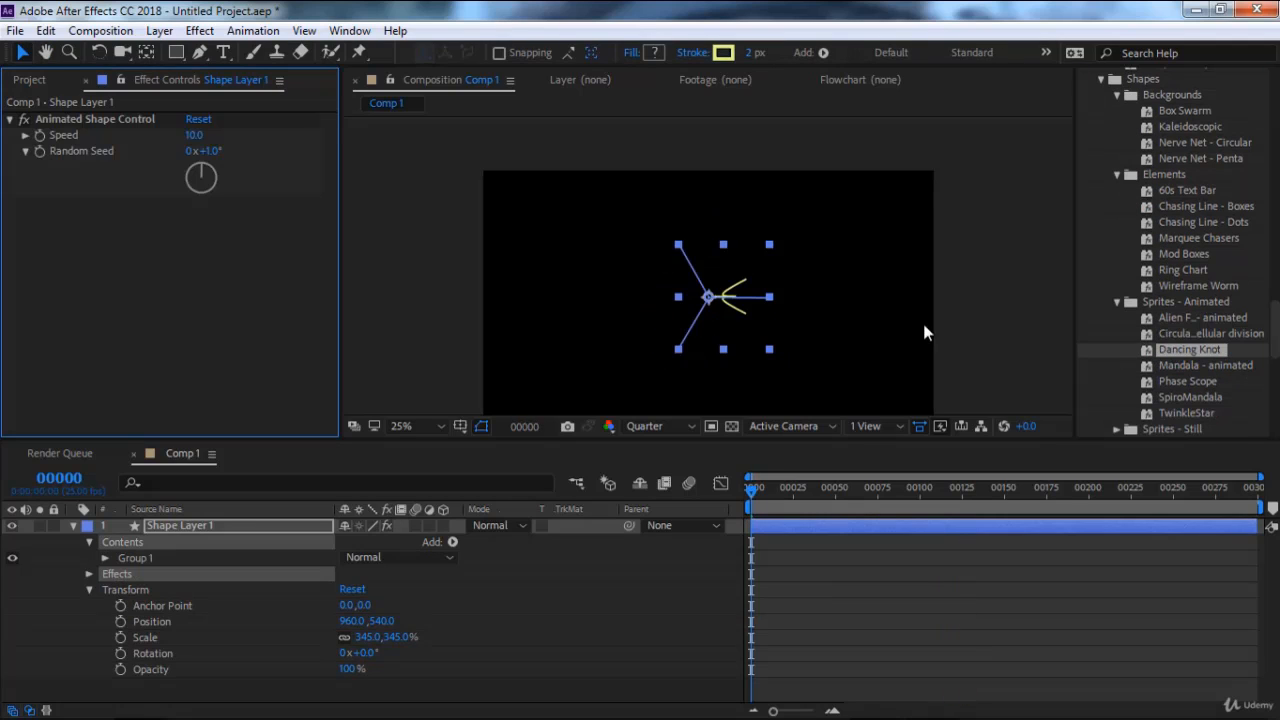
{"action": "key", "text": "space"}
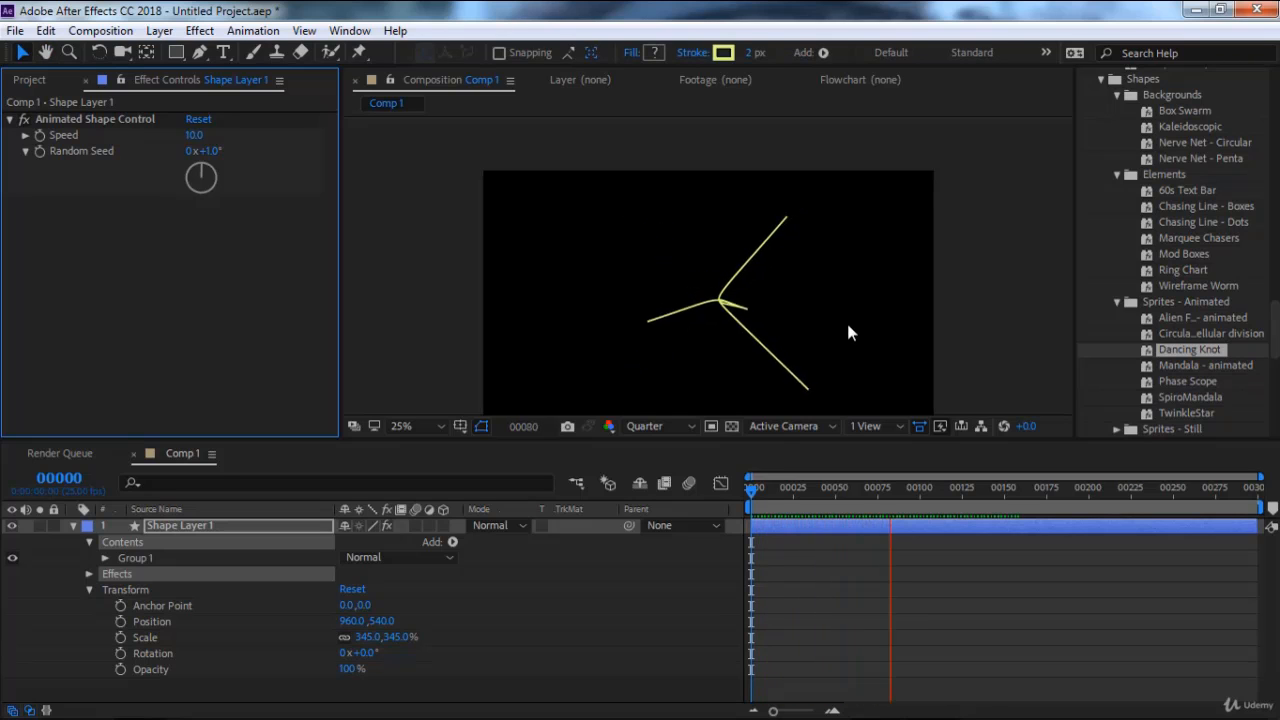
{"action": "key", "text": "ctrl+z"}
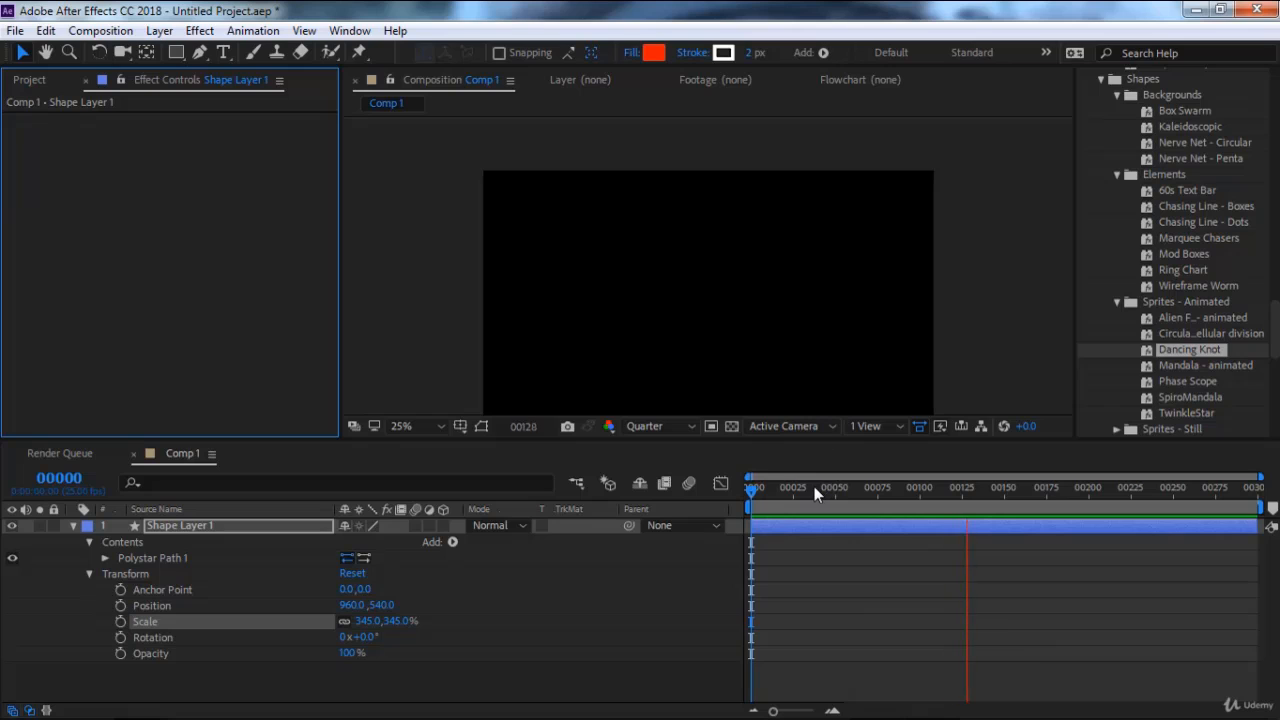
Try the Mandala - animated preset on the shape layer, preview its animation, and undo it.
{"action": "double_click", "coordinate": [1205, 365]}
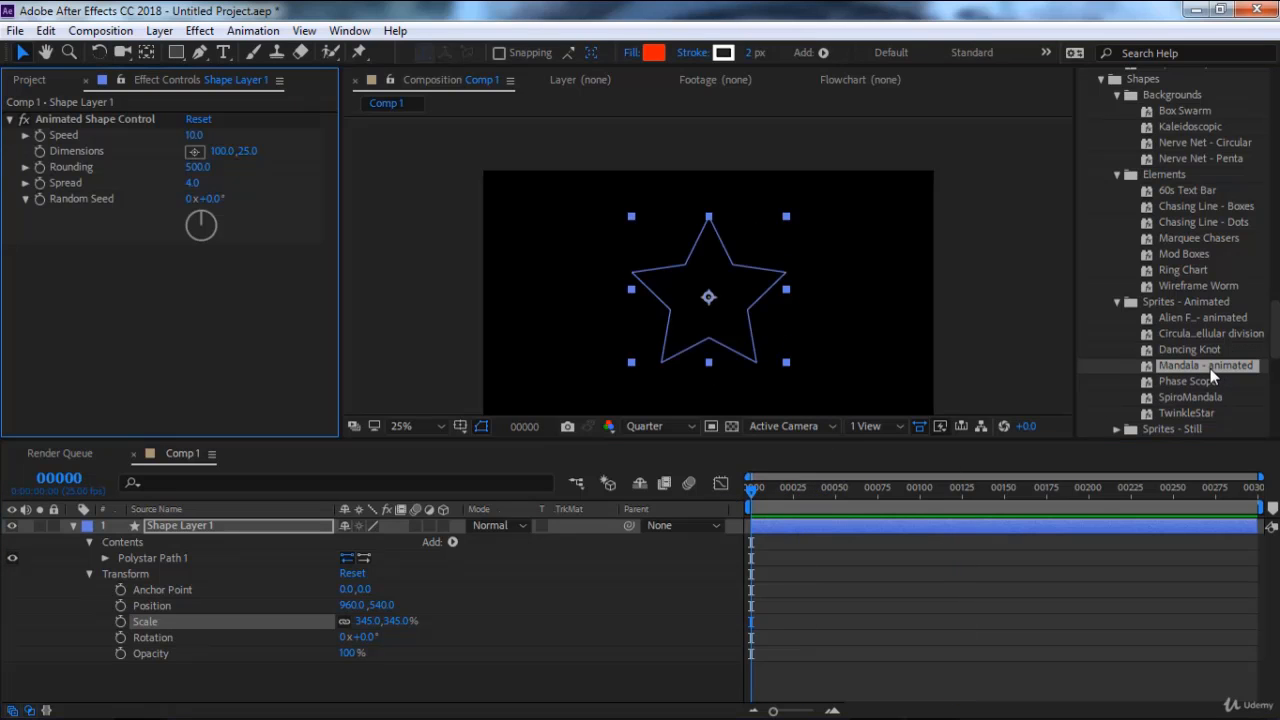
{"action": "key", "text": "space"}
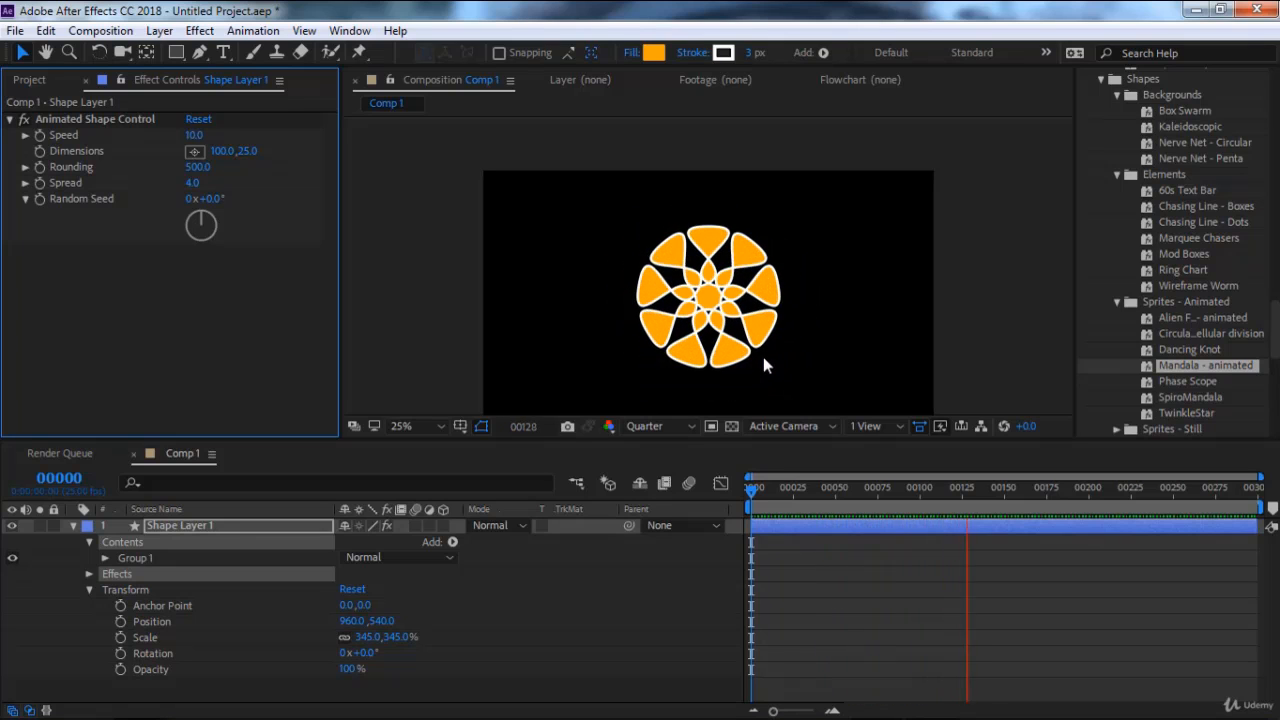
{"action": "key", "text": "space"}
{"action": "key", "text": "ctrl+z"}
Try the Phase Scope preset from the start of the timeline, preview its animated circles, and undo it.
{"action": "left_click_drag", "start_coordinate": [797, 491], "coordinate": [718, 483]}
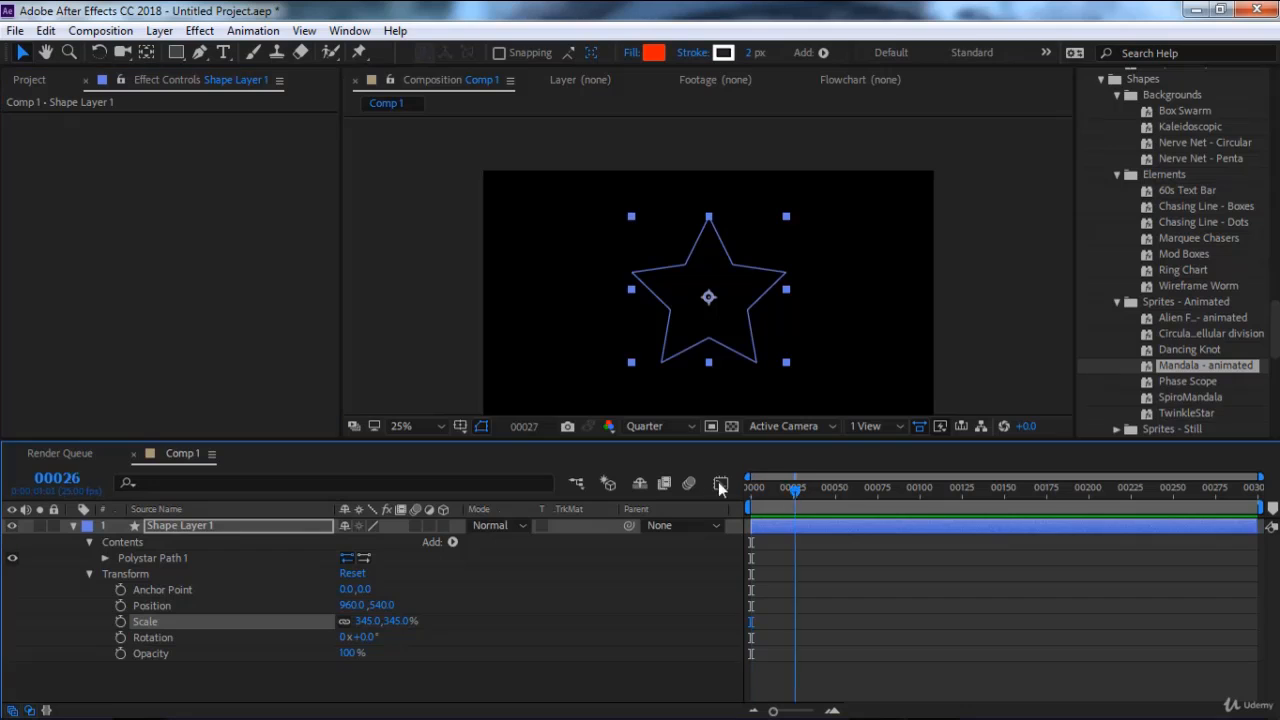
{"action": "double_click", "coordinate": [1184, 381]}
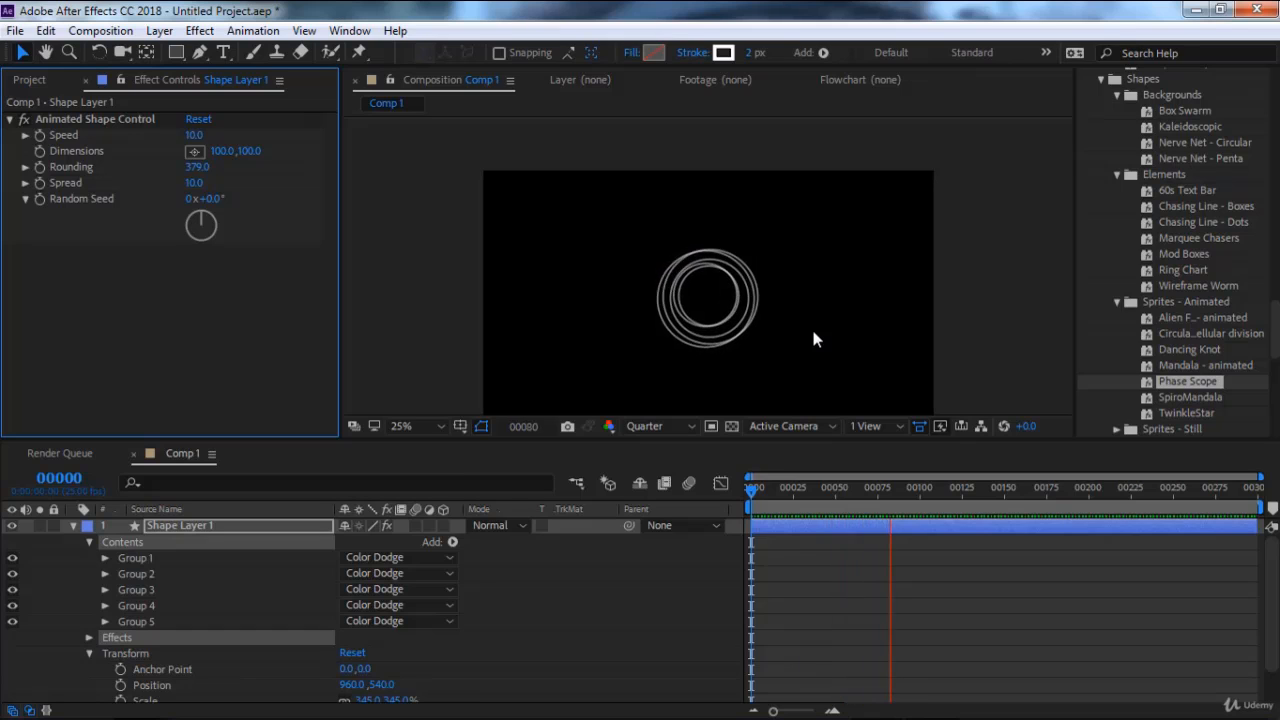
{"action": "key", "text": "space"}
{"action": "key", "text": "ctrl+z"}
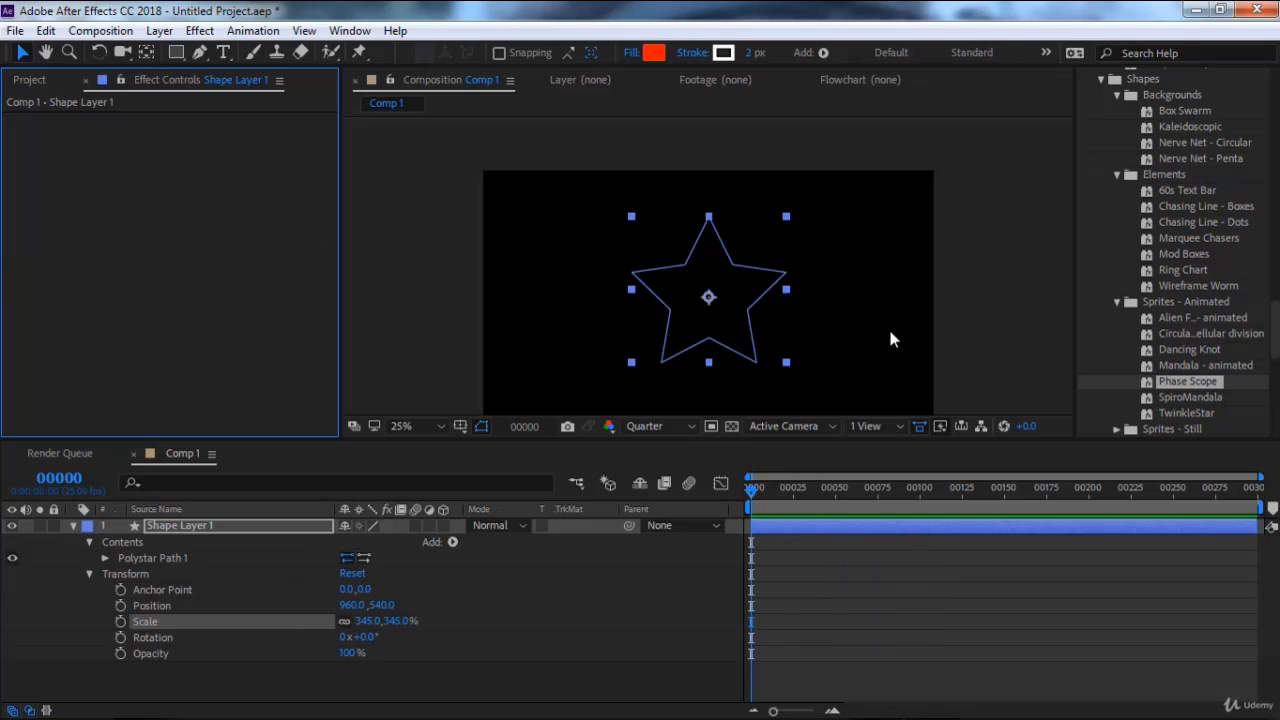
Try the SpiroMandala preset on the shape layer, preview its animation, and undo it.
{"action": "double_click", "coordinate": [1200, 398]}
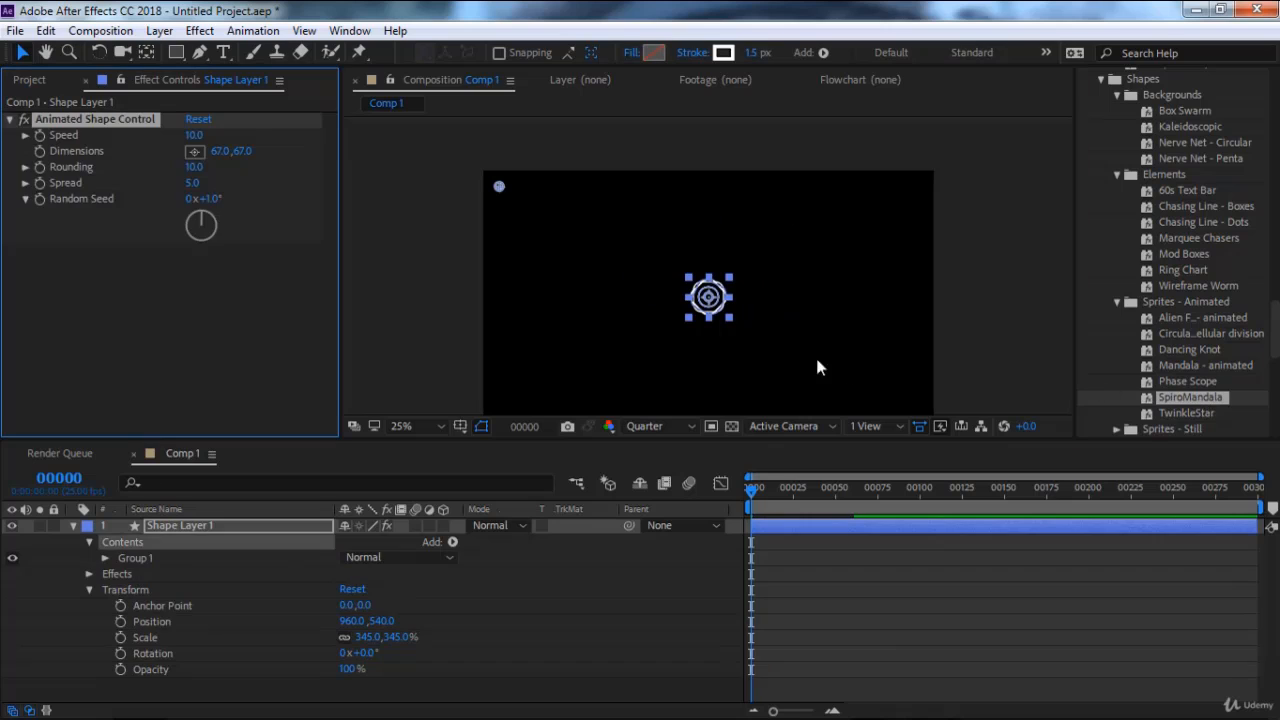
{"action": "key", "text": "space"}
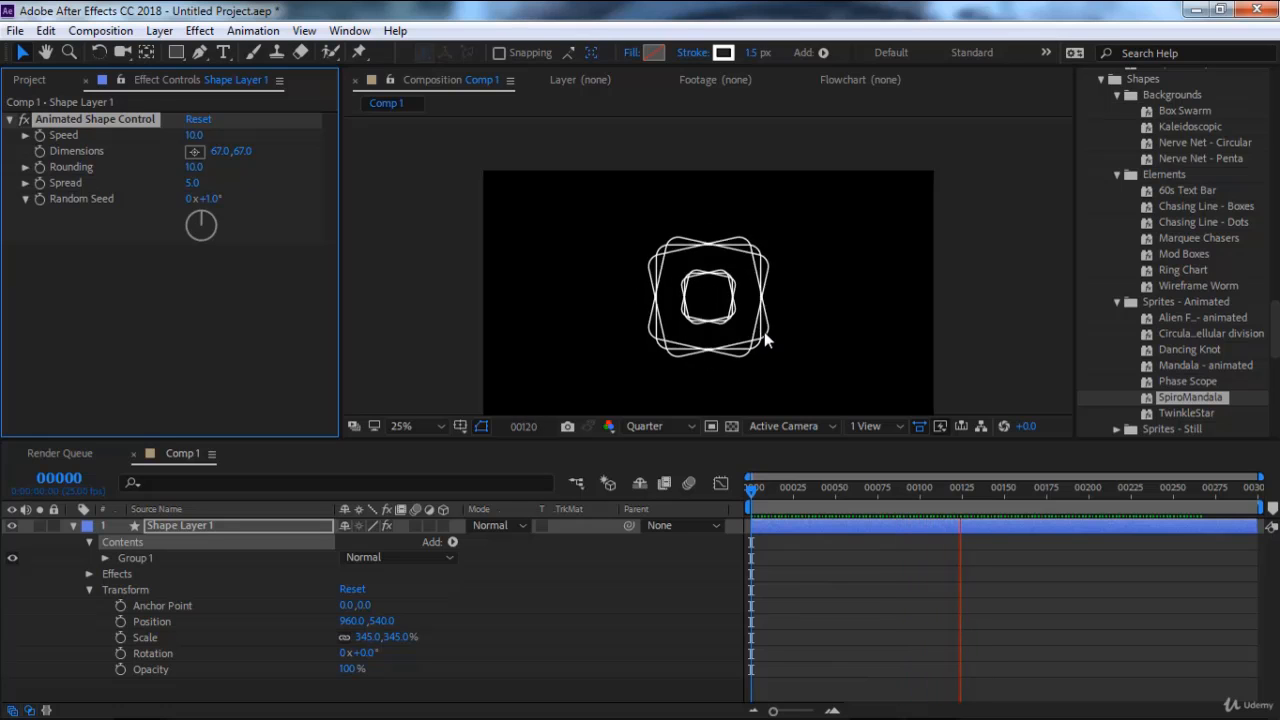
{"action": "key", "text": "space"}
{"action": "key", "text": "ctrl+z"}
Apply the TwinkleStar preset to the shape layer and preview its twinkling animation.
{"action": "scroll", "coordinate": [1215, 383], "scroll_direction": "down", "scroll_amount": 2}
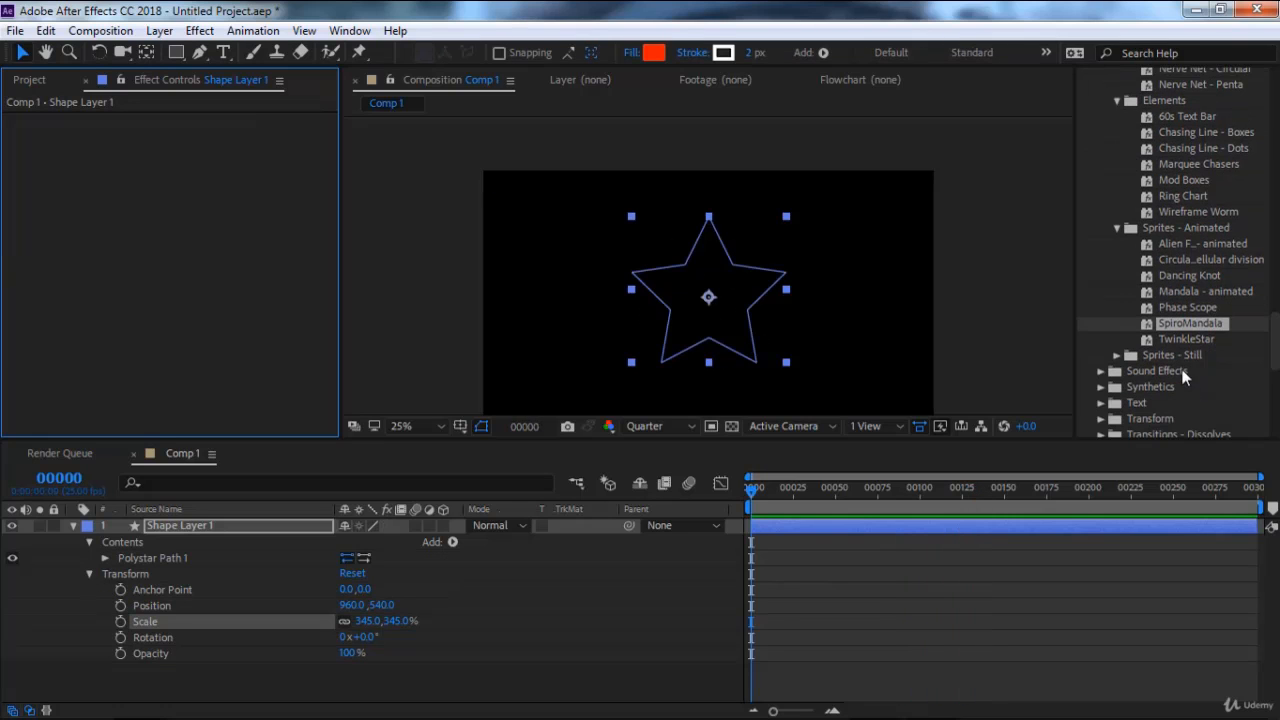
{"action": "left_click", "coordinate": [1180, 340]}
{"action": "double_click", "coordinate": [1180, 340]}
{"action": "key", "text": "space"}
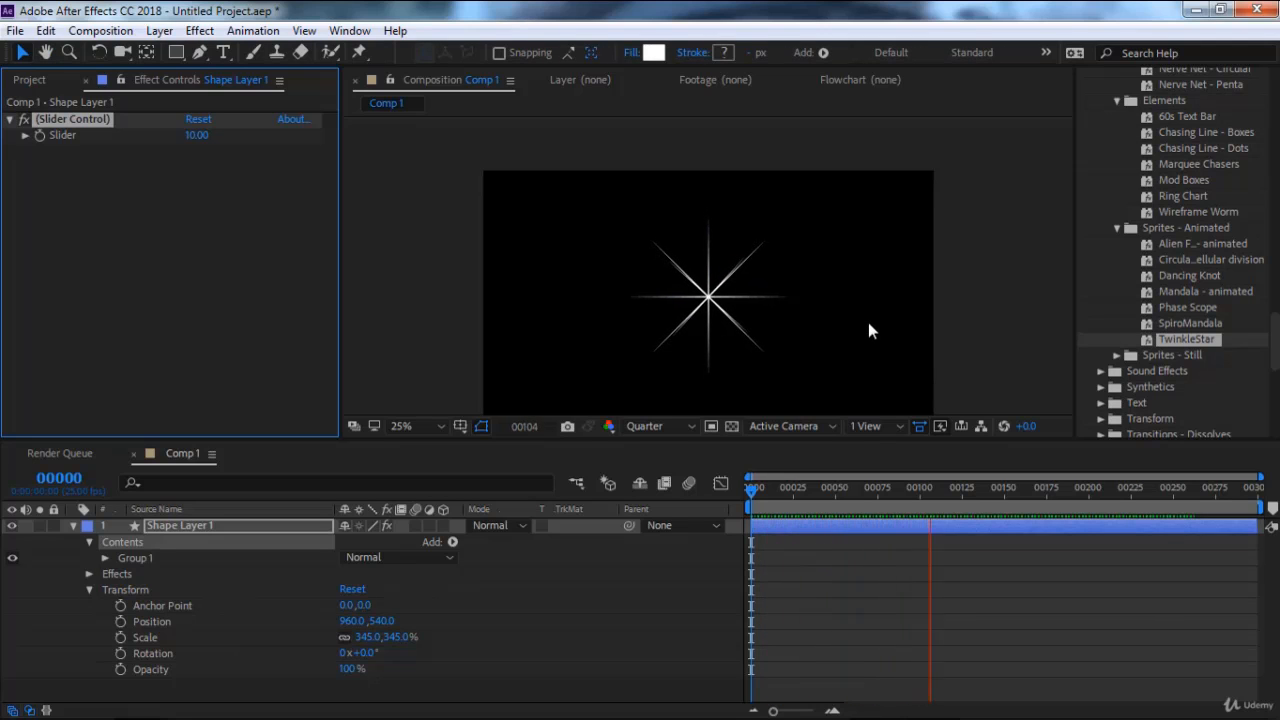
{"action": "key", "text": "space"}
Scale the TwinkleStar shape layer down to 139%.
{"action": "left_click", "coordinate": [194, 526]}
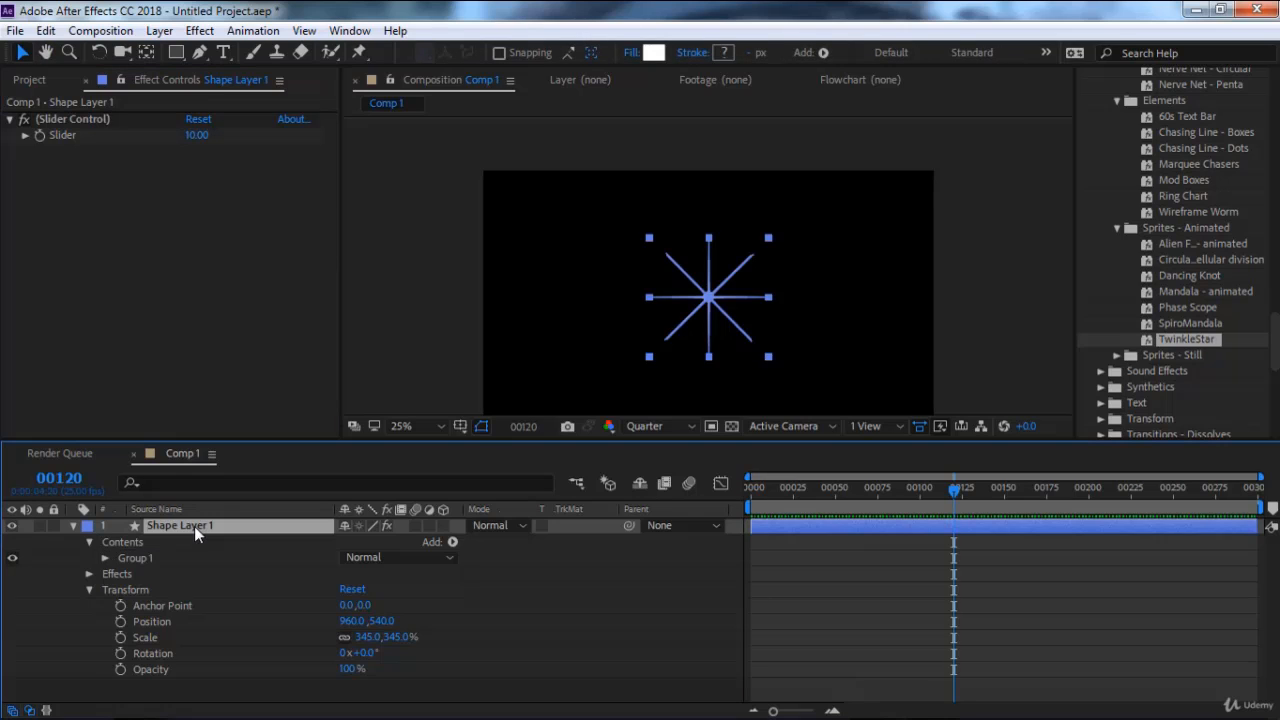
{"action": "key", "text": "s"}
{"action": "left_click_drag", "start_coordinate": [398, 545], "coordinate": [250, 560]}
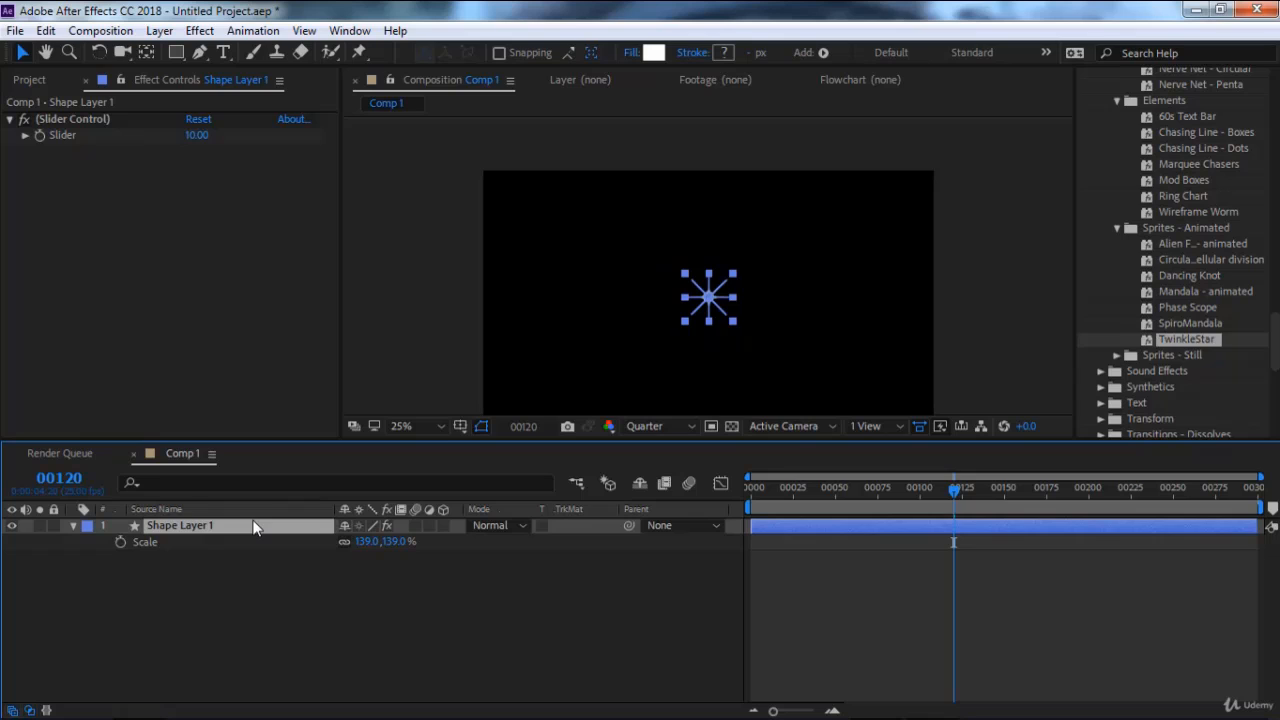
Duplicate the twinkle star layer, place the copy up and to the right of the original, and preview both stars.
{"action": "key", "text": "ctrl+d"}
{"action": "left_click_drag", "start_coordinate": [717, 291], "coordinate": [870, 268]}
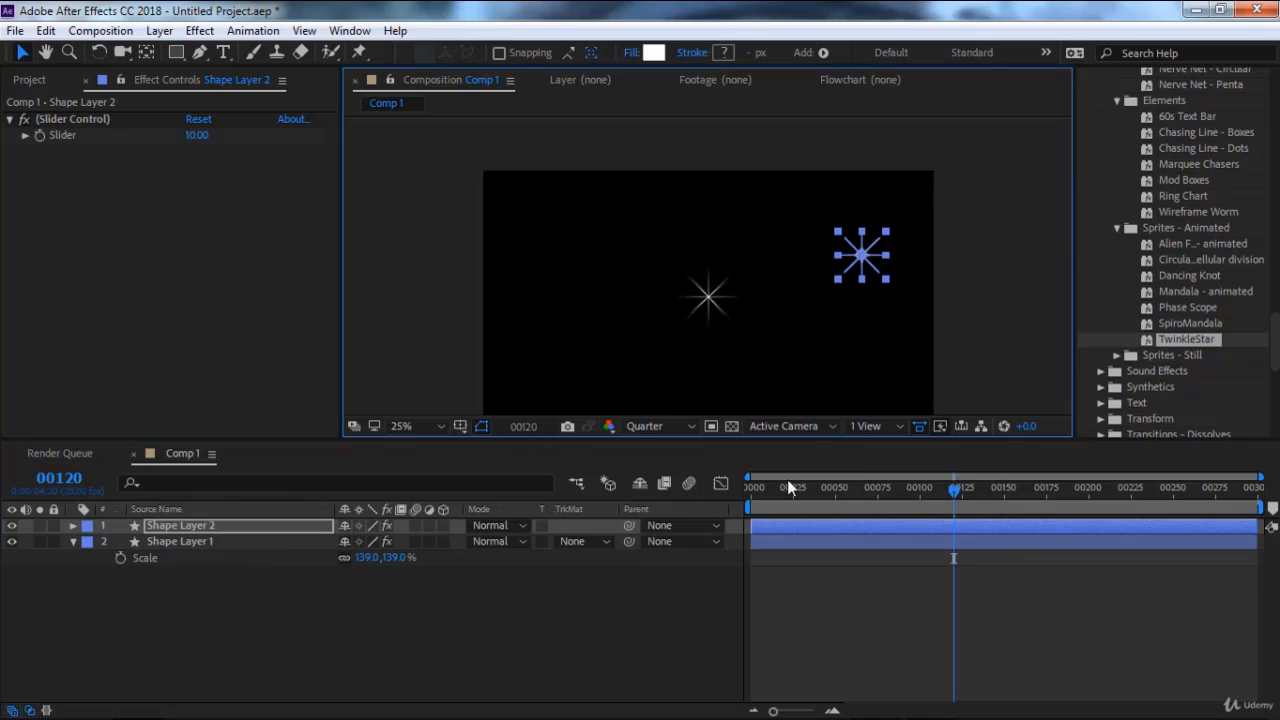
{"action": "key", "text": "space"}
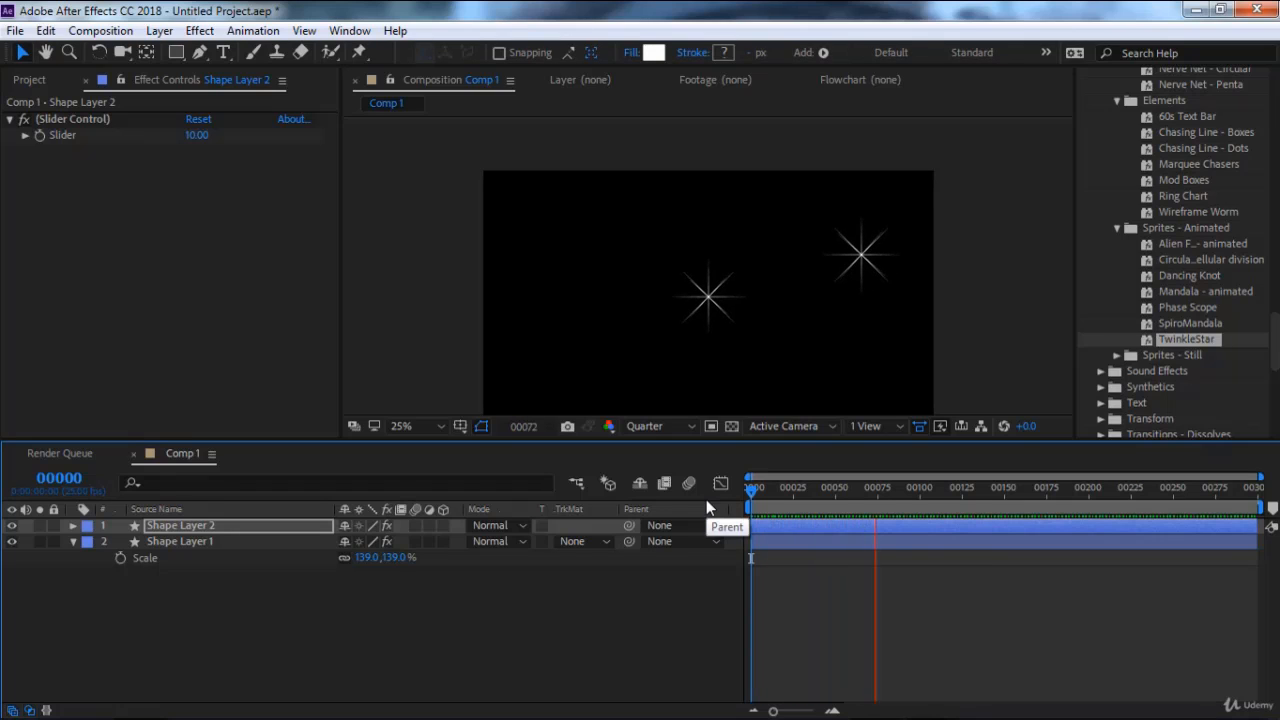
{"action": "key", "text": "space"}
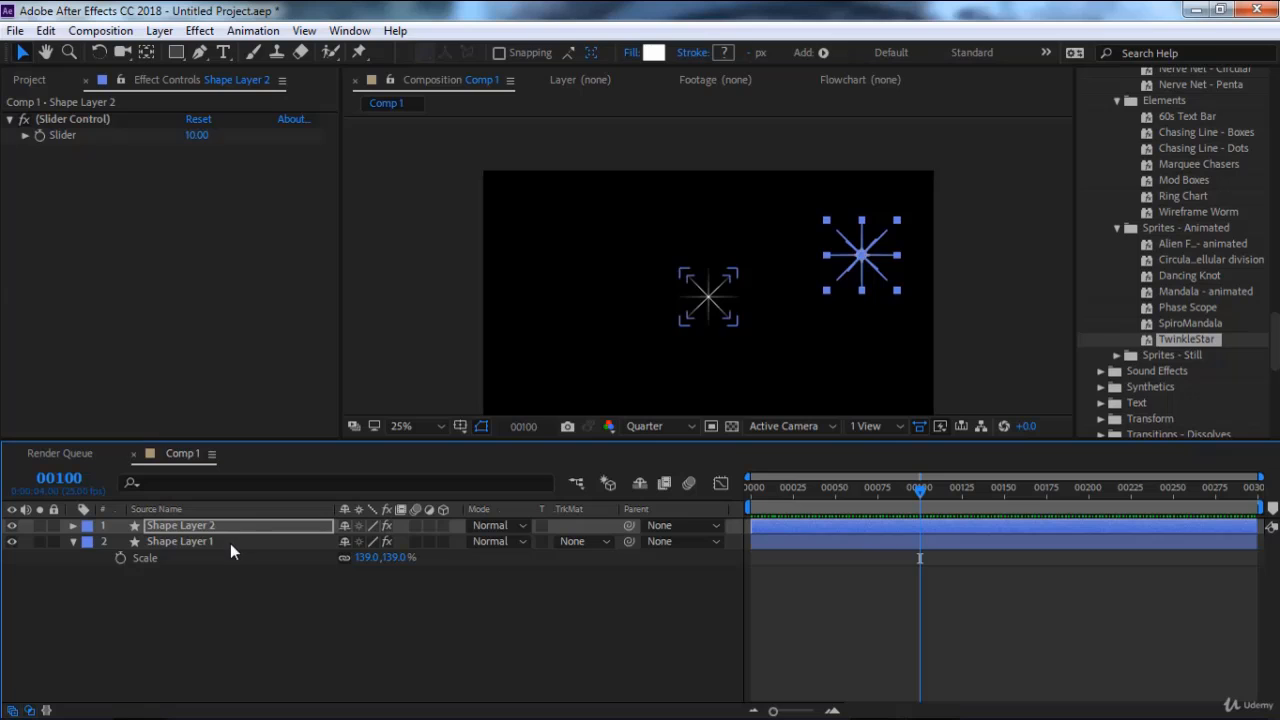
Duplicate both twinkle star layers twice, placing one pair up and left of the originals and the other pair below them.
{"action": "left_click", "coordinate": [230, 543], "text": "shift"}
{"action": "key", "text": "ctrl+d"}
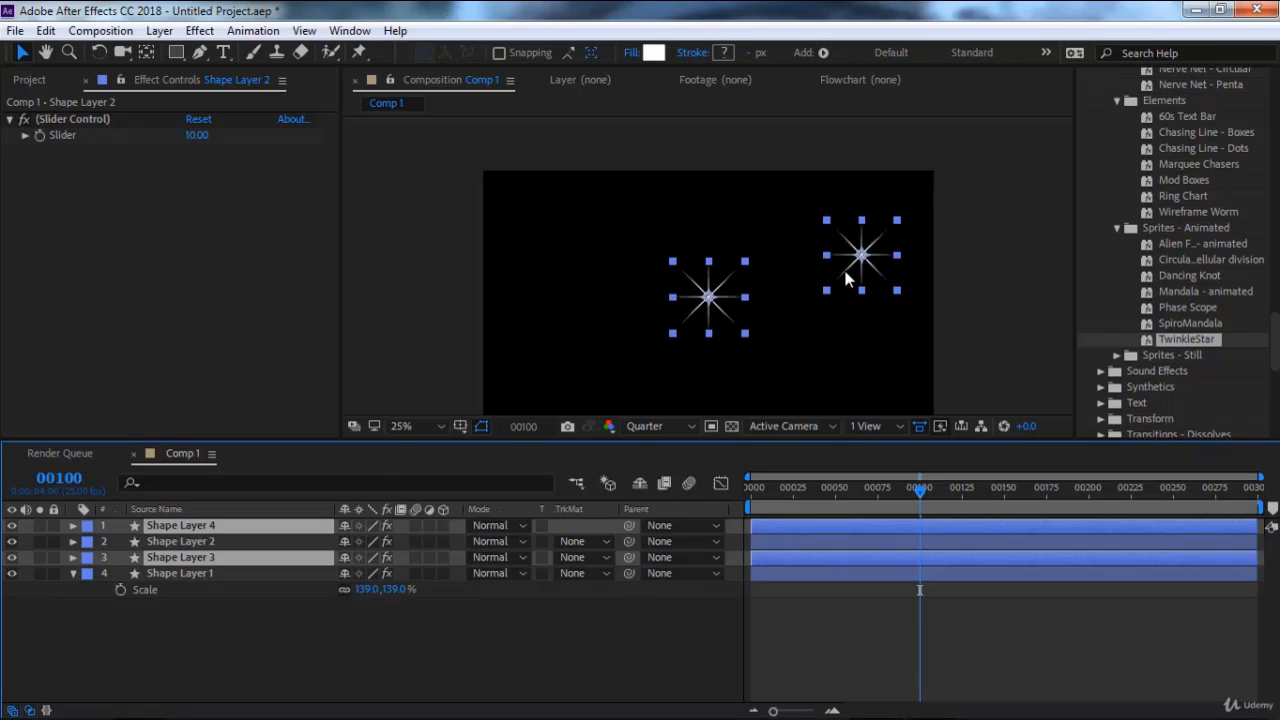
{"action": "left_click_drag", "start_coordinate": [843, 265], "coordinate": [838, 345]}
{"action": "key", "text": "ctrl+d"}
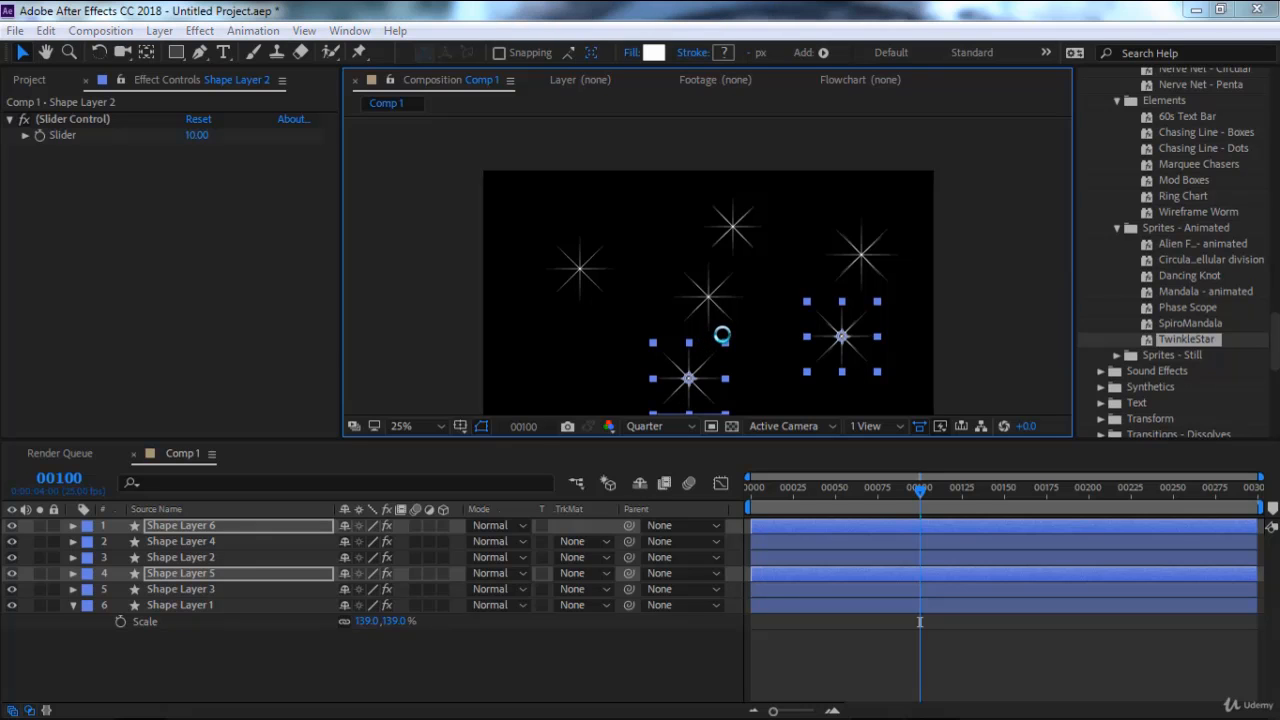
{"action": "key", "text": "ctrl+s"}
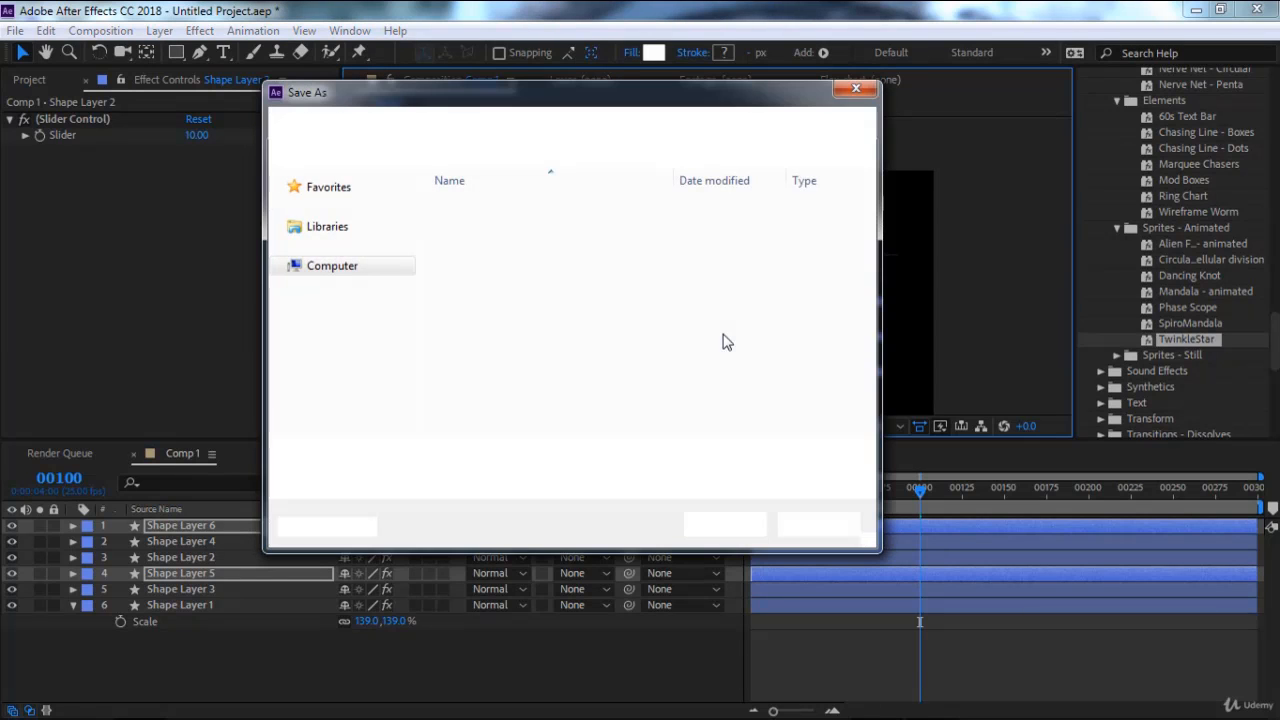
{"action": "left_click", "coordinate": [822, 523]}
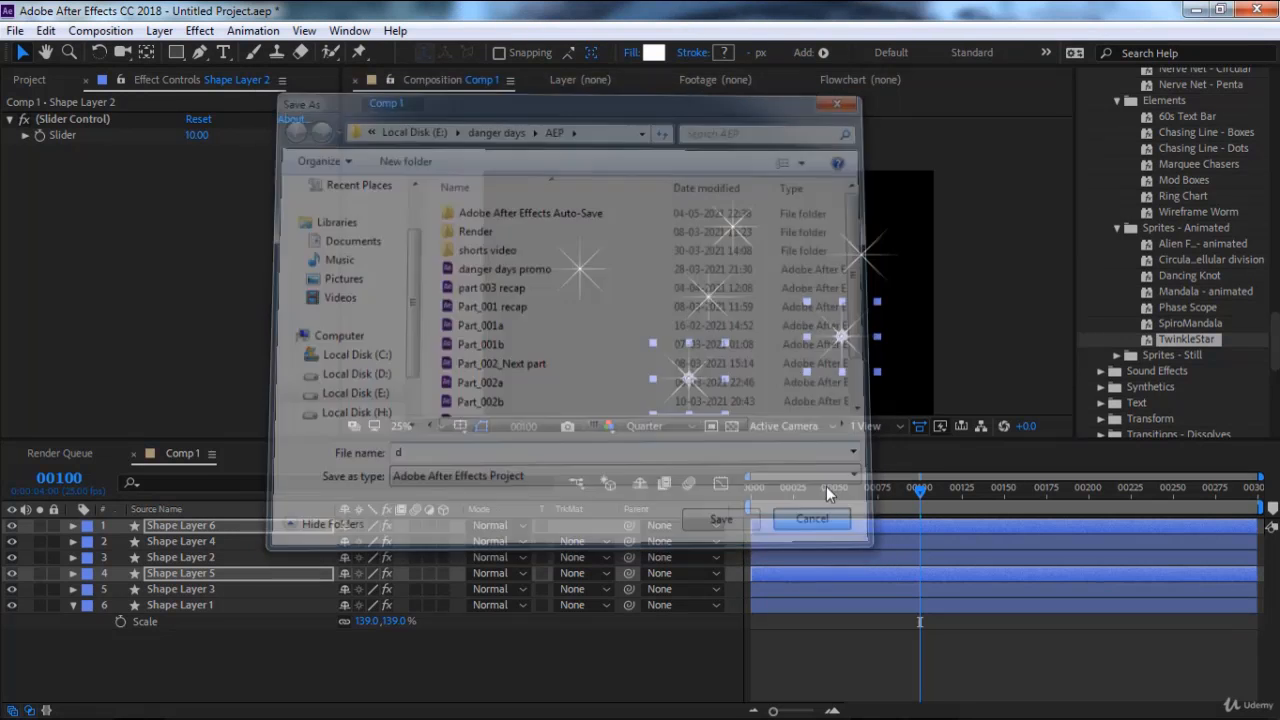
Duplicate the two lower stars, move the copies slightly up and to the left, and preview the twinkling star field.
{"action": "key", "text": "ctrl+d"}
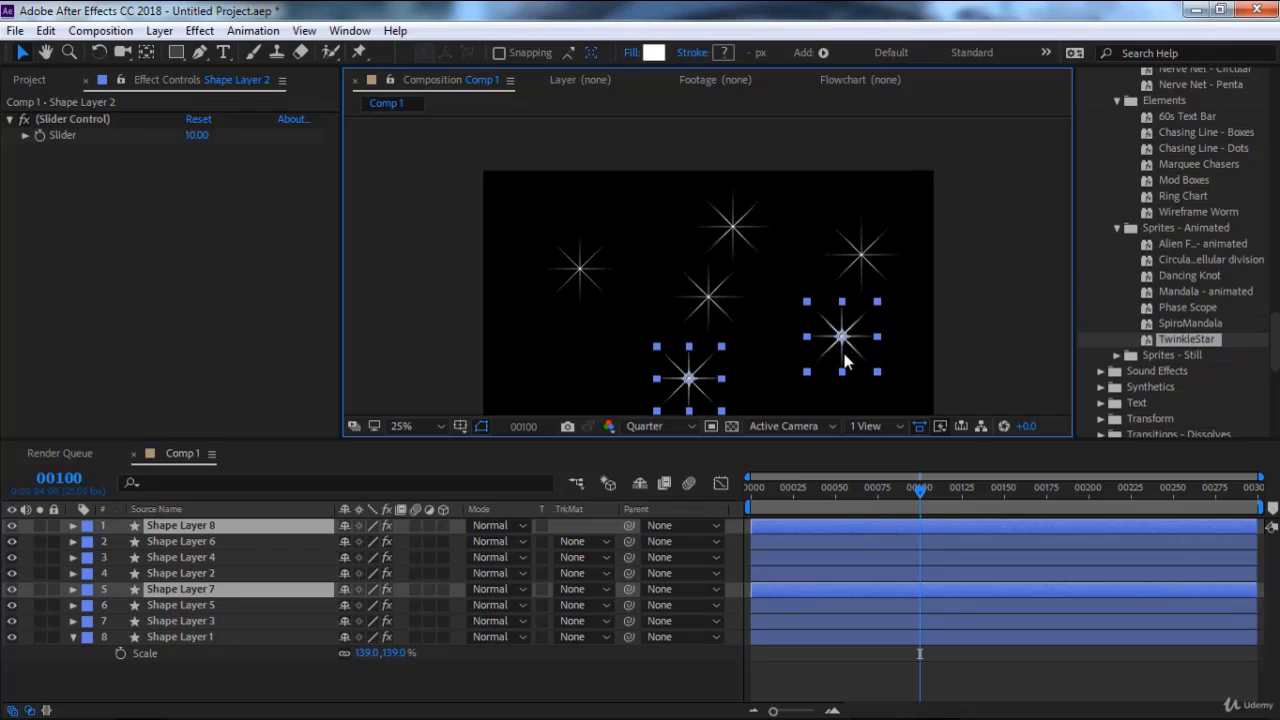
{"action": "left_click_drag", "start_coordinate": [847, 348], "coordinate": [763, 329]}
{"action": "key", "text": "space"}
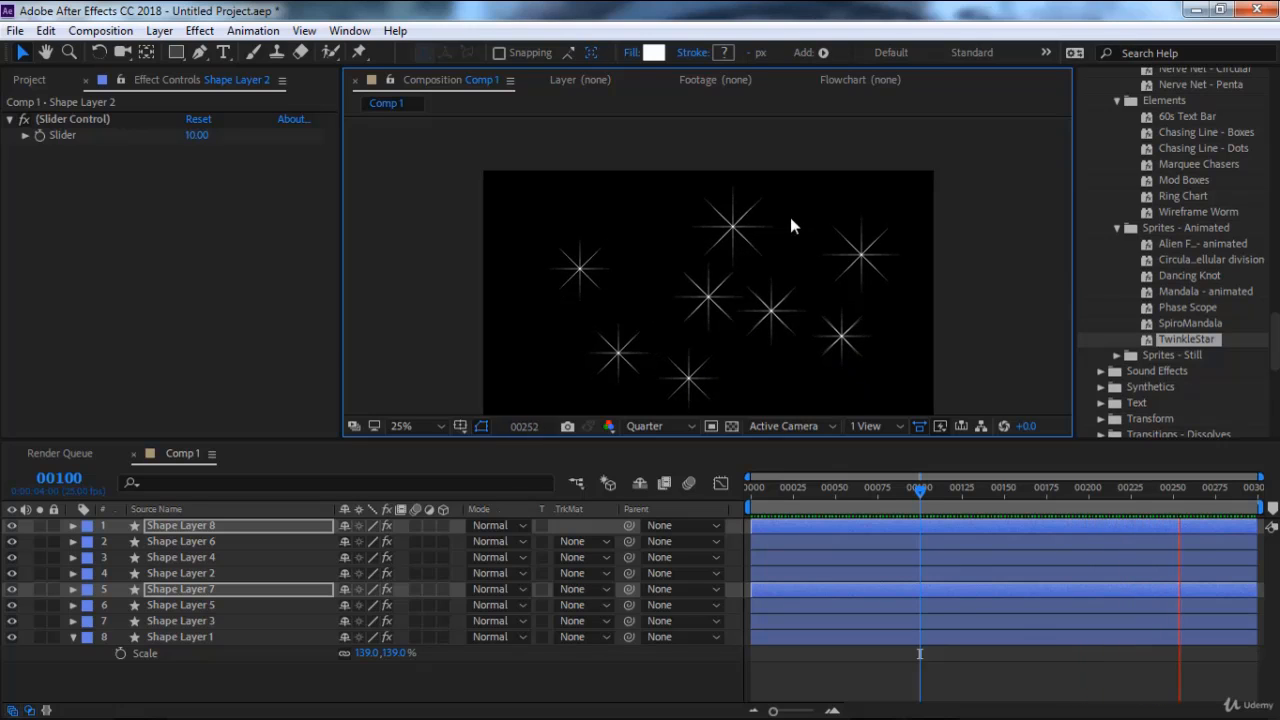
Delete all the duplicated star layers, keep only Shape Layer 1, and select it.
{"action": "left_click", "coordinate": [818, 490]}
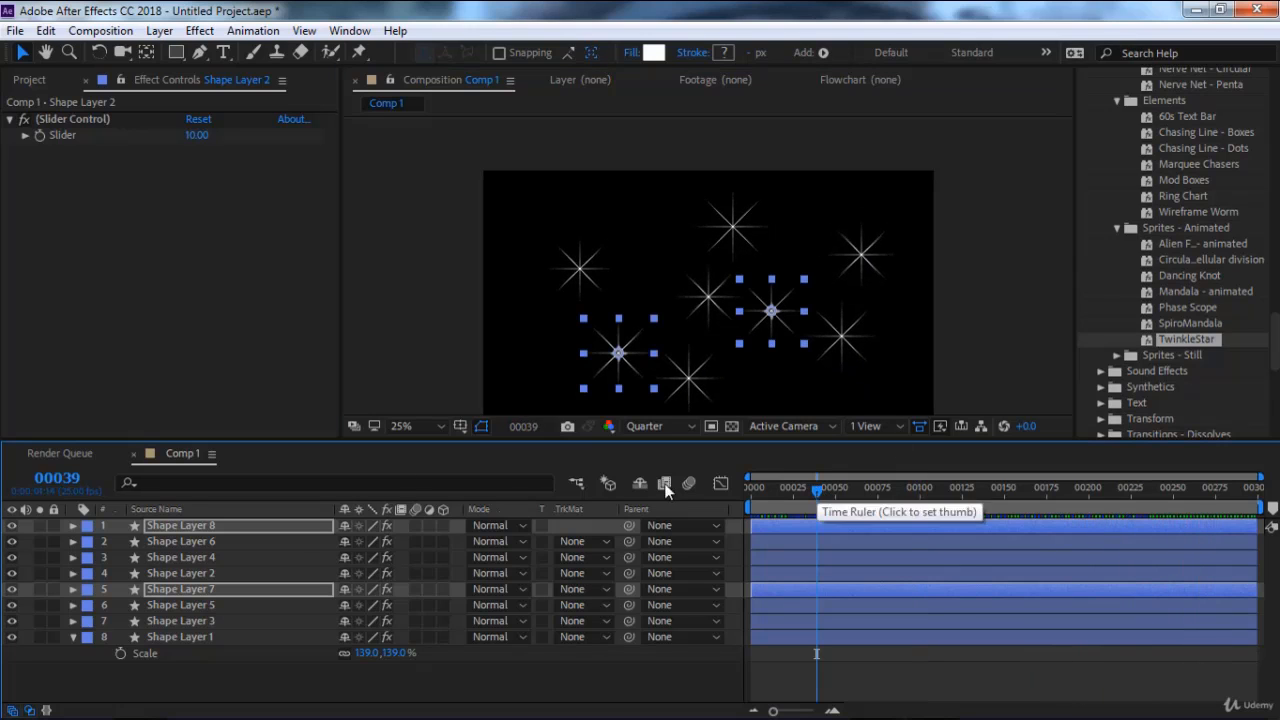
{"action": "left_click", "coordinate": [209, 621], "text": "shift"}
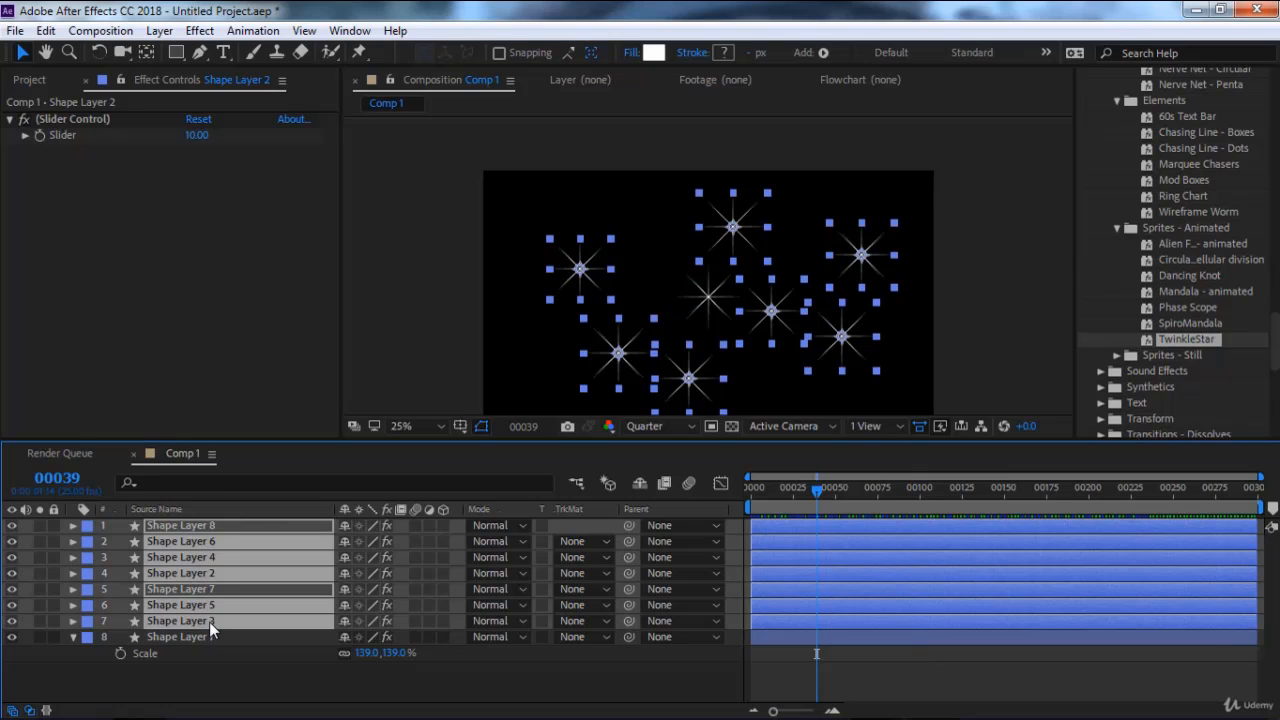
{"action": "key", "text": "Delete"}
{"action": "left_click", "coordinate": [219, 531]}
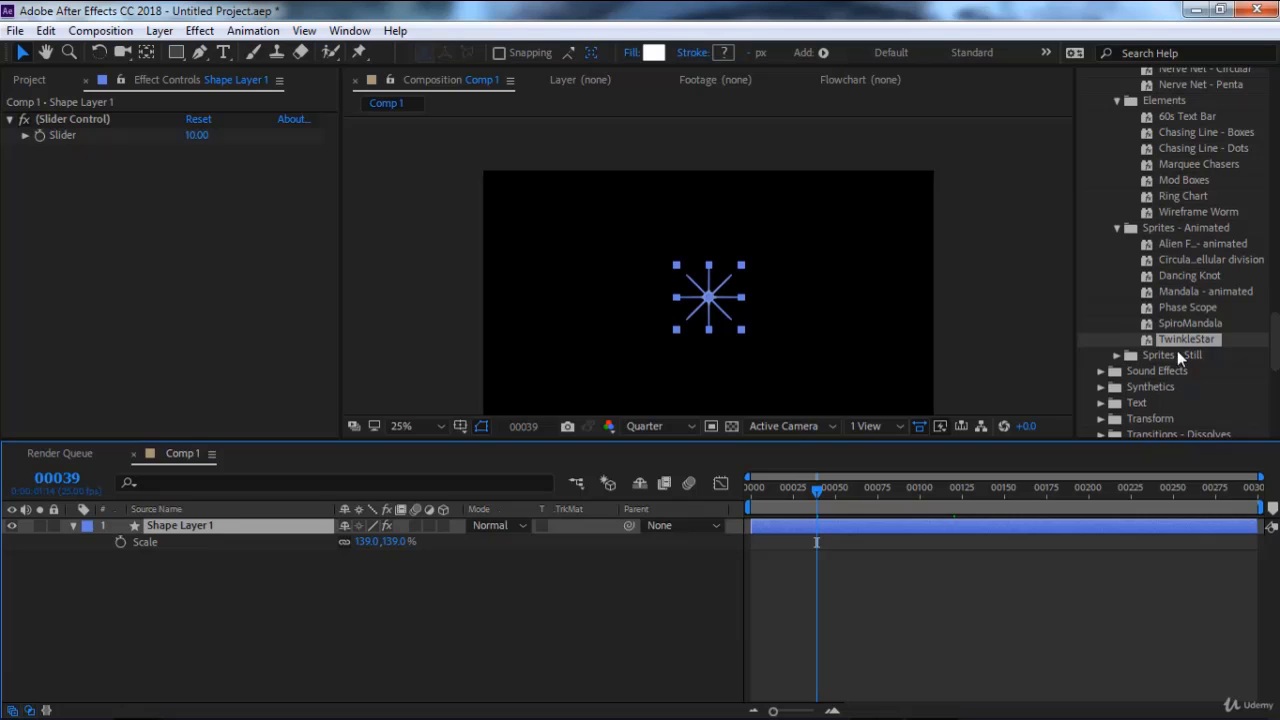
Collapse the Shapes, Image - Utilities, Image - Special Effects and Image - Creative preset folders.
{"action": "scroll", "coordinate": [1143, 269], "scroll_direction": "up", "scroll_amount": 6}
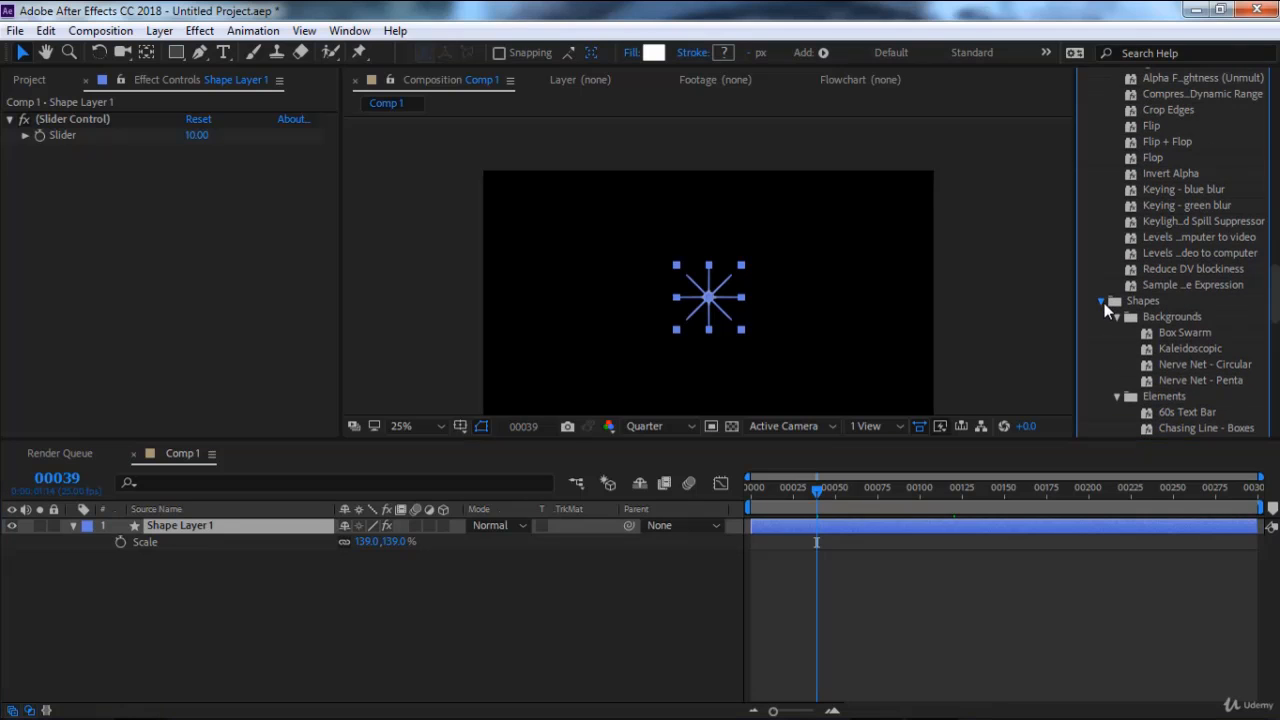
{"action": "left_click", "coordinate": [1103, 302]}
{"action": "scroll", "coordinate": [1107, 300], "scroll_direction": "up", "scroll_amount": 6}
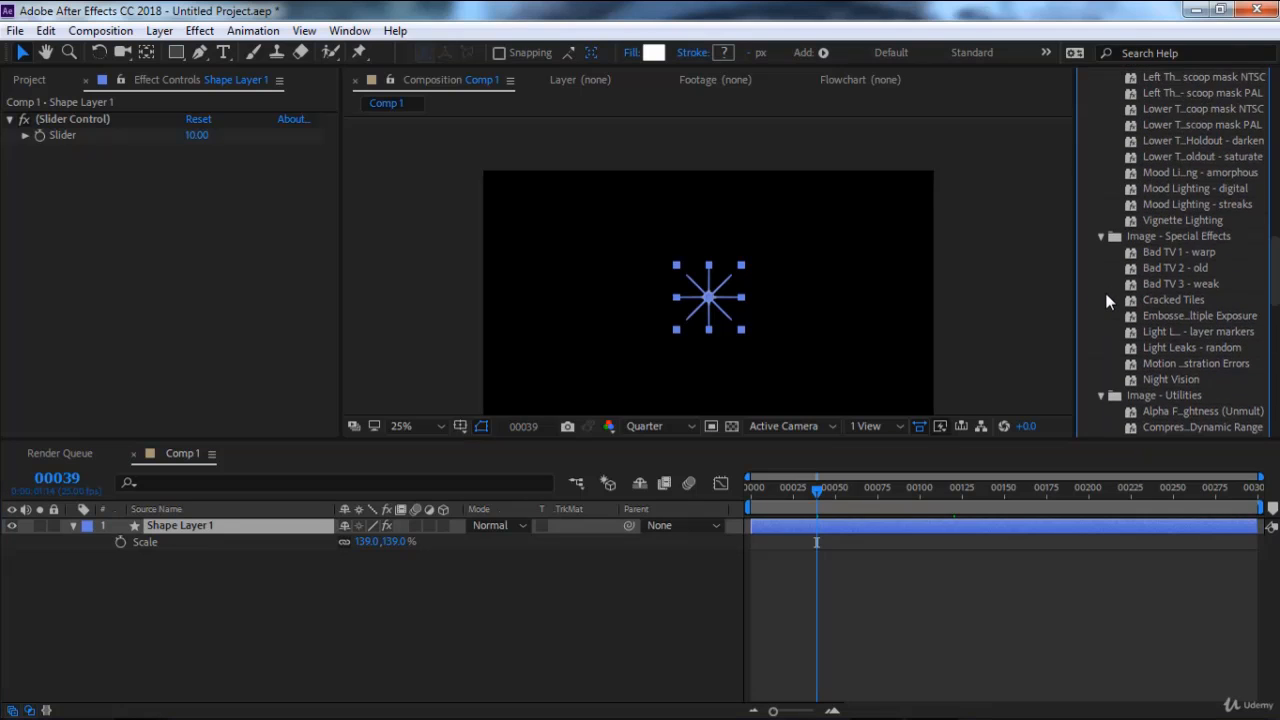
{"action": "scroll", "coordinate": [1107, 302], "scroll_direction": "up", "scroll_amount": 5}
{"action": "scroll", "coordinate": [1107, 302], "scroll_direction": "down", "scroll_amount": 3}
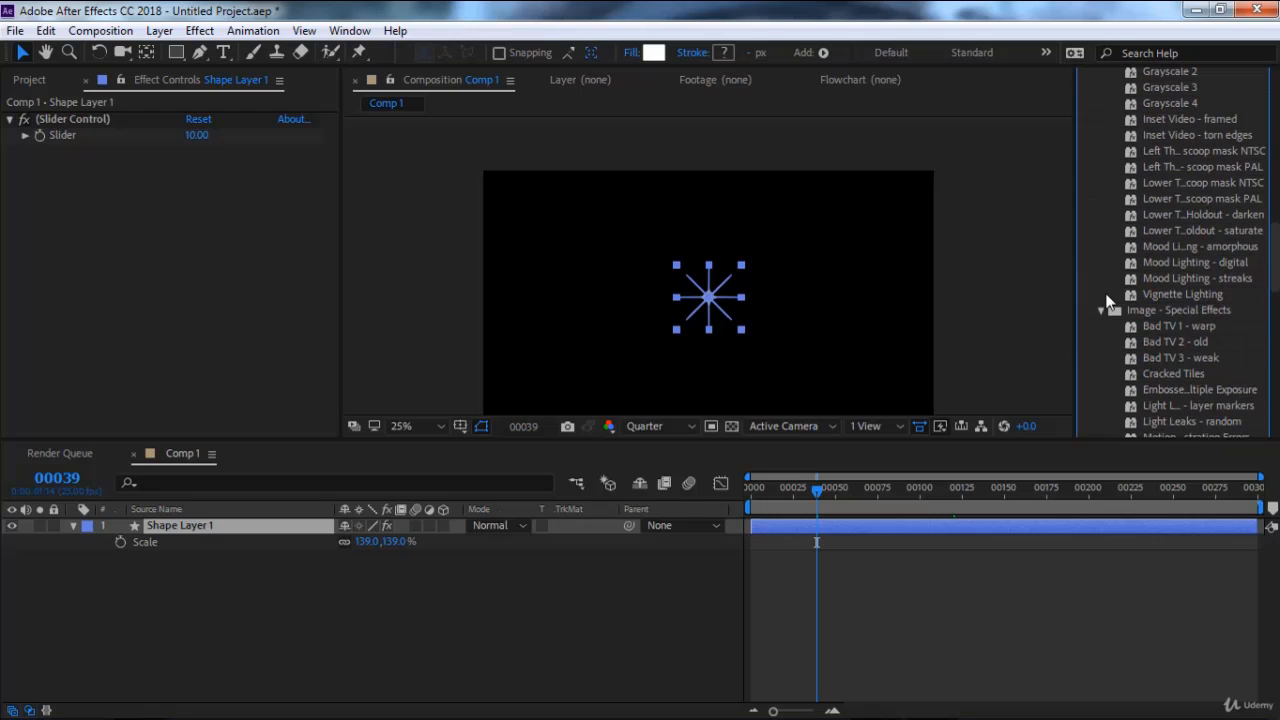
{"action": "left_click", "coordinate": [1103, 310]}
{"action": "left_click", "coordinate": [1097, 328]}
{"action": "scroll", "coordinate": [1100, 274], "scroll_direction": "up", "scroll_amount": 5}
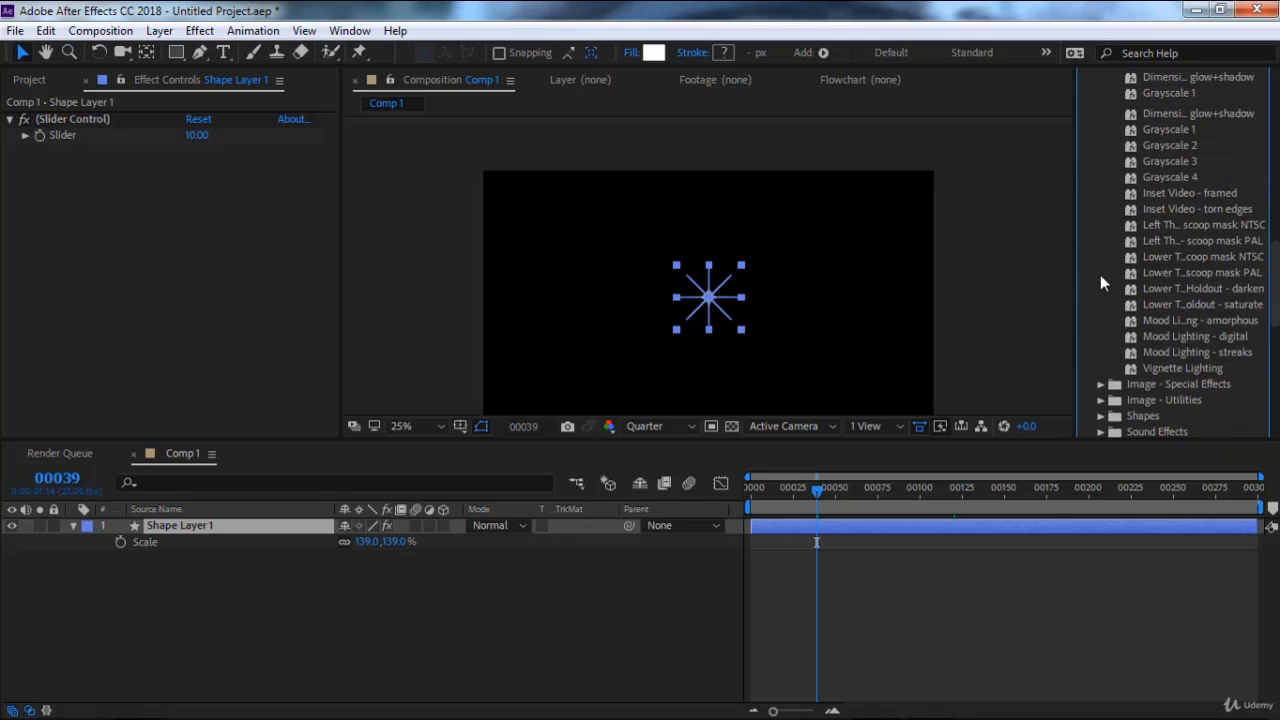
{"action": "scroll", "coordinate": [1100, 274], "scroll_direction": "up", "scroll_amount": 3}
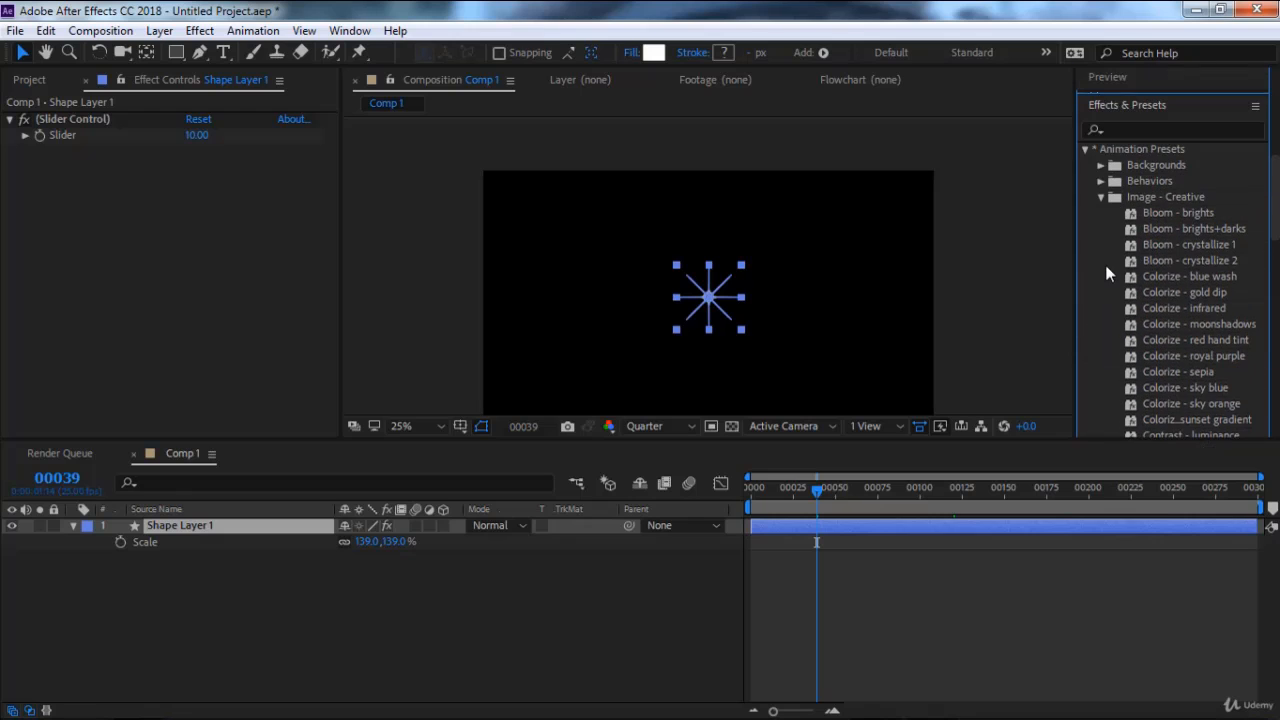
{"action": "left_click", "coordinate": [1101, 197]}
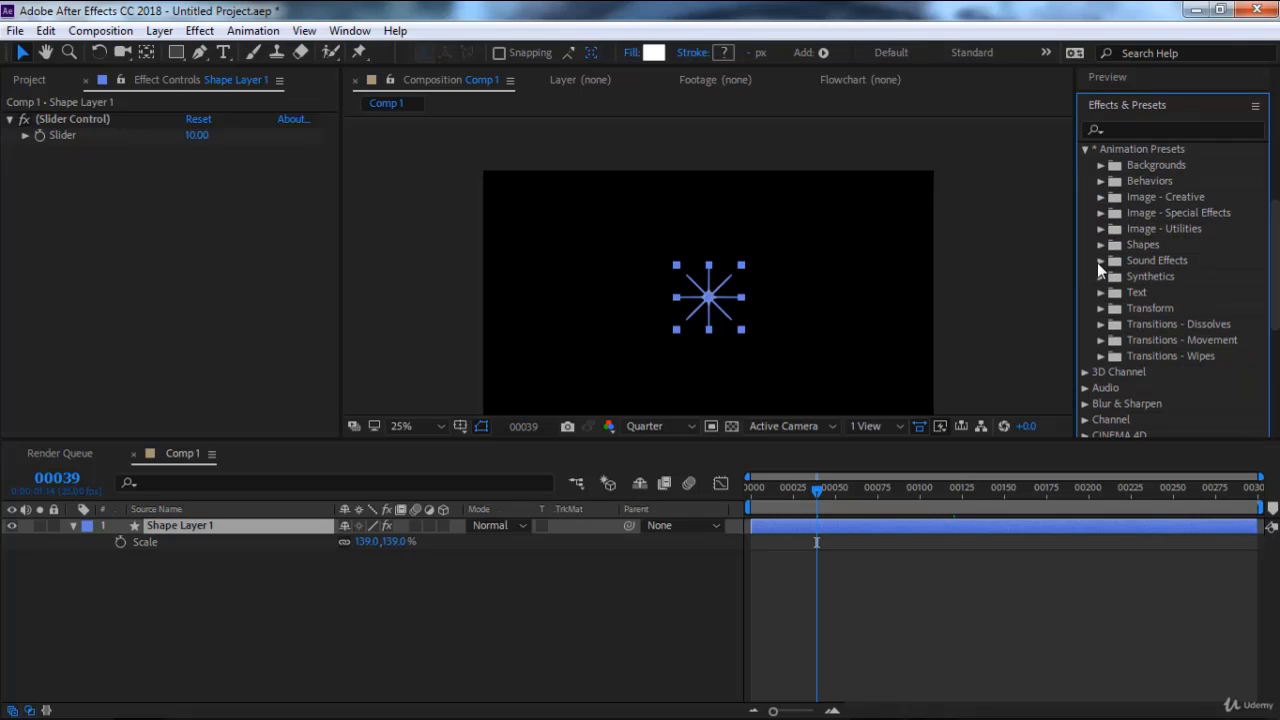
Try the CallAdobe sound effect preset on the shape layer, preview it, undo it, and return to frame 0.
{"action": "left_click", "coordinate": [1100, 261]}
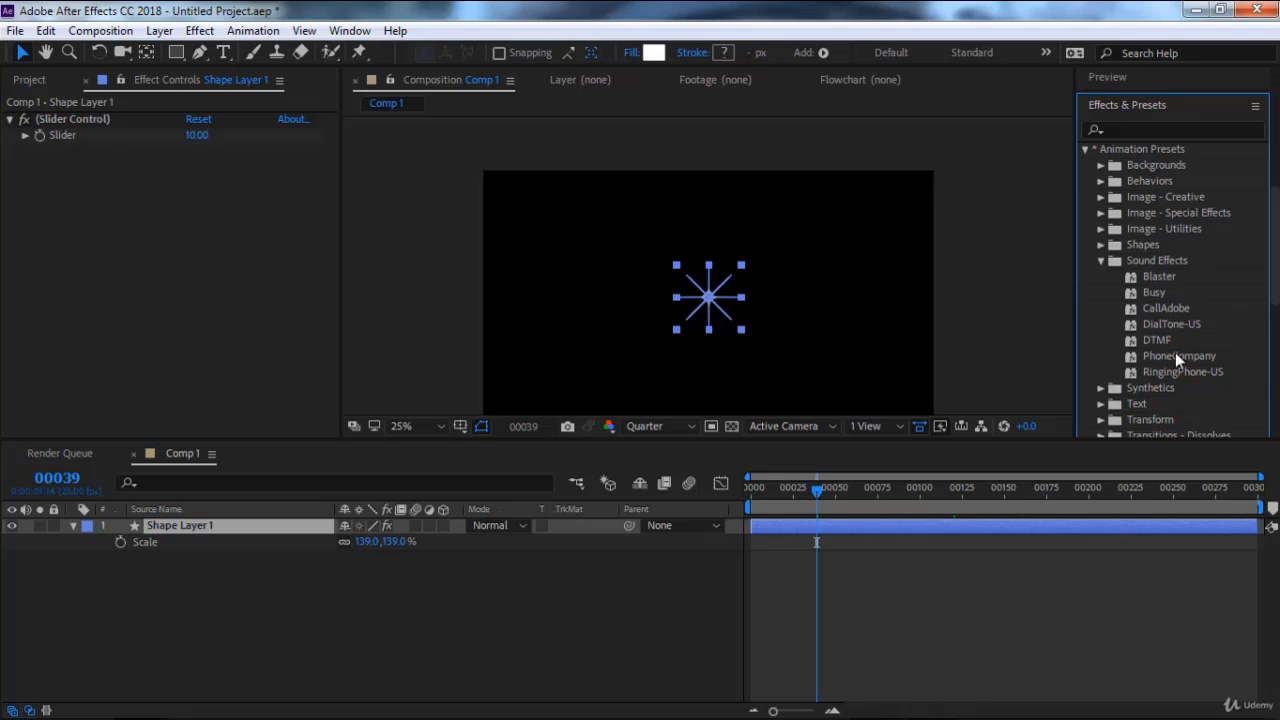
{"action": "double_click", "coordinate": [1160, 309]}
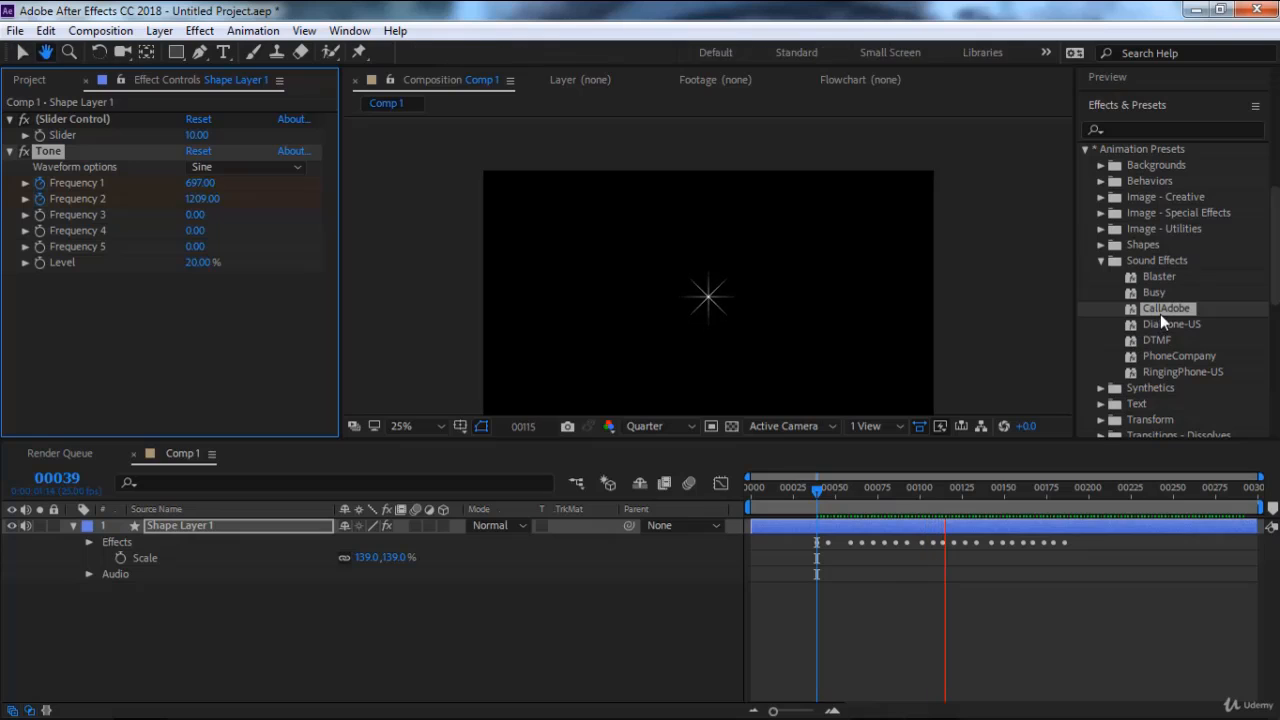
{"action": "key", "text": "space"}
{"action": "key", "text": "ctrl+z"}
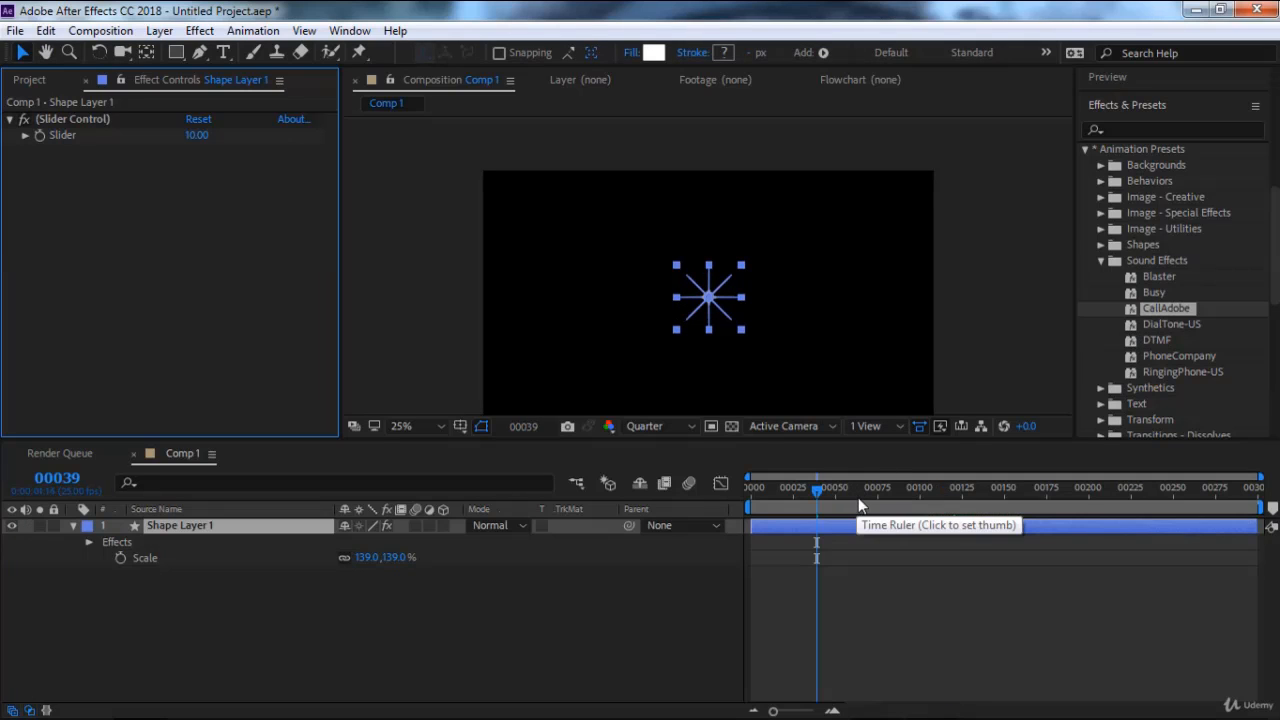
{"action": "left_click_drag", "start_coordinate": [802, 497], "coordinate": [710, 495]}
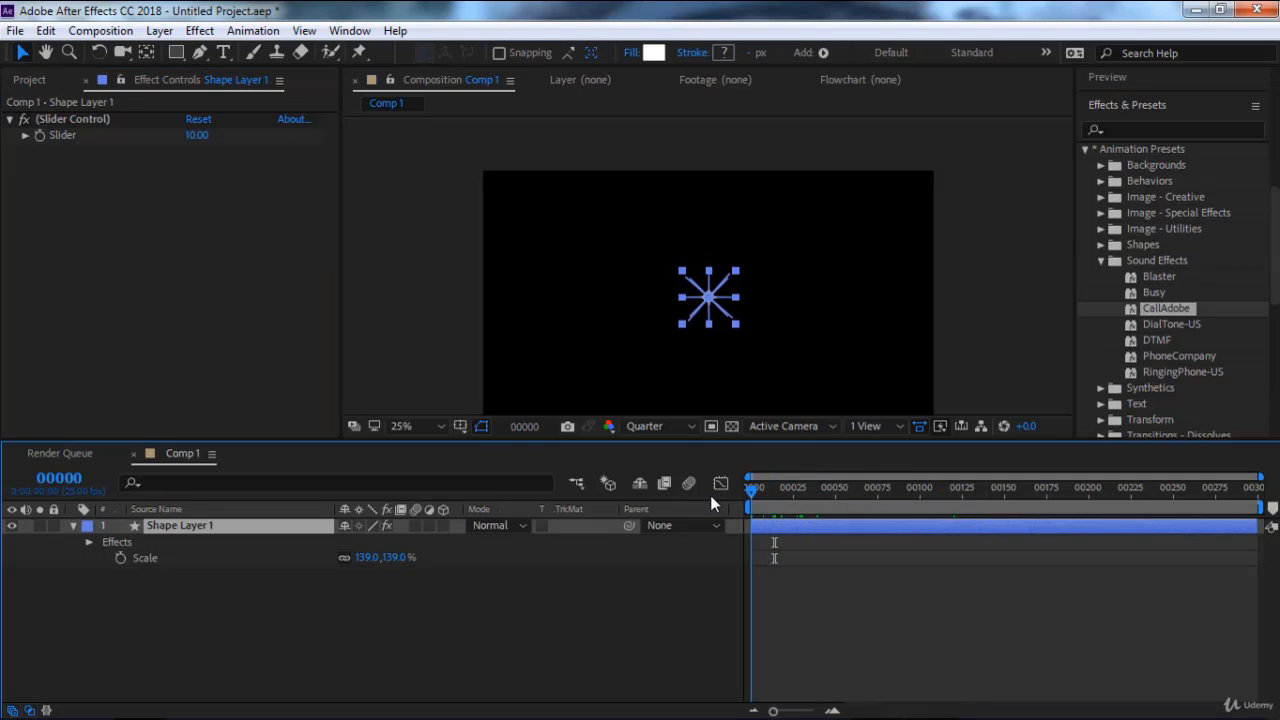
Close the Sound Effects presets, expand the Text presets, and start a new project without saving the current one.
{"action": "left_click", "coordinate": [1101, 260]}
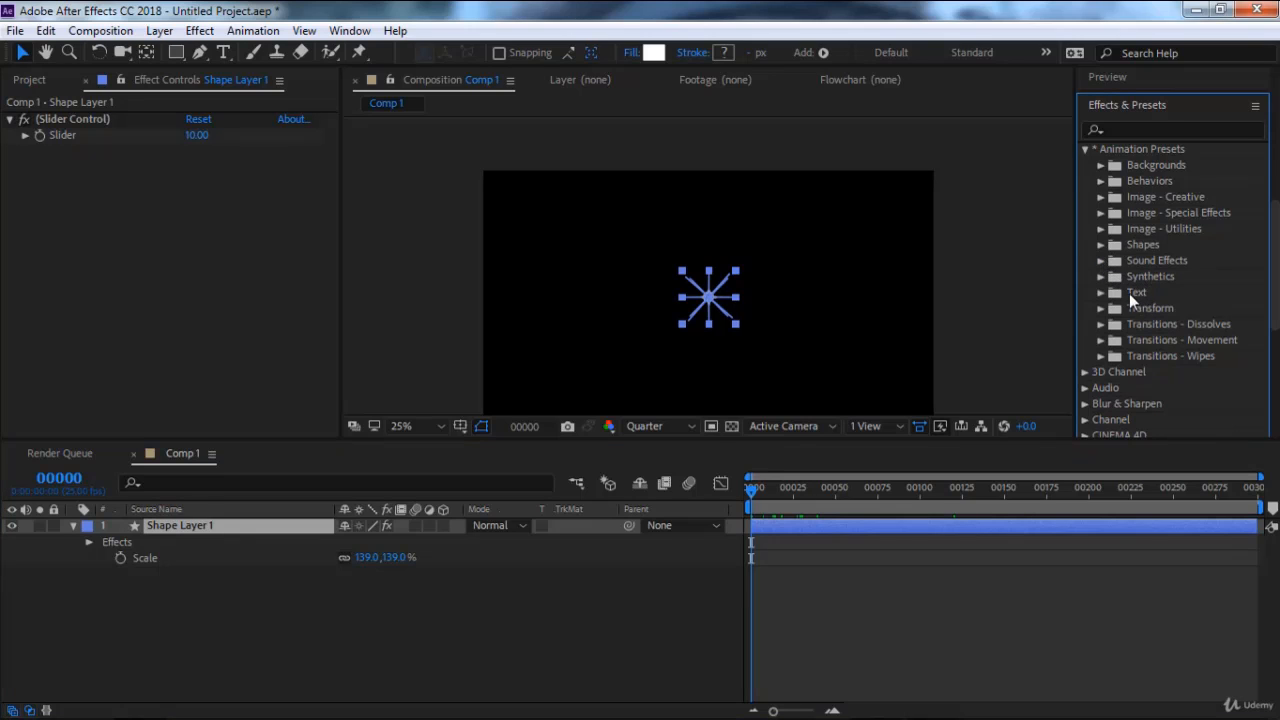
{"action": "left_click", "coordinate": [1101, 292]}
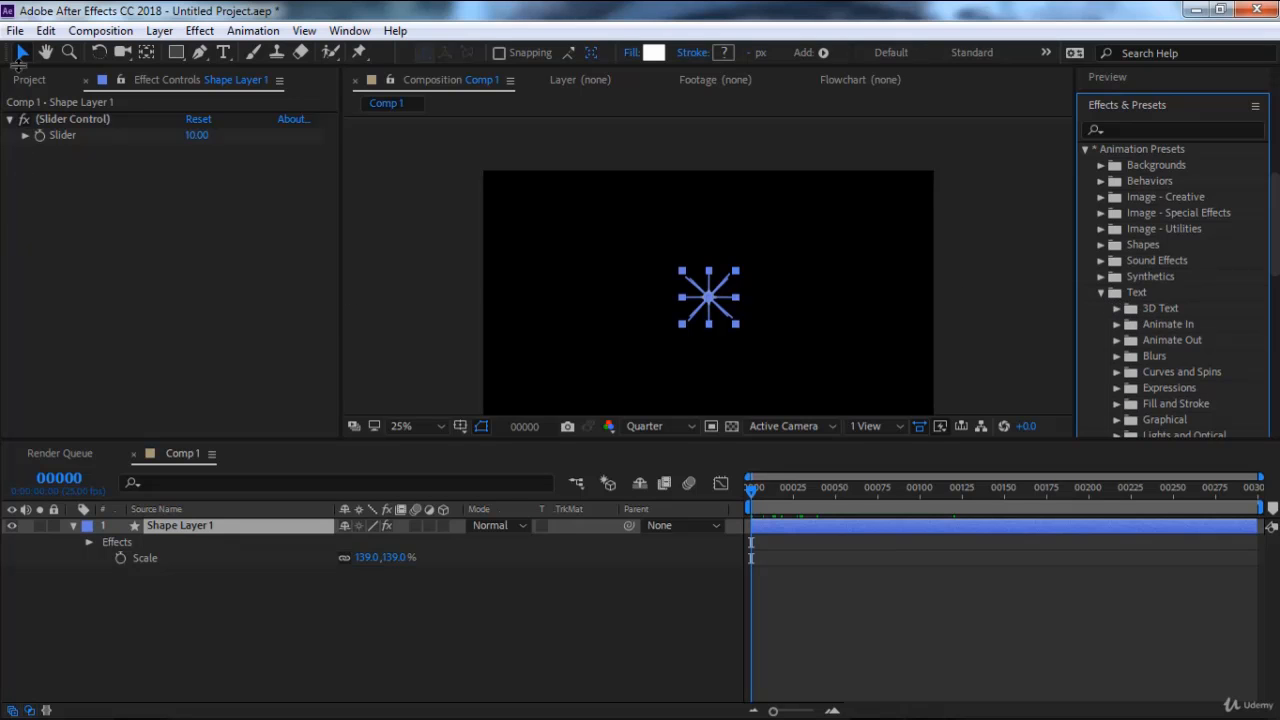
{"action": "left_click", "coordinate": [15, 30]}
{"action": "mouse_move", "coordinate": [30, 49]}
{"action": "left_click", "coordinate": [335, 50]}
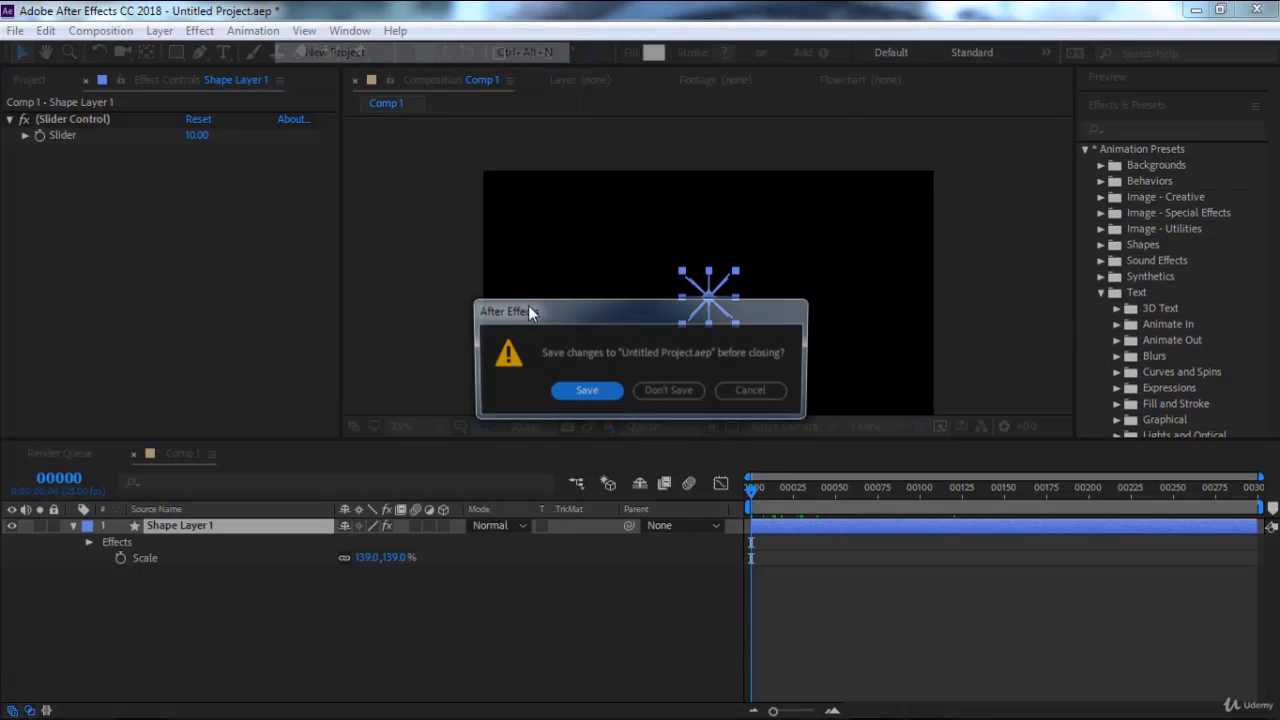
{"action": "left_click", "coordinate": [652, 388]}
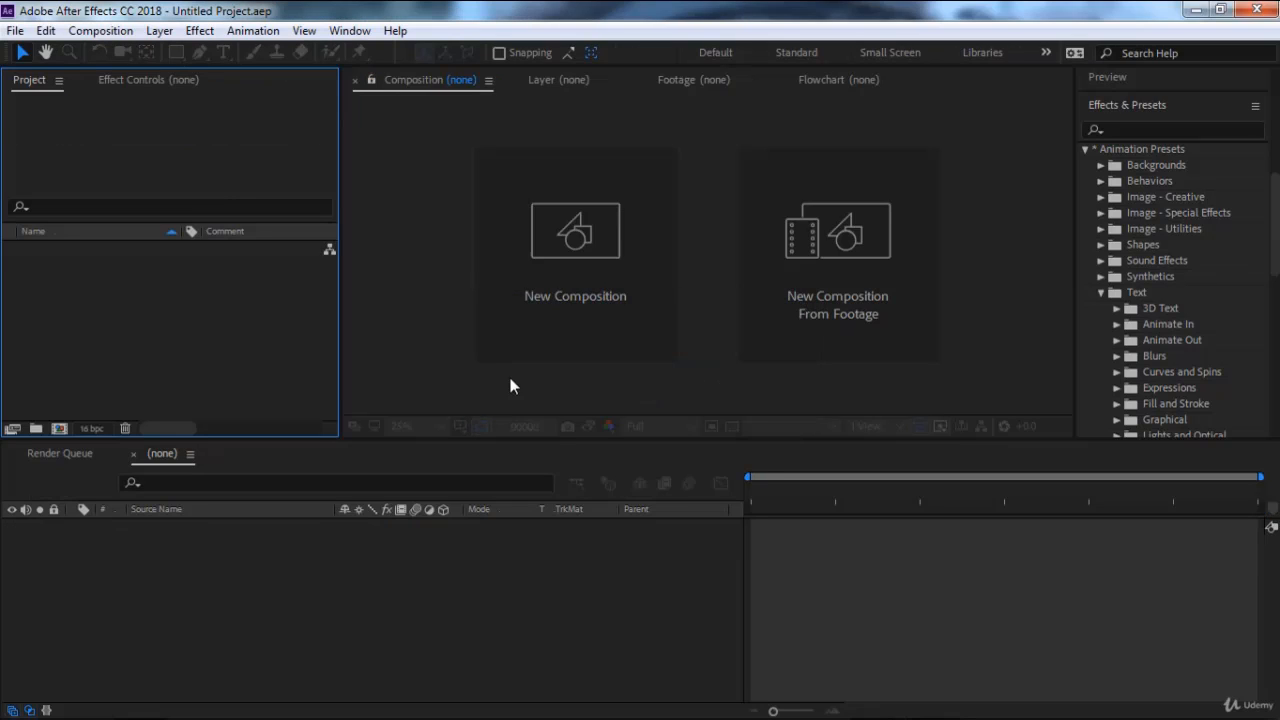
Create composition Comp 1 with the HDTV 1080 25 preset and 300 frames, and add a new text layer to it.
{"action": "left_click", "coordinate": [568, 300]}
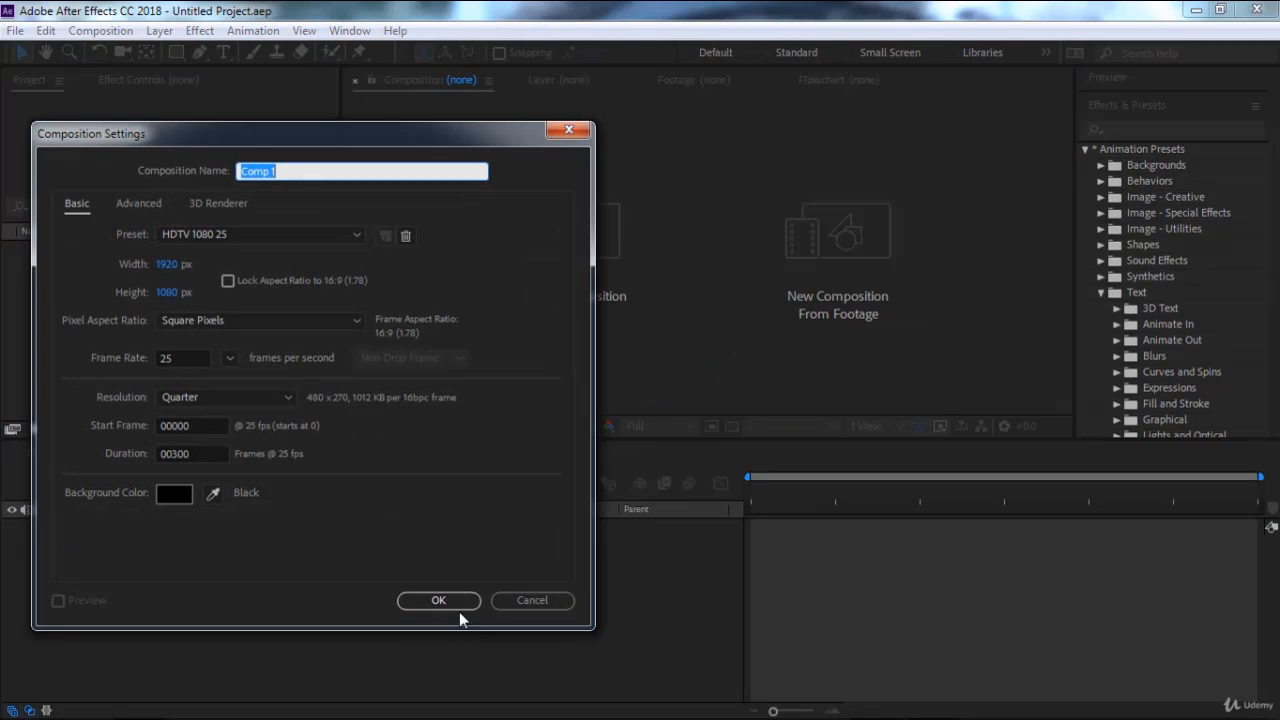
{"action": "left_click", "coordinate": [455, 601]}
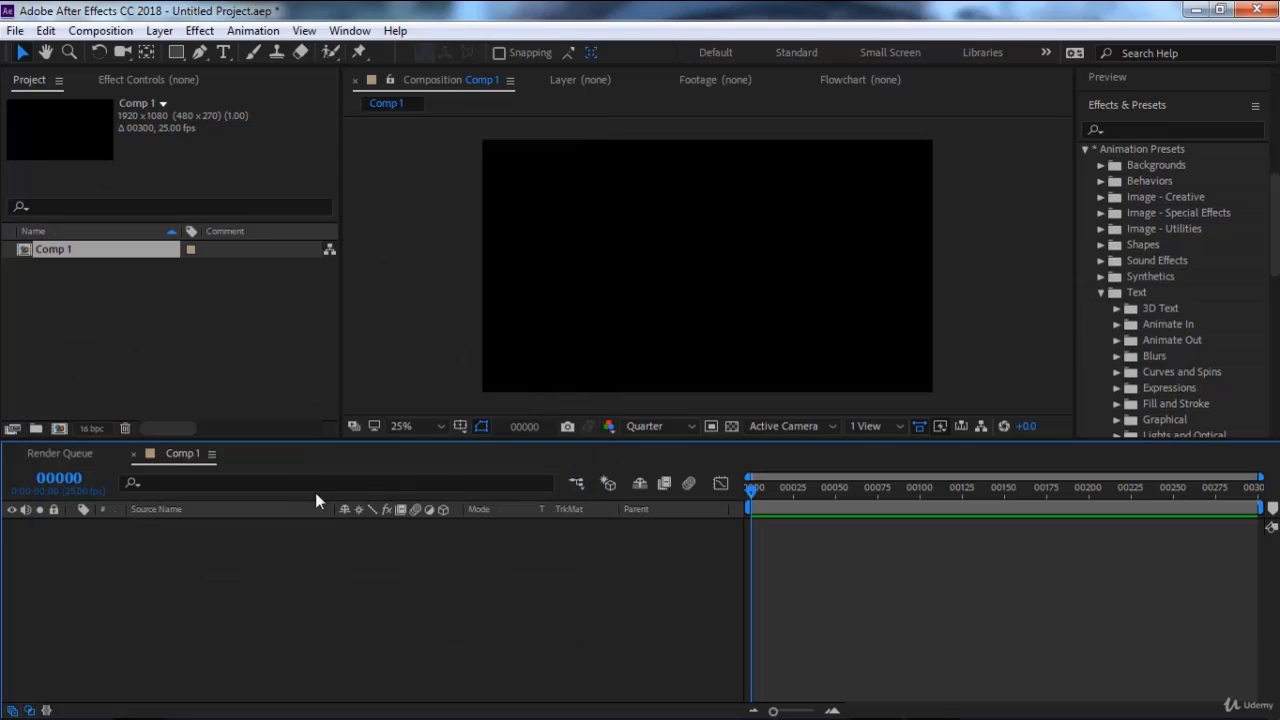
{"action": "right_click", "coordinate": [391, 563]}
{"action": "mouse_move", "coordinate": [462, 372]}
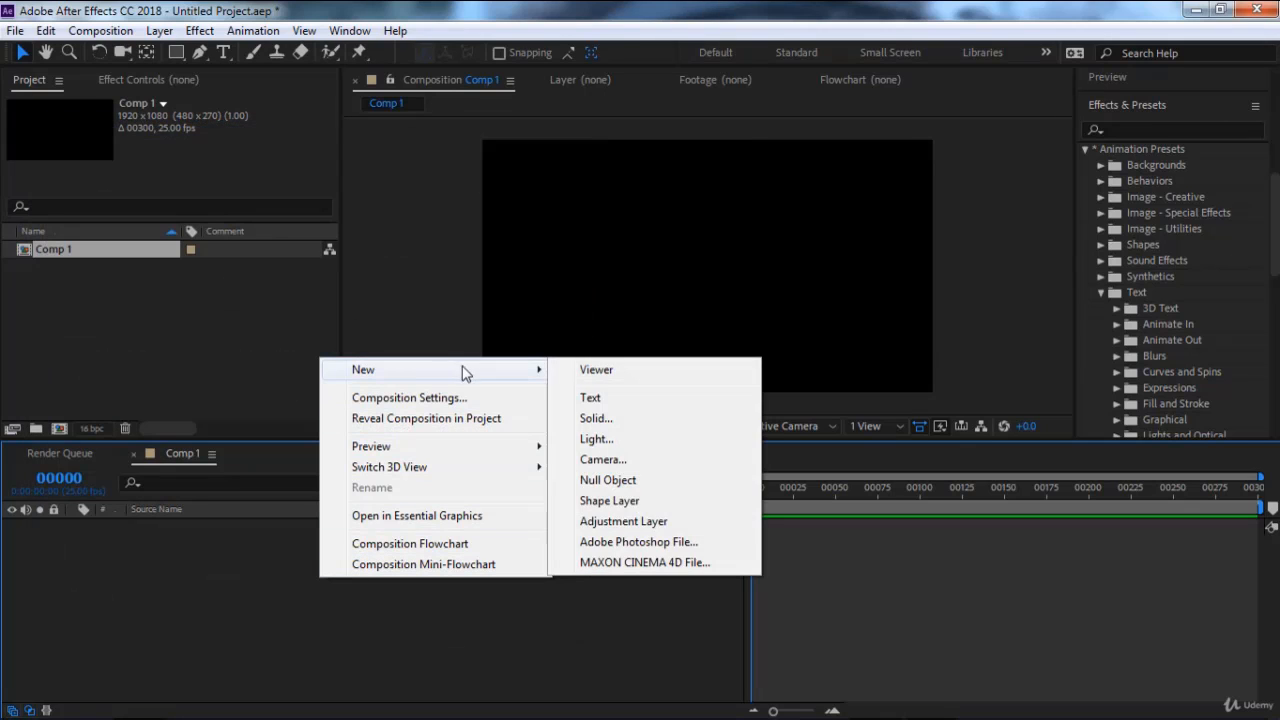
{"action": "left_click", "coordinate": [650, 410]}
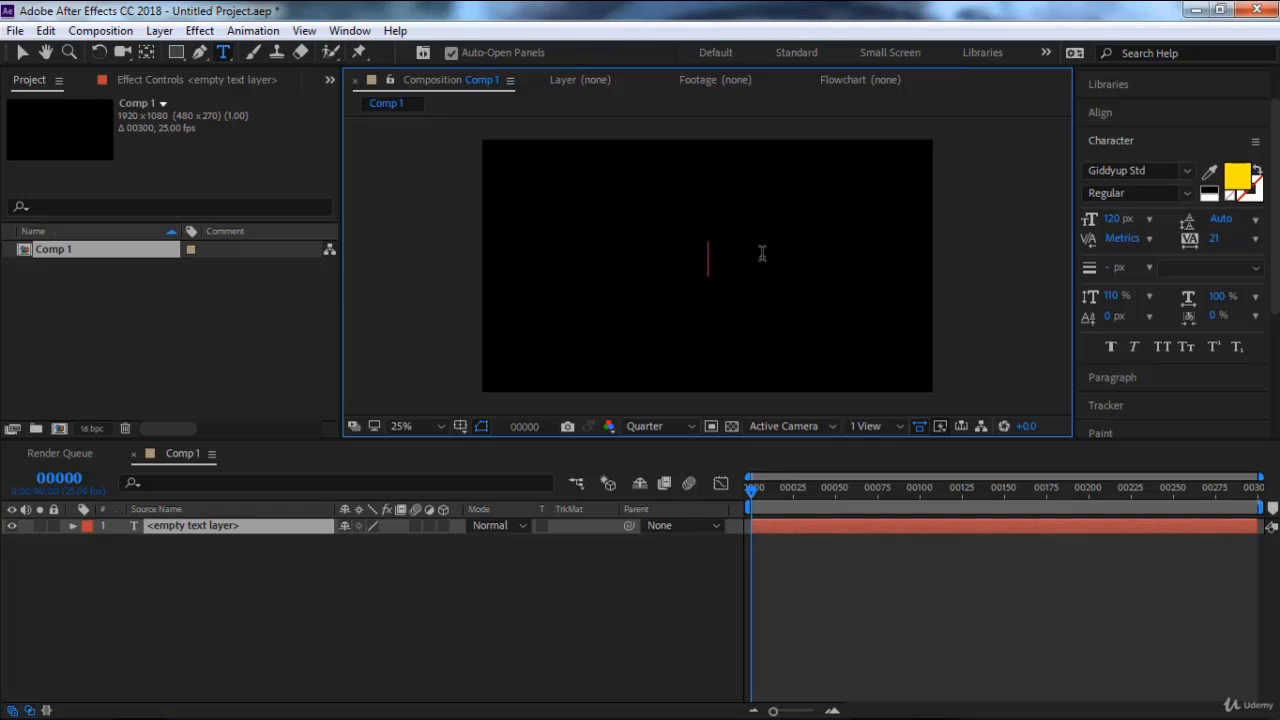
{"action": "type", "text": "Comp"}
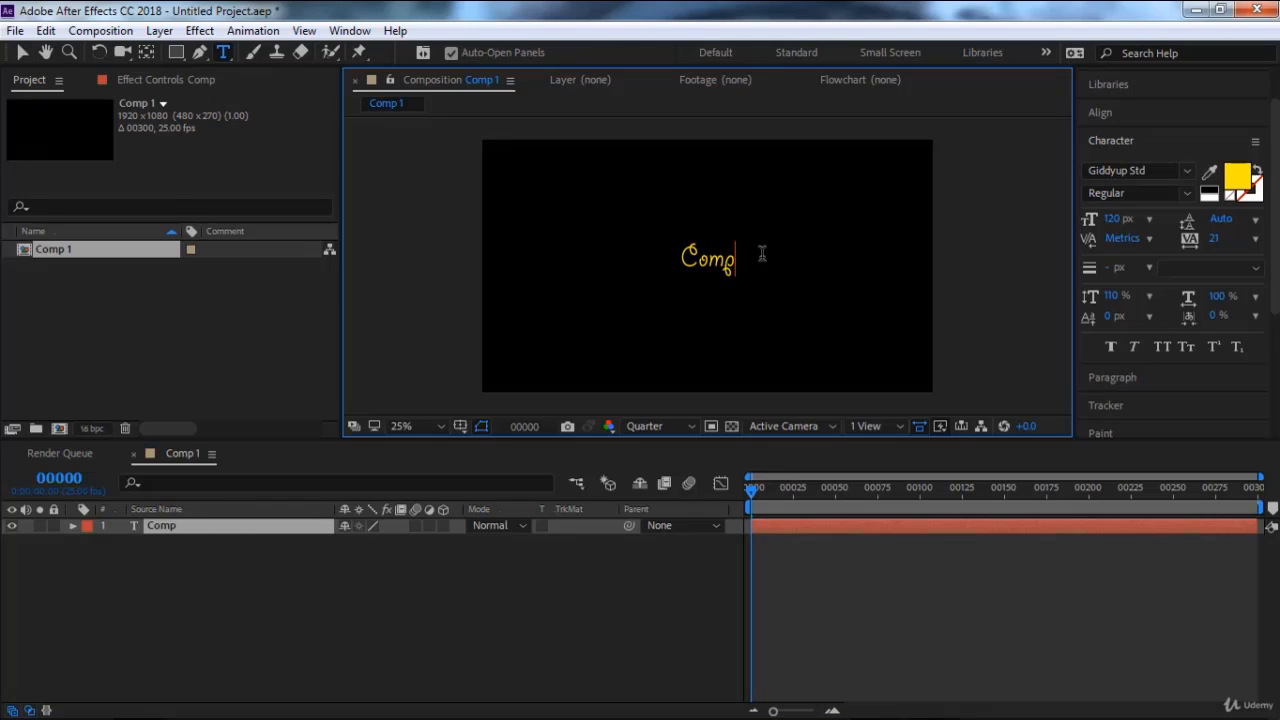
{"action": "type", "text": "uter"}
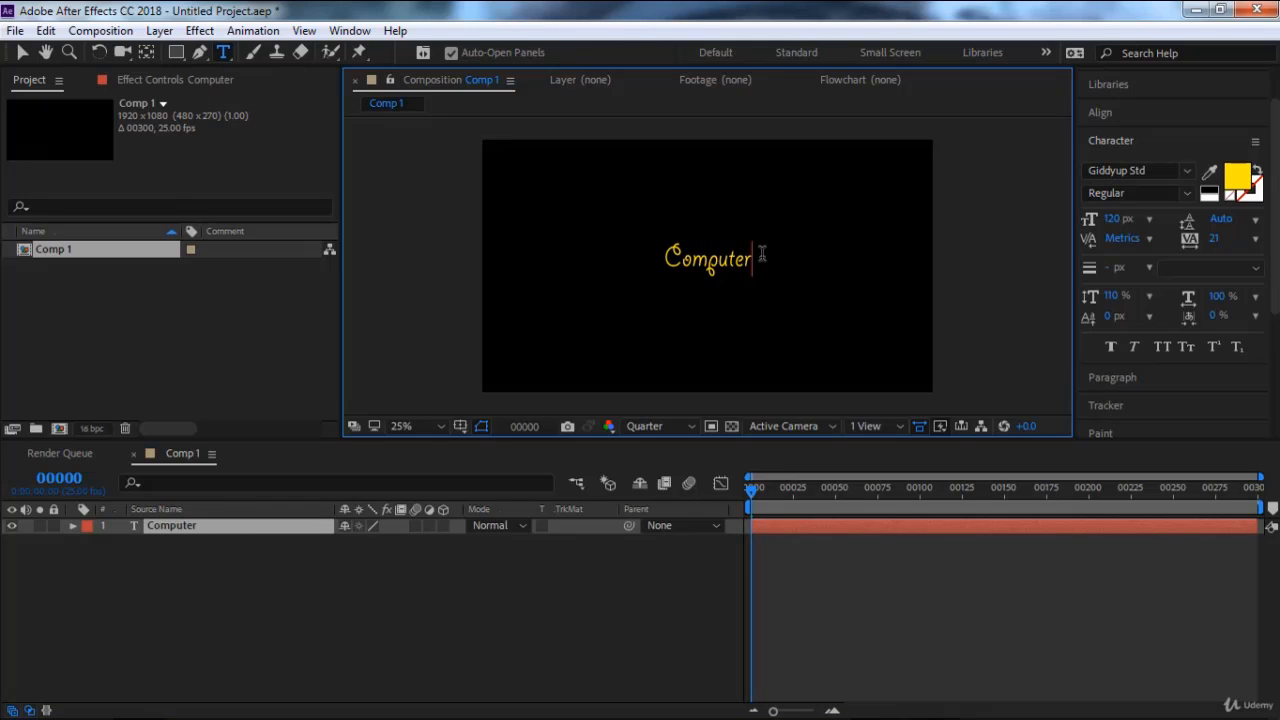
{"action": "key", "text": "BackSpace"}
{"action": "key", "text": "BackSpace"}
{"action": "key", "text": "BackSpace"}
{"action": "key", "text": "BackSpace"}
{"action": "key", "text": "BackSpace"}
{"action": "key", "text": "BackSpace"}
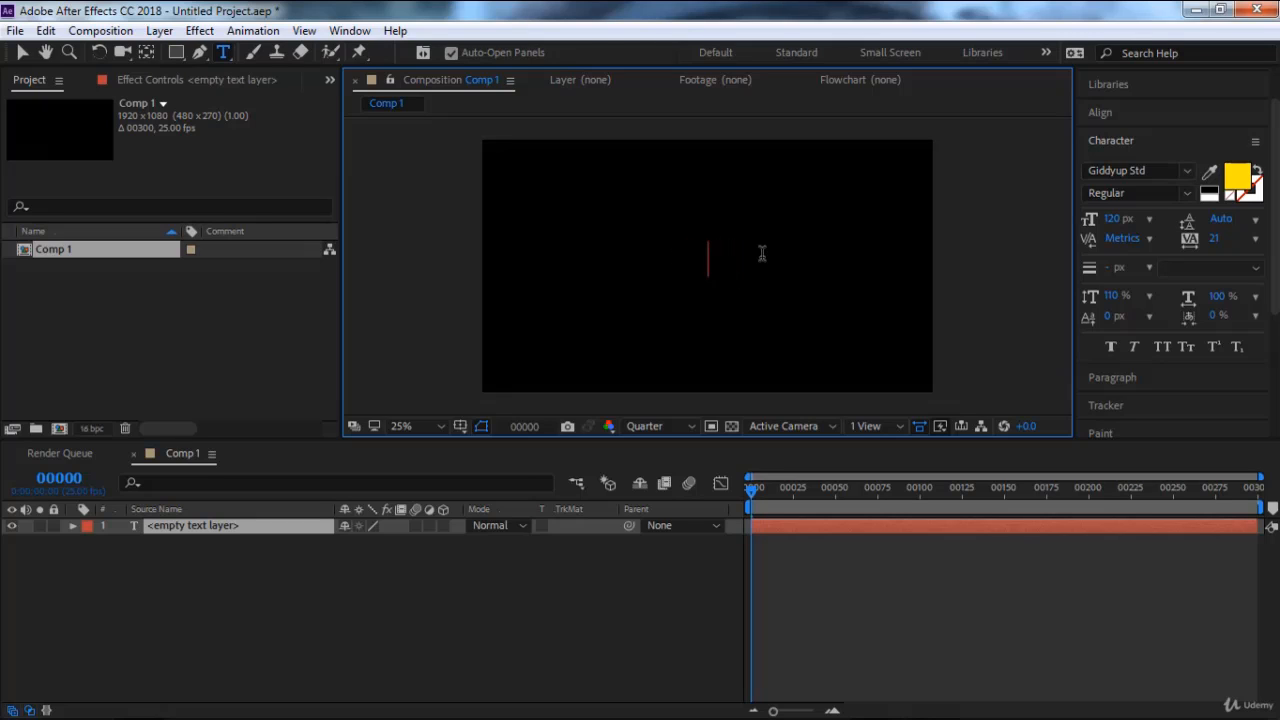
Enter the text COMPUTER in the text layer and set its font to AcmeFont.
{"action": "type", "text": "COMPUT"}
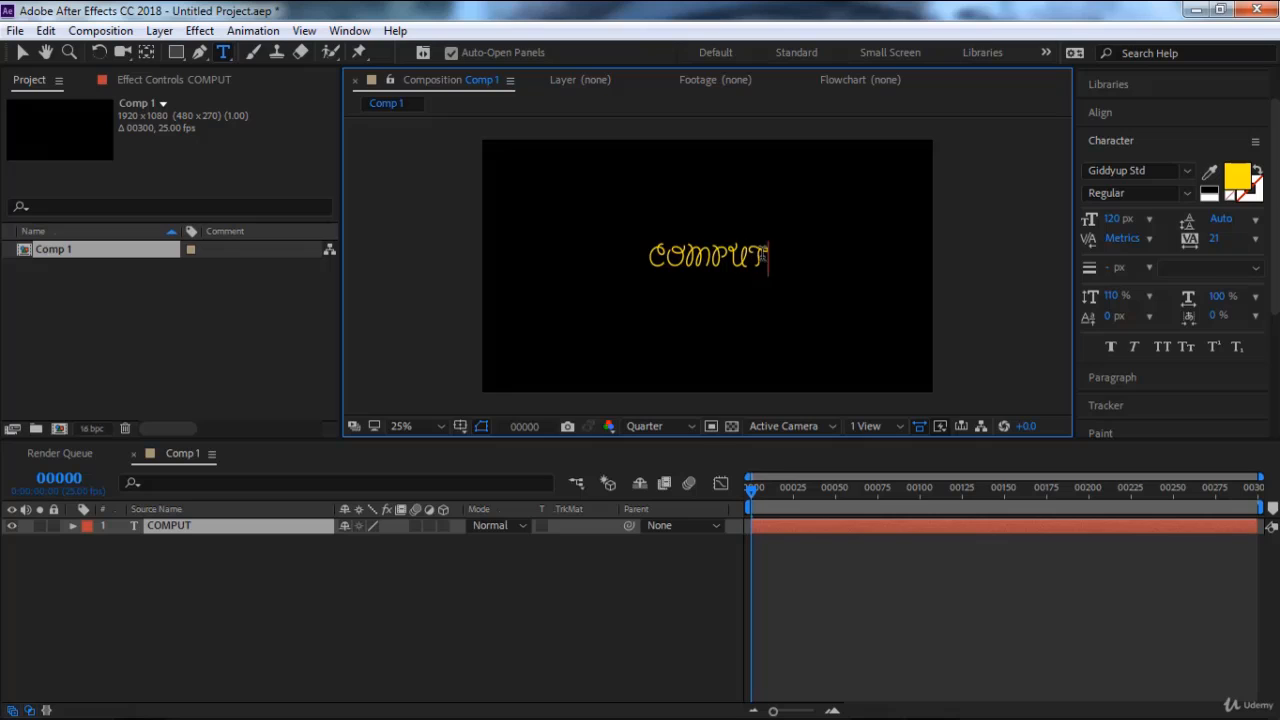
{"action": "type", "text": "ER"}
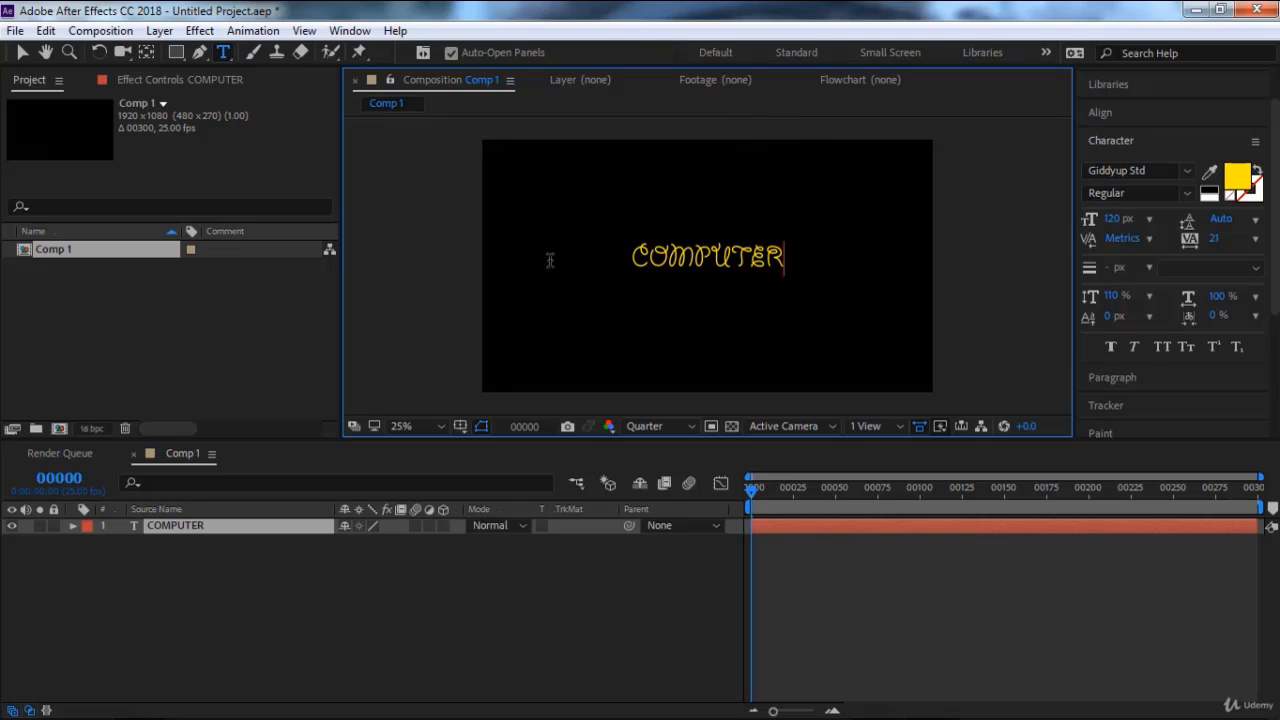
{"action": "key", "text": "ctrl+a"}
{"action": "left_click", "coordinate": [1186, 176]}
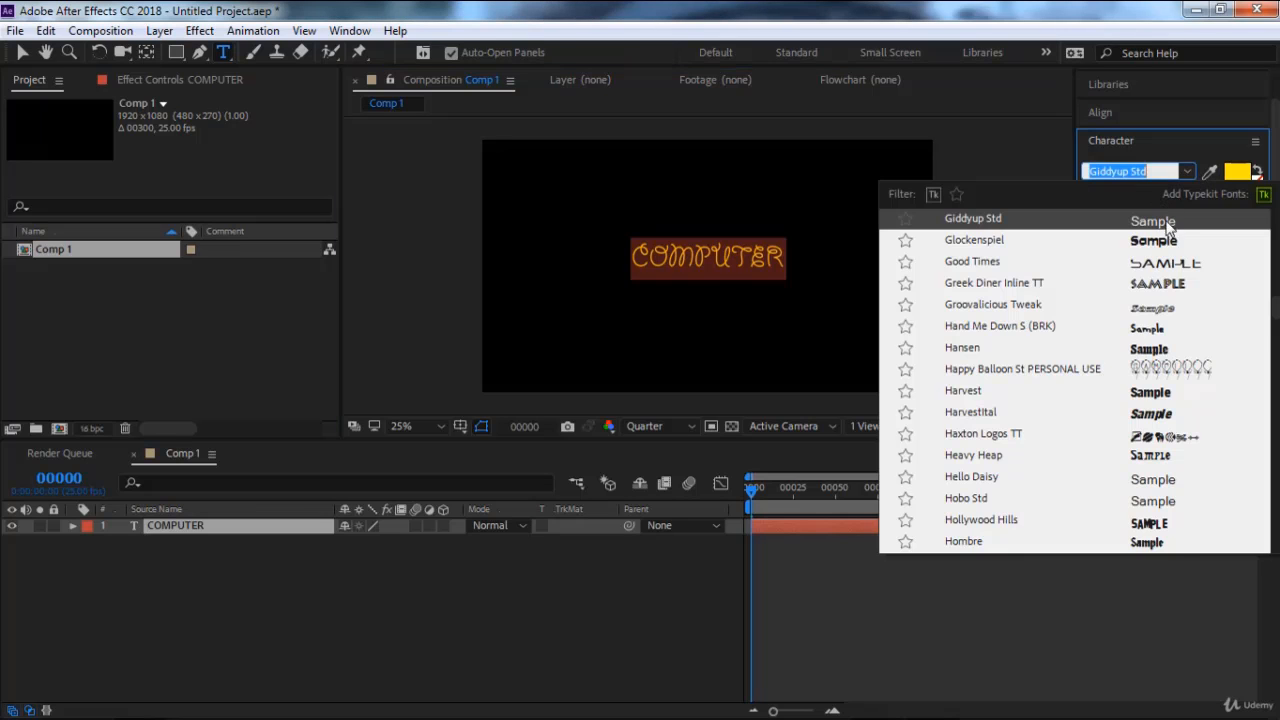
{"action": "scroll", "coordinate": [1014, 293], "scroll_direction": "up", "scroll_amount": 5}
{"action": "scroll", "coordinate": [1014, 293], "scroll_direction": "up", "scroll_amount": 20}
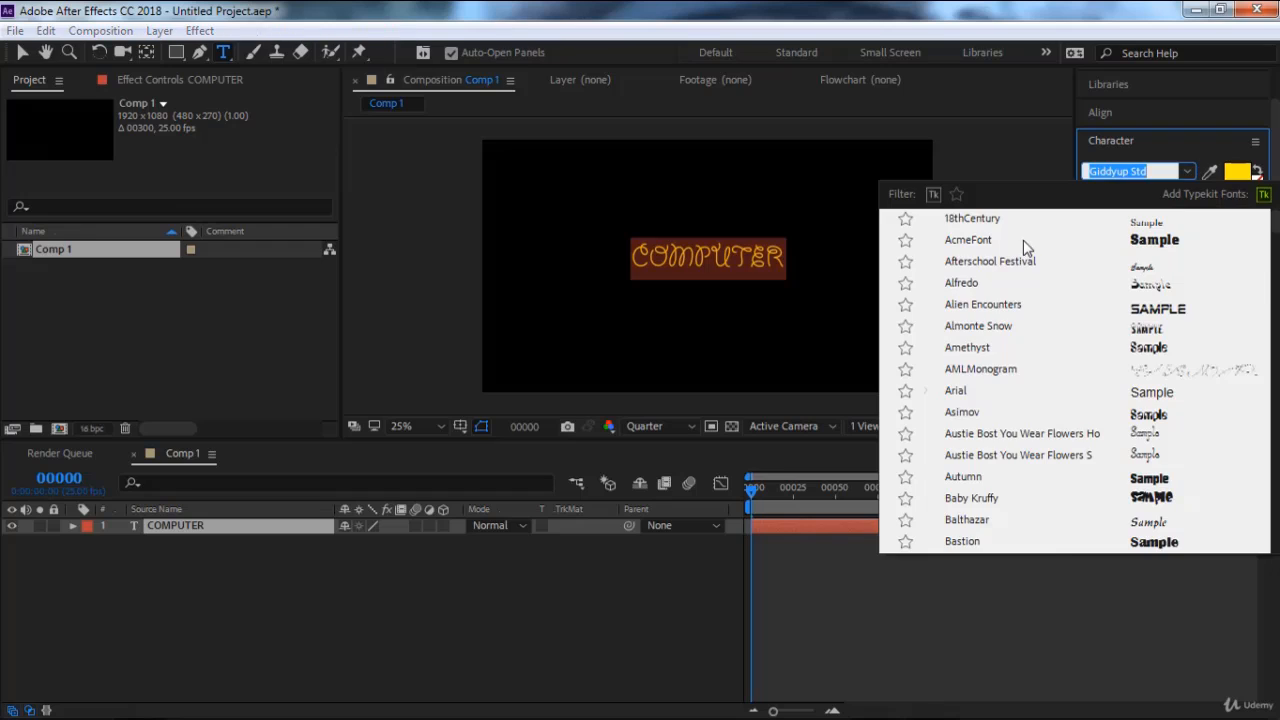
{"action": "left_click", "coordinate": [1023, 240]}
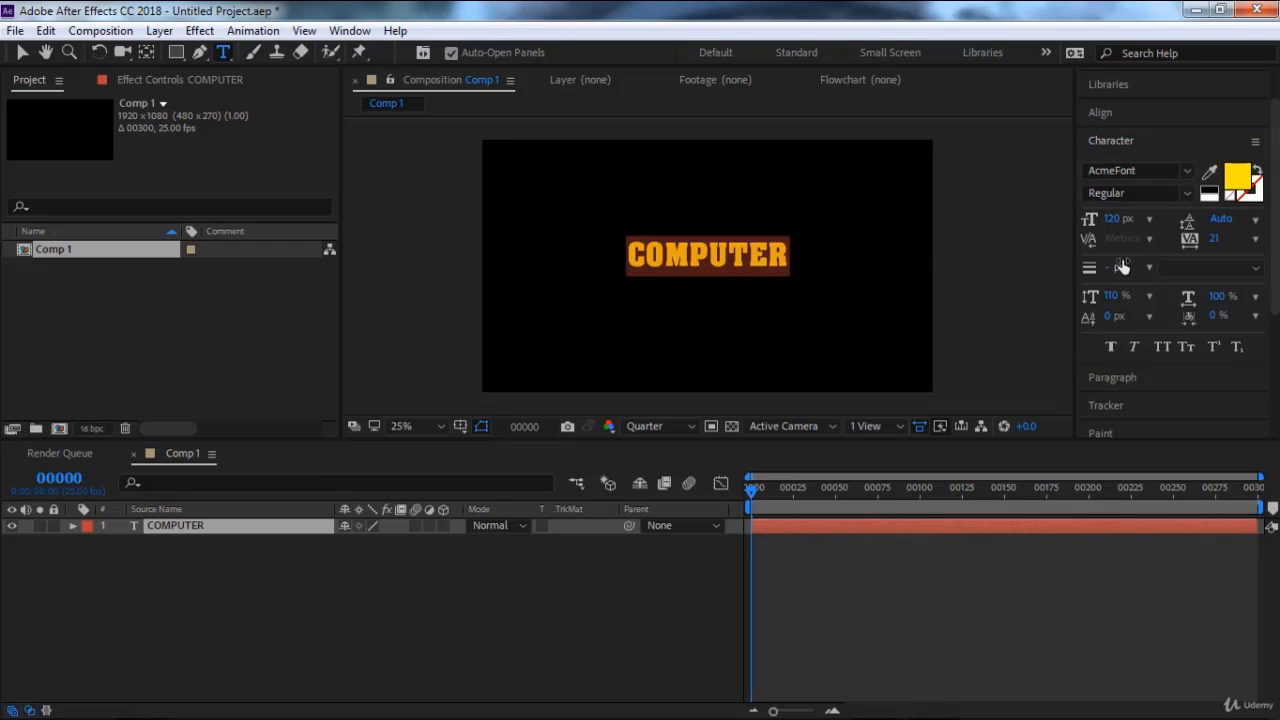
Set the COMPUTER text size to 162 px and open the 3D Text animation presets.
{"action": "left_click_drag", "start_coordinate": [1114, 220], "coordinate": [1164, 230]}
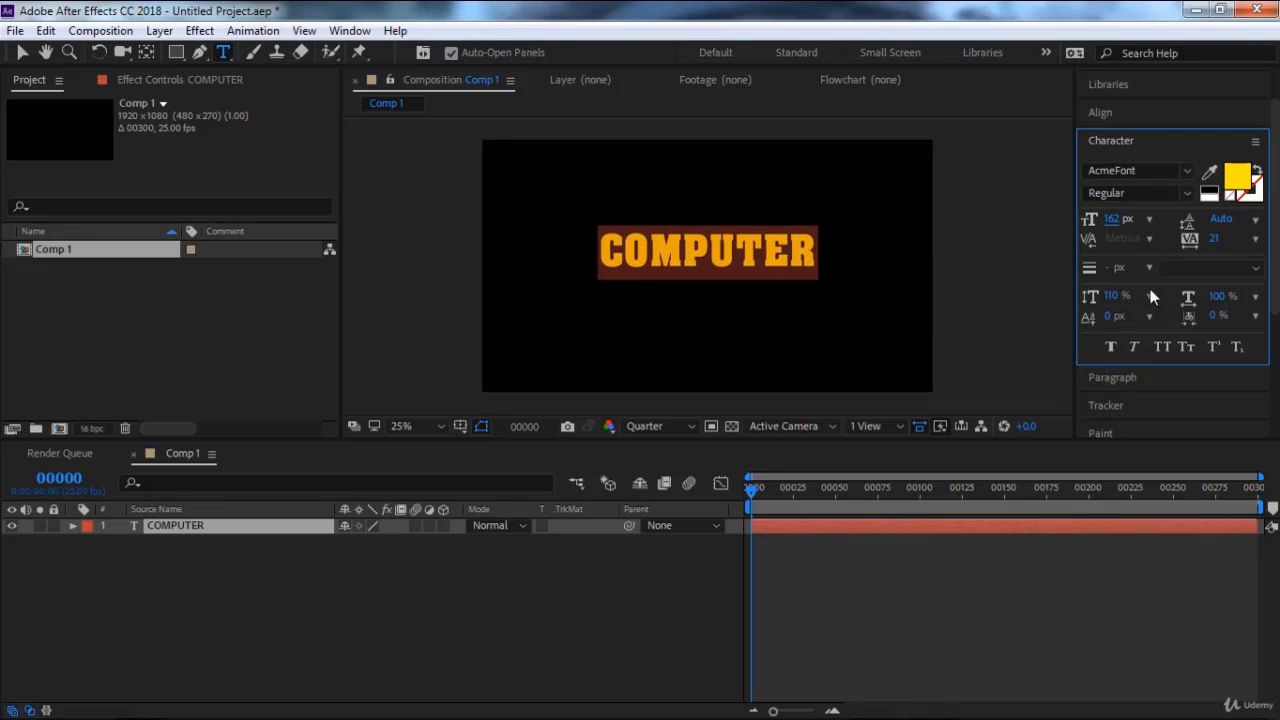
{"action": "scroll", "coordinate": [1154, 390], "scroll_direction": "down", "scroll_amount": 4}
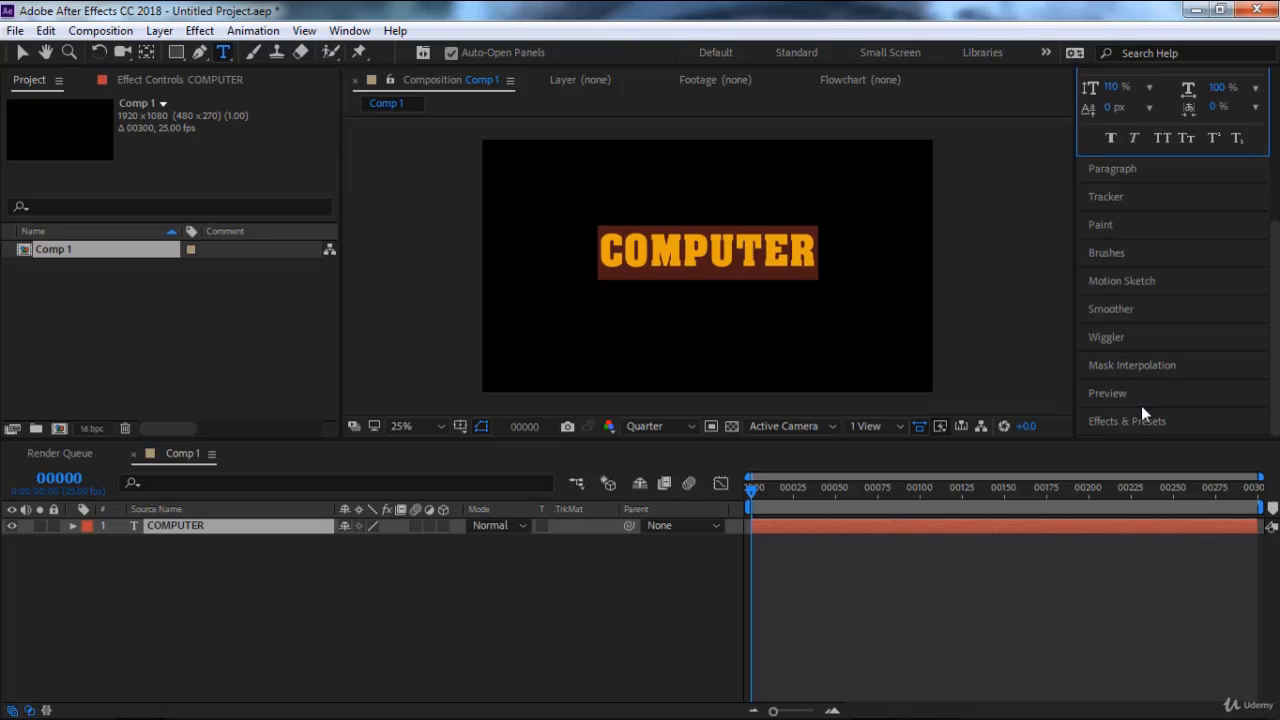
{"action": "left_click", "coordinate": [1137, 421]}
{"action": "scroll", "coordinate": [1144, 396], "scroll_direction": "down", "scroll_amount": 6}
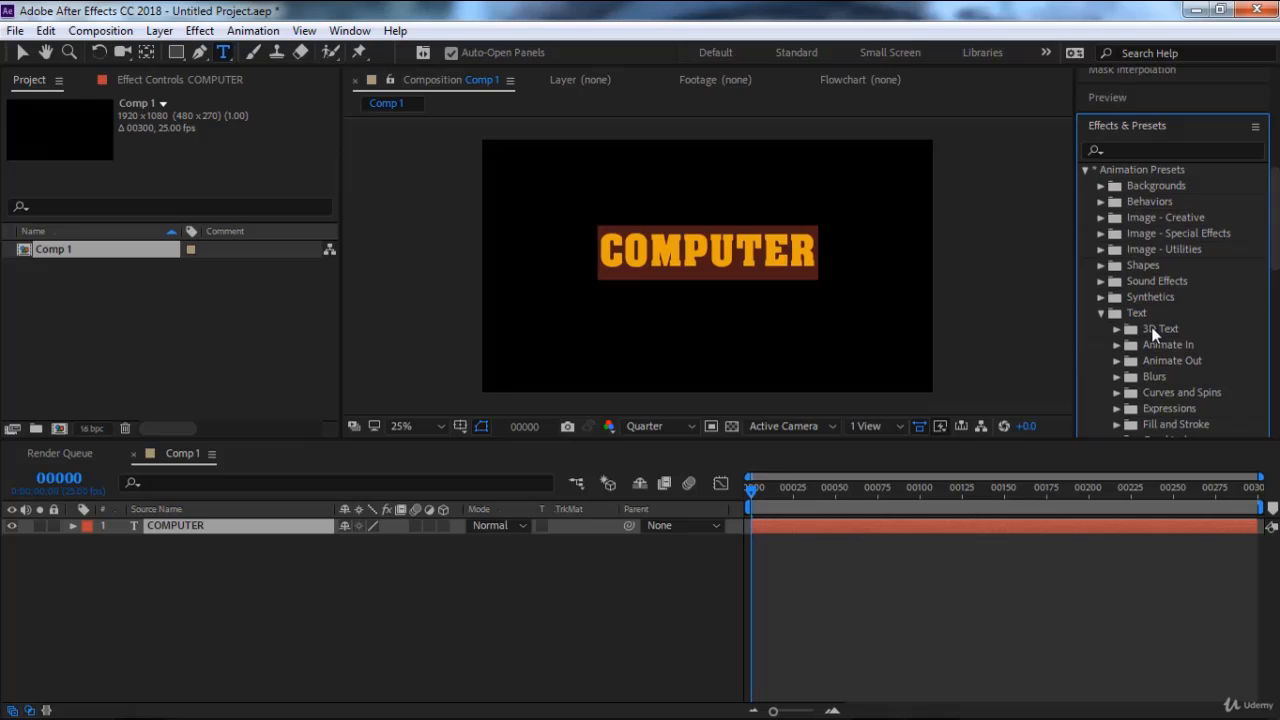
{"action": "left_click", "coordinate": [1116, 329]}
Try the 3D Basic Position Z Cascade preset on the COMPUTER text, preview it from frame 0, and undo it.
{"action": "double_click", "coordinate": [1179, 344]}
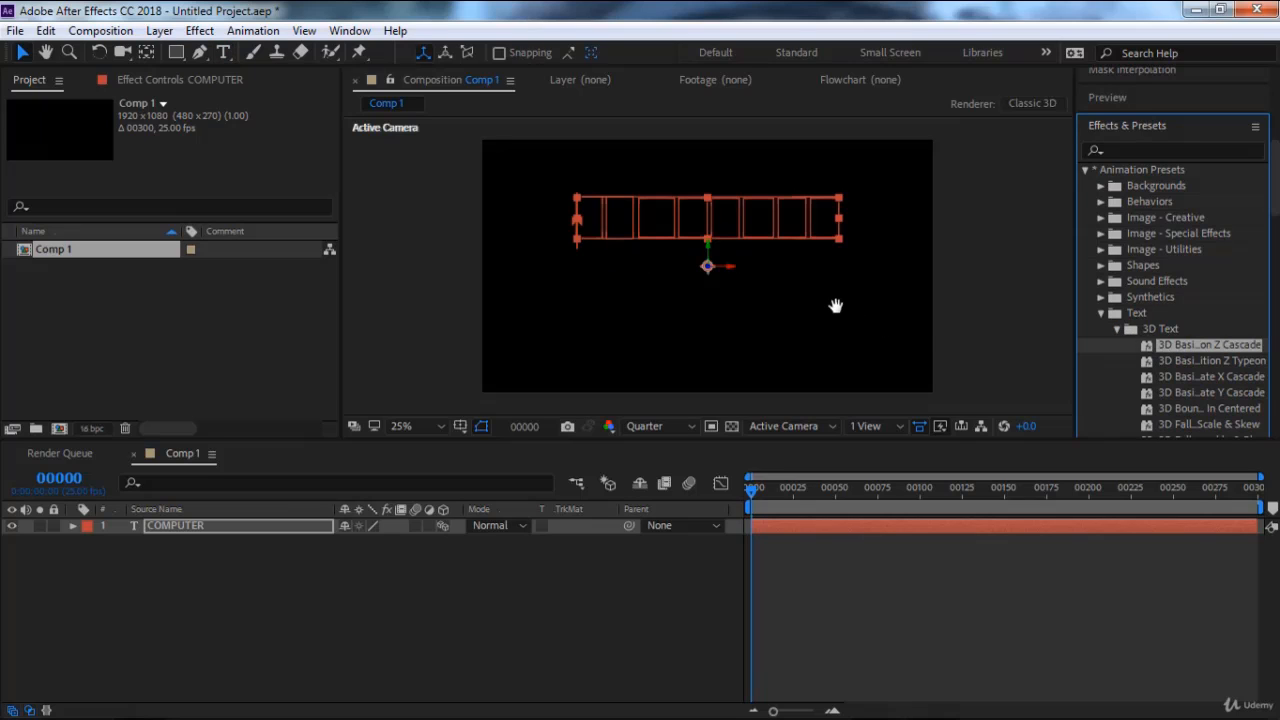
{"action": "key", "text": "space"}
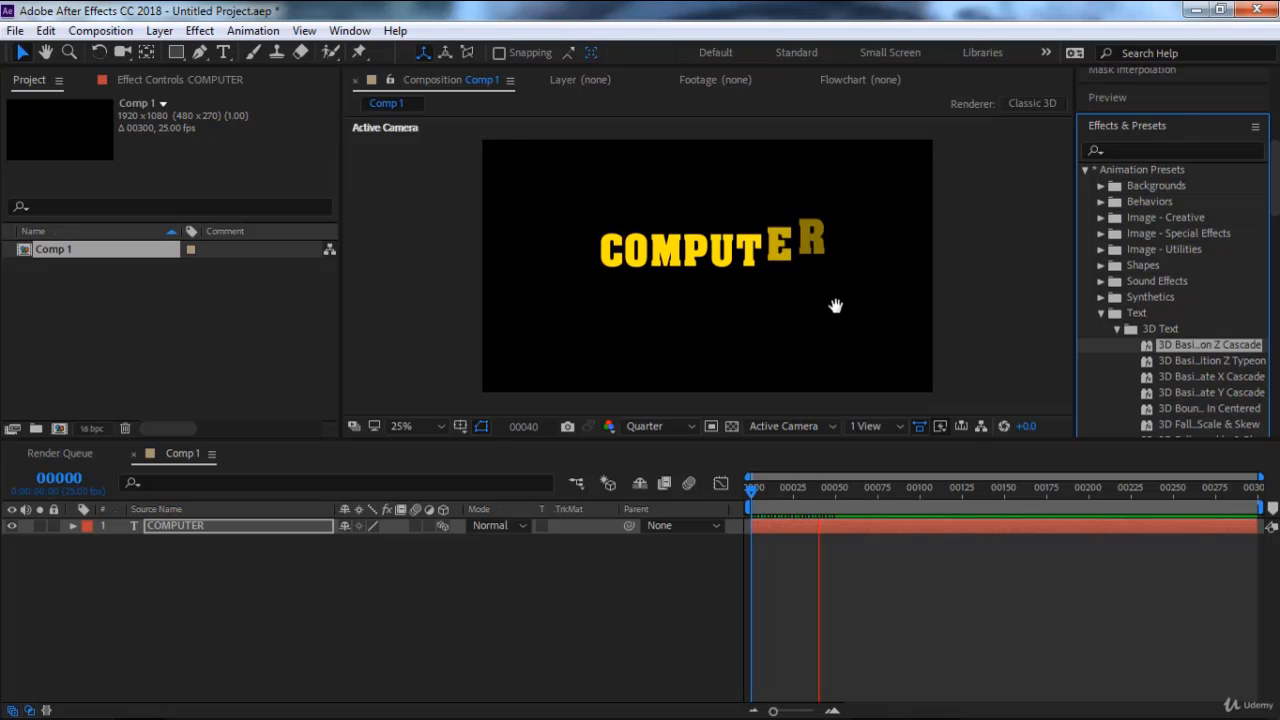
{"action": "key", "text": "space"}
{"action": "left_click_drag", "start_coordinate": [790, 494], "coordinate": [721, 498]}
{"action": "key", "text": "ctrl+z"}
Try the 3D Basic Position Z Typeon preset on the COMPUTER text, preview it, and undo it.
{"action": "double_click", "coordinate": [1184, 360]}
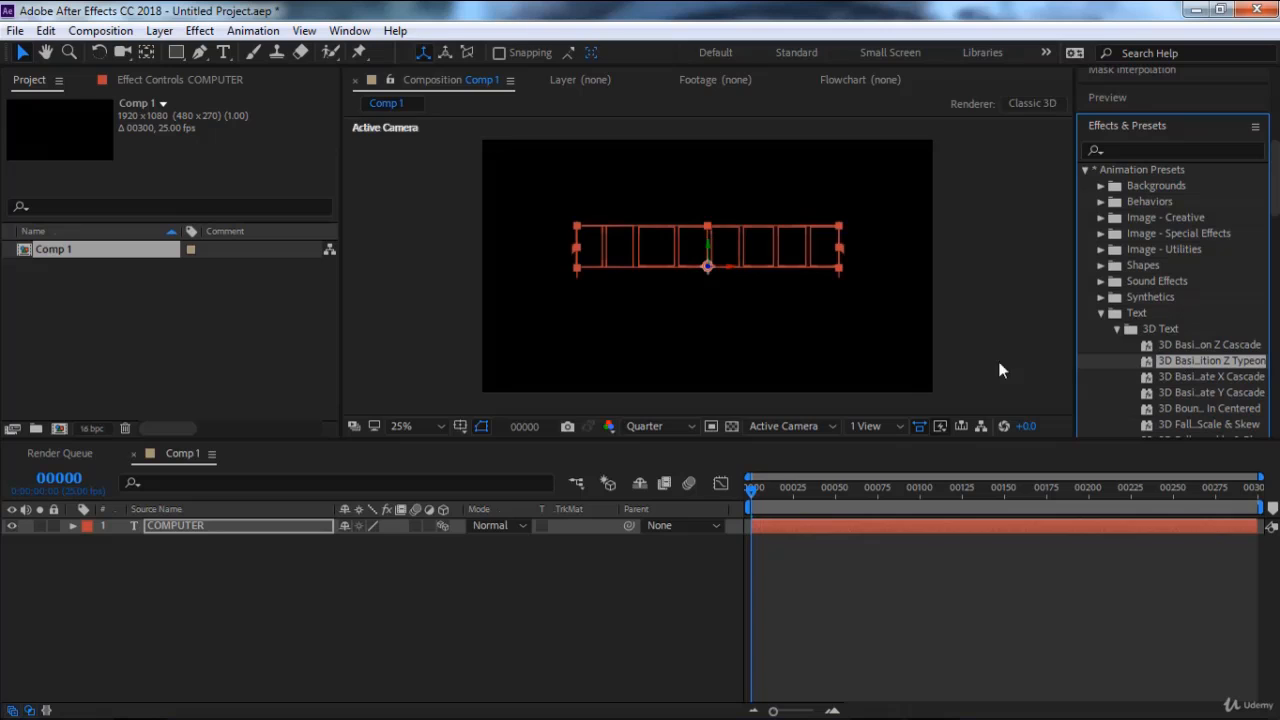
{"action": "key", "text": "space"}
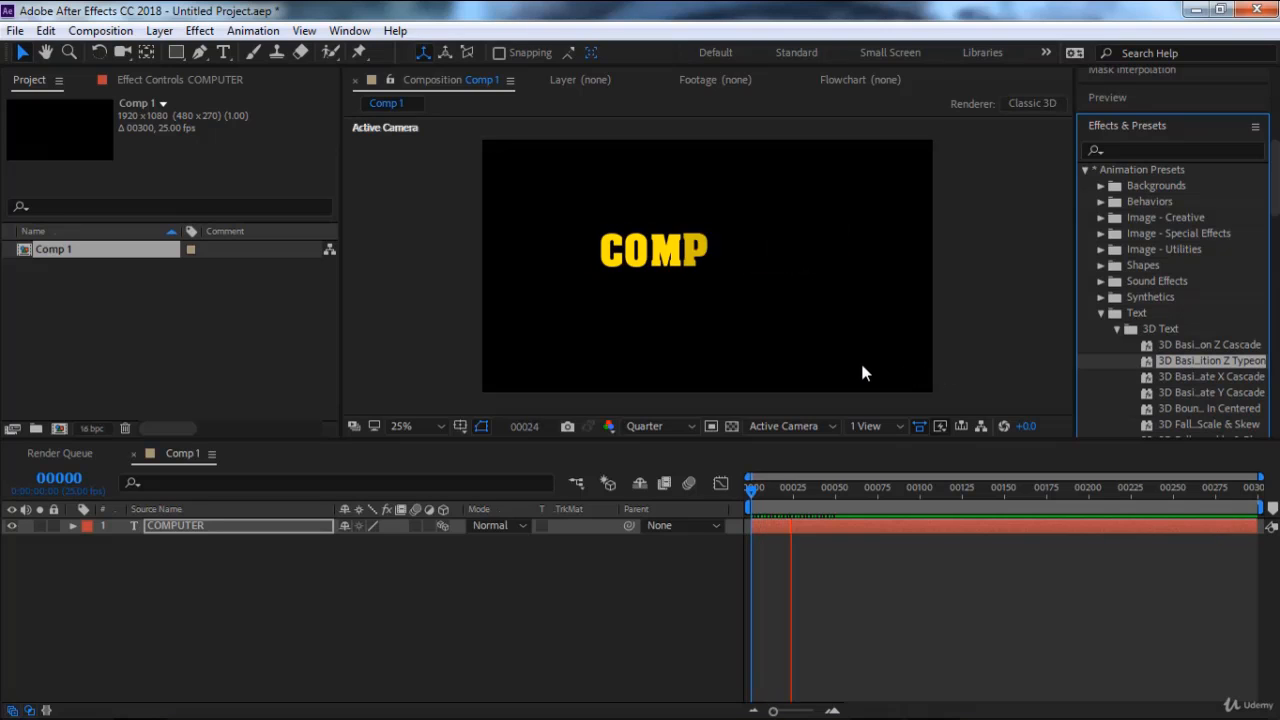
{"action": "key", "text": "space"}
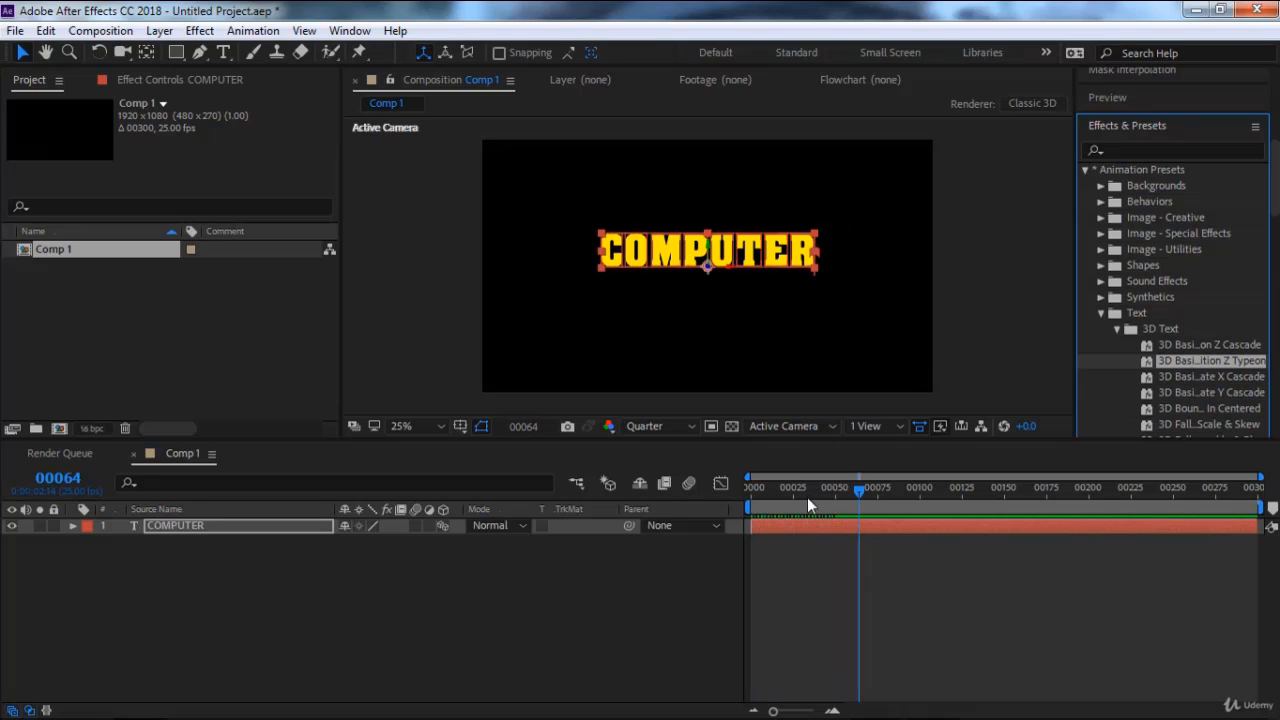
{"action": "key", "text": "ctrl+z"}
Try the 3D Basic Rotate X Cascade preset on the COMPUTER text, preview it, and undo it.
{"action": "scroll", "coordinate": [1214, 340], "scroll_direction": "down", "scroll_amount": 2}
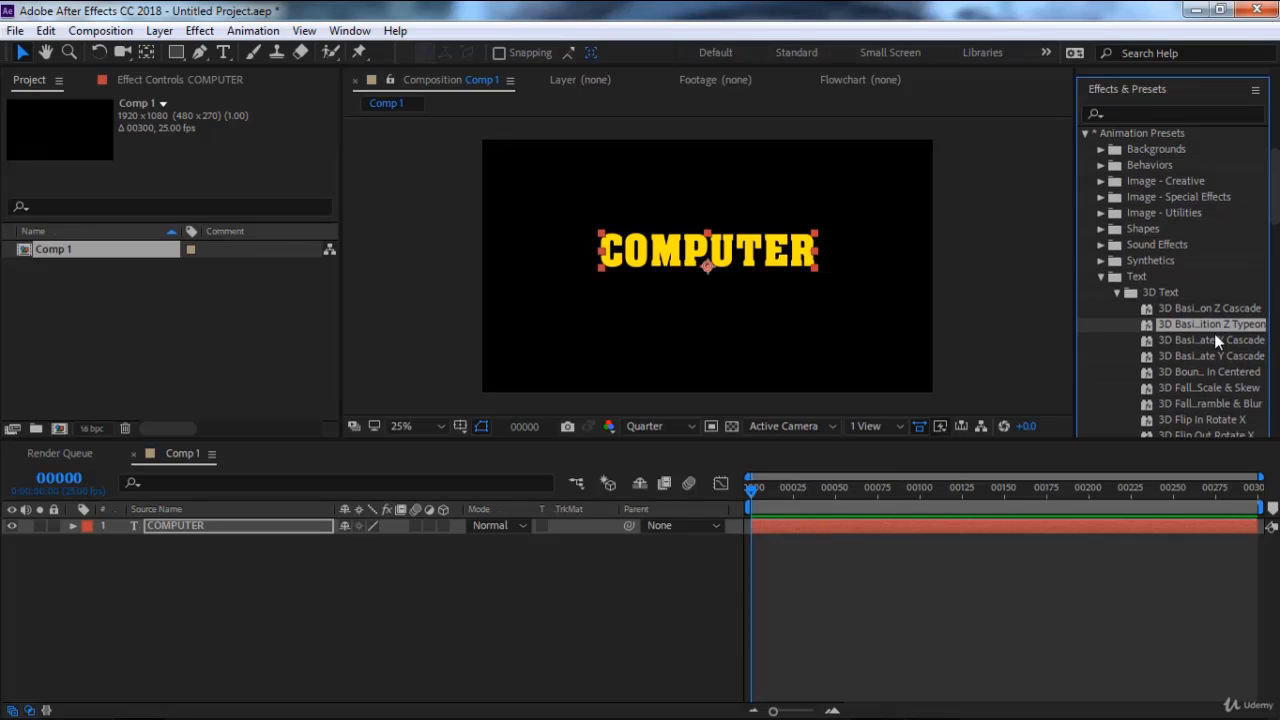
{"action": "double_click", "coordinate": [1206, 302]}
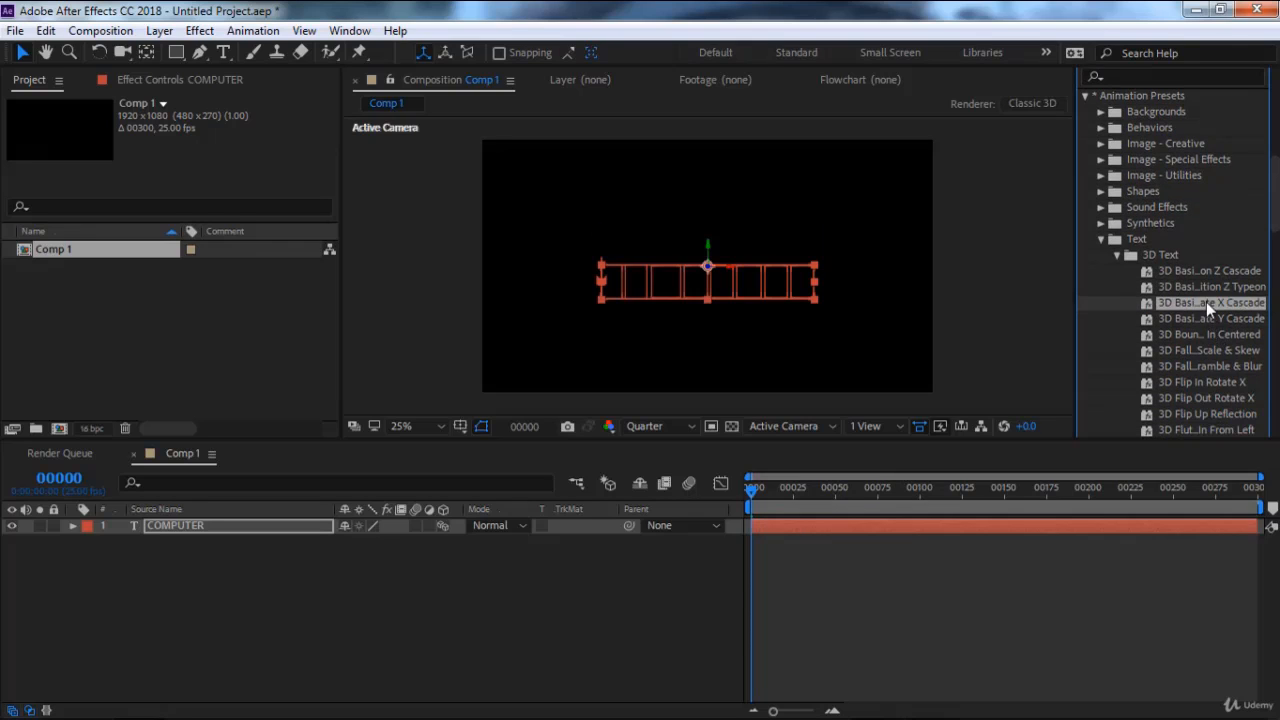
{"action": "key", "text": "space"}
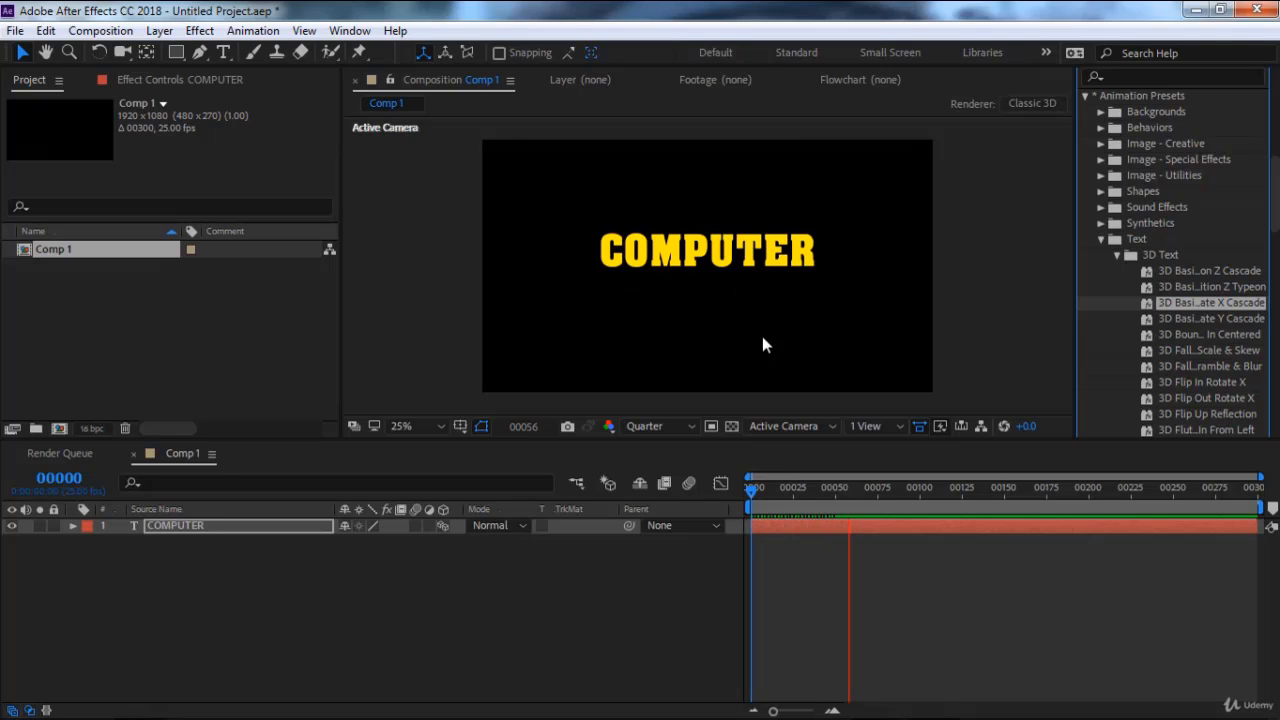
{"action": "key", "text": "space"}
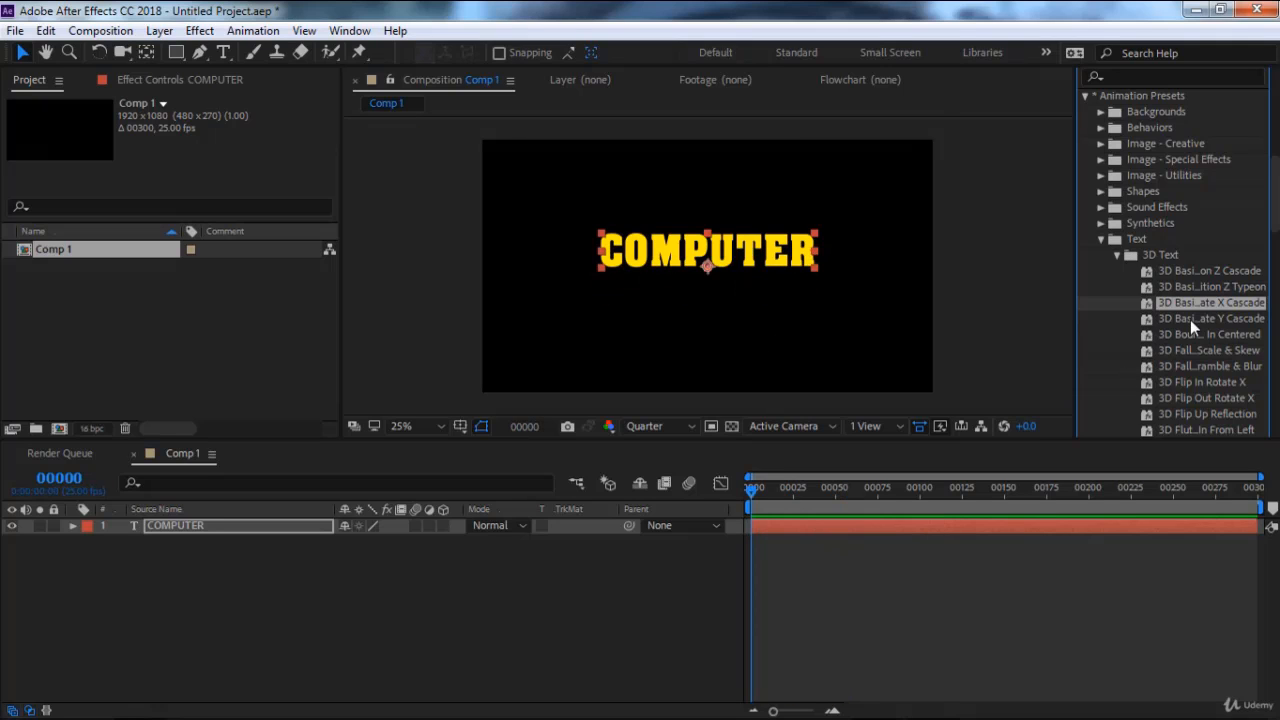
Try the 3D Basic Rotate Y Cascade preset on the COMPUTER text, preview it, and return to frame 0.
{"action": "double_click", "coordinate": [1190, 319]}
{"action": "key", "text": "space"}
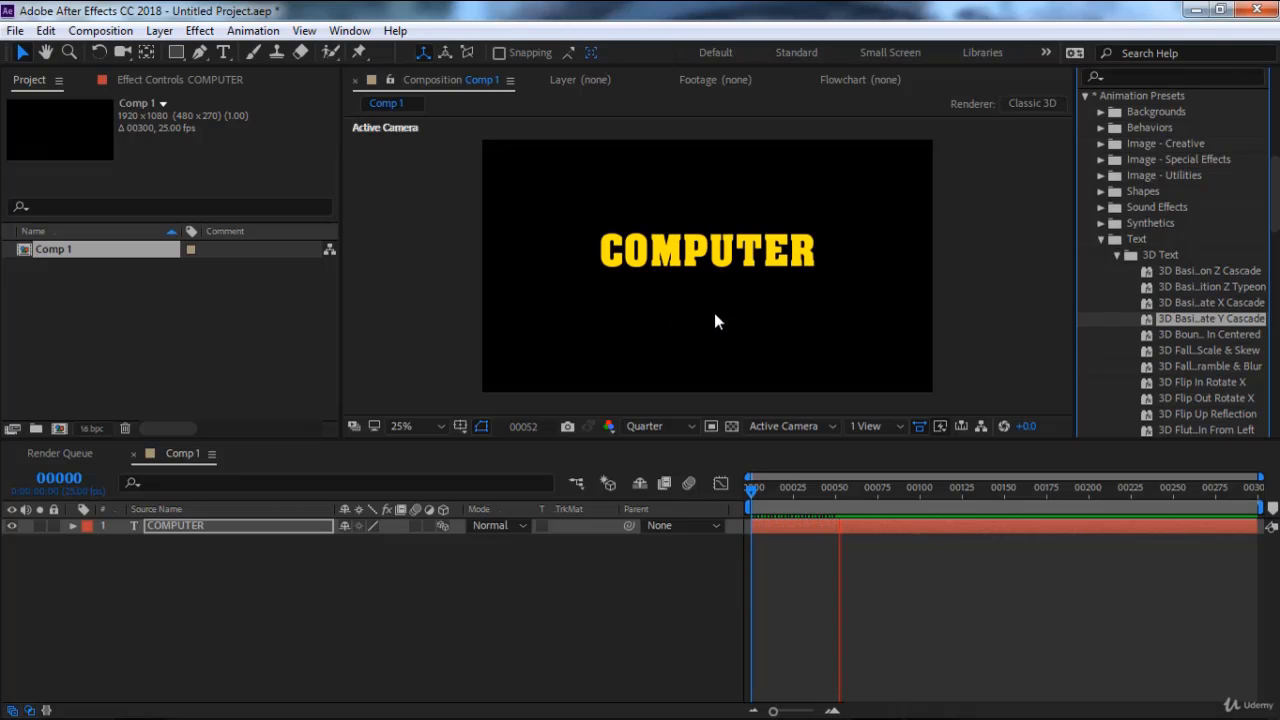
{"action": "key", "text": "space"}
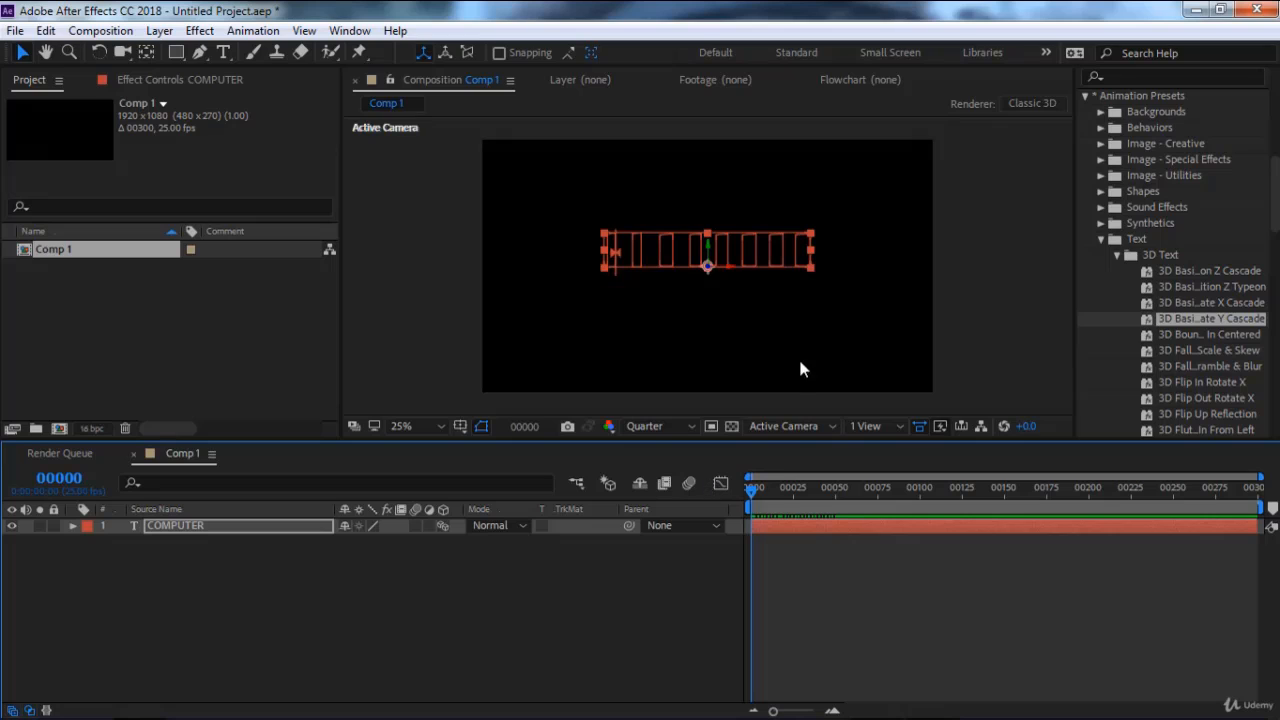
Try the 3D Bouncing In Centered preset on the COMPUTER text and preview its animation.
{"action": "double_click", "coordinate": [1193, 333]}
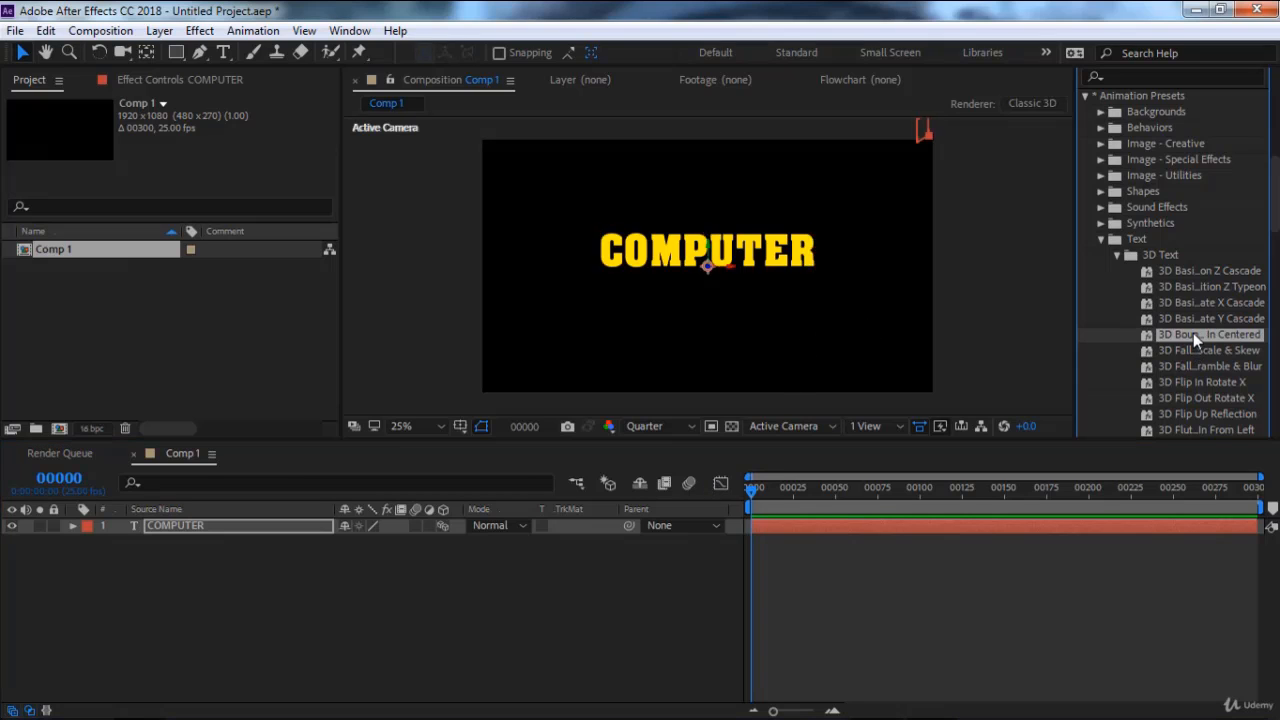
{"action": "key", "text": "space"}
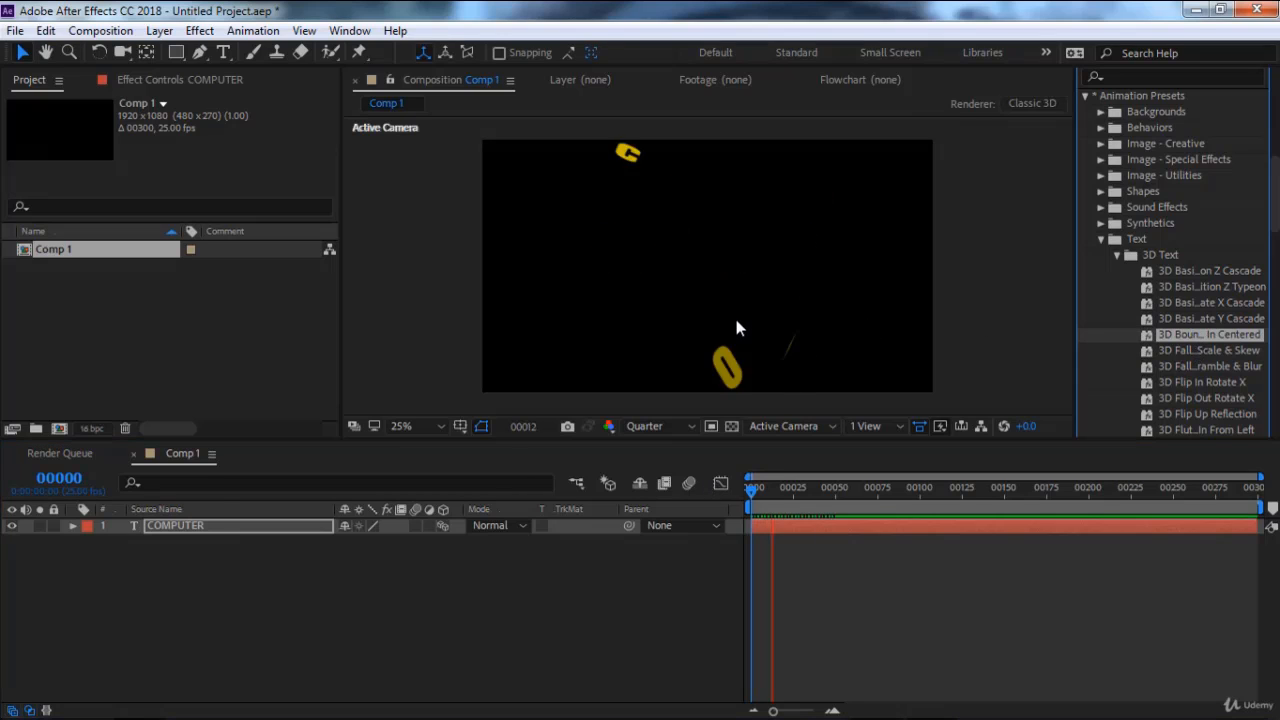
{"action": "key", "text": "space"}
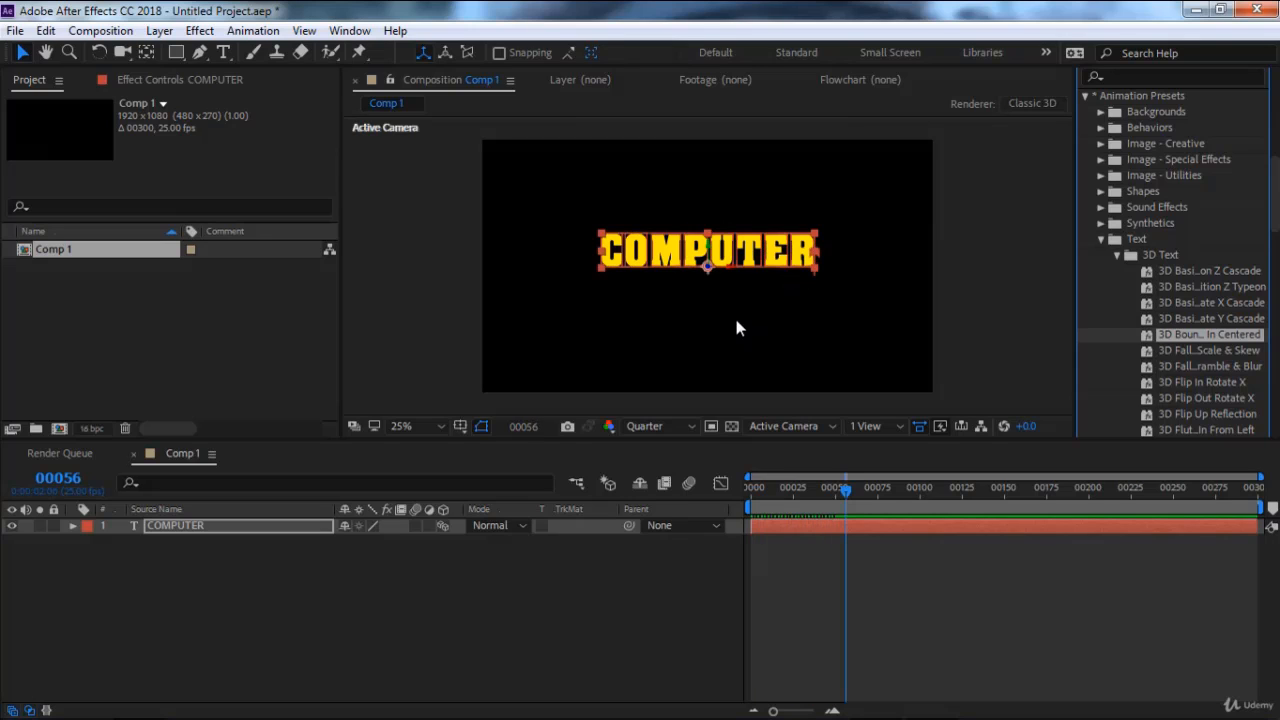
Try the 3D Fall Back Scale & Skew preset on the COMPUTER text, preview it, return to frame 0, and undo it.
{"action": "double_click", "coordinate": [1193, 350]}
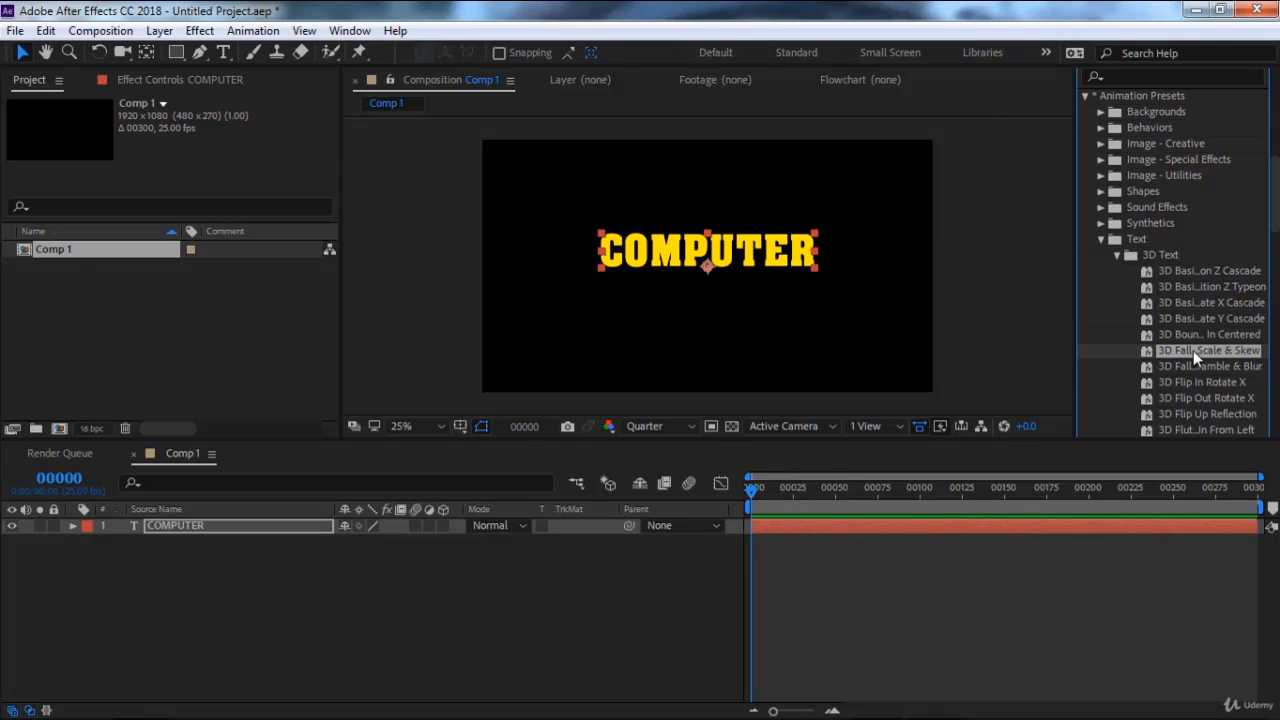
{"action": "key", "text": "space"}
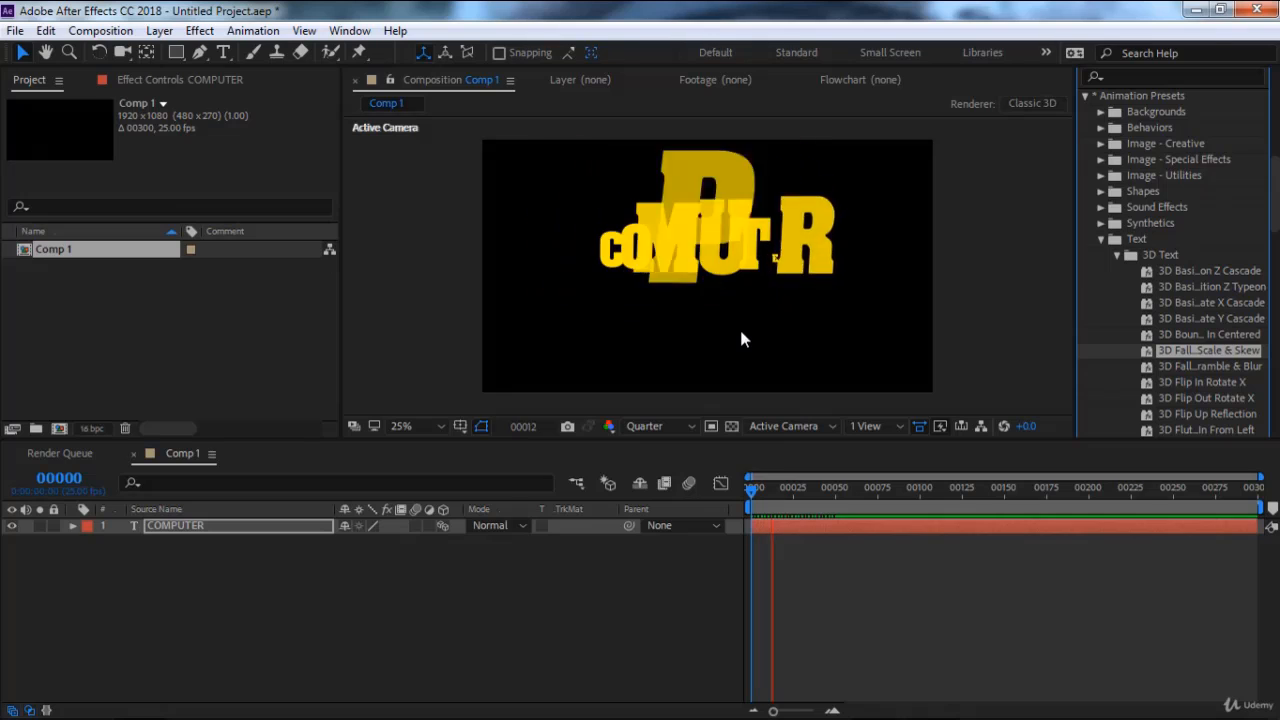
{"action": "key", "text": "space"}
{"action": "left_click_drag", "start_coordinate": [797, 487], "coordinate": [699, 503]}
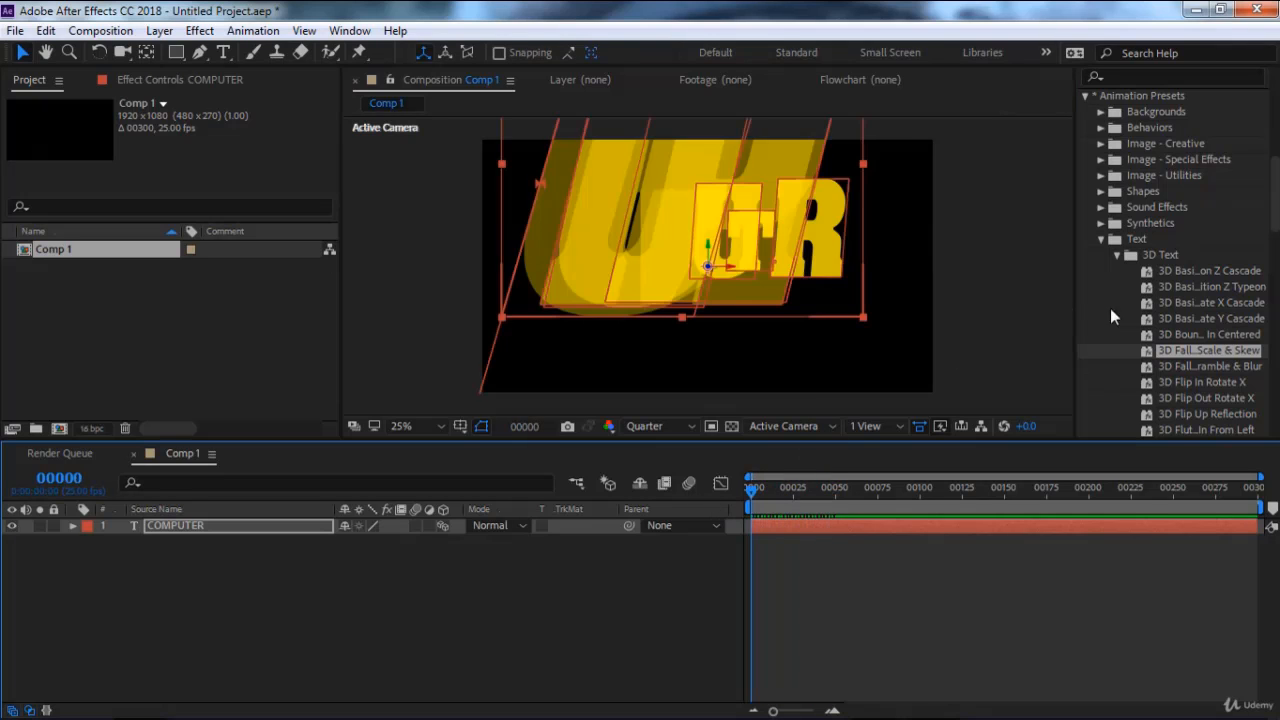
{"action": "key", "text": "ctrl+z"}
Try the 3D Fall Back Scramble & Blur preset on the COMPUTER text, preview it, return to frame 0, and undo it.
{"action": "double_click", "coordinate": [1184, 367]}
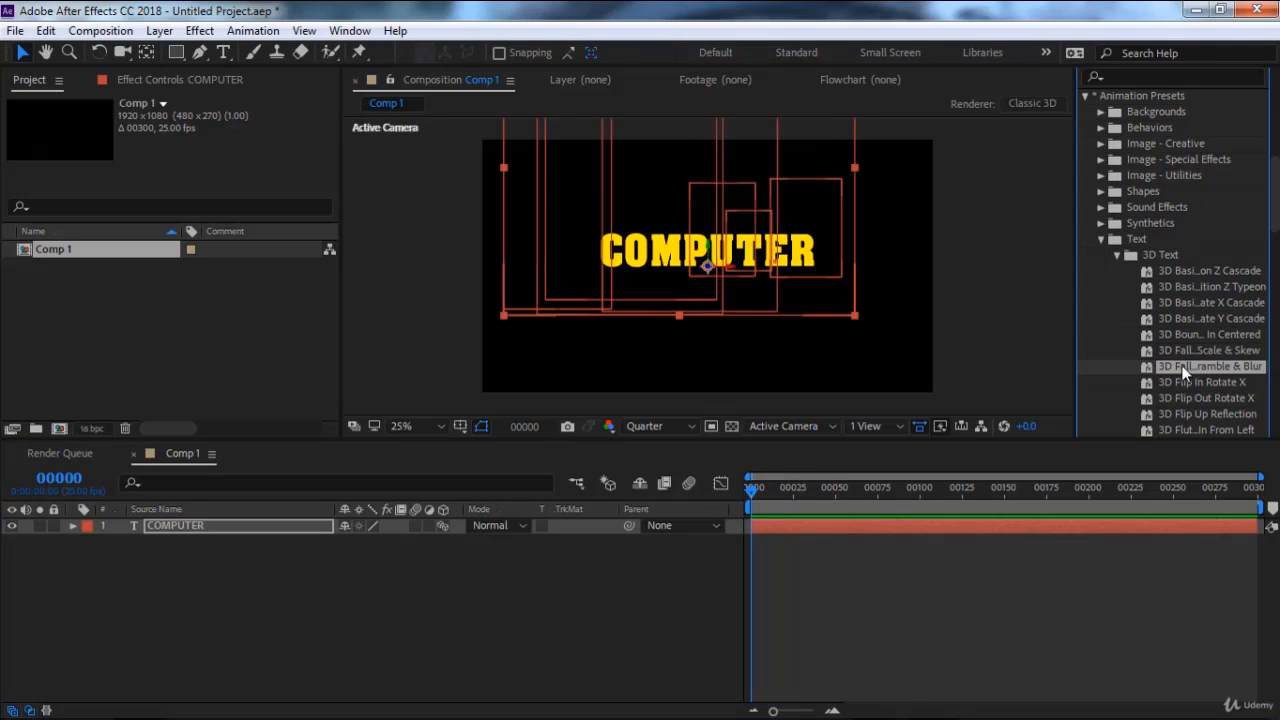
{"action": "key", "text": "space"}
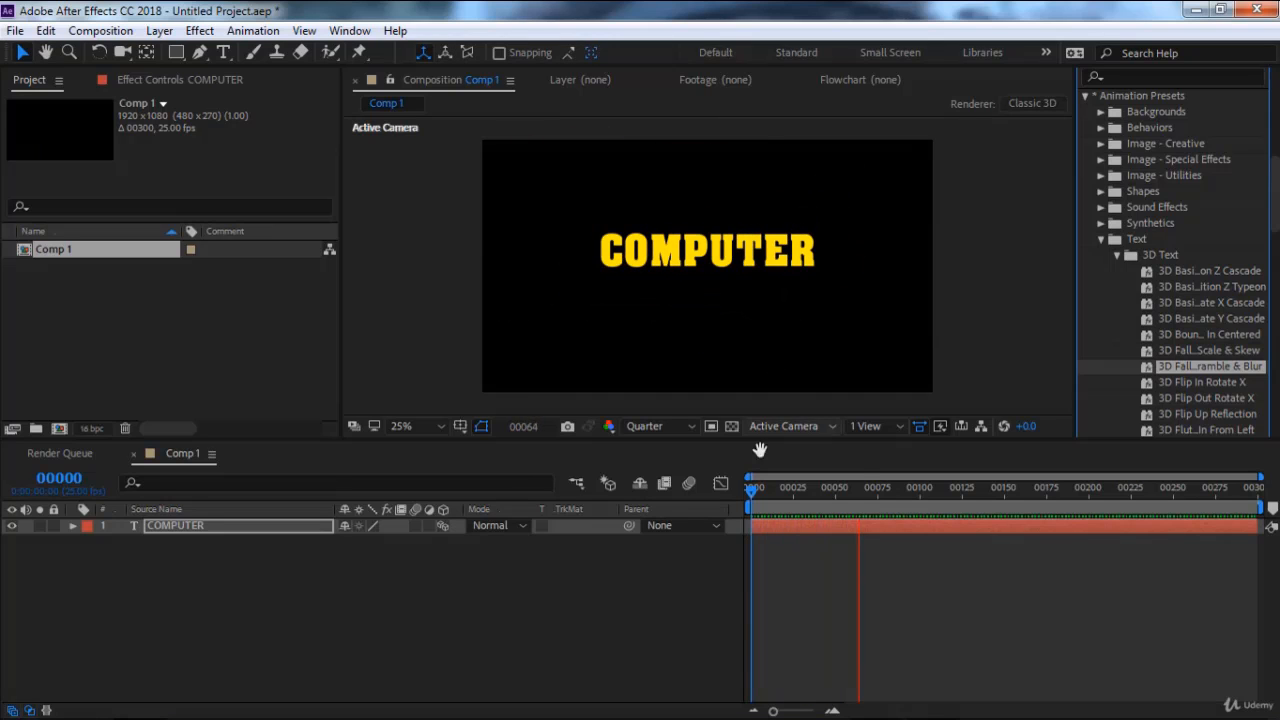
{"action": "key", "text": "space"}
{"action": "left_click_drag", "start_coordinate": [777, 486], "coordinate": [693, 489]}
{"action": "key", "text": "ctrl+z"}
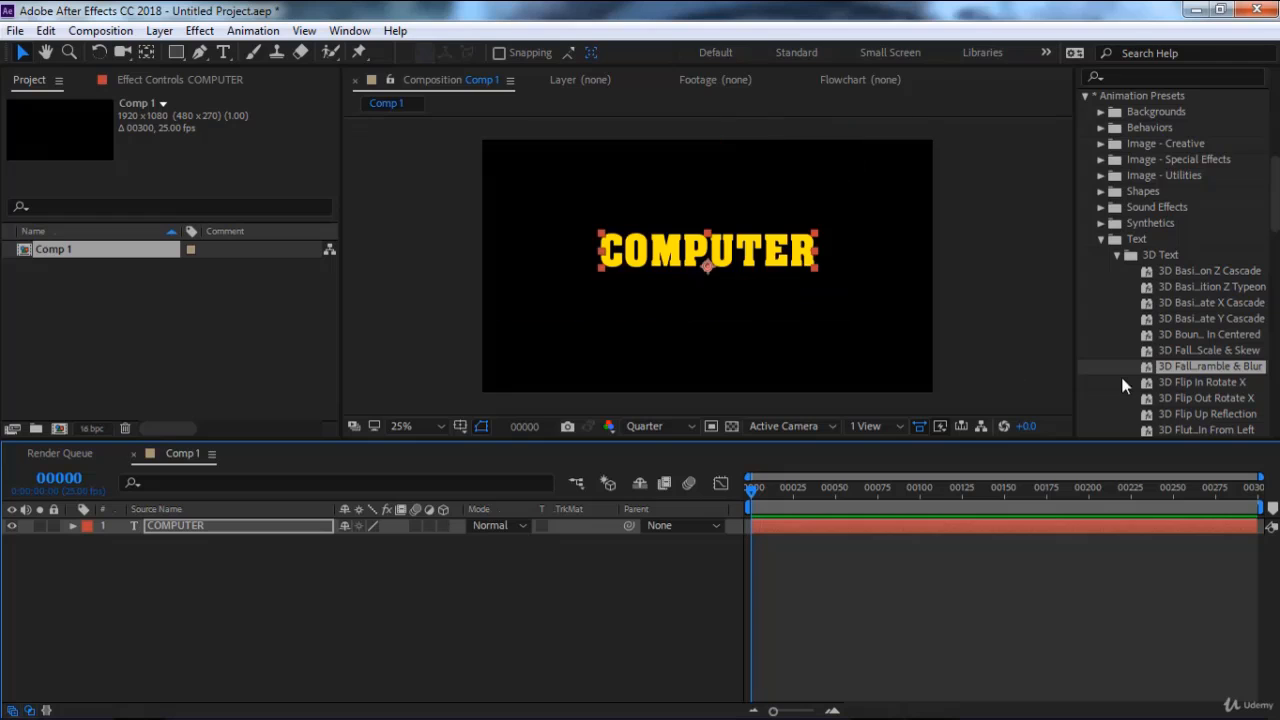
Try the 3D Flip In Rotate X preset on the COMPUTER text, preview it, return to frame 0, and undo it.
{"action": "double_click", "coordinate": [1182, 382]}
{"action": "key", "text": "space"}
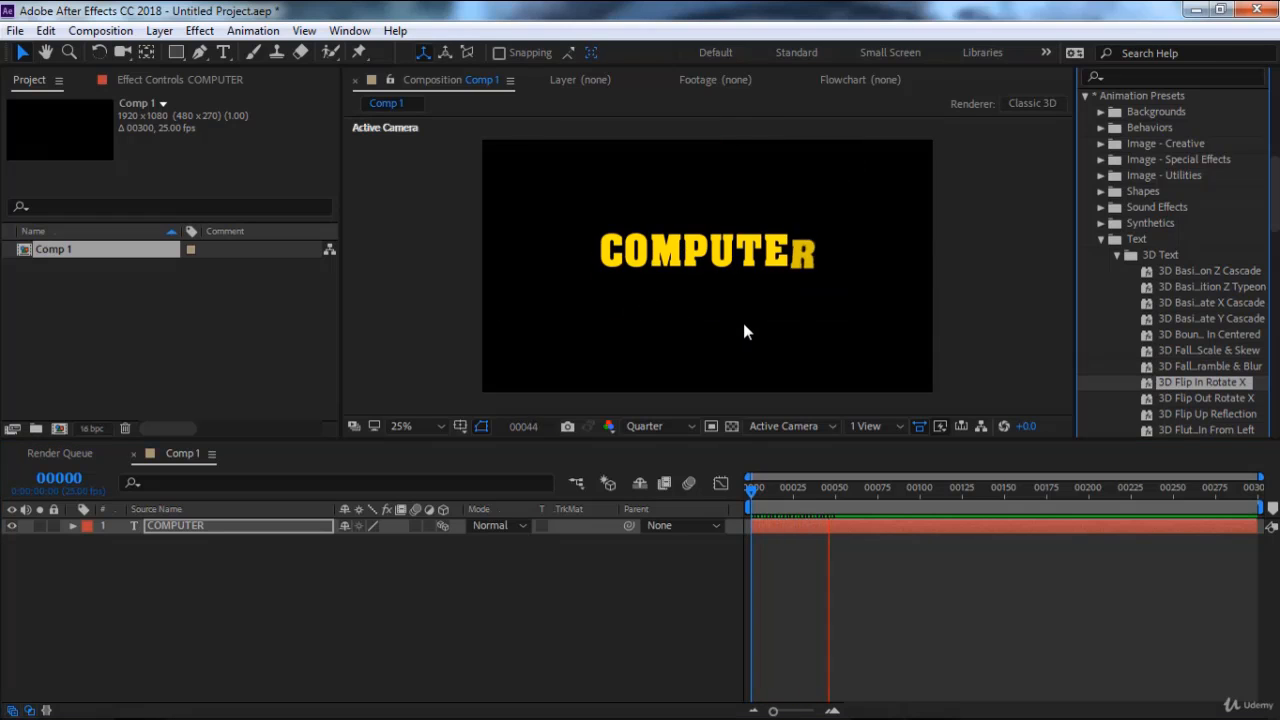
{"action": "left_click", "coordinate": [752, 485]}
{"action": "key", "text": "ctrl+z"}
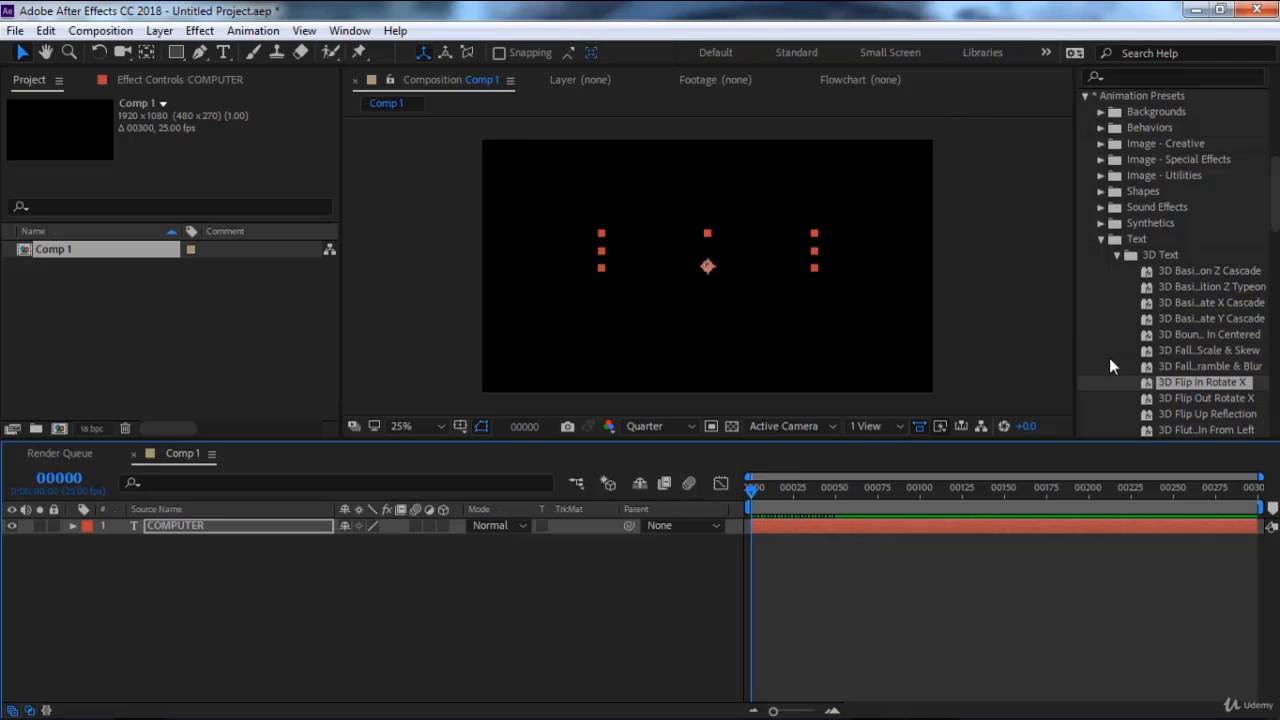
Try the 3D Flip Out Rotate X preset on the COMPUTER text, preview it, and return to frame 0.
{"action": "double_click", "coordinate": [1179, 398]}
{"action": "key", "text": "space"}
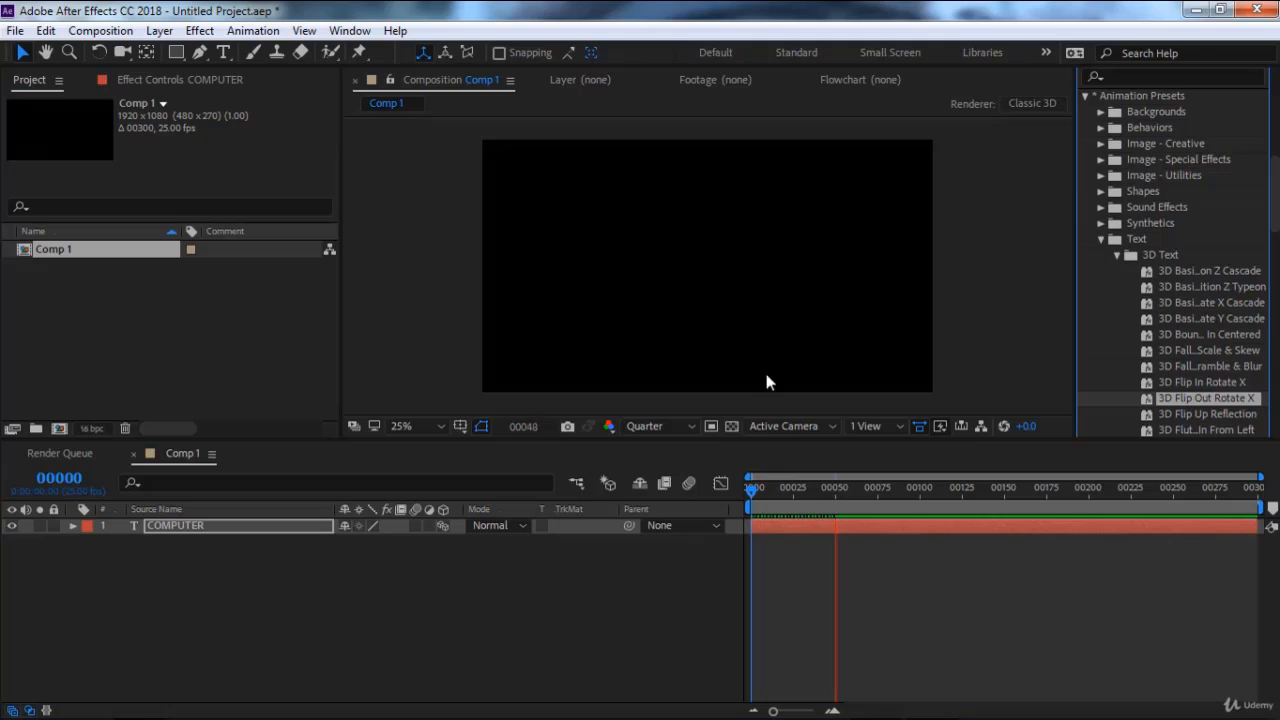
{"action": "left_click", "coordinate": [776, 487]}
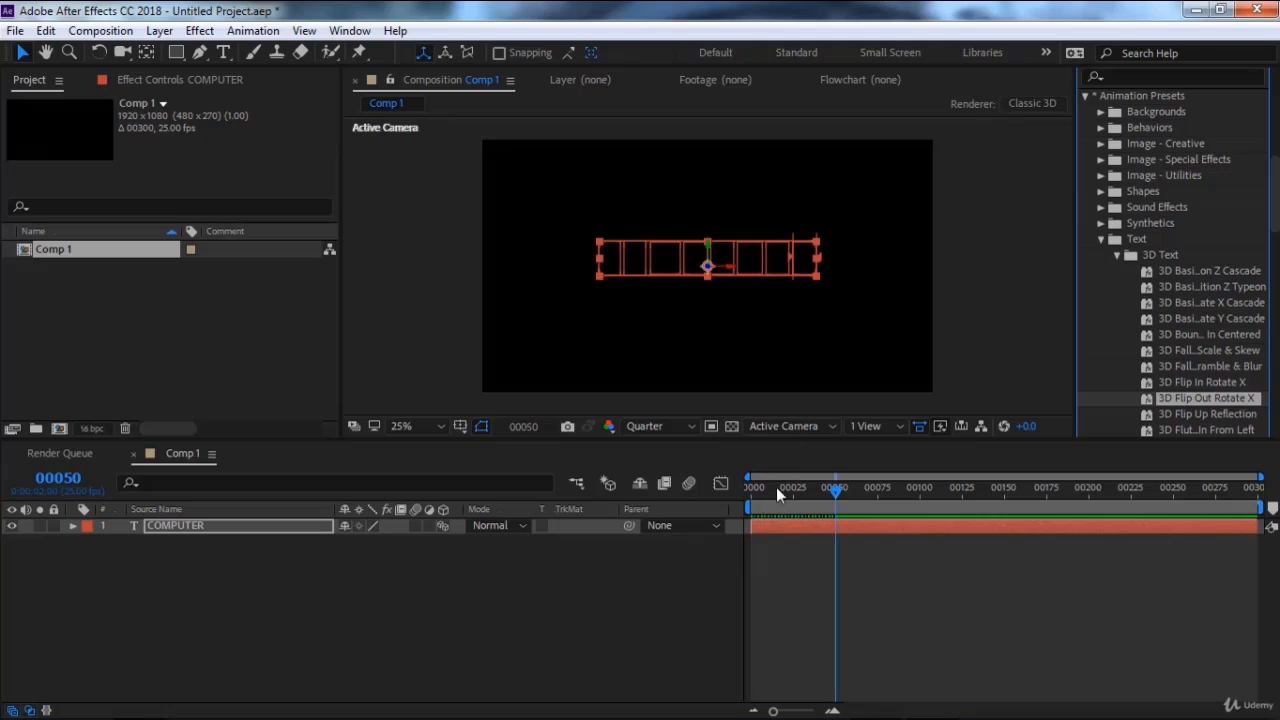
Collapse the 3D Text presets and expand the Animate In presets.
{"action": "left_click", "coordinate": [1117, 256]}
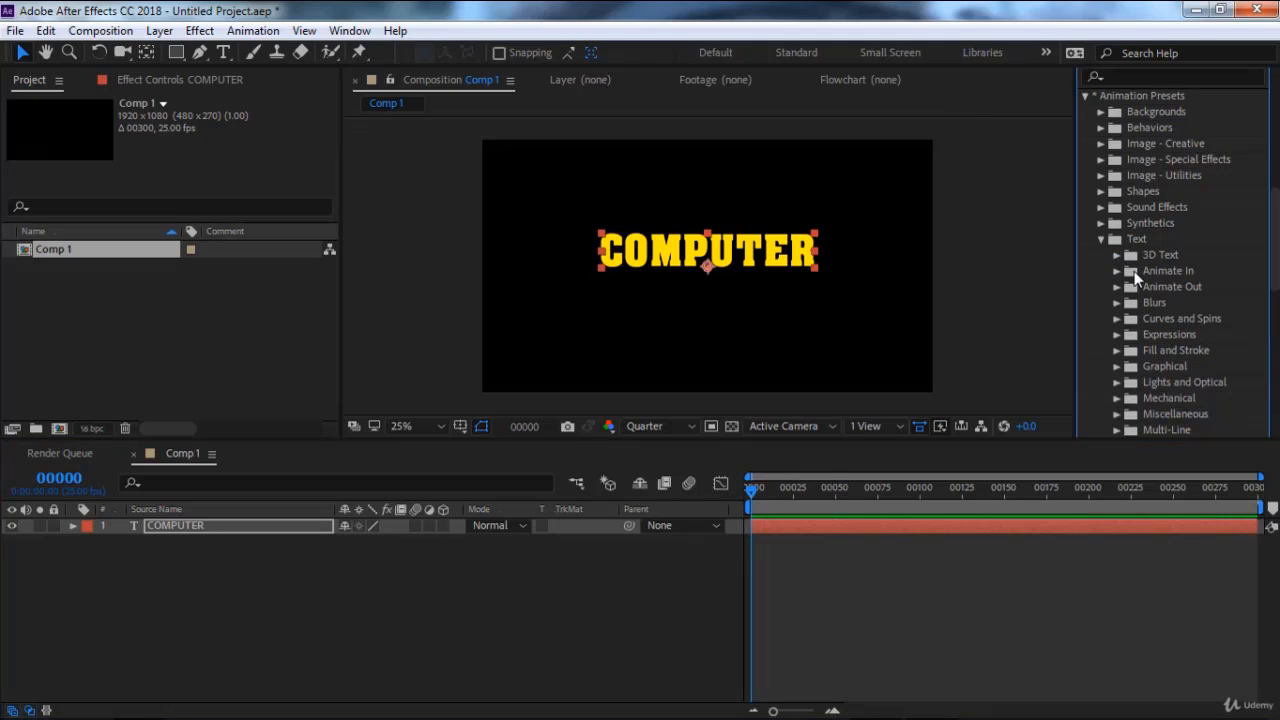
{"action": "left_click", "coordinate": [1117, 271]}
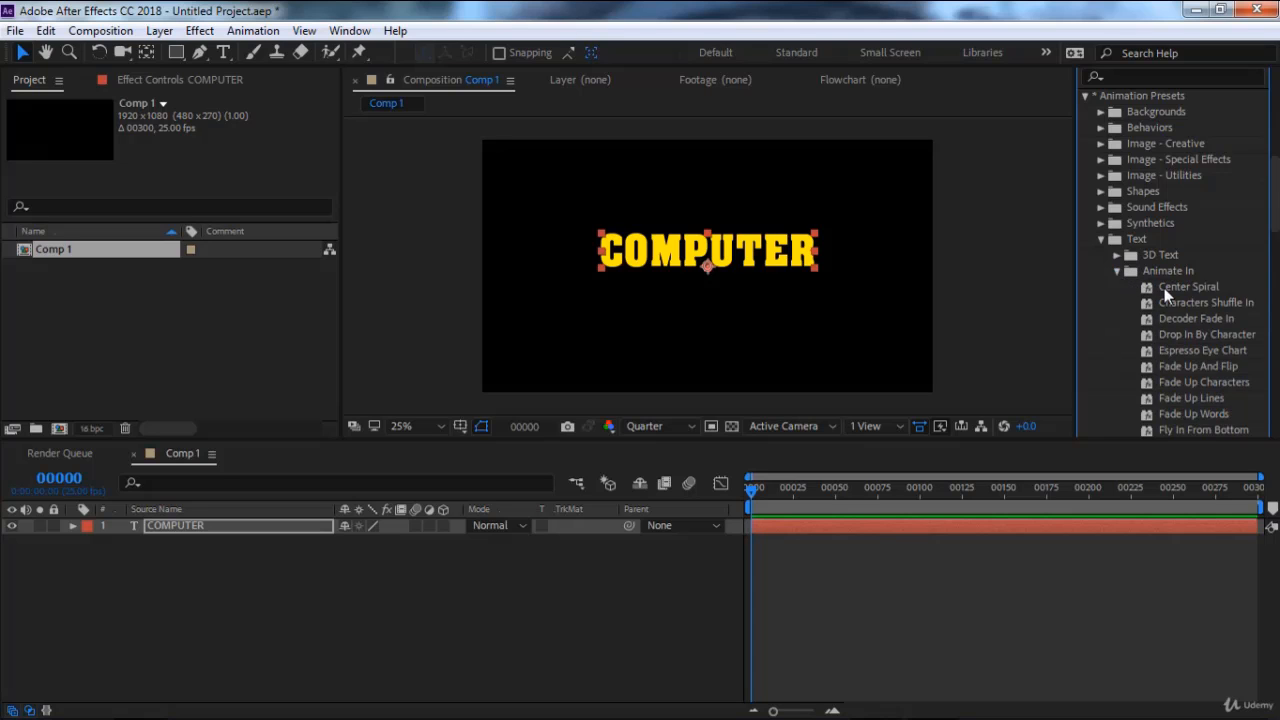
Try the Center Spiral preset on the COMPUTER text, preview it, and return to frame 0.
{"action": "double_click", "coordinate": [1164, 288]}
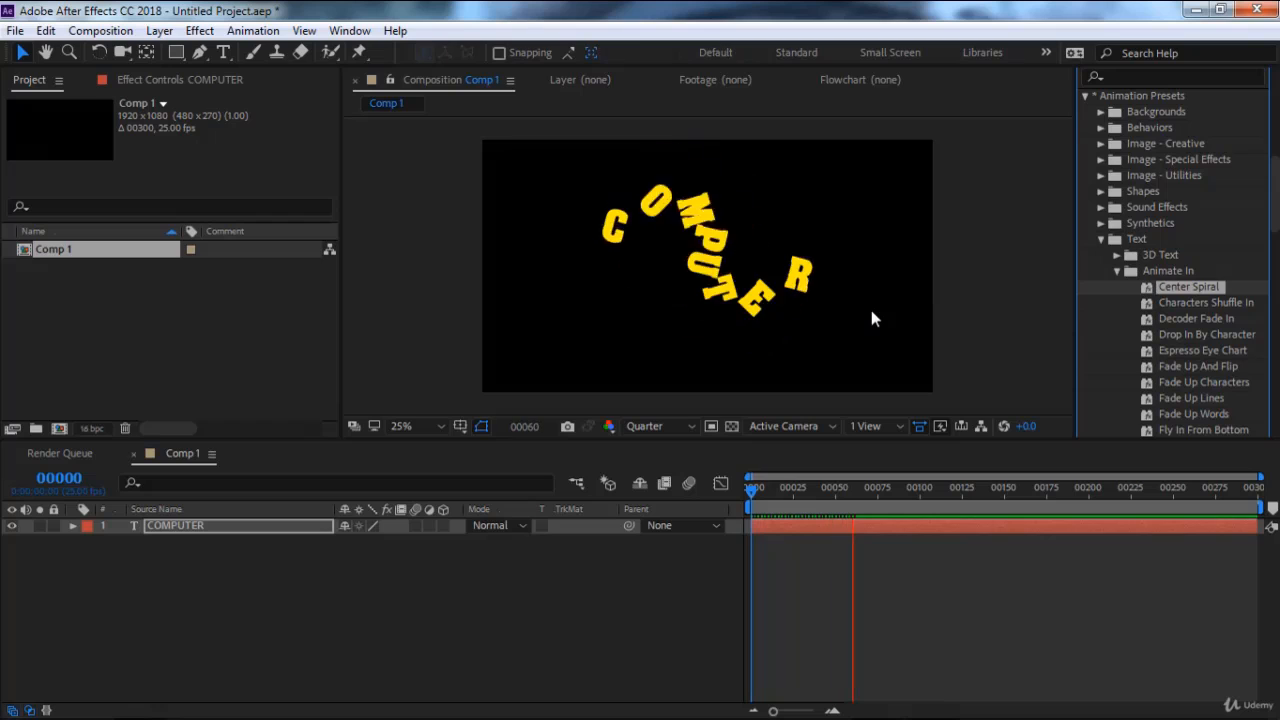
{"action": "key", "text": "space"}
{"action": "left_click_drag", "start_coordinate": [788, 495], "coordinate": [699, 489]}
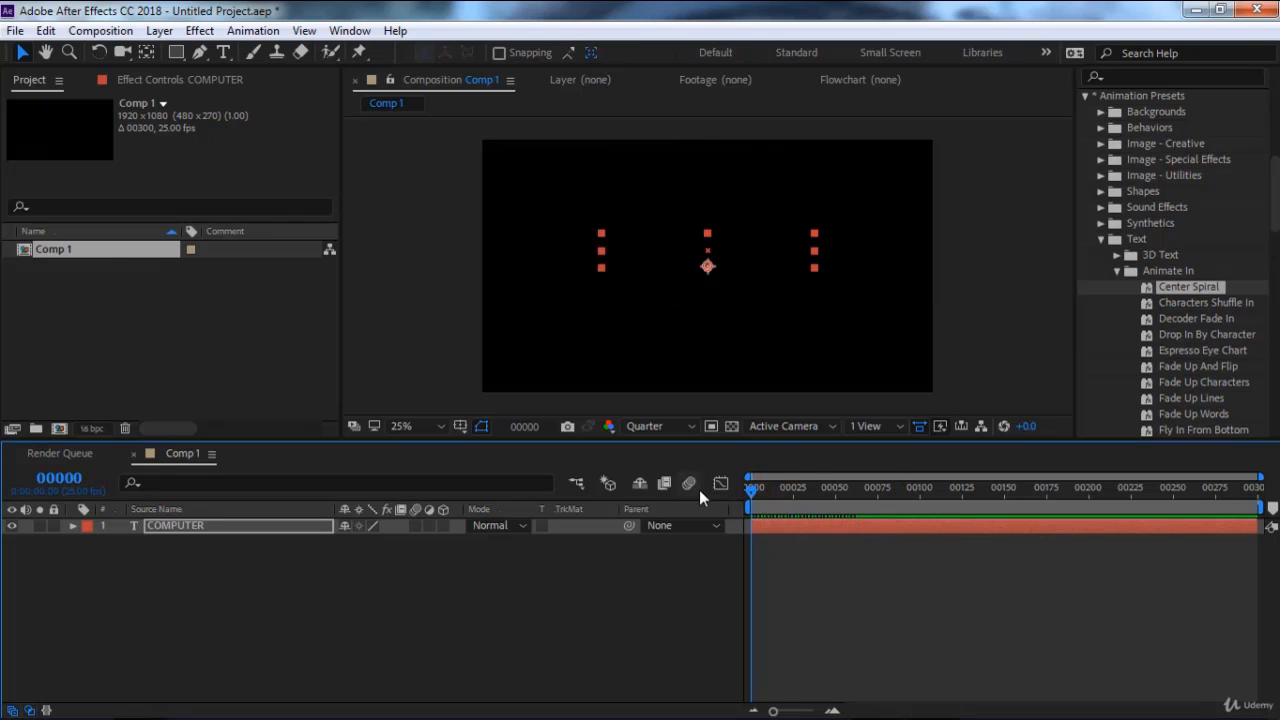
Try the Decoder Fade In preset on the COMPUTER text and preview its animation.
{"action": "double_click", "coordinate": [1188, 318]}
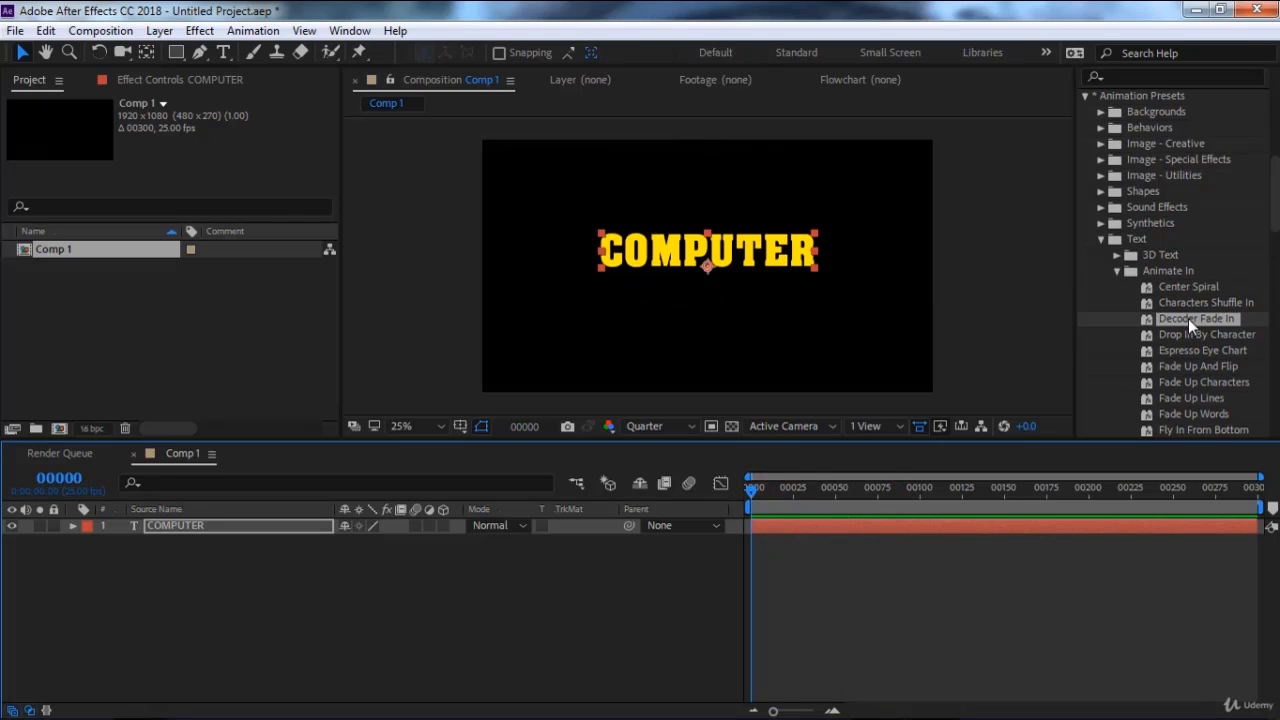
{"action": "key", "text": "space"}
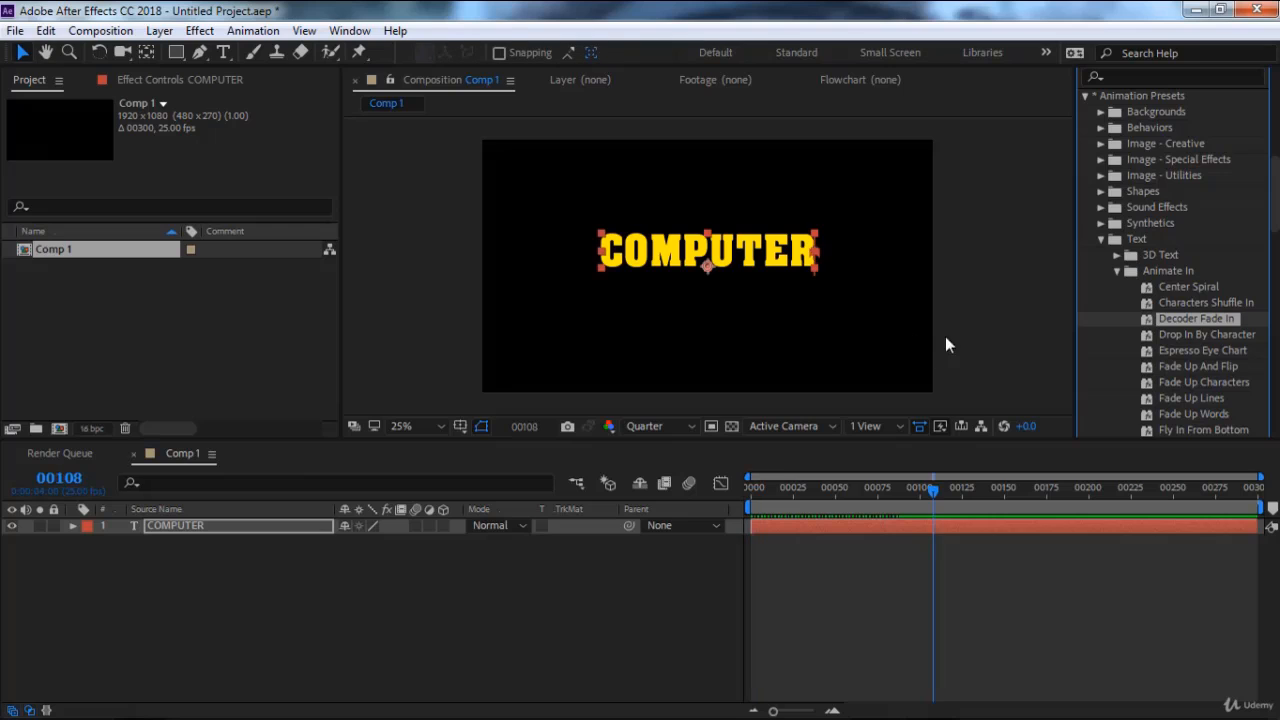
{"action": "key", "text": "space"}
Try the Fade Up And Flip preset on the COMPUTER text, preview it, return to frame 0, and undo it.
{"action": "double_click", "coordinate": [1178, 366]}
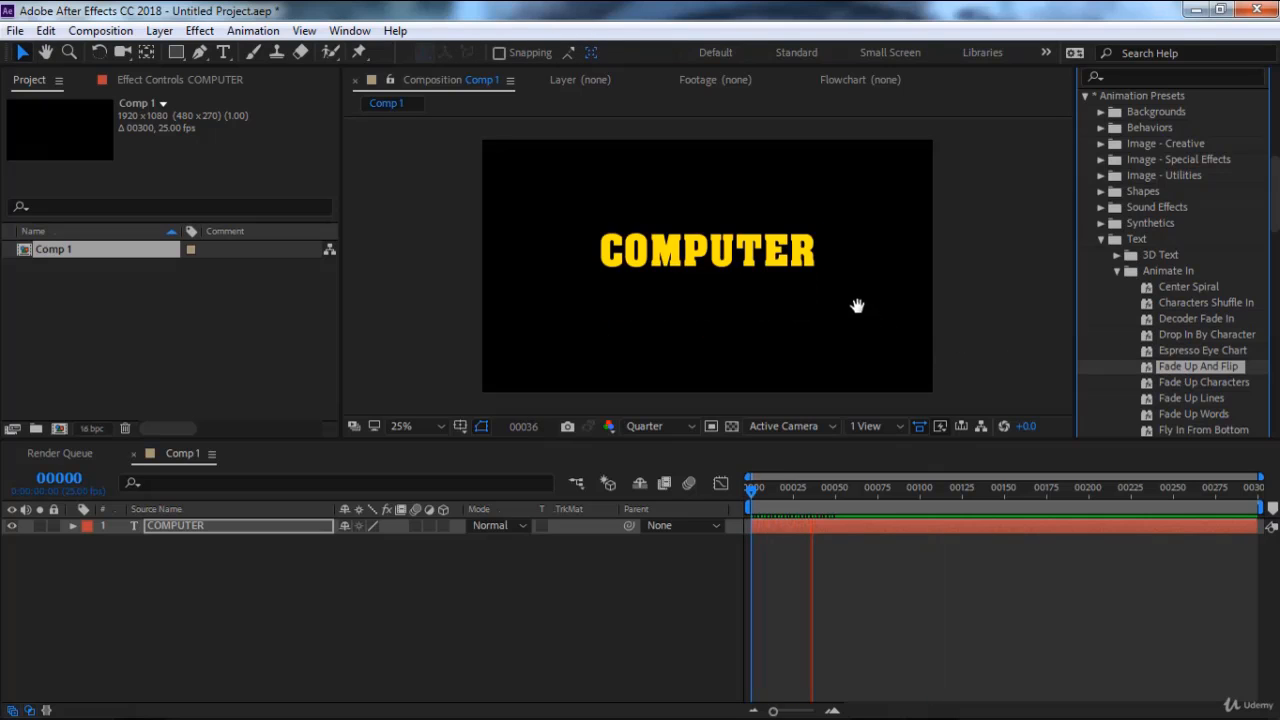
{"action": "key", "text": "space"}
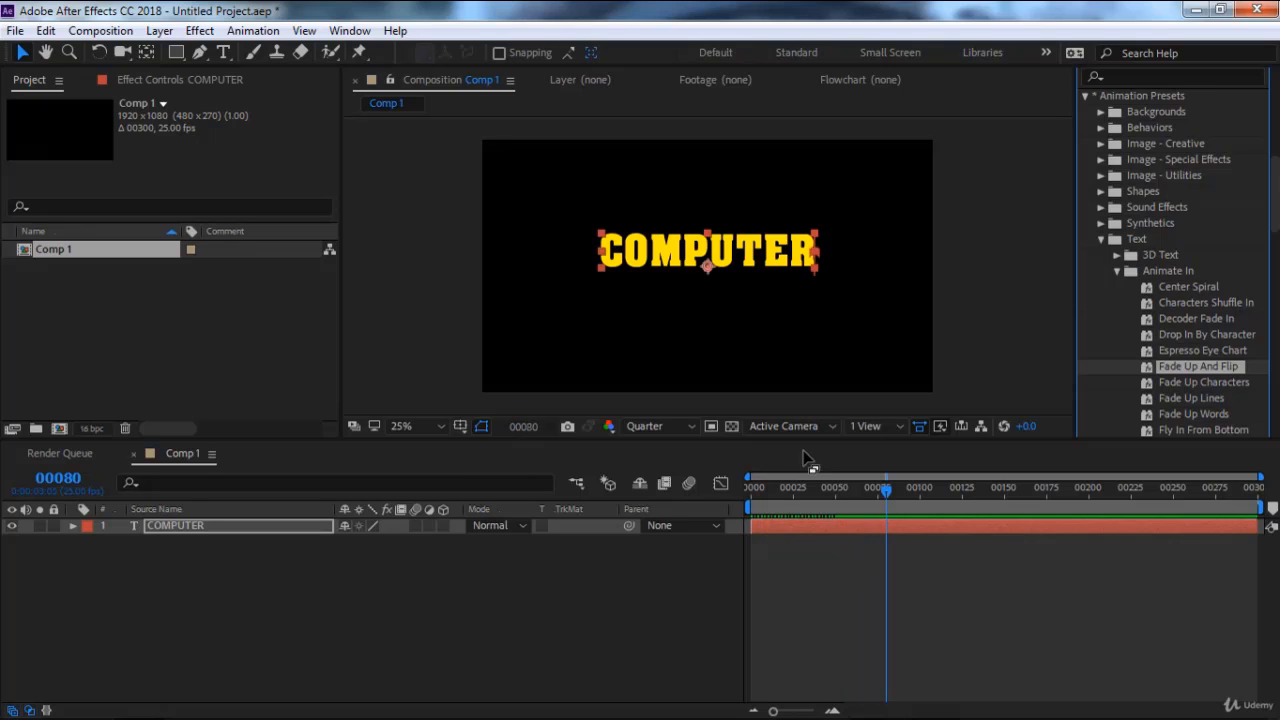
{"action": "left_click", "coordinate": [752, 489]}
{"action": "key", "text": "ctrl+z"}
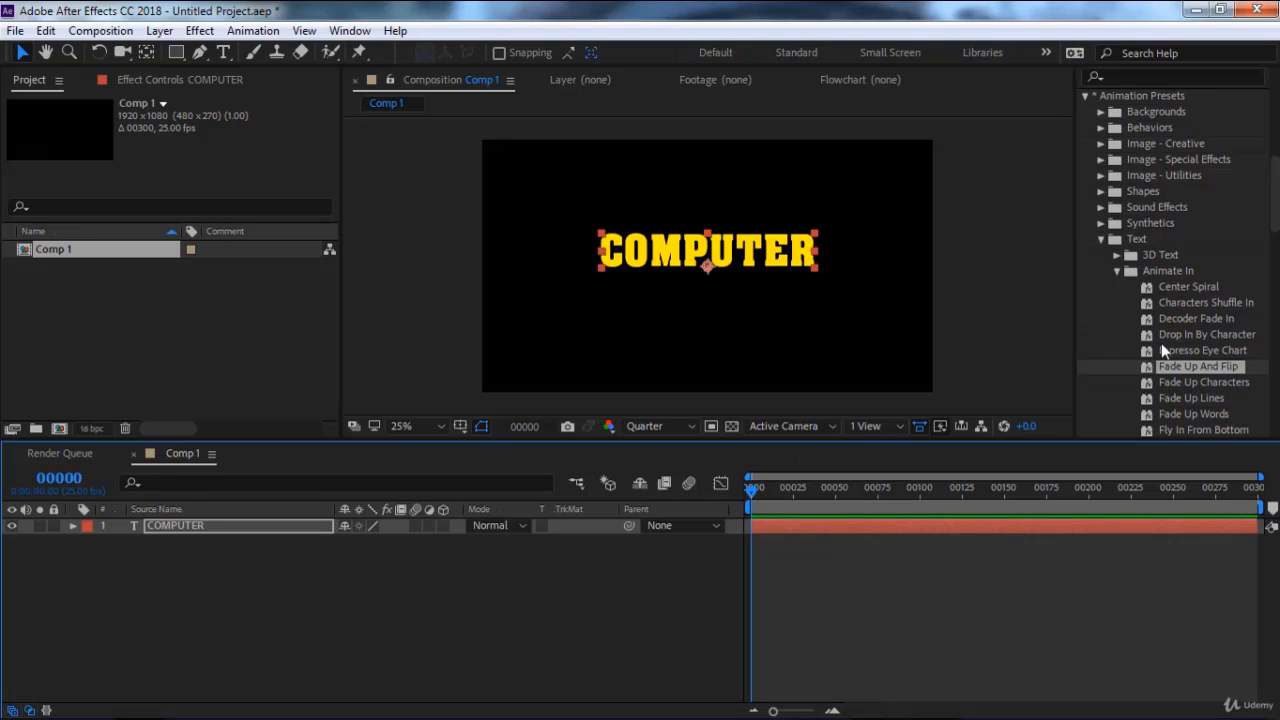
Try the Fade Up Lines preset on the COMPUTER text, preview it, and return to frame 0.
{"action": "double_click", "coordinate": [1171, 398]}
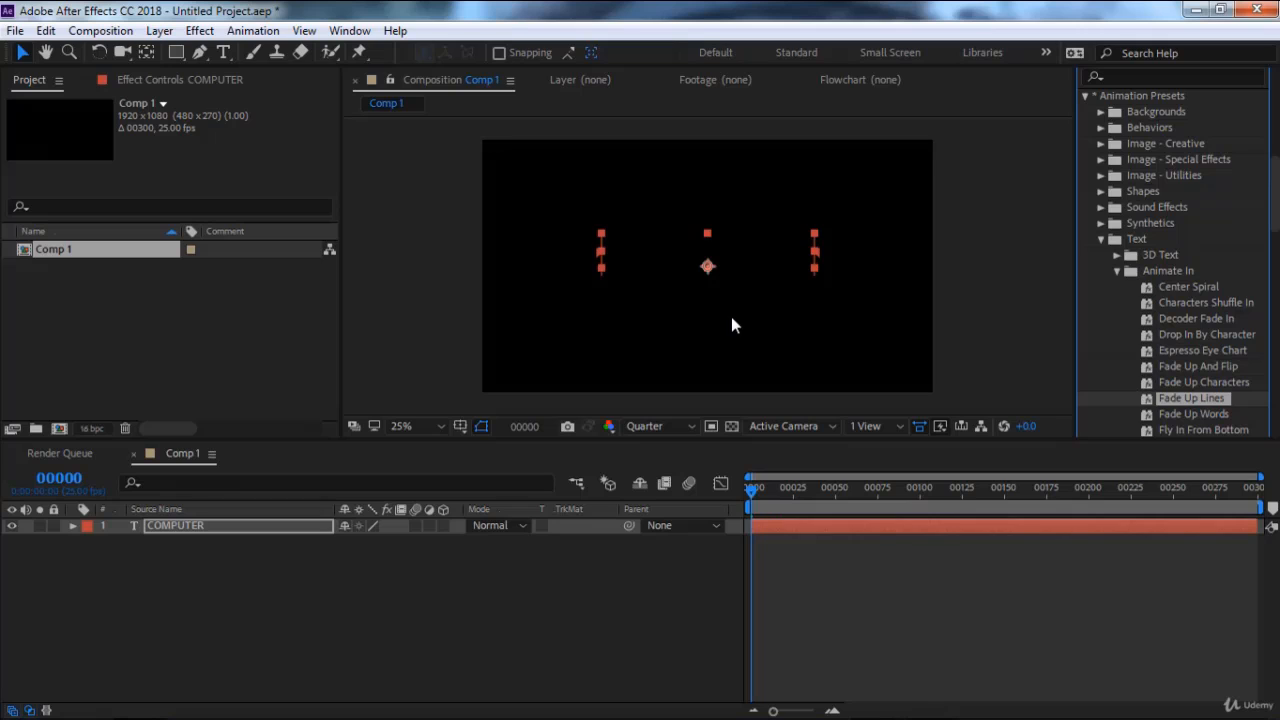
{"action": "key", "text": "space"}
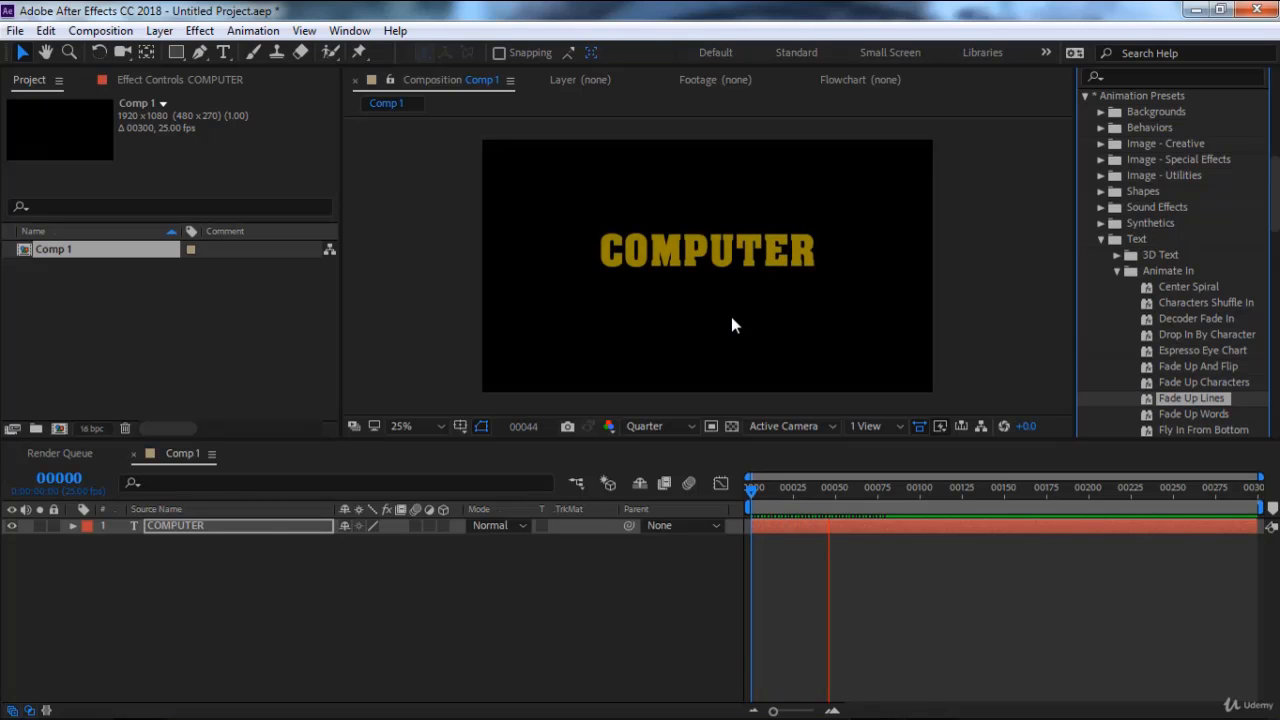
{"action": "key", "text": "space"}
{"action": "key", "text": "Home"}
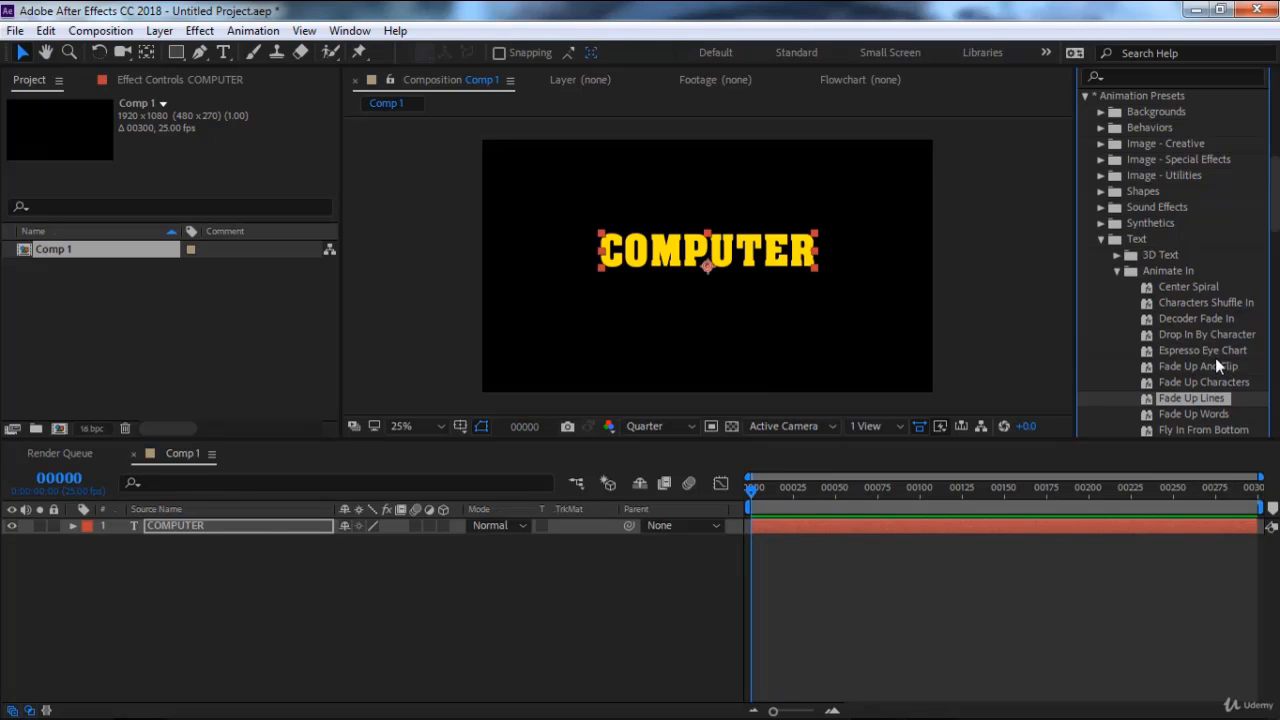
Try the Straight In Multi-Line 2 preset on the COMPUTER text, preview its animation, and return to frame 0.
{"action": "scroll", "coordinate": [1200, 329], "scroll_direction": "down", "scroll_amount": 7}
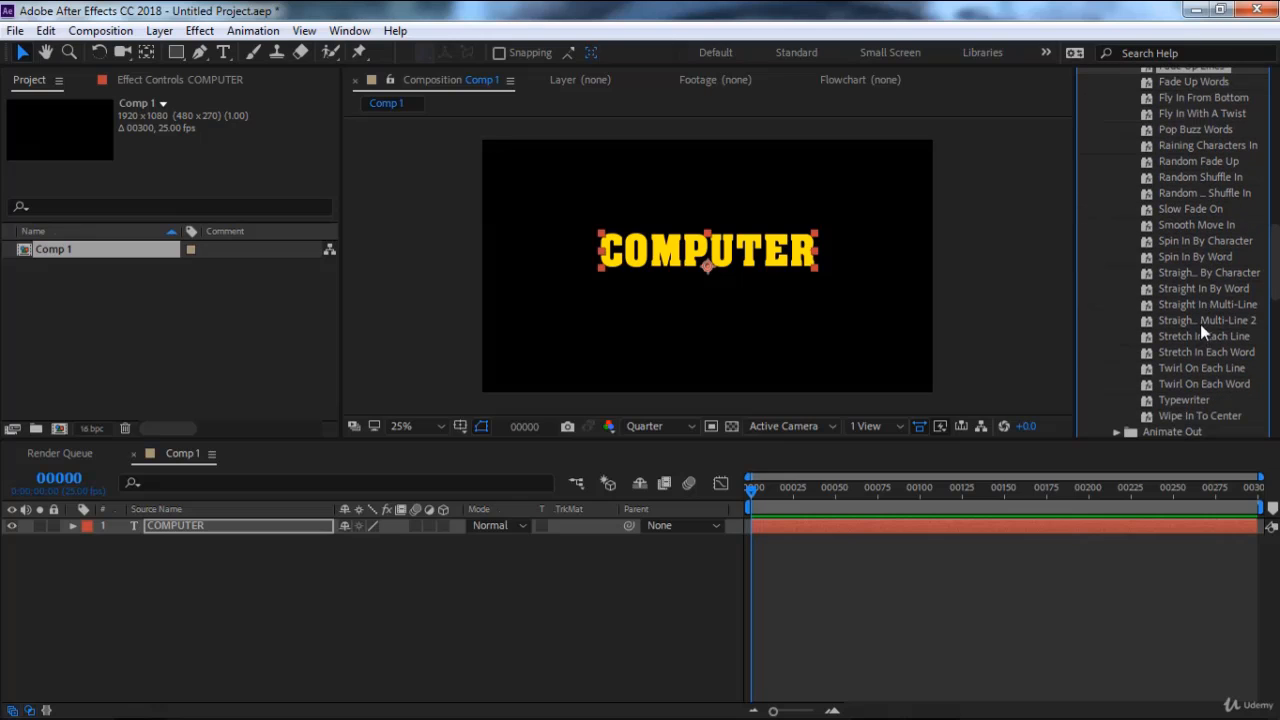
{"action": "double_click", "coordinate": [1200, 321]}
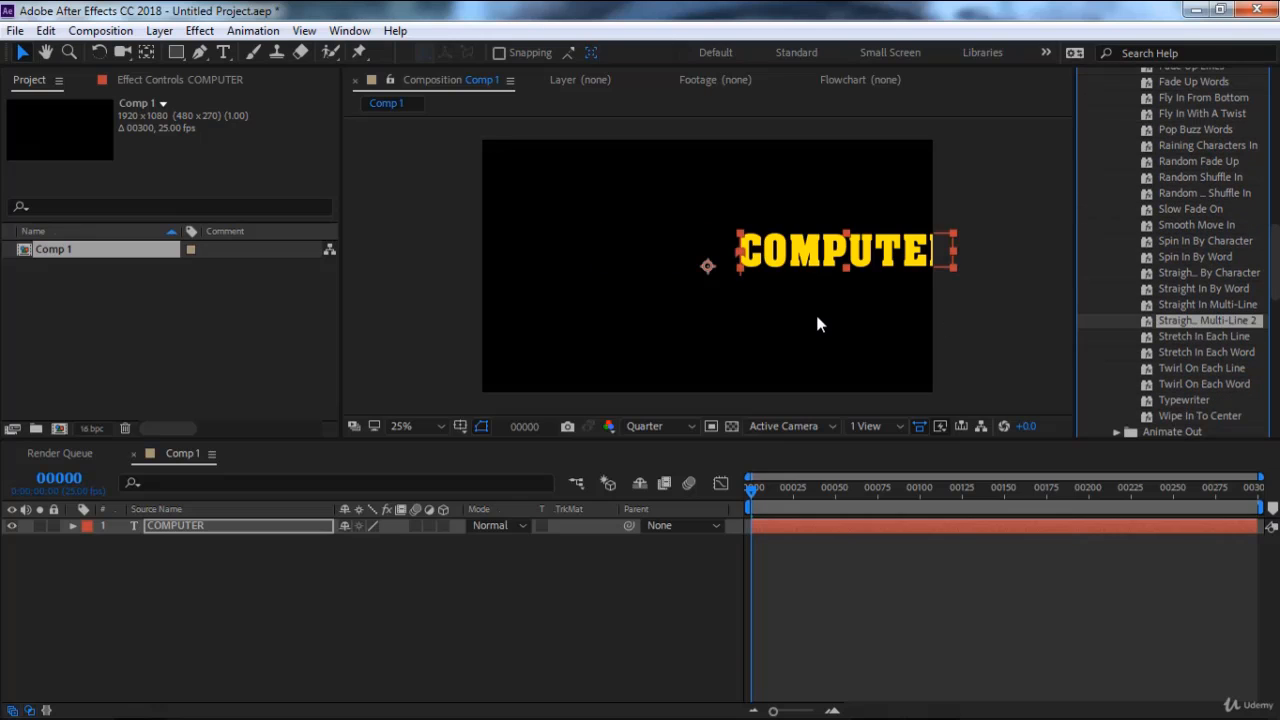
{"action": "key", "text": "space"}
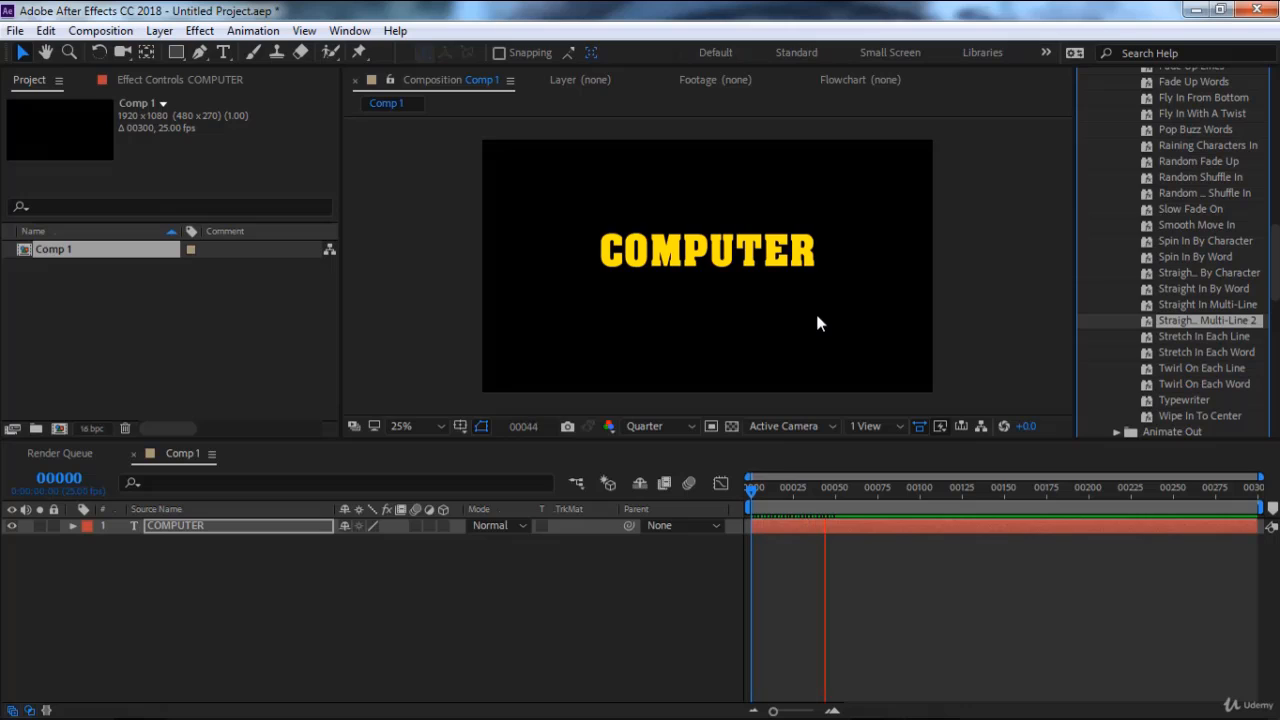
{"action": "key", "text": "space"}
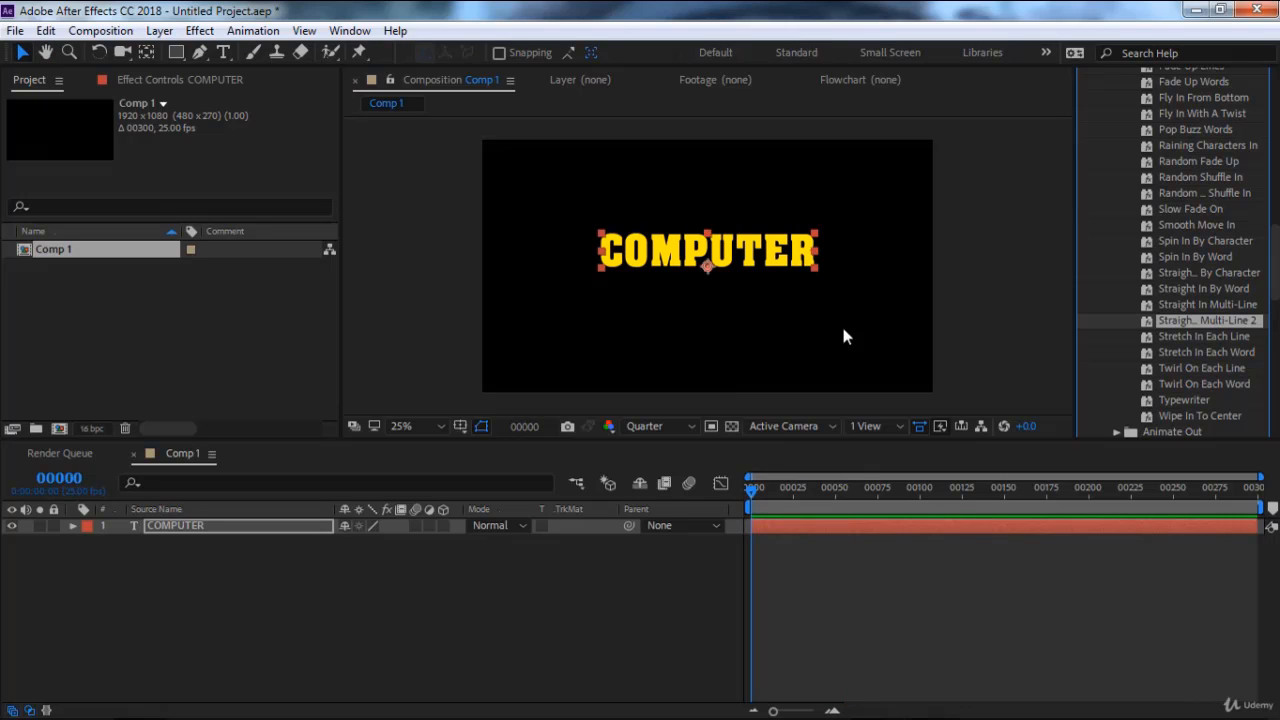
Try the Twirl On Each Line preset on the COMPUTER text, preview it, and return to frame 0.
{"action": "double_click", "coordinate": [1160, 366]}
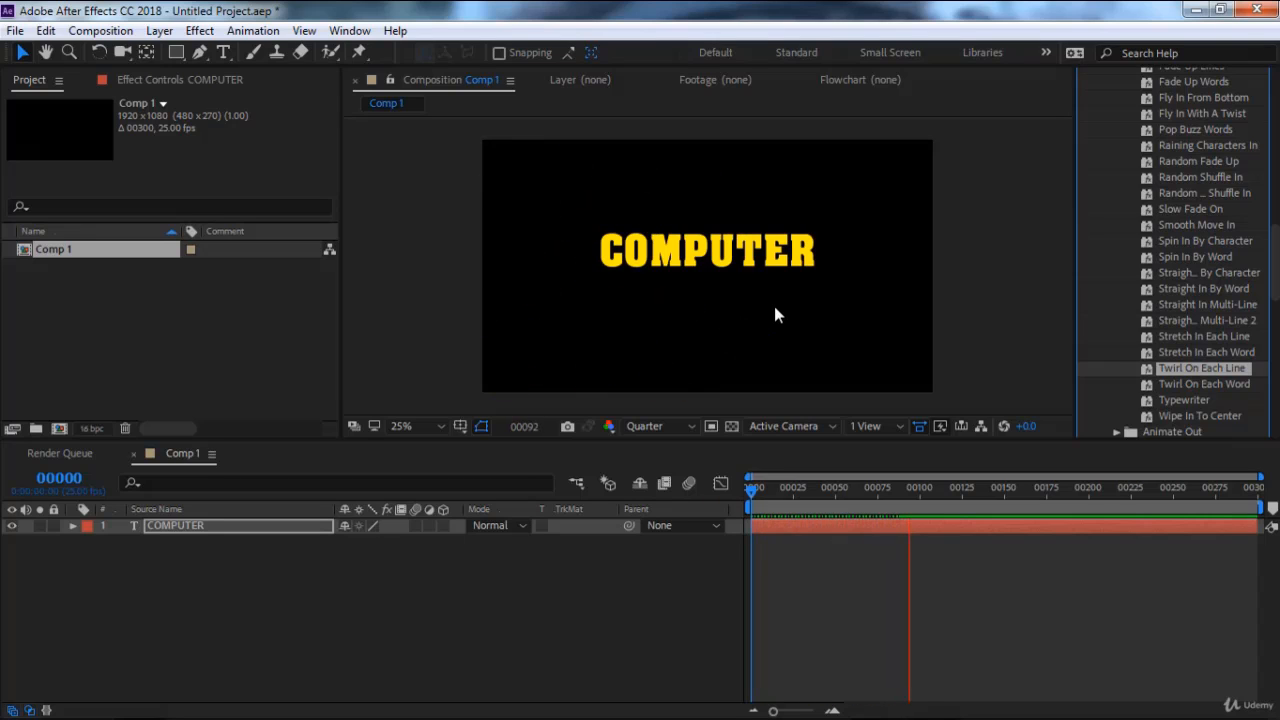
{"action": "key", "text": "space"}
{"action": "key", "text": "Home"}
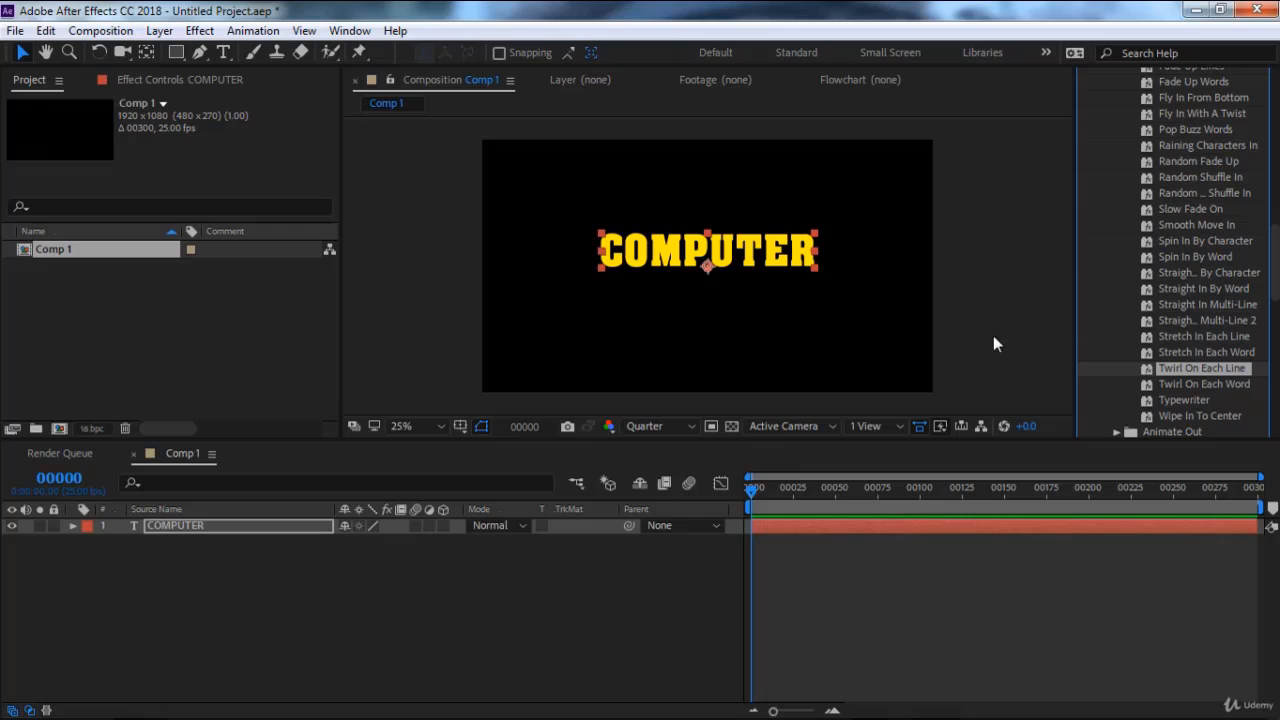
Try the Typewriter preset on the COMPUTER text, preview it, and return to frame 0.
{"action": "scroll", "coordinate": [1183, 345], "scroll_direction": "down", "scroll_amount": 3}
{"action": "double_click", "coordinate": [1184, 327]}
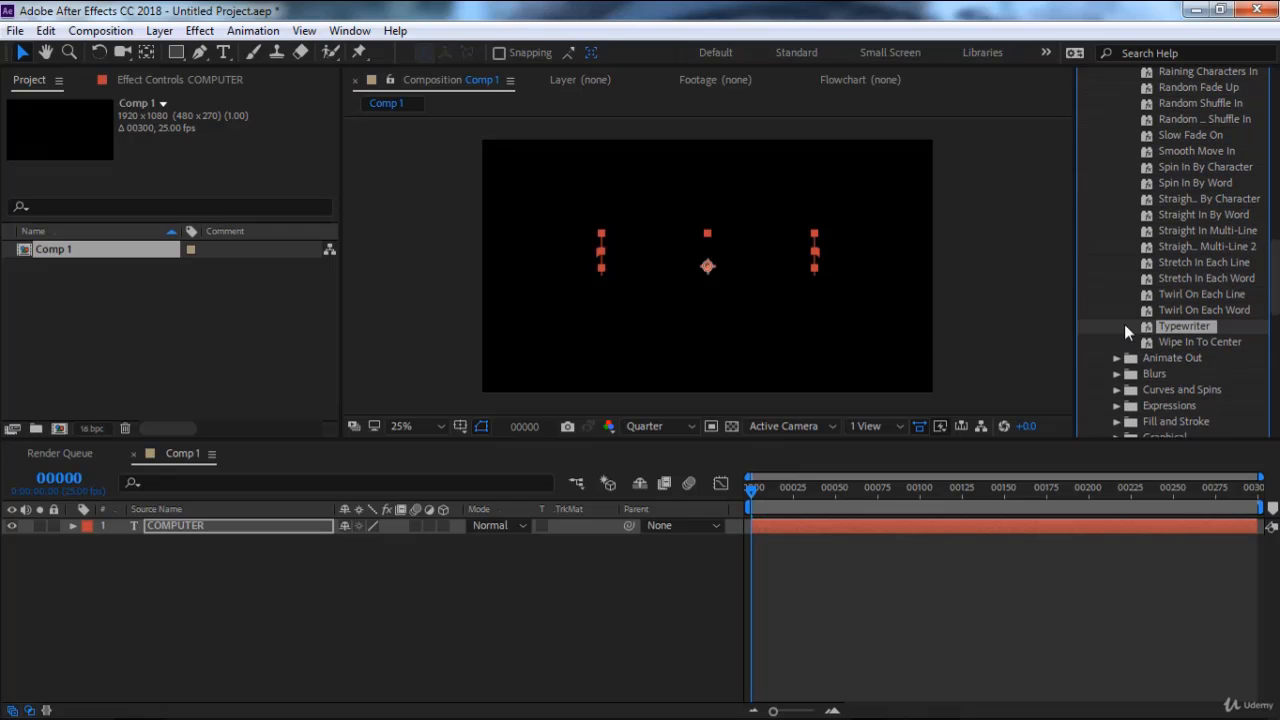
{"action": "key", "text": "space"}
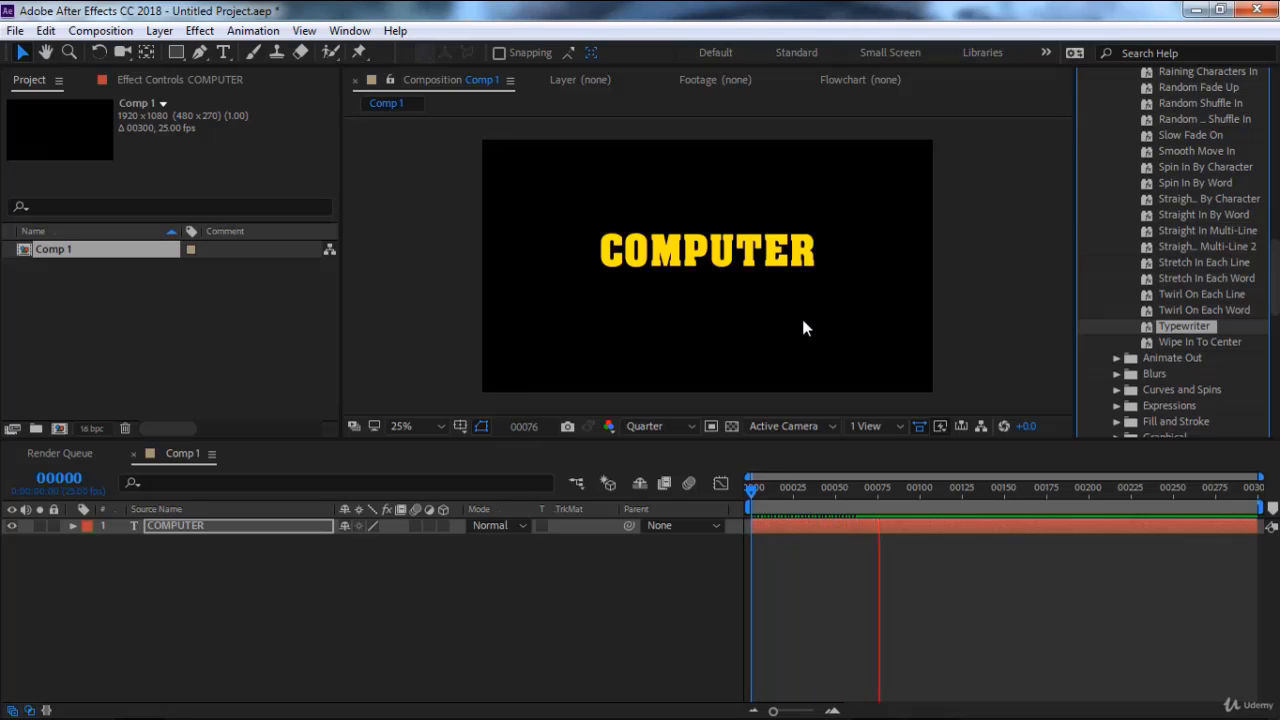
{"action": "key", "text": "space"}
Try the Wipe In To Center preset on the COMPUTER text, preview it, and return to frame 0.
{"action": "double_click", "coordinate": [1183, 343]}
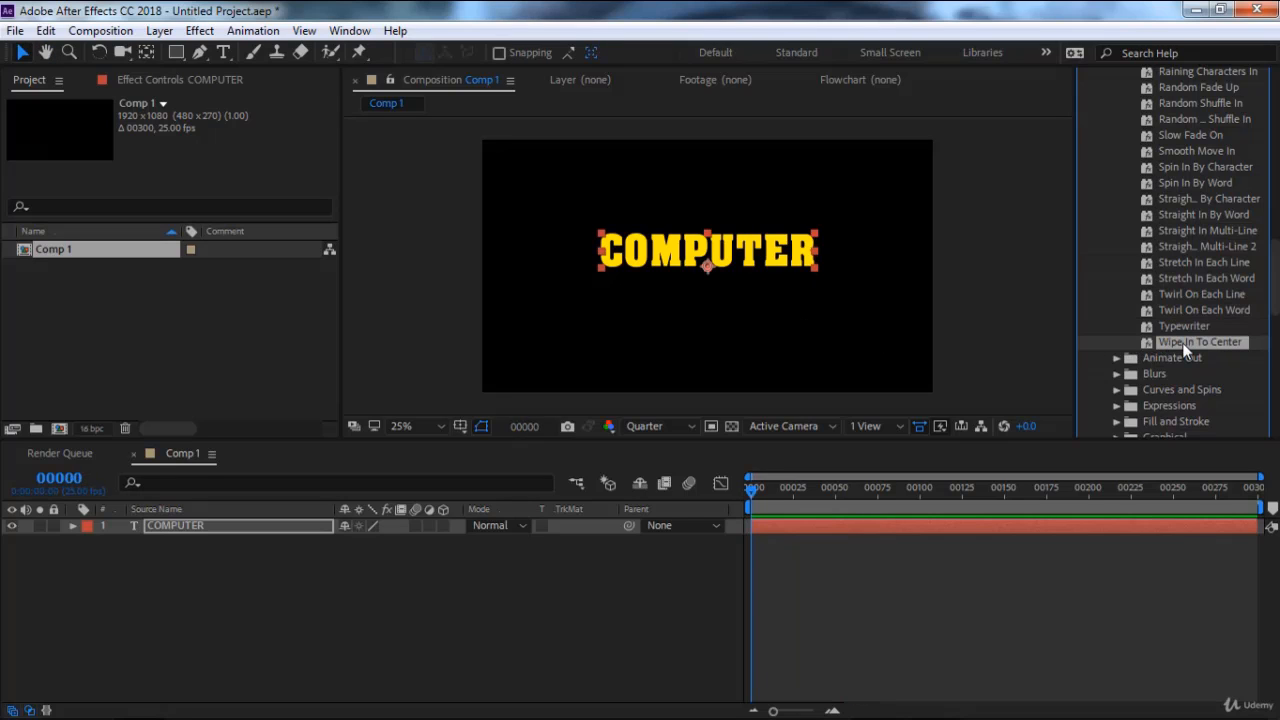
{"action": "key", "text": "space"}
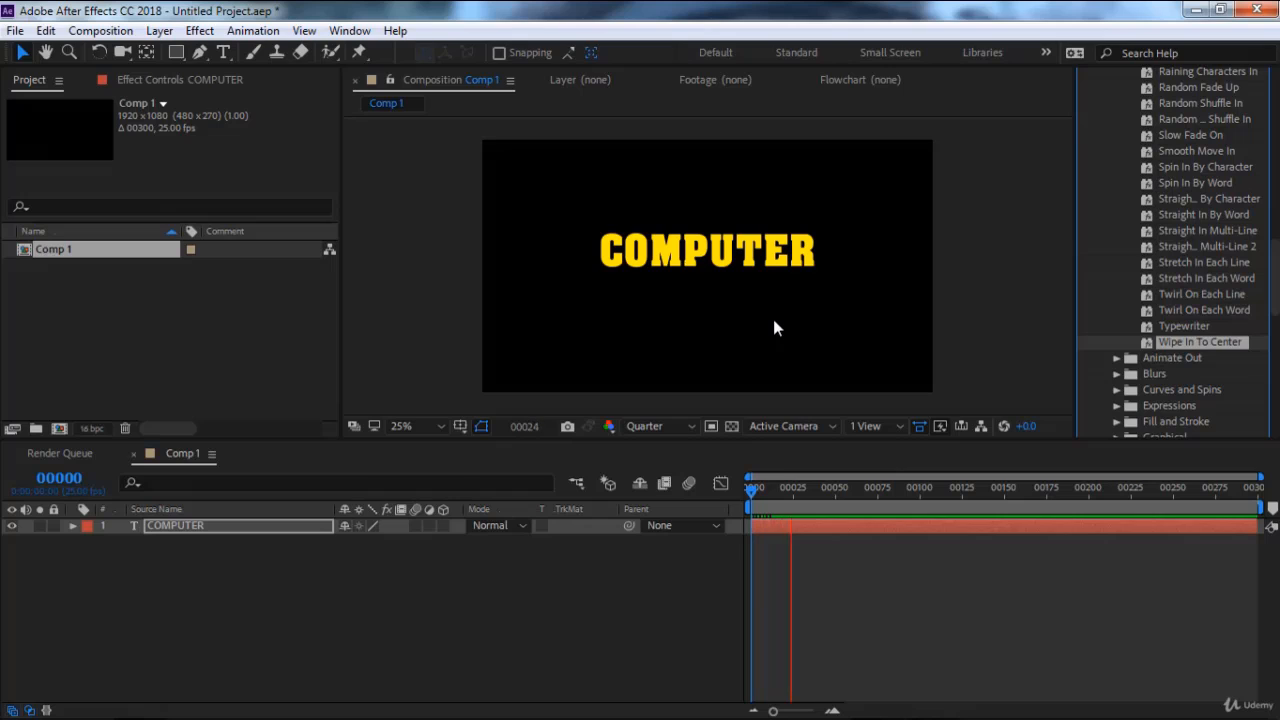
{"action": "key", "text": "space"}
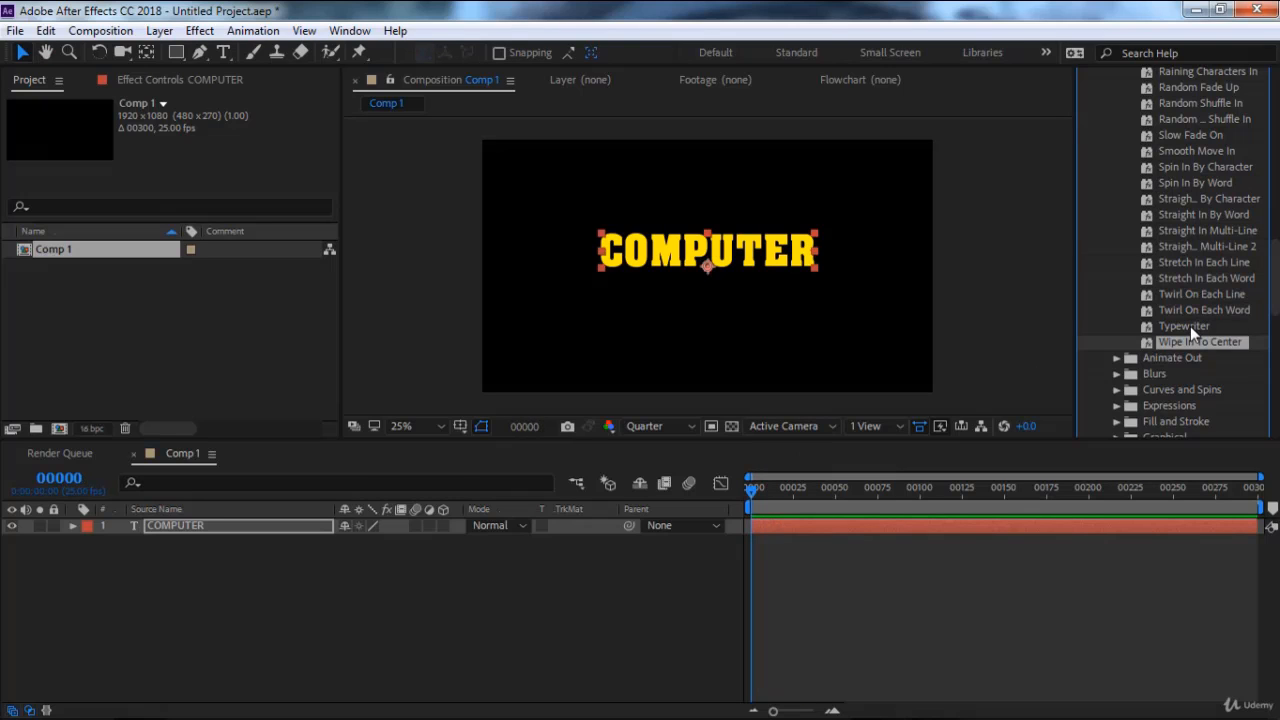
Expand the Animate Out presets, try Encoder Fade Out on the COMPUTER text, and preview it.
{"action": "scroll", "coordinate": [1139, 329], "scroll_direction": "down", "scroll_amount": 2}
{"action": "left_click", "coordinate": [1117, 321]}
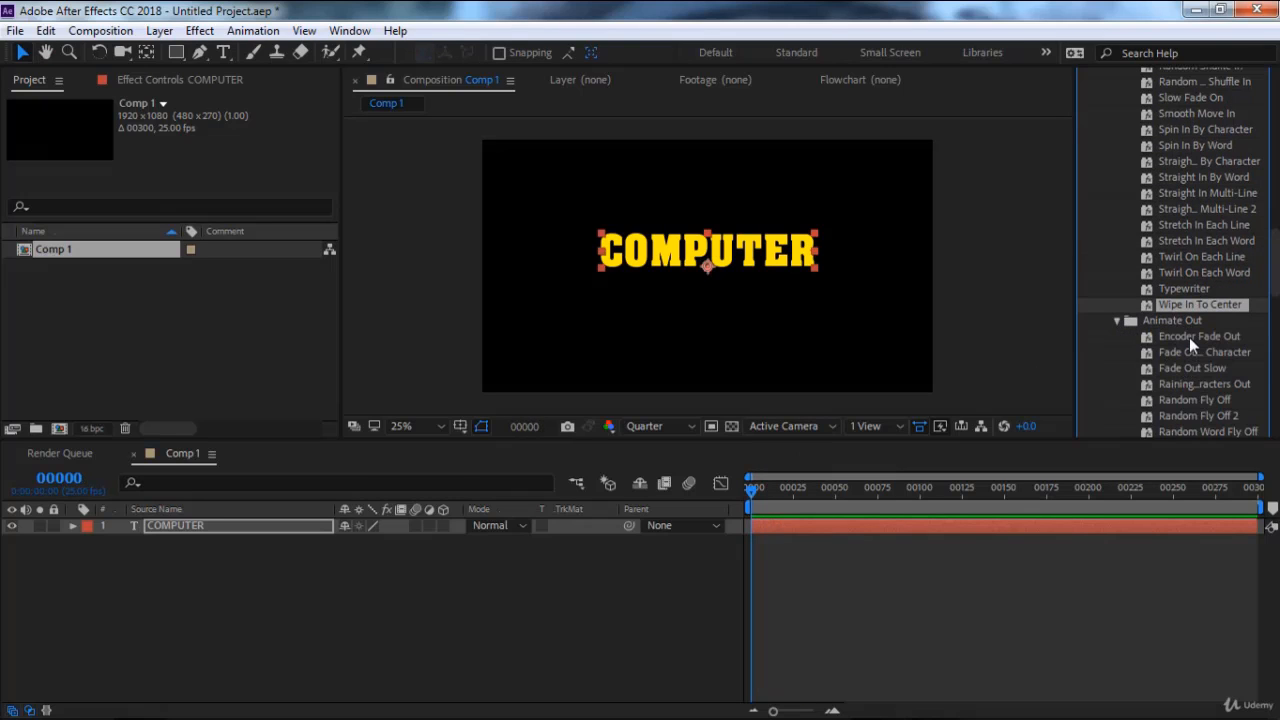
{"action": "double_click", "coordinate": [1189, 337]}
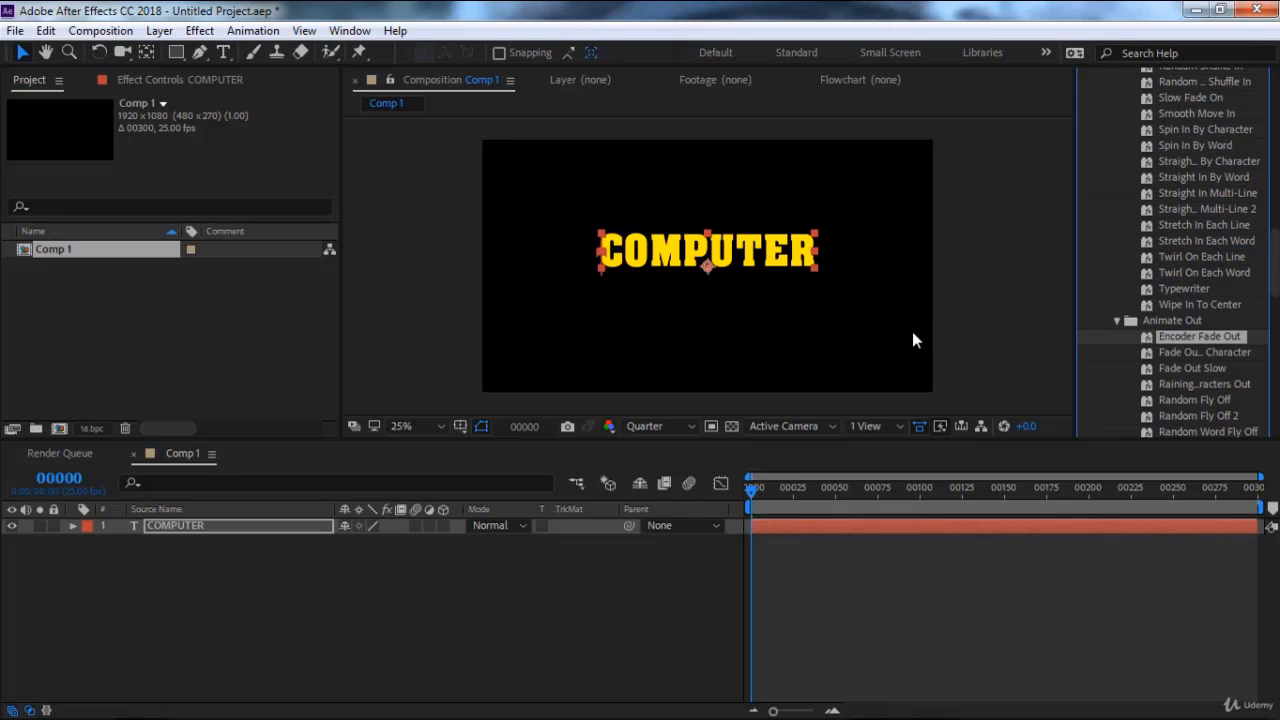
{"action": "key", "text": "space"}
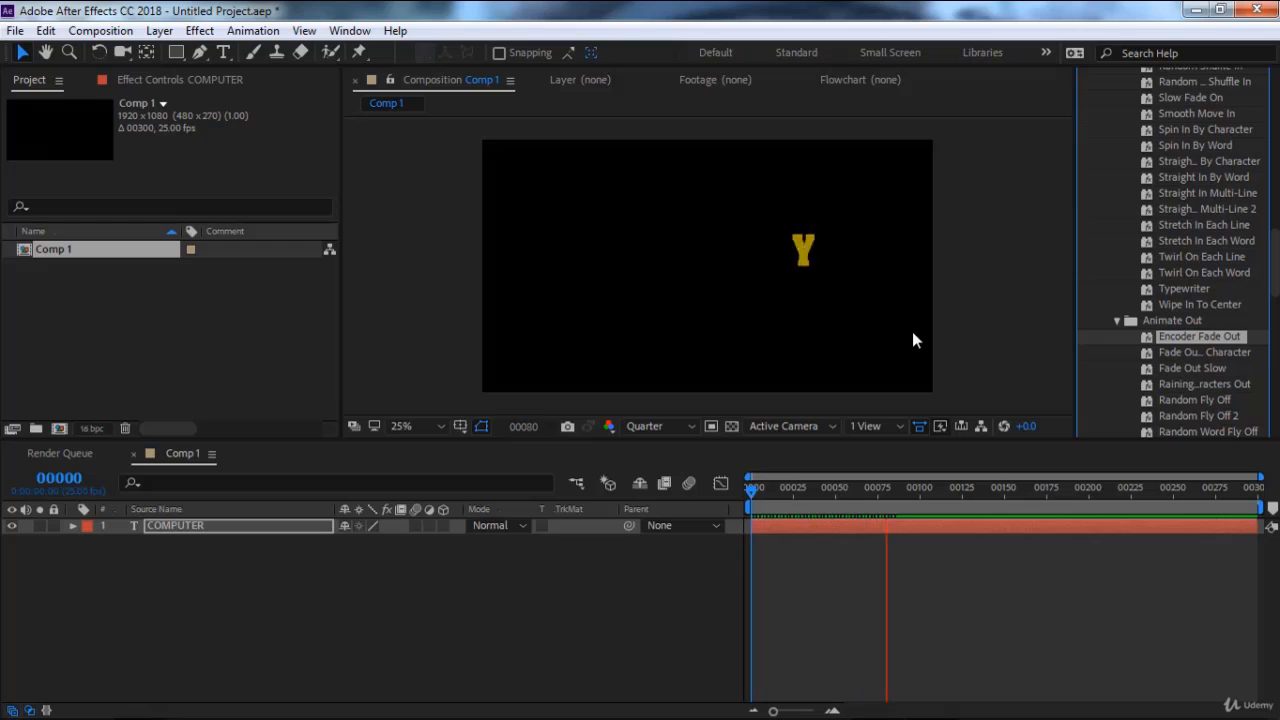
{"action": "key", "text": "space"}
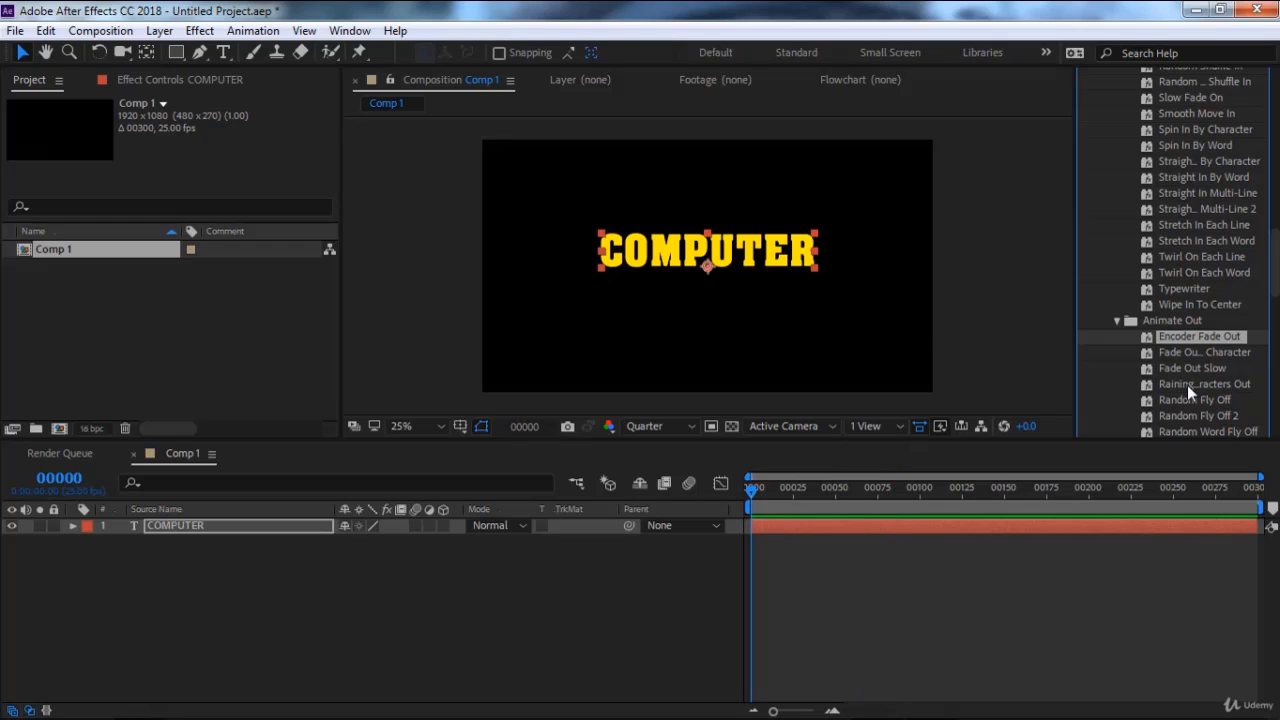
Try the Raining Characters Out preset on the COMPUTER text, preview it, and undo it.
{"action": "double_click", "coordinate": [1187, 385]}
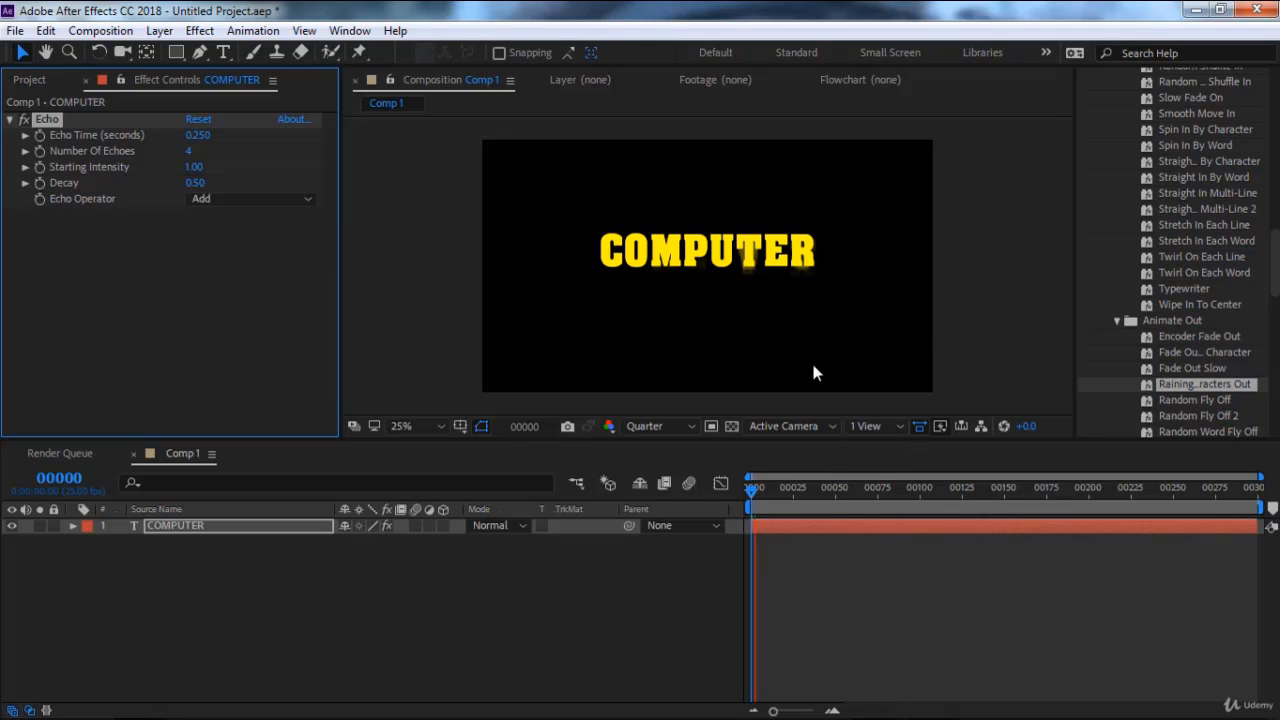
{"action": "key", "text": "space"}
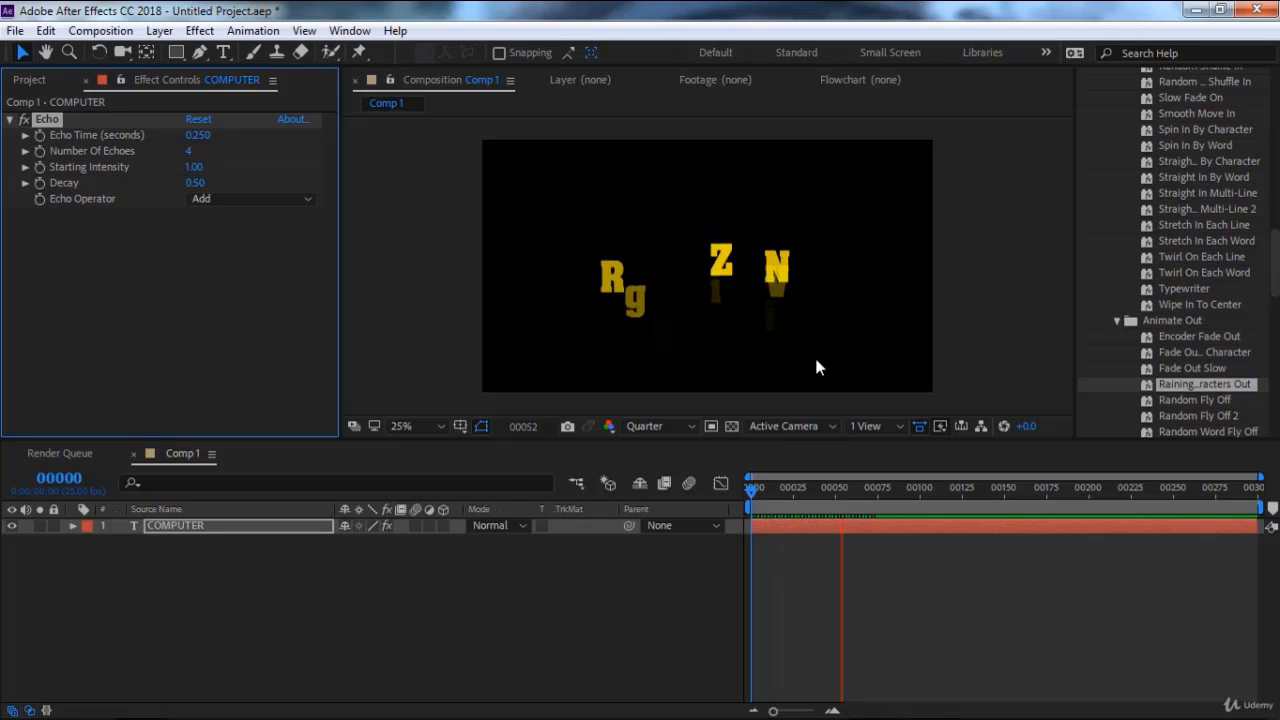
{"action": "key", "text": "space"}
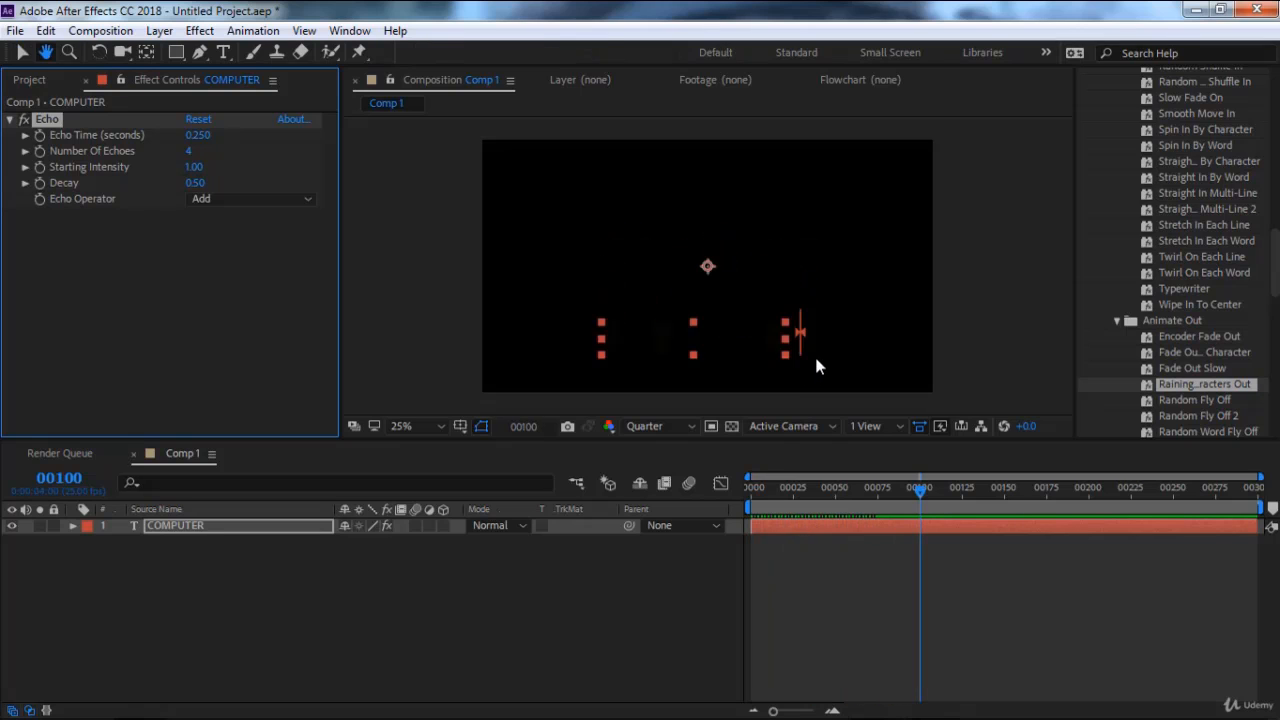
{"action": "key", "text": "ctrl+z"}
Try the Animate Out preset that slides the COMPUTER text off by character, preview it, and undo it.
{"action": "scroll", "coordinate": [1200, 376], "scroll_direction": "down", "scroll_amount": 3}
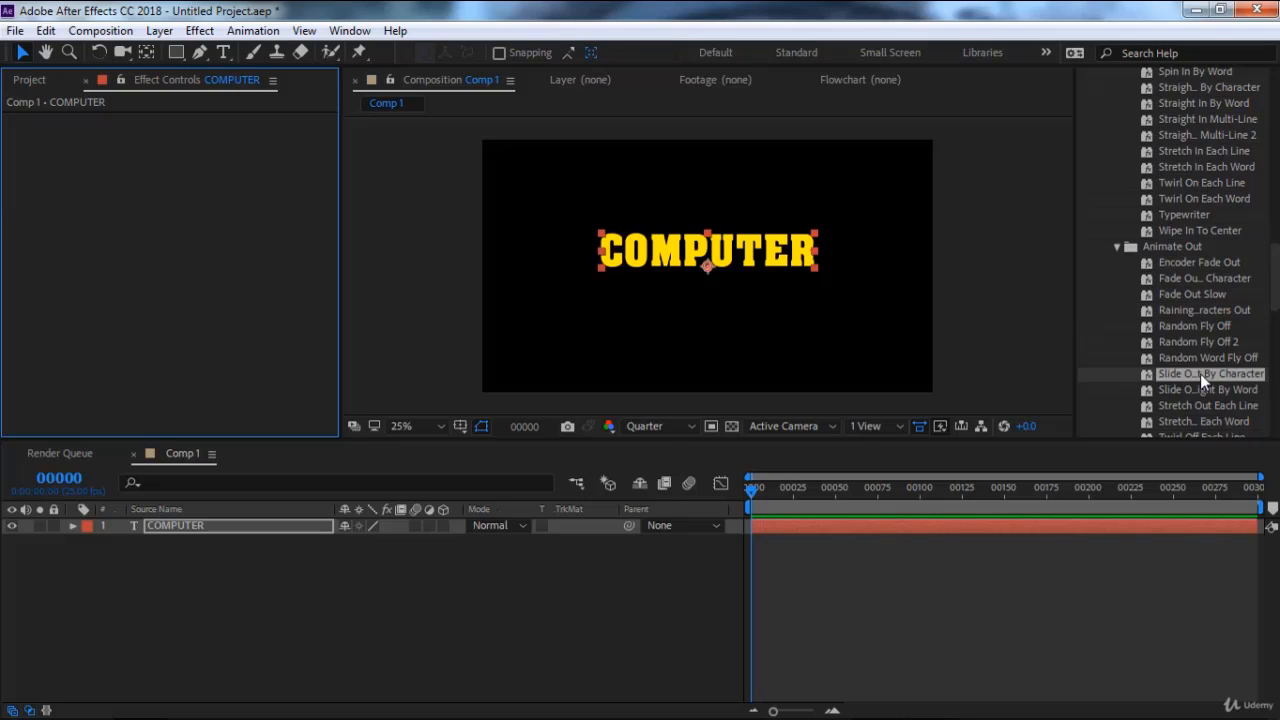
{"action": "double_click", "coordinate": [1200, 373]}
{"action": "key", "text": "space"}
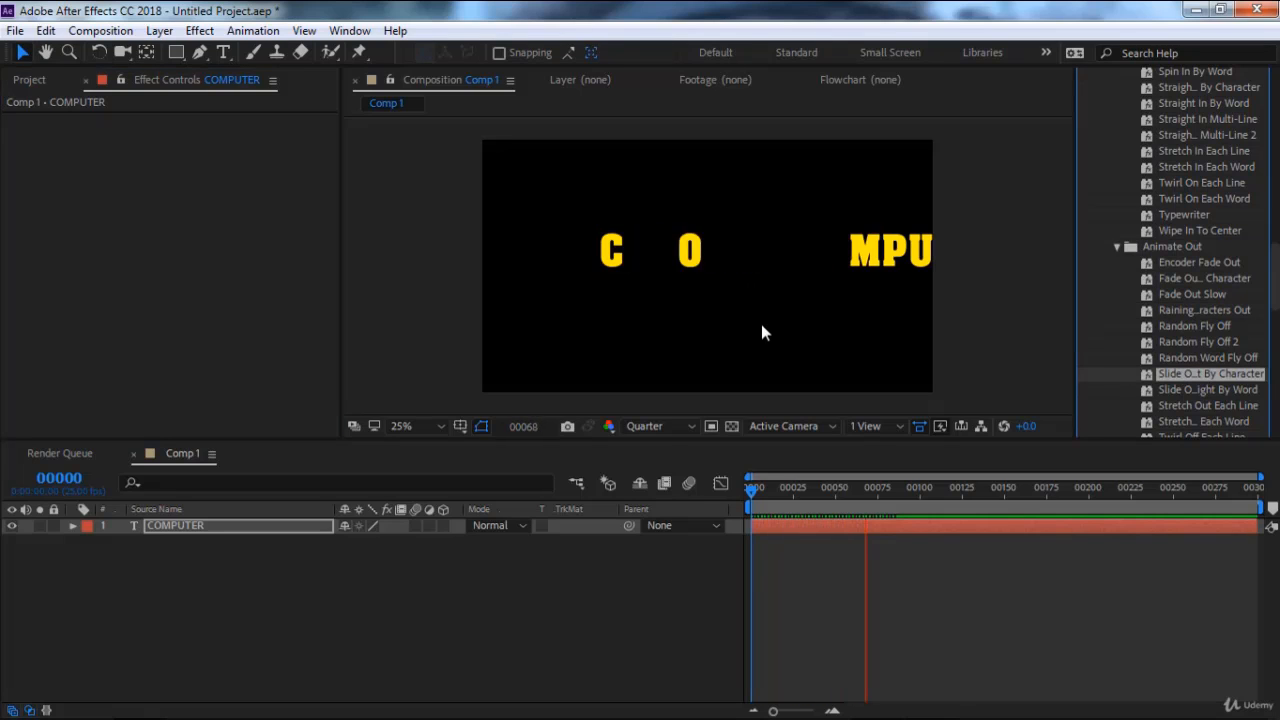
{"action": "key", "text": "space"}
{"action": "key", "text": "ctrl+z"}
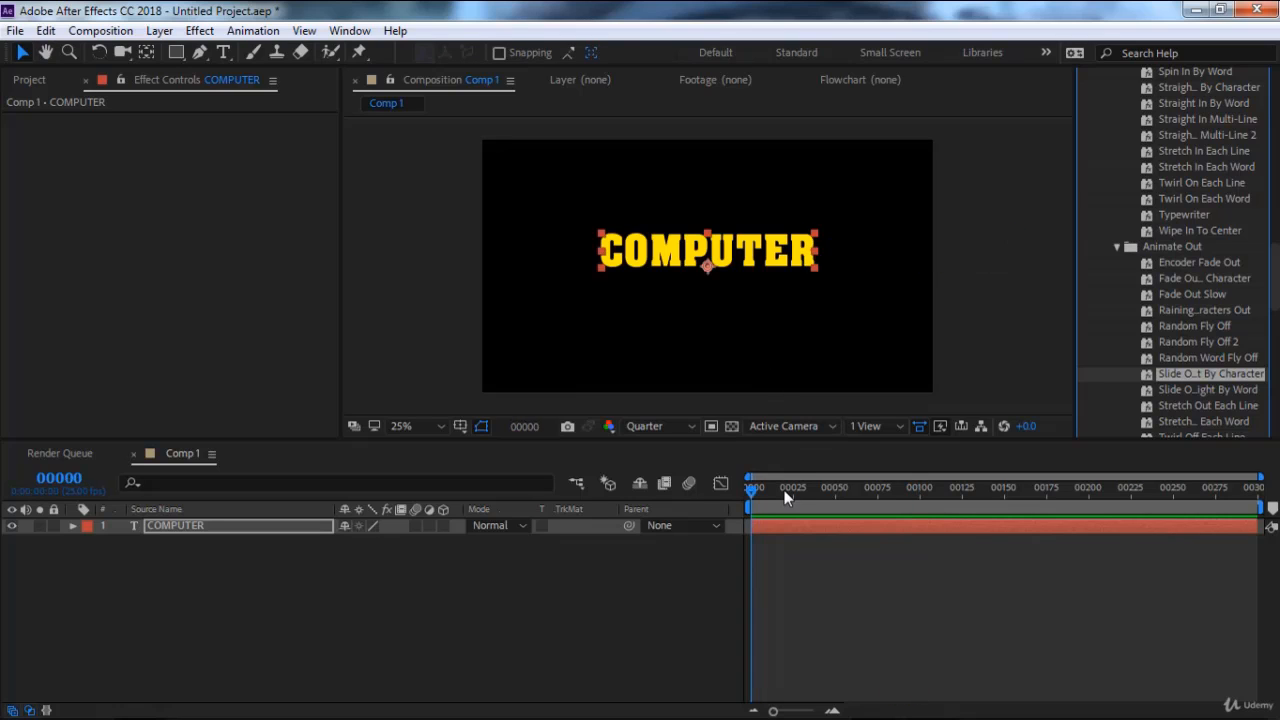
Try the Twirl Off Each Word preset on the COMPUTER text, preview it, and return to frame 0.
{"action": "scroll", "coordinate": [1199, 405], "scroll_direction": "down", "scroll_amount": 3}
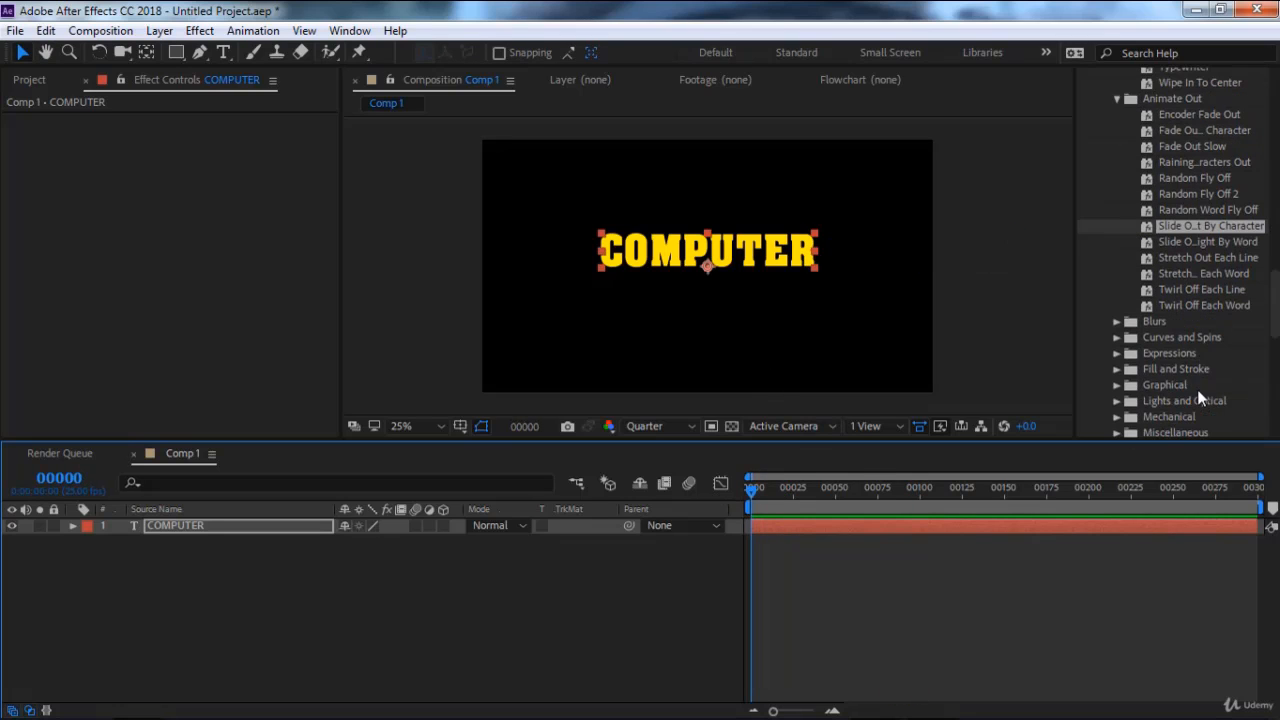
{"action": "left_click", "coordinate": [1186, 306]}
{"action": "left_click_drag", "start_coordinate": [1152, 313], "coordinate": [774, 342]}
{"action": "key", "text": "space"}
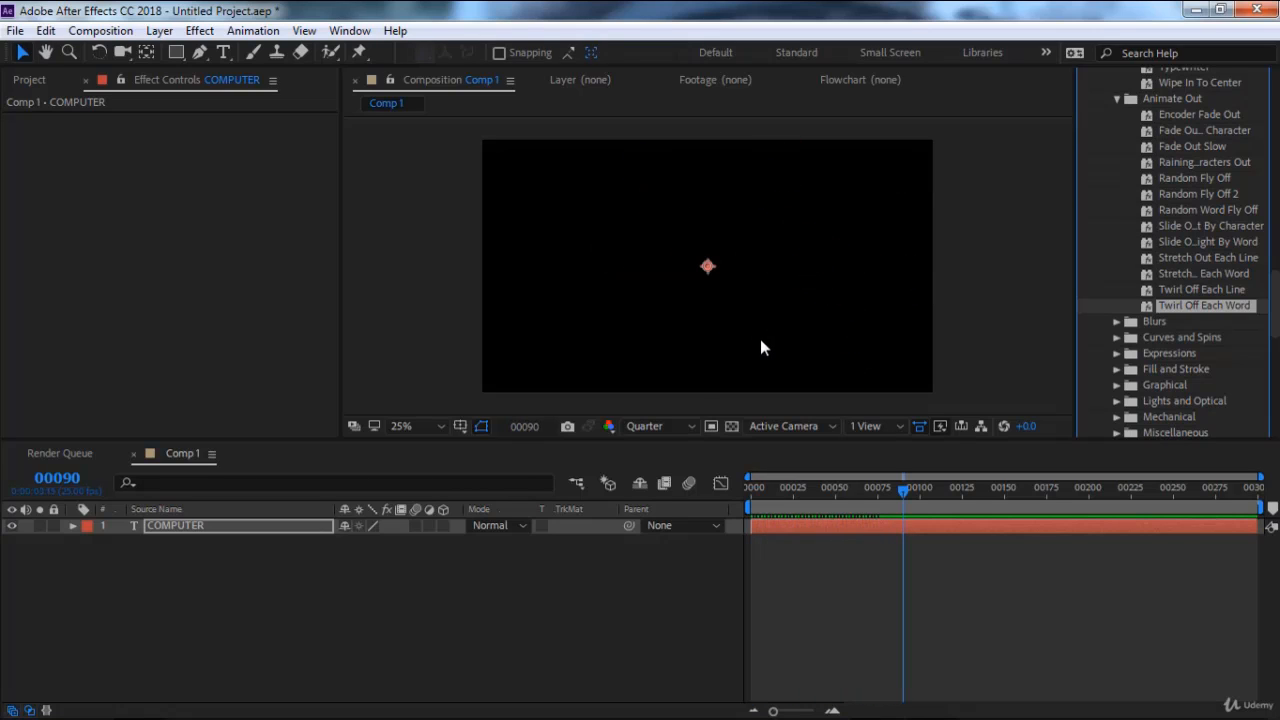
{"action": "key", "text": "space"}
Collapse the Animate In presets and the Text presets folder.
{"action": "scroll", "coordinate": [1172, 340], "scroll_direction": "down", "scroll_amount": 1}
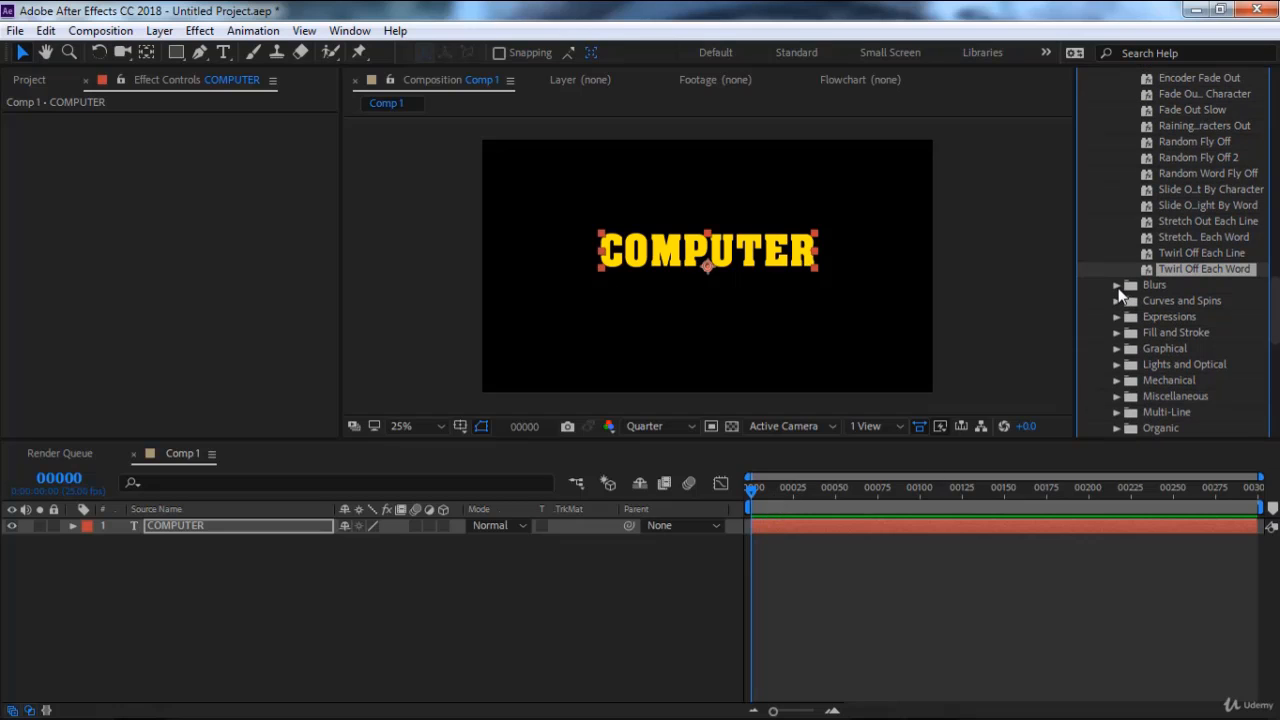
{"action": "scroll", "coordinate": [1118, 288], "scroll_direction": "up", "scroll_amount": 6}
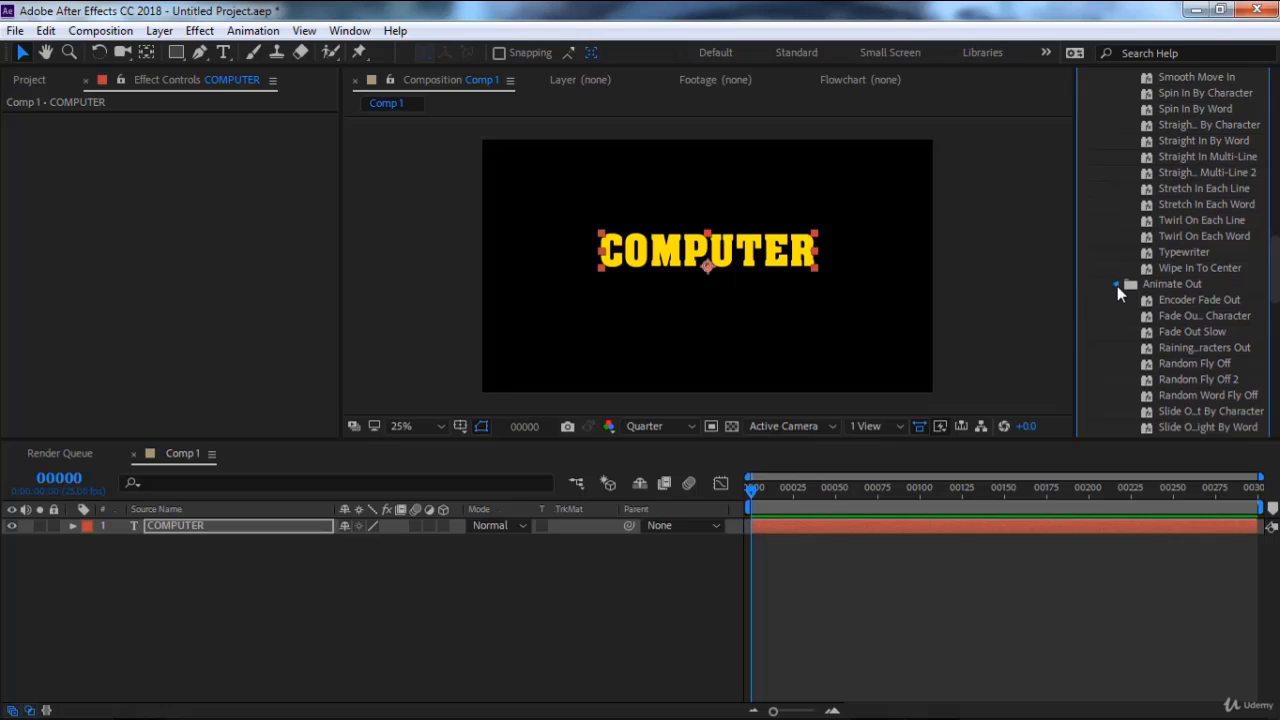
{"action": "scroll", "coordinate": [1117, 286], "scroll_direction": "up", "scroll_amount": 12}
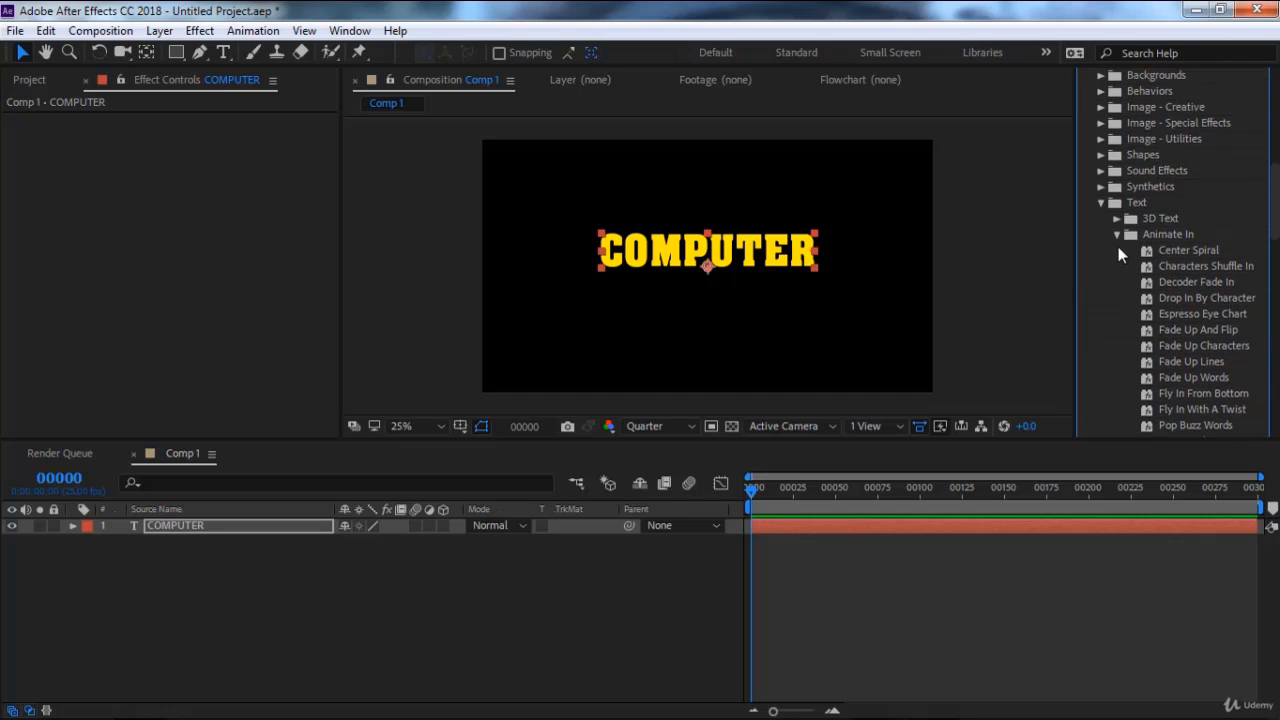
{"action": "left_click", "coordinate": [1117, 235]}
{"action": "left_click", "coordinate": [1101, 203]}
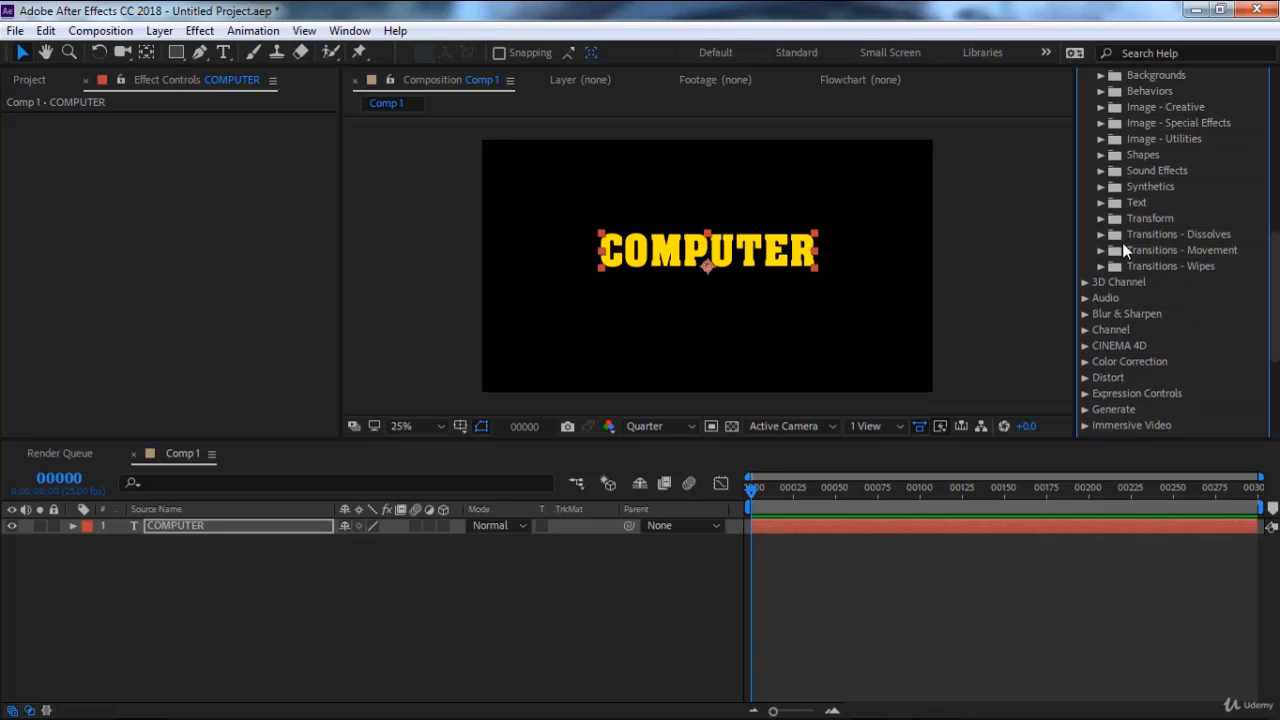
Expand the Transitions - Wipes presets, apply Band Wipe - build NTSC to the COMPUTER text, and preview it.
{"action": "left_click", "coordinate": [1100, 268]}
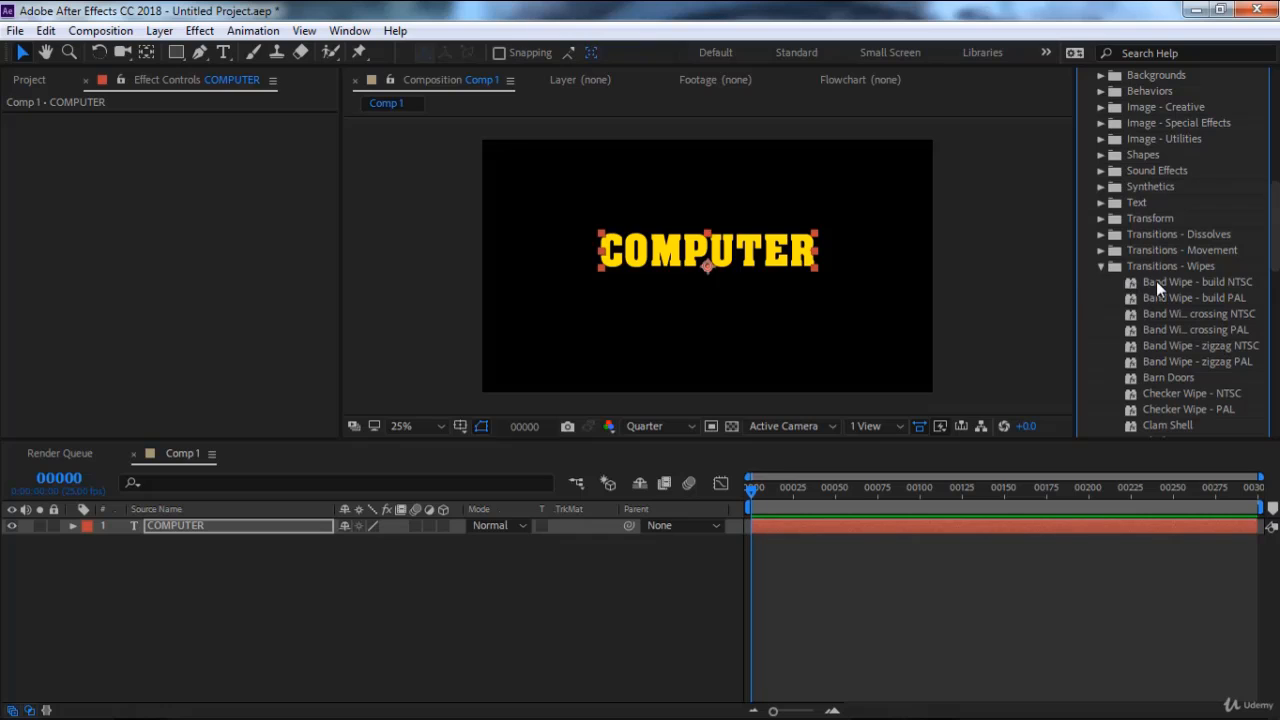
{"action": "double_click", "coordinate": [1156, 281]}
{"action": "key", "text": "space"}
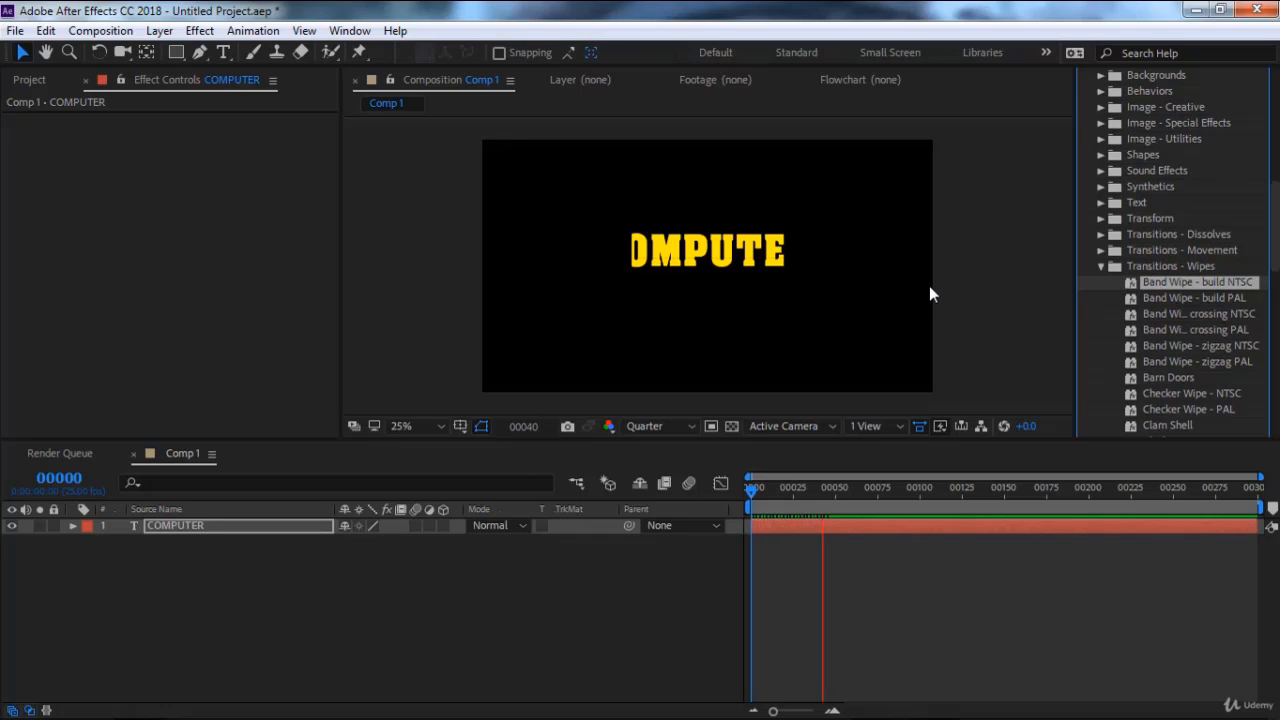
Undo the Band Wipe preset on the COMPUTER text and start a new project without saving the current one.
{"action": "key", "text": "space"}
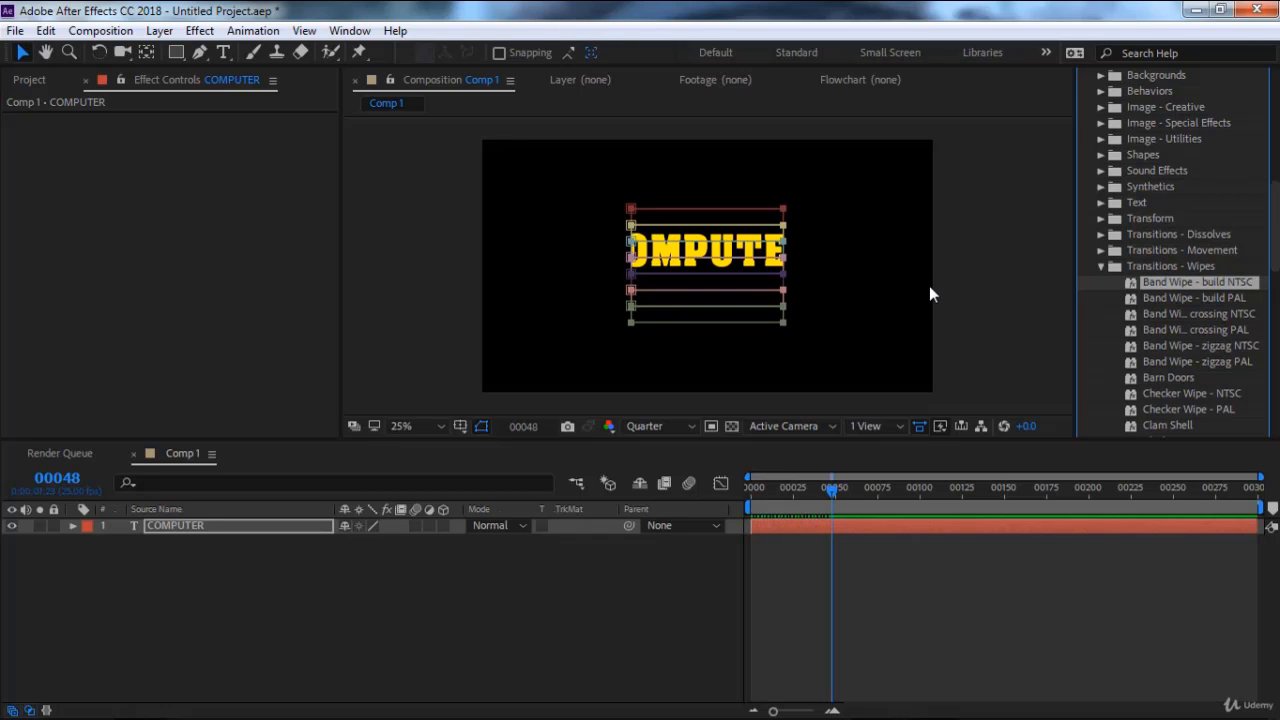
{"action": "key", "text": "ctrl+z"}
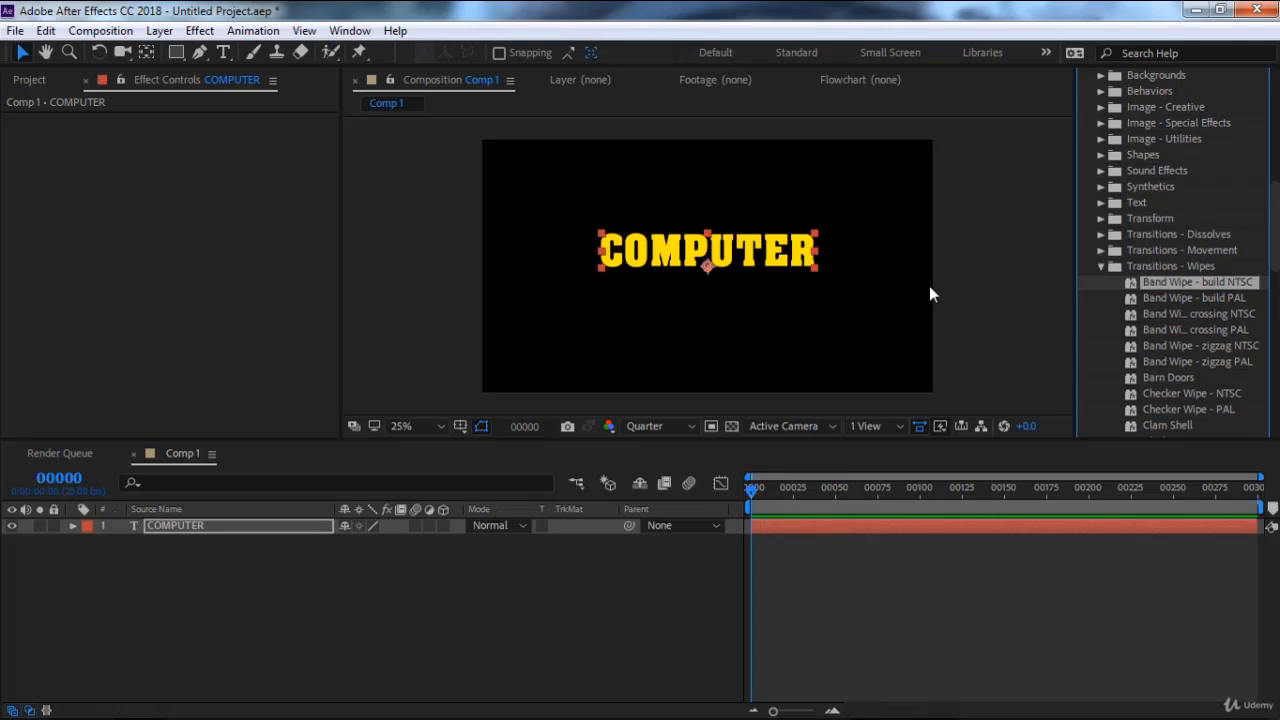
{"action": "left_click", "coordinate": [15, 31]}
{"action": "mouse_move", "coordinate": [60, 50]}
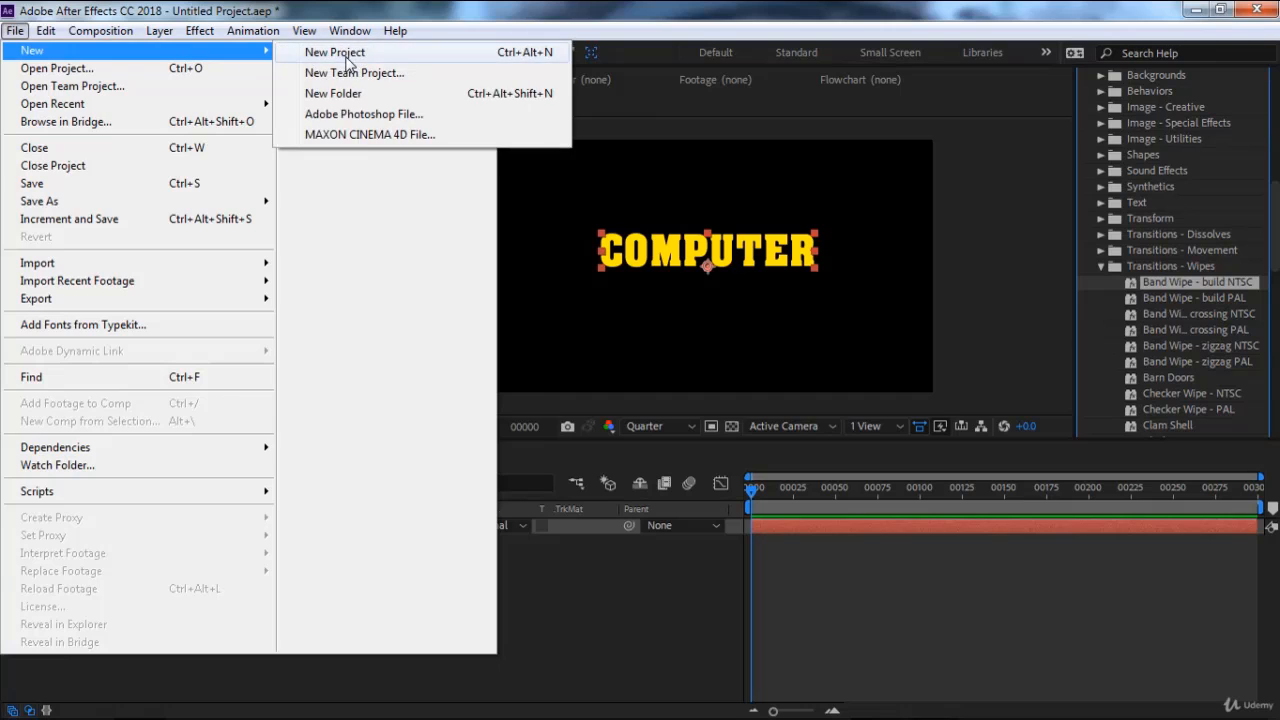
{"action": "left_click", "coordinate": [338, 52]}
{"action": "left_click", "coordinate": [670, 391]}
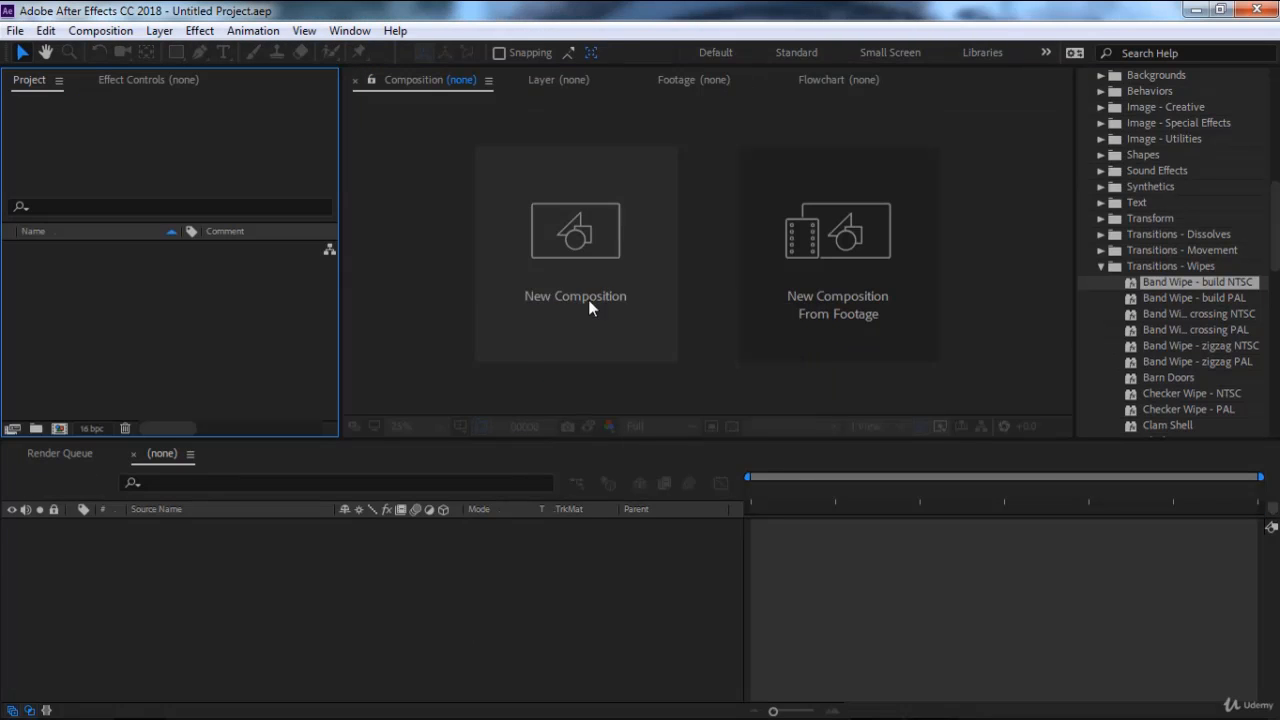
Import pexels-pixabay-36478.jpg from the BG folder and create a composition from it.
{"action": "double_click", "coordinate": [266, 302]}
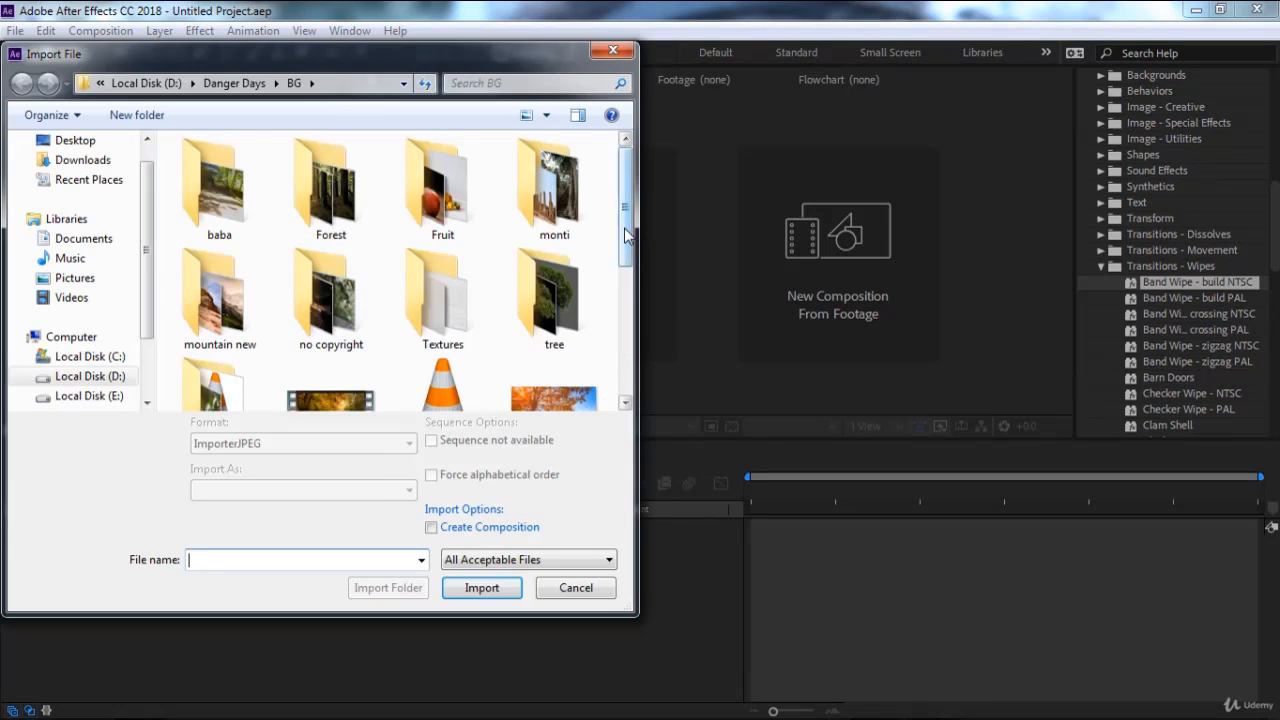
{"action": "scroll", "coordinate": [450, 285], "scroll_direction": "down", "scroll_amount": 5}
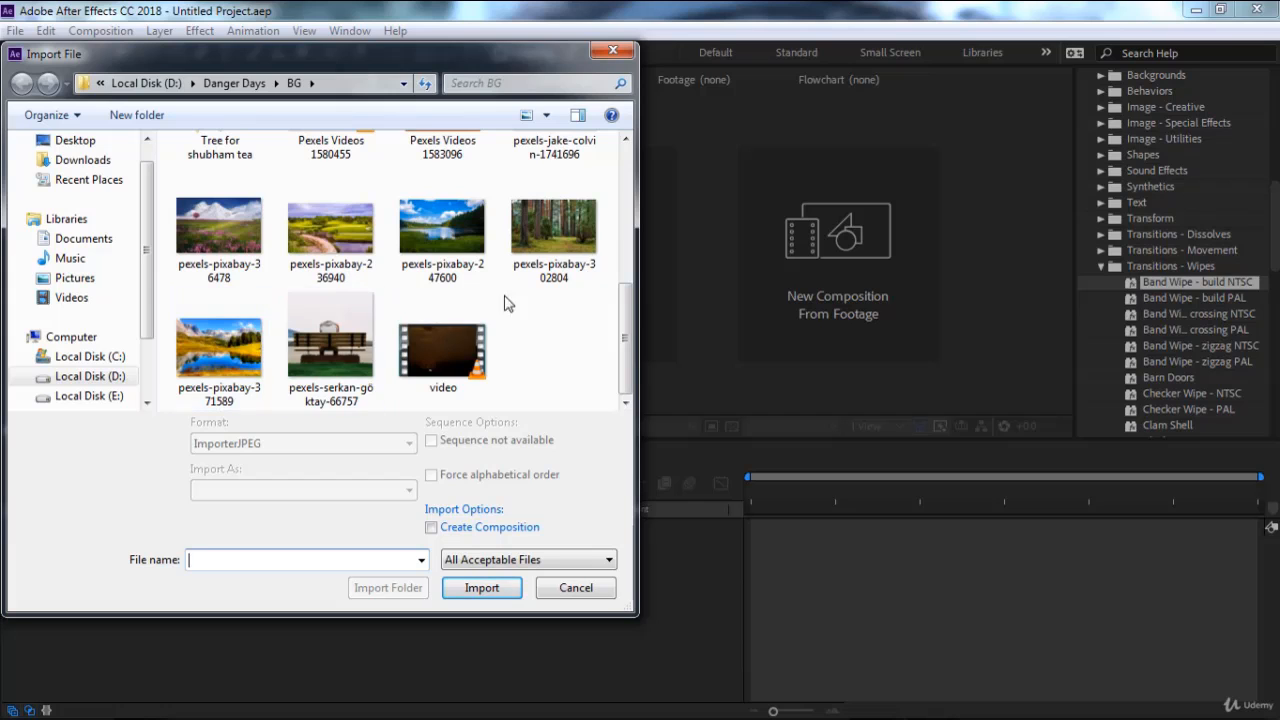
{"action": "double_click", "coordinate": [205, 250]}
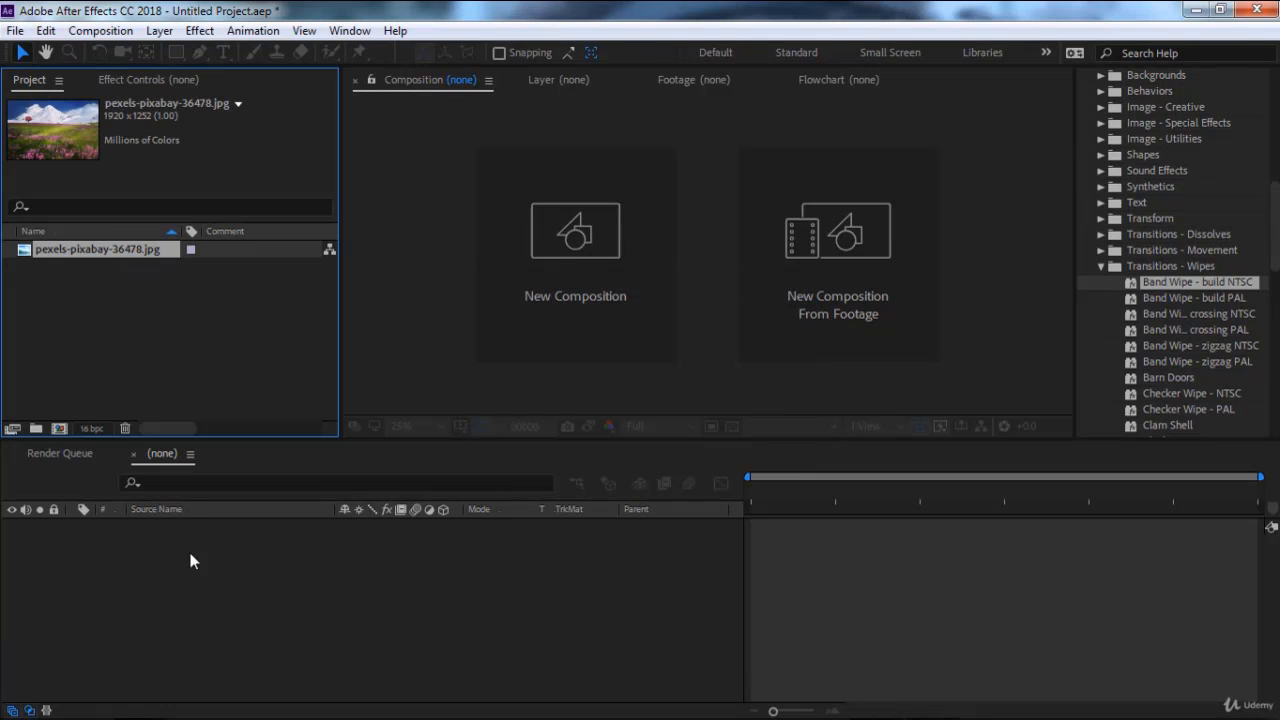
{"action": "left_click_drag", "start_coordinate": [193, 561], "coordinate": [191, 596]}
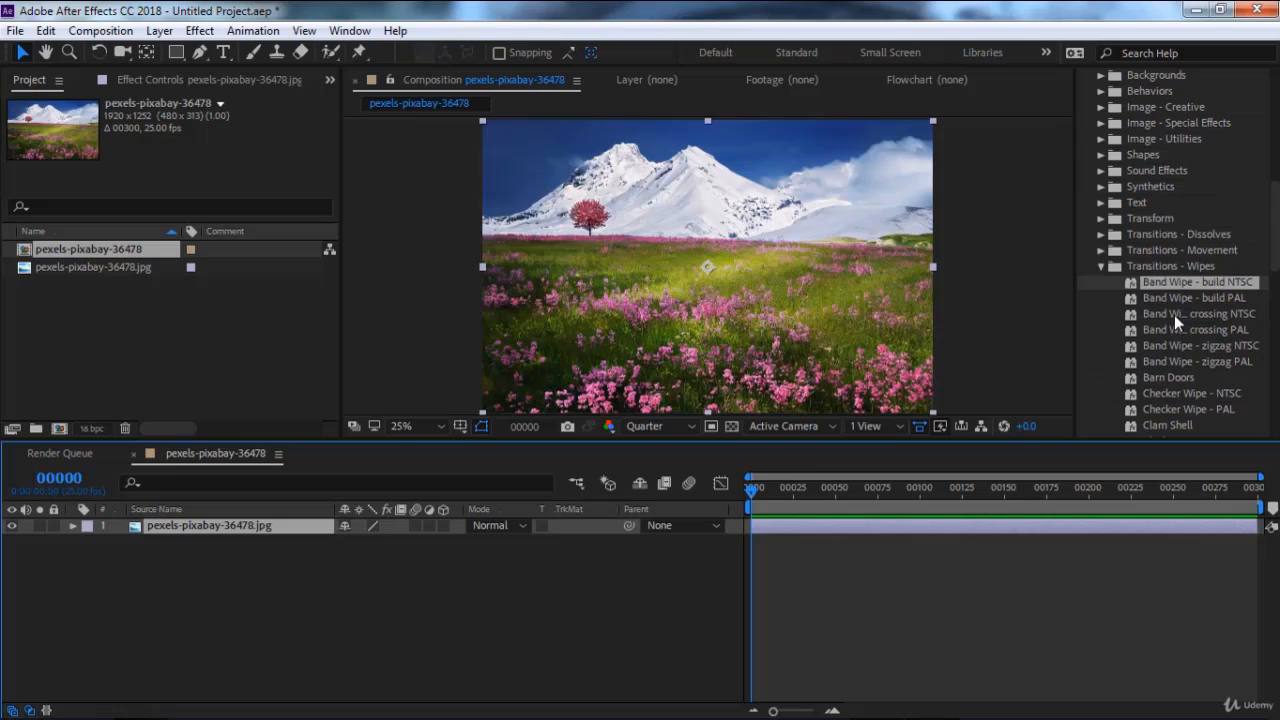
Apply the Separate XYZ Position transform preset to the image layer and set X to 1020, Y to 420 and Z to -60.
{"action": "left_click", "coordinate": [1101, 218]}
{"action": "double_click", "coordinate": [1150, 234]}
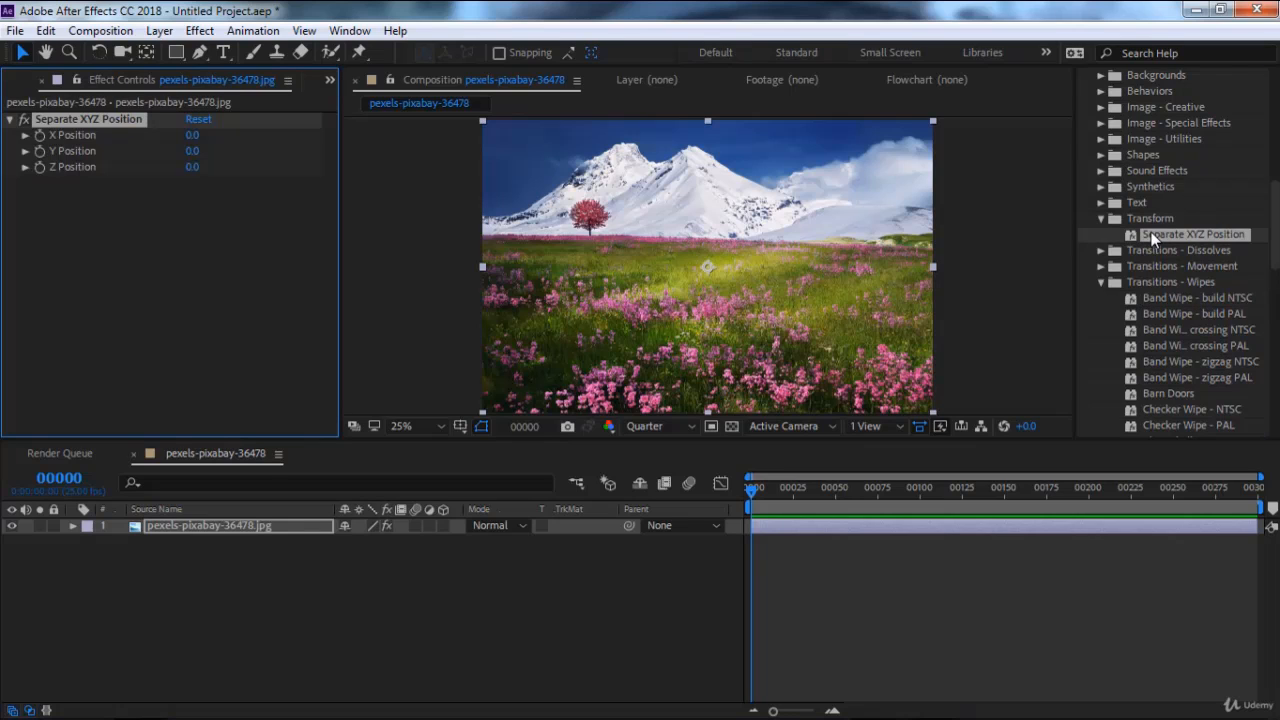
{"action": "left_click_drag", "start_coordinate": [186, 135], "coordinate": [212, 168]}
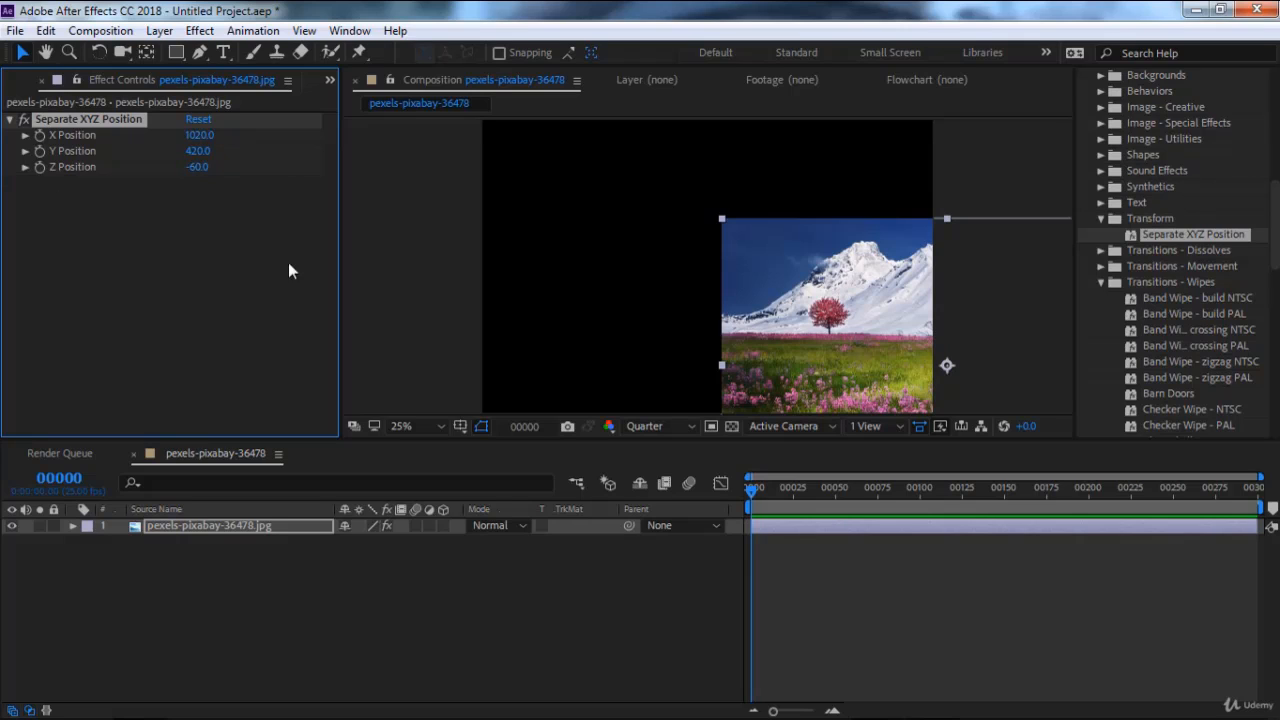
Undo the position changes and remove the Separate XYZ Position preset from the image layer.
{"action": "key", "text": "ctrl+z"}
{"action": "key", "text": "ctrl+z"}
{"action": "key", "text": "ctrl+z"}
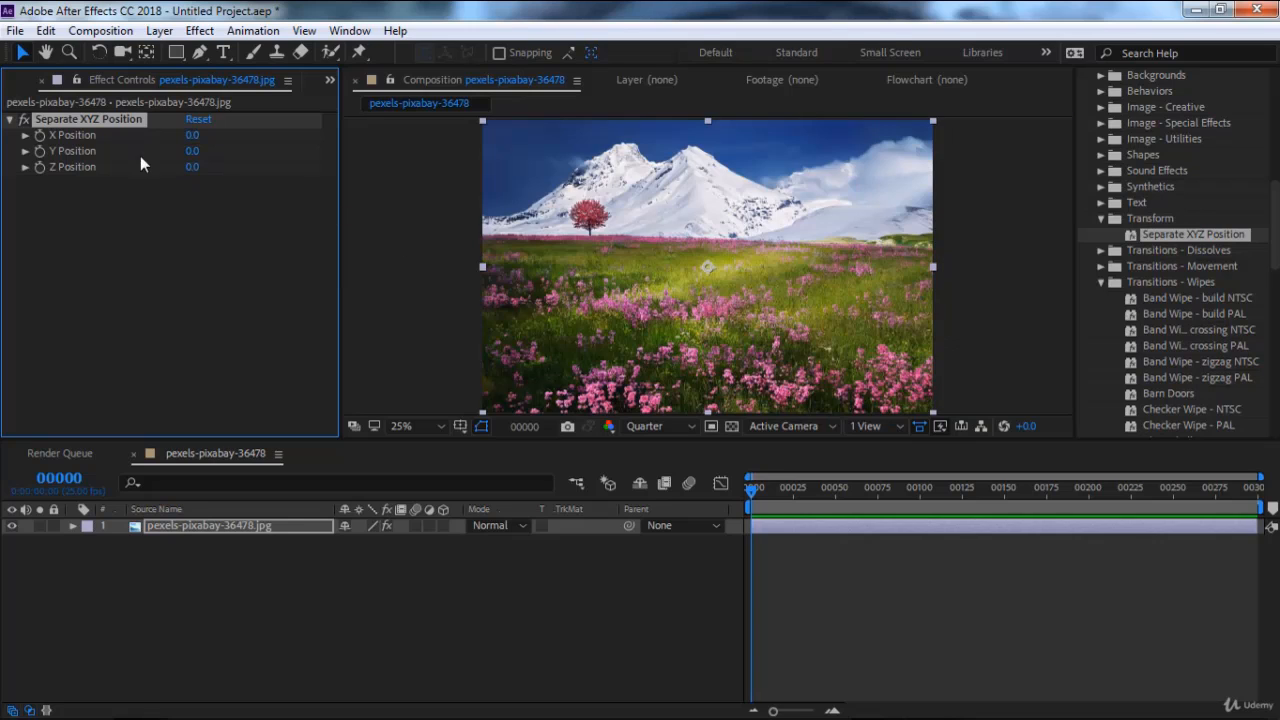
{"action": "key", "text": "Delete"}
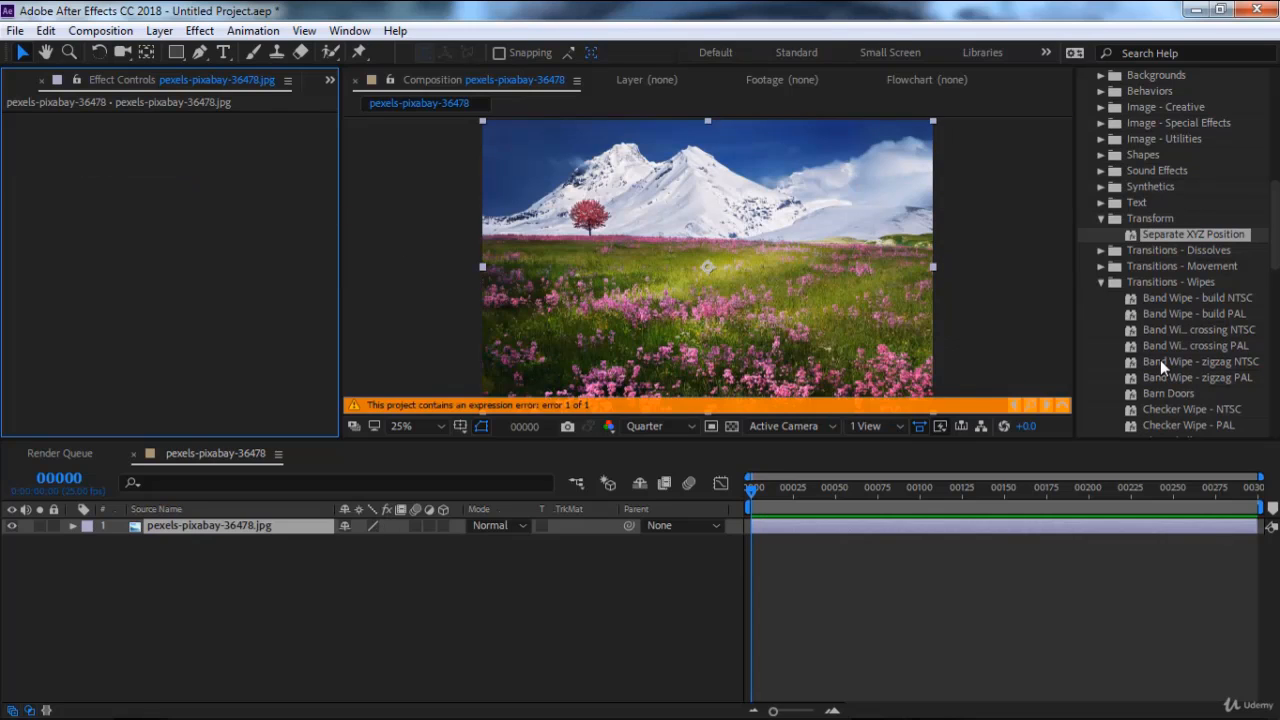
{"action": "key", "text": "ctrl+z"}
{"action": "key", "text": "ctrl+z"}
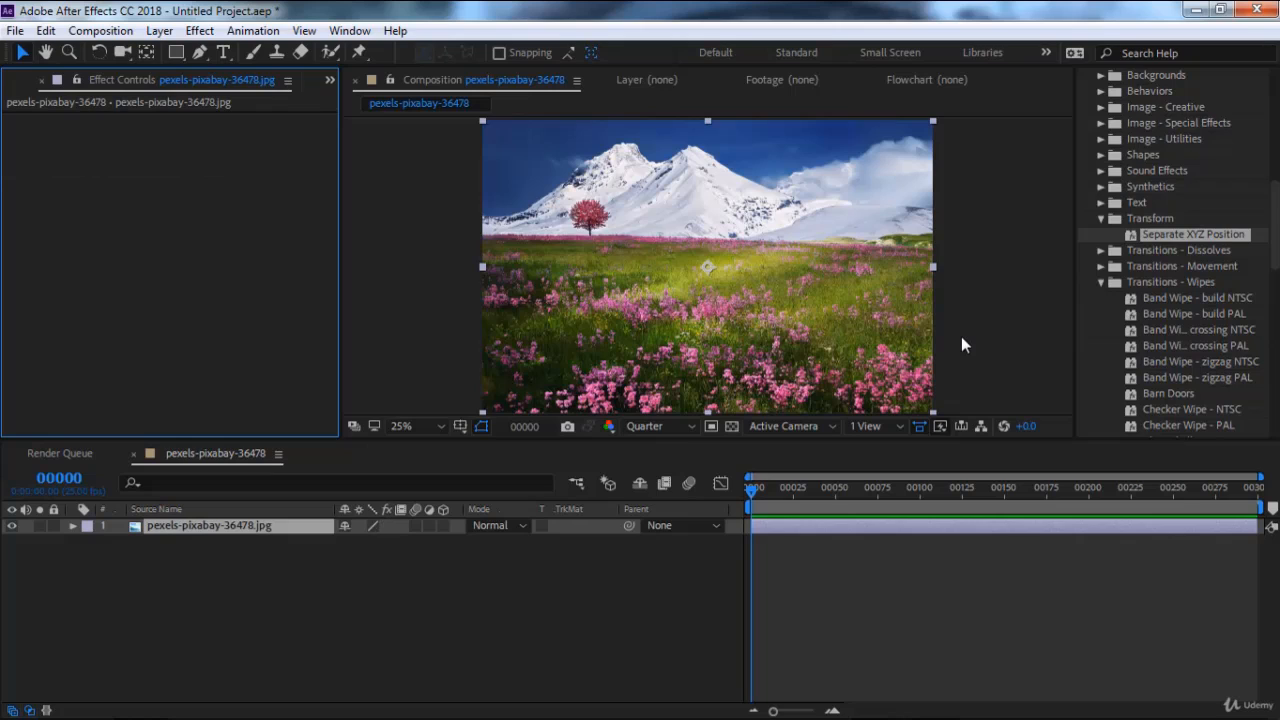
Expand the Transitions - Dissolves presets, try Boxes - concentric NTSC on the image layer, preview it, and undo it.
{"action": "left_click", "coordinate": [1101, 251]}
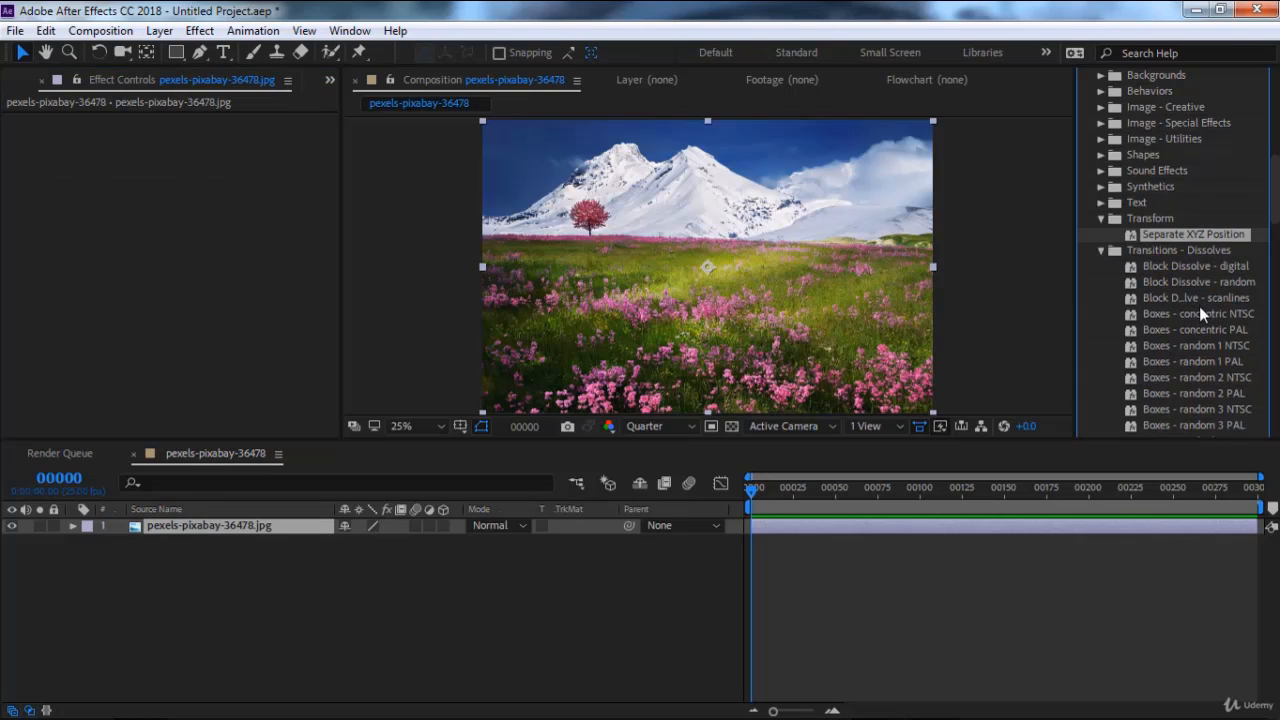
{"action": "double_click", "coordinate": [1199, 313]}
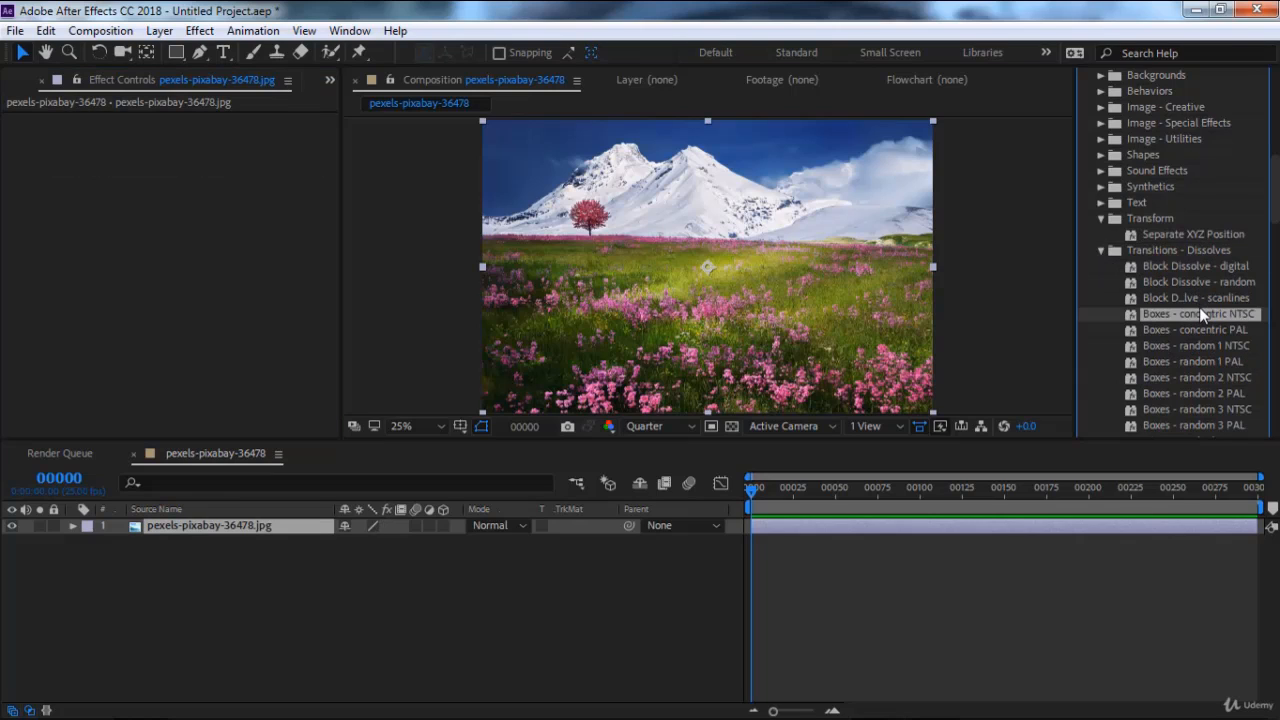
{"action": "key", "text": "space"}
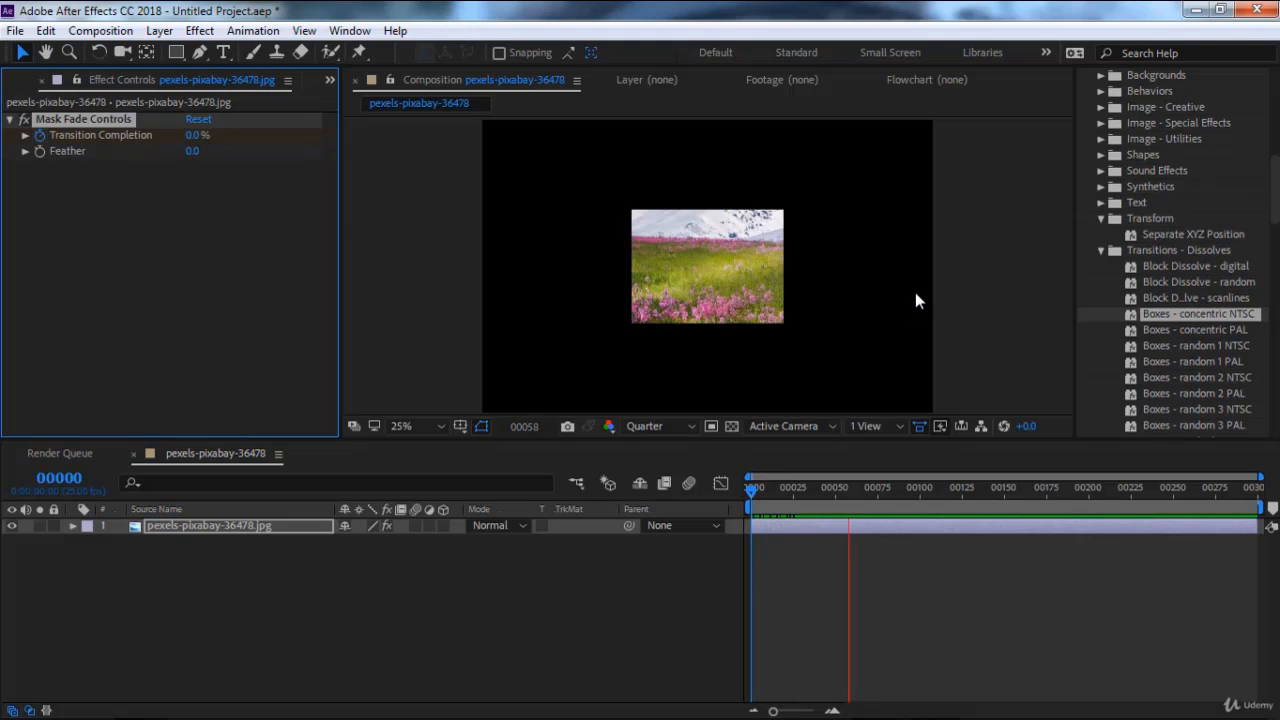
{"action": "key", "text": "space"}
{"action": "key", "text": "ctrl+z"}
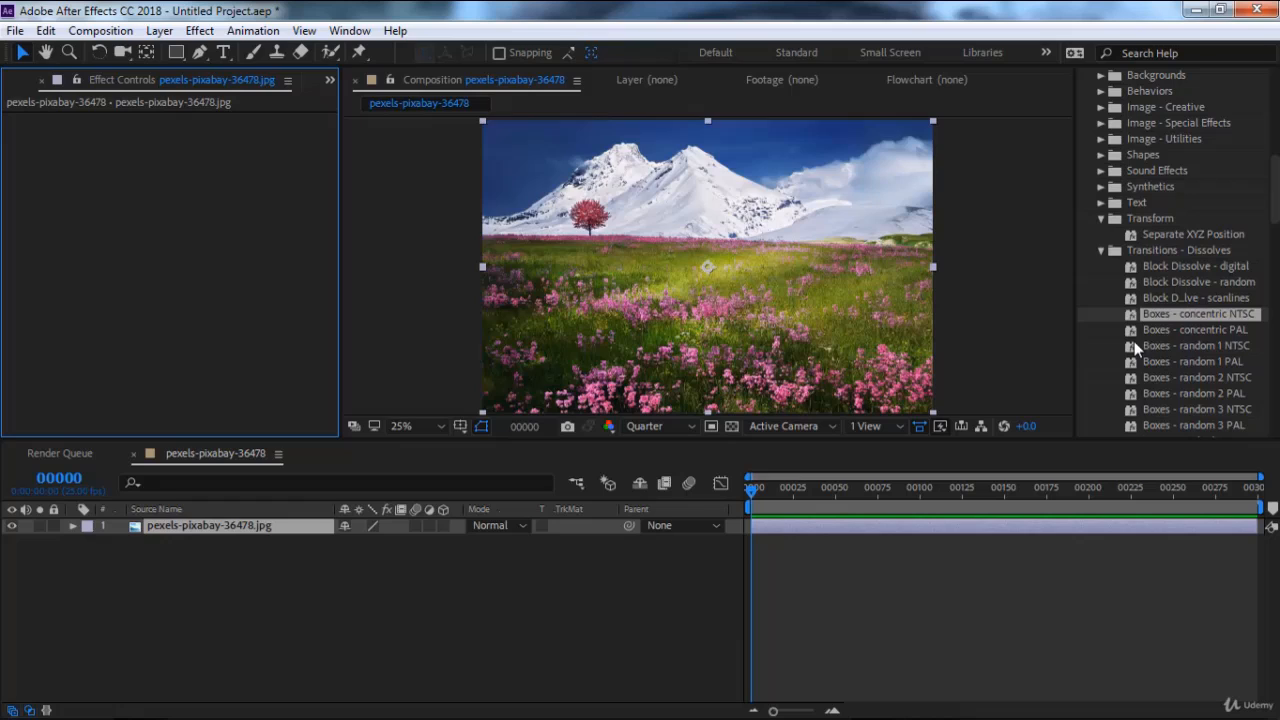
Try the Boxes - random 1 NTSC dissolve preset on the image layer, preview it, and undo it.
{"action": "double_click", "coordinate": [1197, 345]}
{"action": "key", "text": "space"}
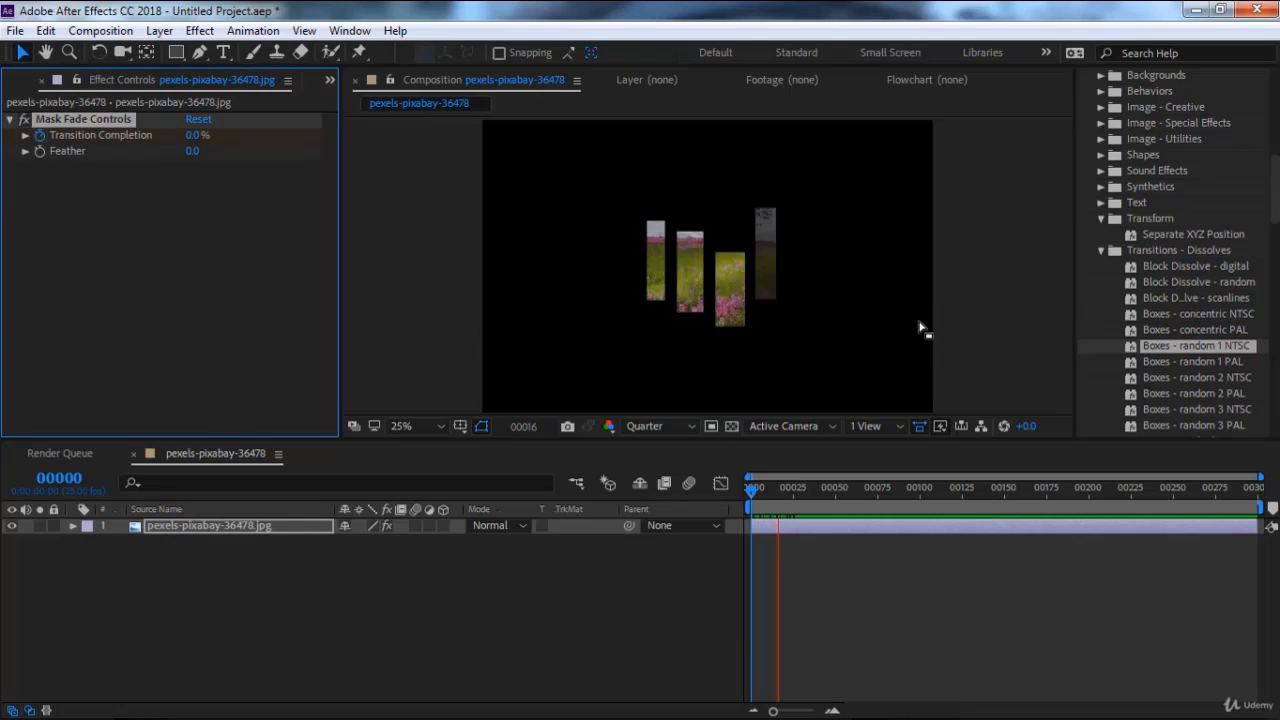
{"action": "key", "text": "ctrl+z"}
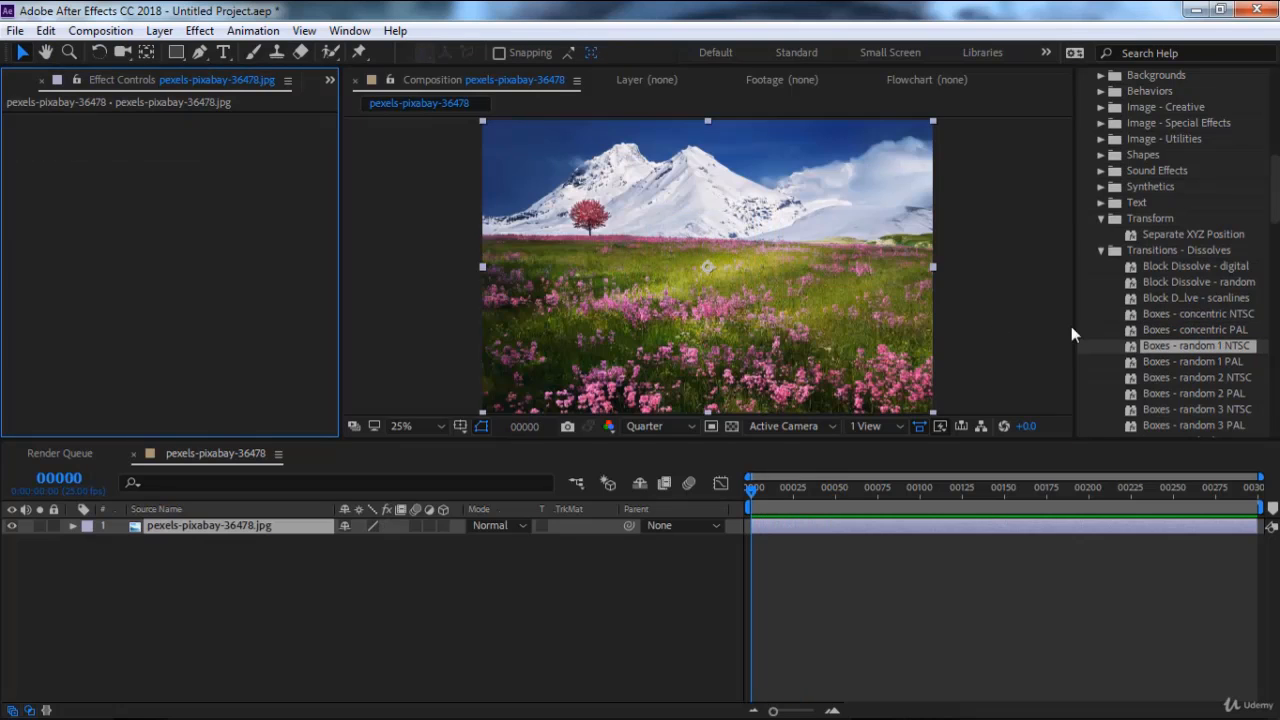
Try the Dissolve - sand preset on the image layer, preview it, and undo it.
{"action": "scroll", "coordinate": [1150, 340], "scroll_direction": "down", "scroll_amount": 5}
{"action": "double_click", "coordinate": [1151, 338]}
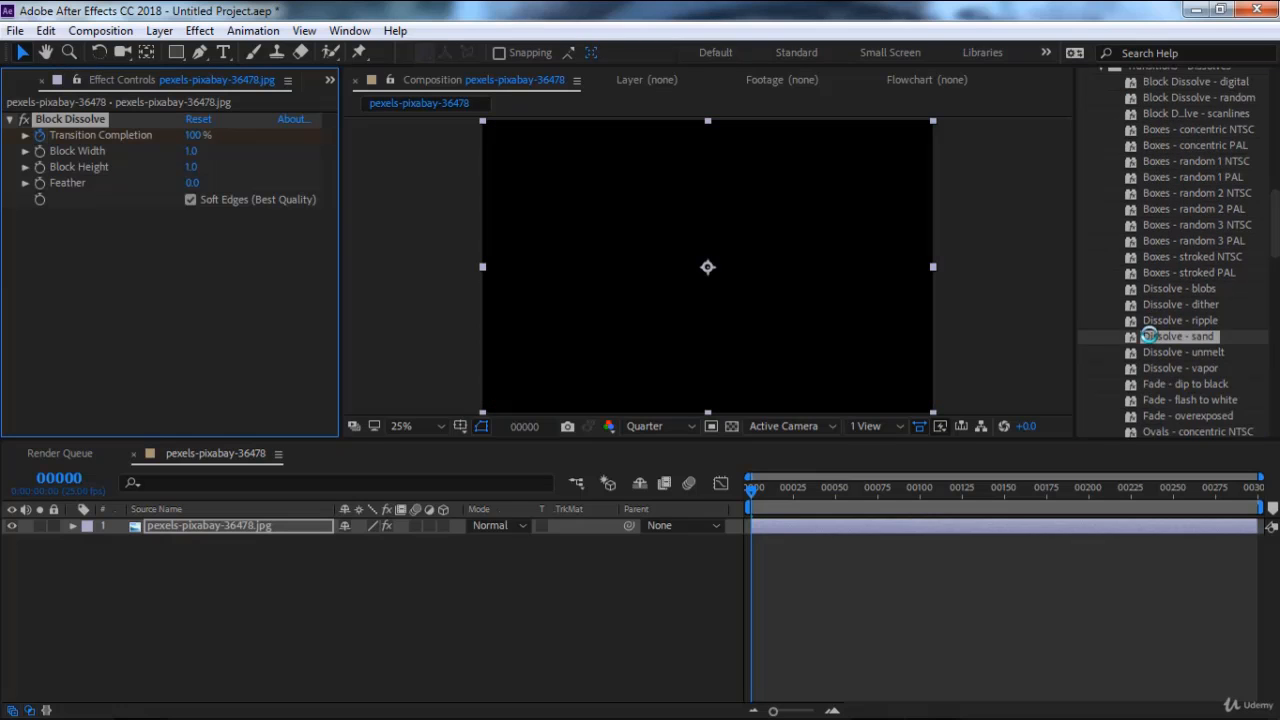
{"action": "key", "text": "space"}
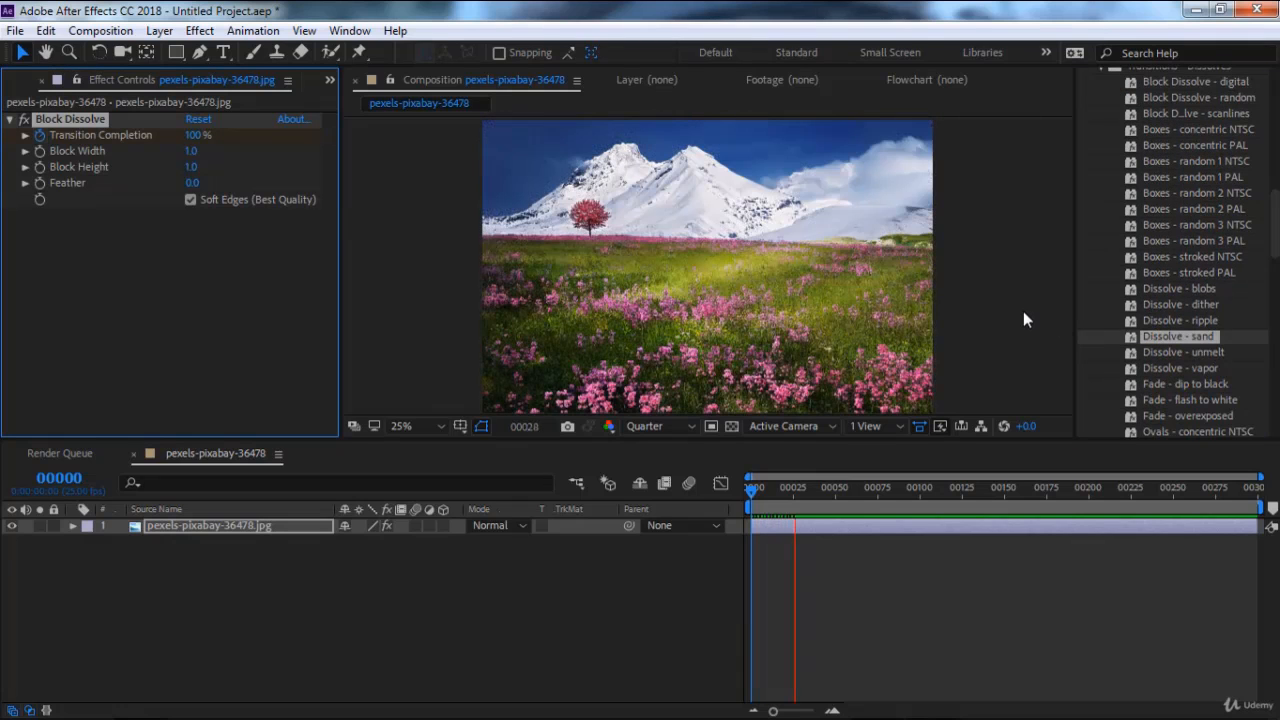
{"action": "key", "text": "space"}
{"action": "key", "text": "ctrl+z"}
Try the Ovals - random 1 NTSC dissolve preset on the image layer, preview it, and undo it.
{"action": "scroll", "coordinate": [1140, 352], "scroll_direction": "down", "scroll_amount": 4}
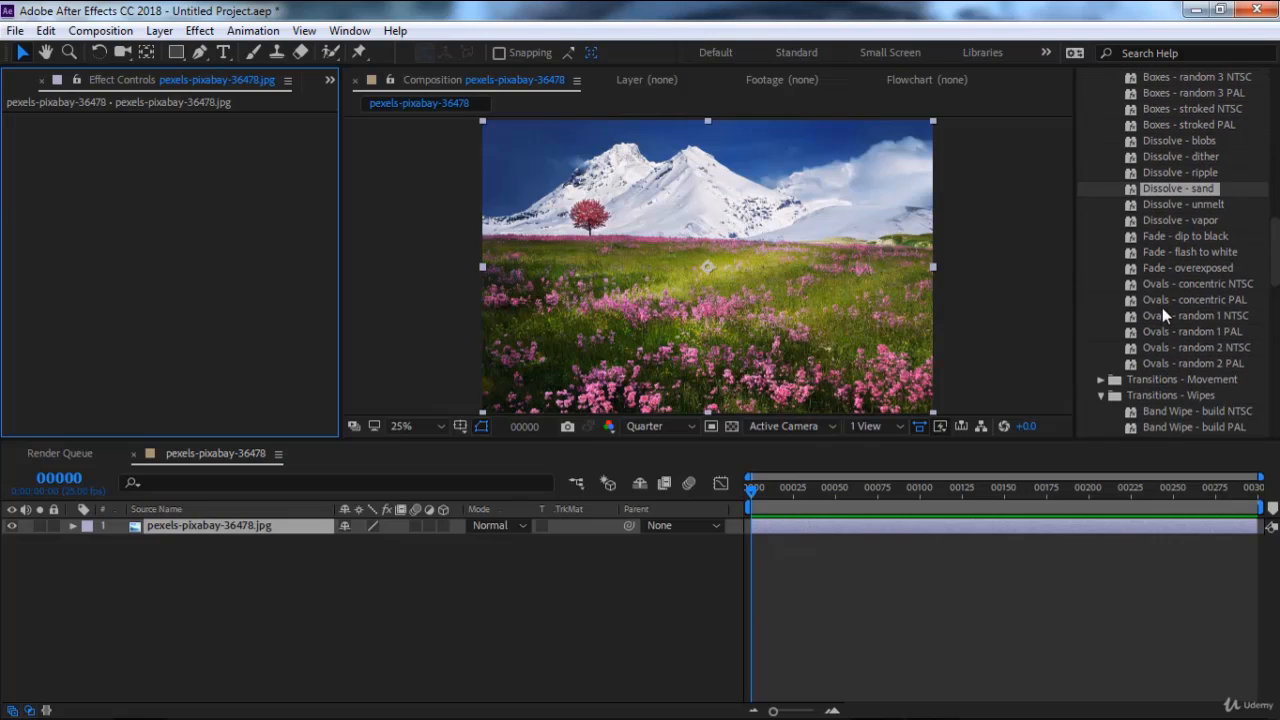
{"action": "double_click", "coordinate": [1162, 314]}
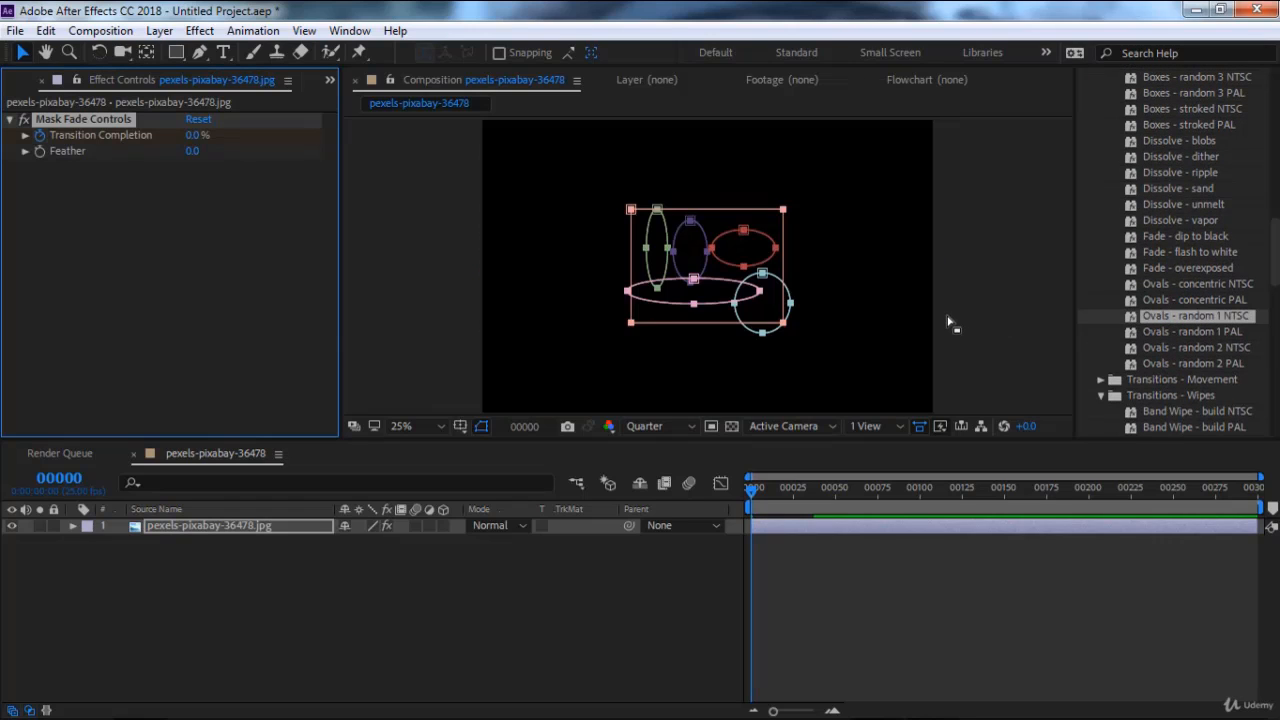
{"action": "key", "text": "space"}
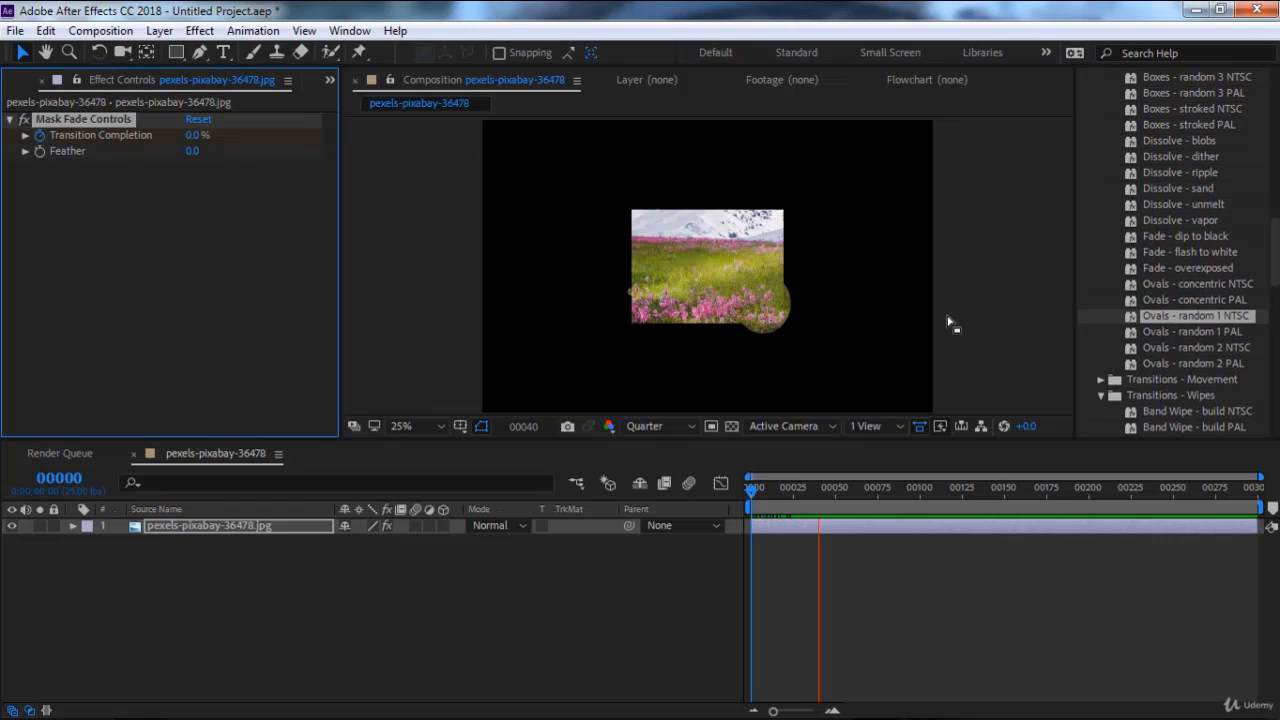
{"action": "key", "text": "space"}
{"action": "key", "text": "ctrl+z"}
Expand the Transitions - Movement presets, try Card Wipe - 2D fractured on the image layer, preview it, and undo it.
{"action": "scroll", "coordinate": [1110, 310], "scroll_direction": "down", "scroll_amount": 2}
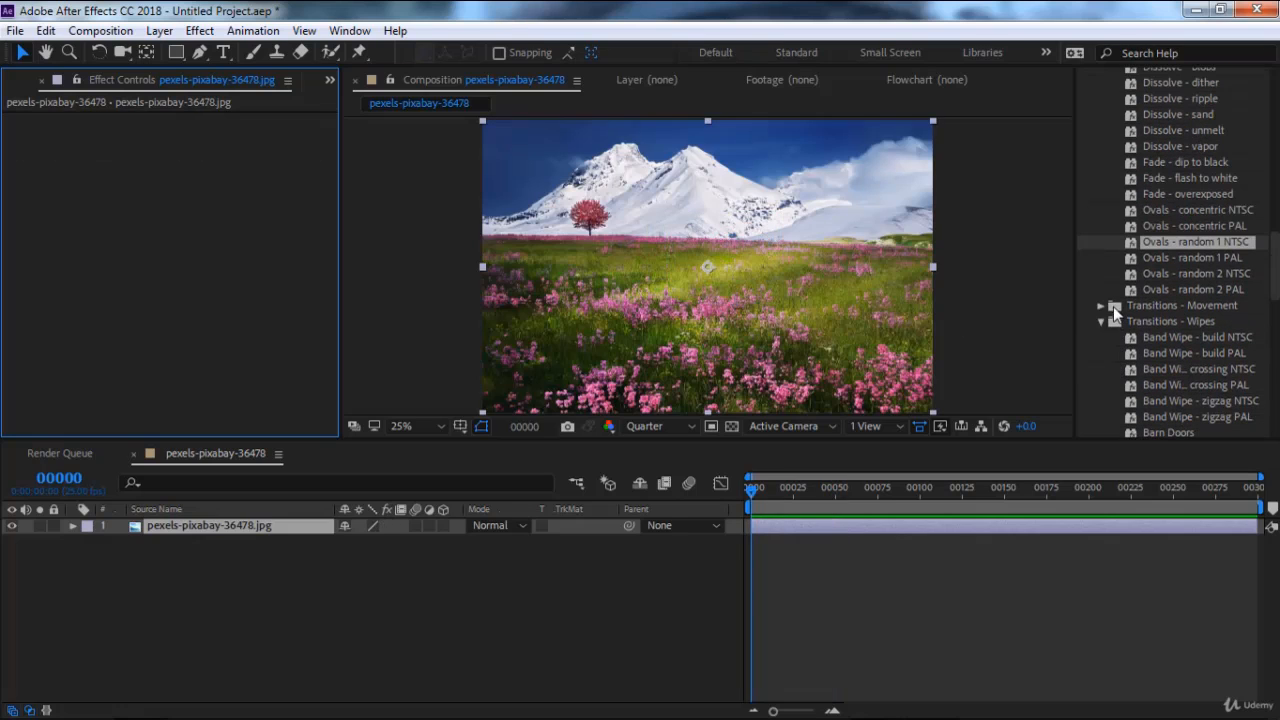
{"action": "left_click", "coordinate": [1101, 306]}
{"action": "scroll", "coordinate": [1153, 328], "scroll_direction": "down", "scroll_amount": 1}
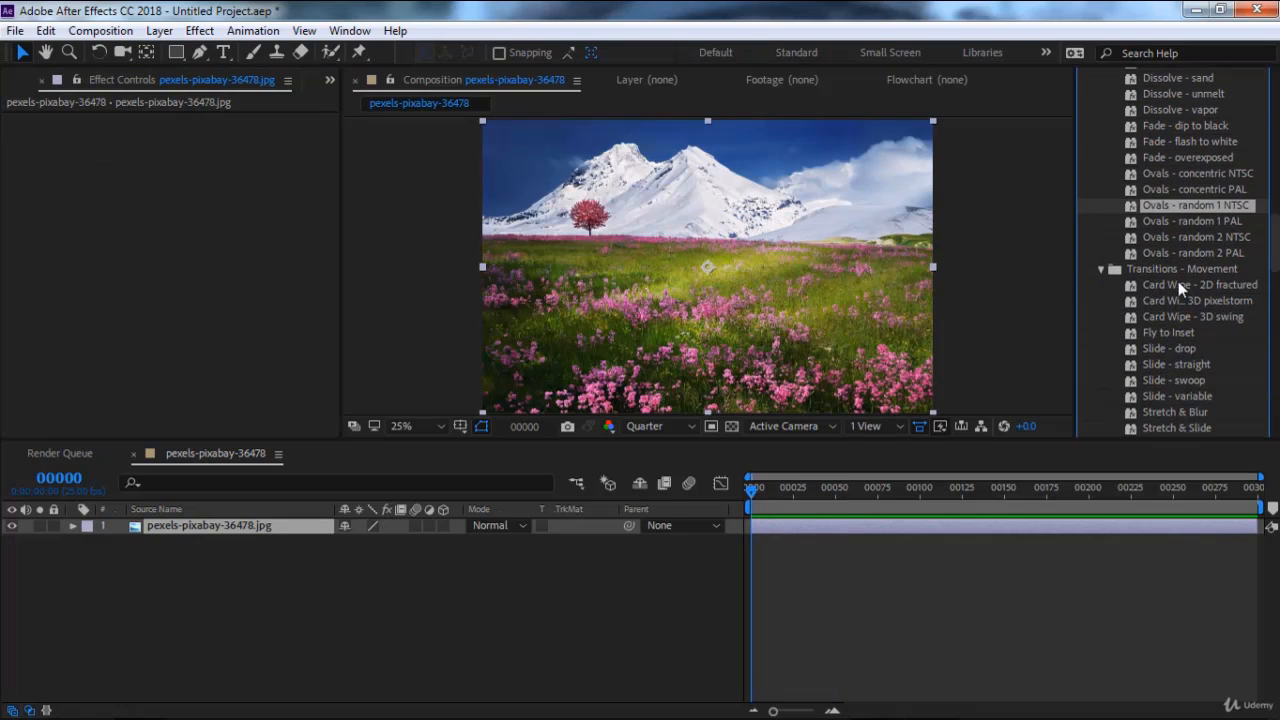
{"action": "left_click_drag", "start_coordinate": [1178, 285], "coordinate": [876, 276]}
{"action": "key", "text": "space"}
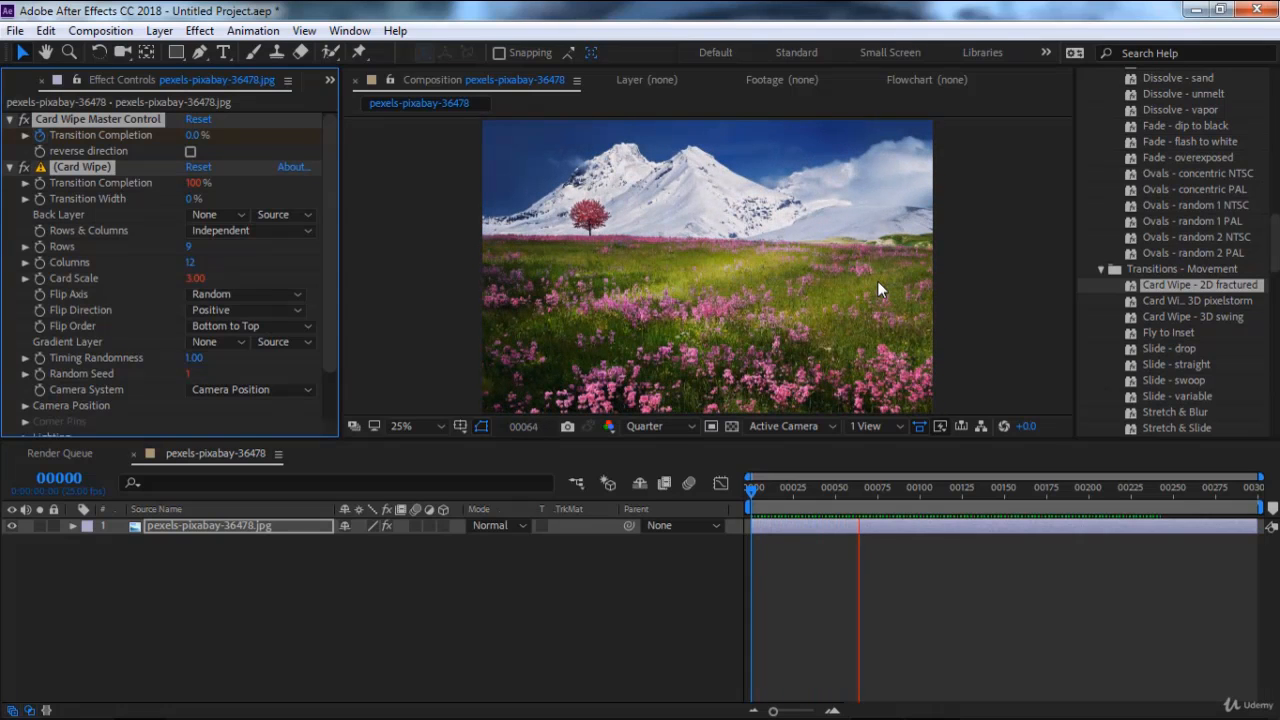
{"action": "key", "text": "space"}
{"action": "key", "text": "ctrl+z"}
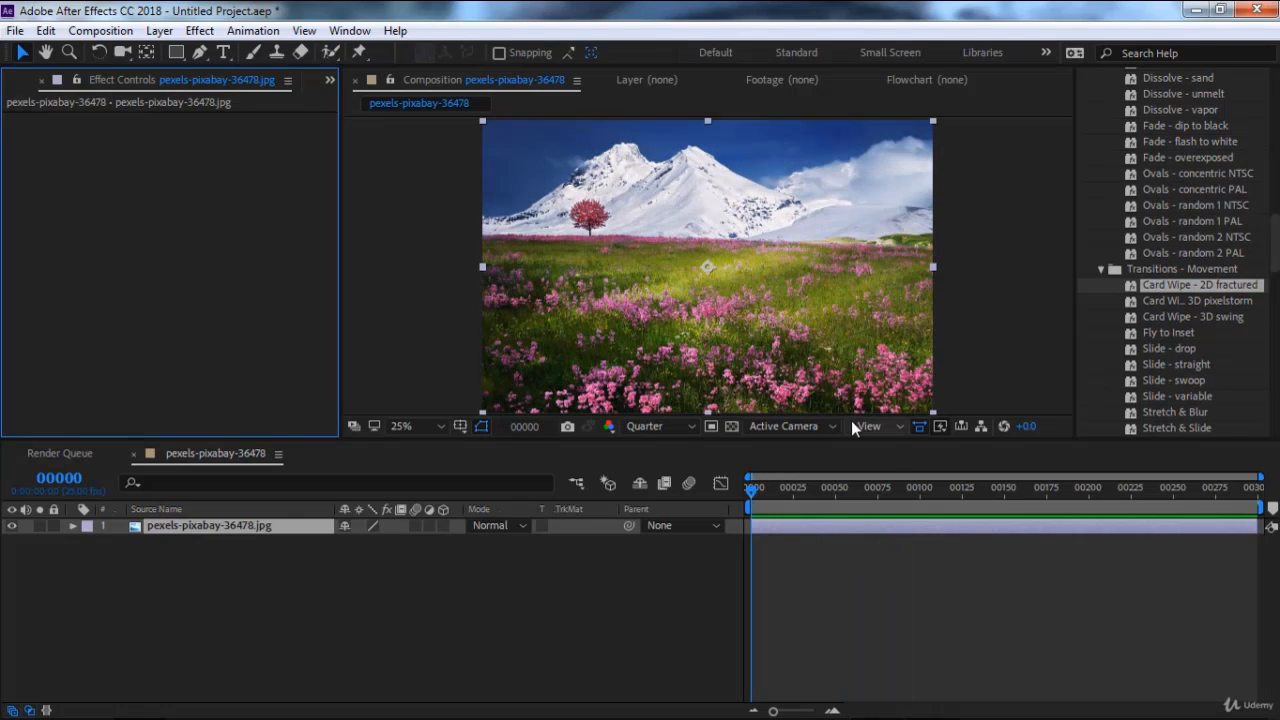
Try the Card Wipe - 3D pixelstorm preset on the image layer, preview it, and undo it.
{"action": "double_click", "coordinate": [1190, 301]}
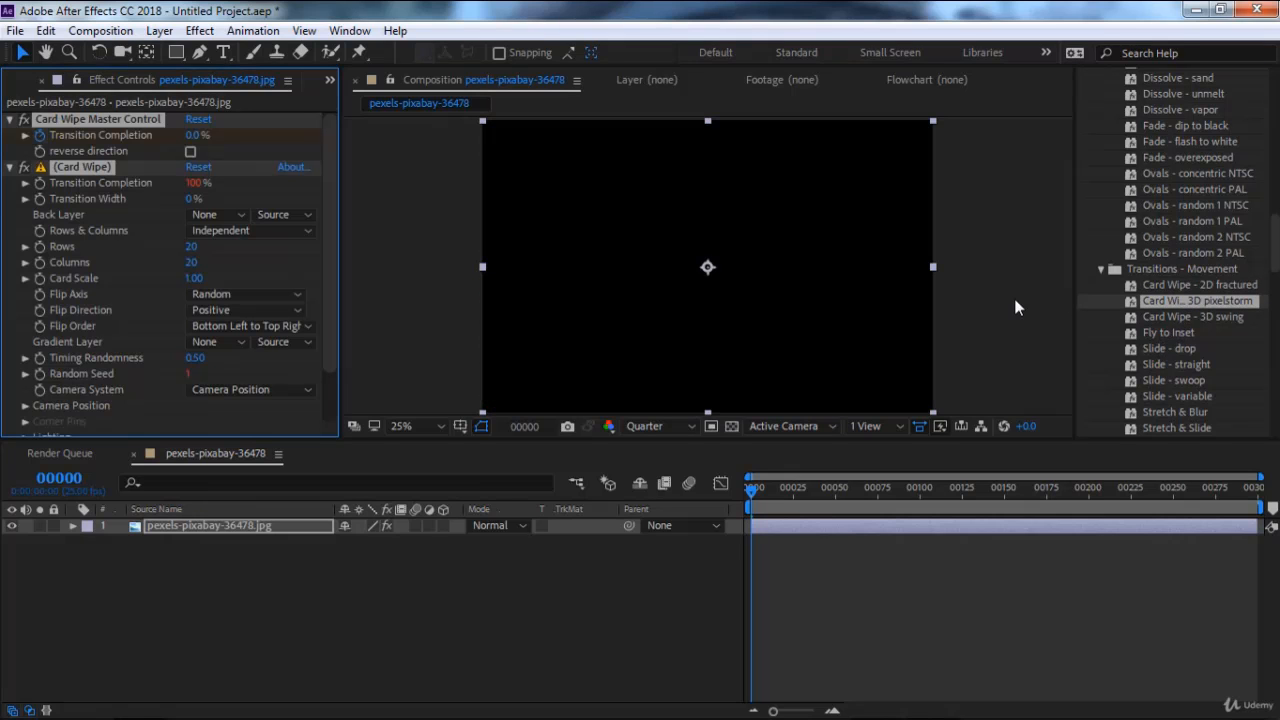
{"action": "key", "text": "space"}
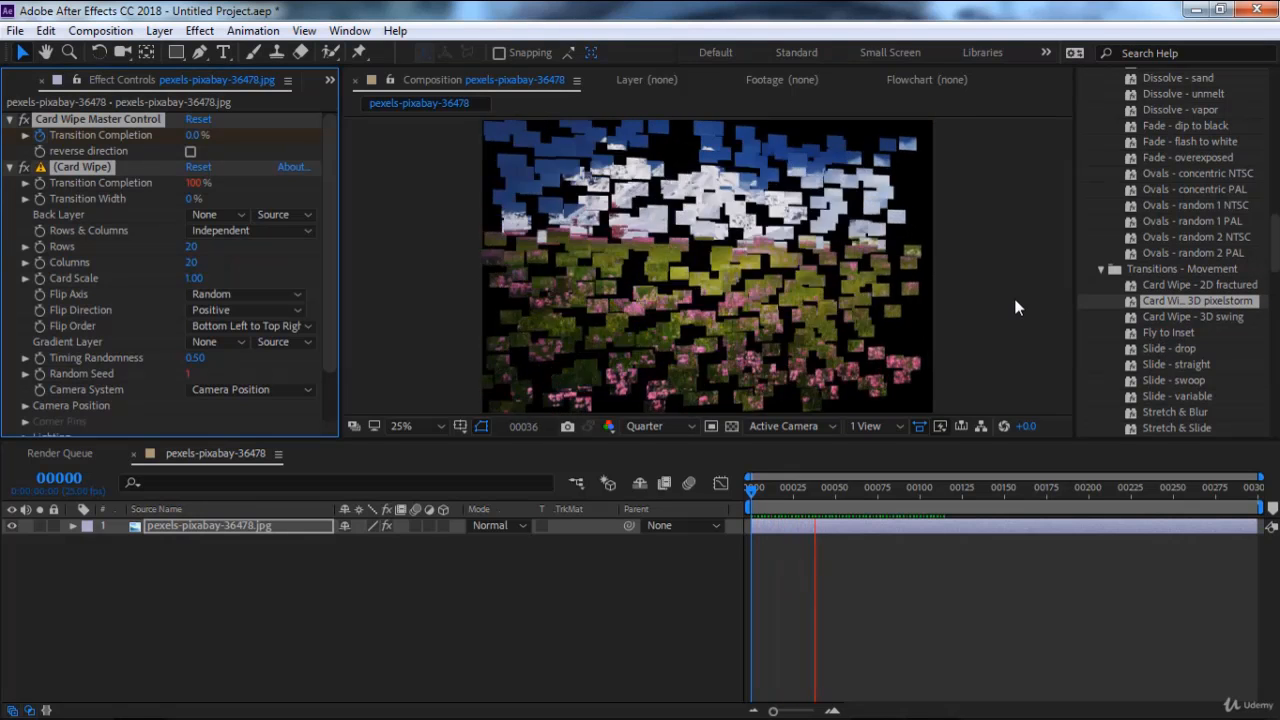
{"action": "key", "text": "space"}
{"action": "key", "text": "ctrl+z"}
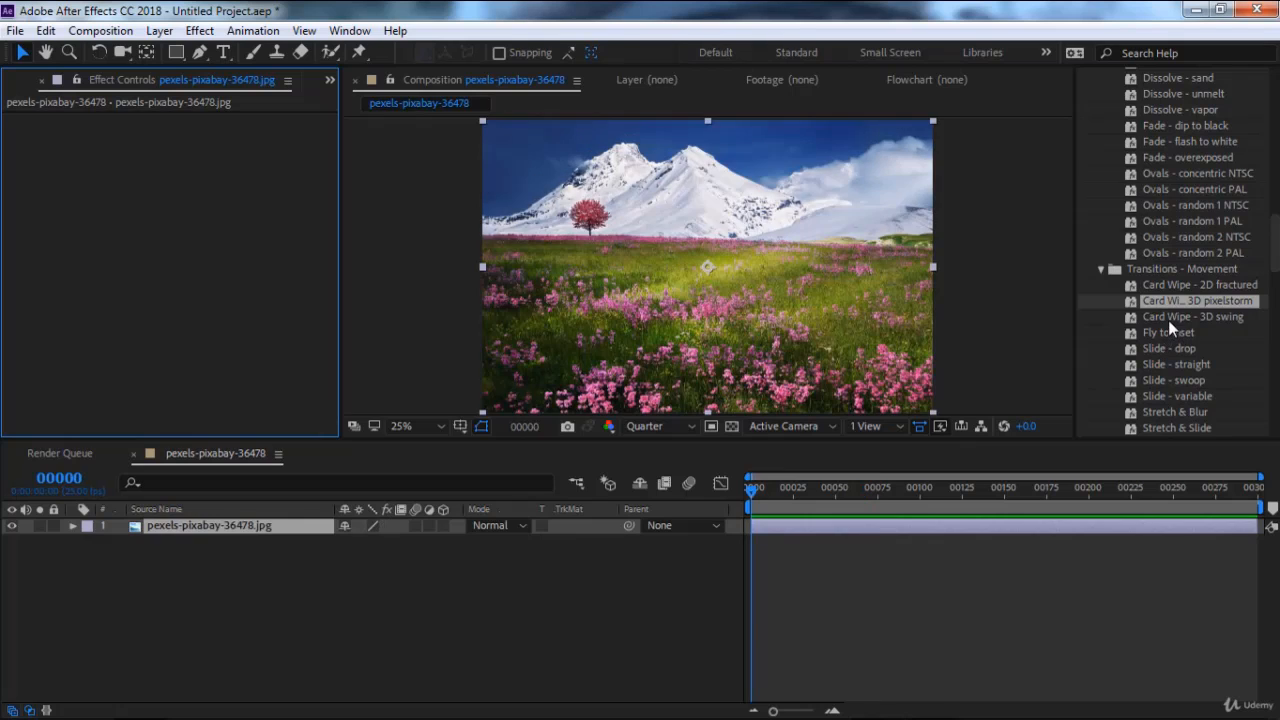
Try the Card Wipe - 3D swing preset on the image layer, preview it, and undo it.
{"action": "double_click", "coordinate": [1168, 317]}
{"action": "key", "text": "space"}
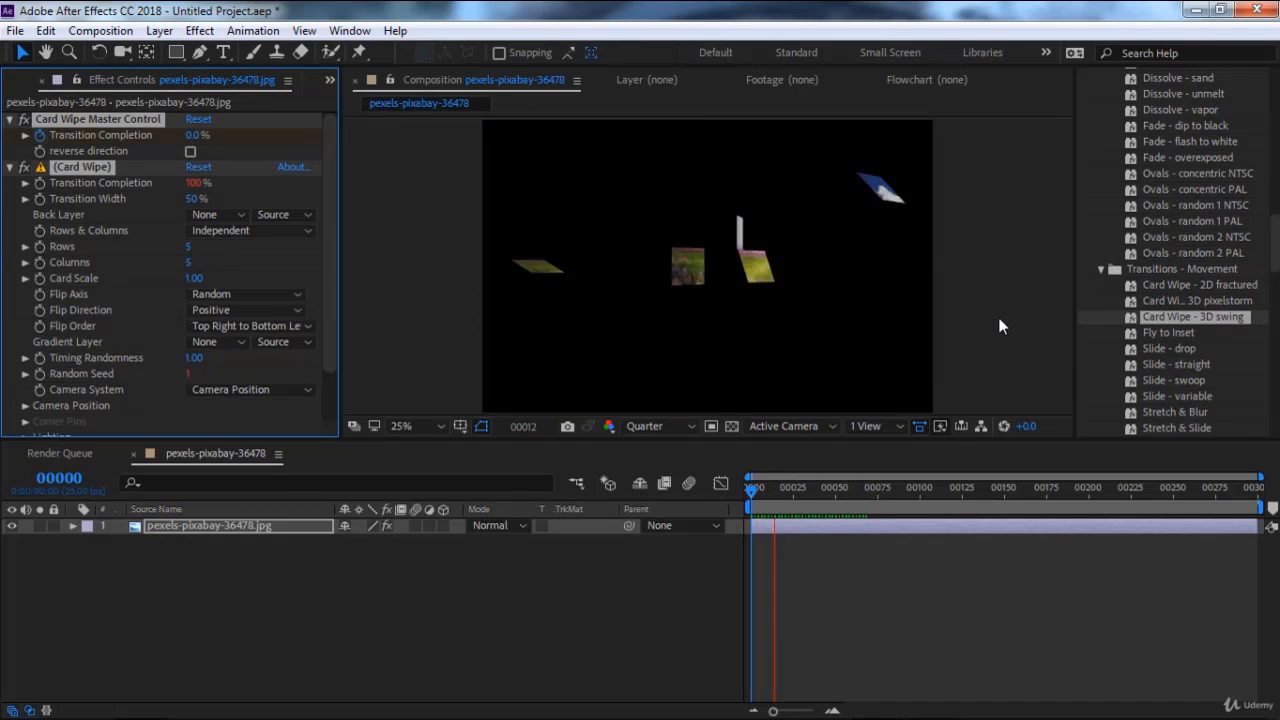
{"action": "key", "text": "space"}
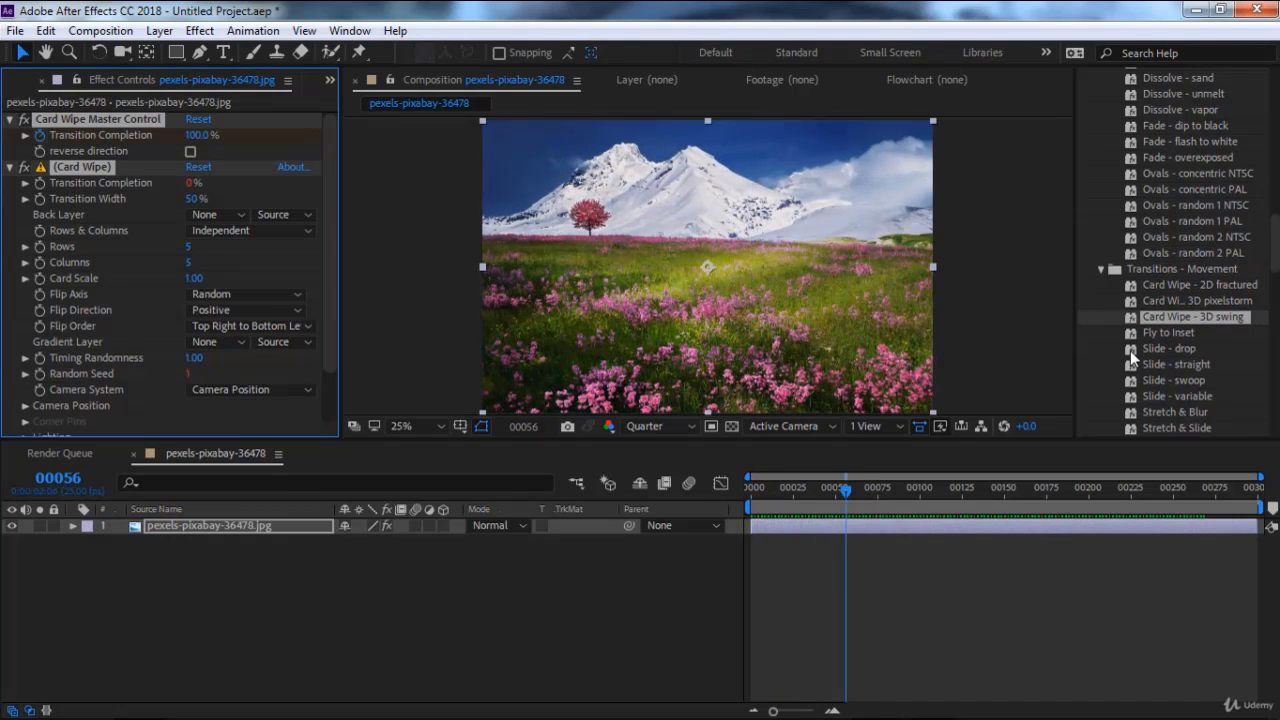
{"action": "key", "text": "ctrl+z"}
Try the Fly to Inset movement preset on the image layer, preview it, and undo it.
{"action": "double_click", "coordinate": [1172, 333]}
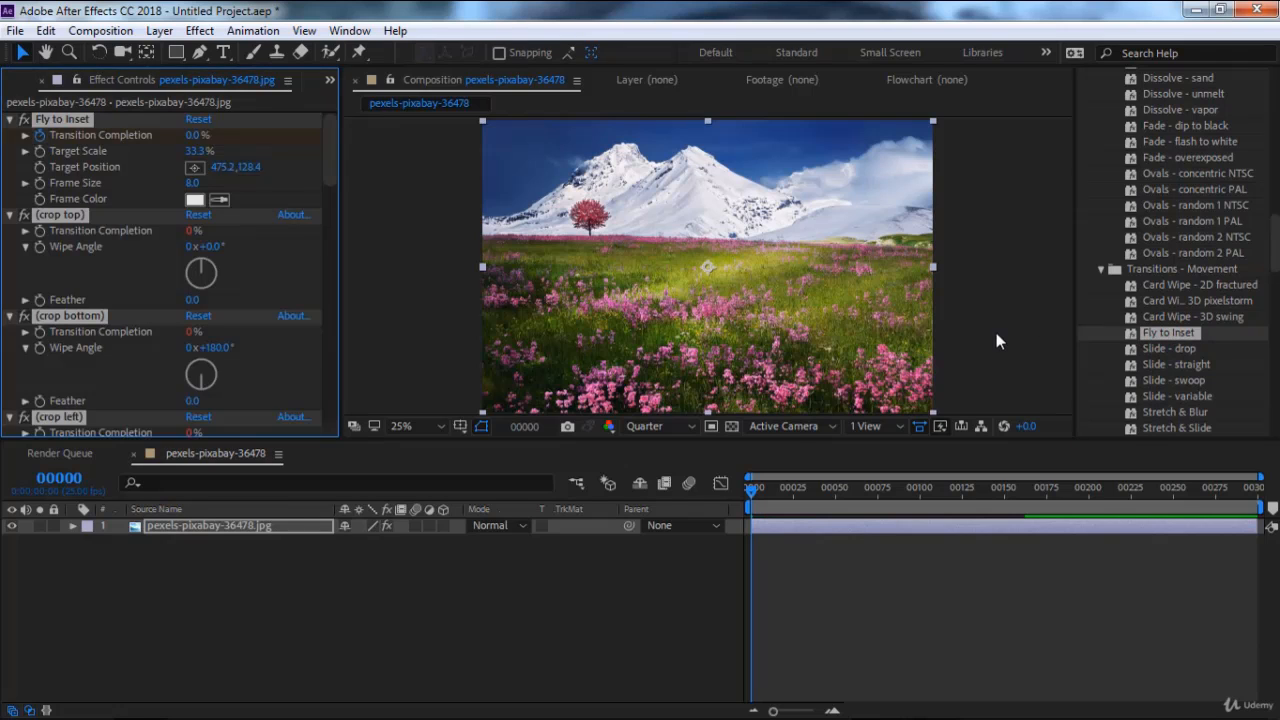
{"action": "key", "text": "space"}
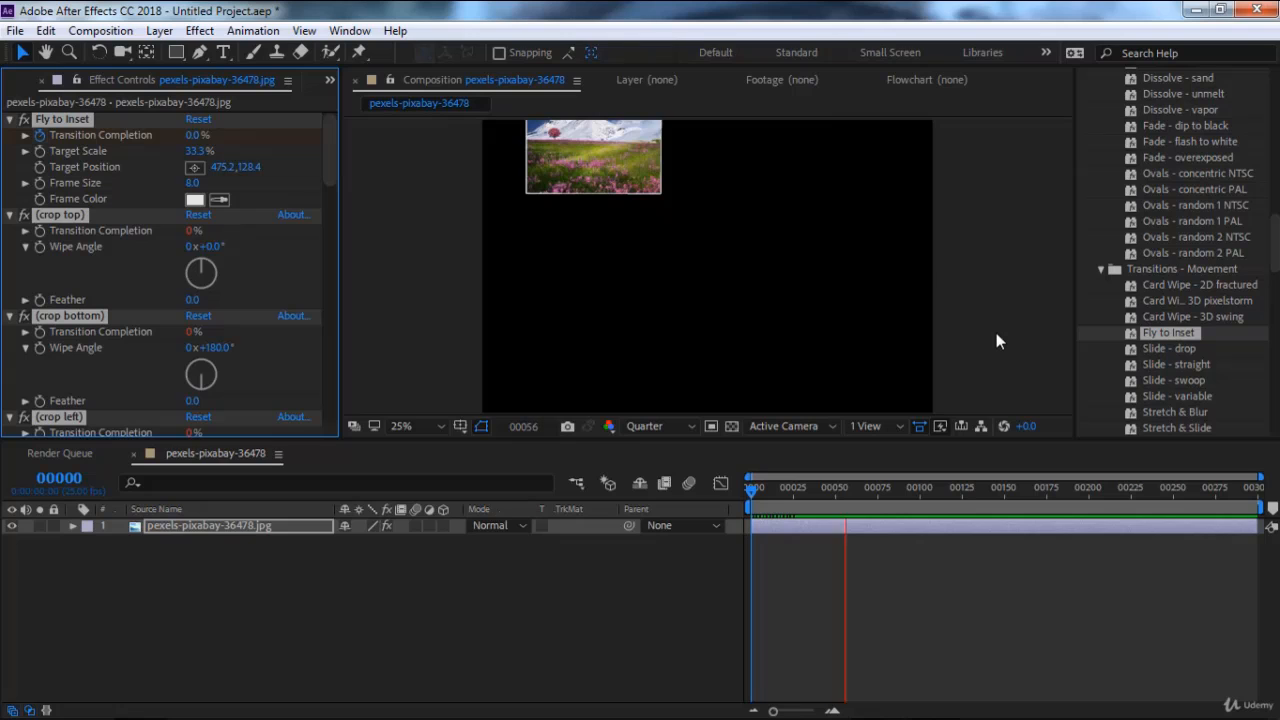
{"action": "key", "text": "space"}
{"action": "key", "text": "ctrl+z"}
Try the Slide - drop preset on the image layer, preview it, and undo it.
{"action": "double_click", "coordinate": [1159, 349]}
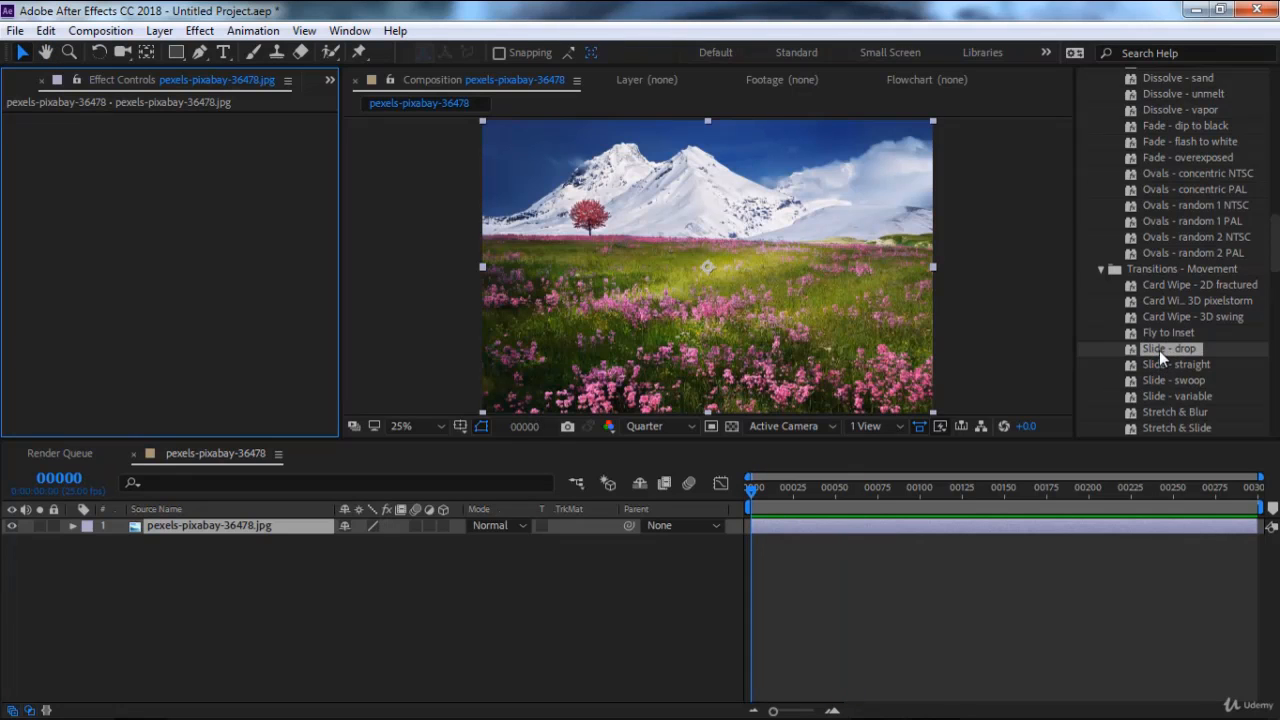
{"action": "key", "text": "space"}
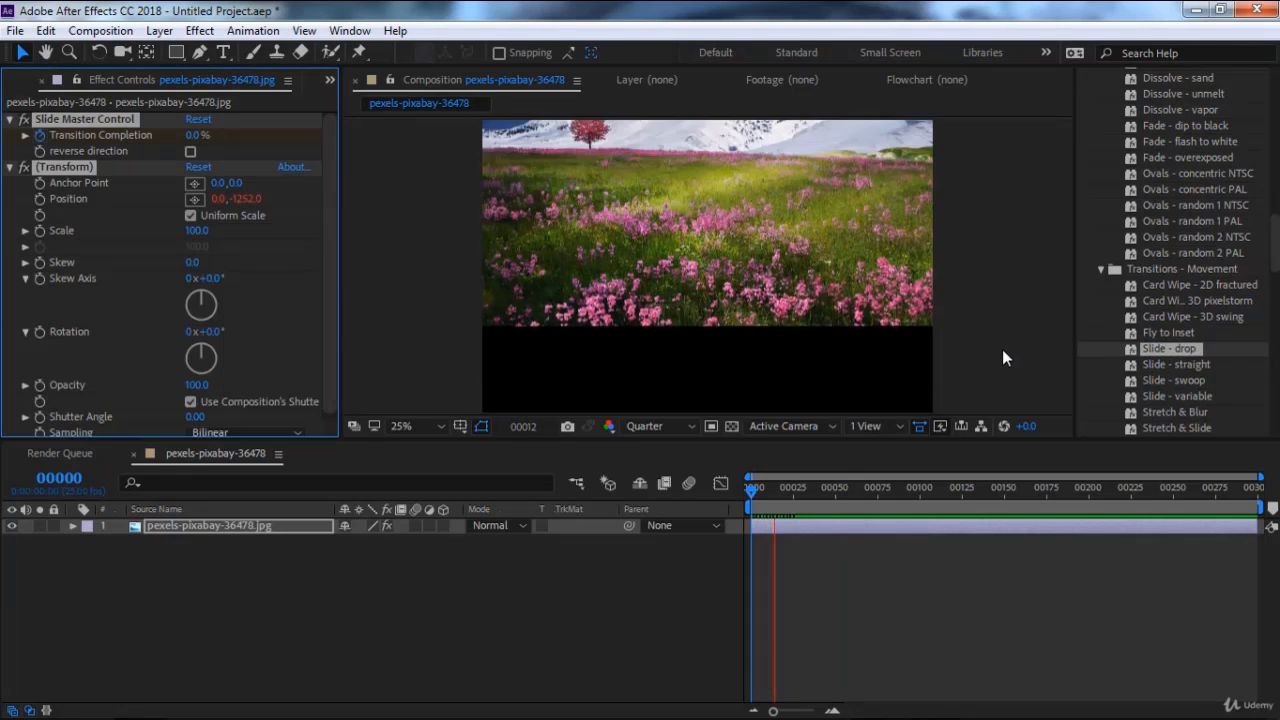
{"action": "key", "text": "space"}
{"action": "key", "text": "ctrl+z"}
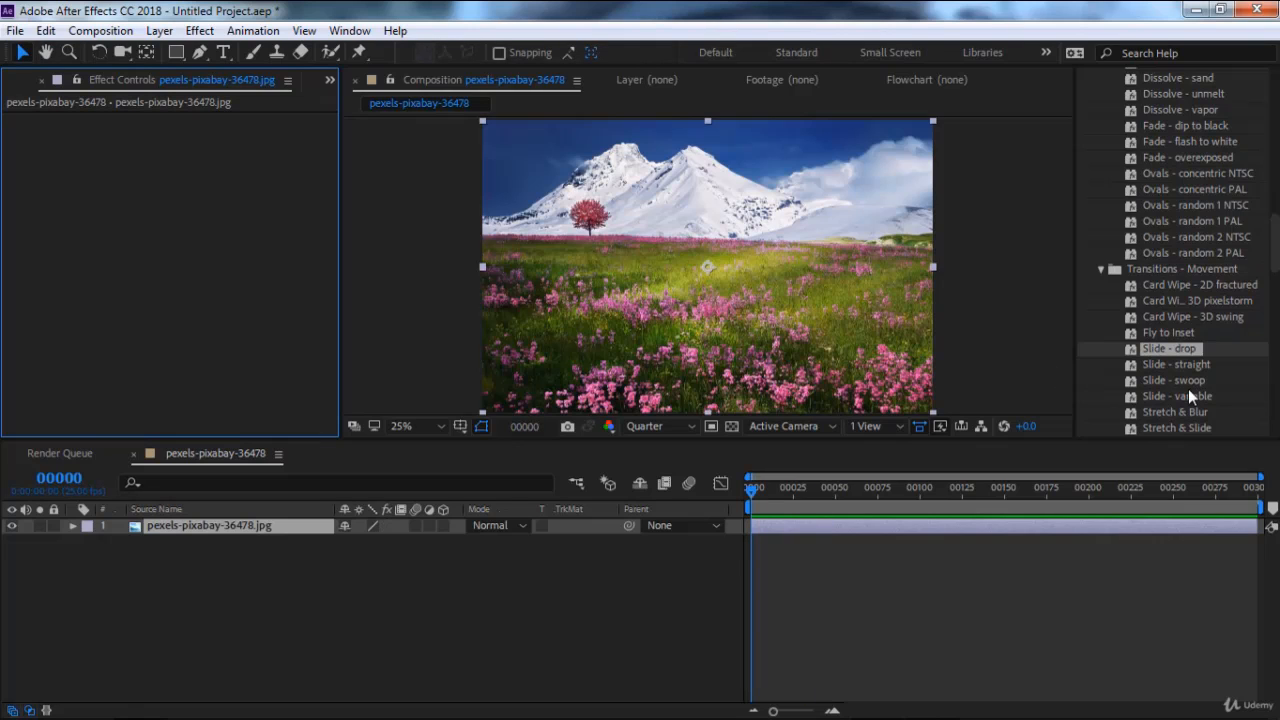
Try the Slide - swoop preset on the image layer, preview it, and undo it.
{"action": "double_click", "coordinate": [1192, 384]}
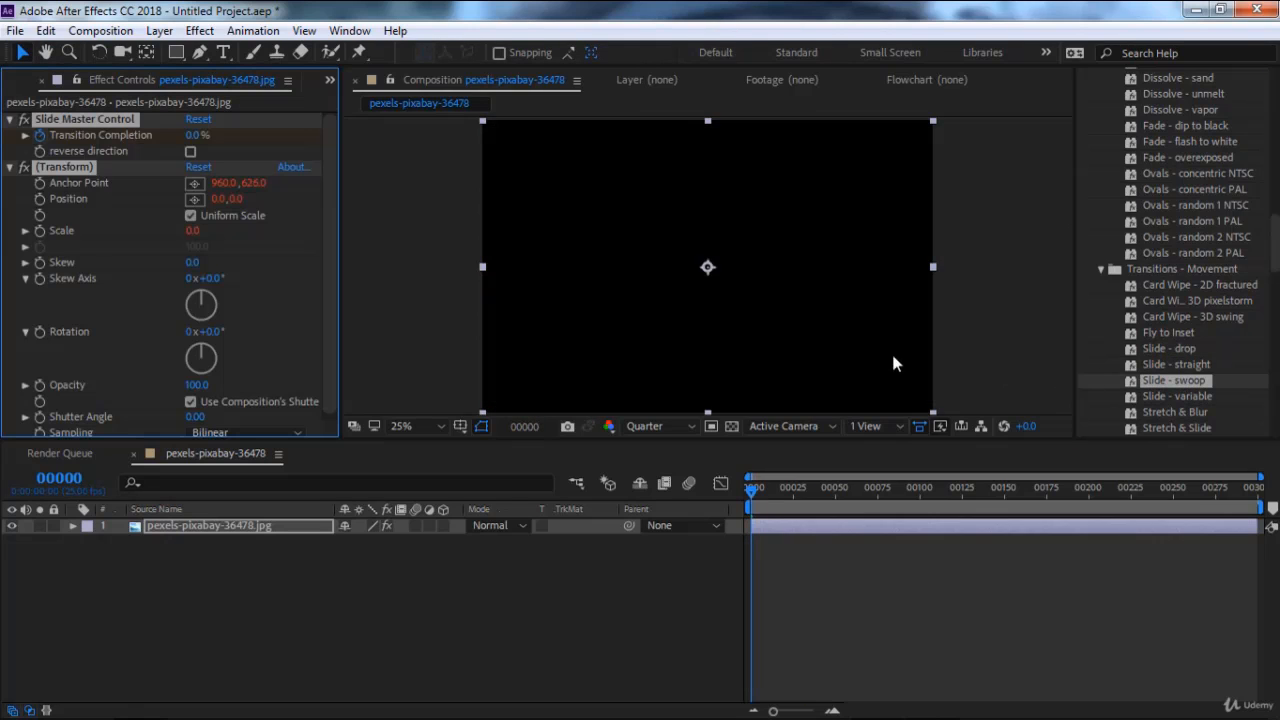
{"action": "key", "text": "space"}
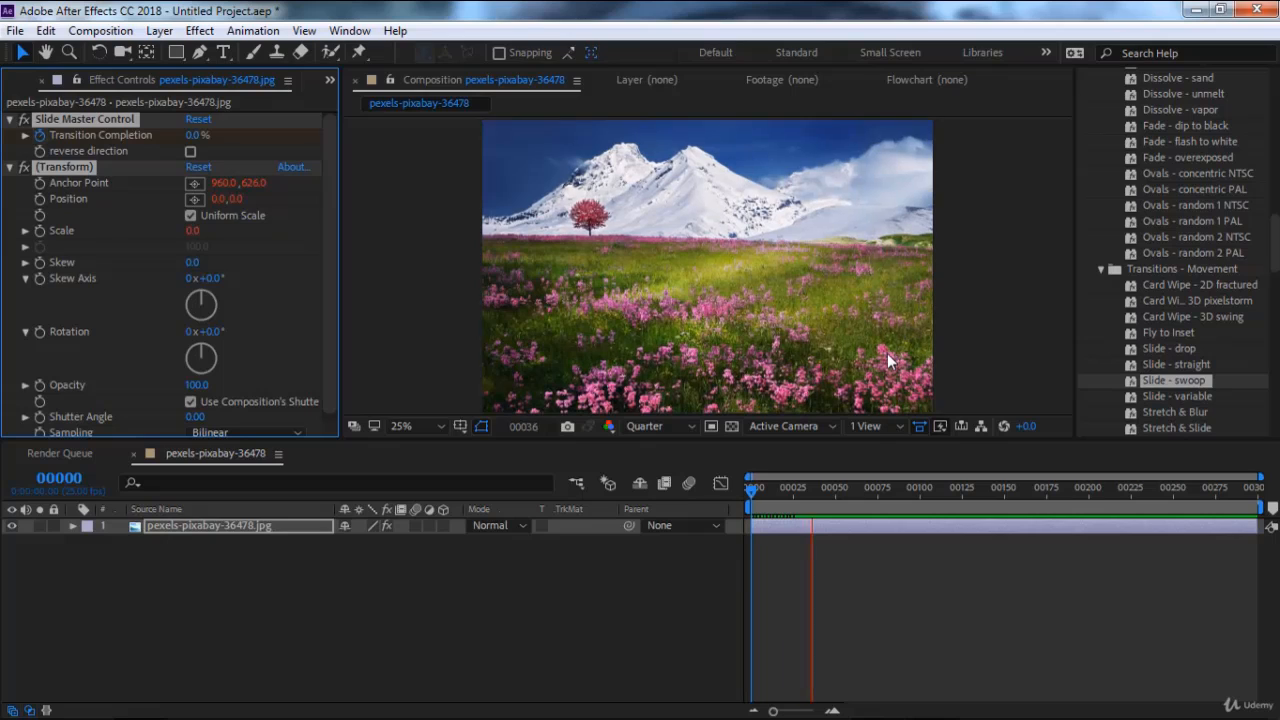
{"action": "key", "text": "space"}
{"action": "key", "text": "ctrl+z"}
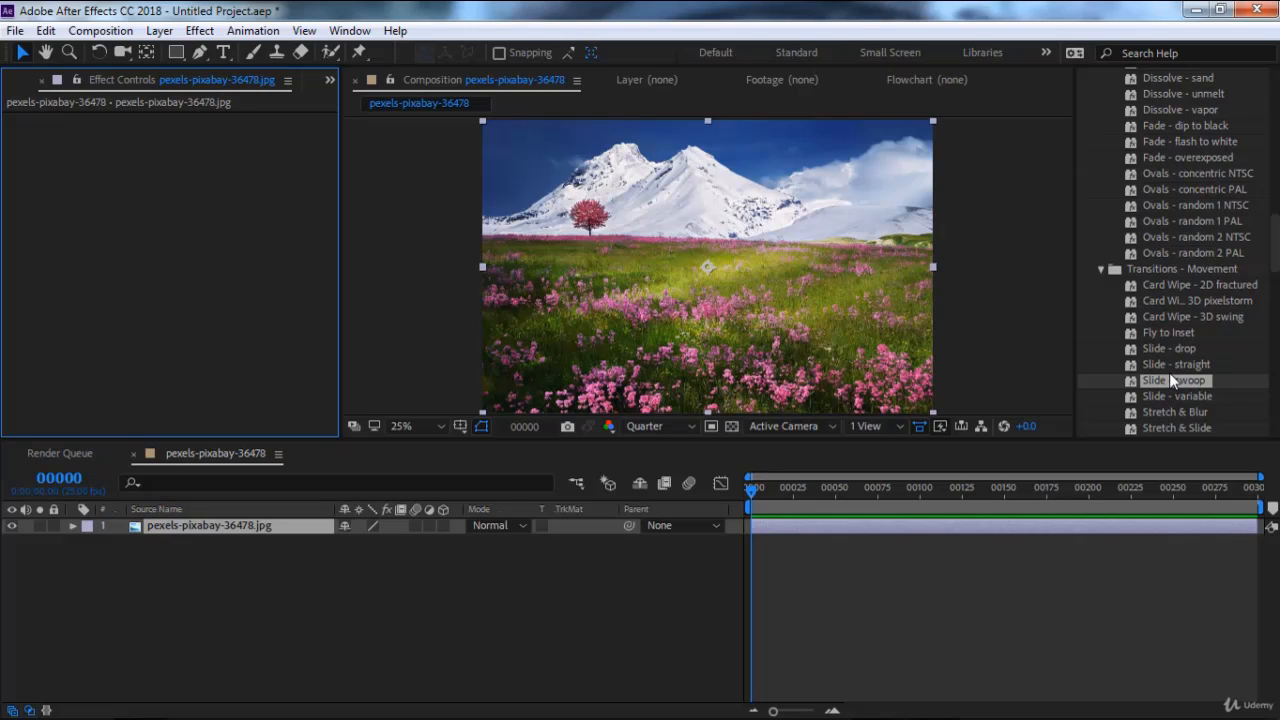
Try the Stretch - horizontal preset on the image layer, preview it, and undo it.
{"action": "scroll", "coordinate": [1236, 252], "scroll_direction": "down", "scroll_amount": 2}
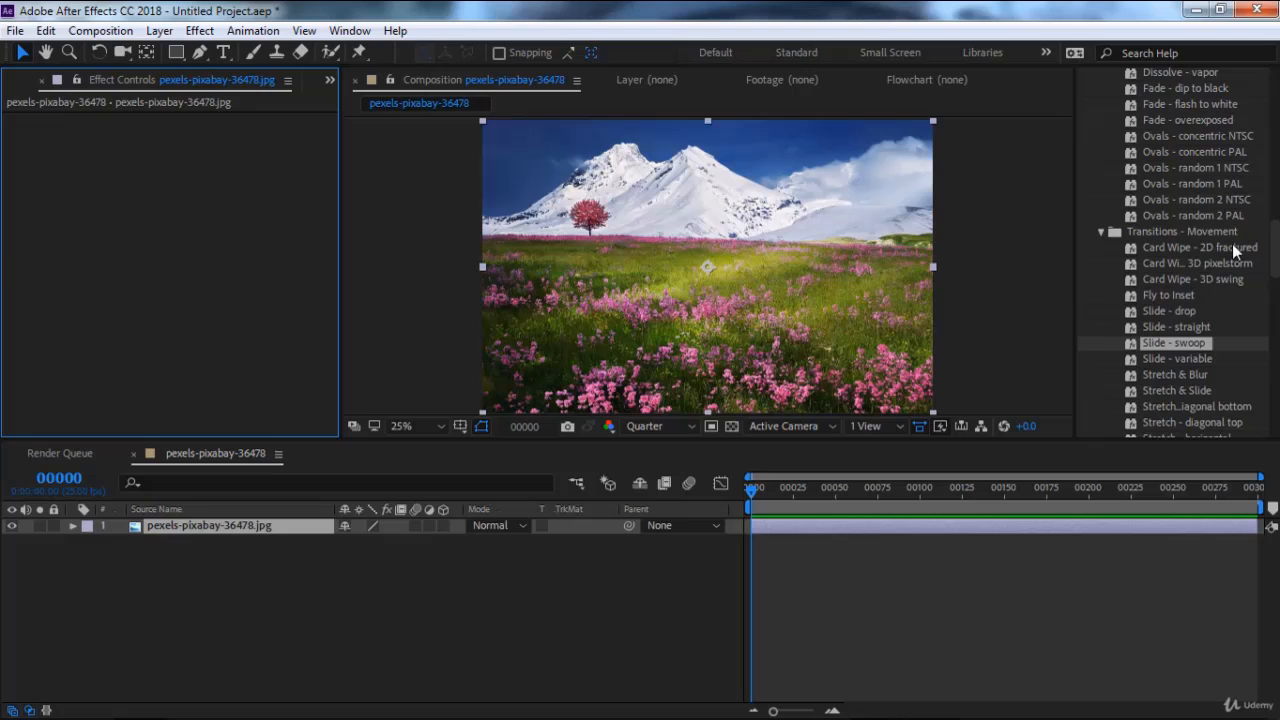
{"action": "scroll", "coordinate": [1176, 321], "scroll_direction": "down", "scroll_amount": 5}
{"action": "double_click", "coordinate": [1176, 329]}
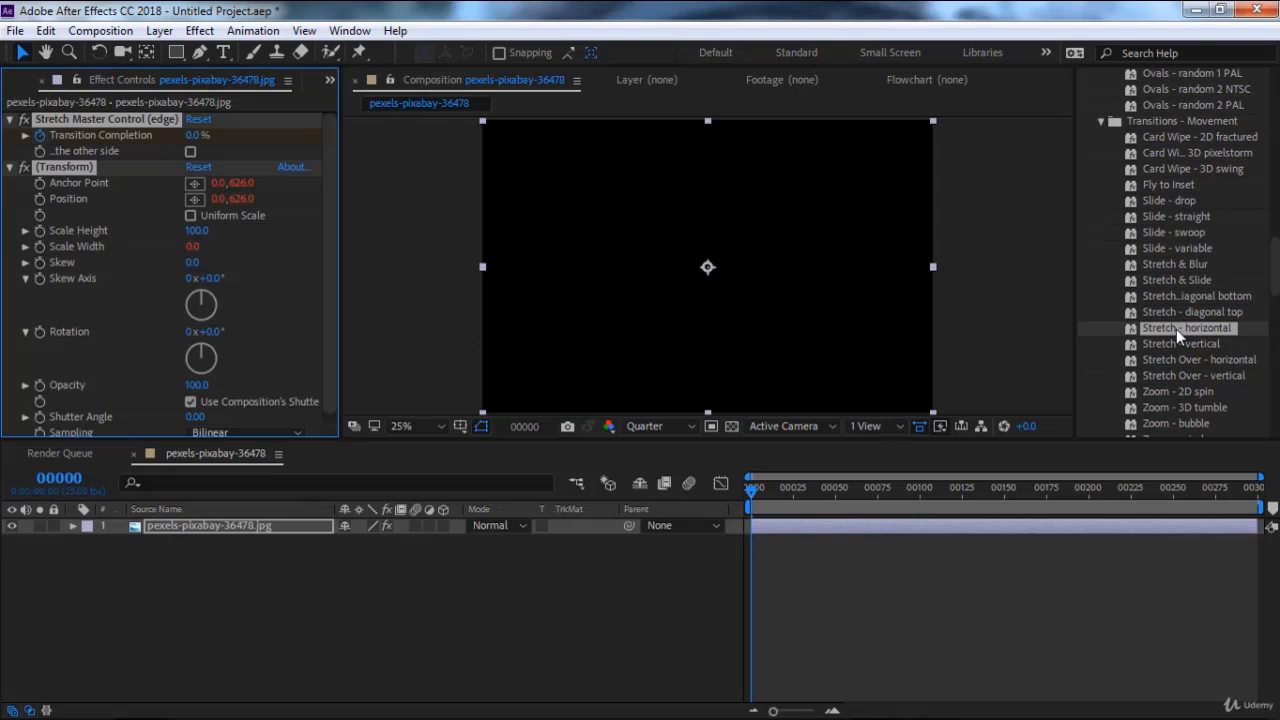
{"action": "key", "text": "space"}
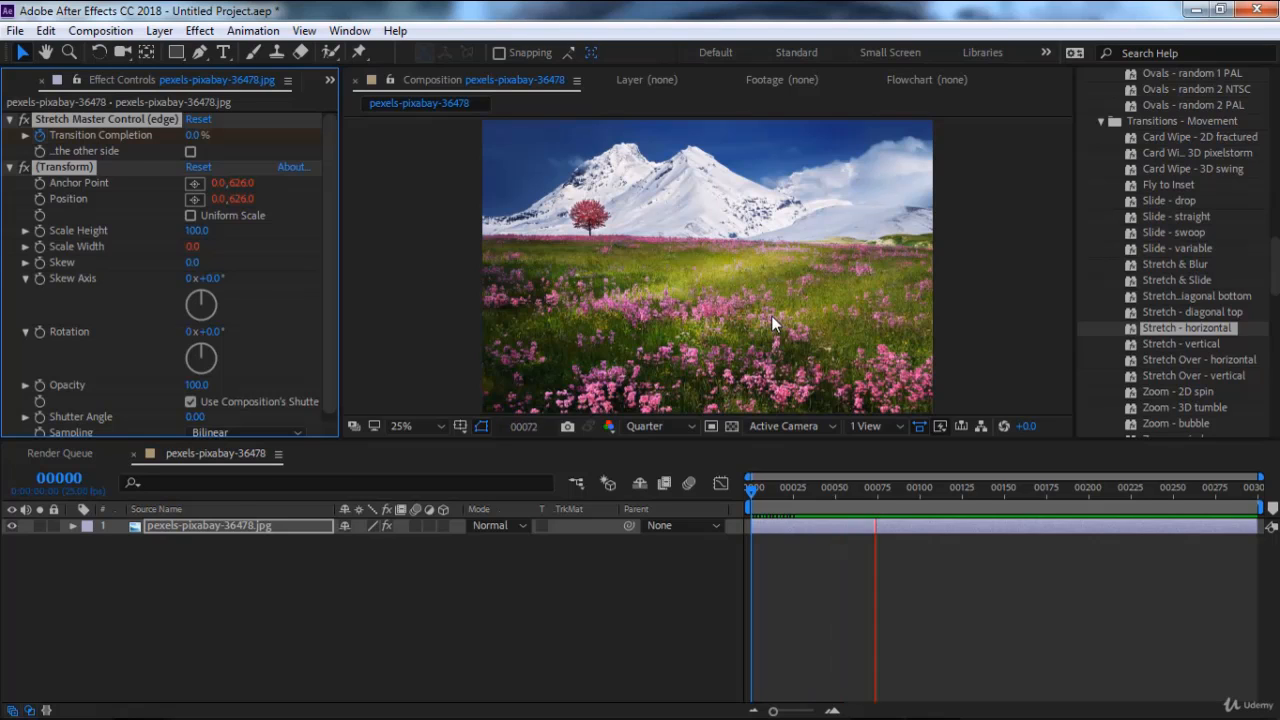
{"action": "key", "text": "space"}
{"action": "key", "text": "ctrl+z"}
Try the Zoom - bubble preset on the image layer, preview it, and undo it.
{"action": "scroll", "coordinate": [1185, 355], "scroll_direction": "down", "scroll_amount": 2}
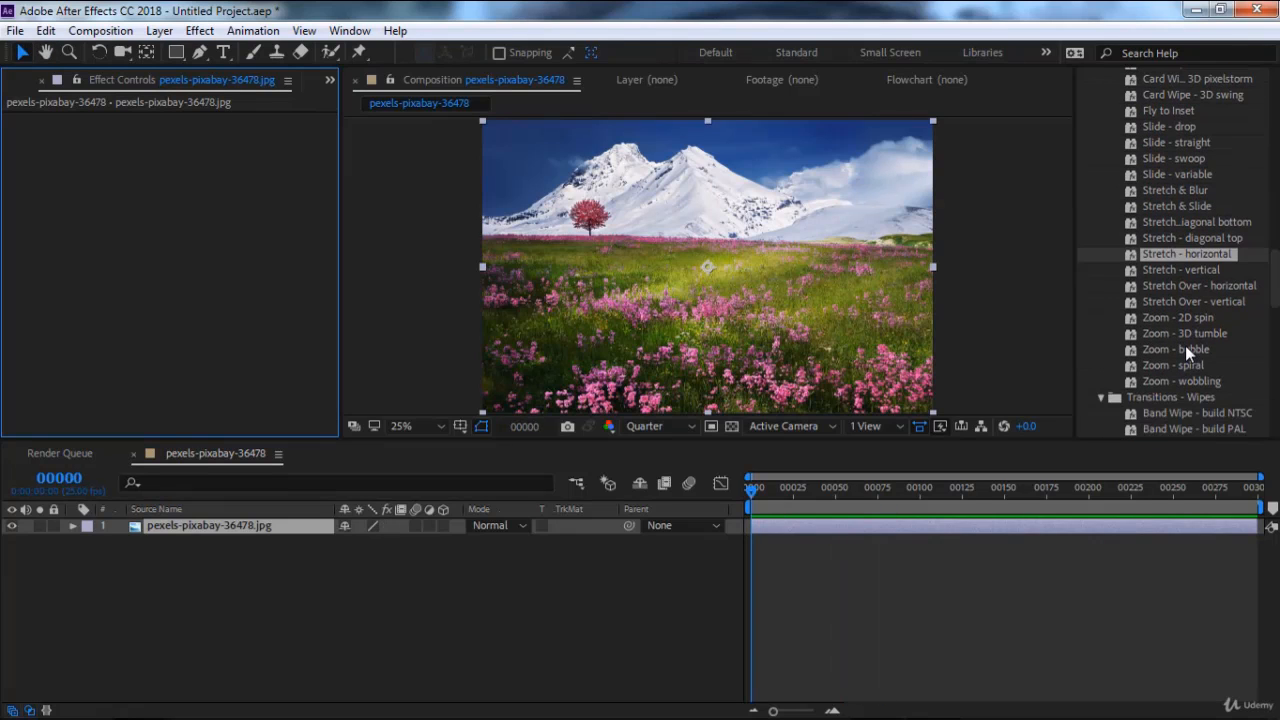
{"action": "double_click", "coordinate": [1185, 347]}
{"action": "key", "text": "space"}
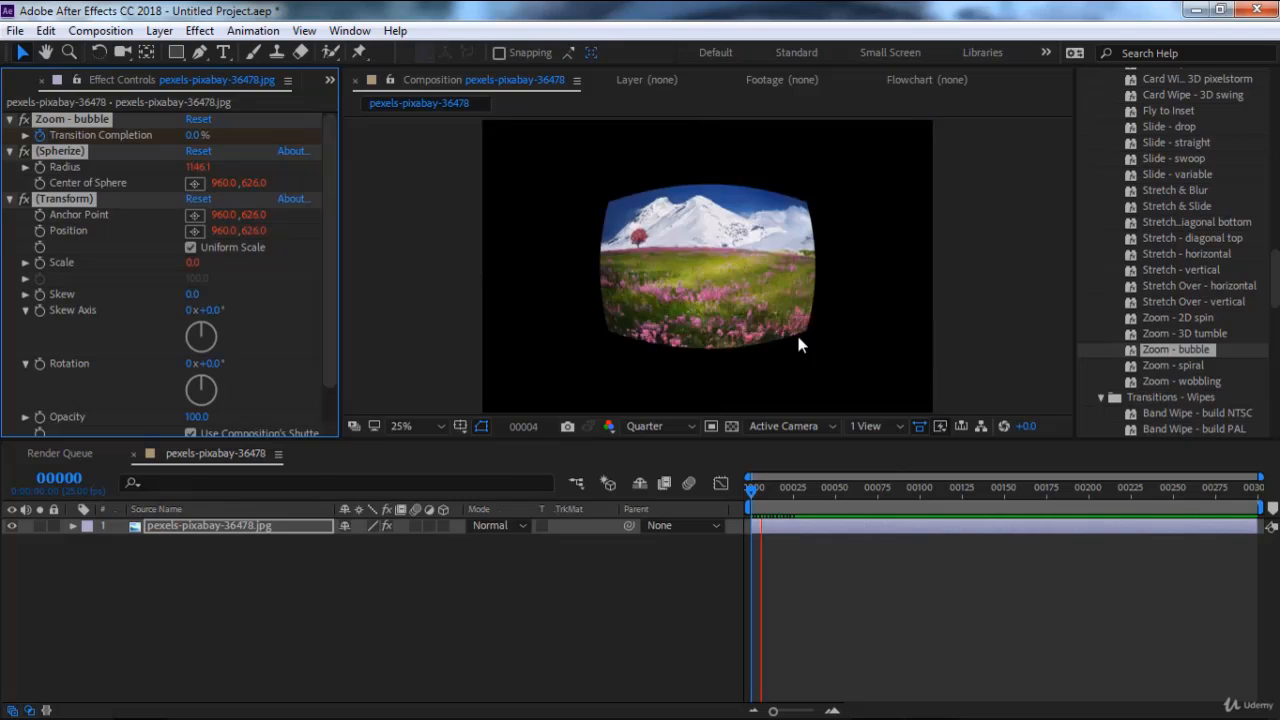
{"action": "key", "text": "space"}
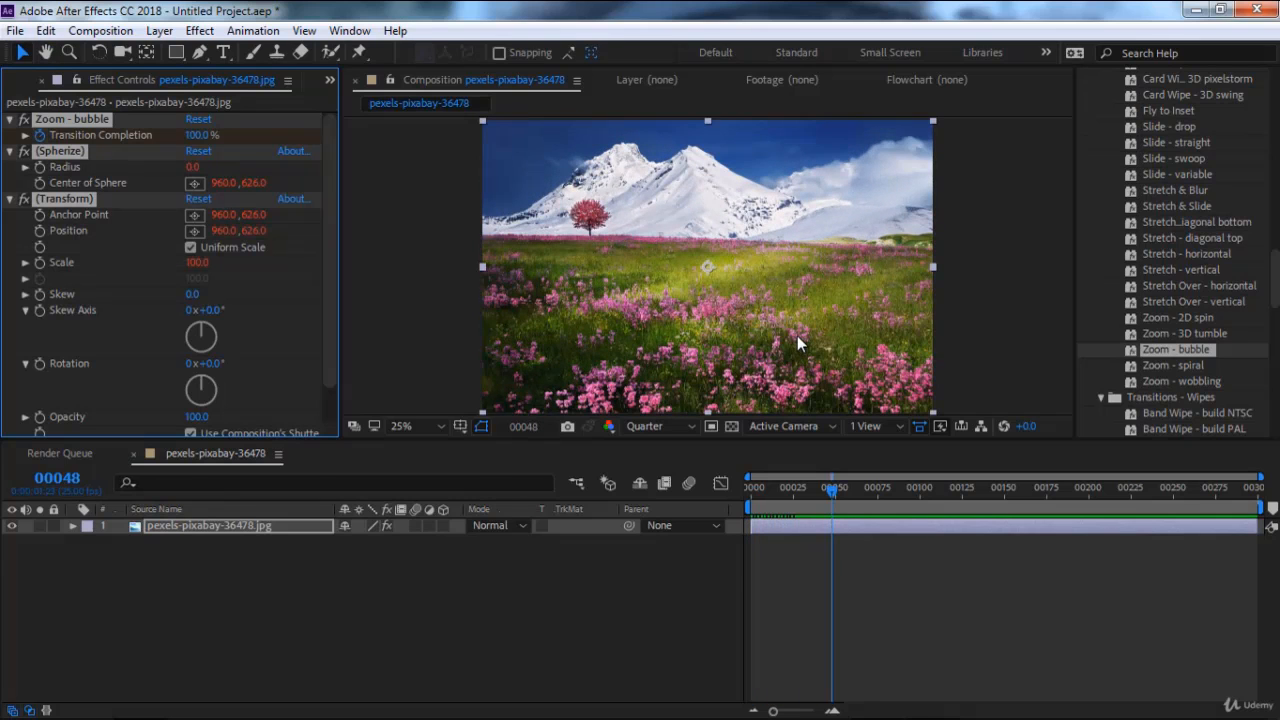
{"action": "key", "text": "ctrl+z"}
Try the Zoom - spiral preset on the image layer, preview it, and undo it.
{"action": "double_click", "coordinate": [1188, 364]}
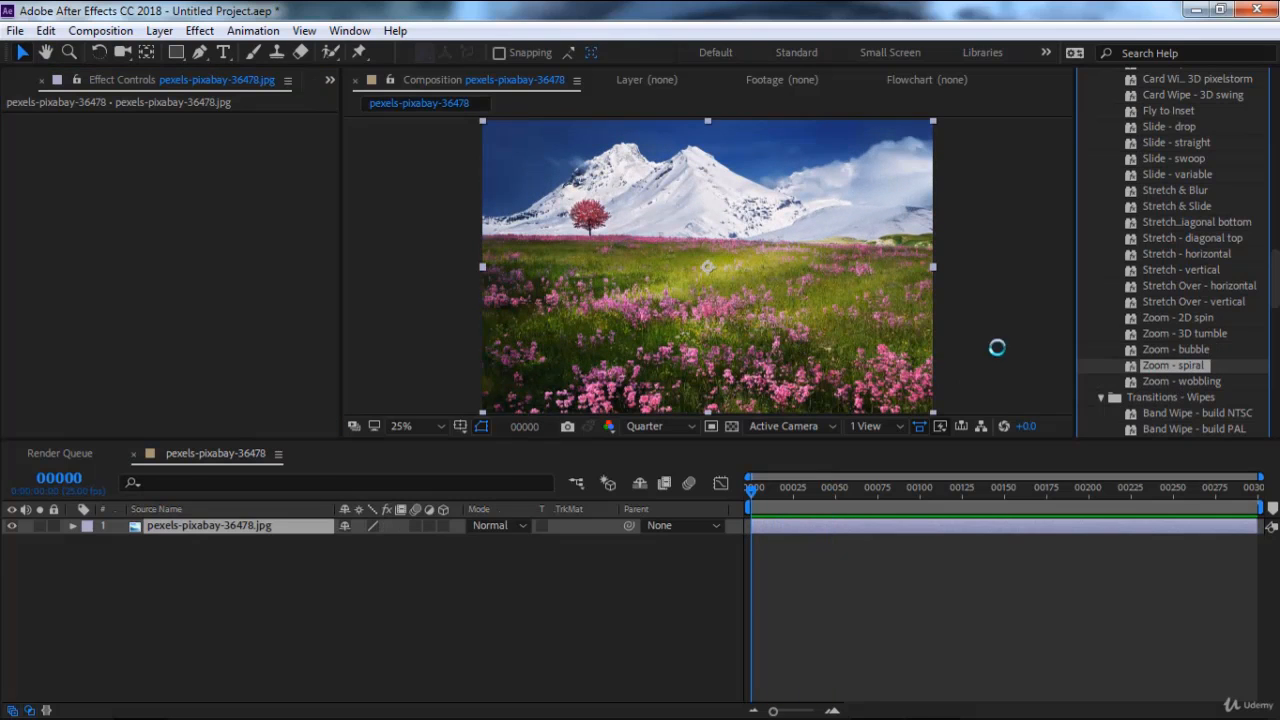
{"action": "key", "text": "space"}
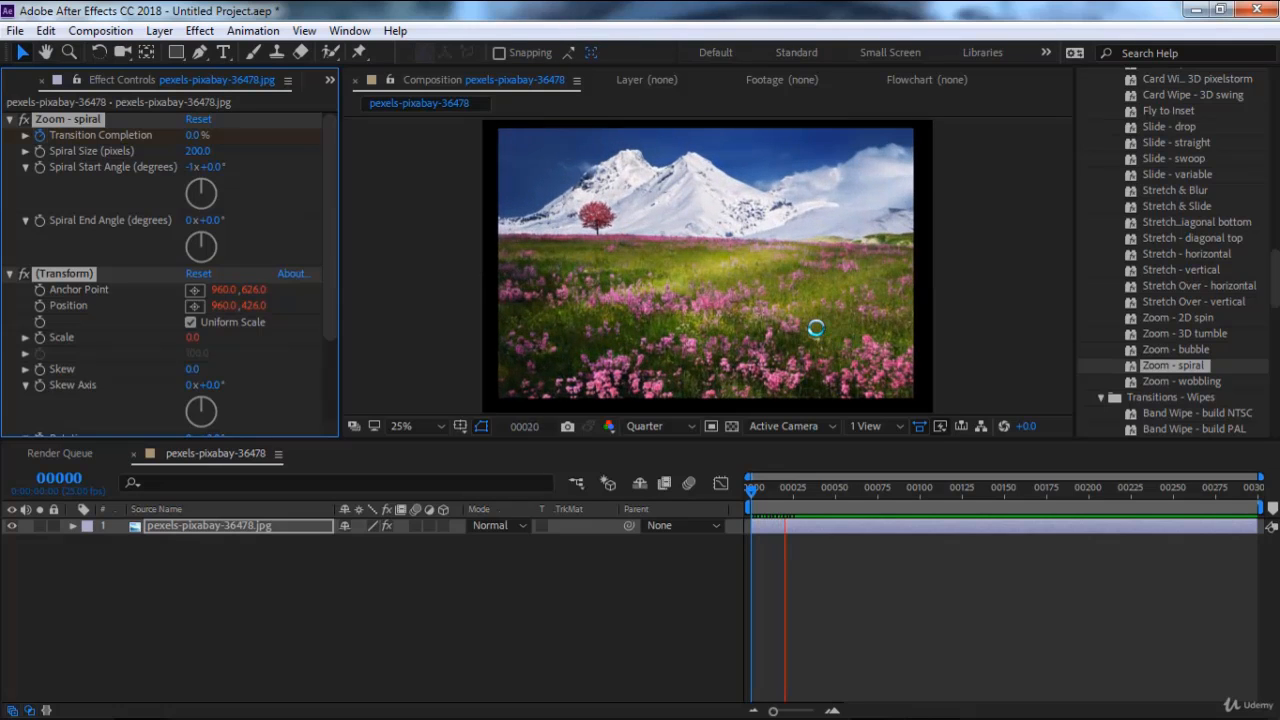
{"action": "key", "text": "space"}
{"action": "key", "text": "ctrl+z"}
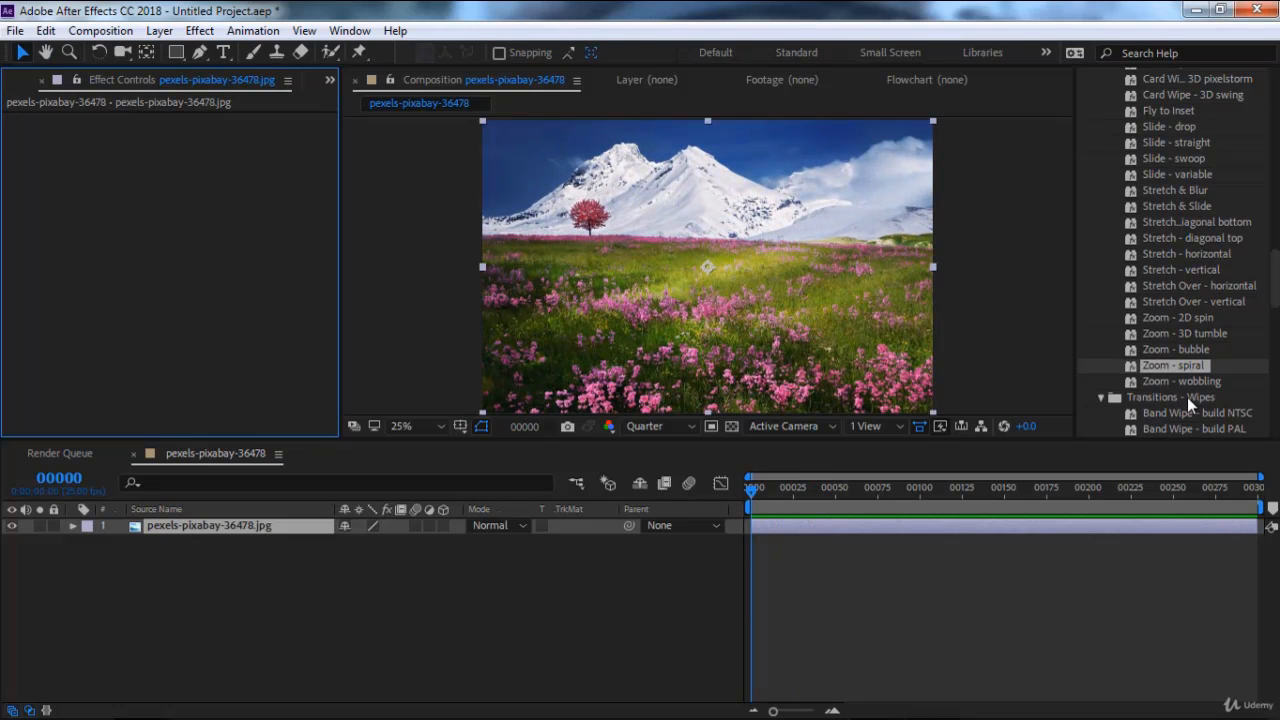
Try the Zoom - wobbling preset on the image layer, preview it, and undo it.
{"action": "double_click", "coordinate": [1185, 382]}
{"action": "key", "text": "space"}
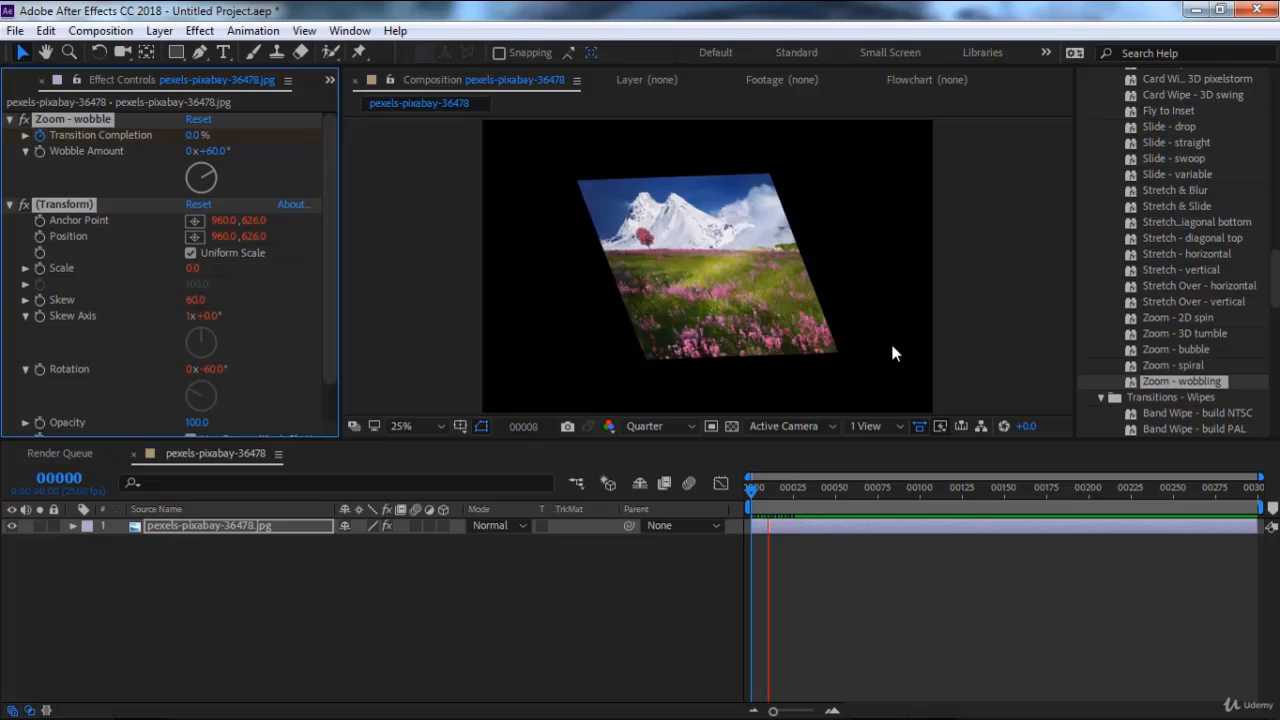
{"action": "key", "text": "space"}
{"action": "key", "text": "ctrl+z"}
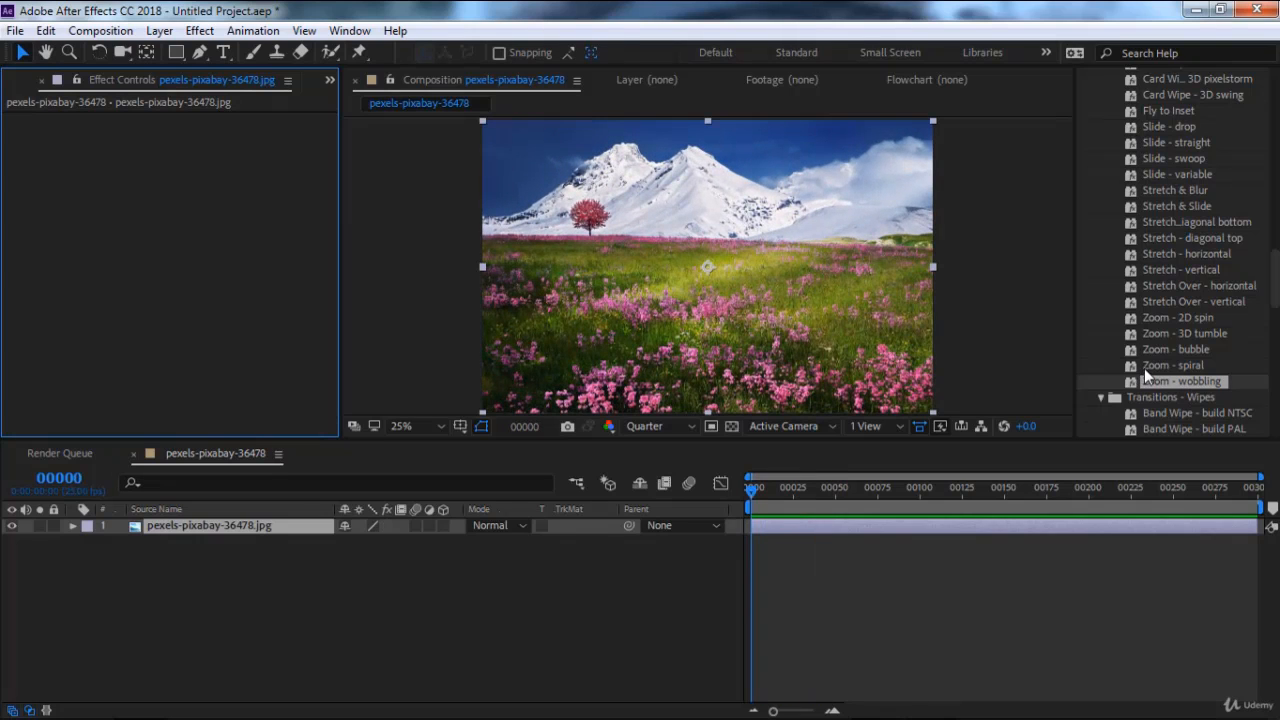
Try the Band Wipe - crossing NTSC preset from Transitions - Wipes on the image layer, preview it, and undo it.
{"action": "scroll", "coordinate": [1144, 368], "scroll_direction": "down", "scroll_amount": 3}
{"action": "double_click", "coordinate": [1171, 335]}
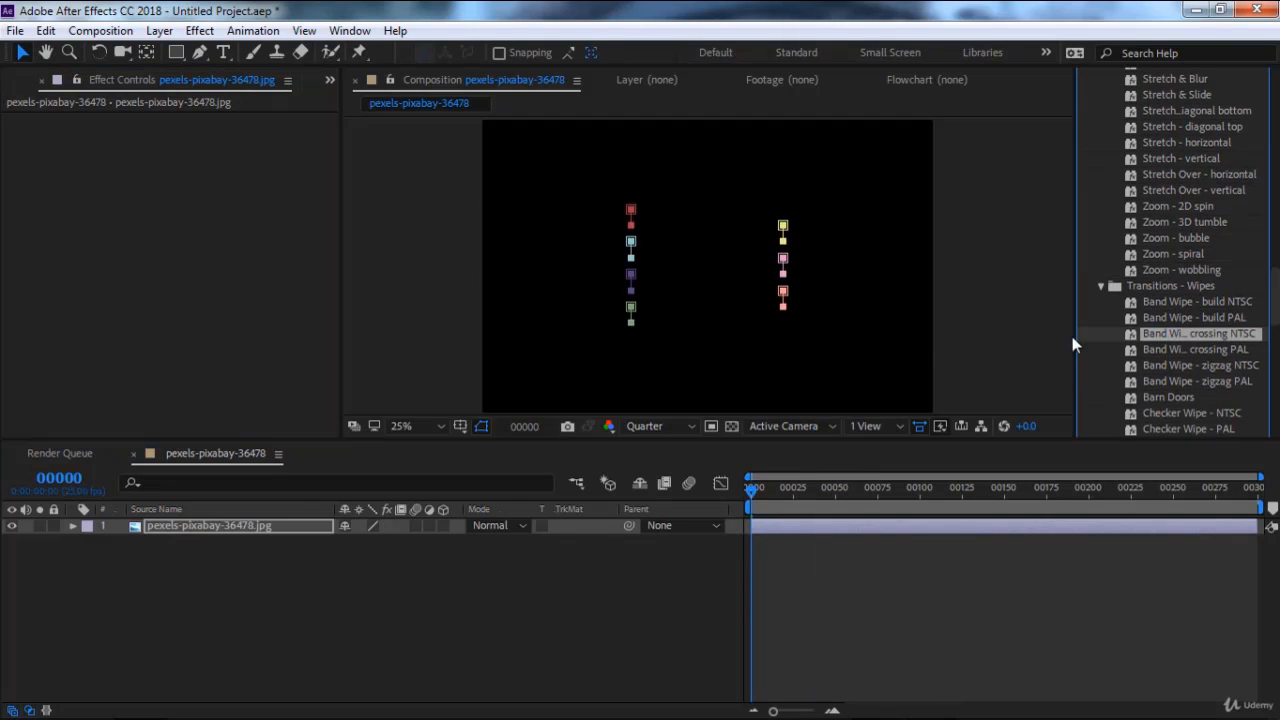
{"action": "key", "text": "space"}
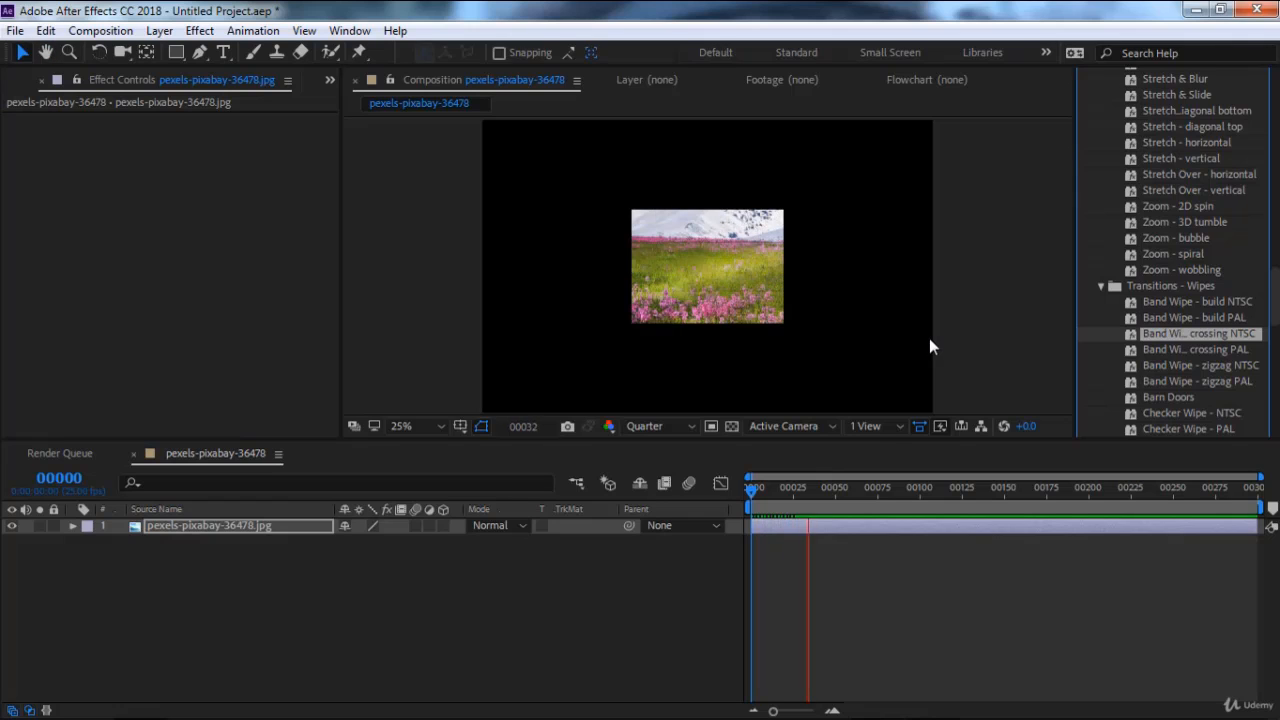
{"action": "key", "text": "space"}
{"action": "key", "text": "ctrl+z"}
Try the Barn Doors wipe preset on the image layer, preview it, and undo it.
{"action": "double_click", "coordinate": [1168, 397]}
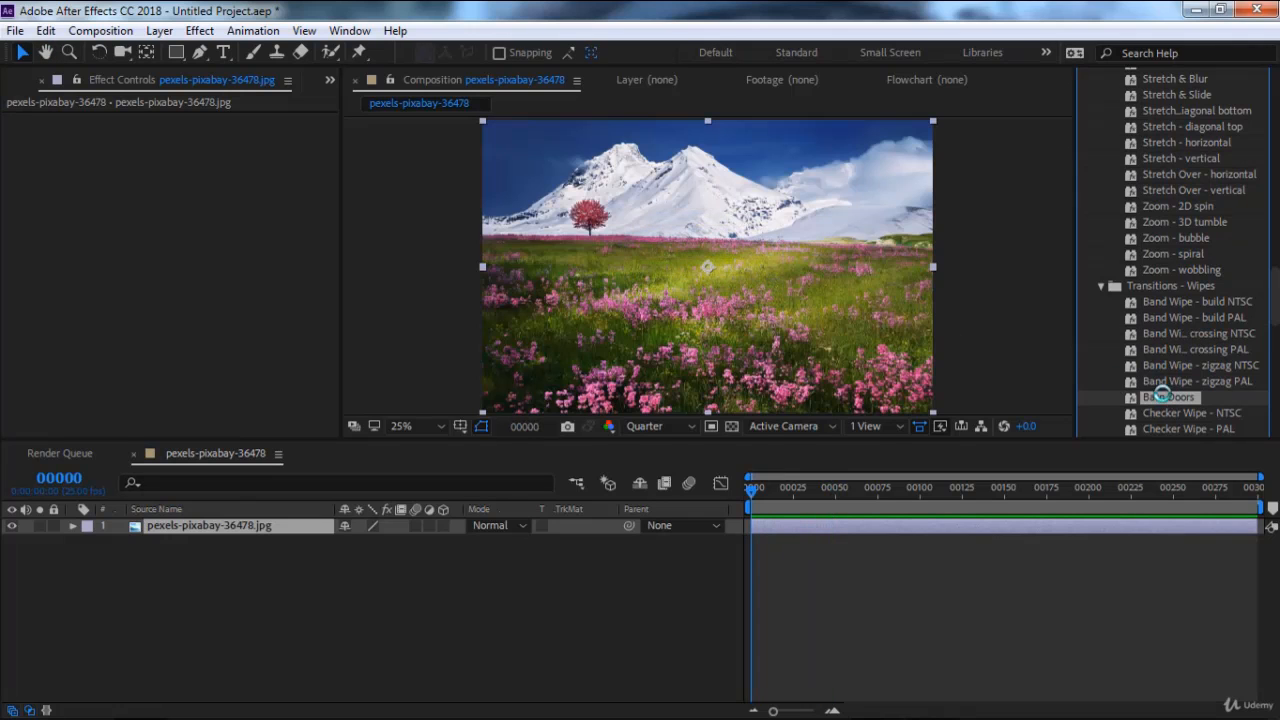
{"action": "key", "text": "space"}
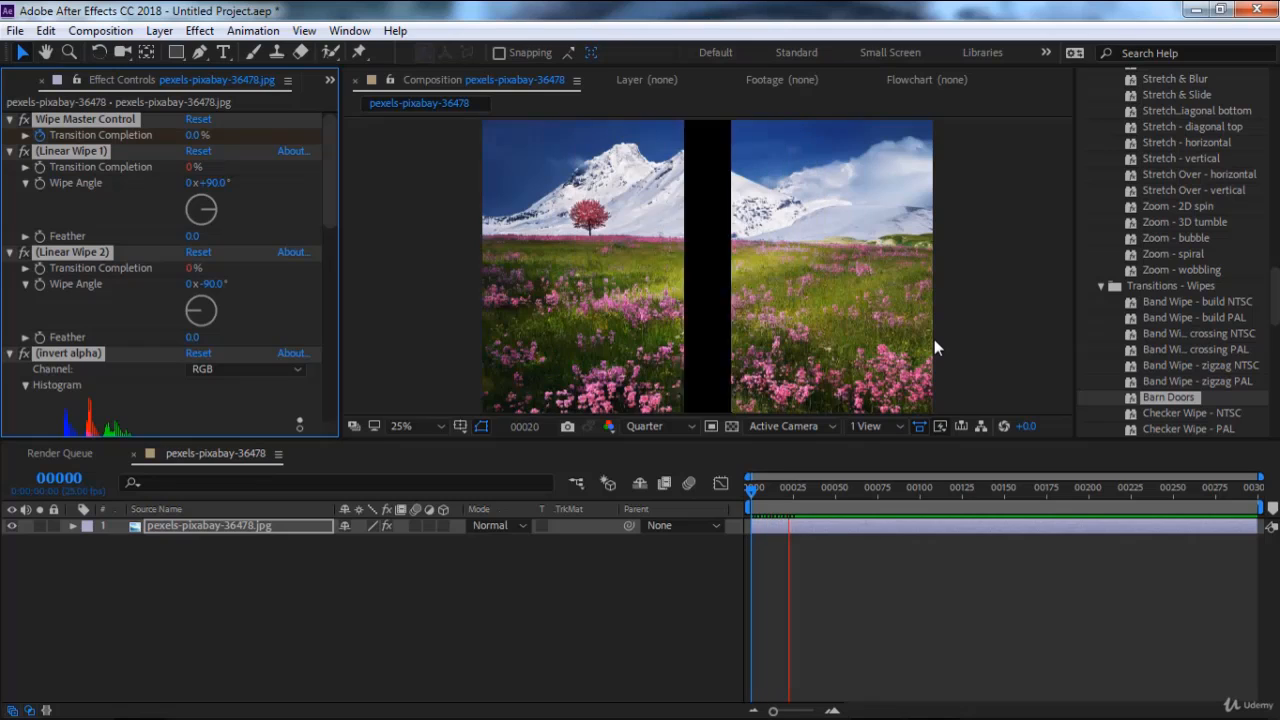
{"action": "key", "text": "space"}
{"action": "key", "text": "ctrl+z"}
Try the Checker Wipe - PAL preset on the image layer, preview it, and undo it.
{"action": "double_click", "coordinate": [1204, 428]}
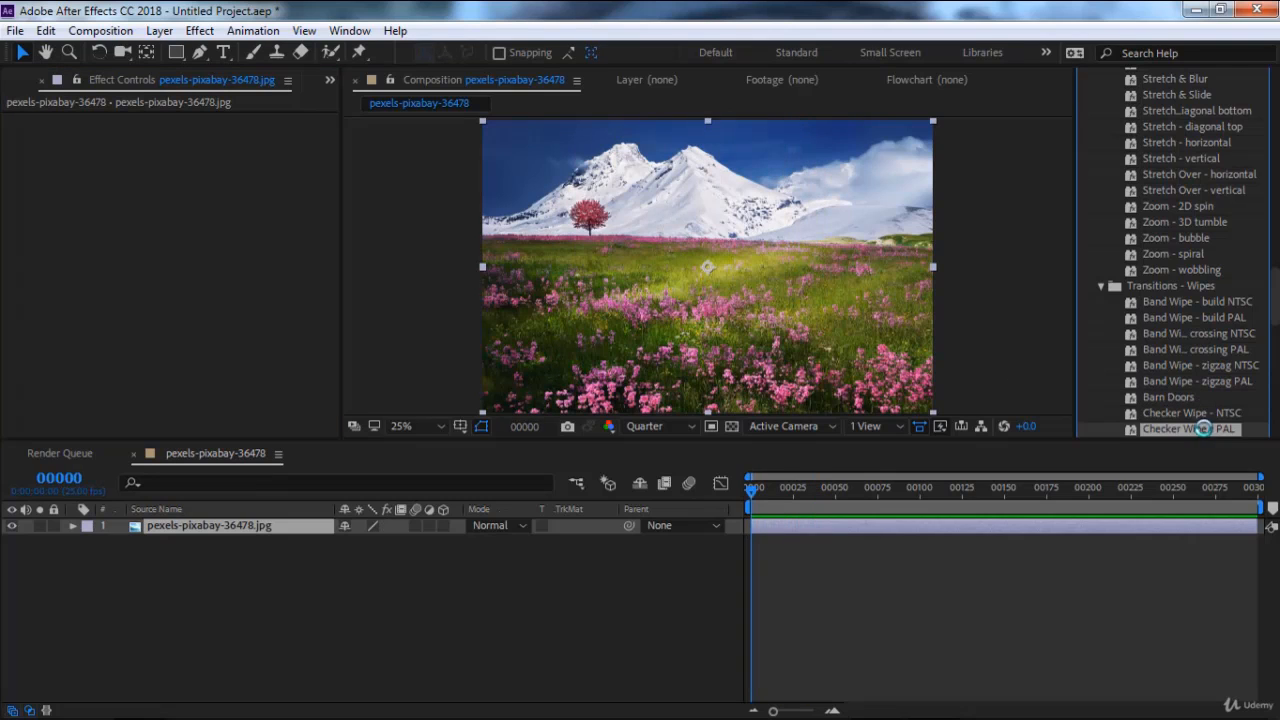
{"action": "key", "text": "space"}
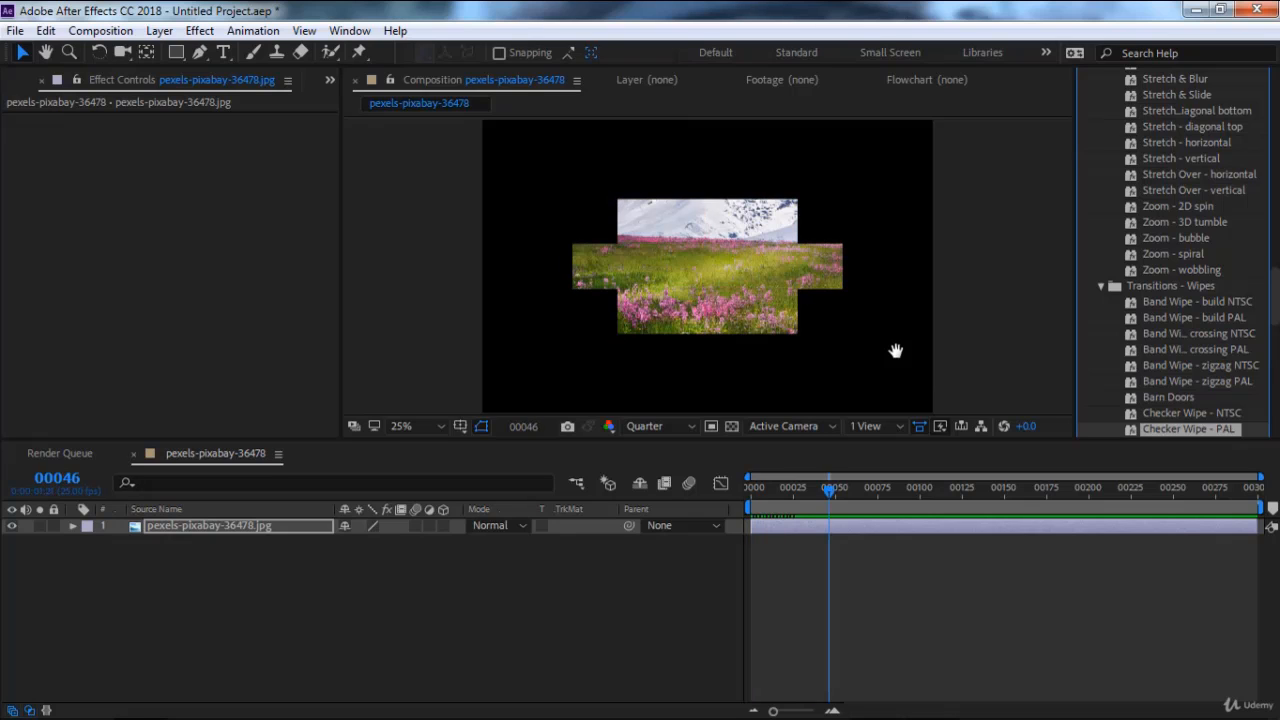
{"action": "key", "text": "space"}
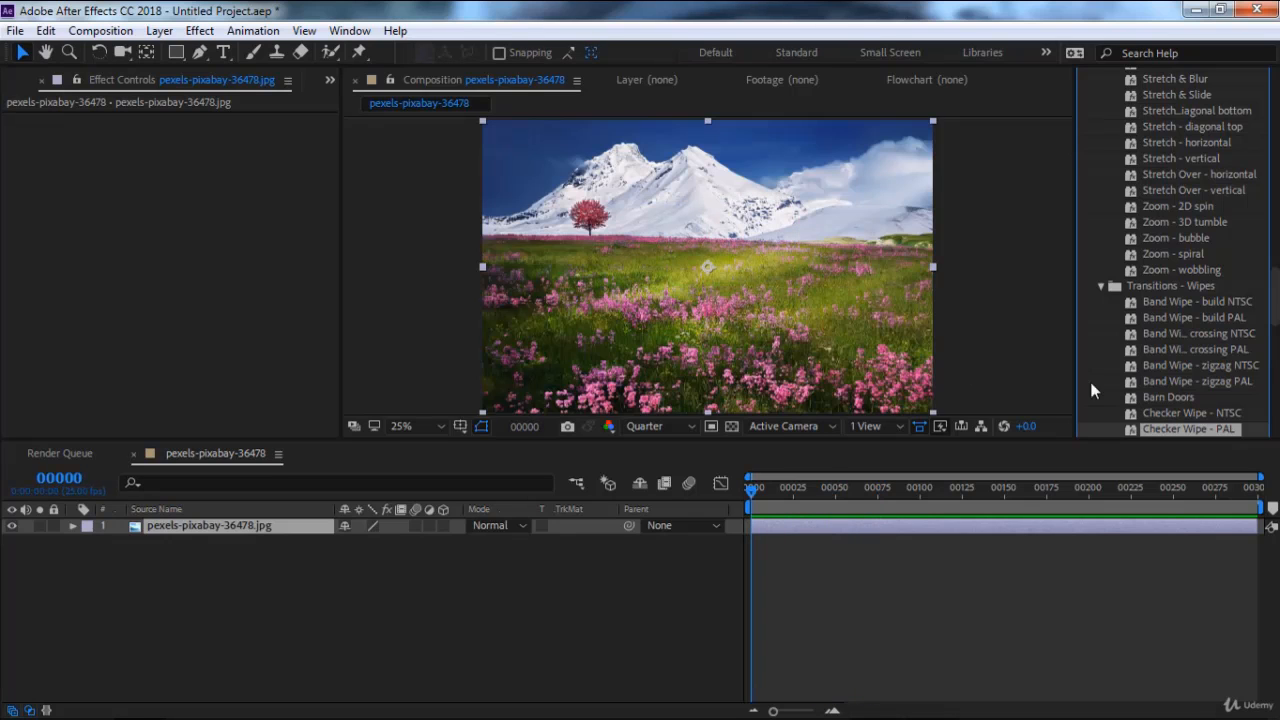
Try the Iris - square wipe preset on the image layer, preview it, and undo it.
{"action": "scroll", "coordinate": [1132, 375], "scroll_direction": "down", "scroll_amount": 5}
{"action": "left_click", "coordinate": [1153, 352]}
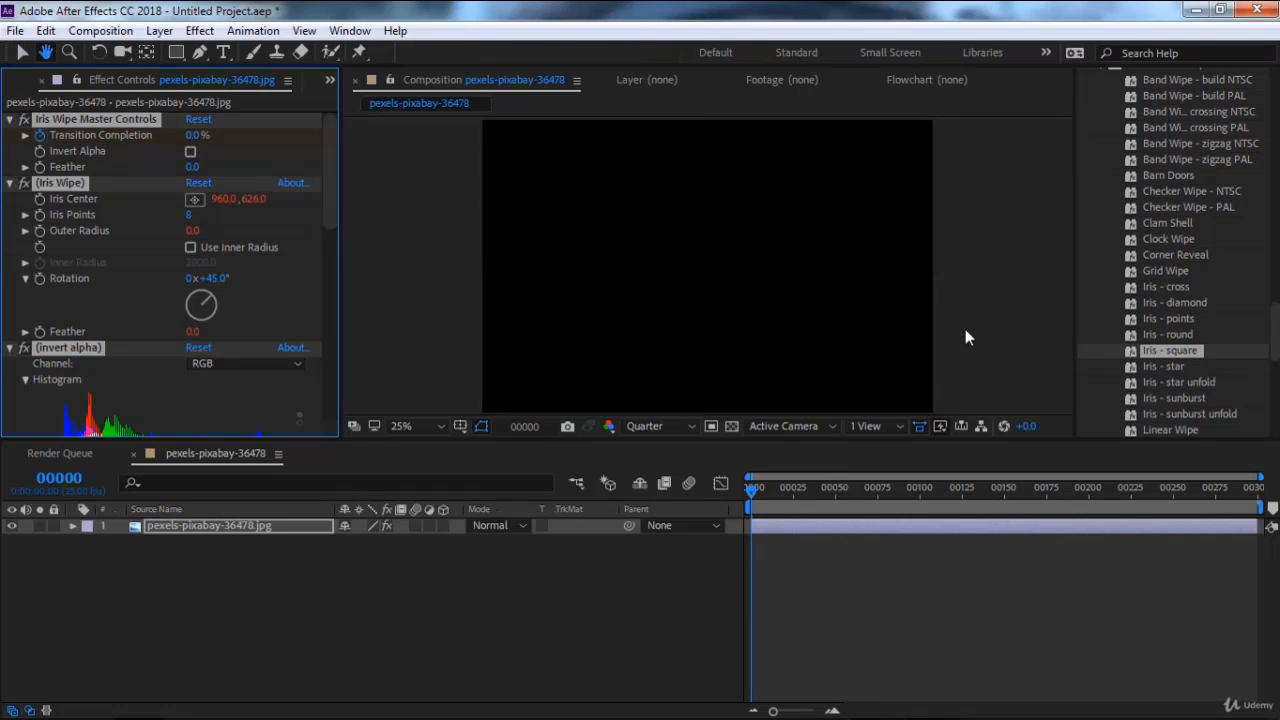
{"action": "key", "text": "space"}
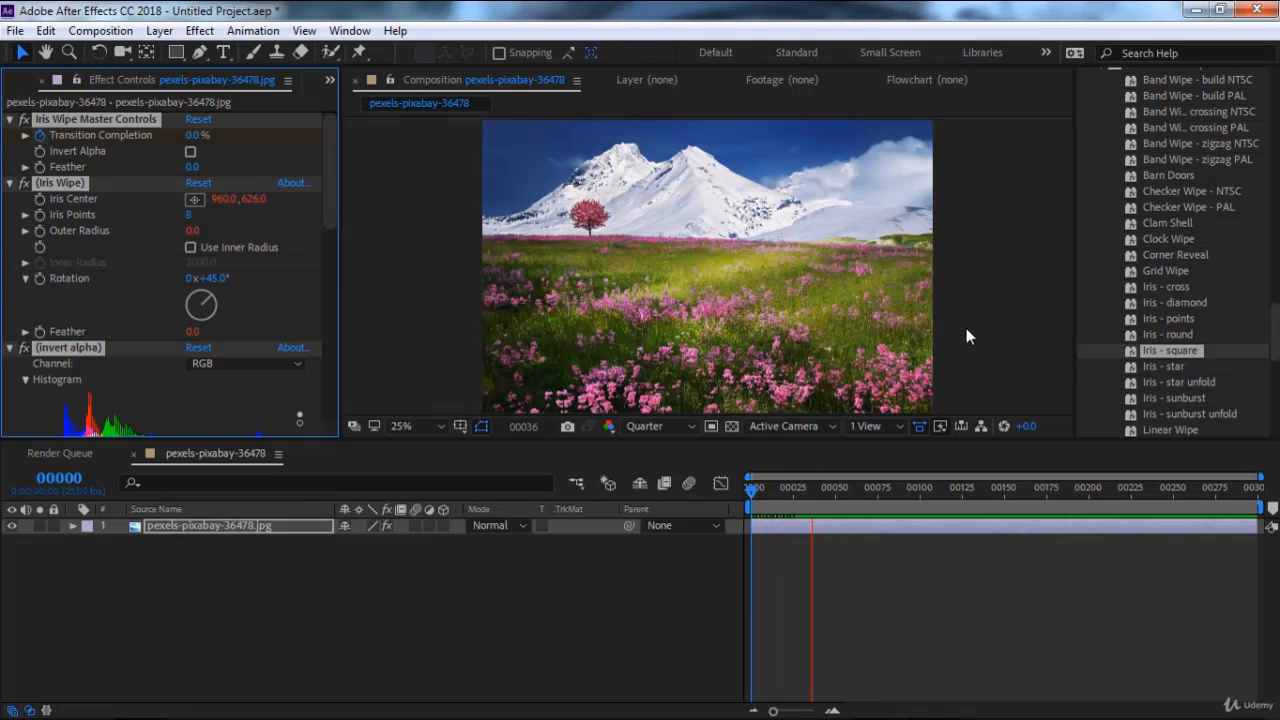
{"action": "key", "text": "space"}
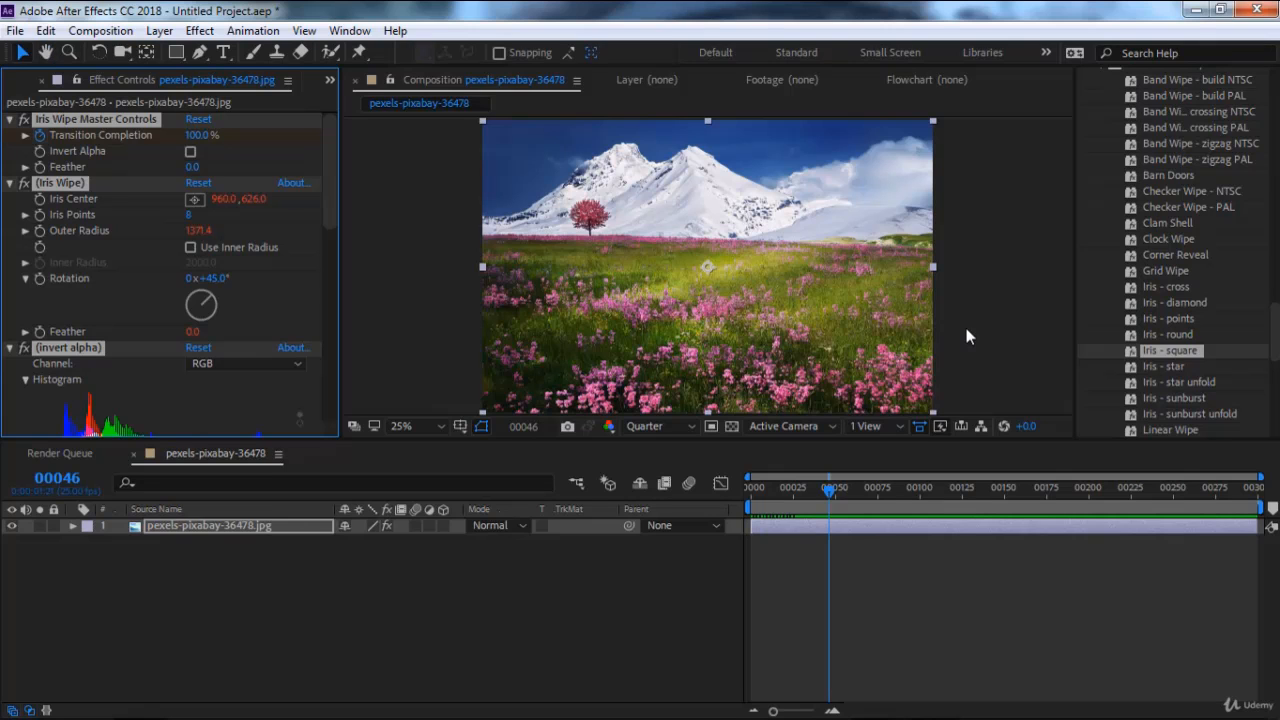
{"action": "key", "text": "ctrl+s"}
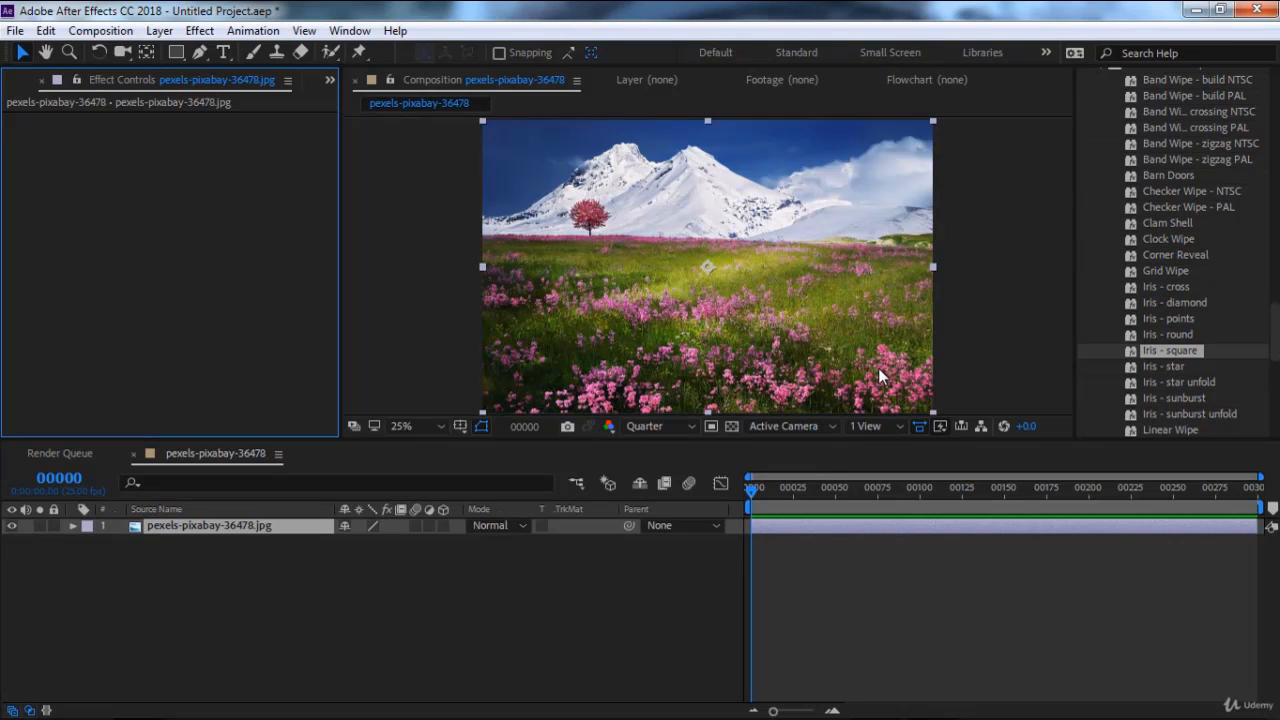
Collapse the Transform, Transitions - Dissolves, Transitions - Movement and Transitions - Wipes folders under Animation Presets.
{"action": "scroll", "coordinate": [1177, 306], "scroll_direction": "up", "scroll_amount": 20}
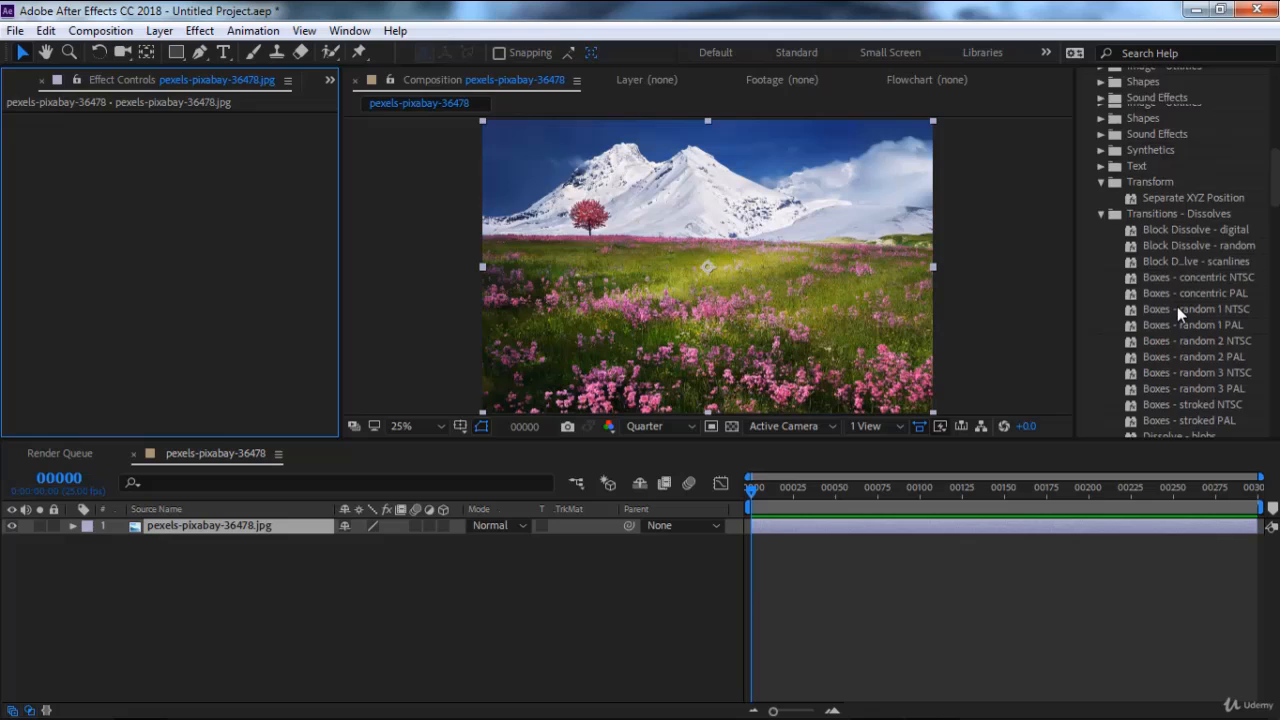
{"action": "scroll", "coordinate": [1177, 306], "scroll_direction": "up", "scroll_amount": 15}
{"action": "scroll", "coordinate": [1177, 306], "scroll_direction": "down", "scroll_amount": 6}
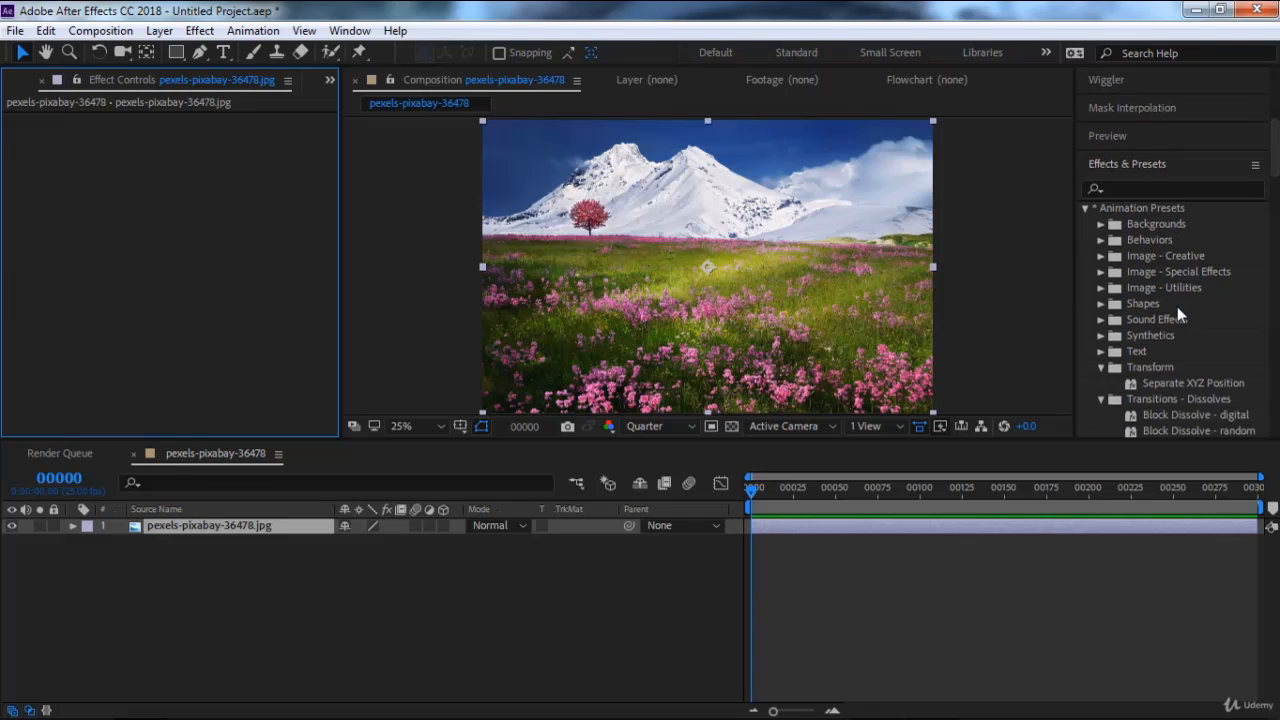
{"action": "scroll", "coordinate": [1177, 306], "scroll_direction": "down", "scroll_amount": 2}
{"action": "left_click", "coordinate": [1100, 324]}
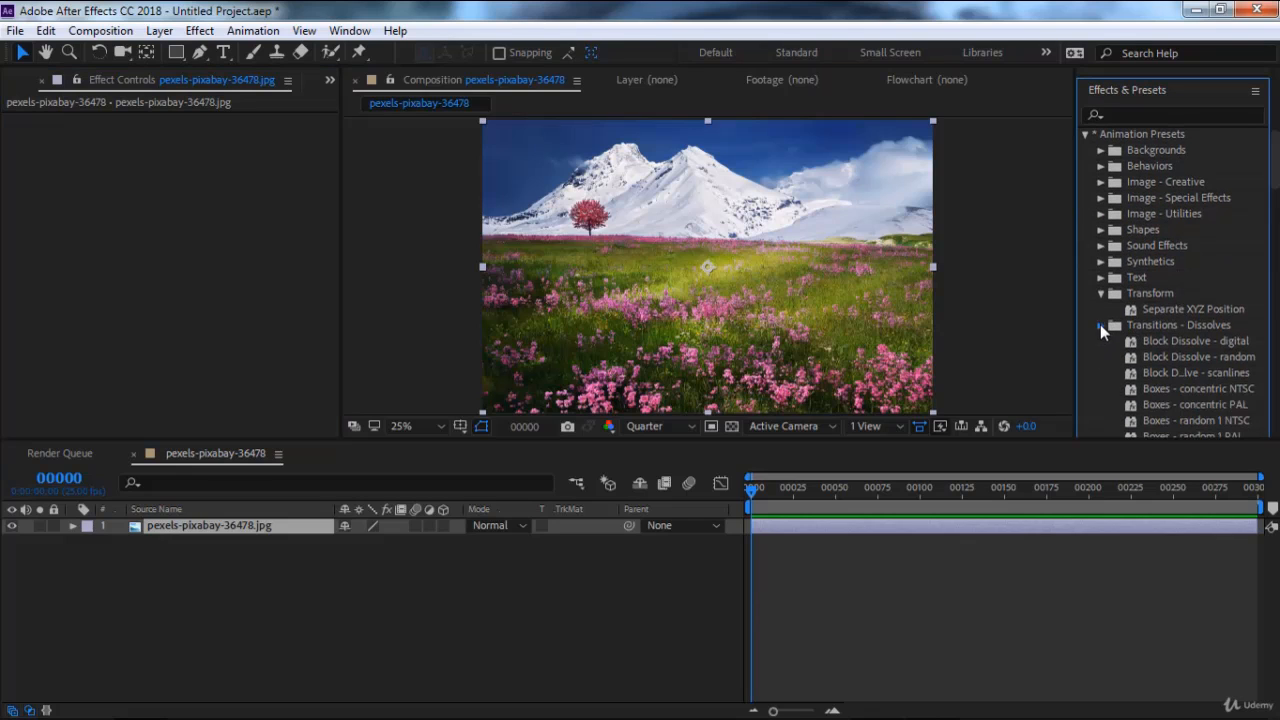
{"action": "left_click", "coordinate": [1103, 295]}
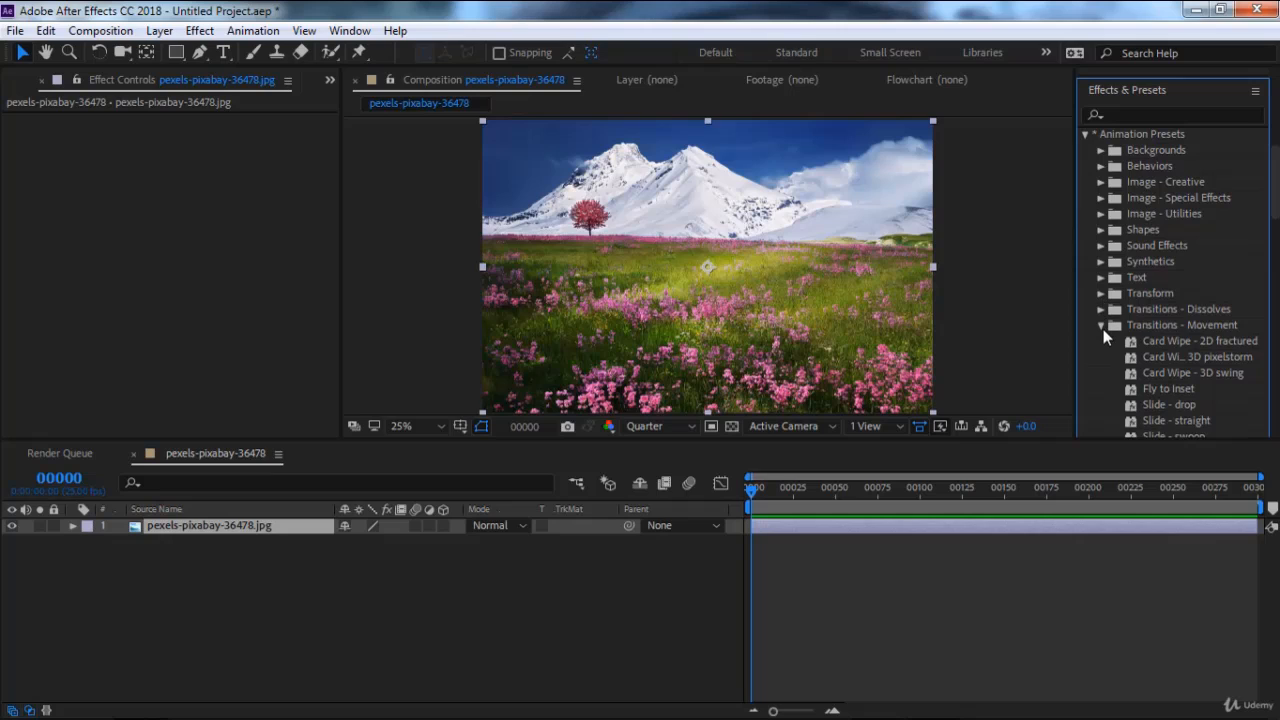
{"action": "left_click", "coordinate": [1102, 326]}
{"action": "left_click", "coordinate": [1102, 342]}
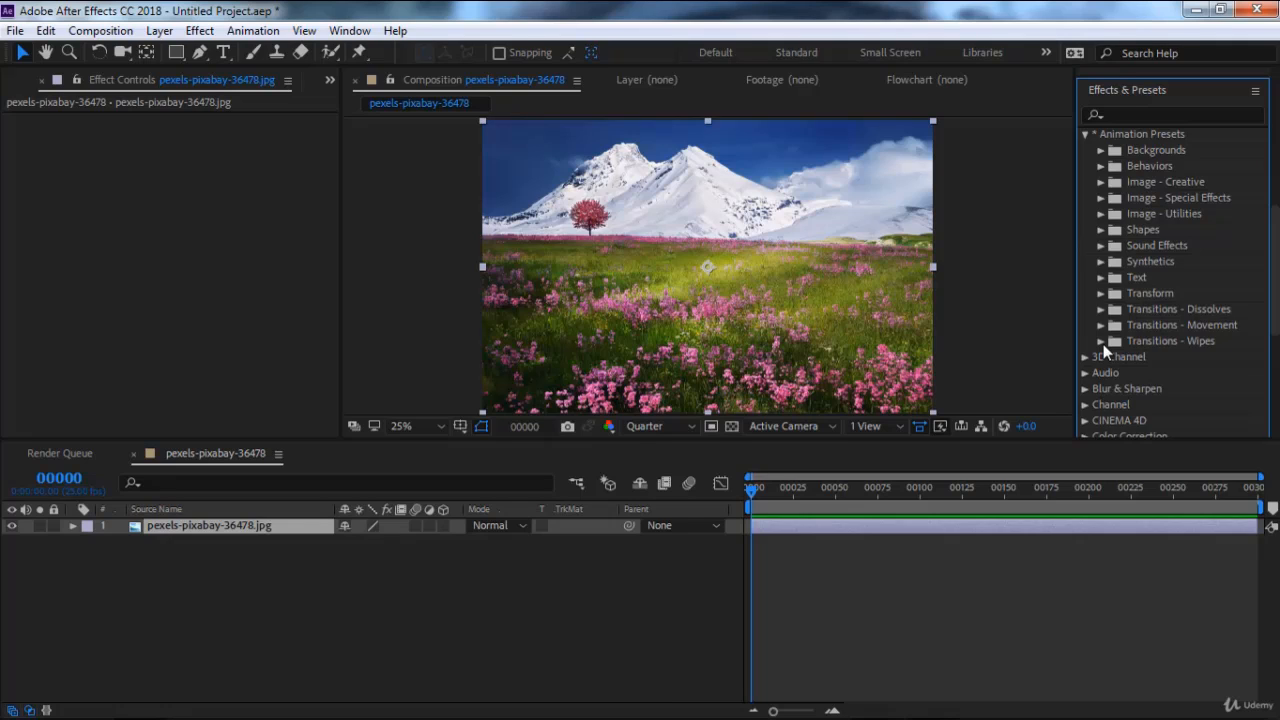
{"action": "left_click", "coordinate": [1102, 278]}
{"action": "left_click", "coordinate": [1102, 278]}
{"action": "scroll", "coordinate": [1148, 296], "scroll_direction": "up", "scroll_amount": 1}
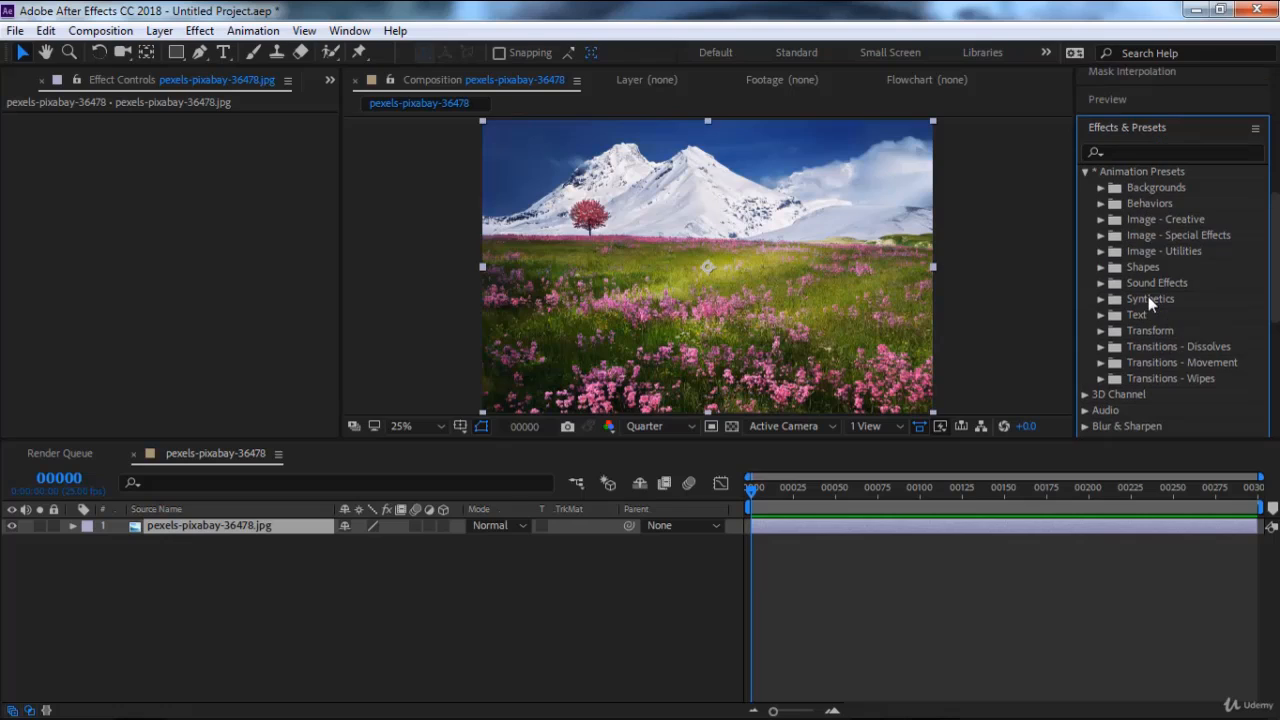